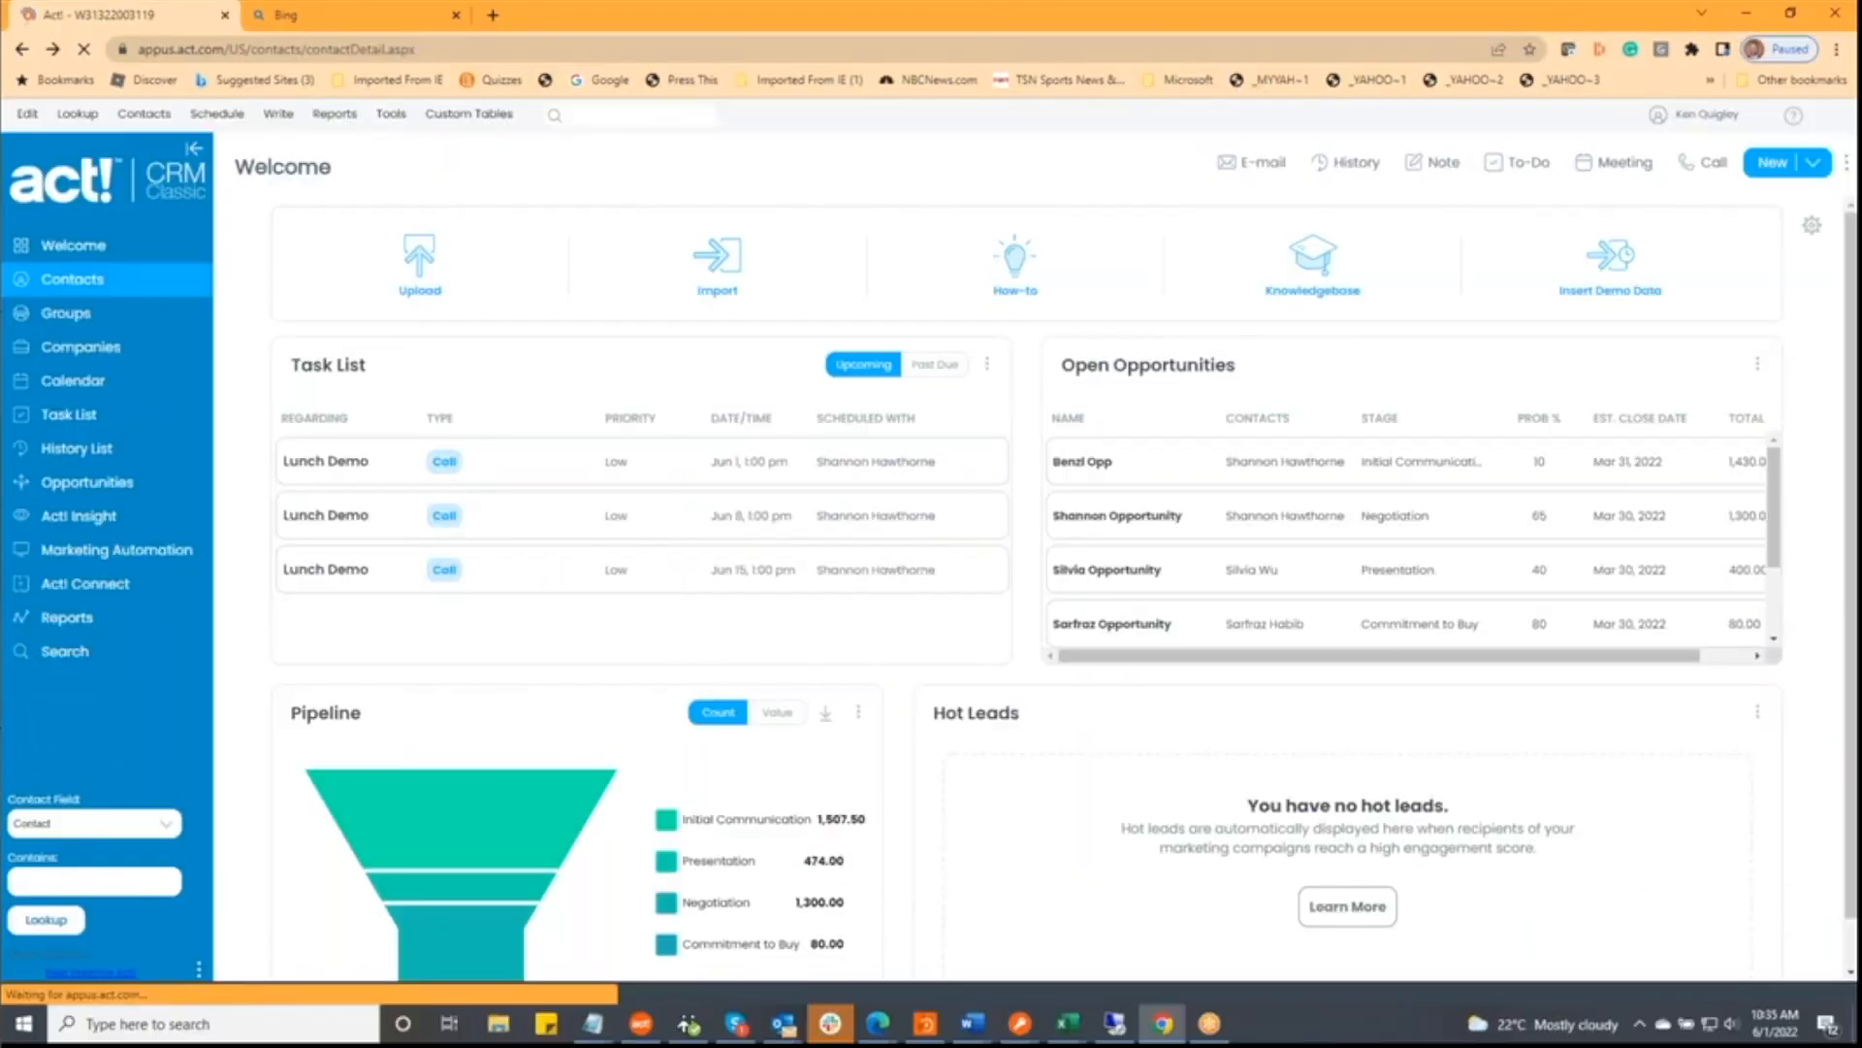
- In the open contact record, set ID/Status to Customer and Referred By to Called In
click(181, 551)
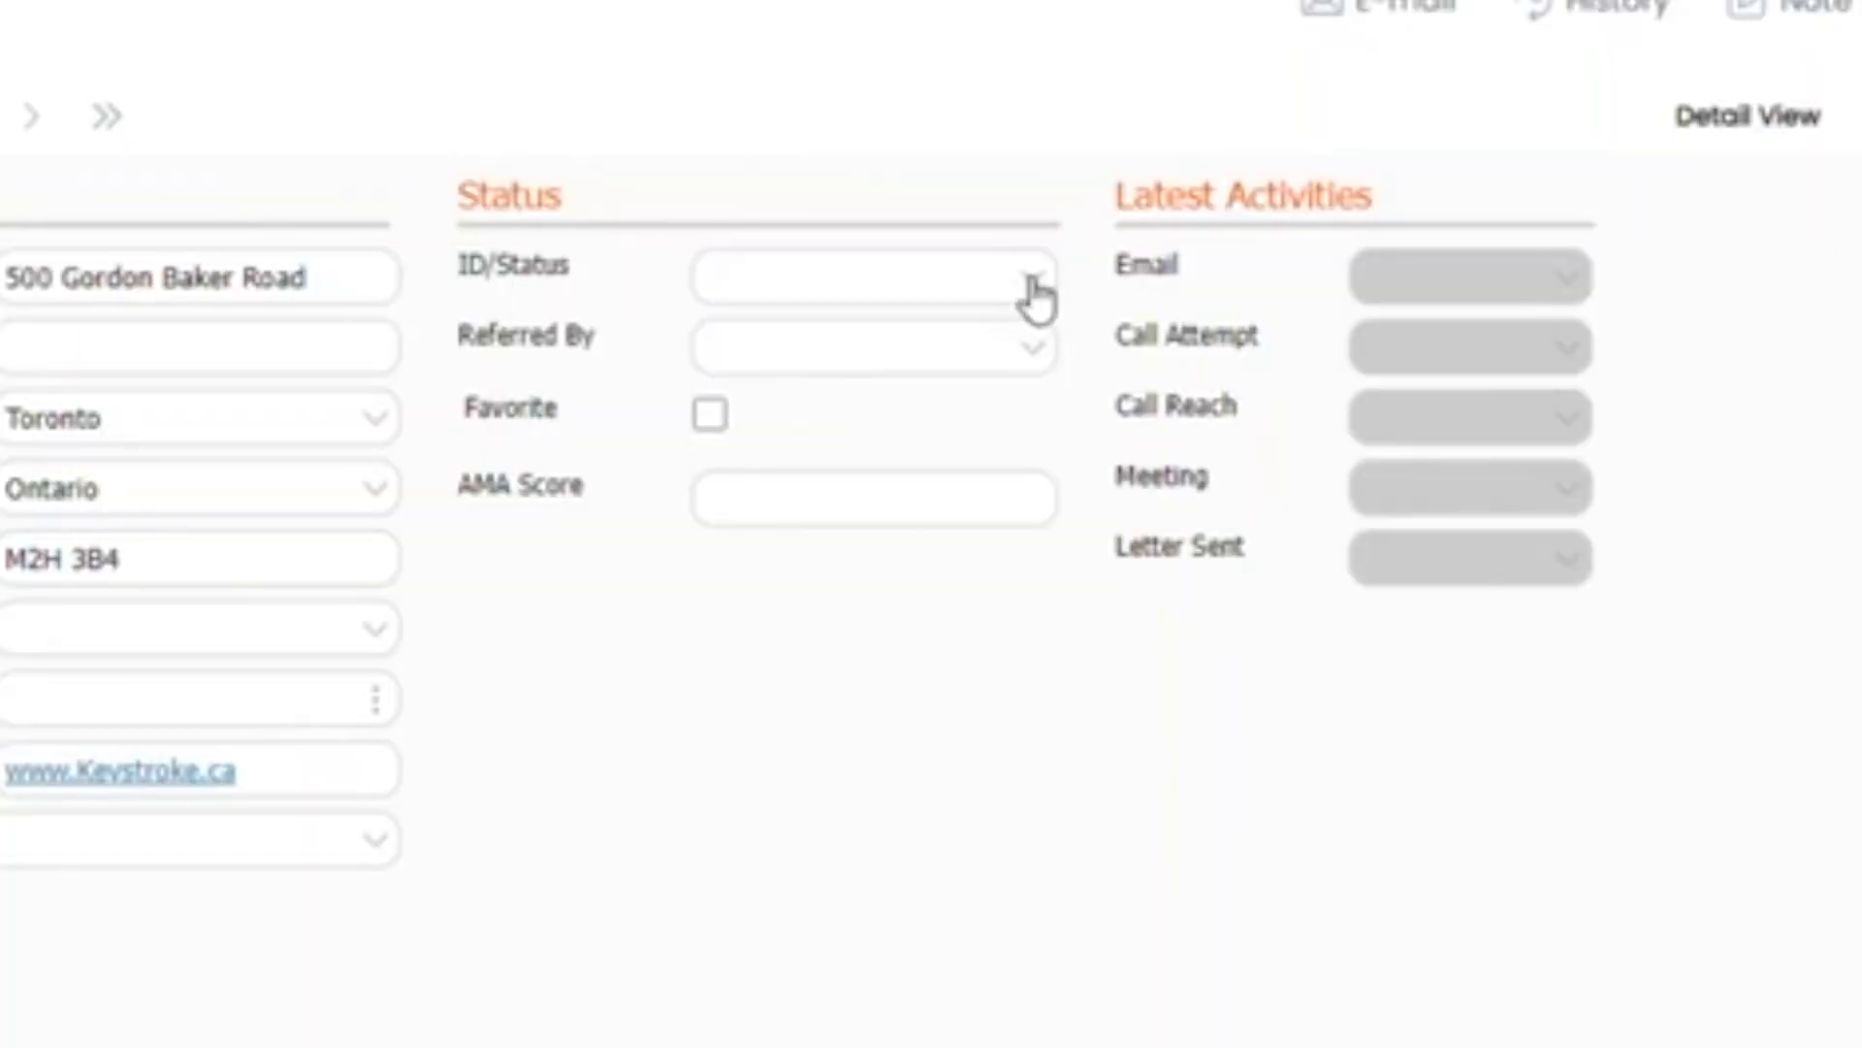
click(1101, 288)
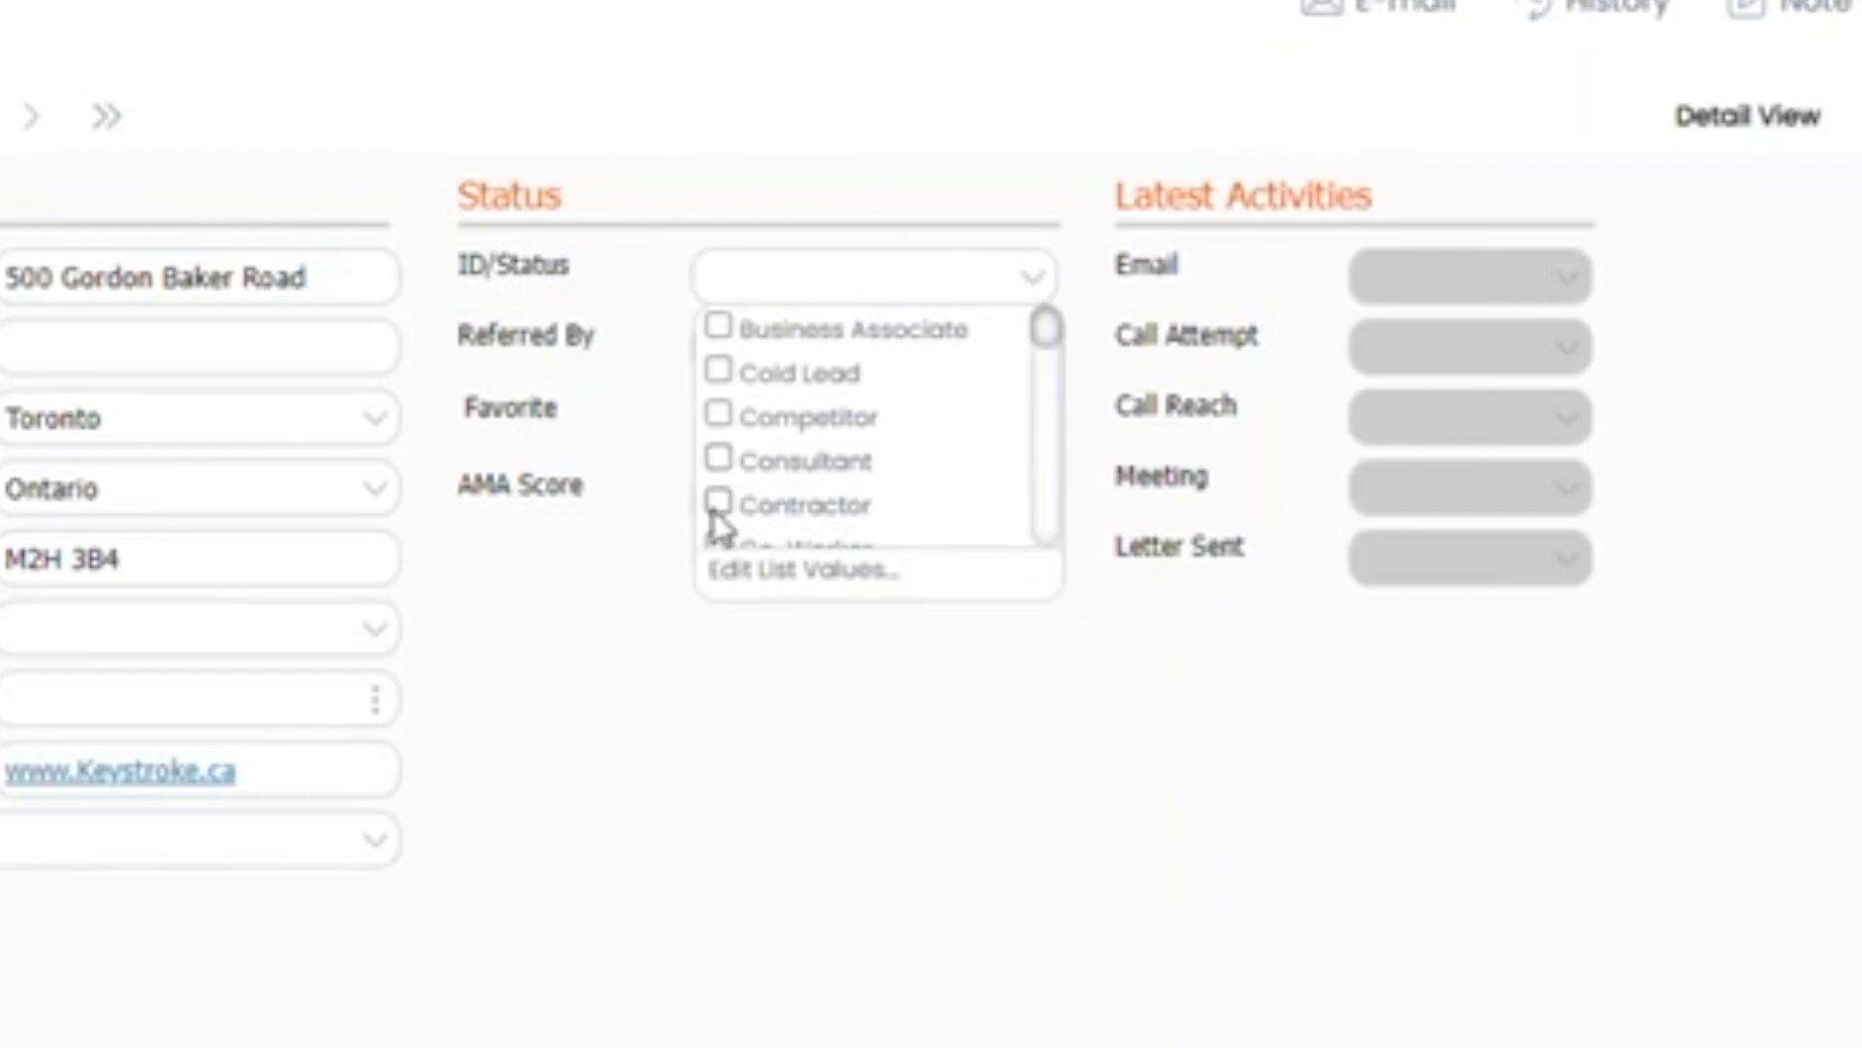
scroll(806, 491, down, 2)
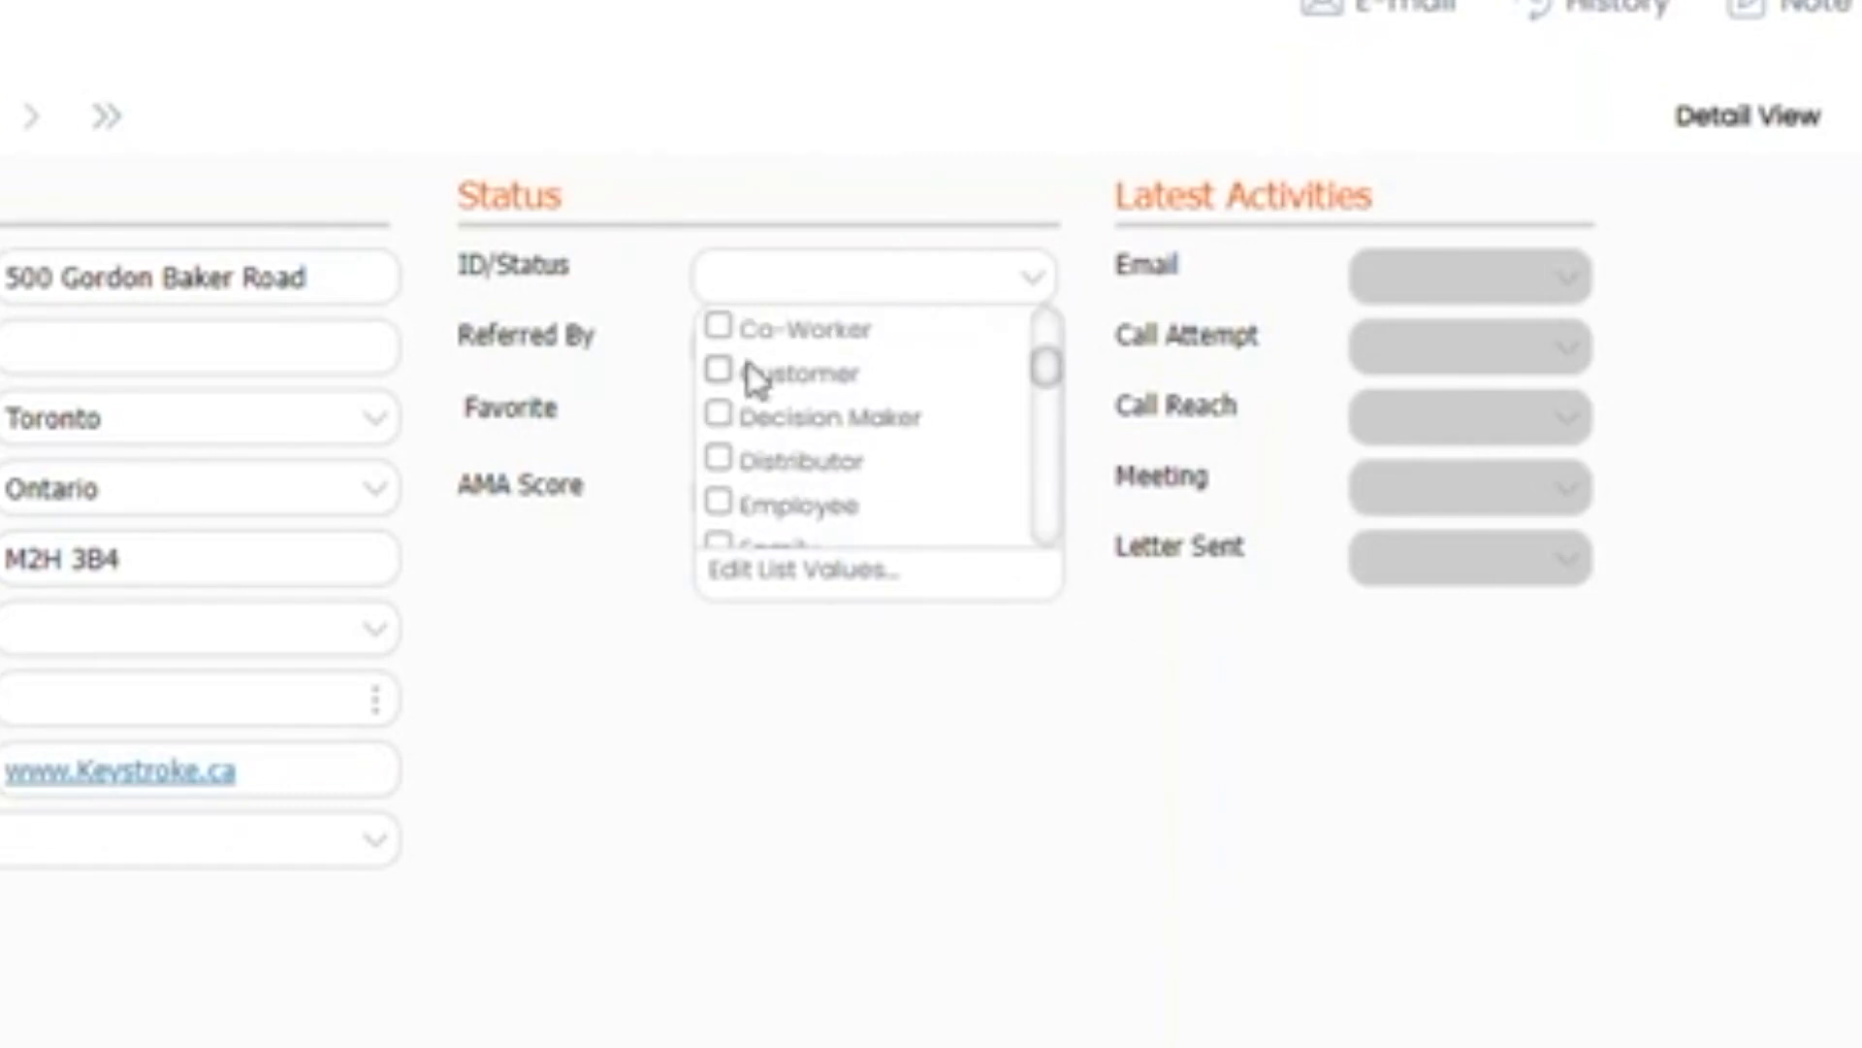
click(718, 379)
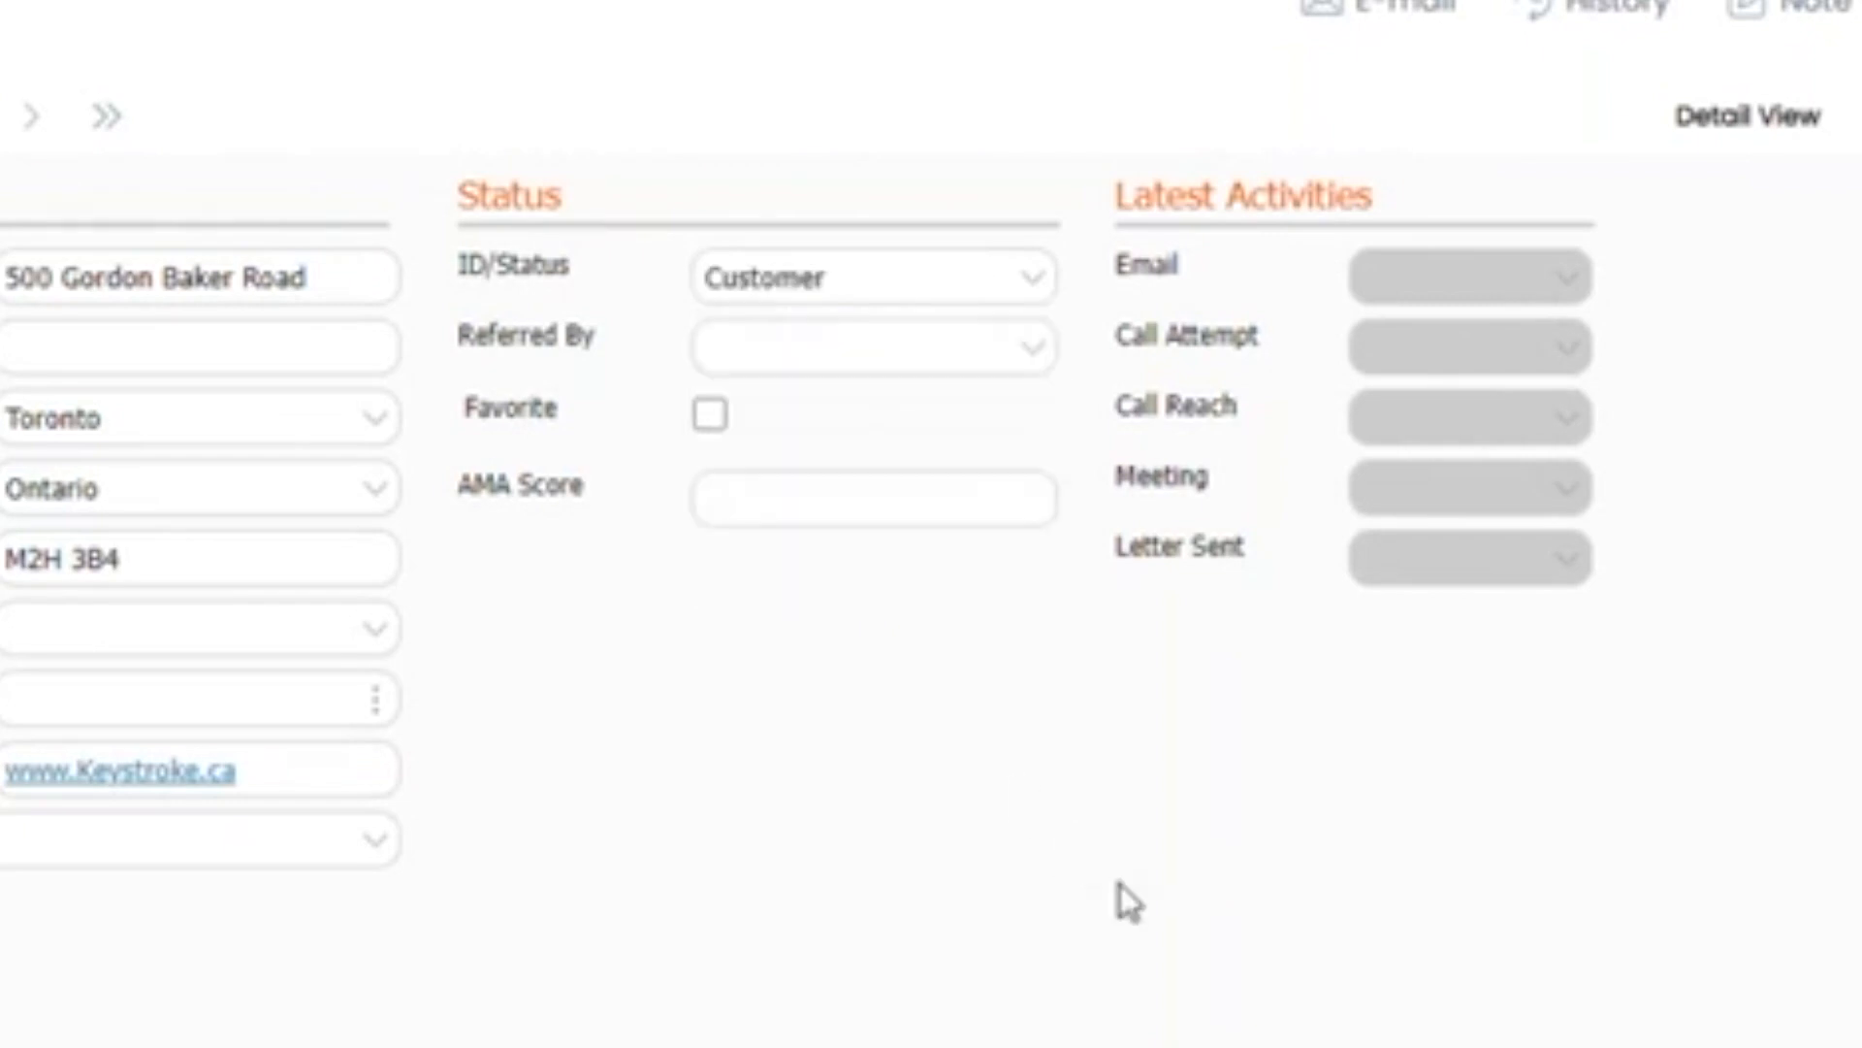
click(1036, 371)
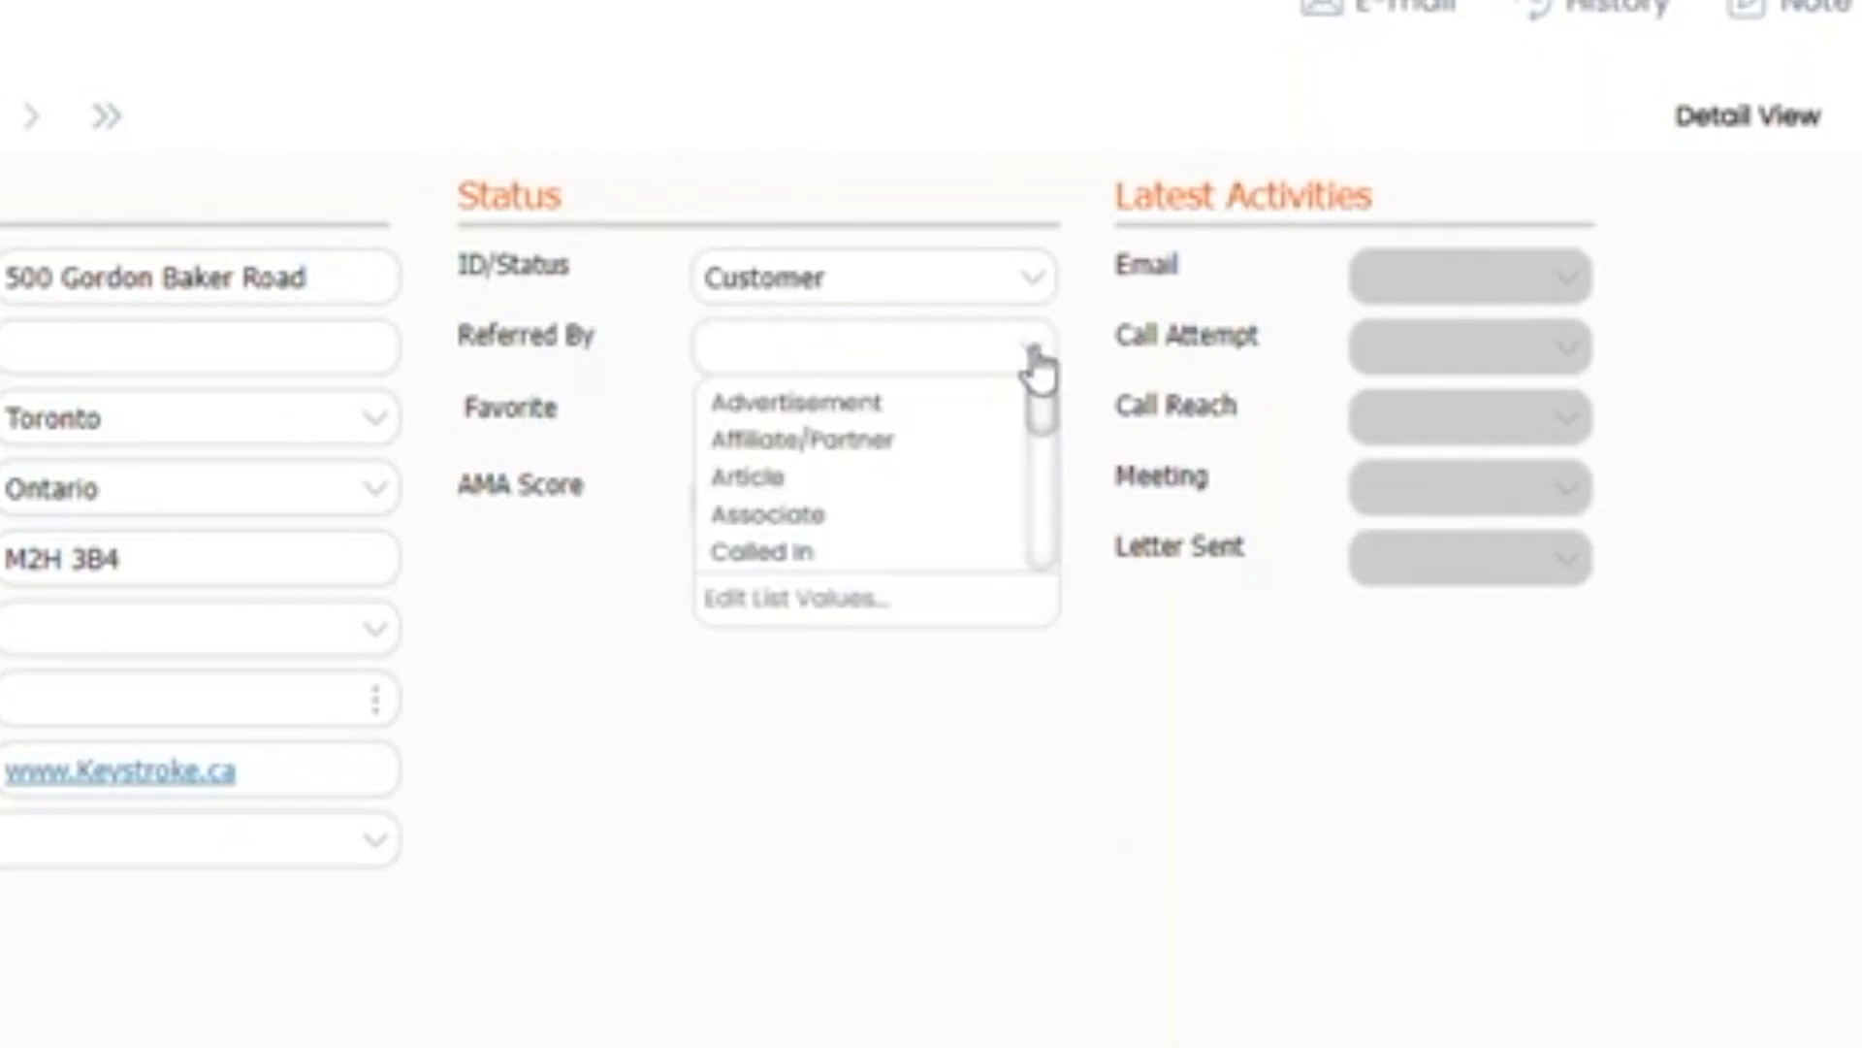
click(811, 551)
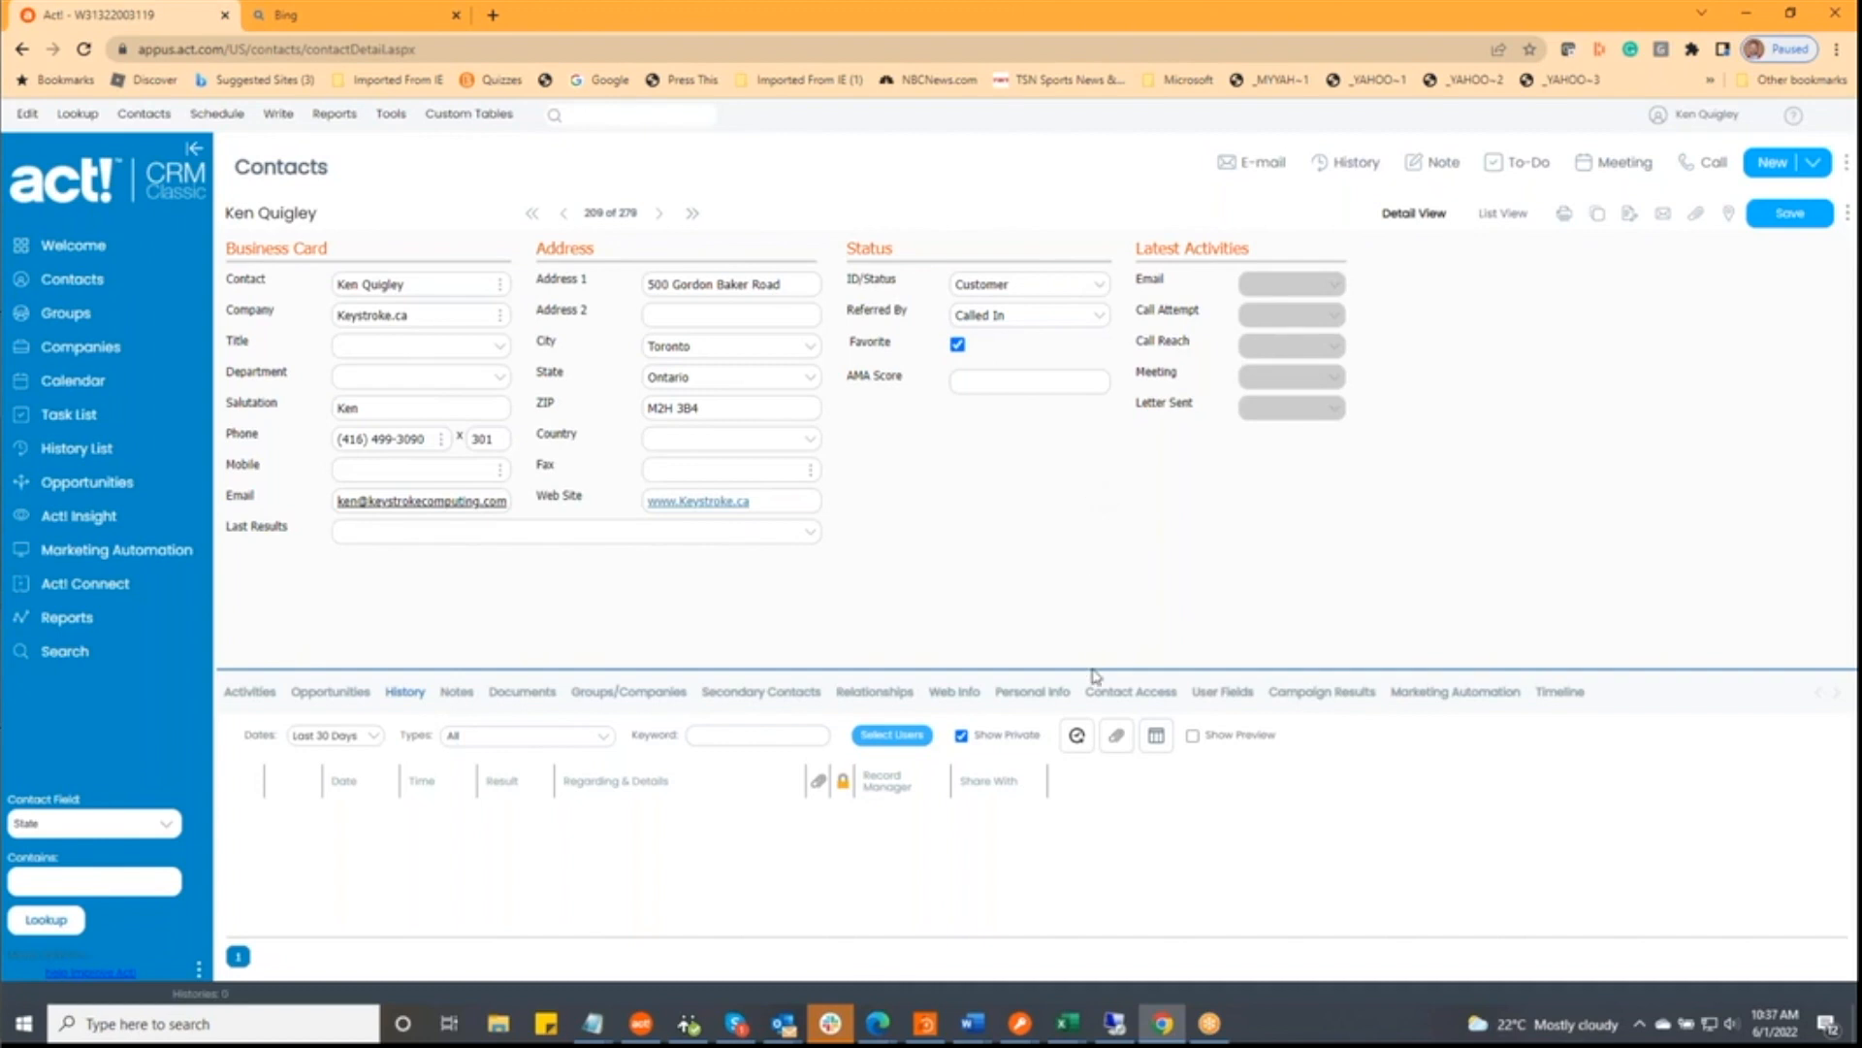
- Enlarge the pane below the contact fields and save the record, accepting the duplicate, with a switch to the next contact and back
drag(1093, 673, 1075, 570)
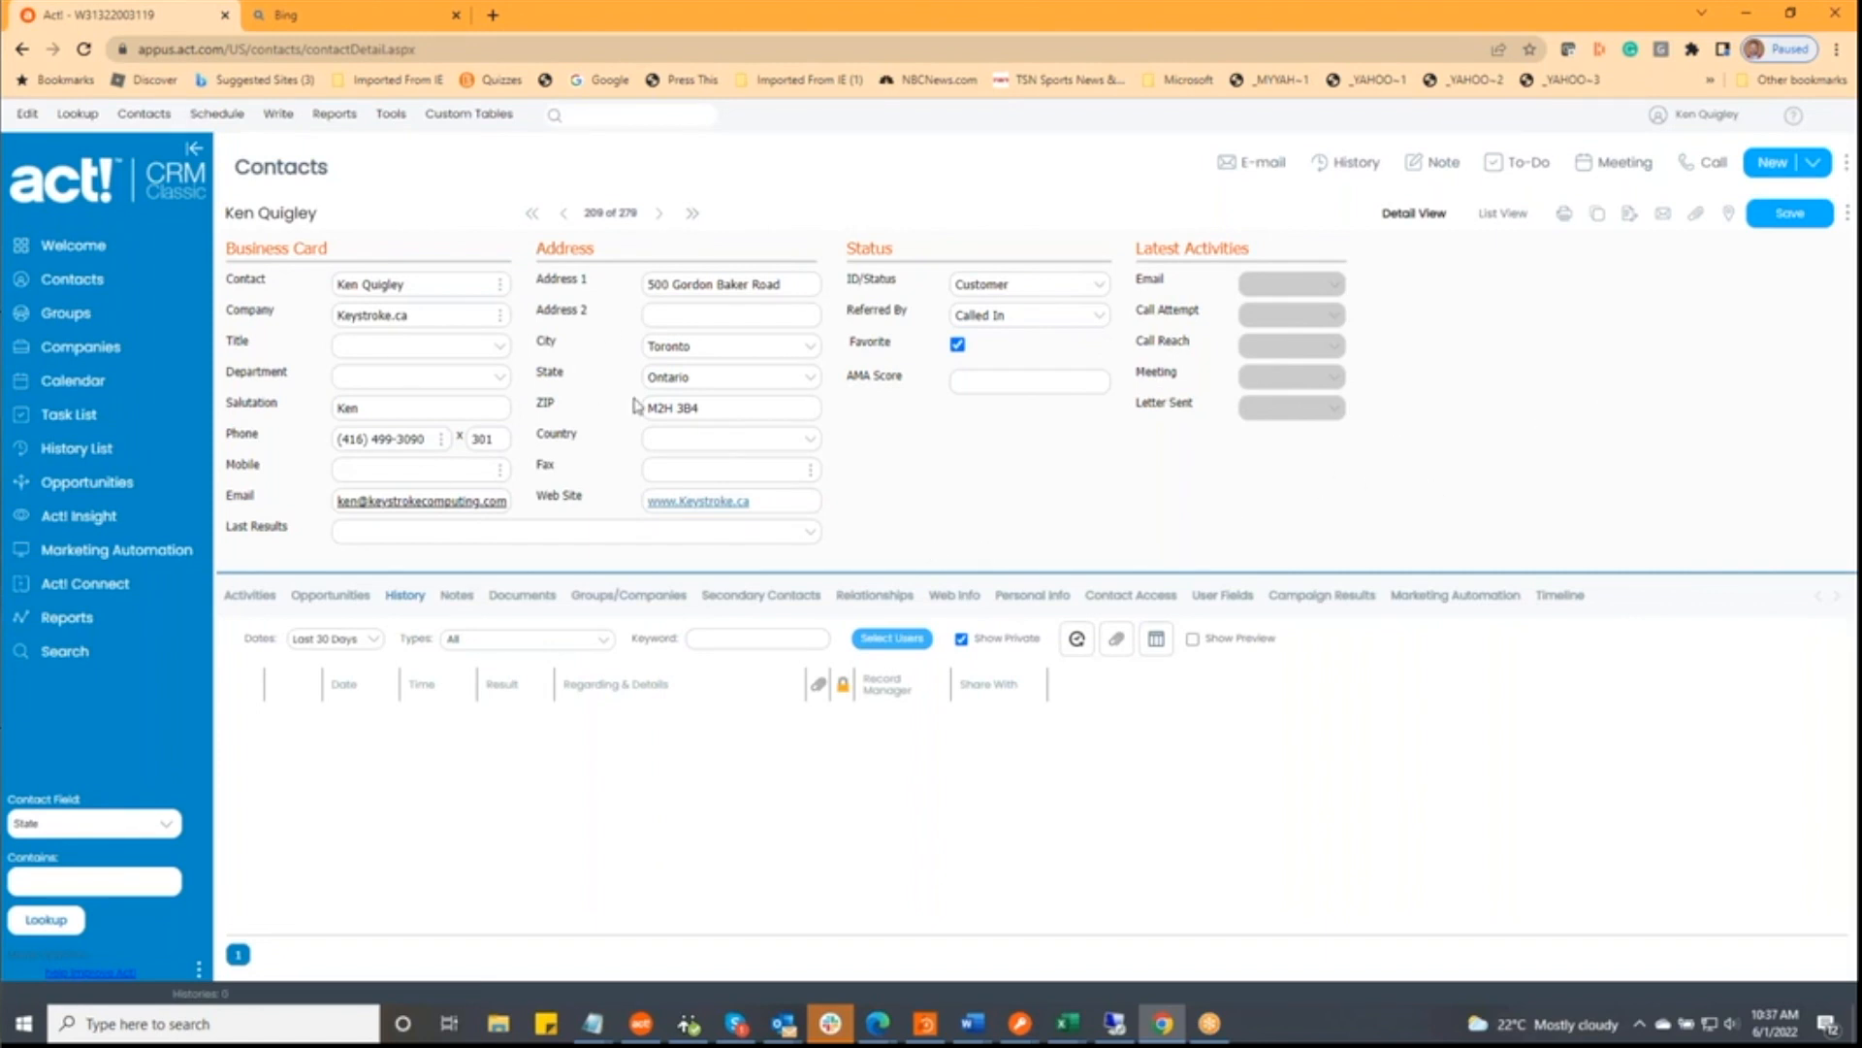
click(562, 216)
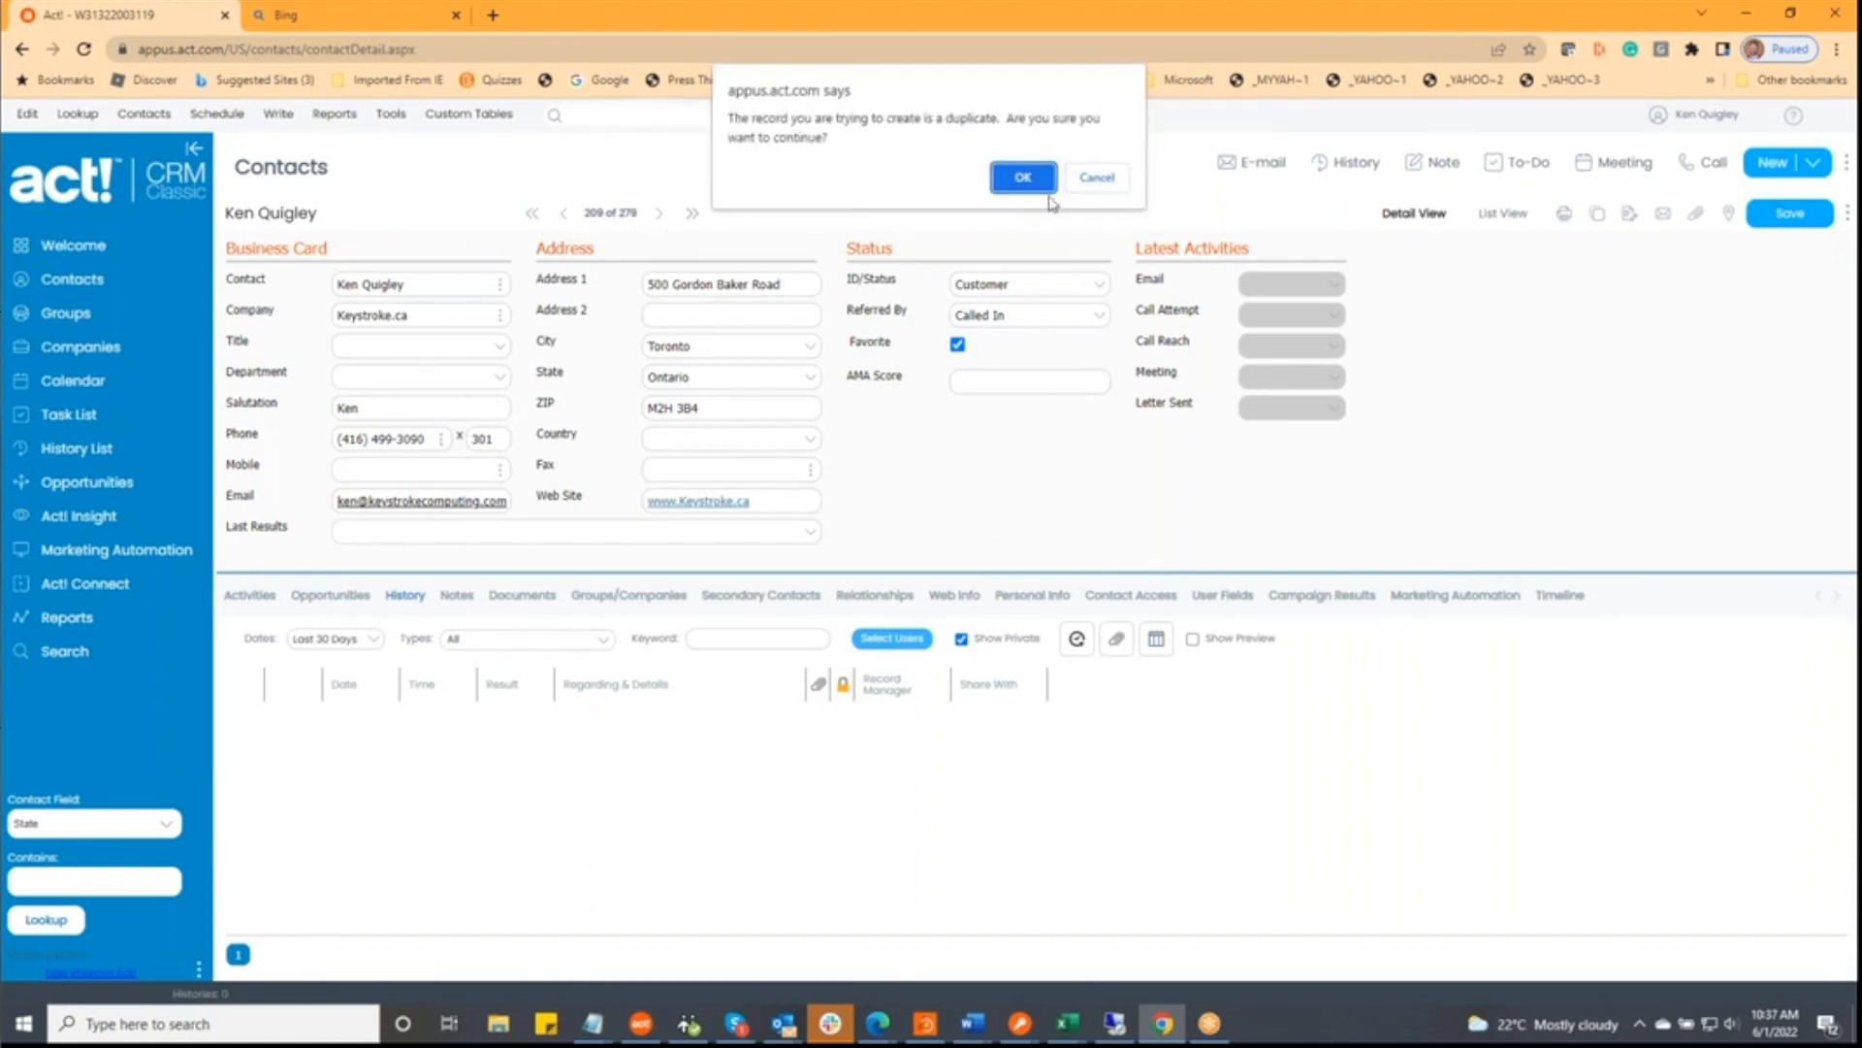
click(1095, 177)
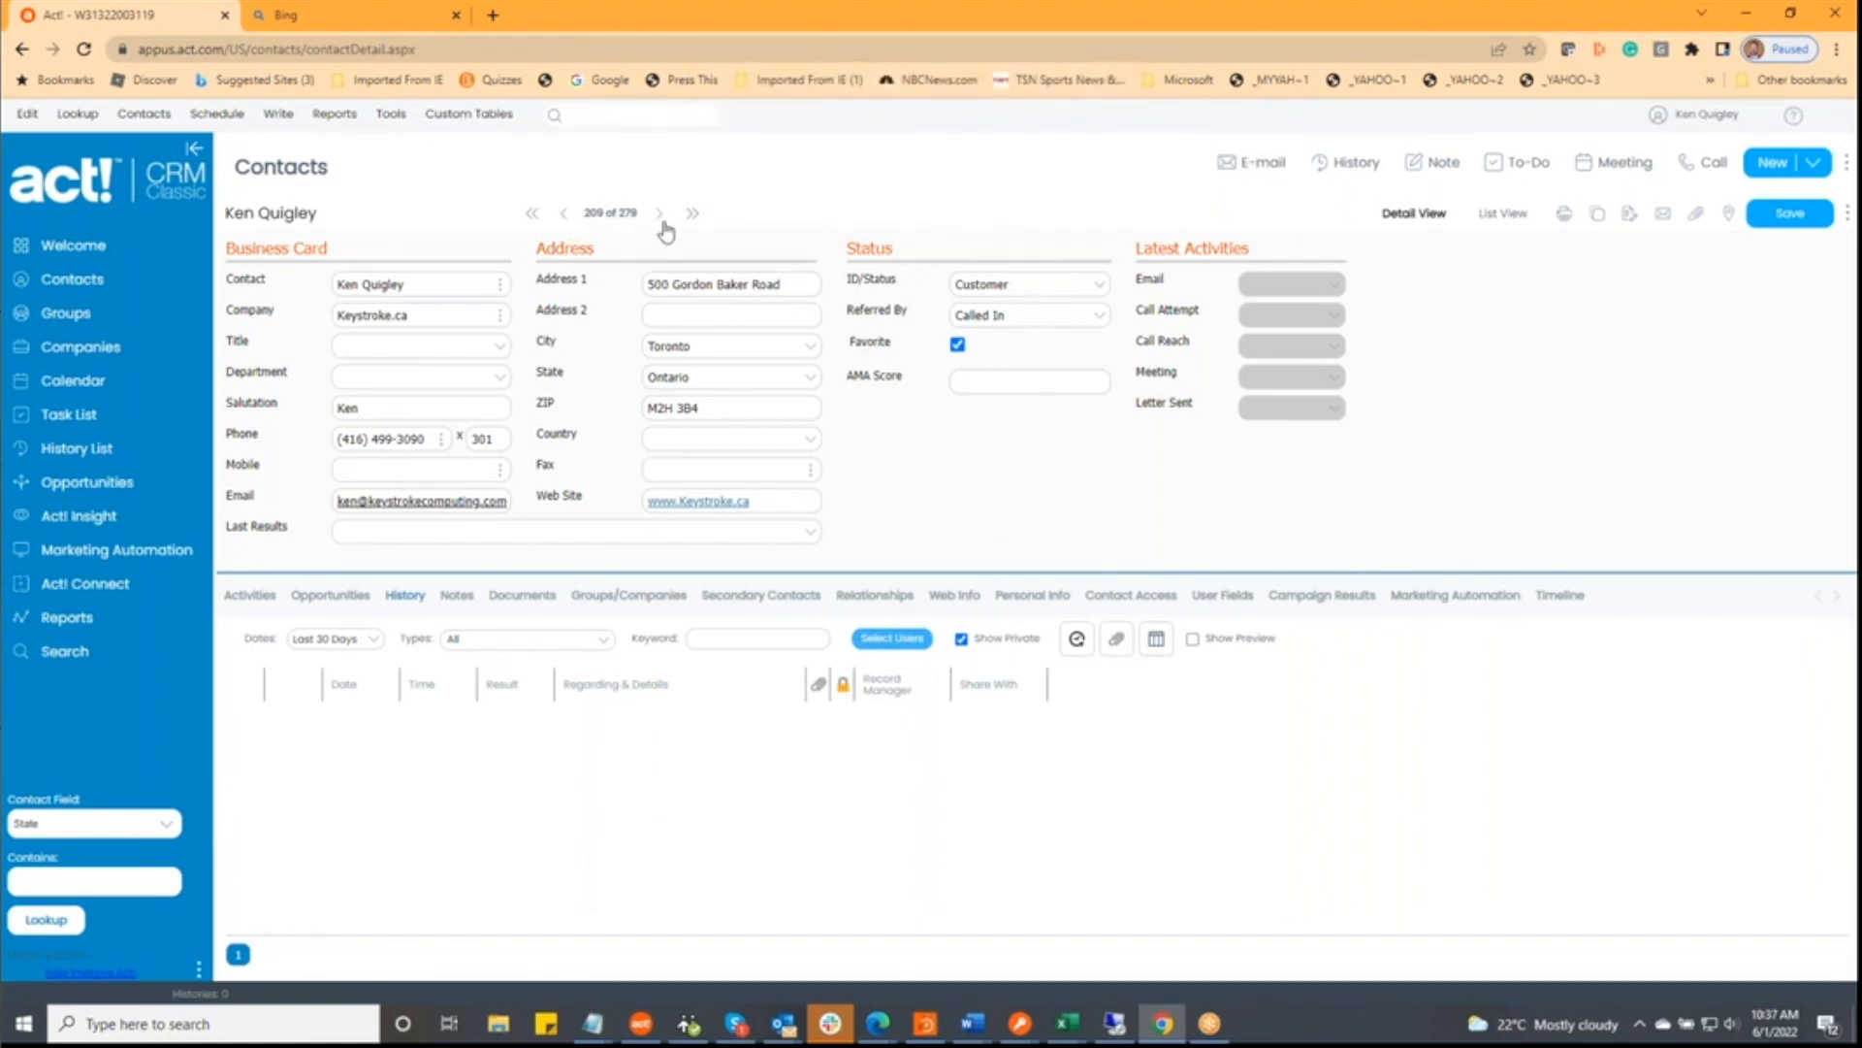
click(1788, 215)
click(1026, 178)
click(660, 215)
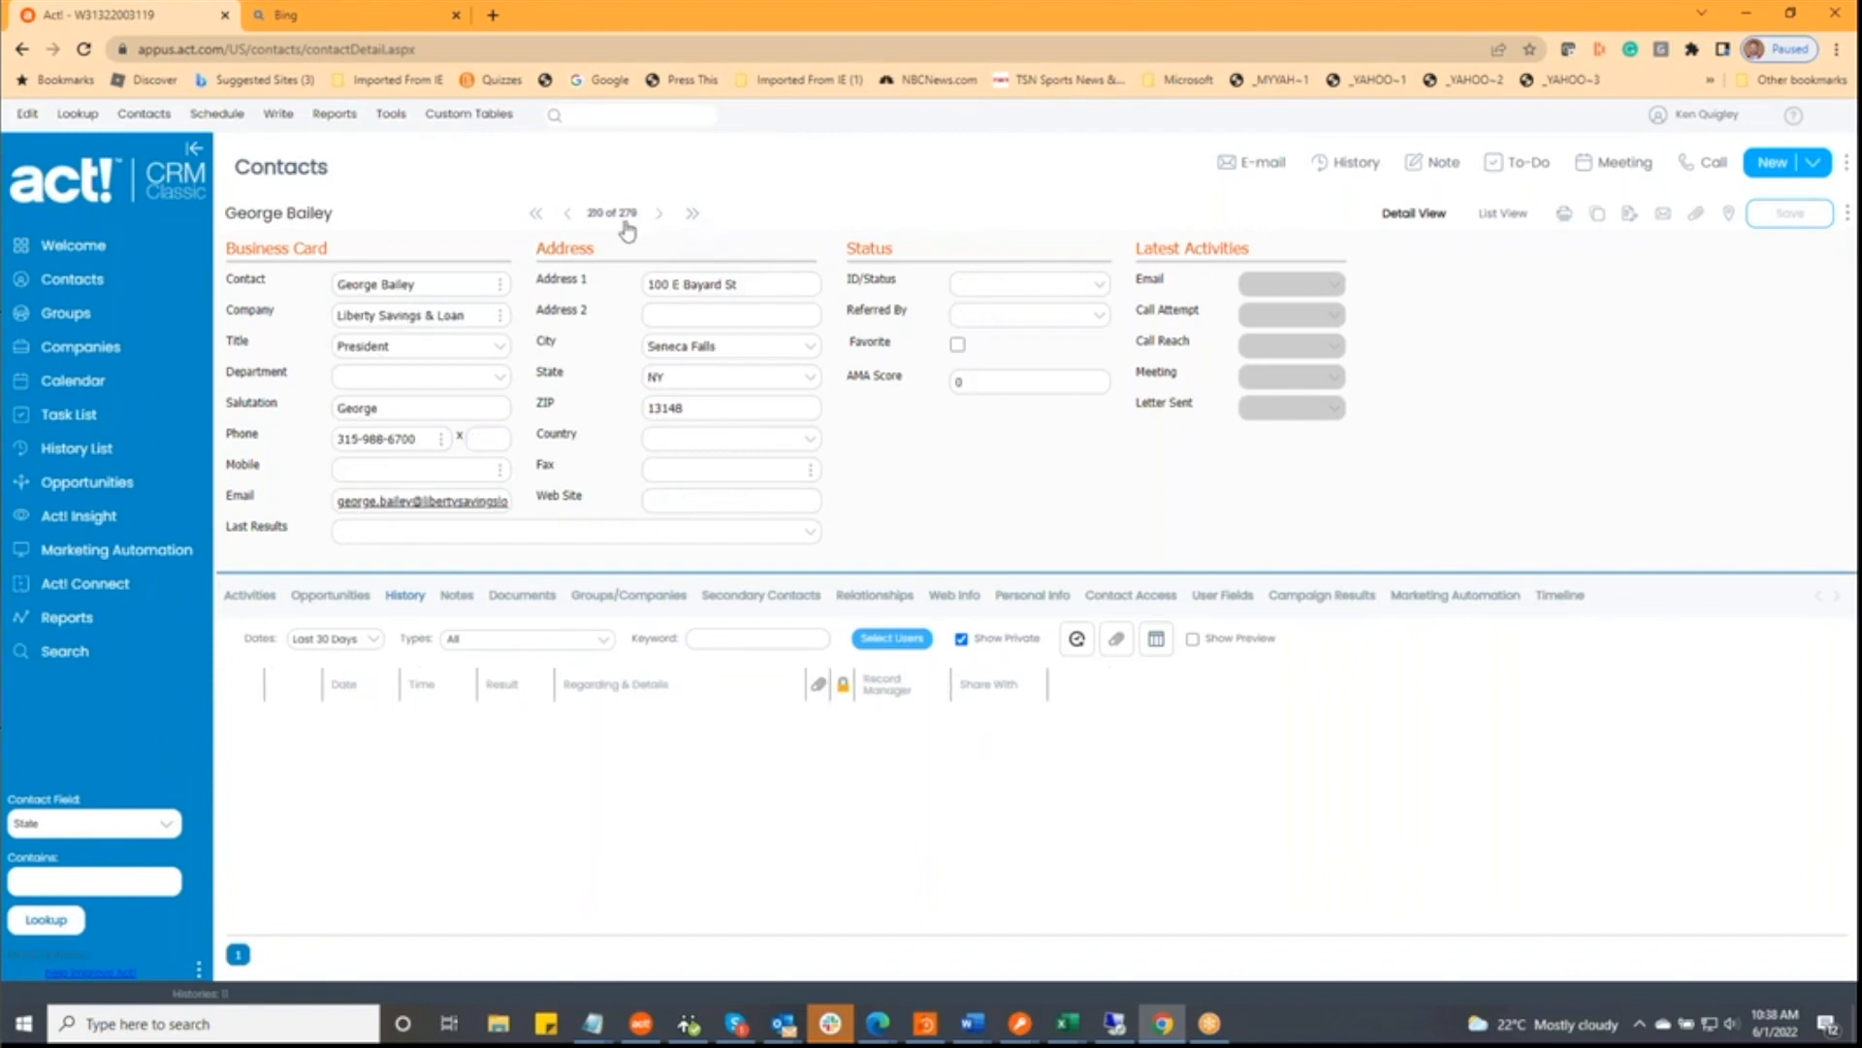
click(564, 214)
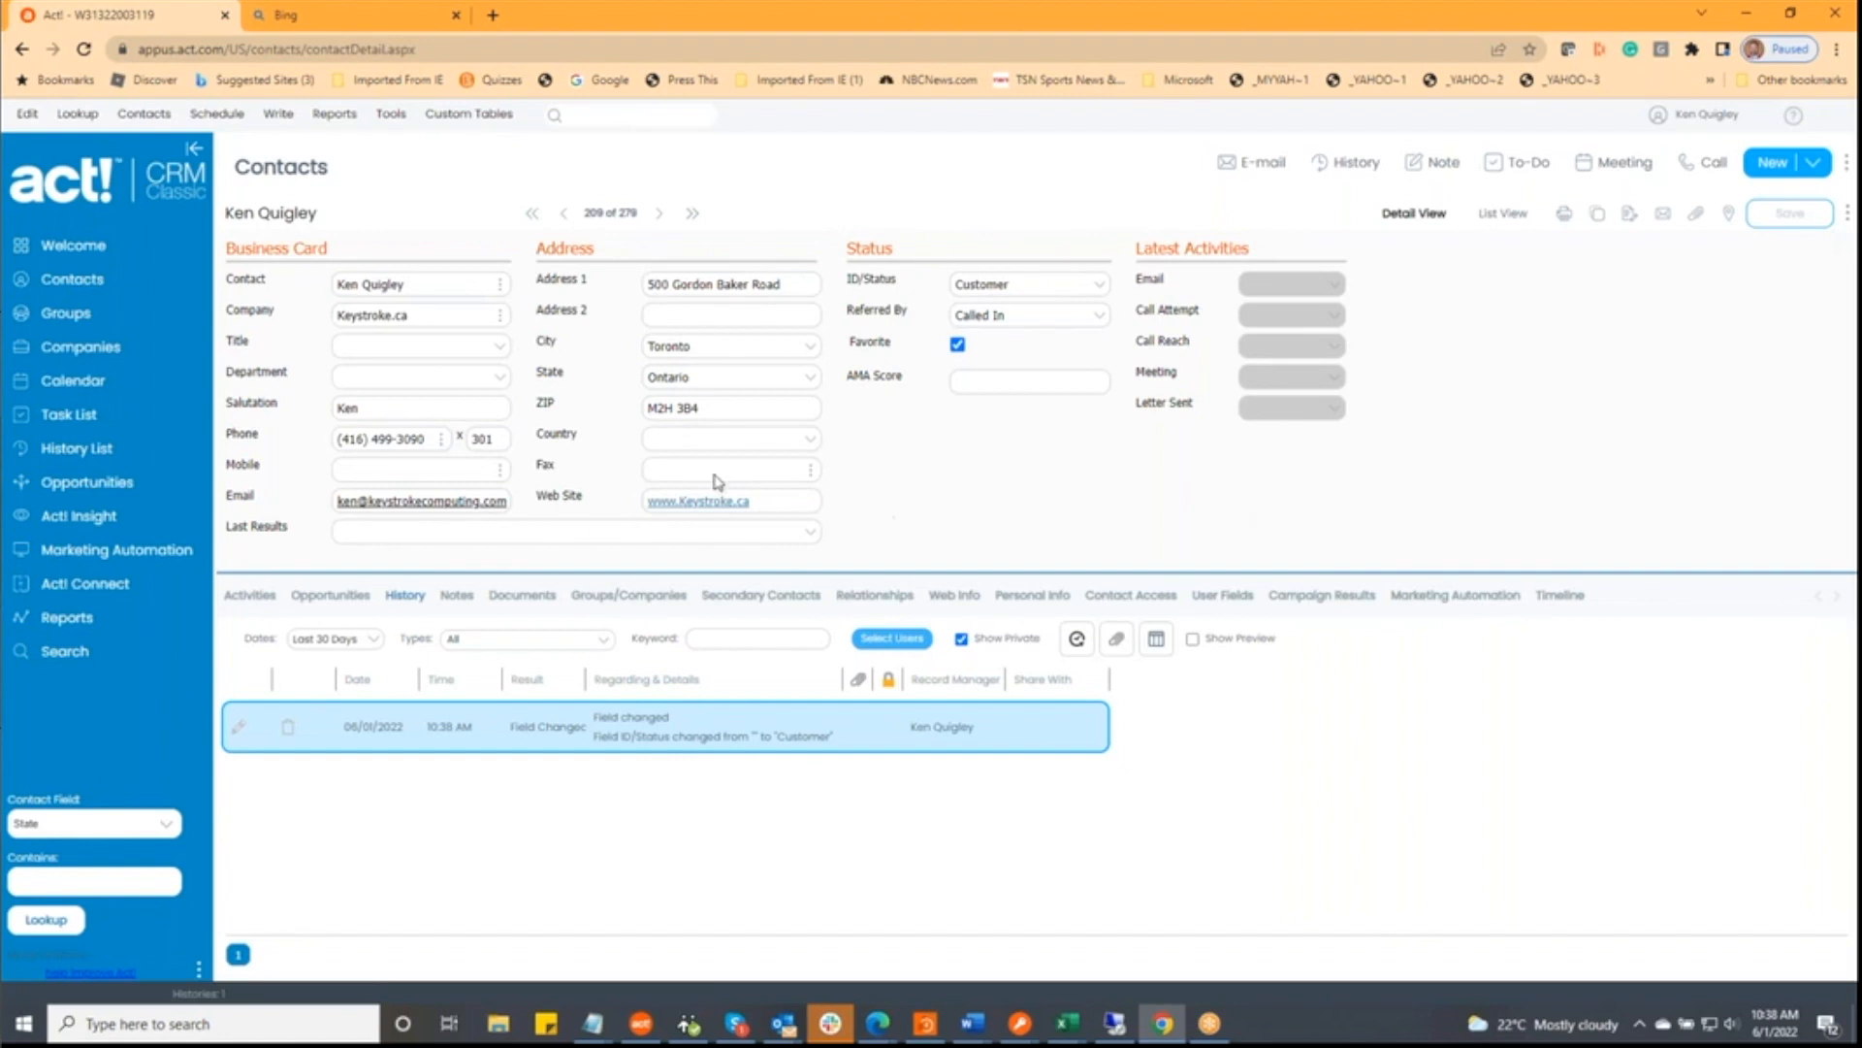
- Review the contact's activities, opportunities and history entries
click(253, 609)
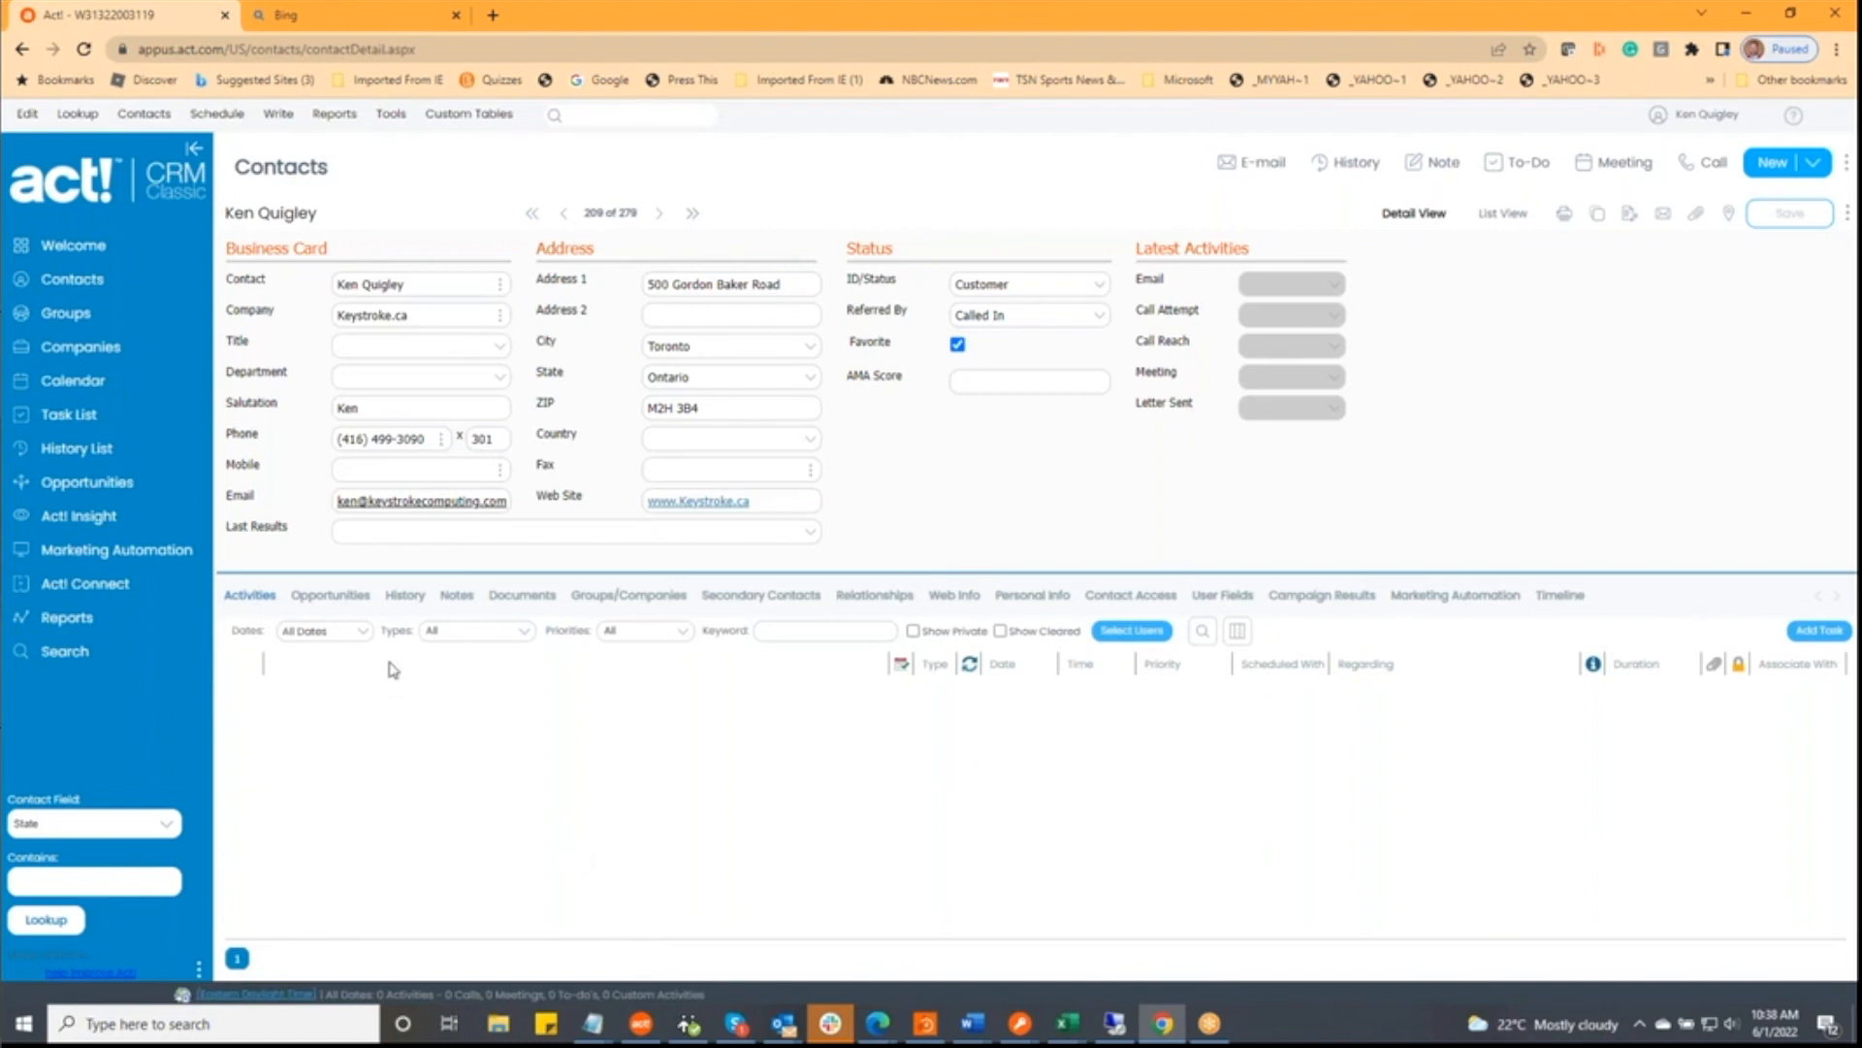
click(331, 601)
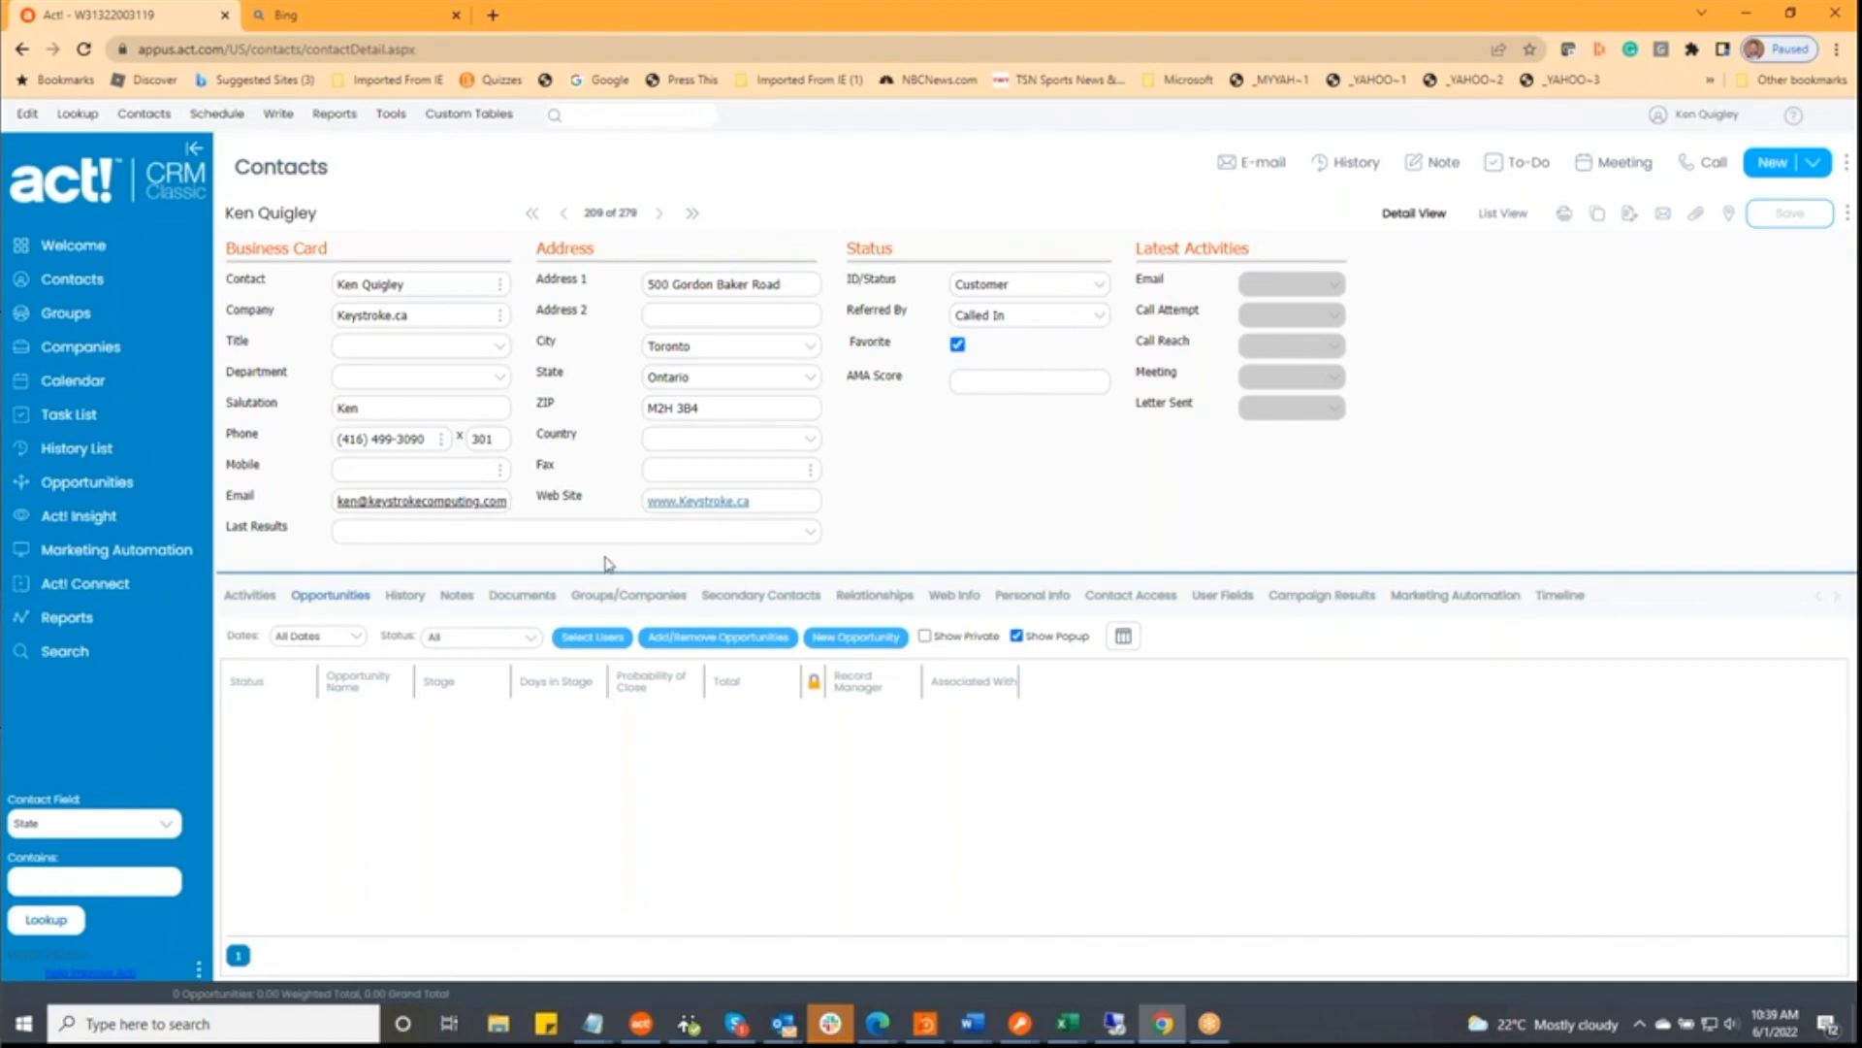
click(399, 596)
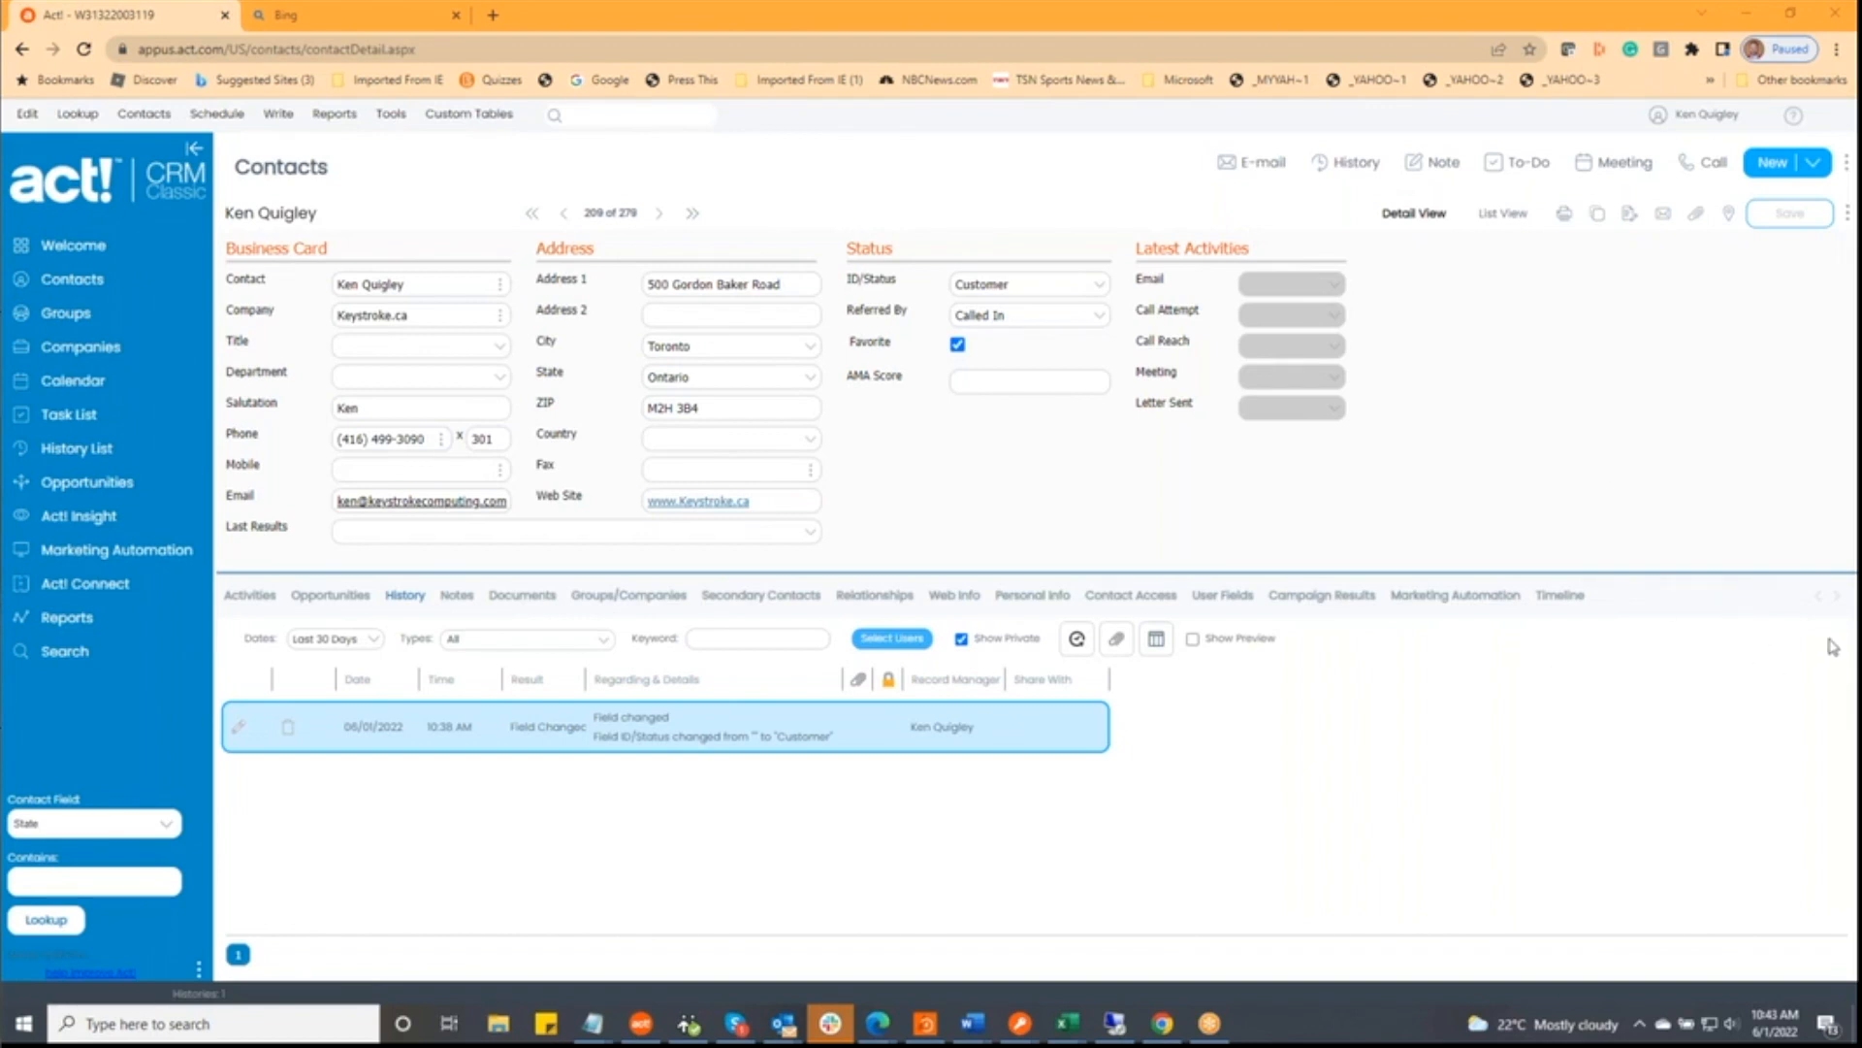
click(1846, 850)
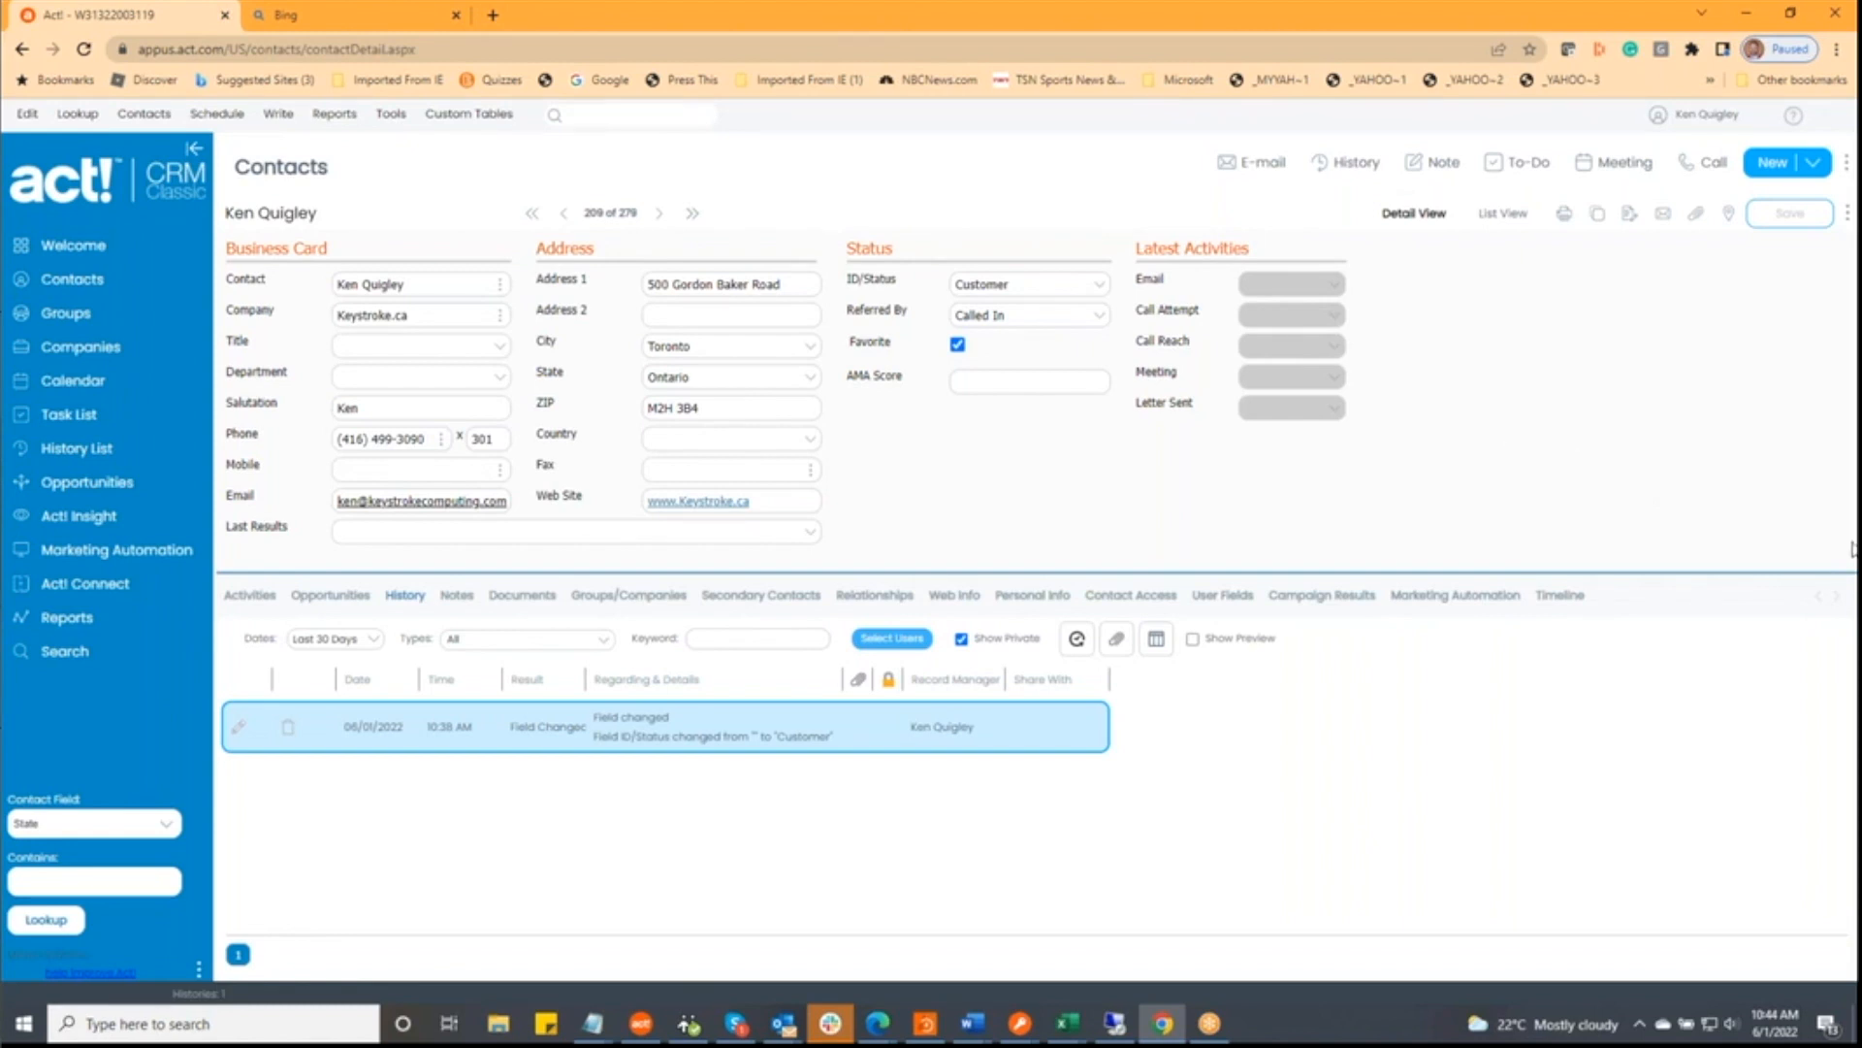
- Switch to the desktop Act! program and maximize its window over the browser
key(alt+Tab)
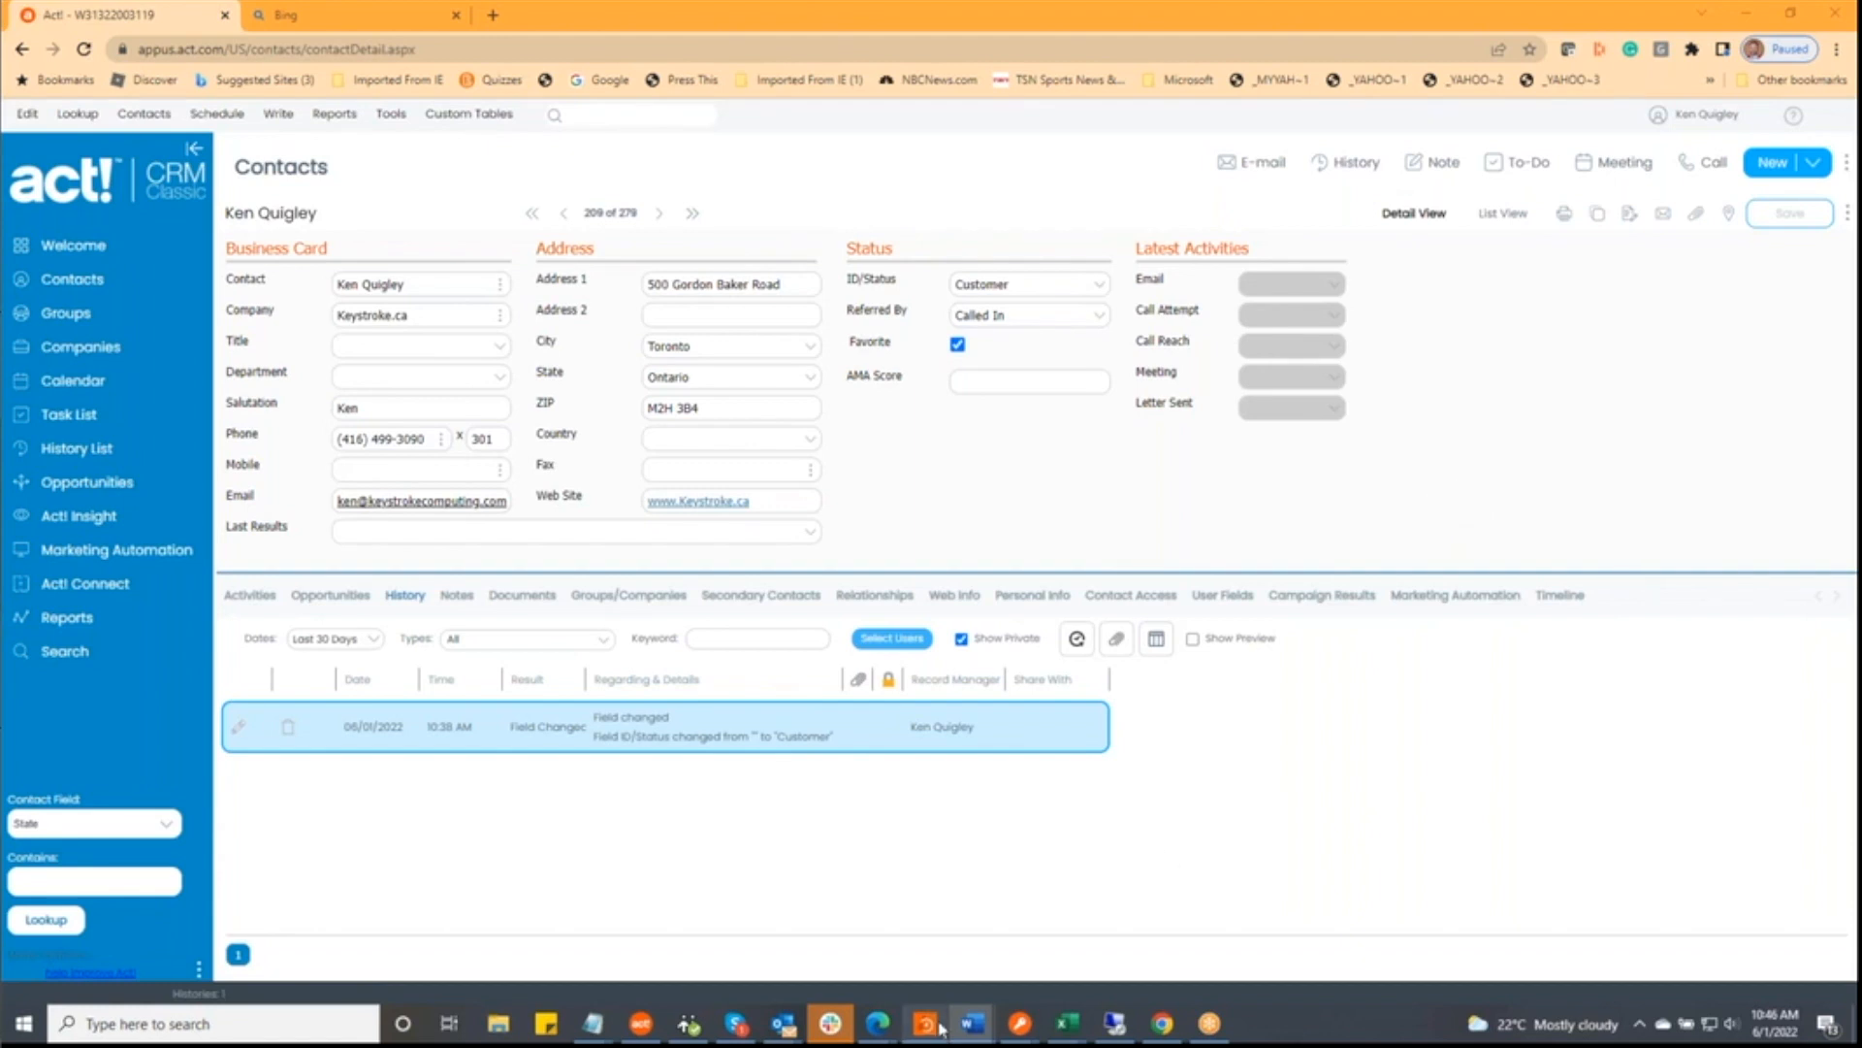
click(639, 1028)
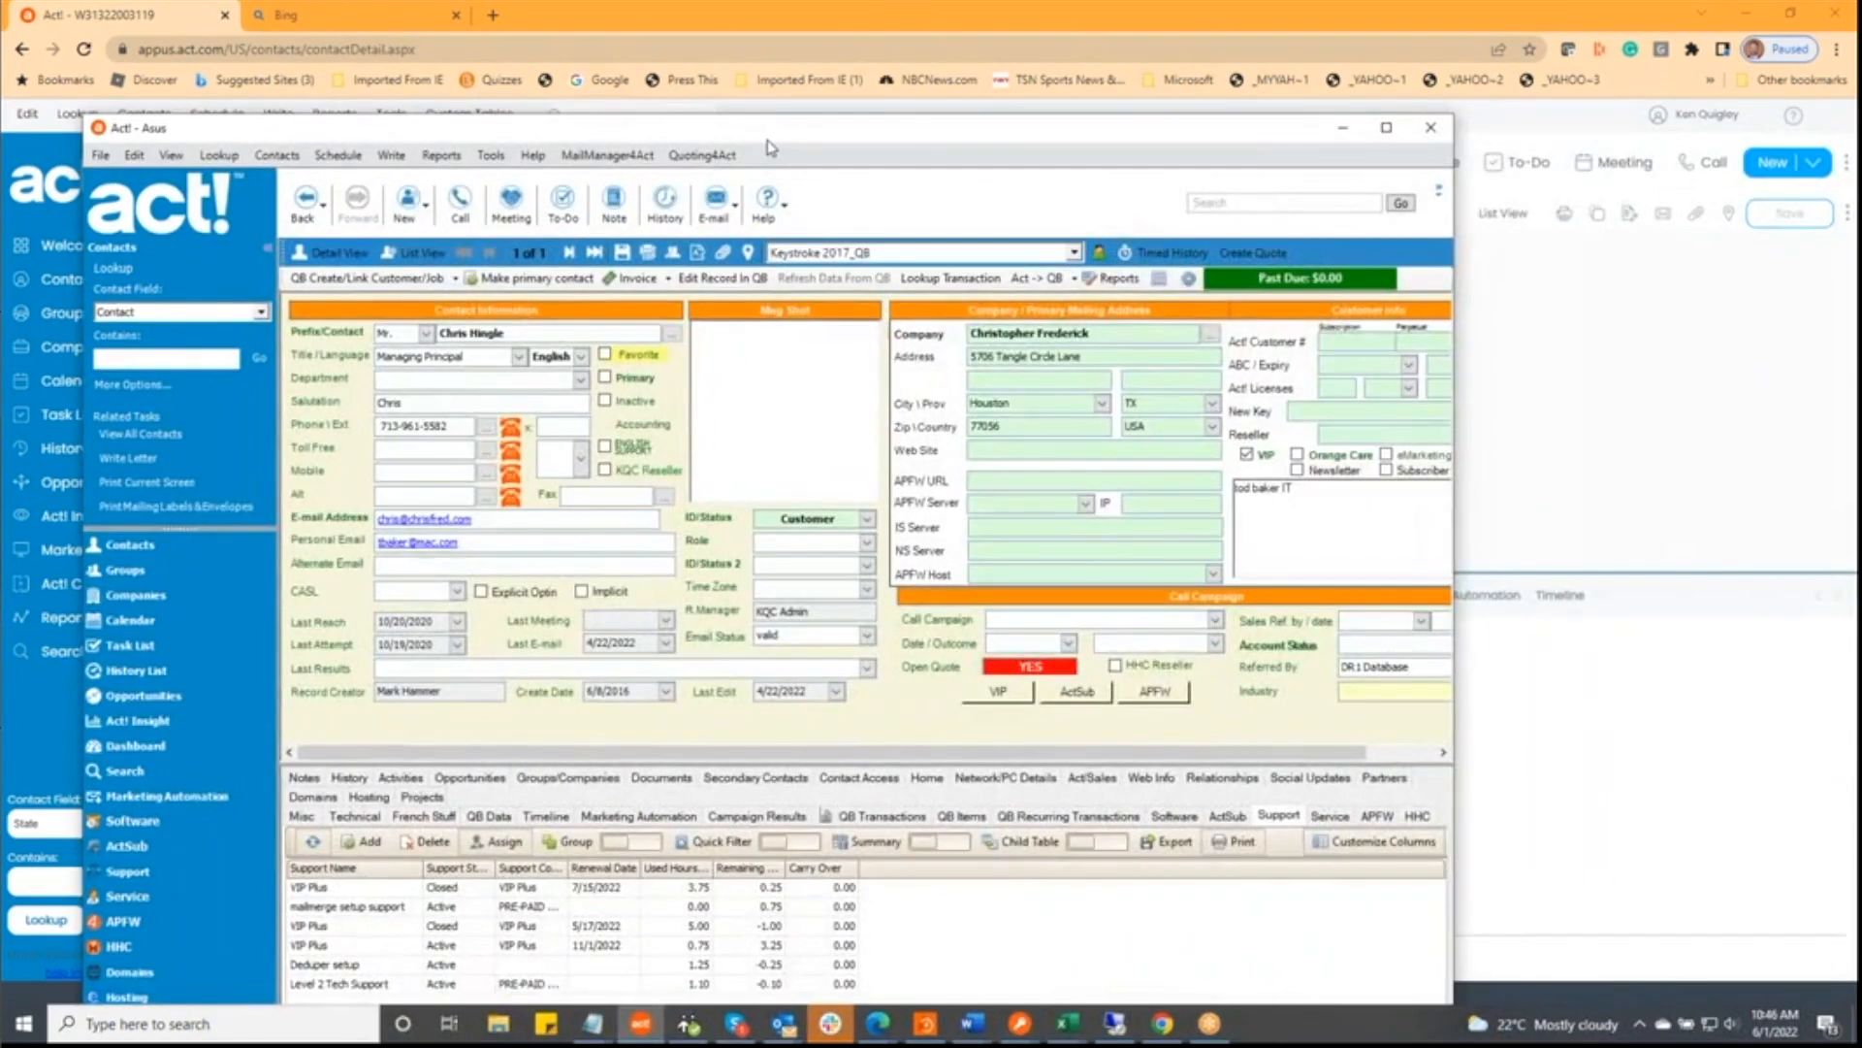
double_click(769, 141)
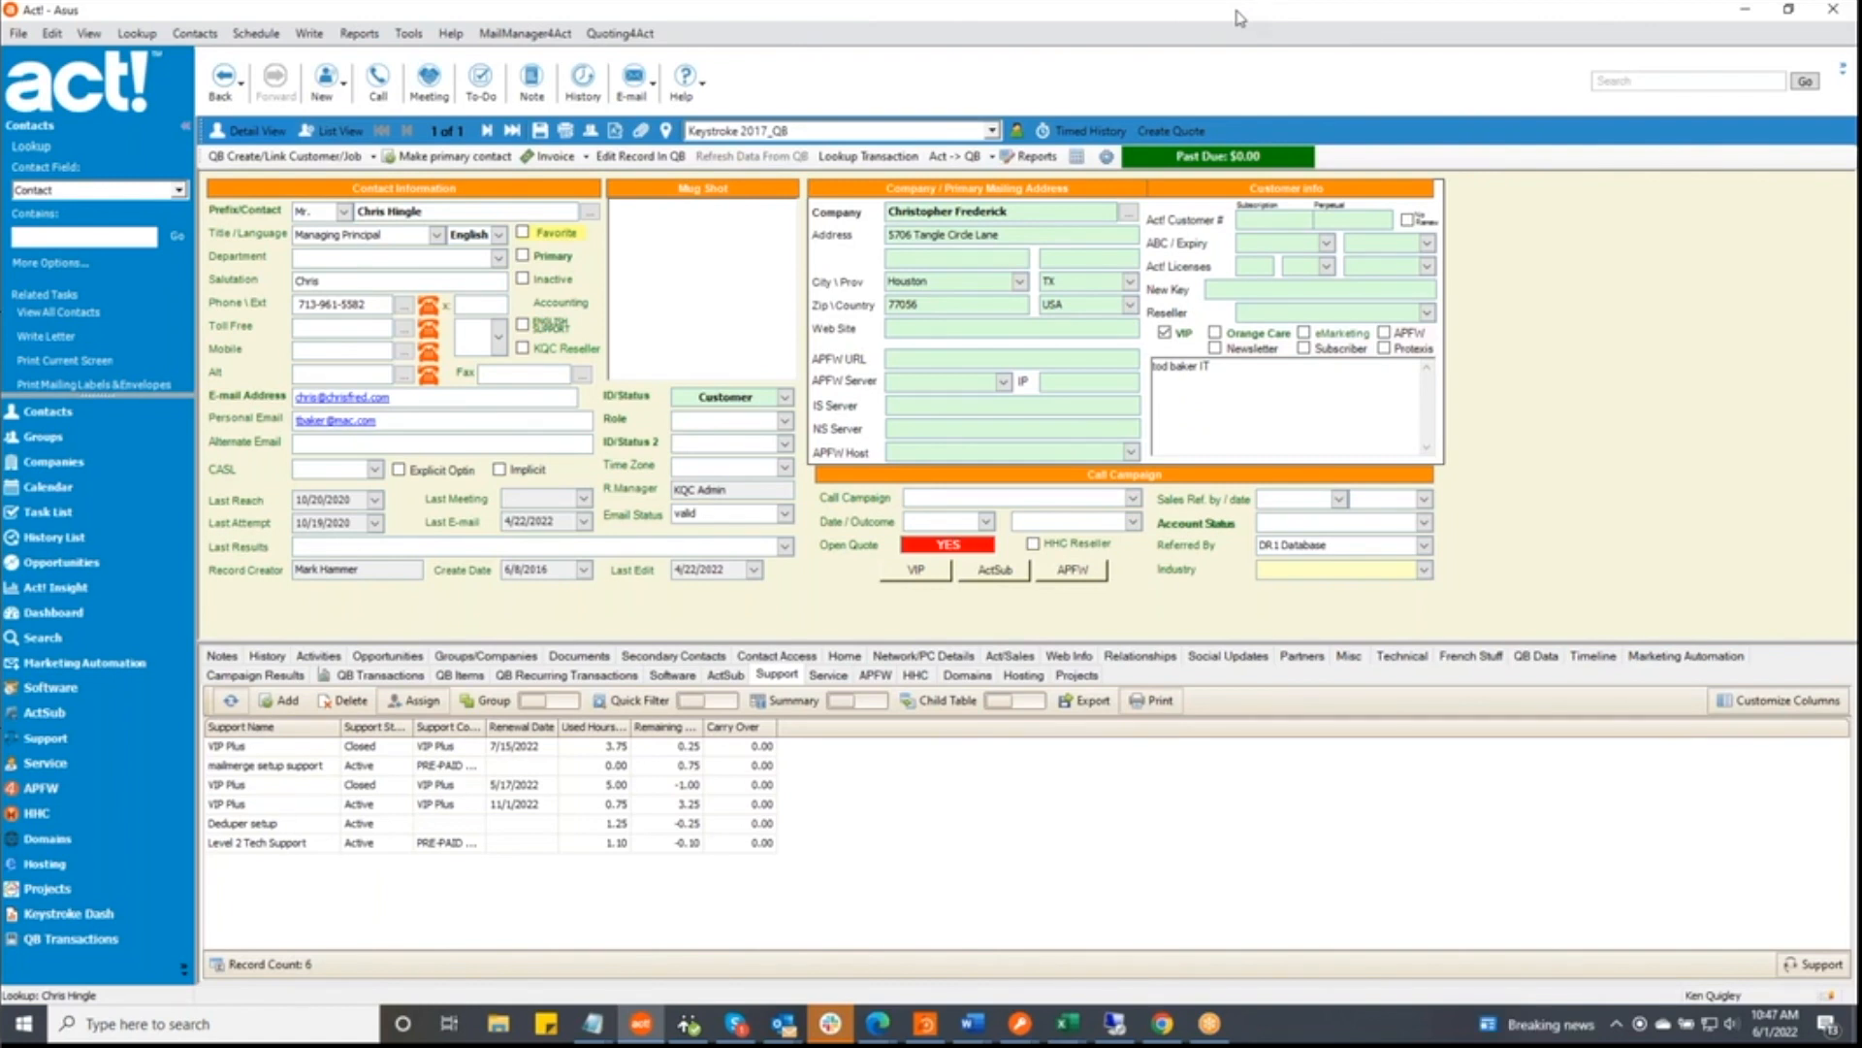
drag(1249, 19, 1861, 88)
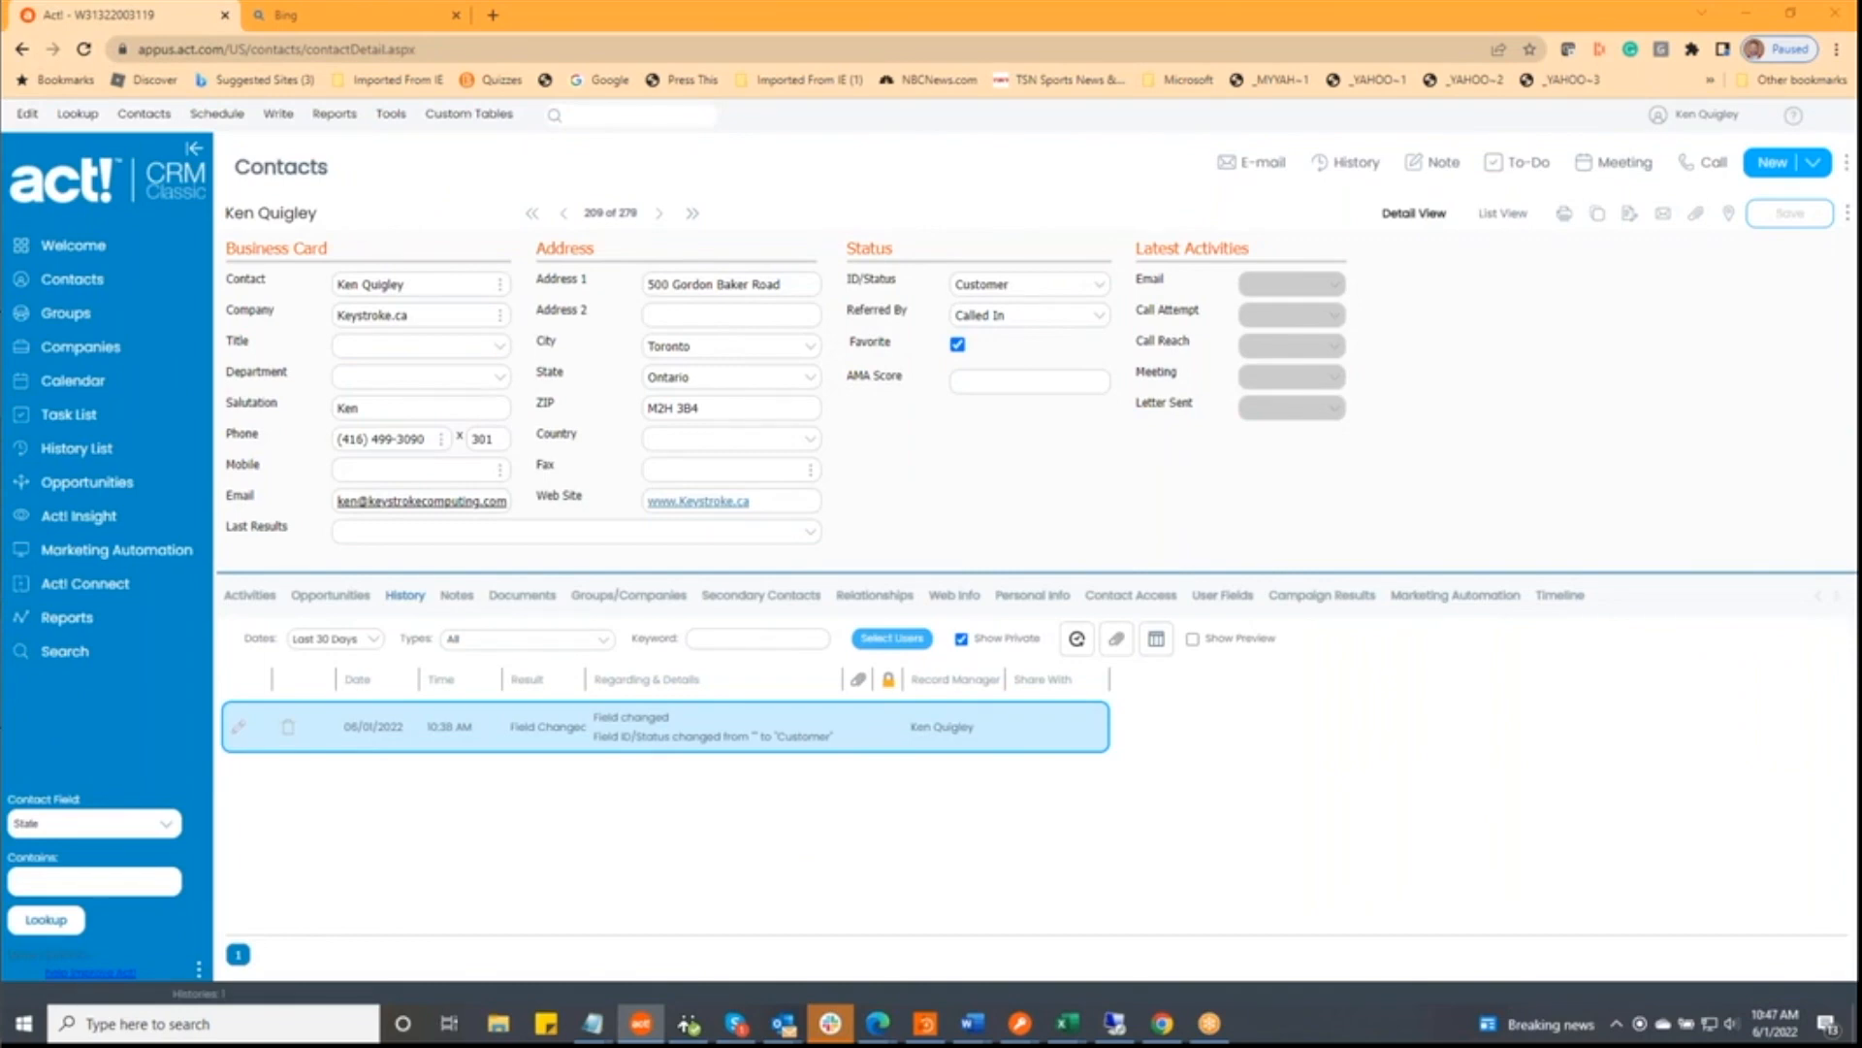
drag(1861, 97, 852, 52)
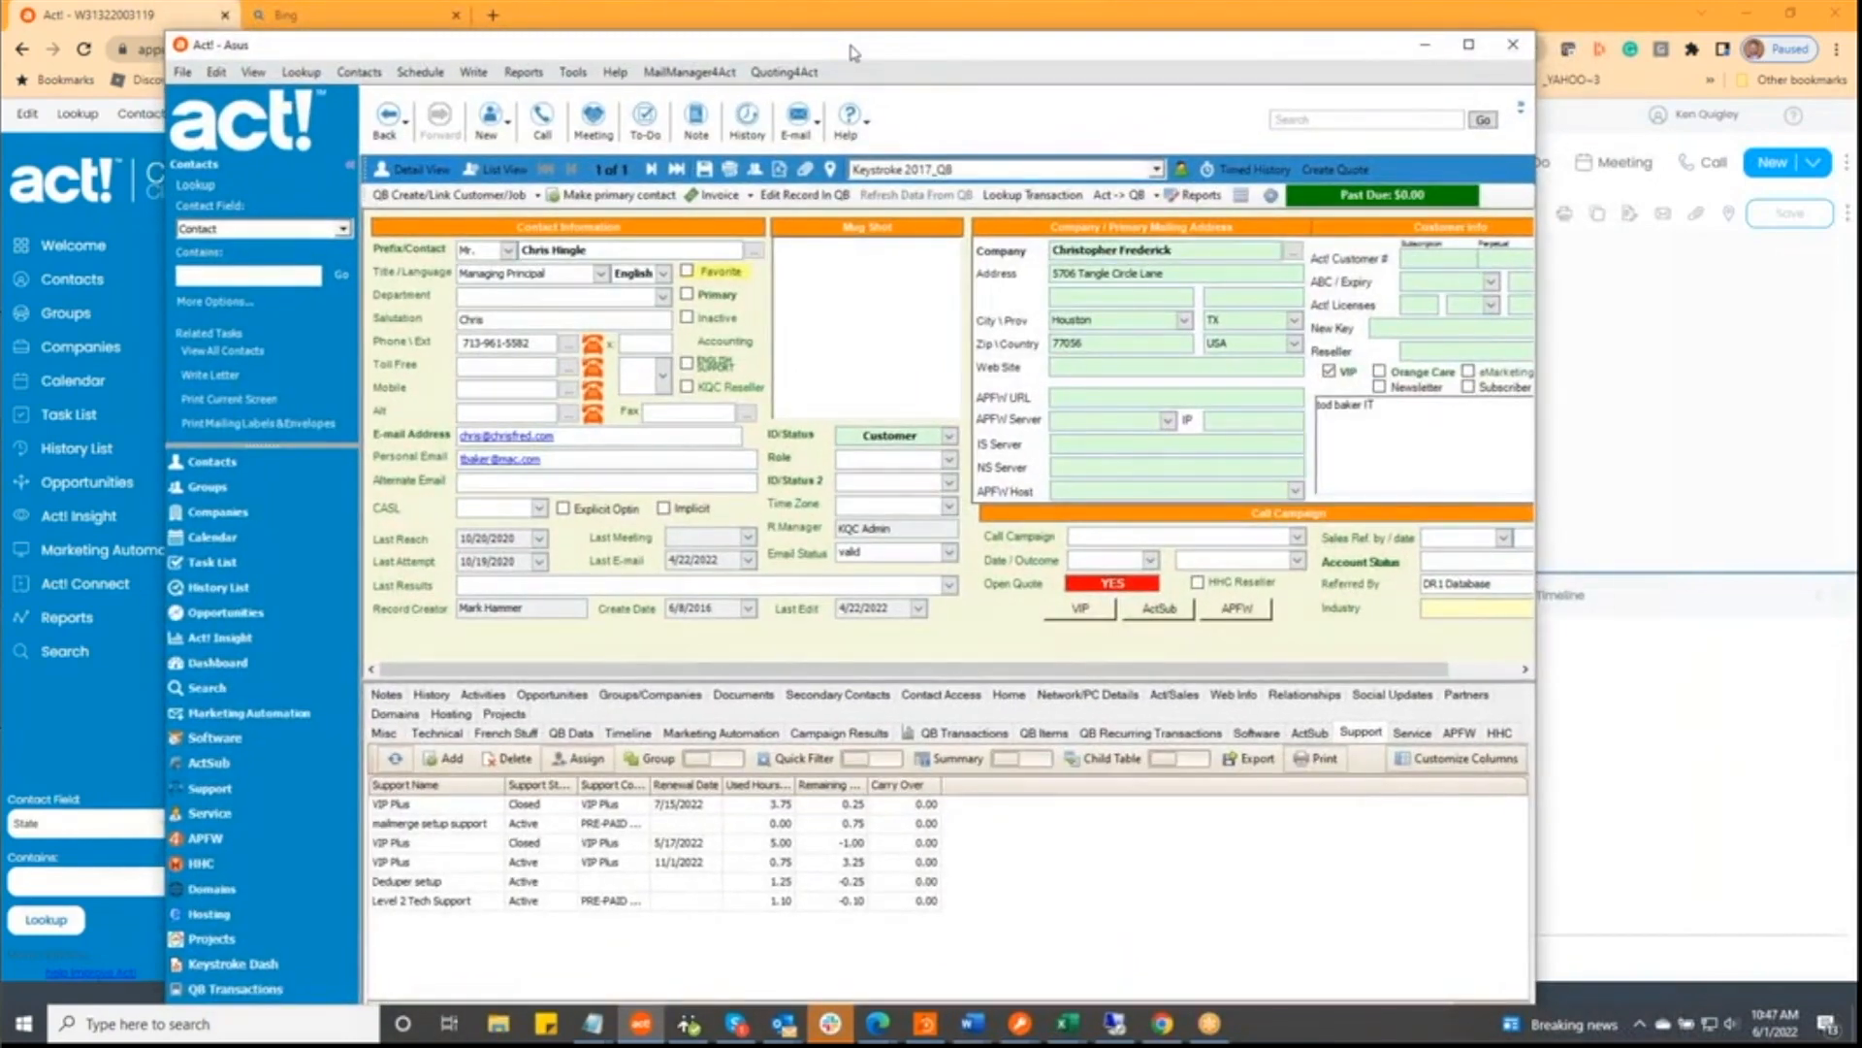
double_click(852, 53)
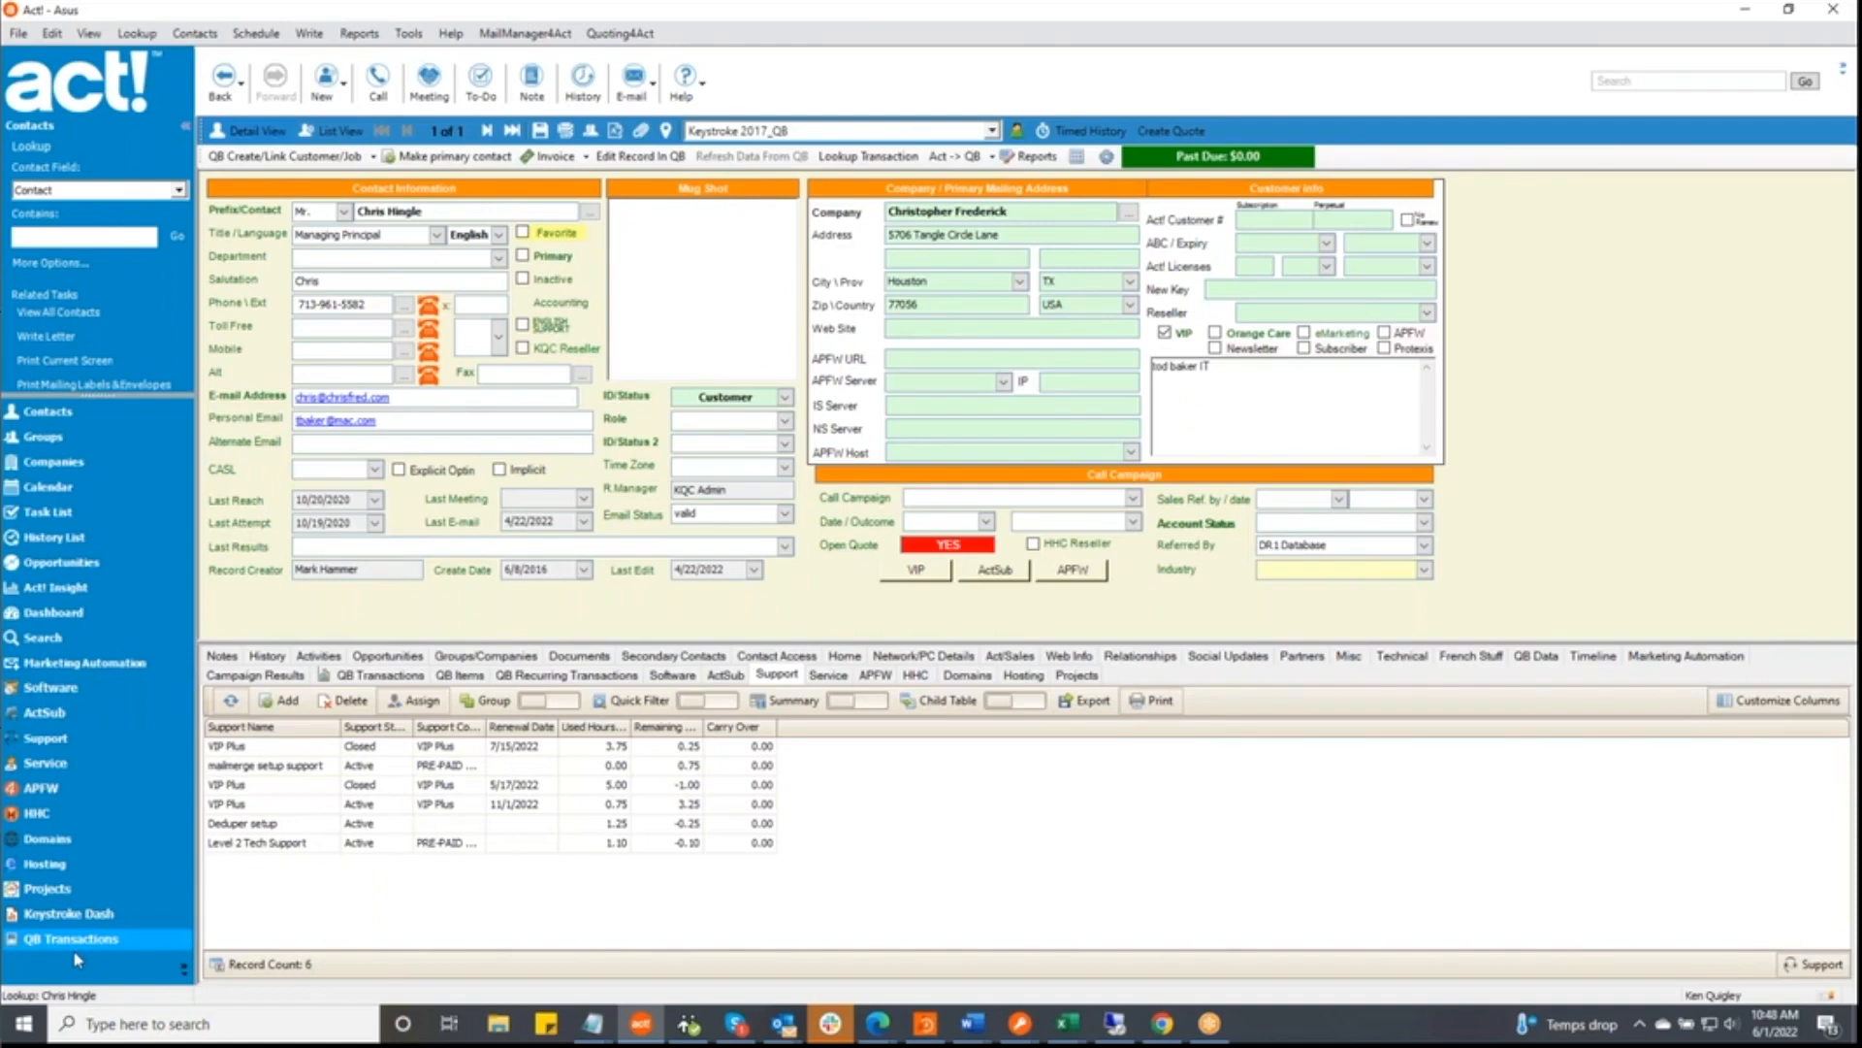
- Show the QB Transactions list and look at the values available for filtering the Rep column
click(77, 943)
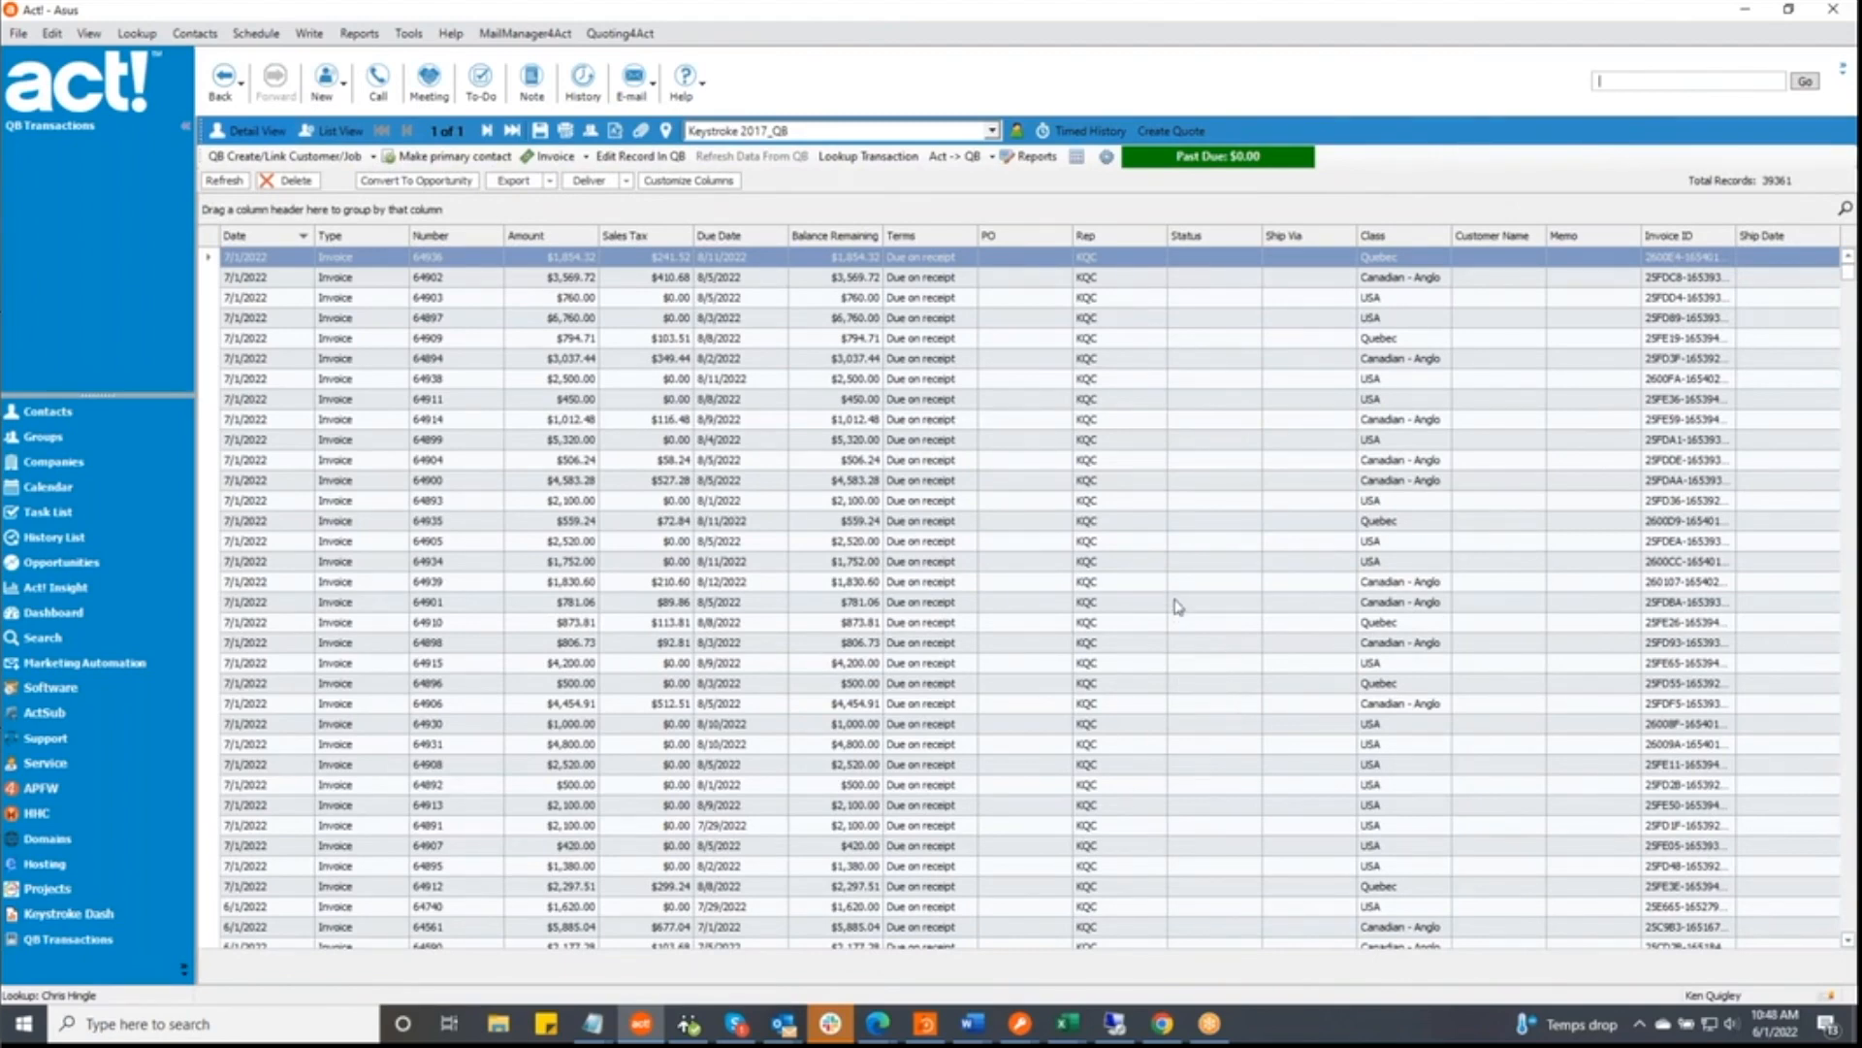
click(1160, 235)
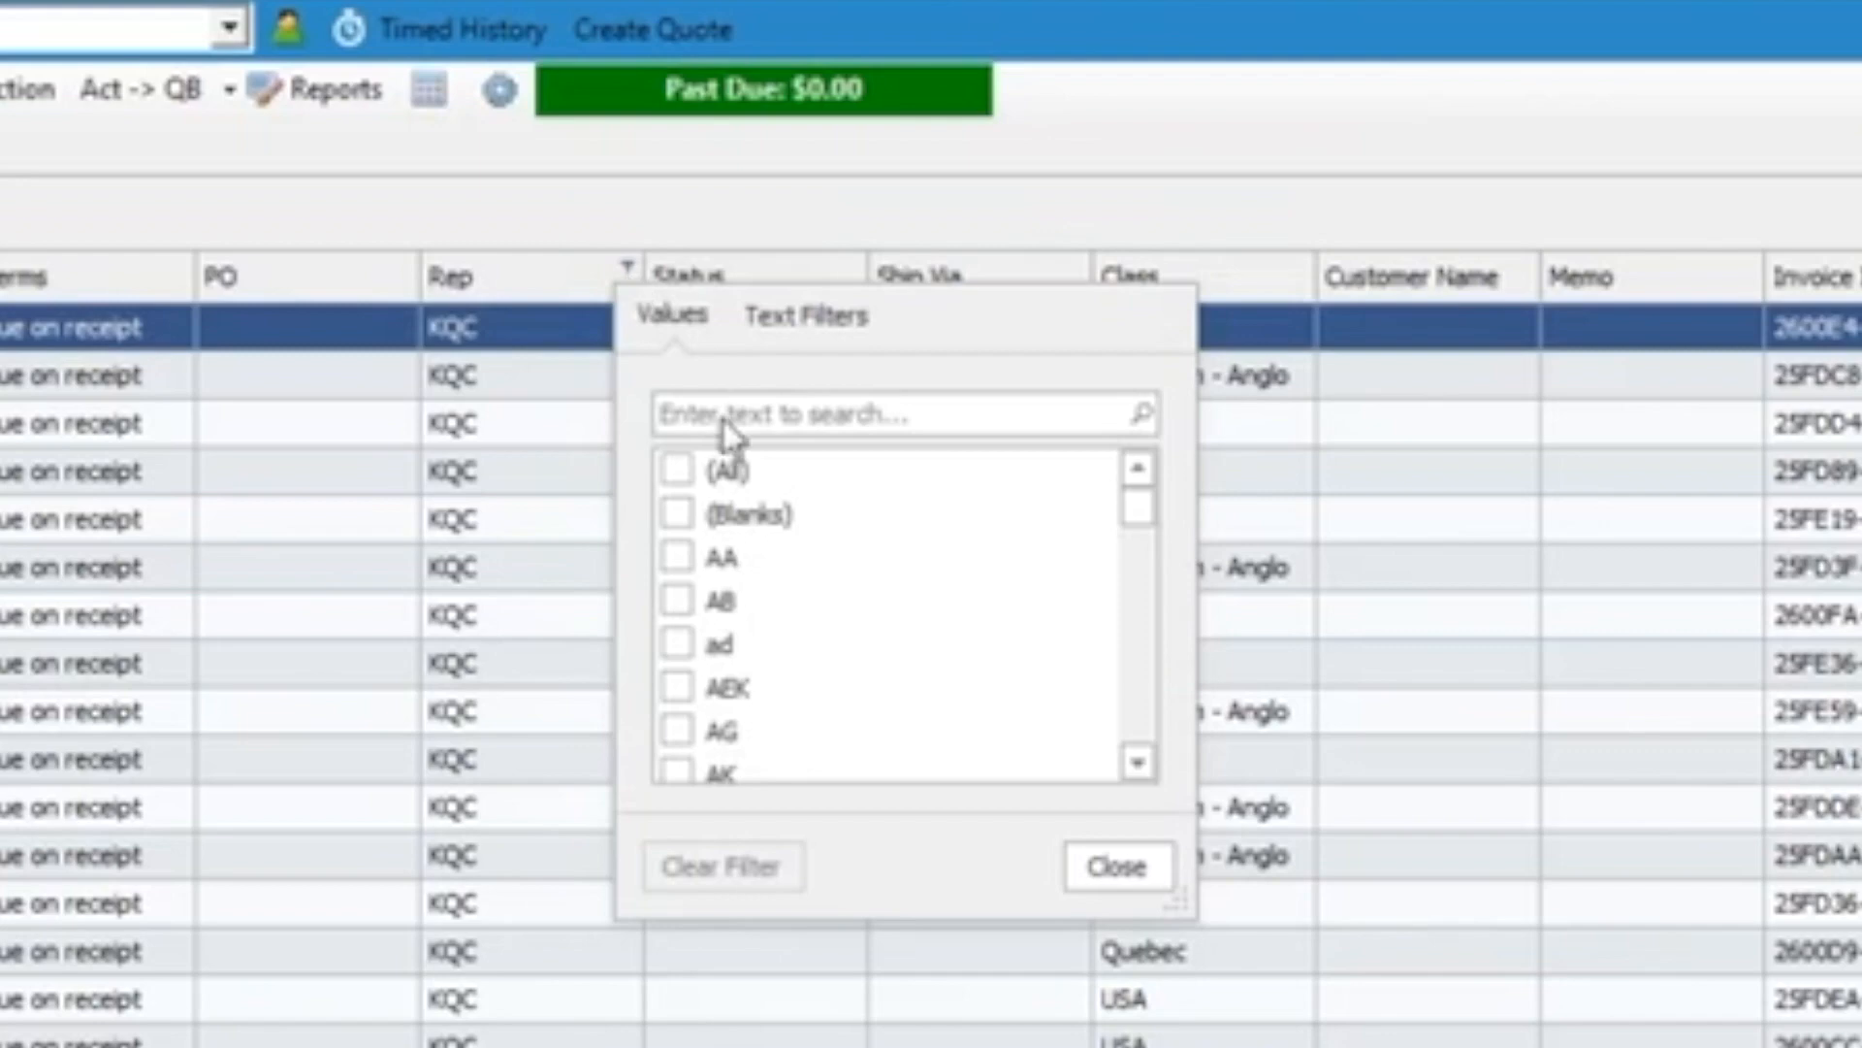
click(1109, 873)
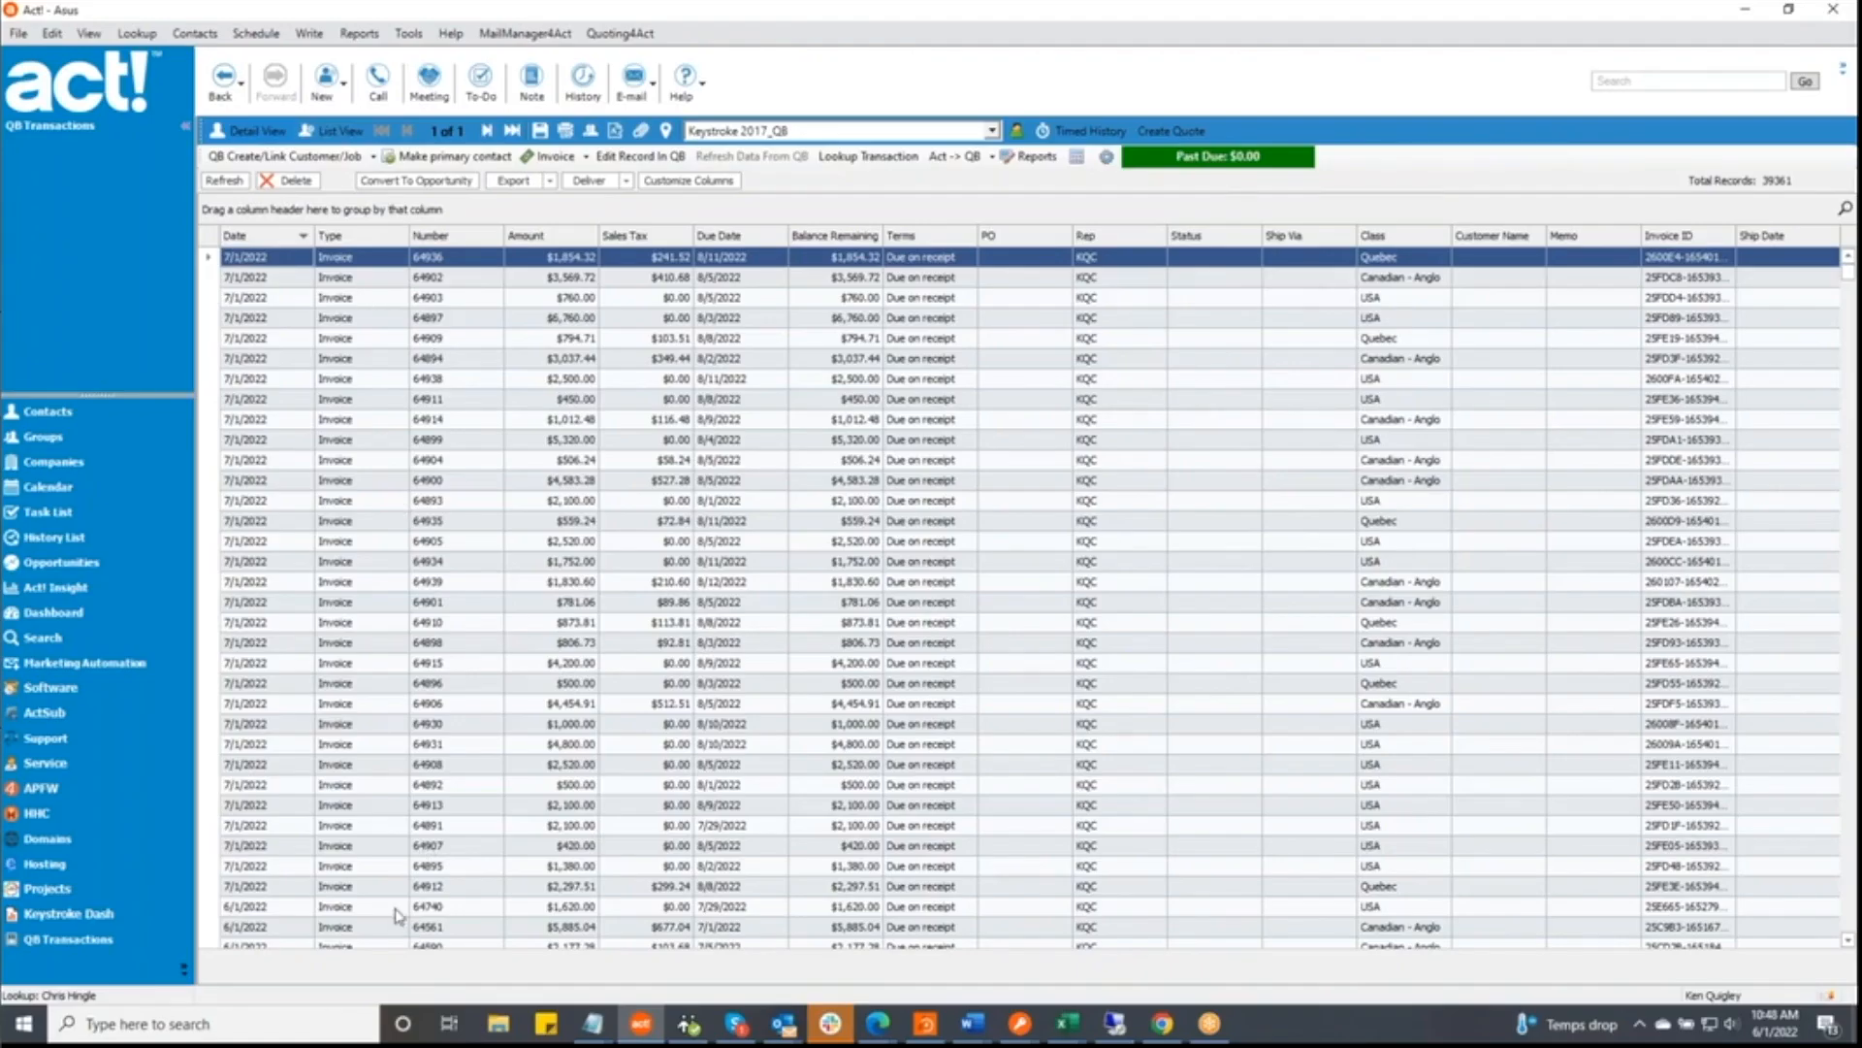
- Show the Software list and look through its Act! Marketing Automation records
click(67, 688)
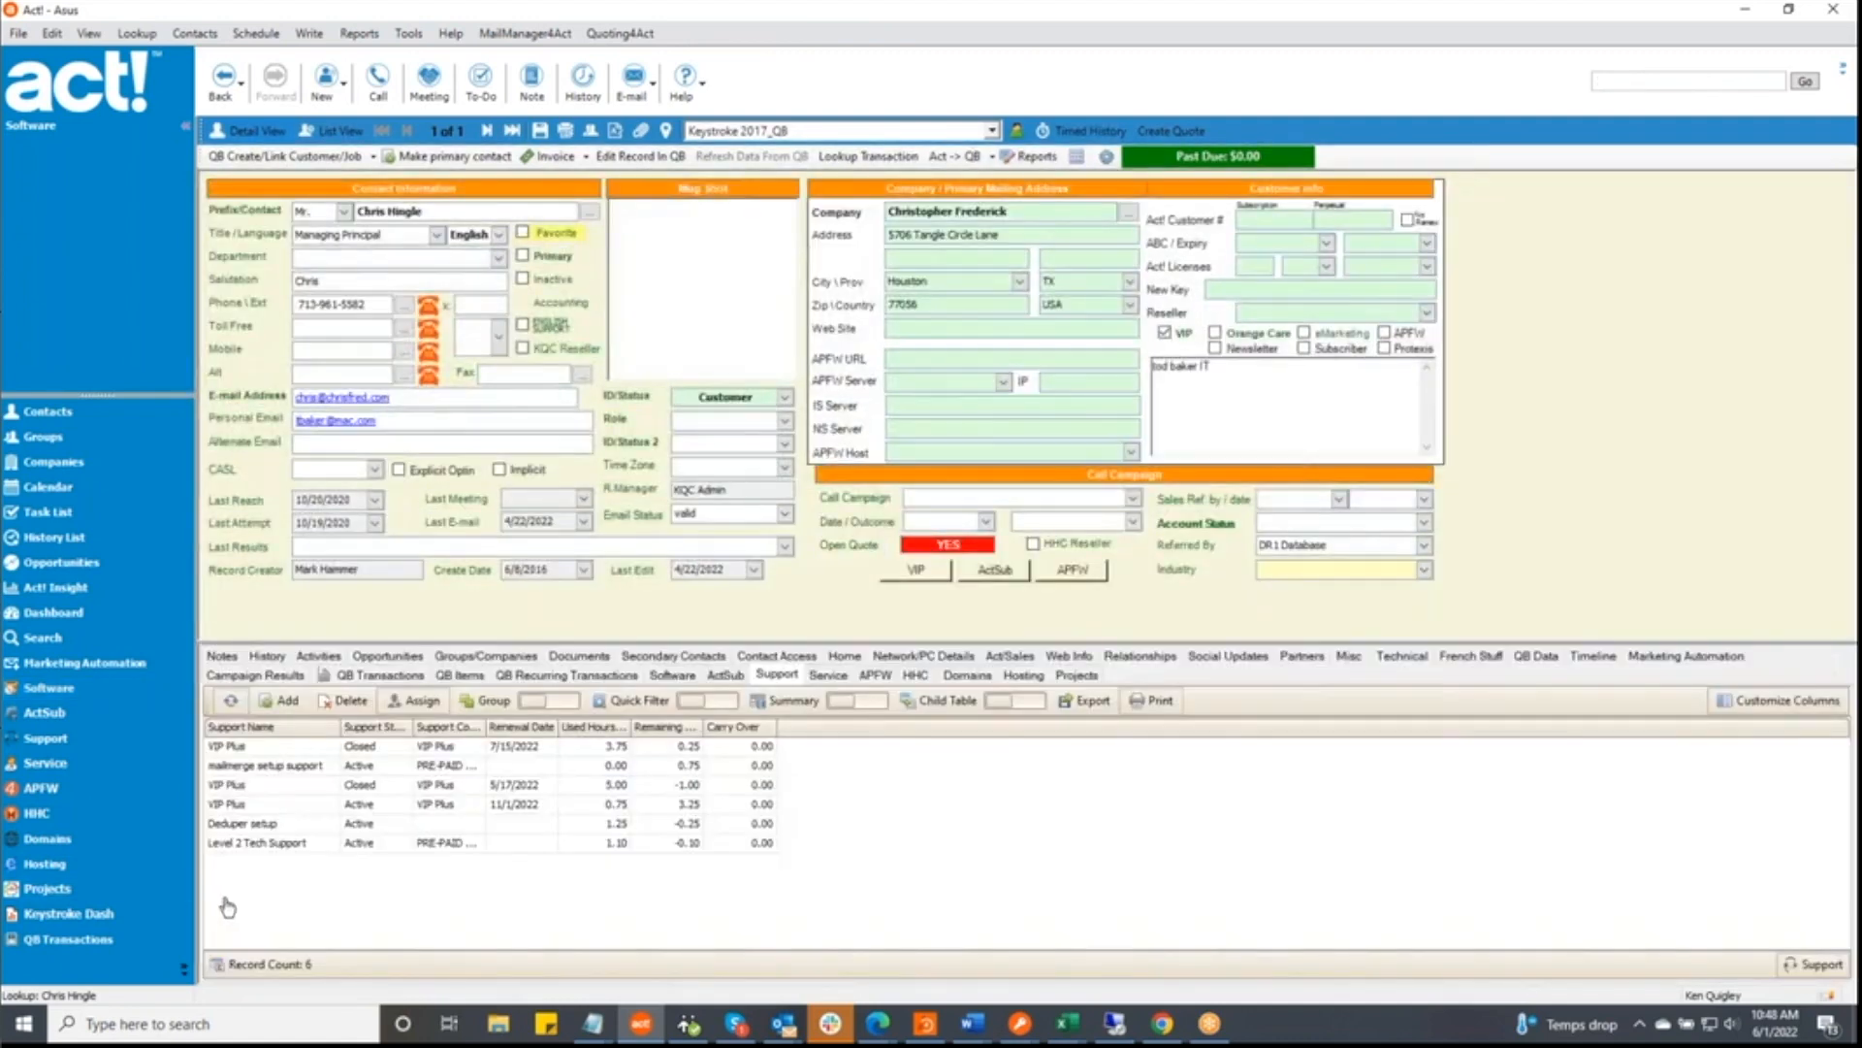
click(72, 695)
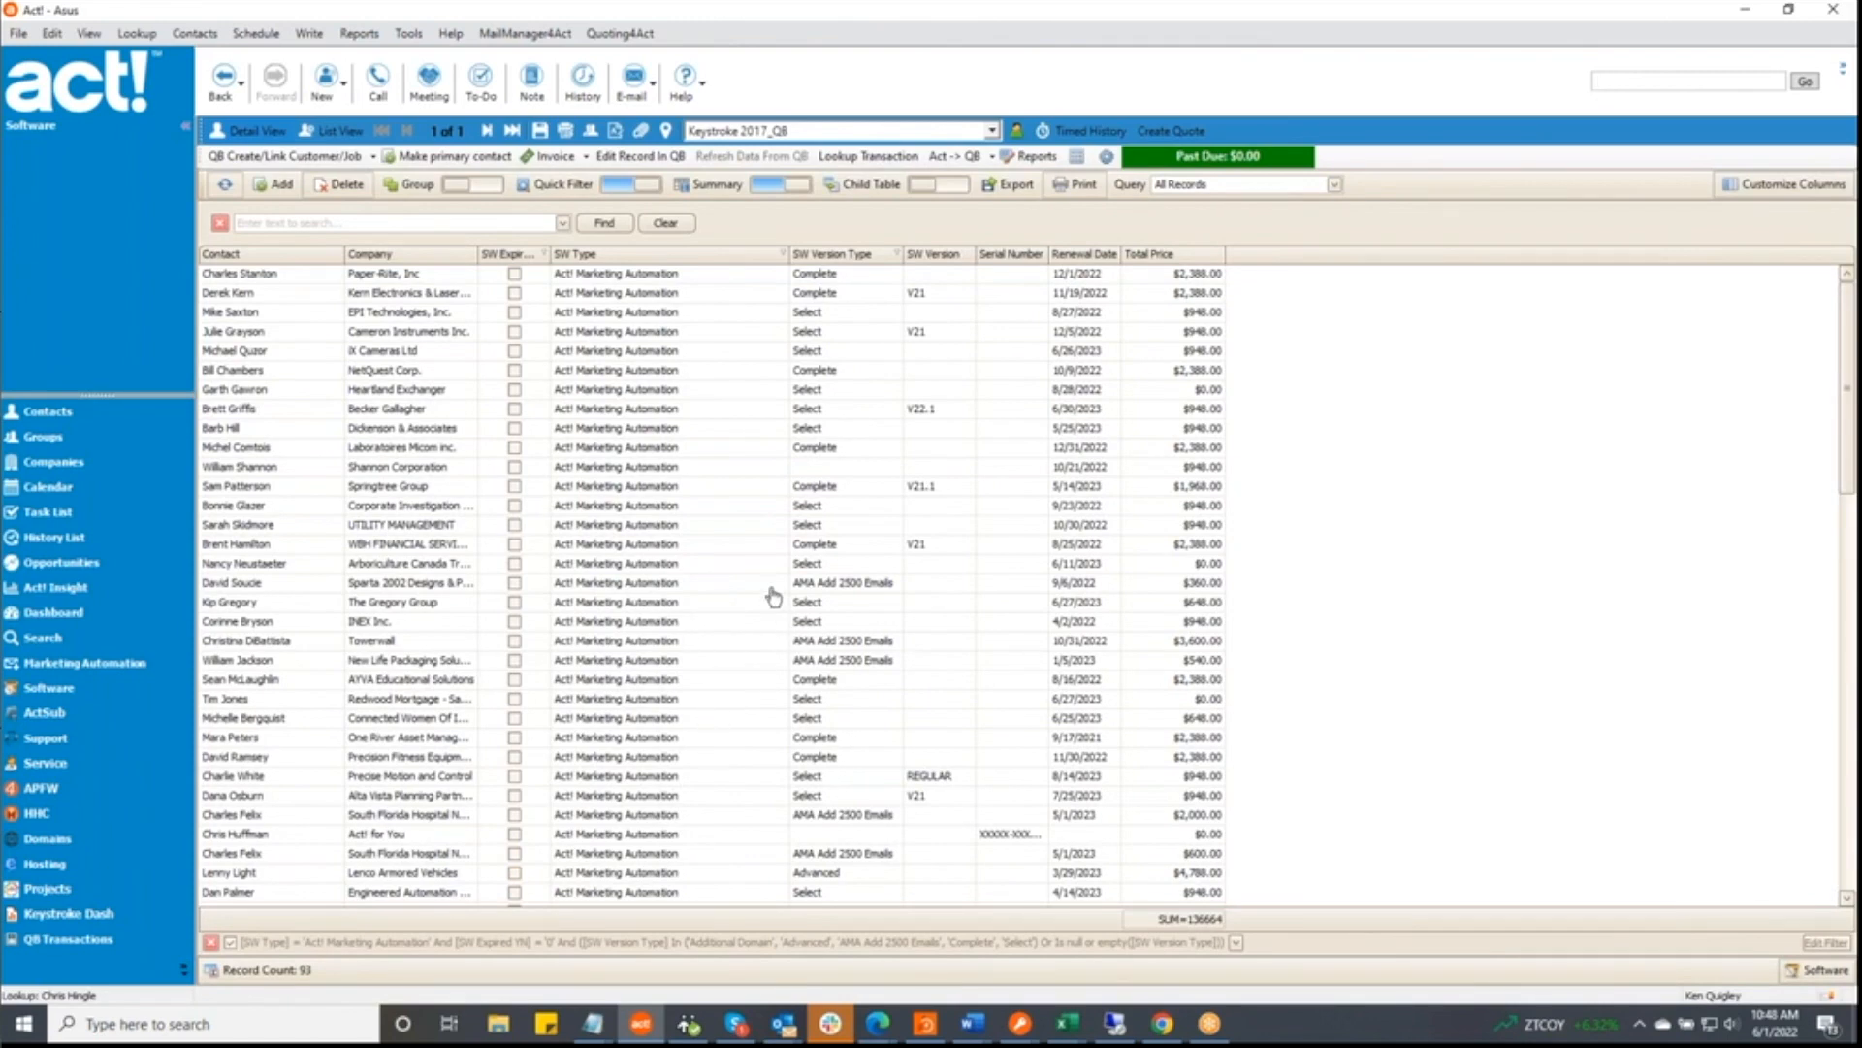
scroll(768, 602, down, 15)
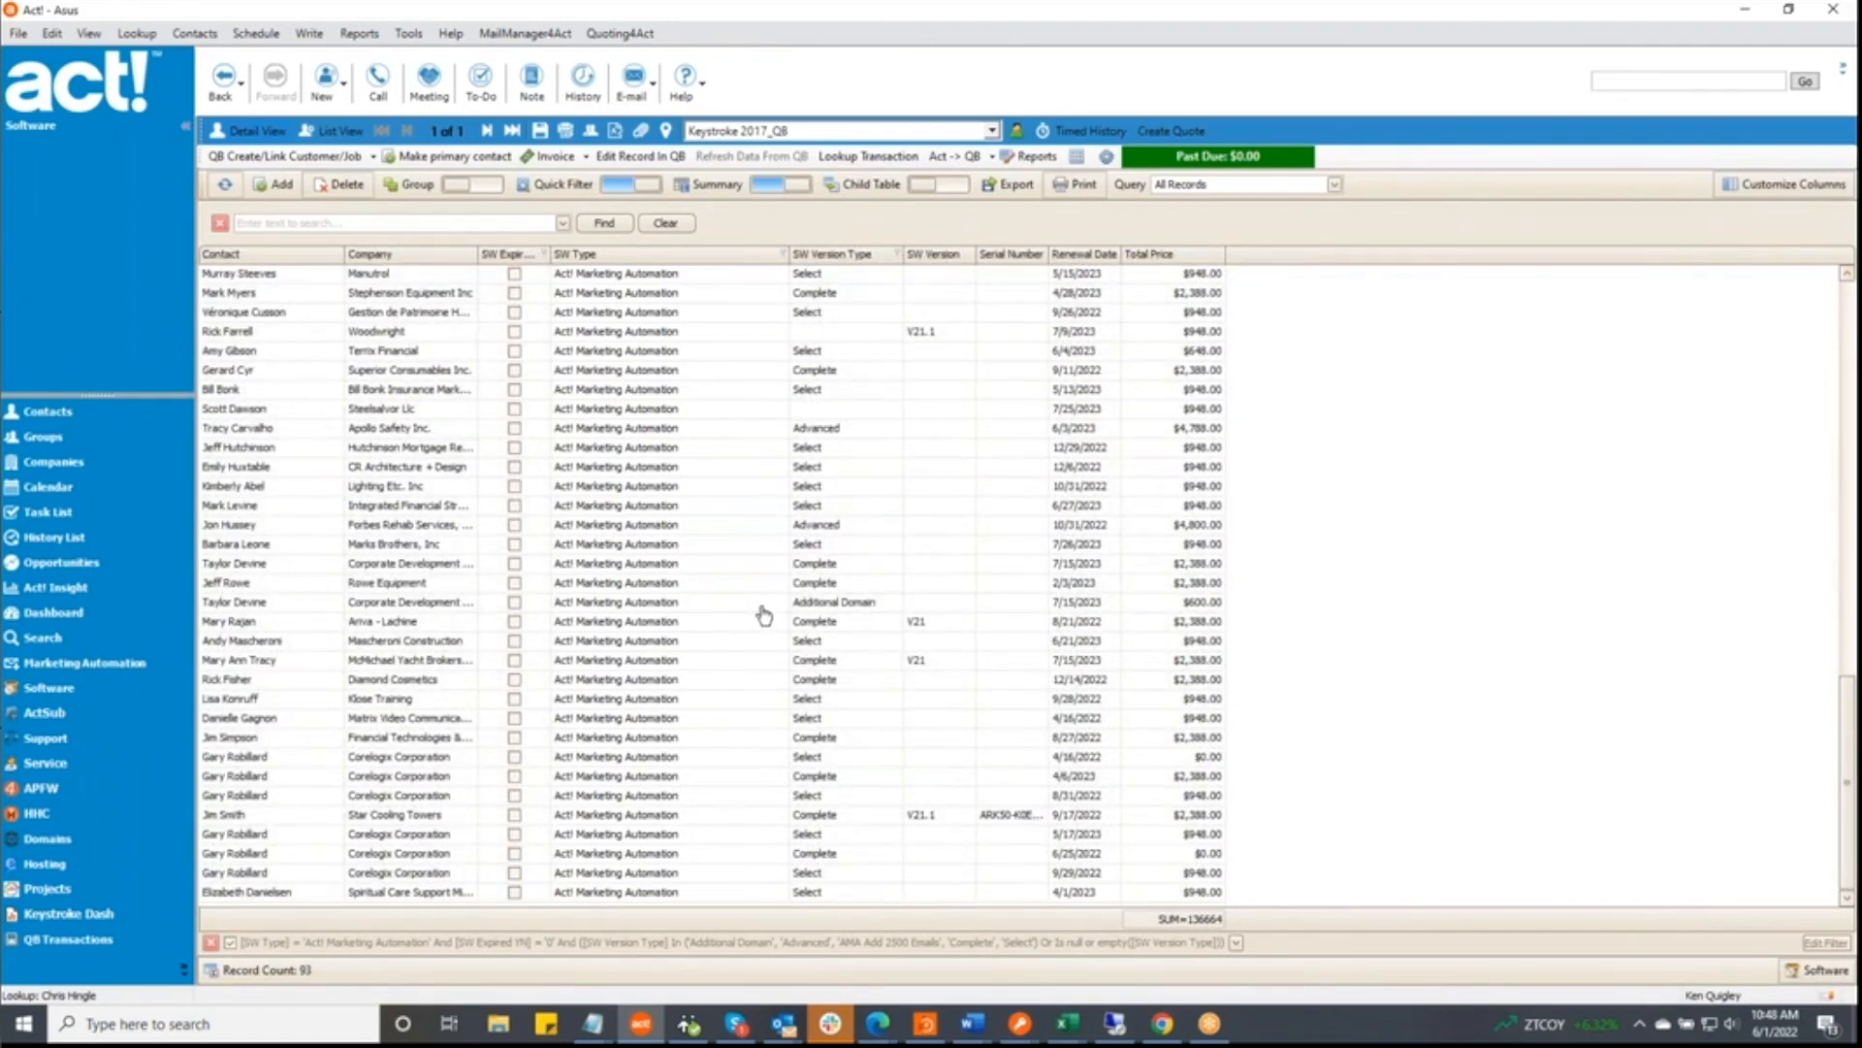
scroll(760, 601, up, 15)
scroll(760, 596, up, 3)
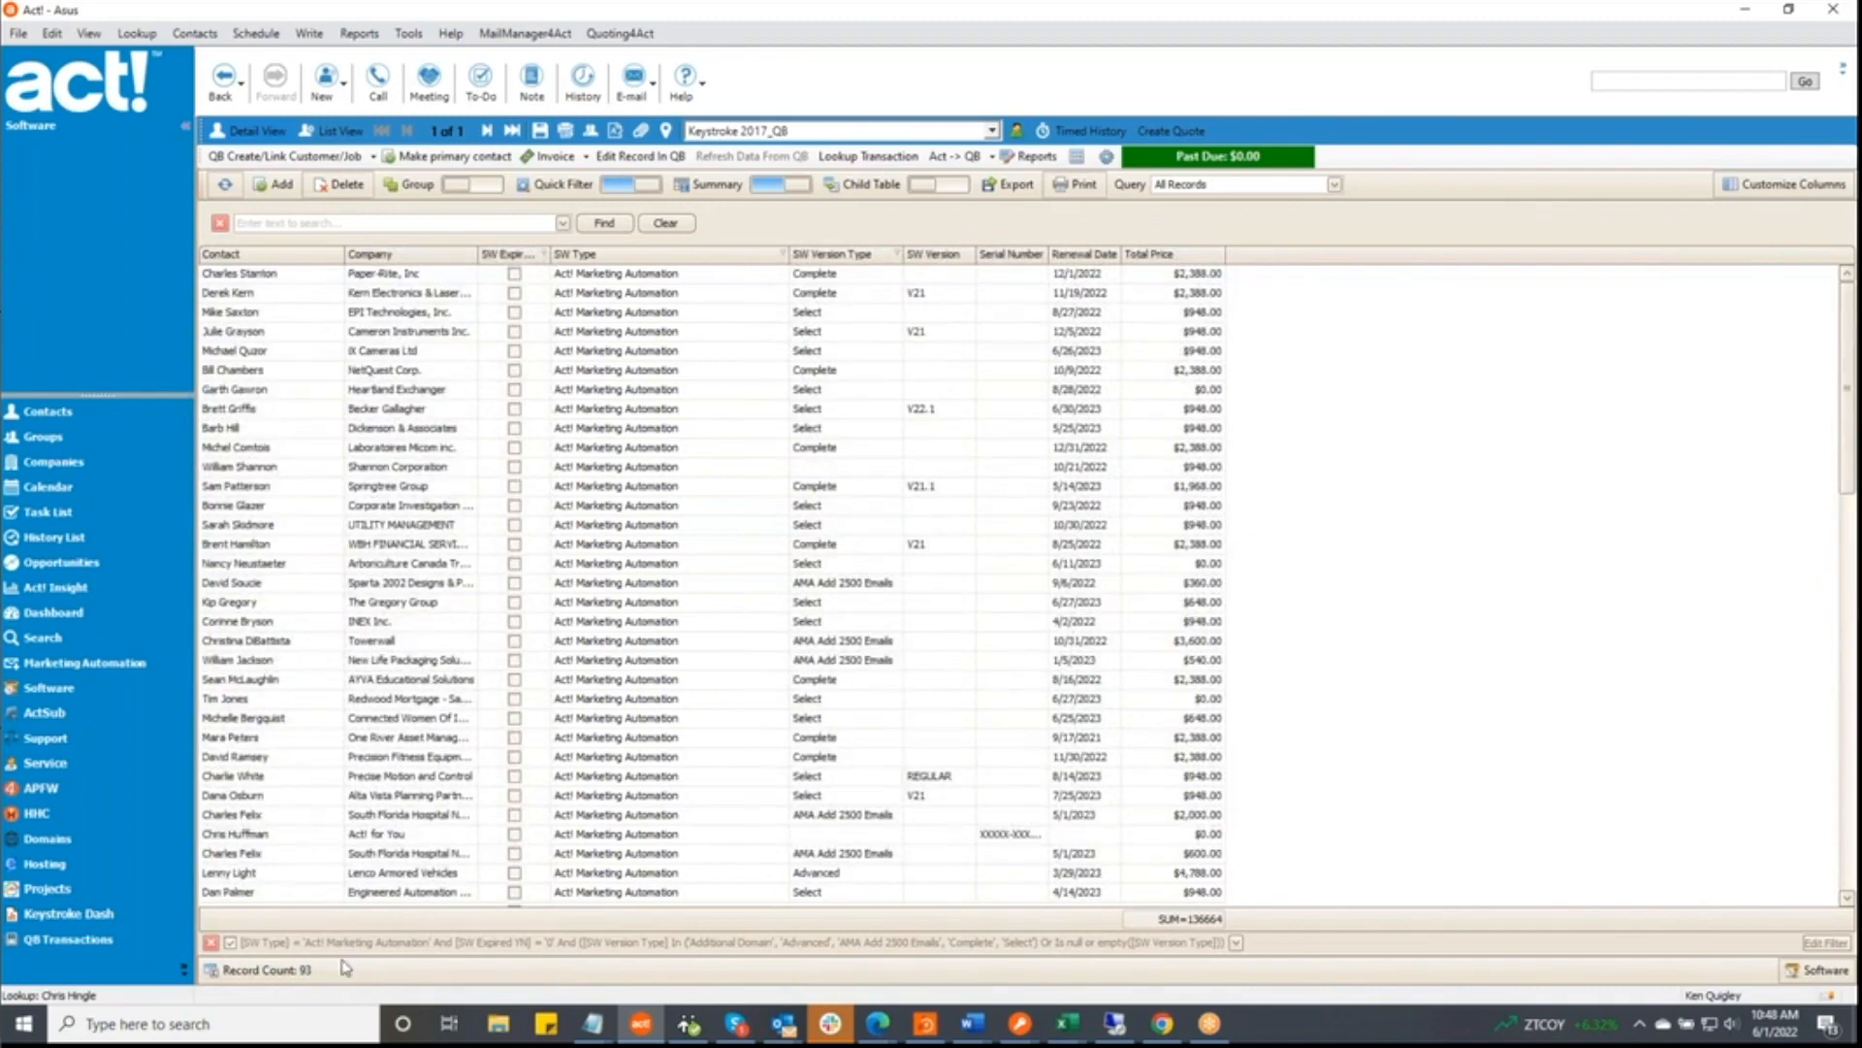
- Clear the Software list's existing filter and filter it to records with SW Expired YN unchecked
click(210, 942)
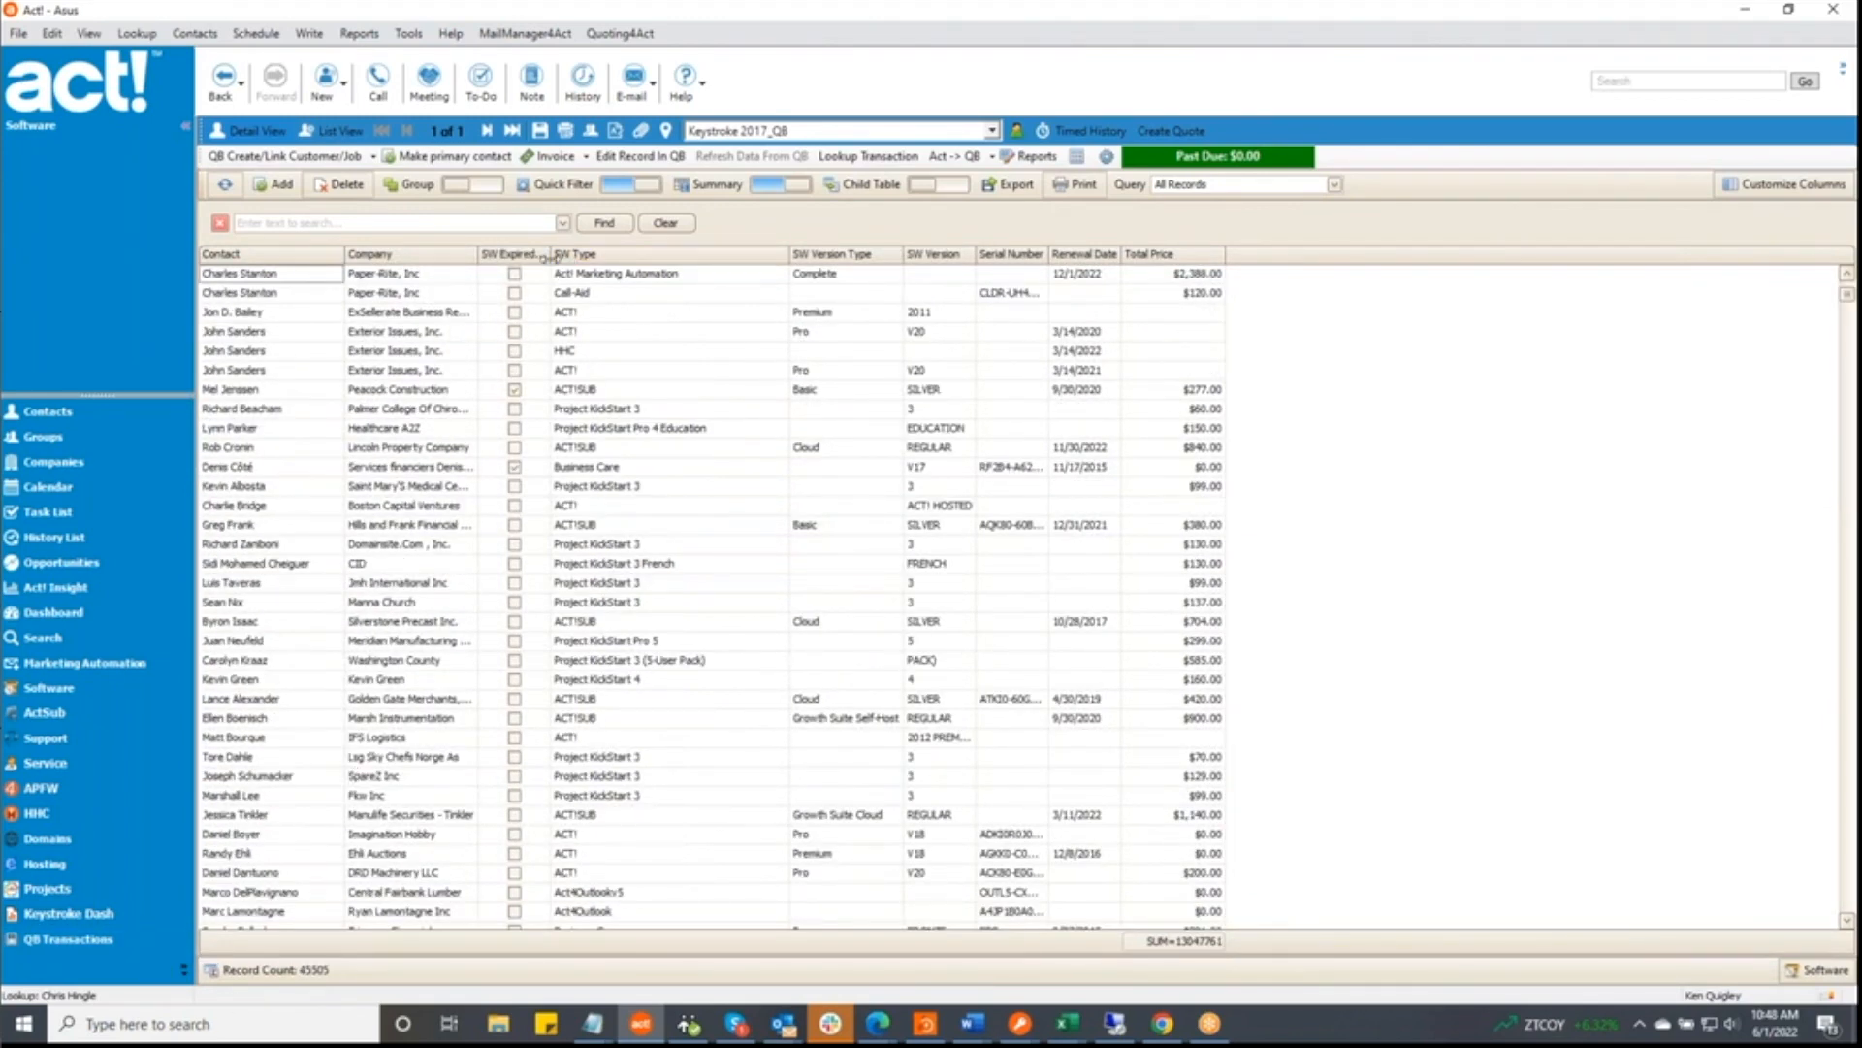
click(543, 257)
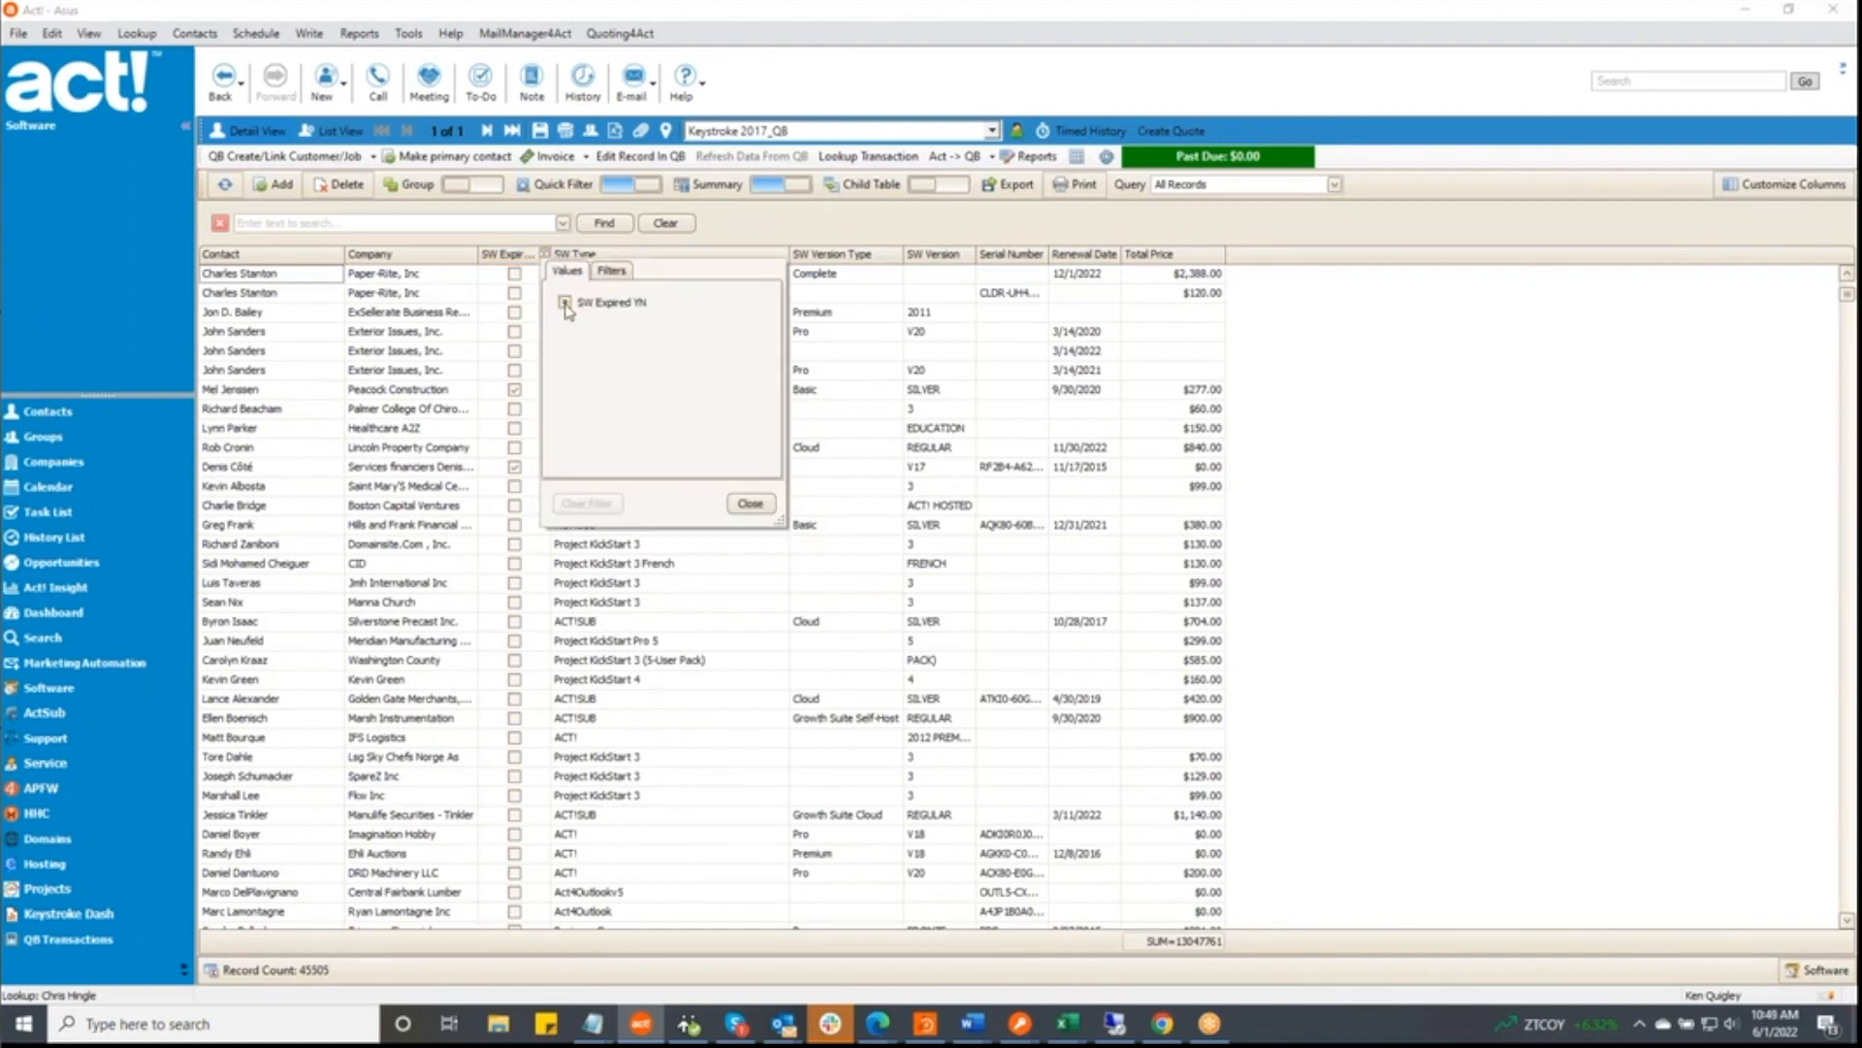
click(565, 304)
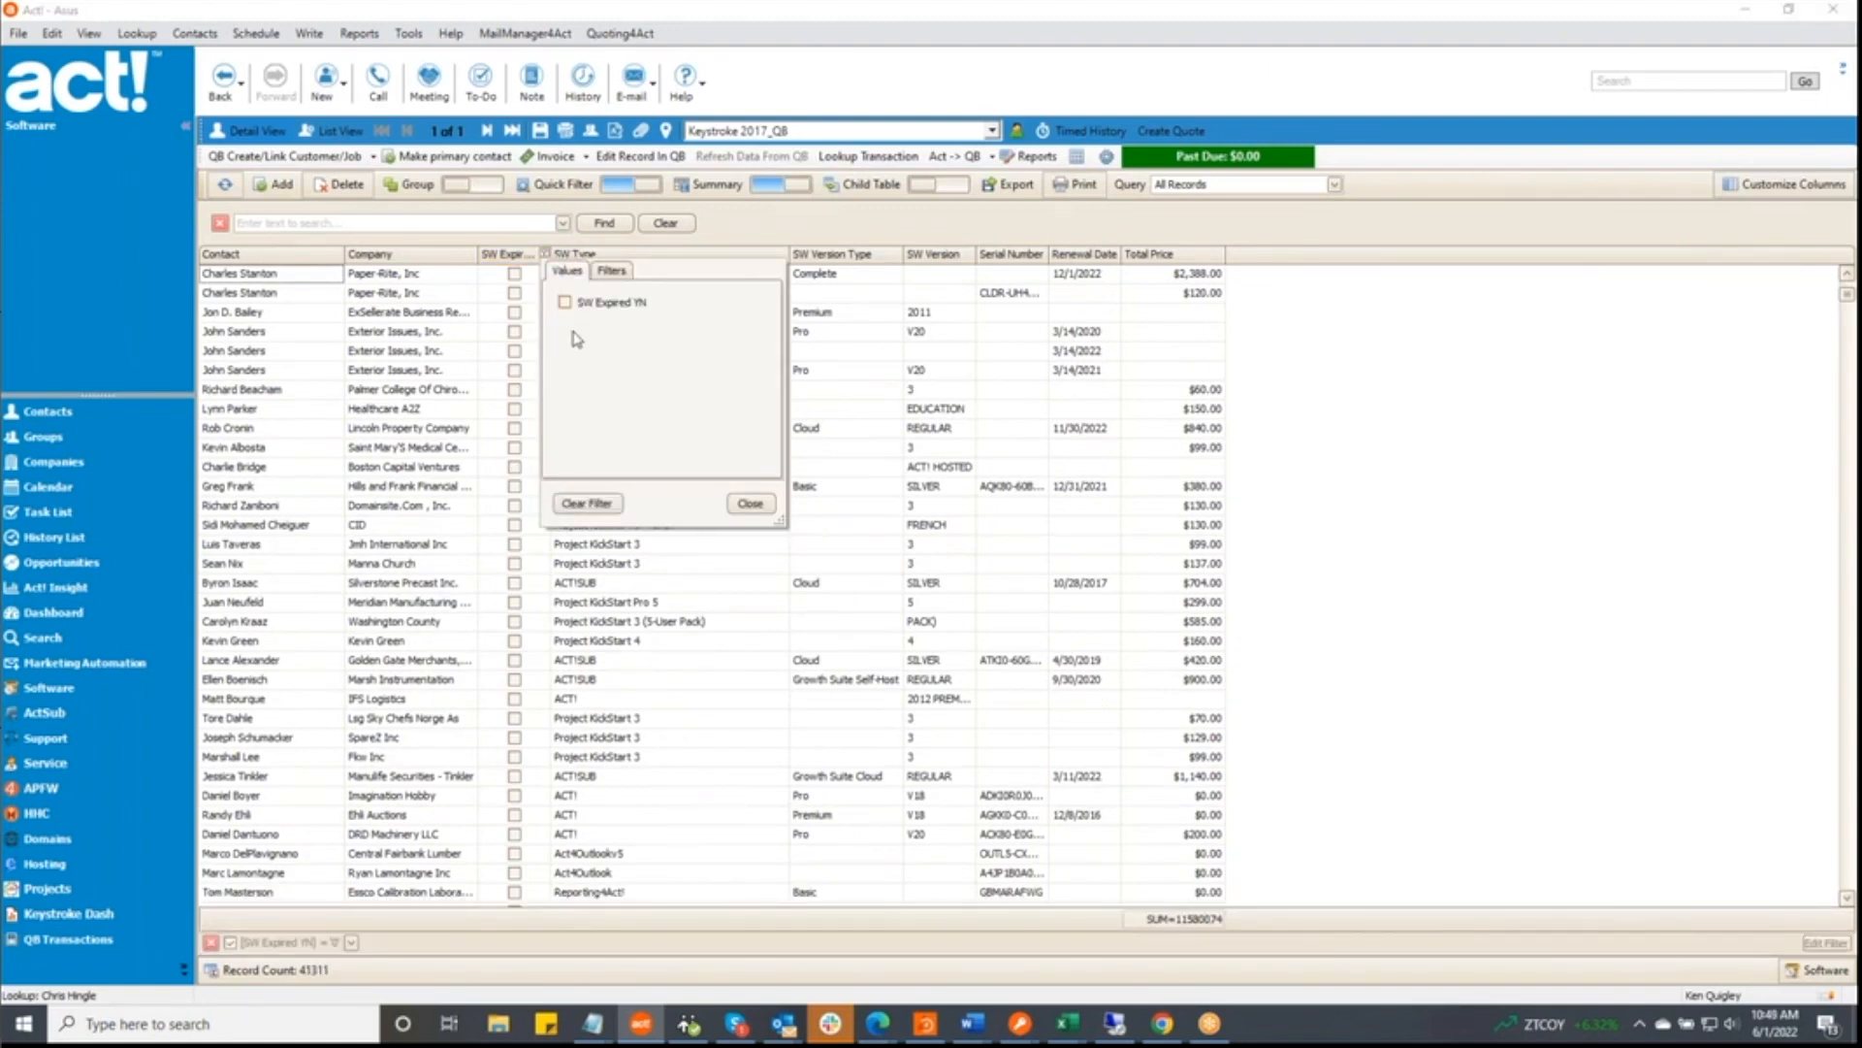
click(752, 504)
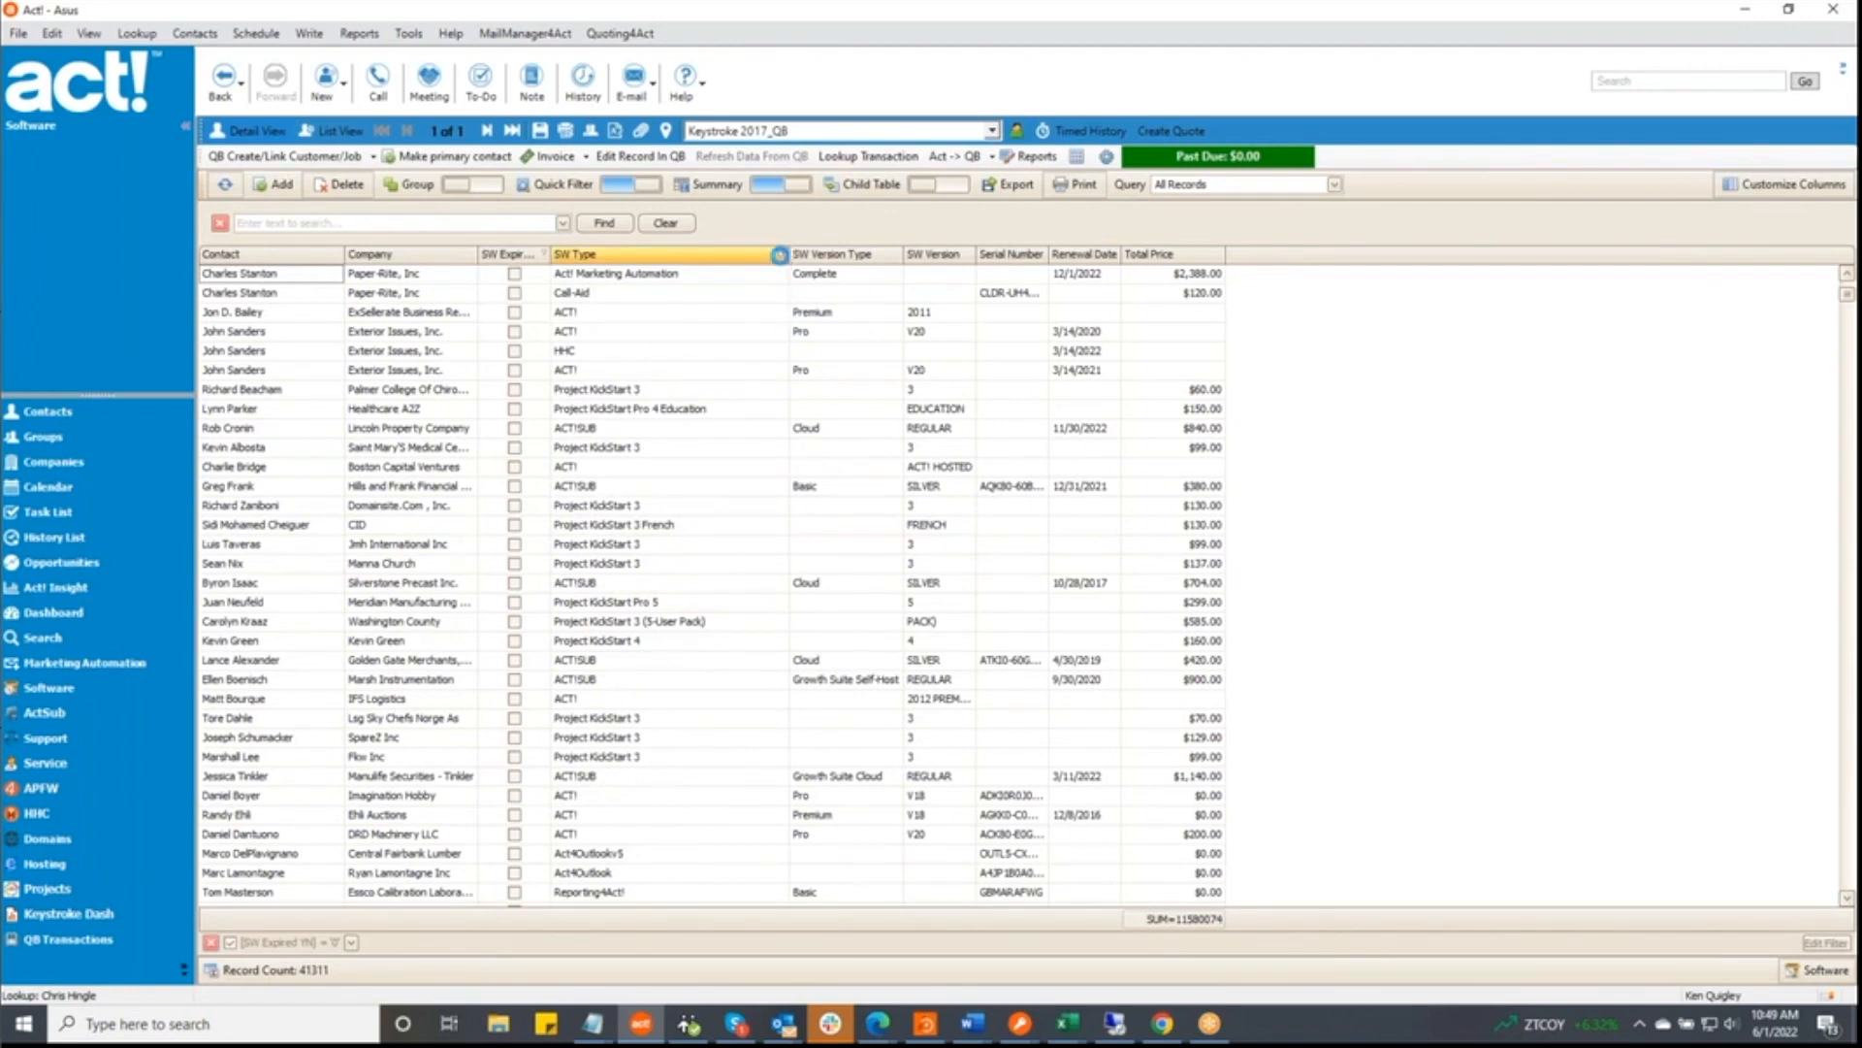
- Filter the Software list by SW Type to show only ACT! records
click(784, 256)
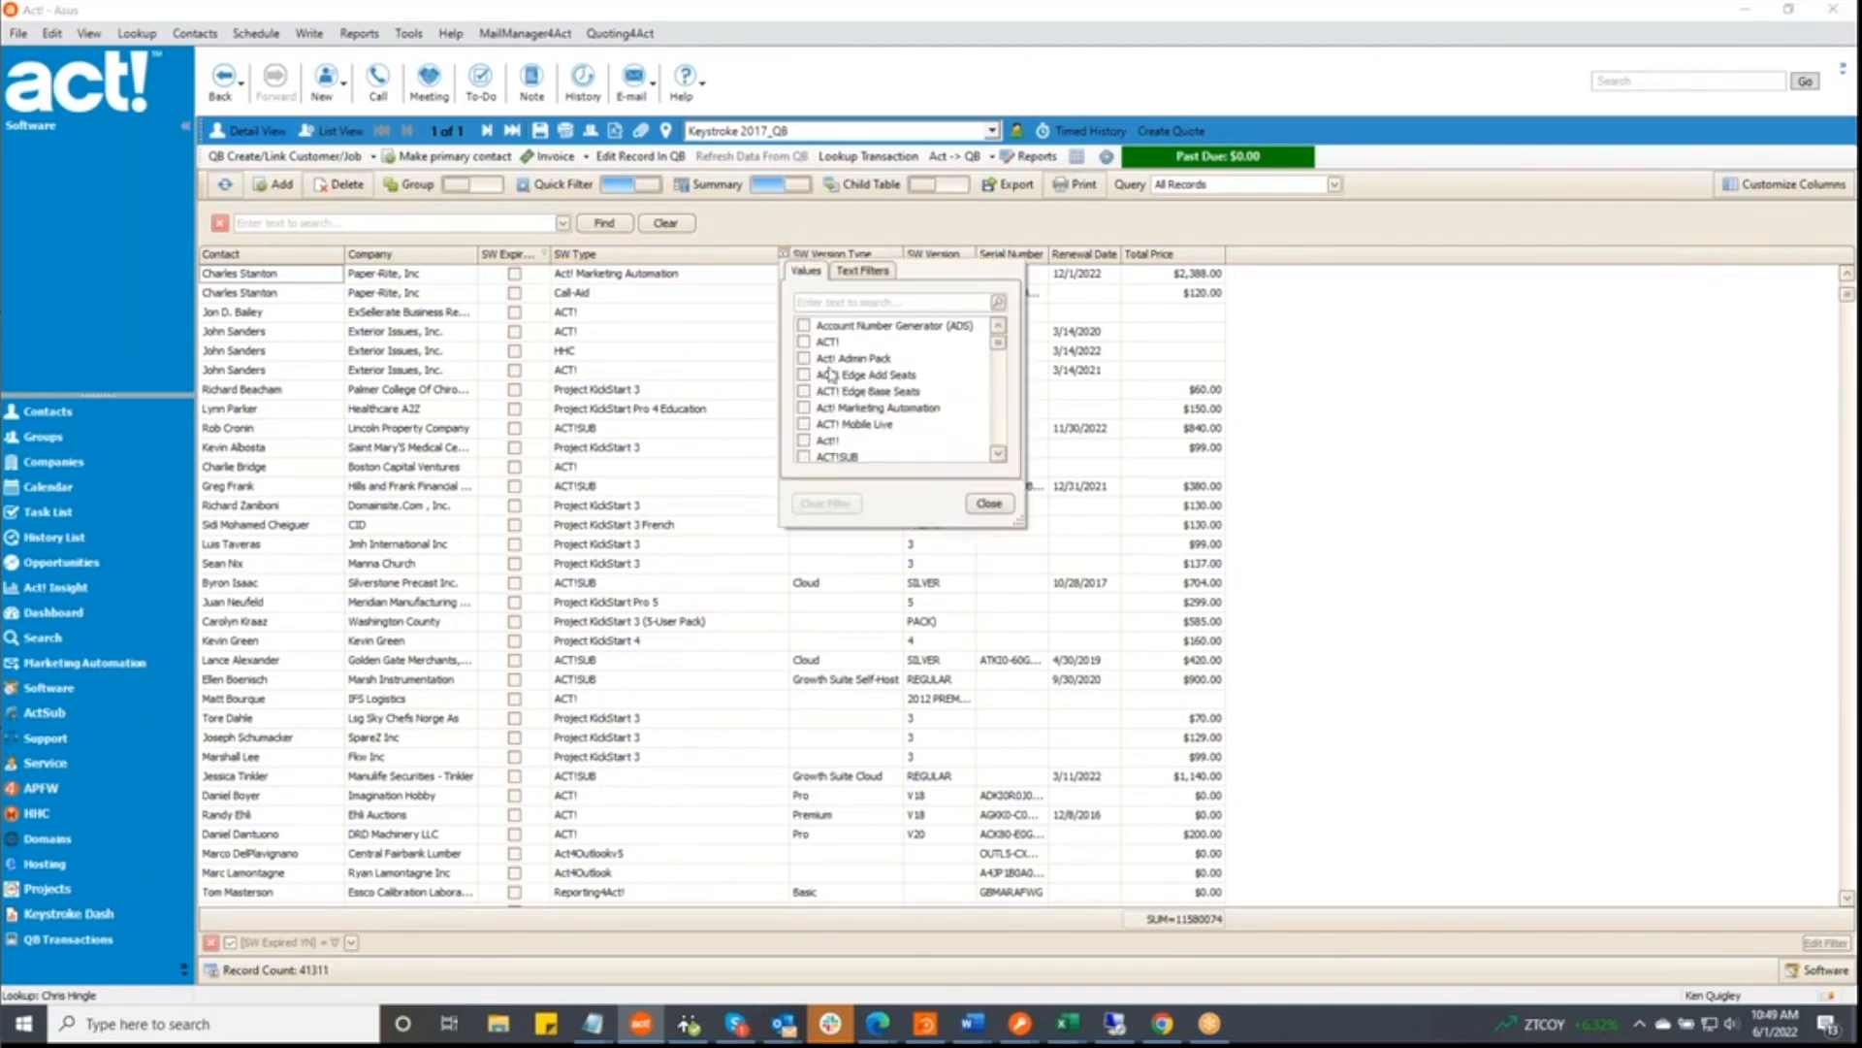
click(804, 342)
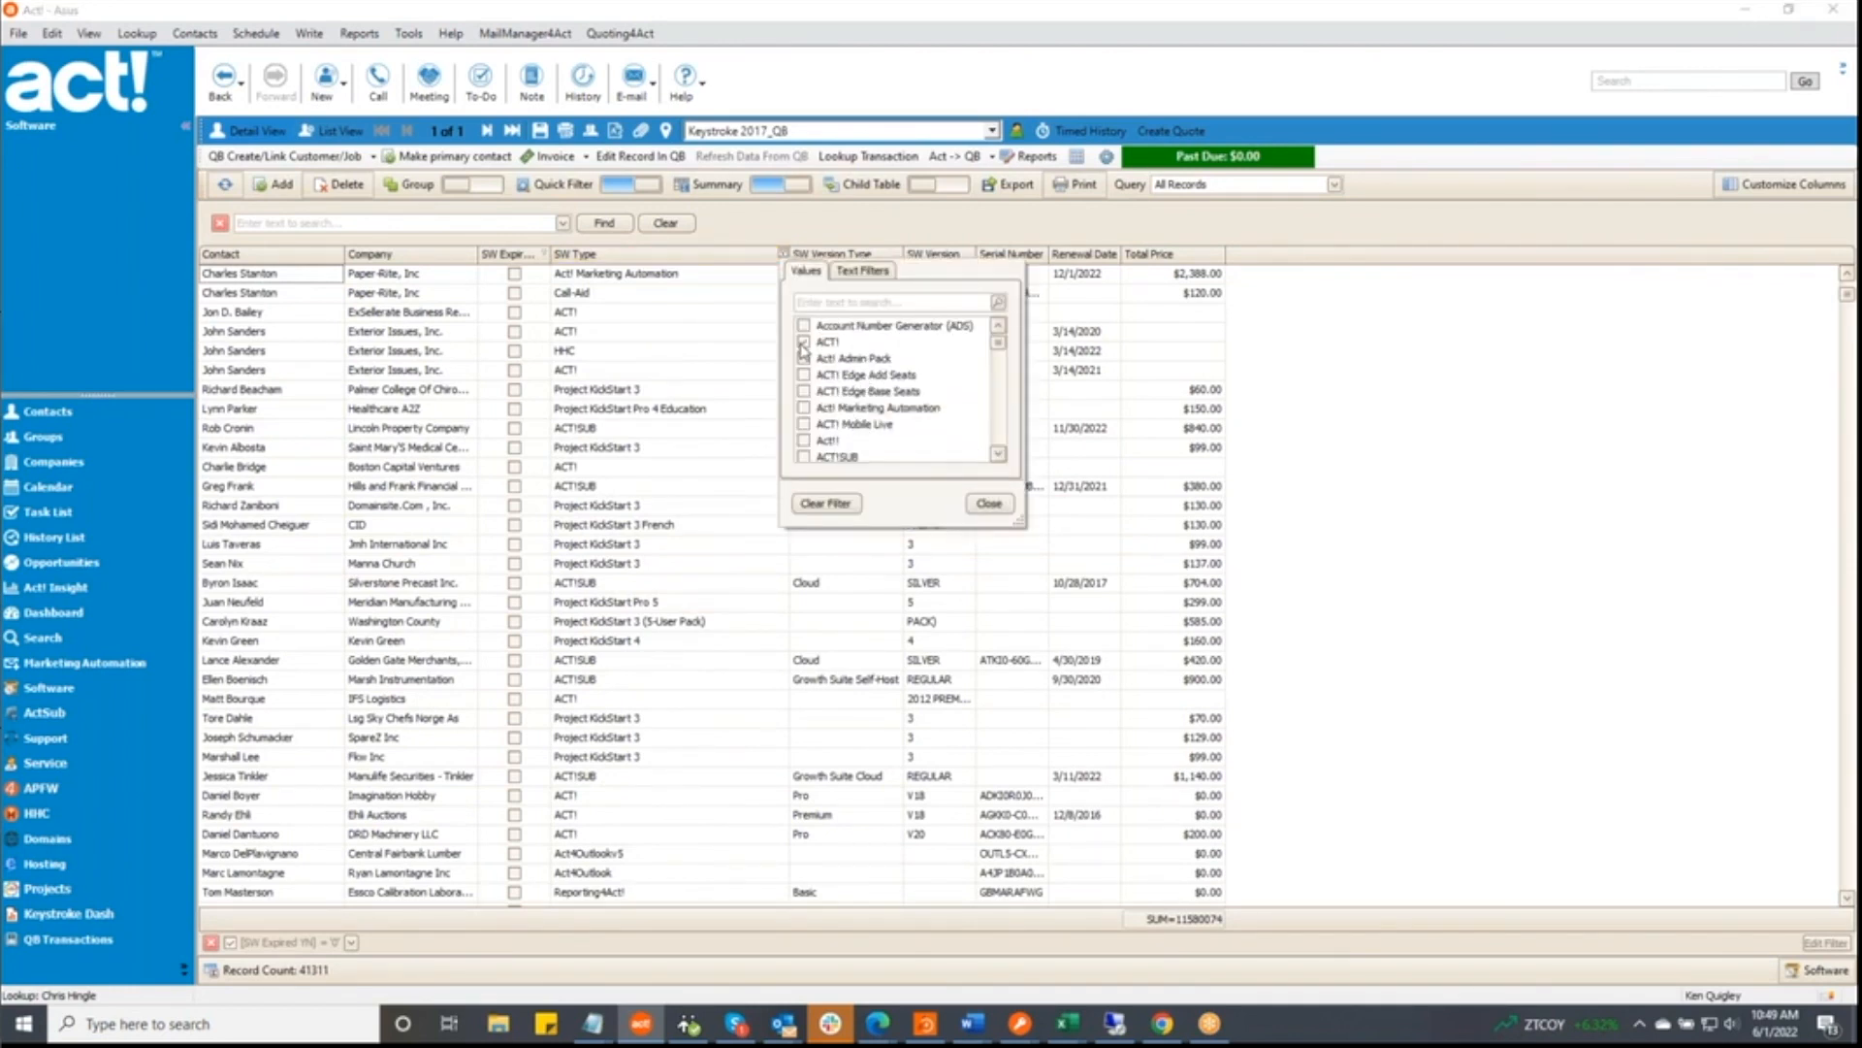
click(989, 503)
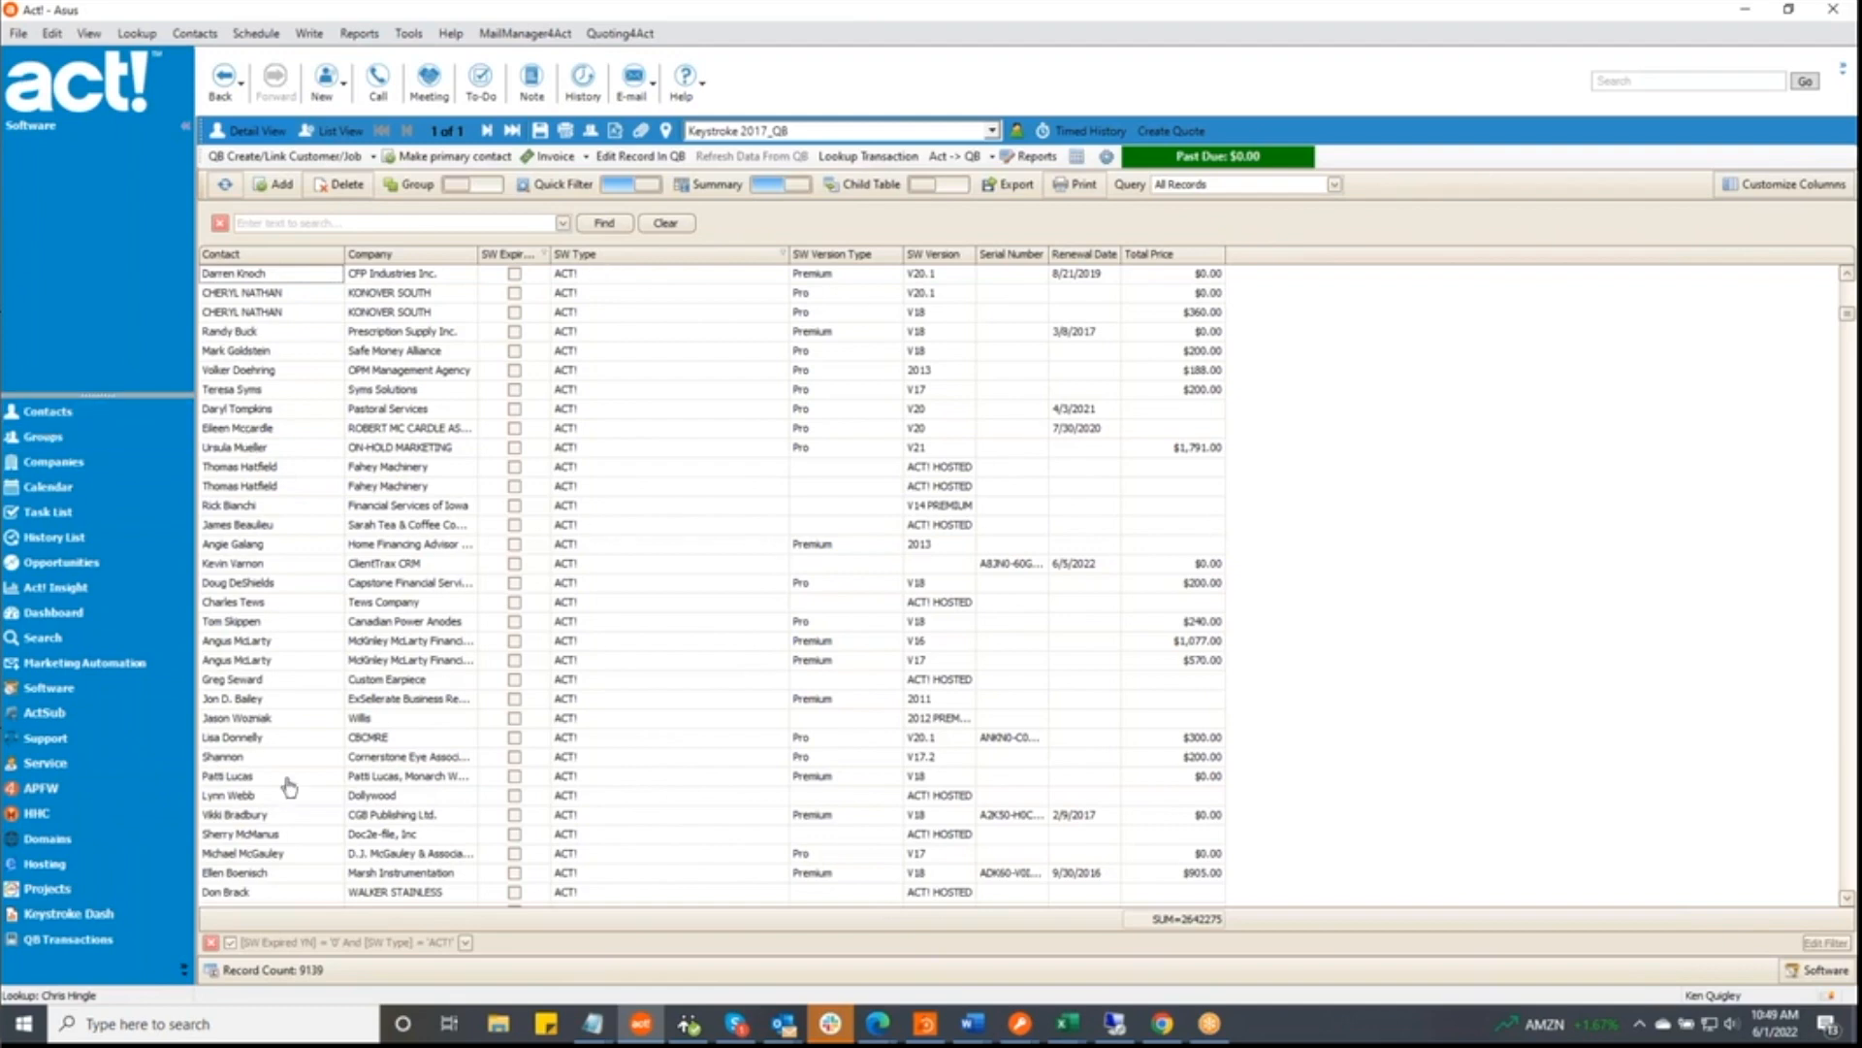
- Return to the desktop contact record, switch to the web version of Act!, and view the contact's Notes and History
click(82, 414)
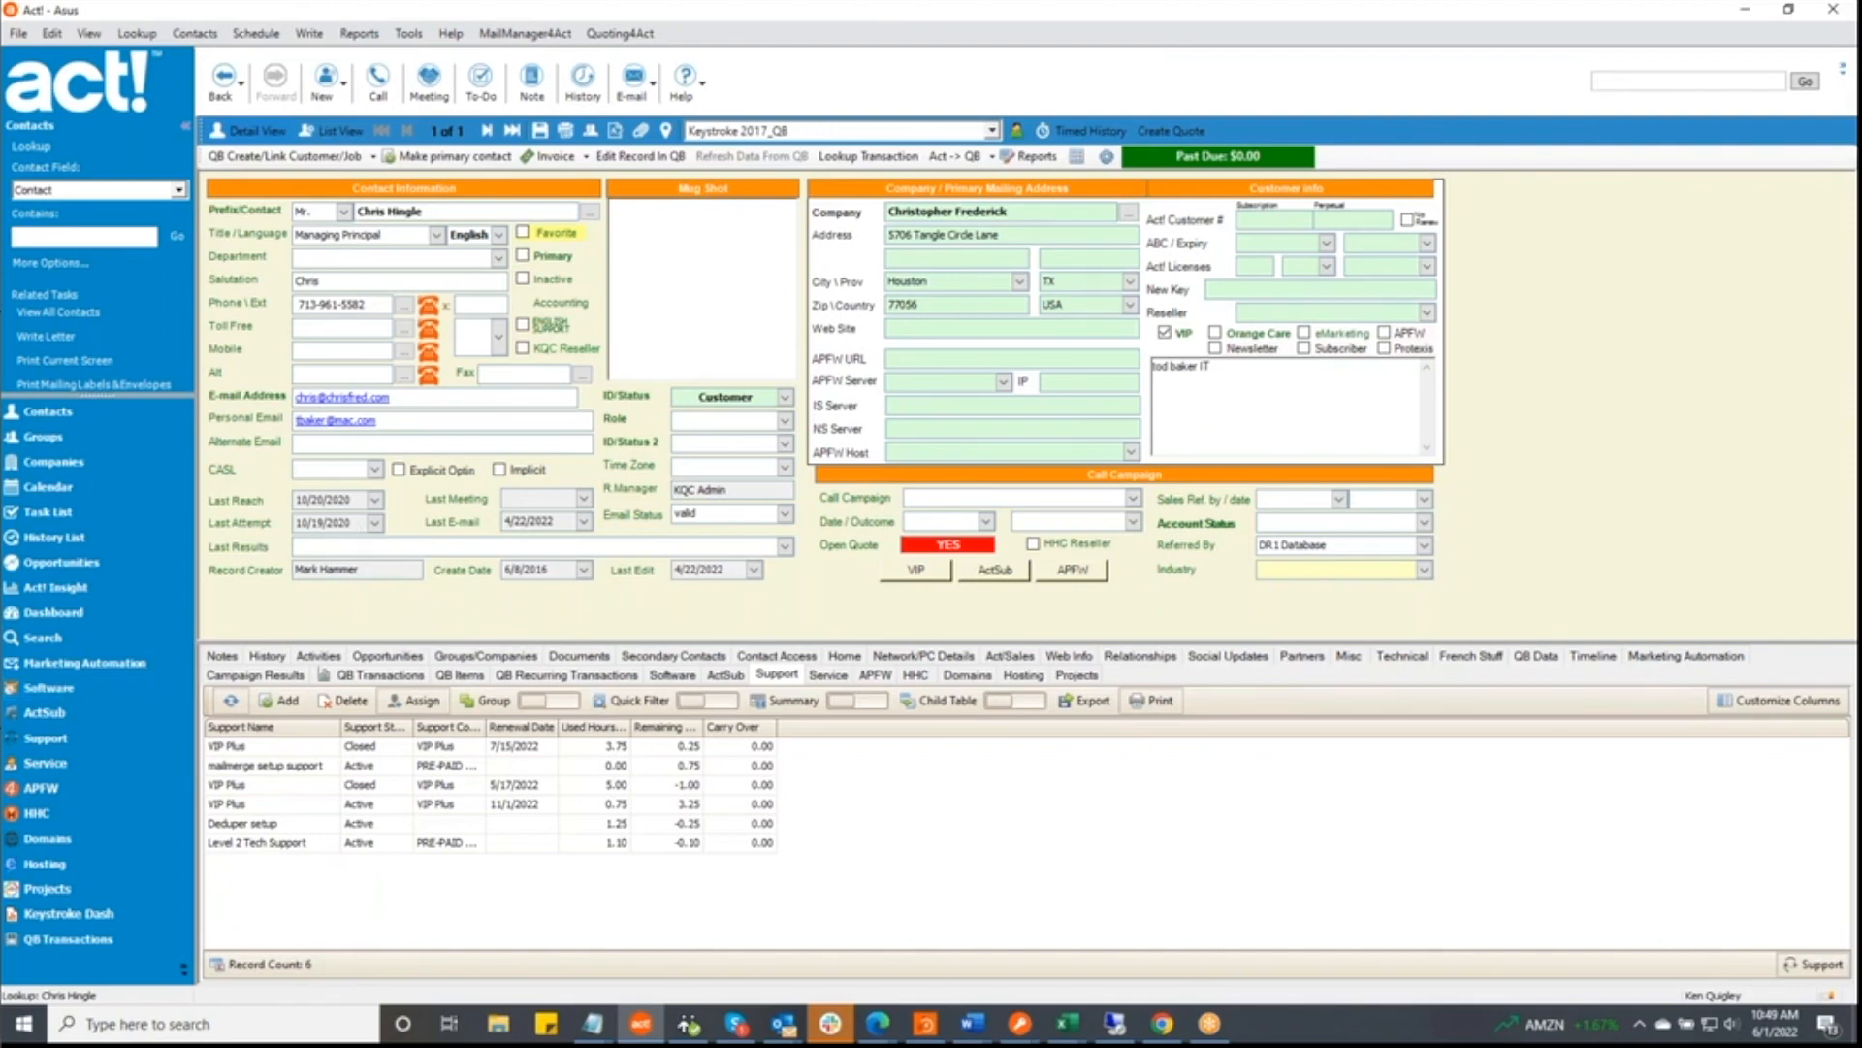
drag(1207, 22, 1861, 21)
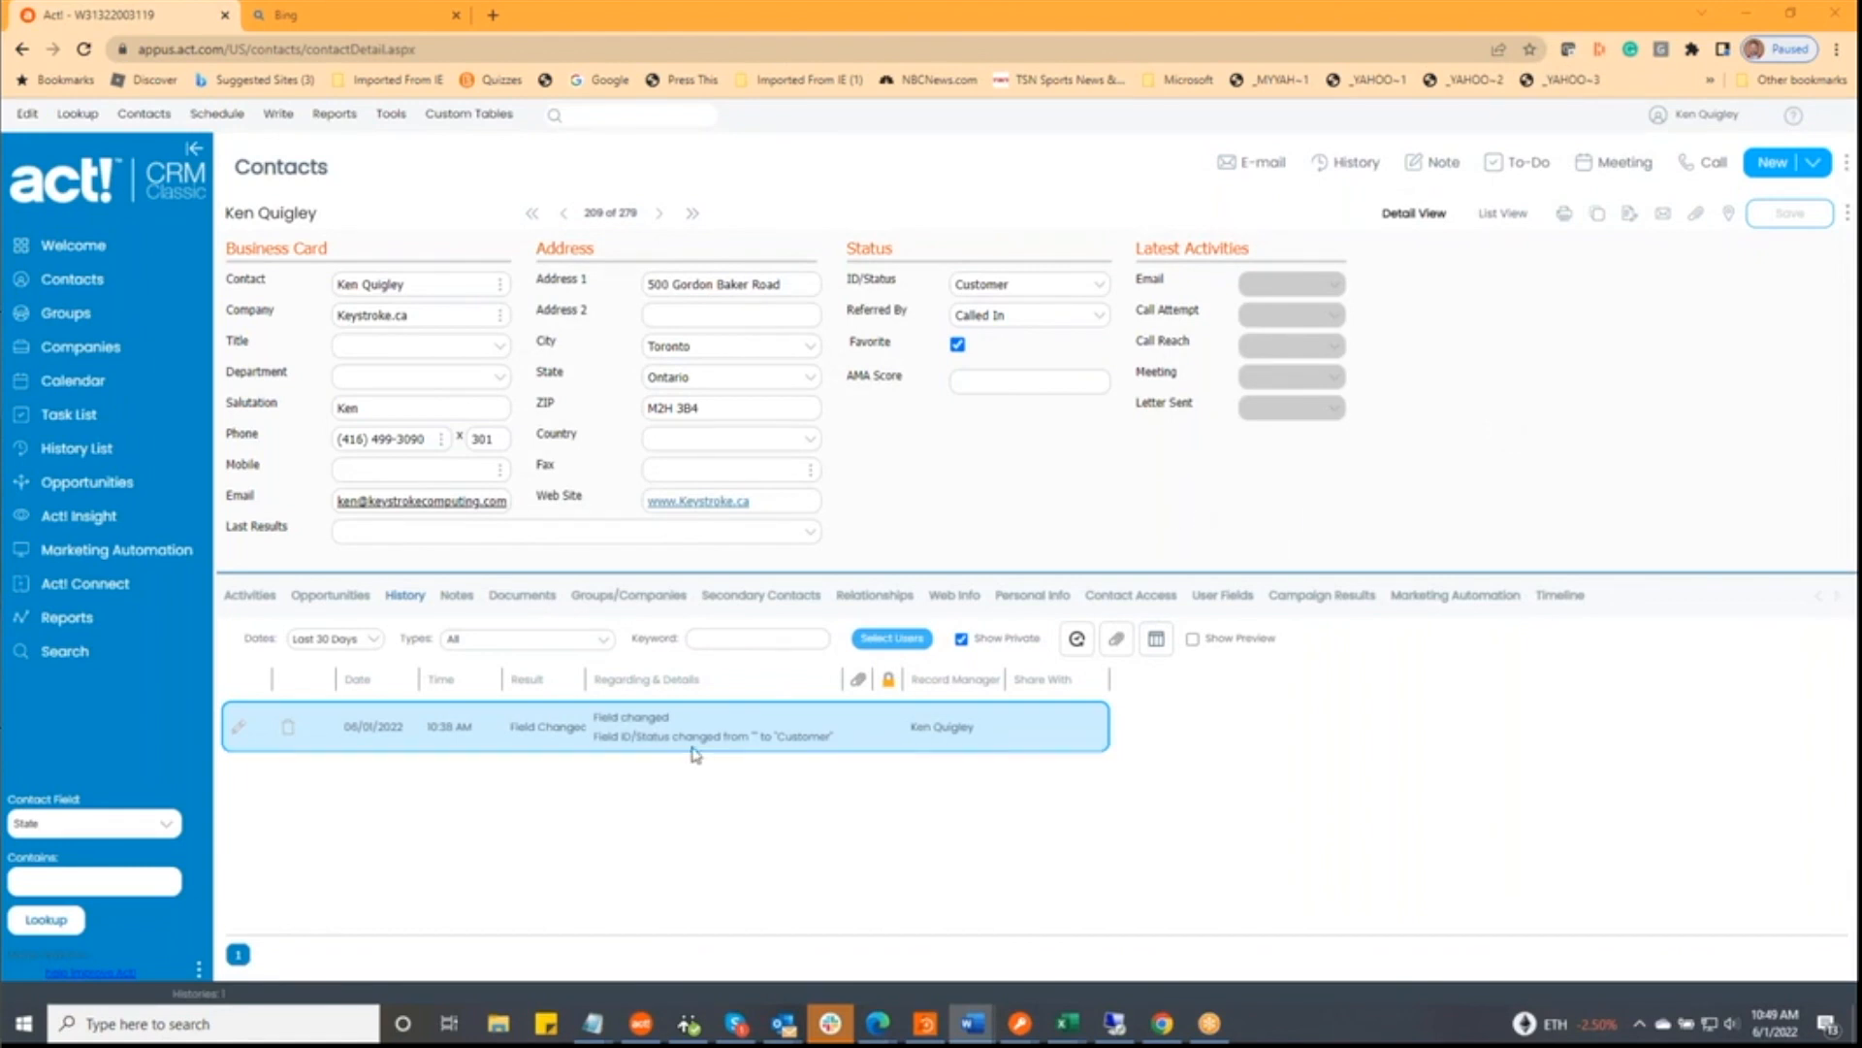
click(454, 596)
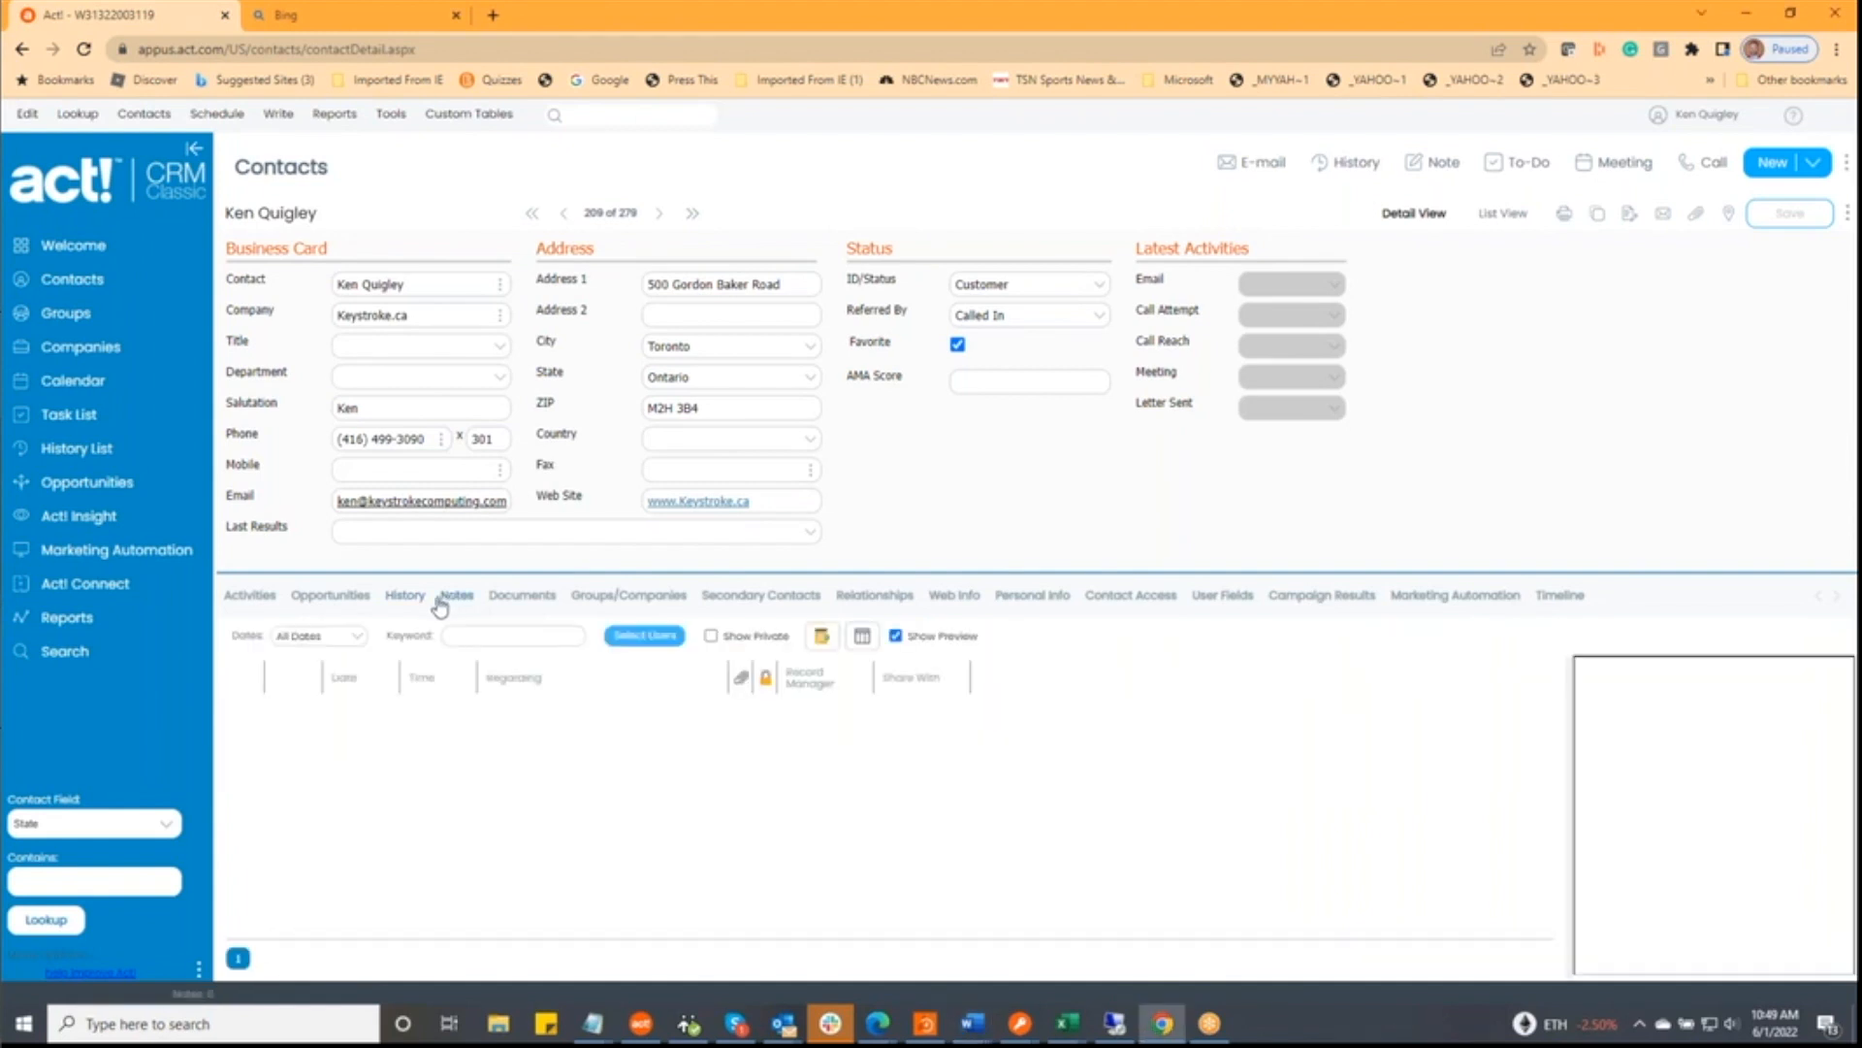
click(402, 597)
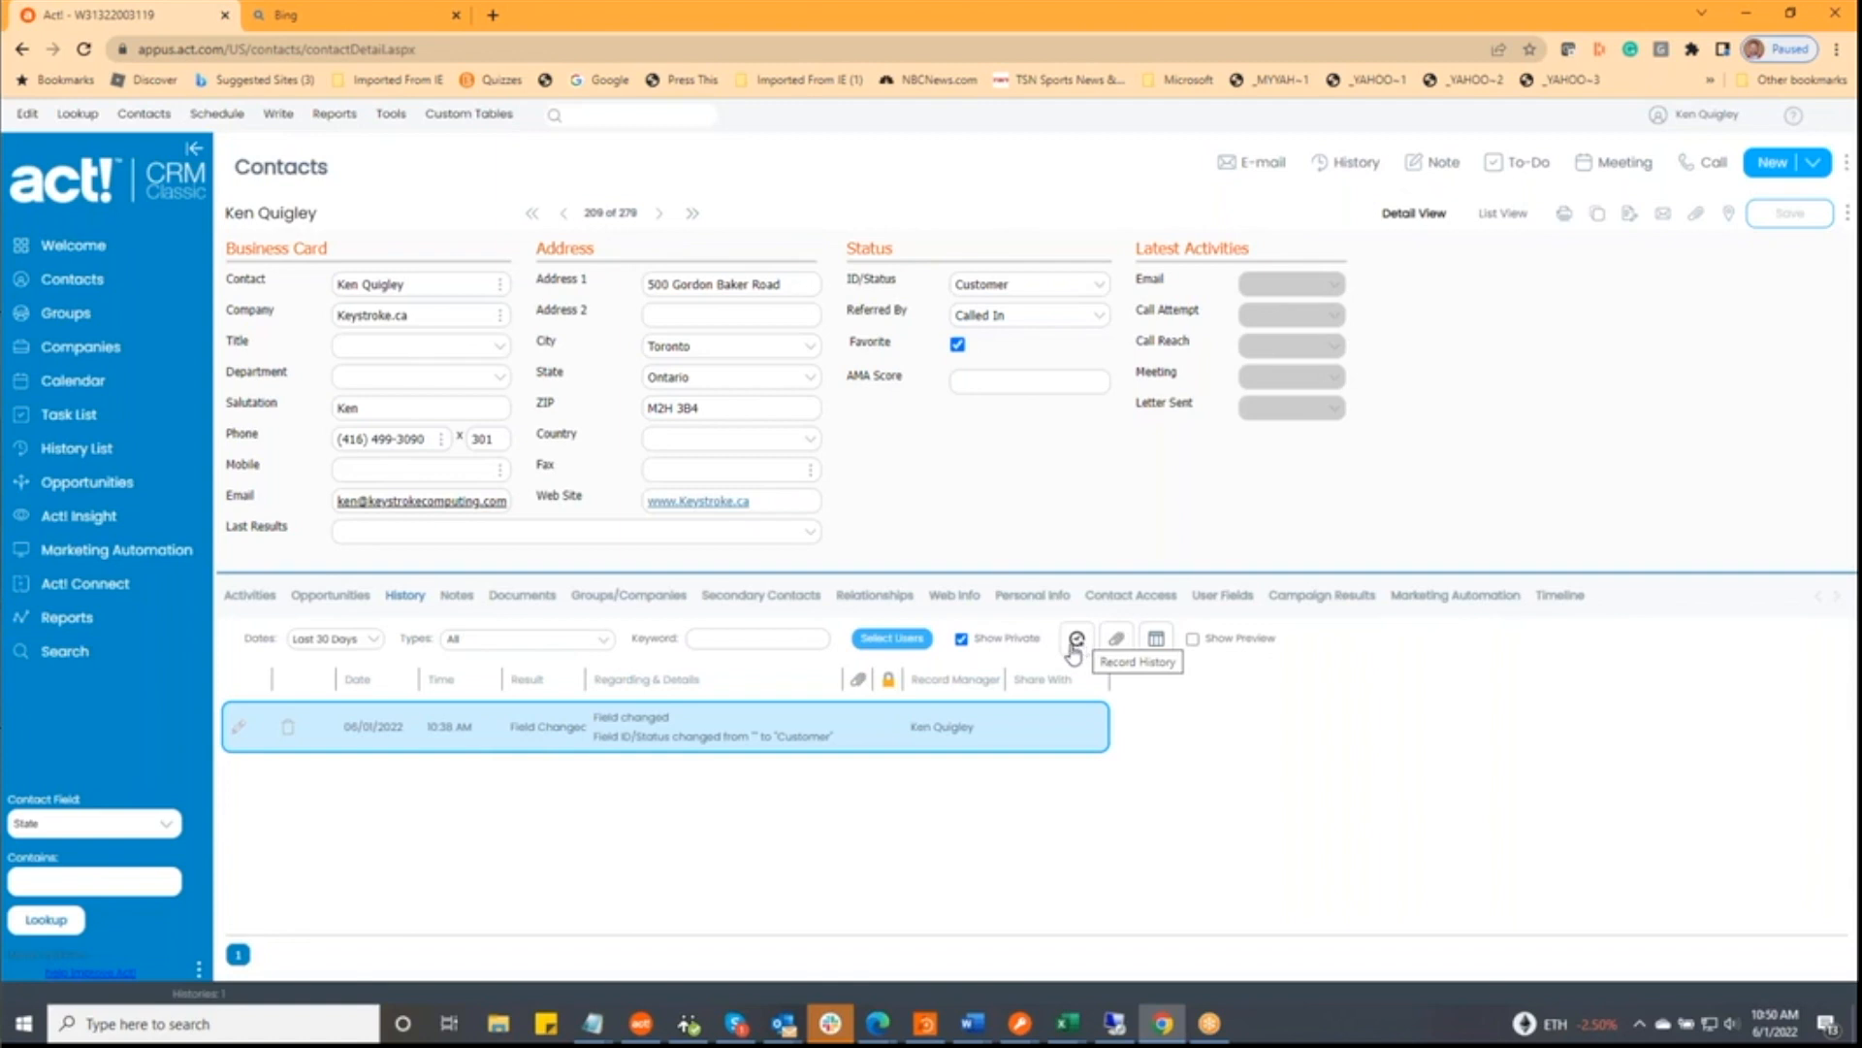
- Look over the Record History form and its follow-up activity form for the contact, cancelling without saving anything
click(1811, 165)
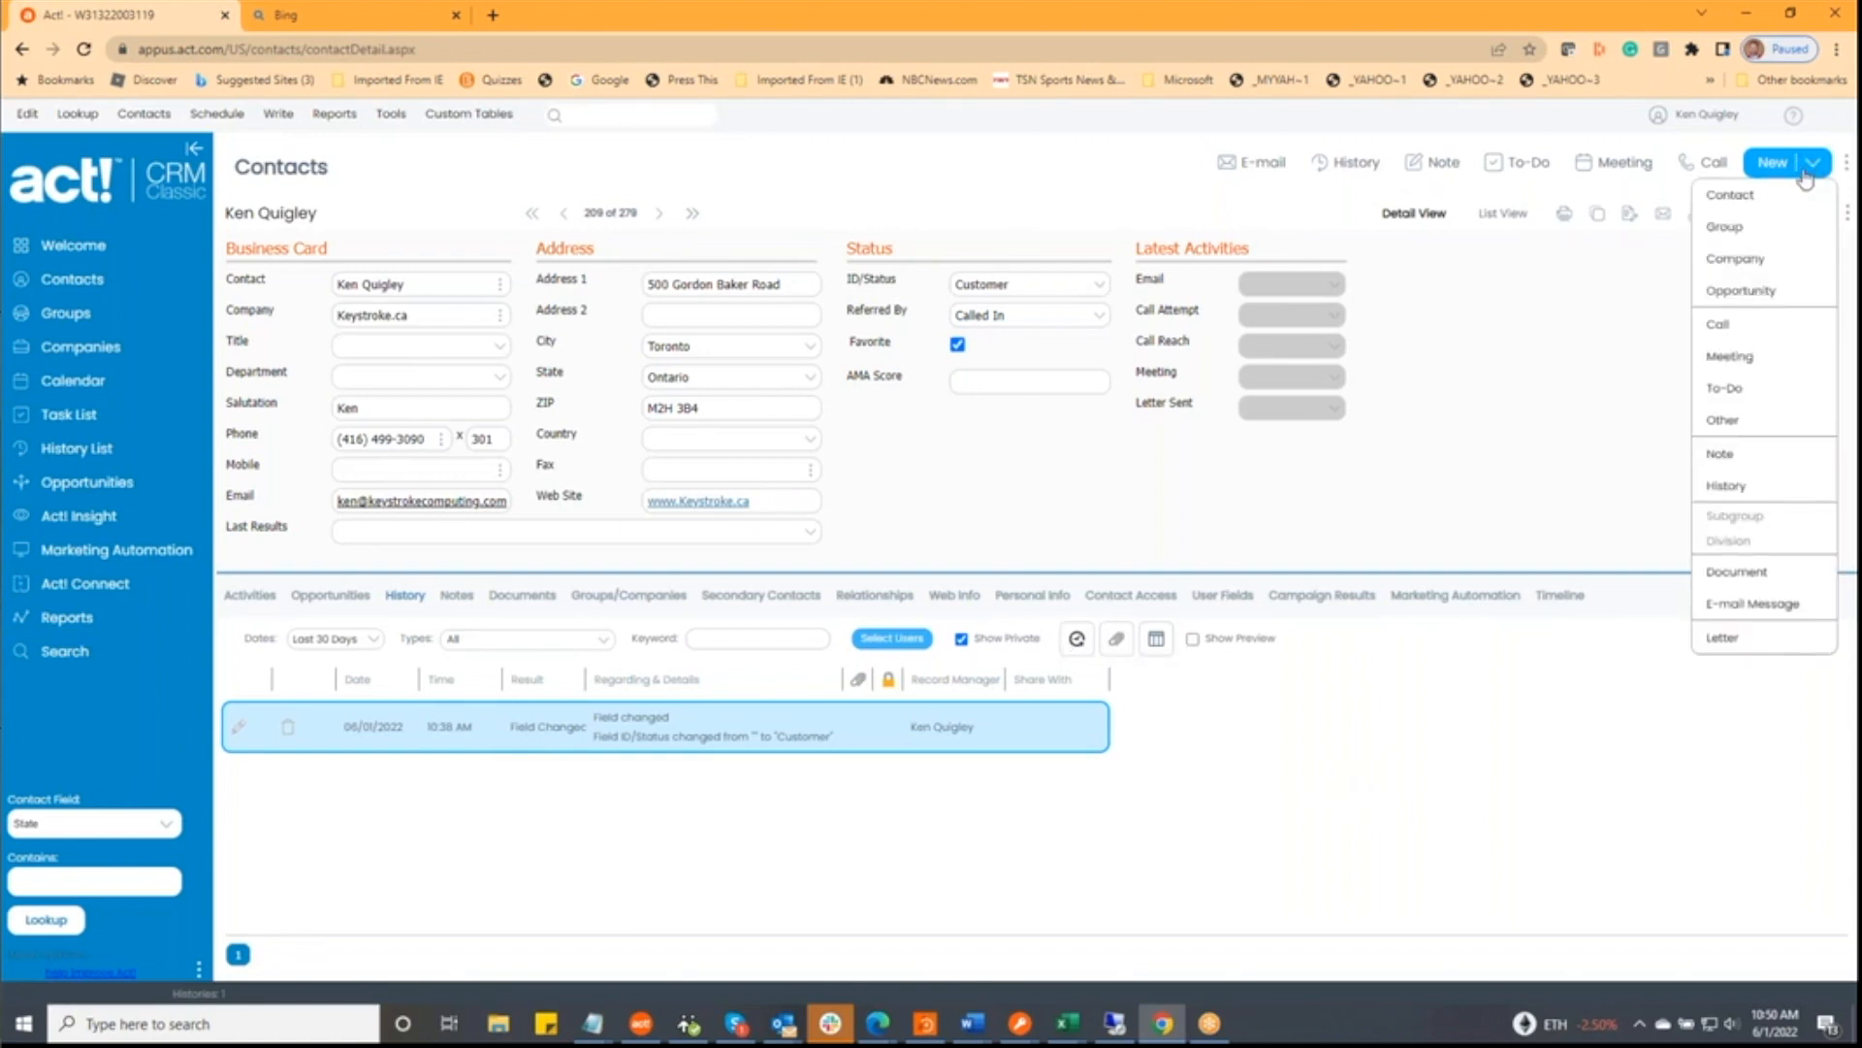
click(1729, 488)
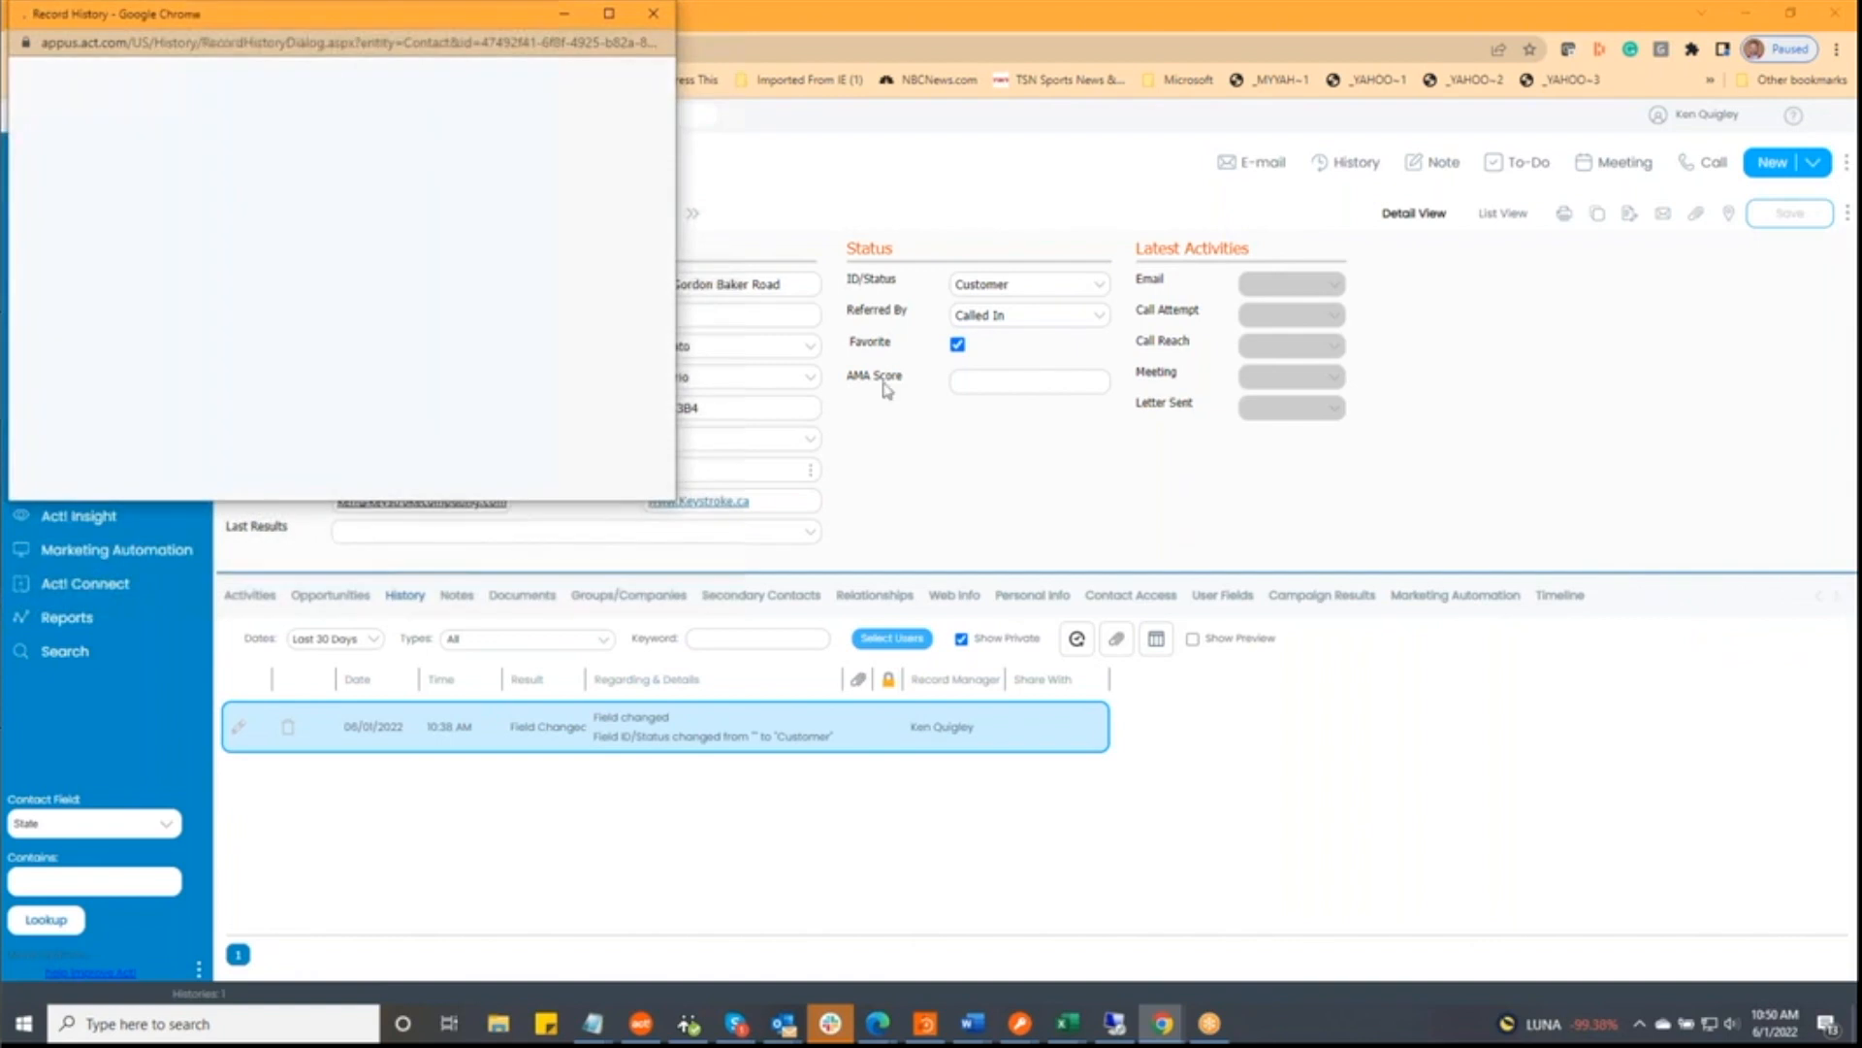
drag(386, 10, 987, 223)
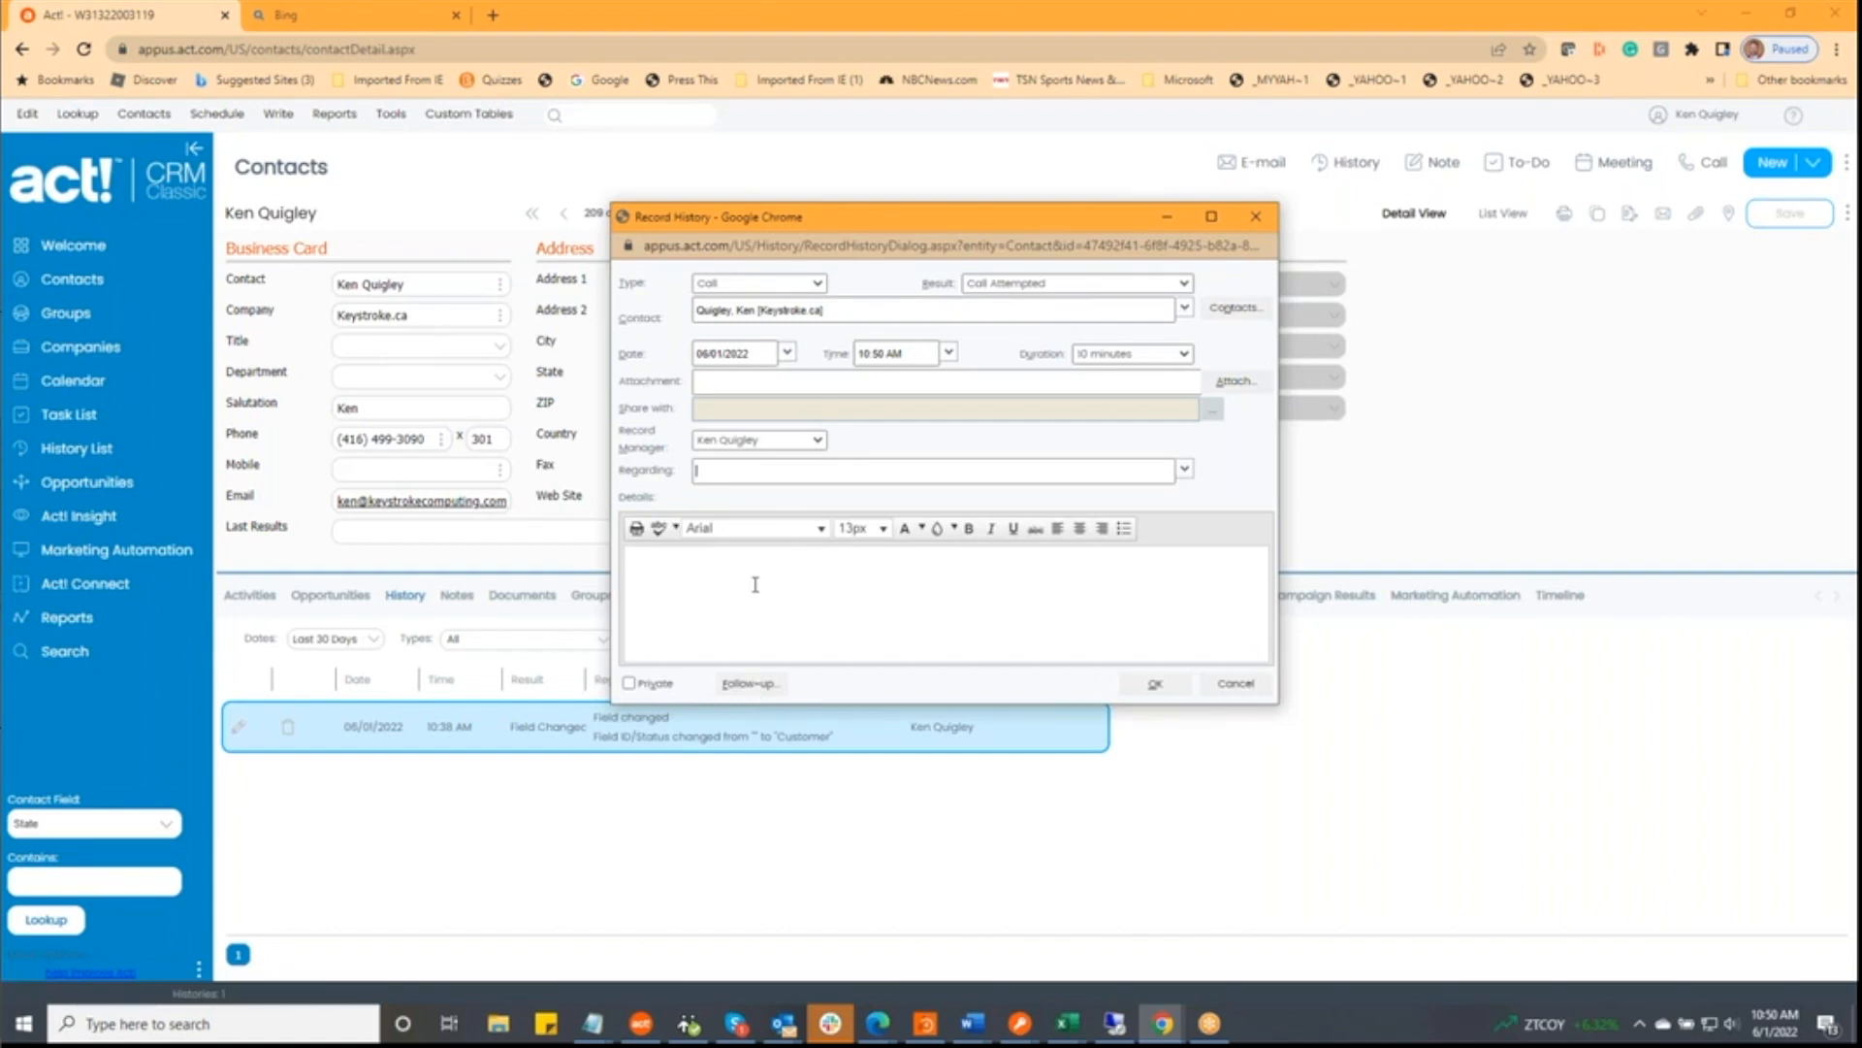
click(749, 686)
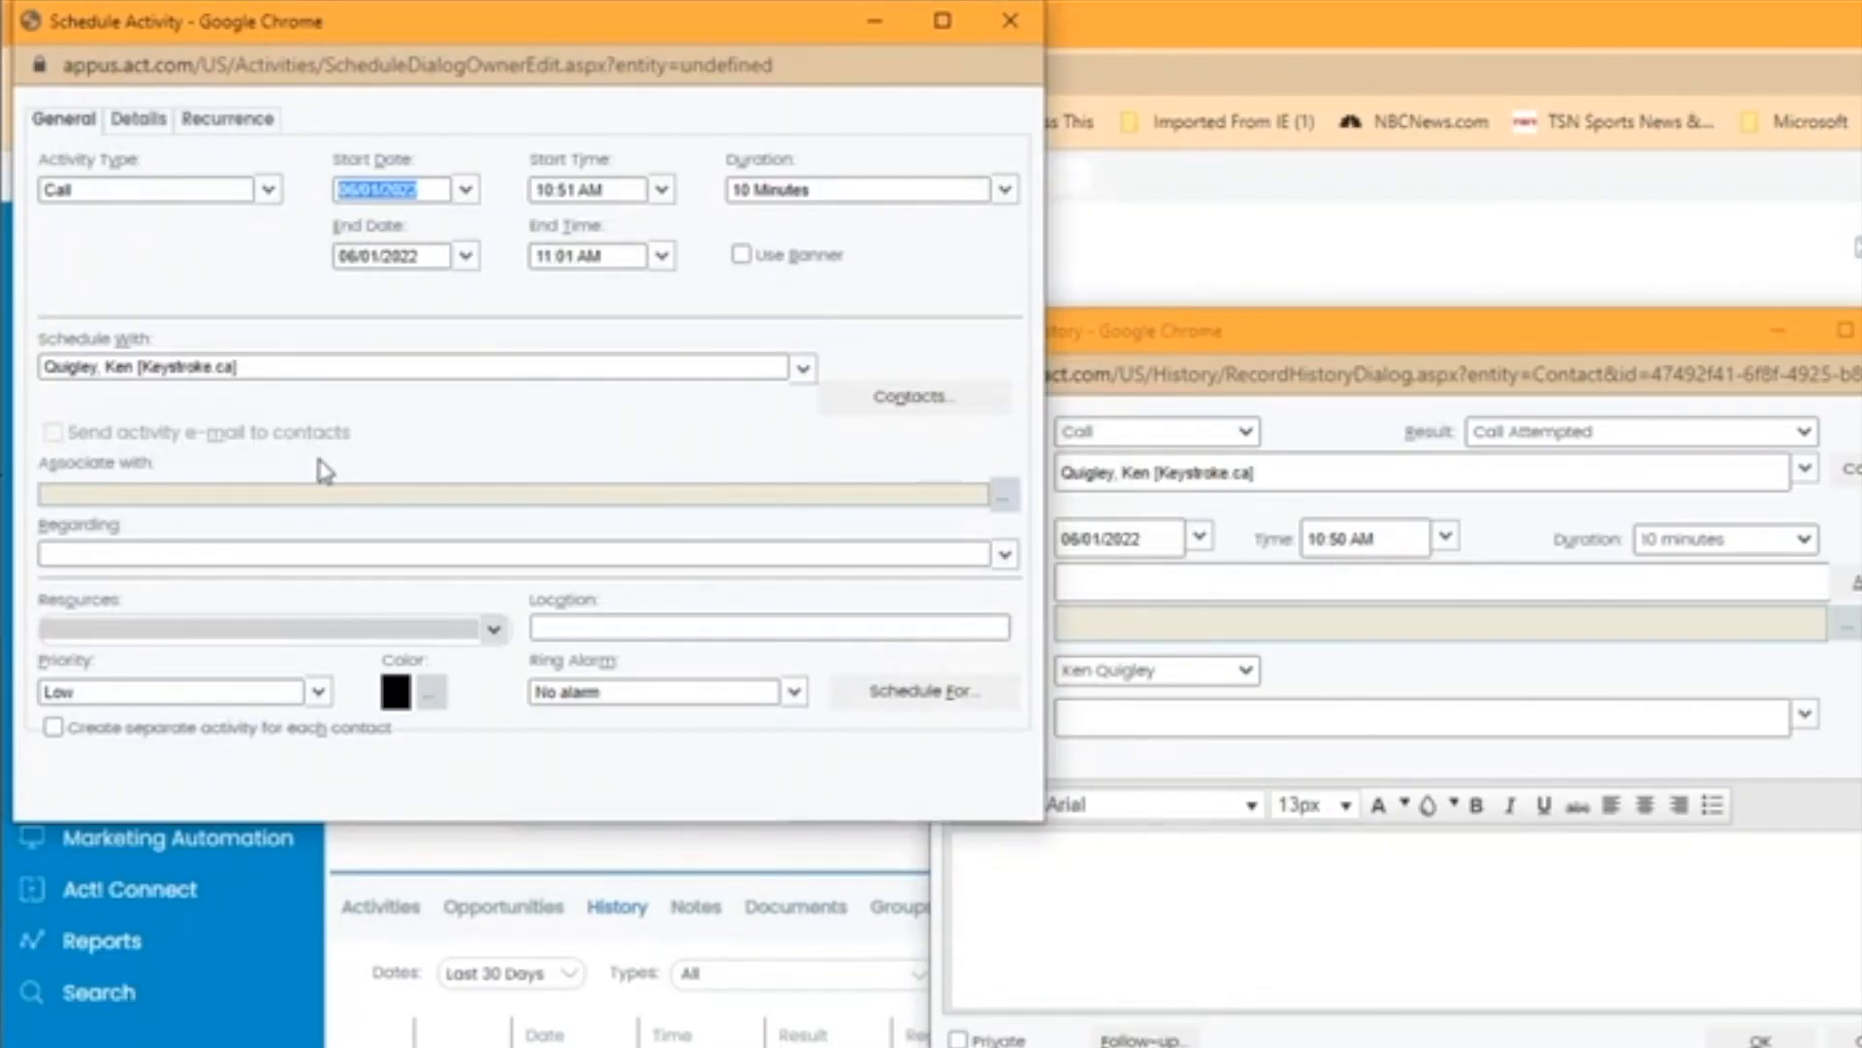
drag(454, 820, 515, 919)
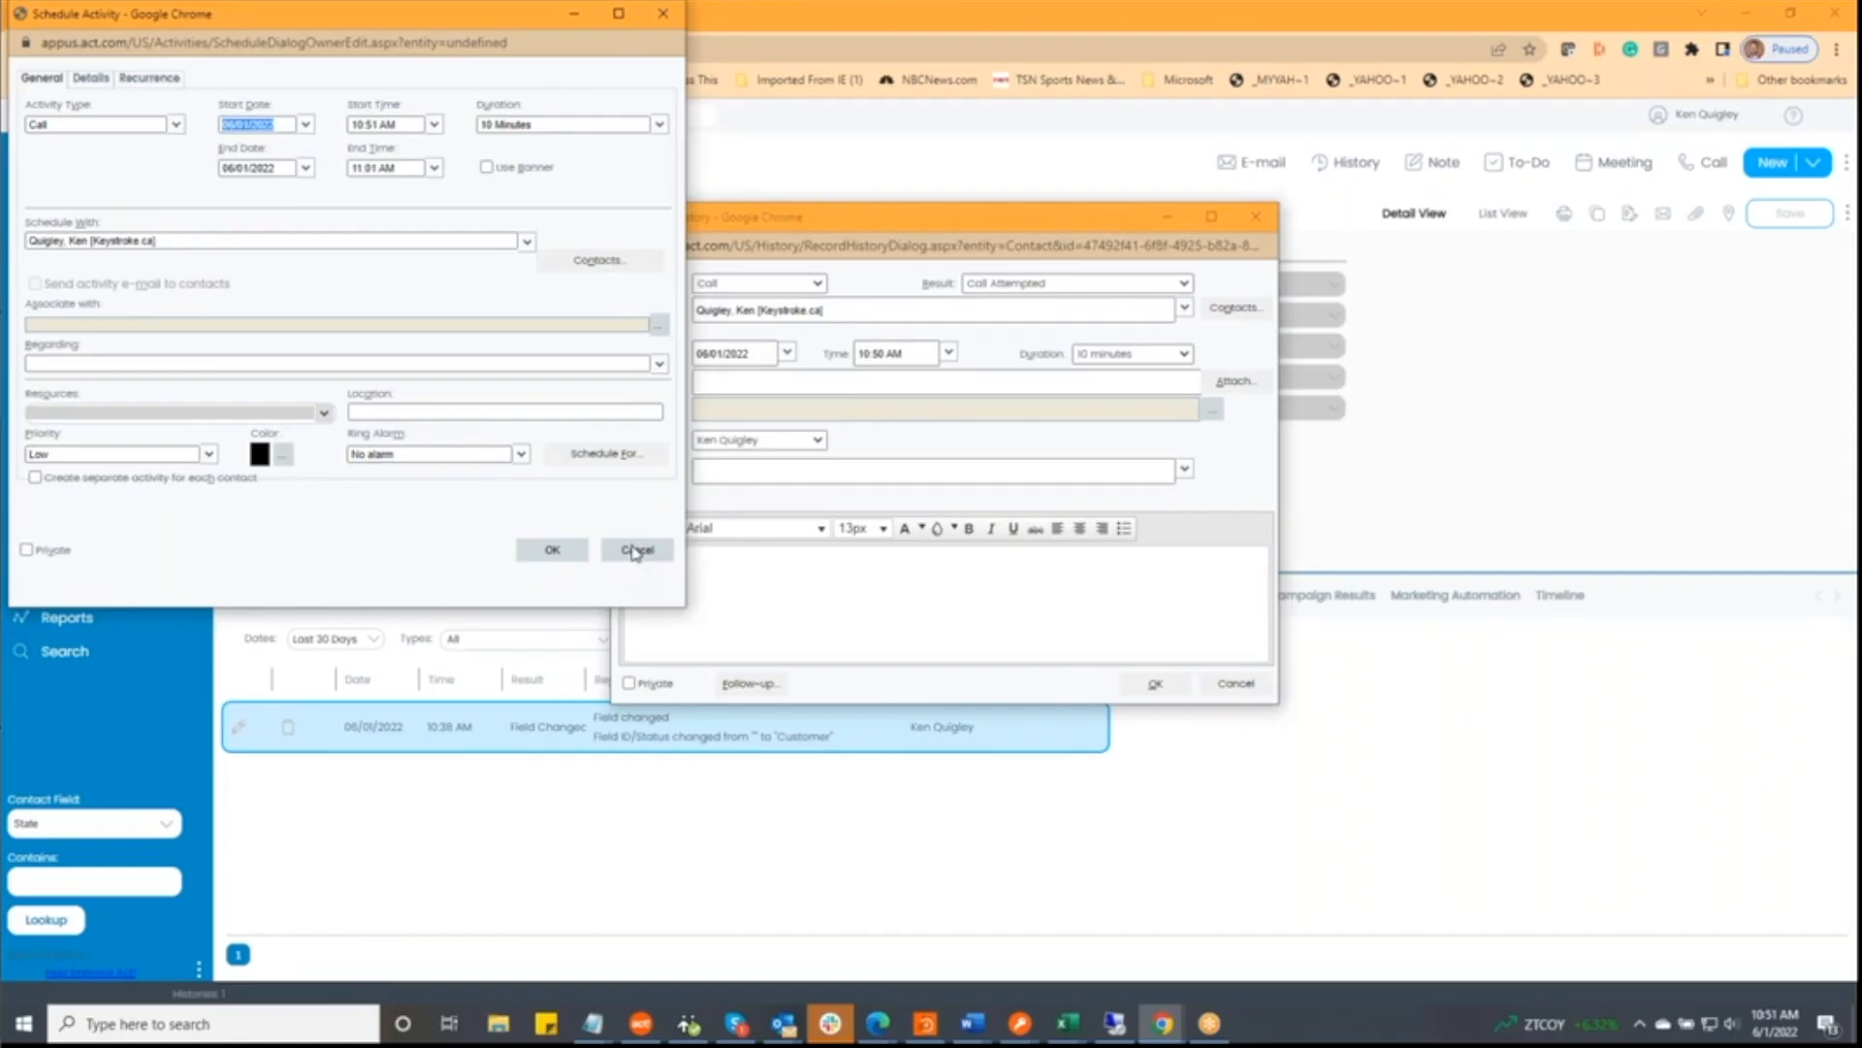
click(967, 840)
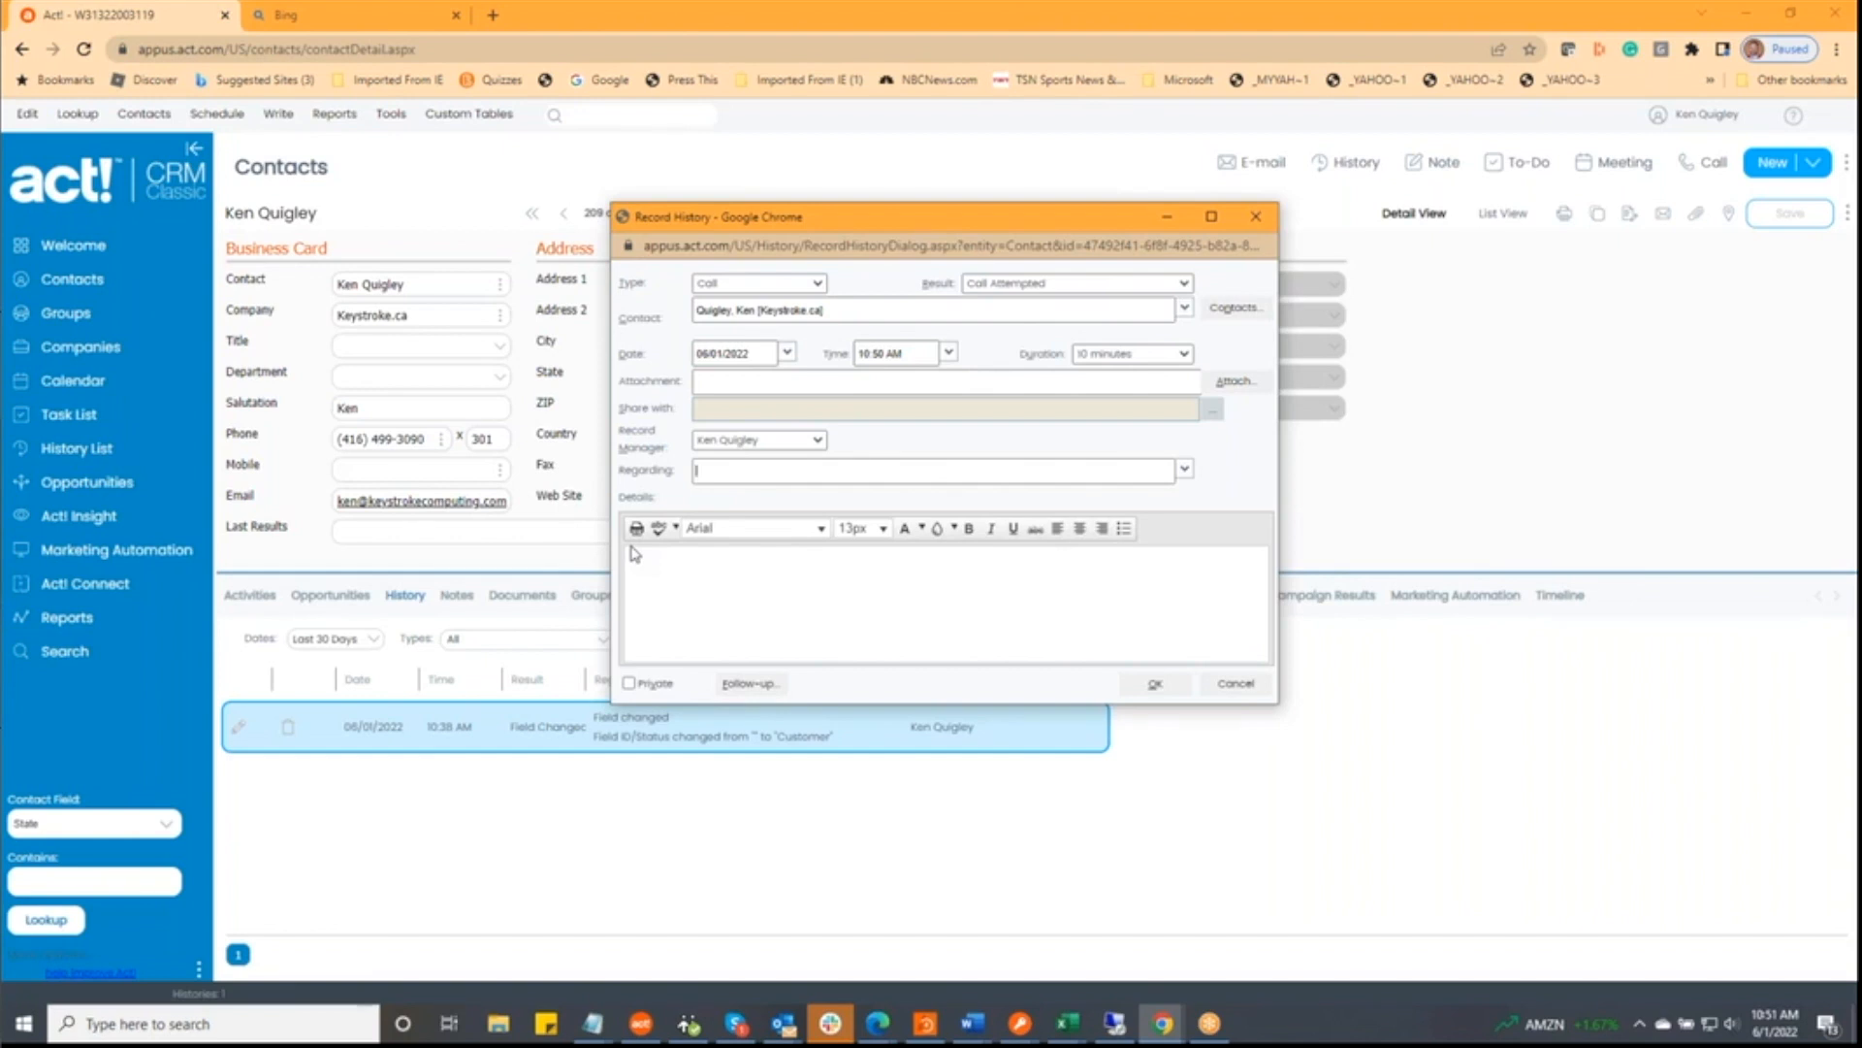
click(1236, 684)
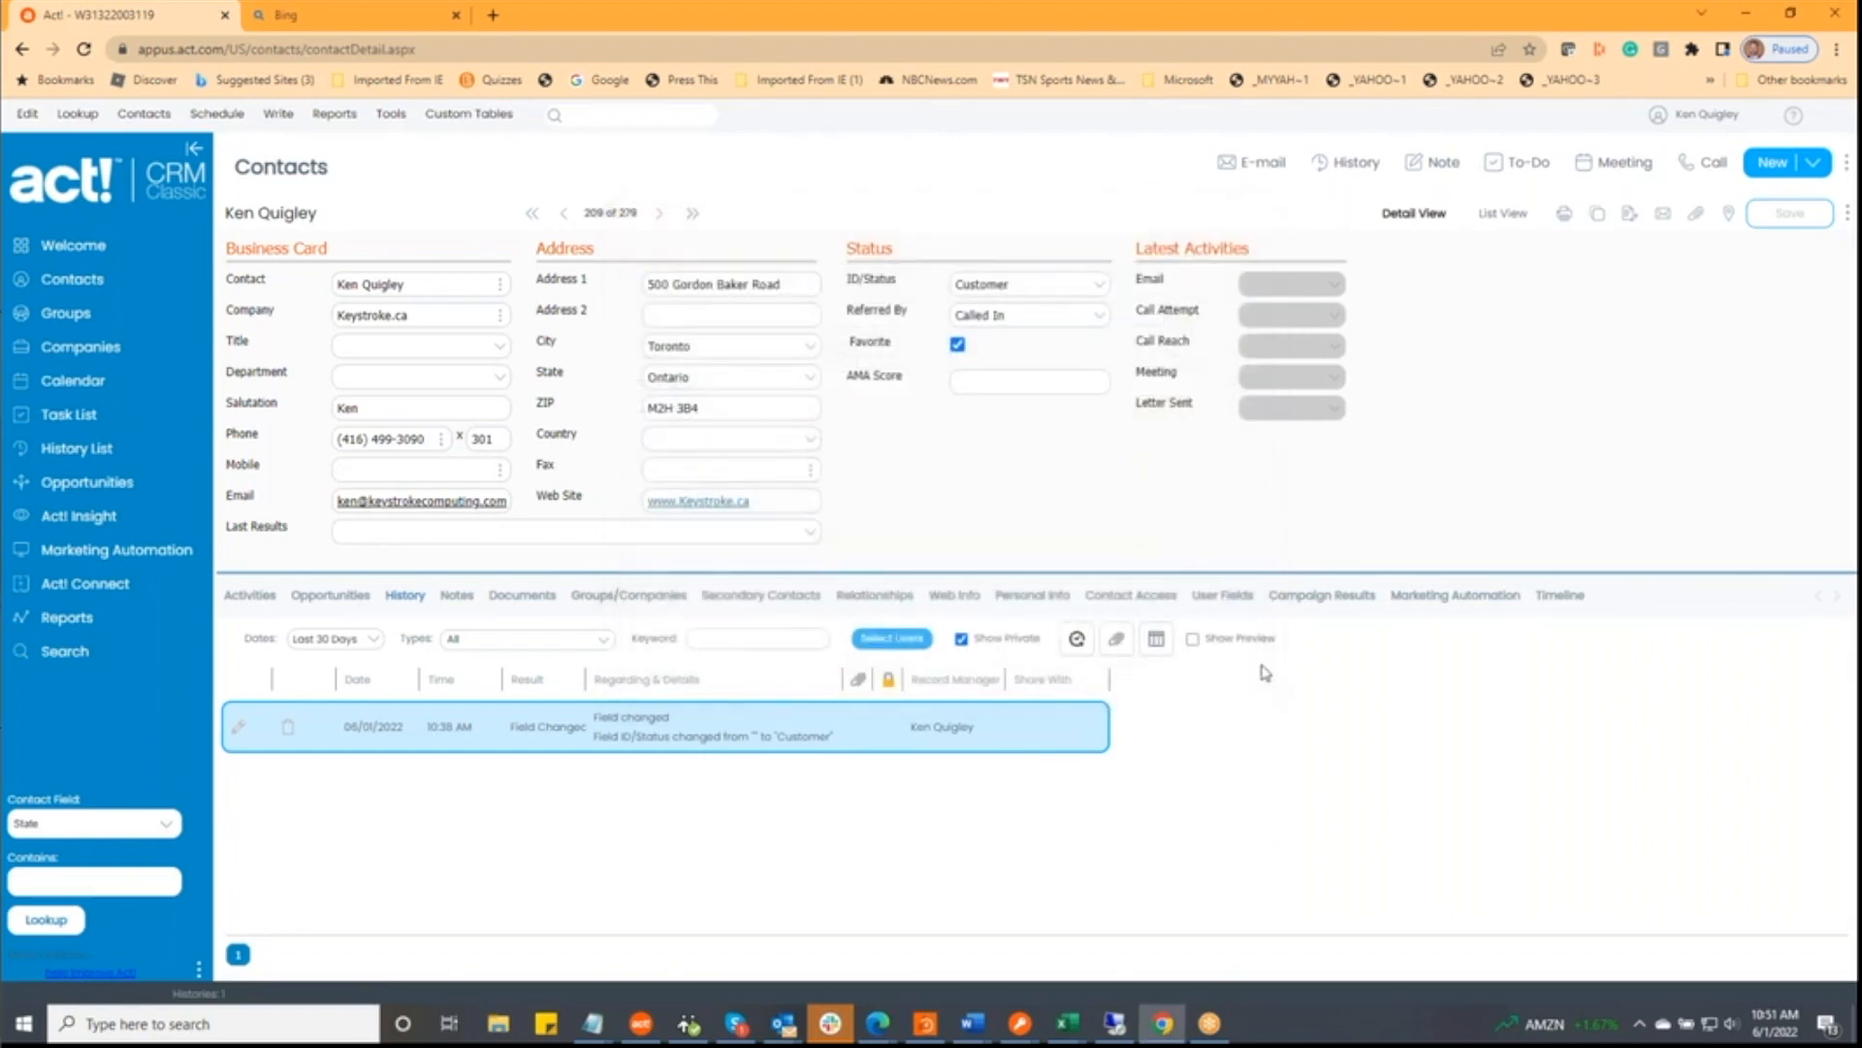
click(1356, 165)
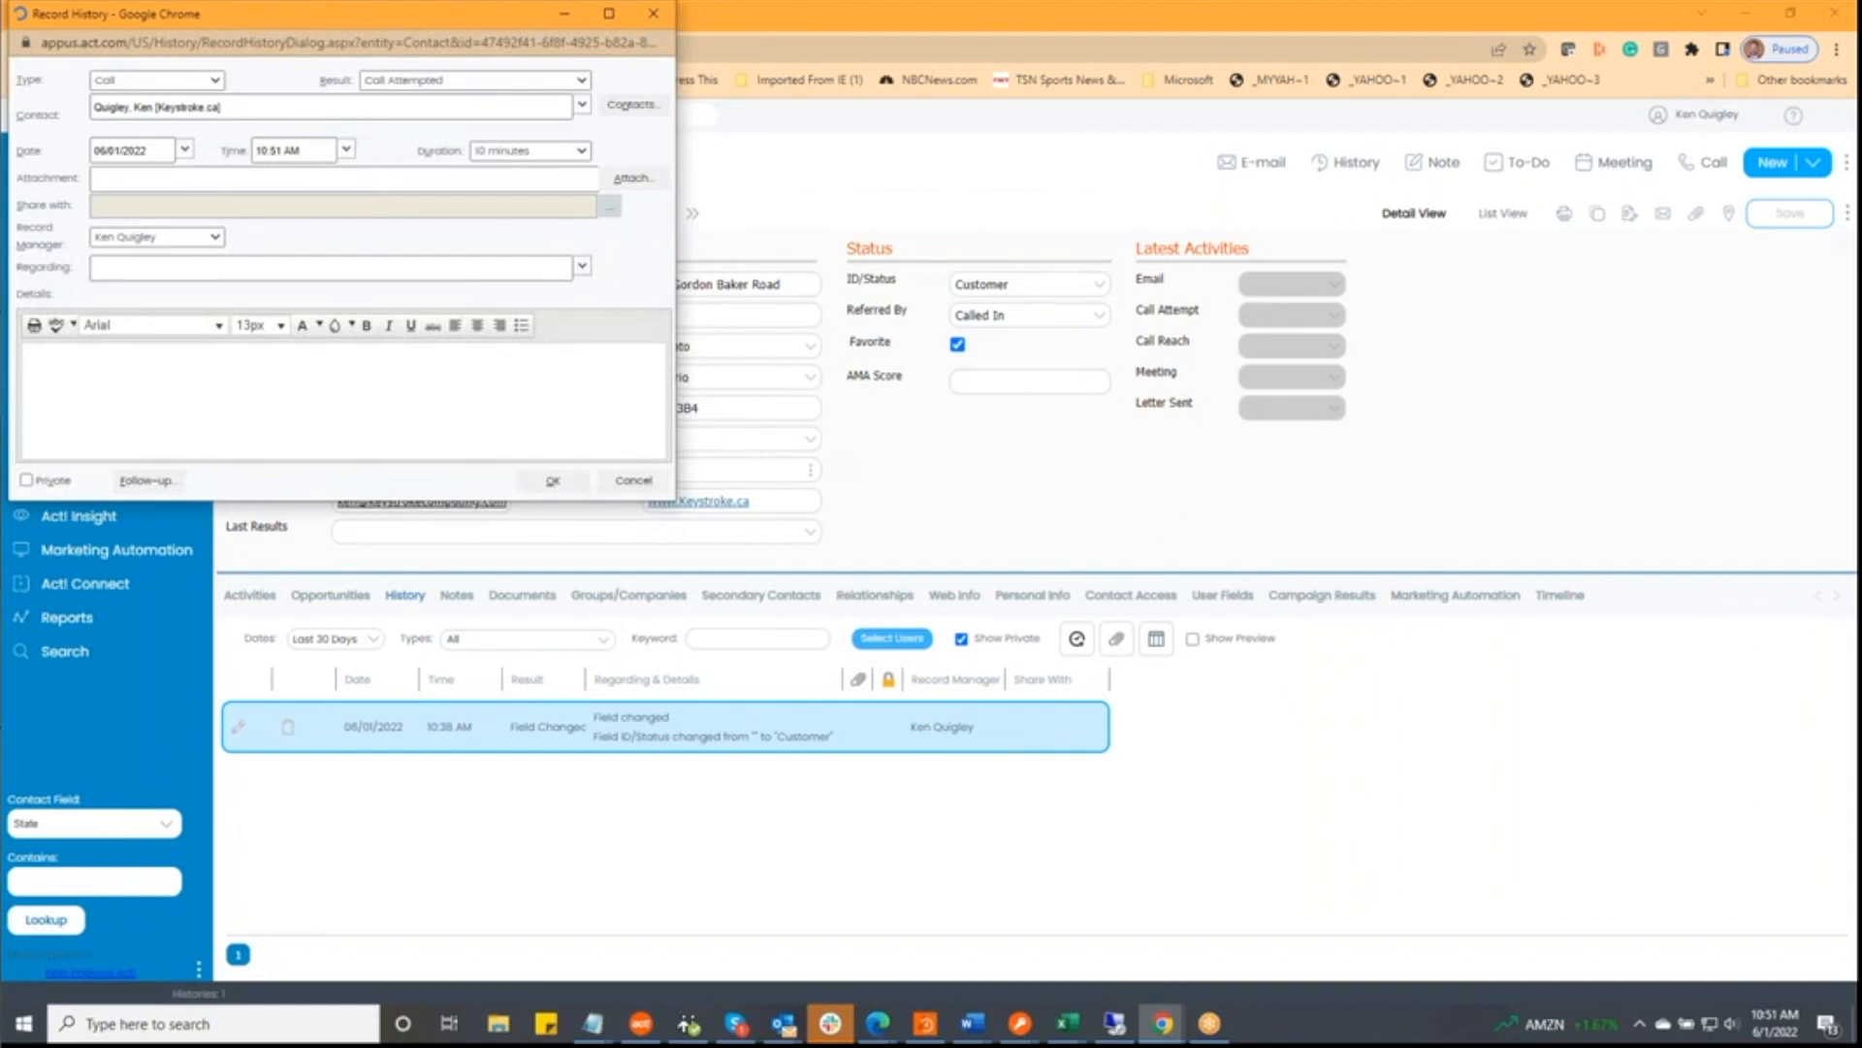
click(638, 482)
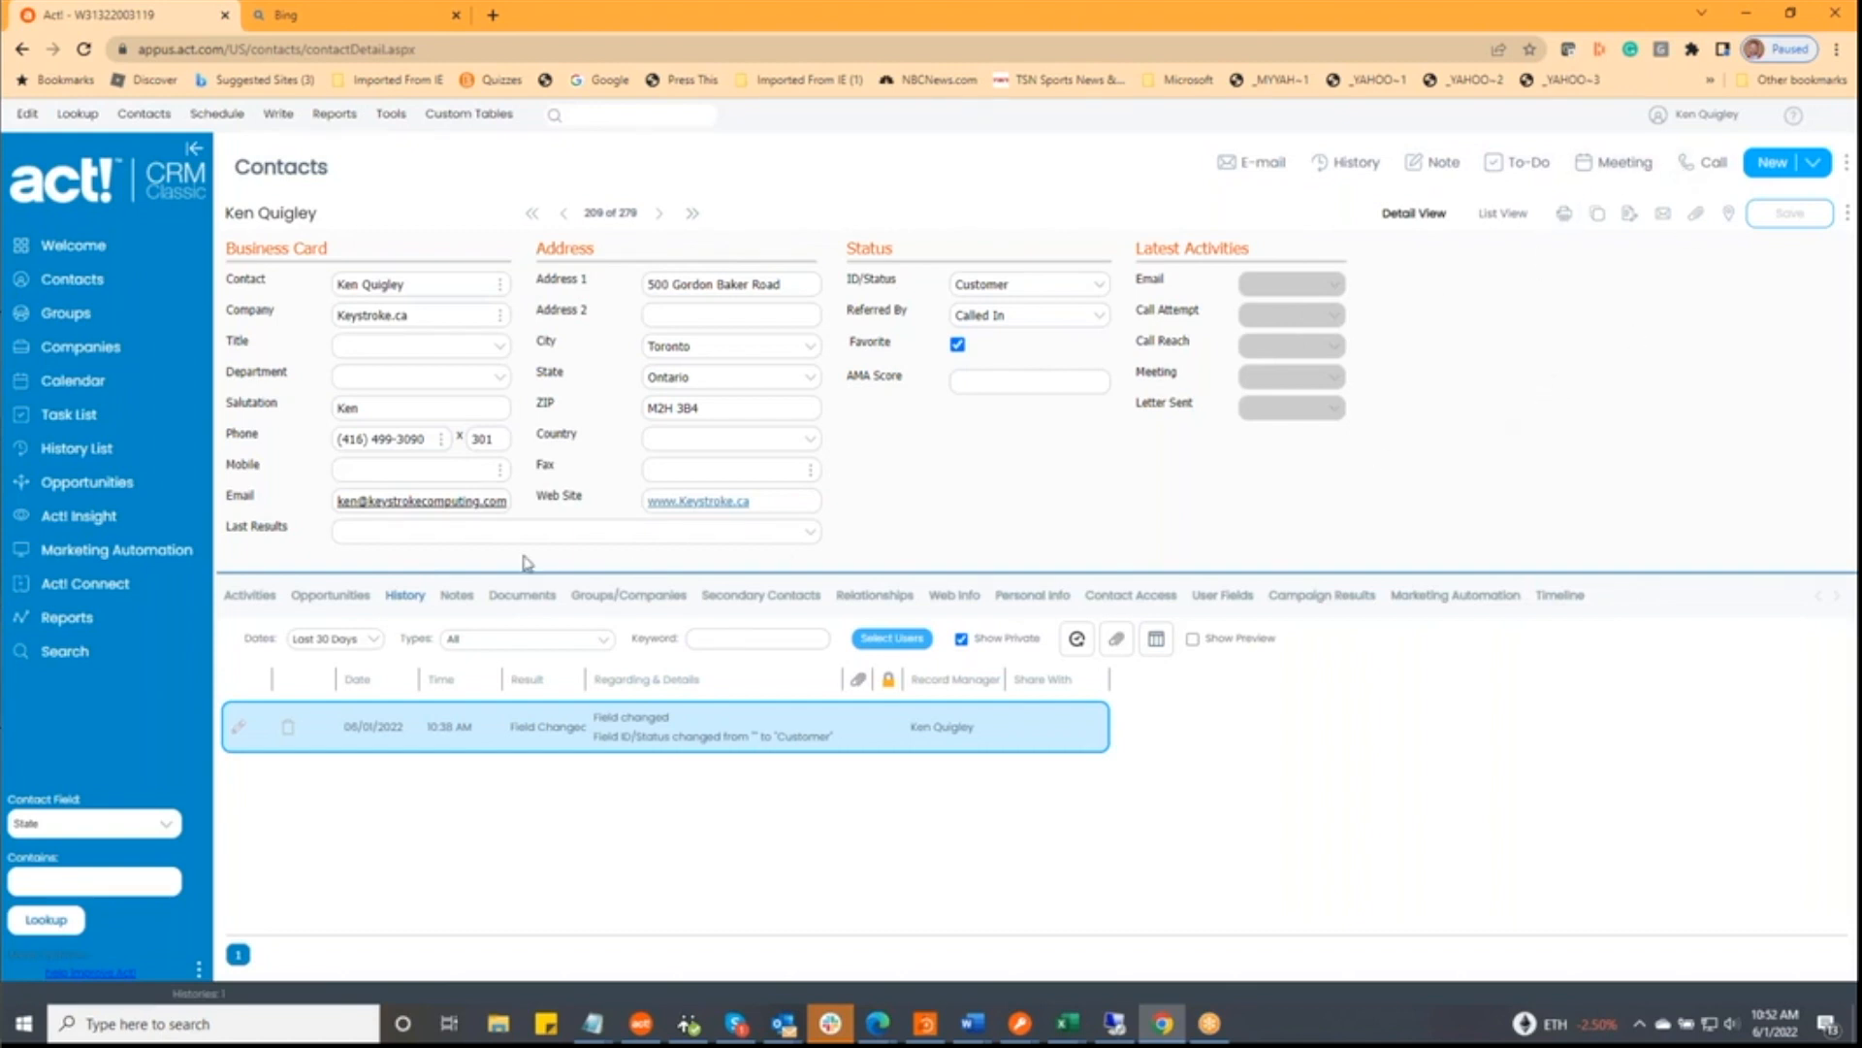
- Show the contact's Notes and look over the blank Insert Note form without saving a note
click(468, 603)
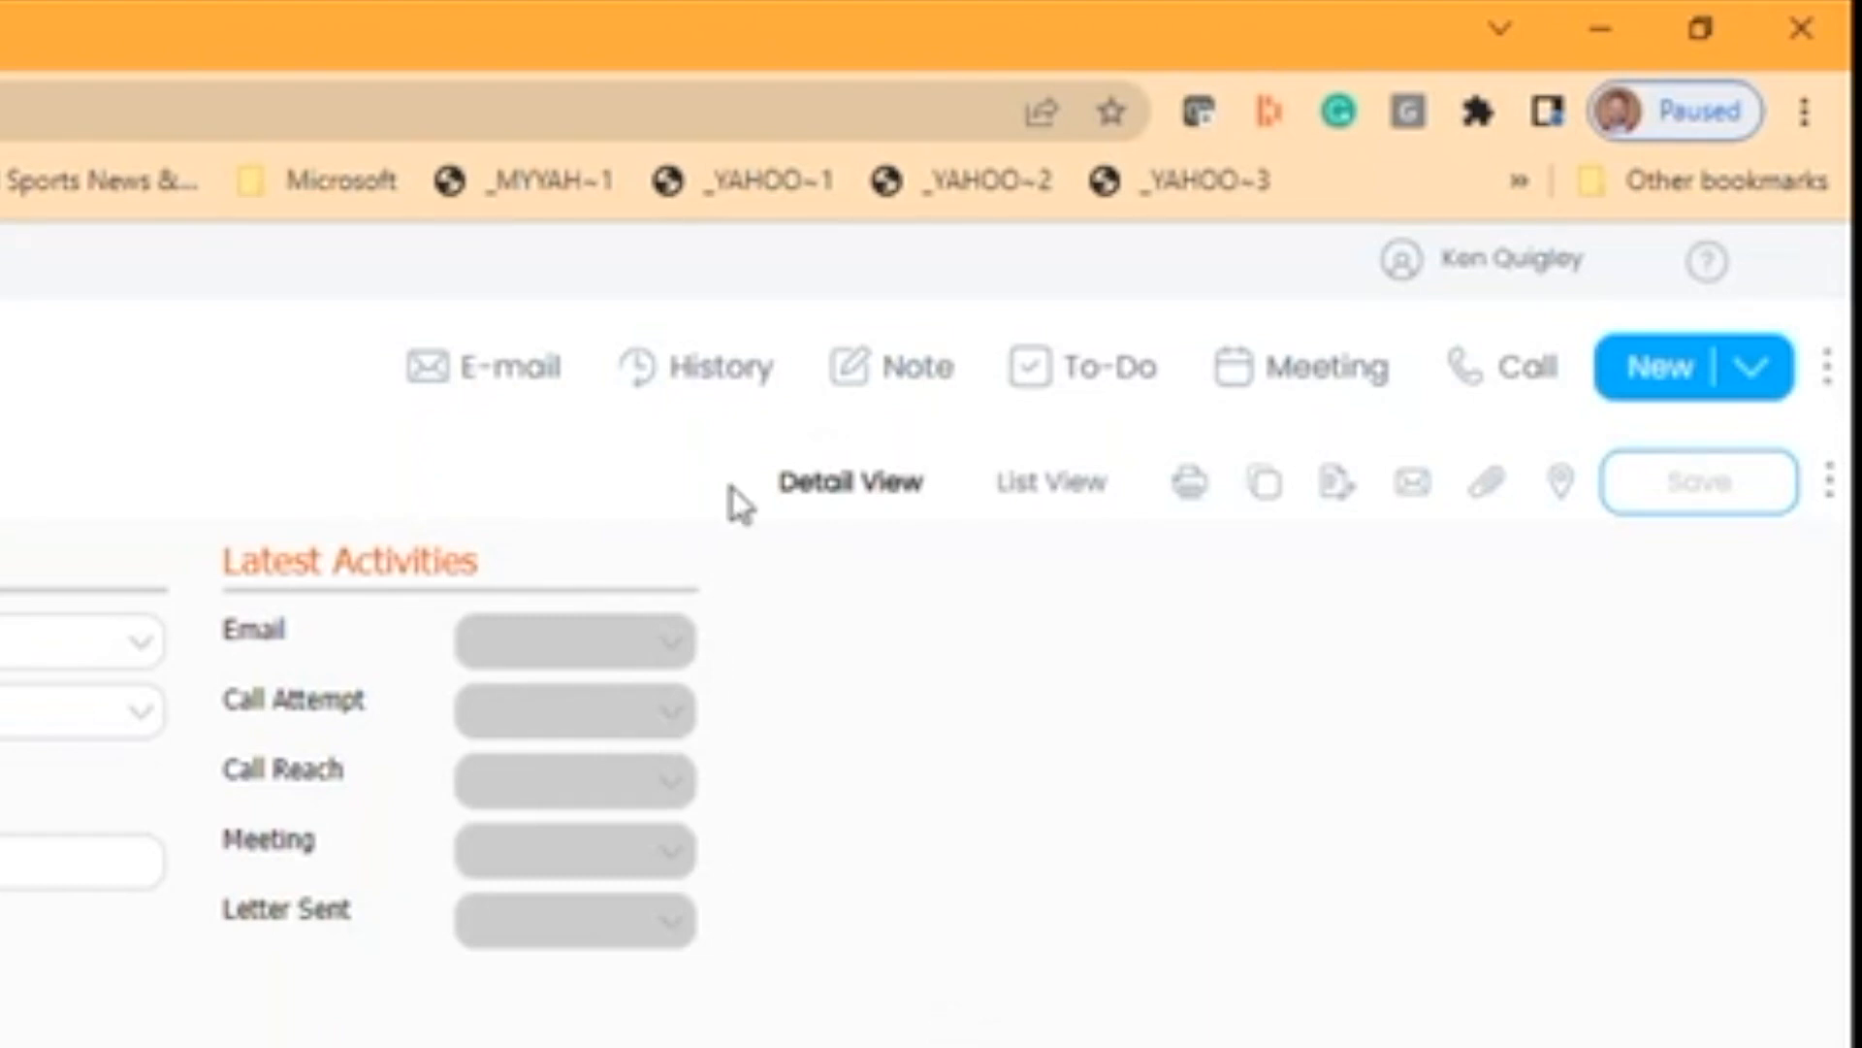
click(906, 386)
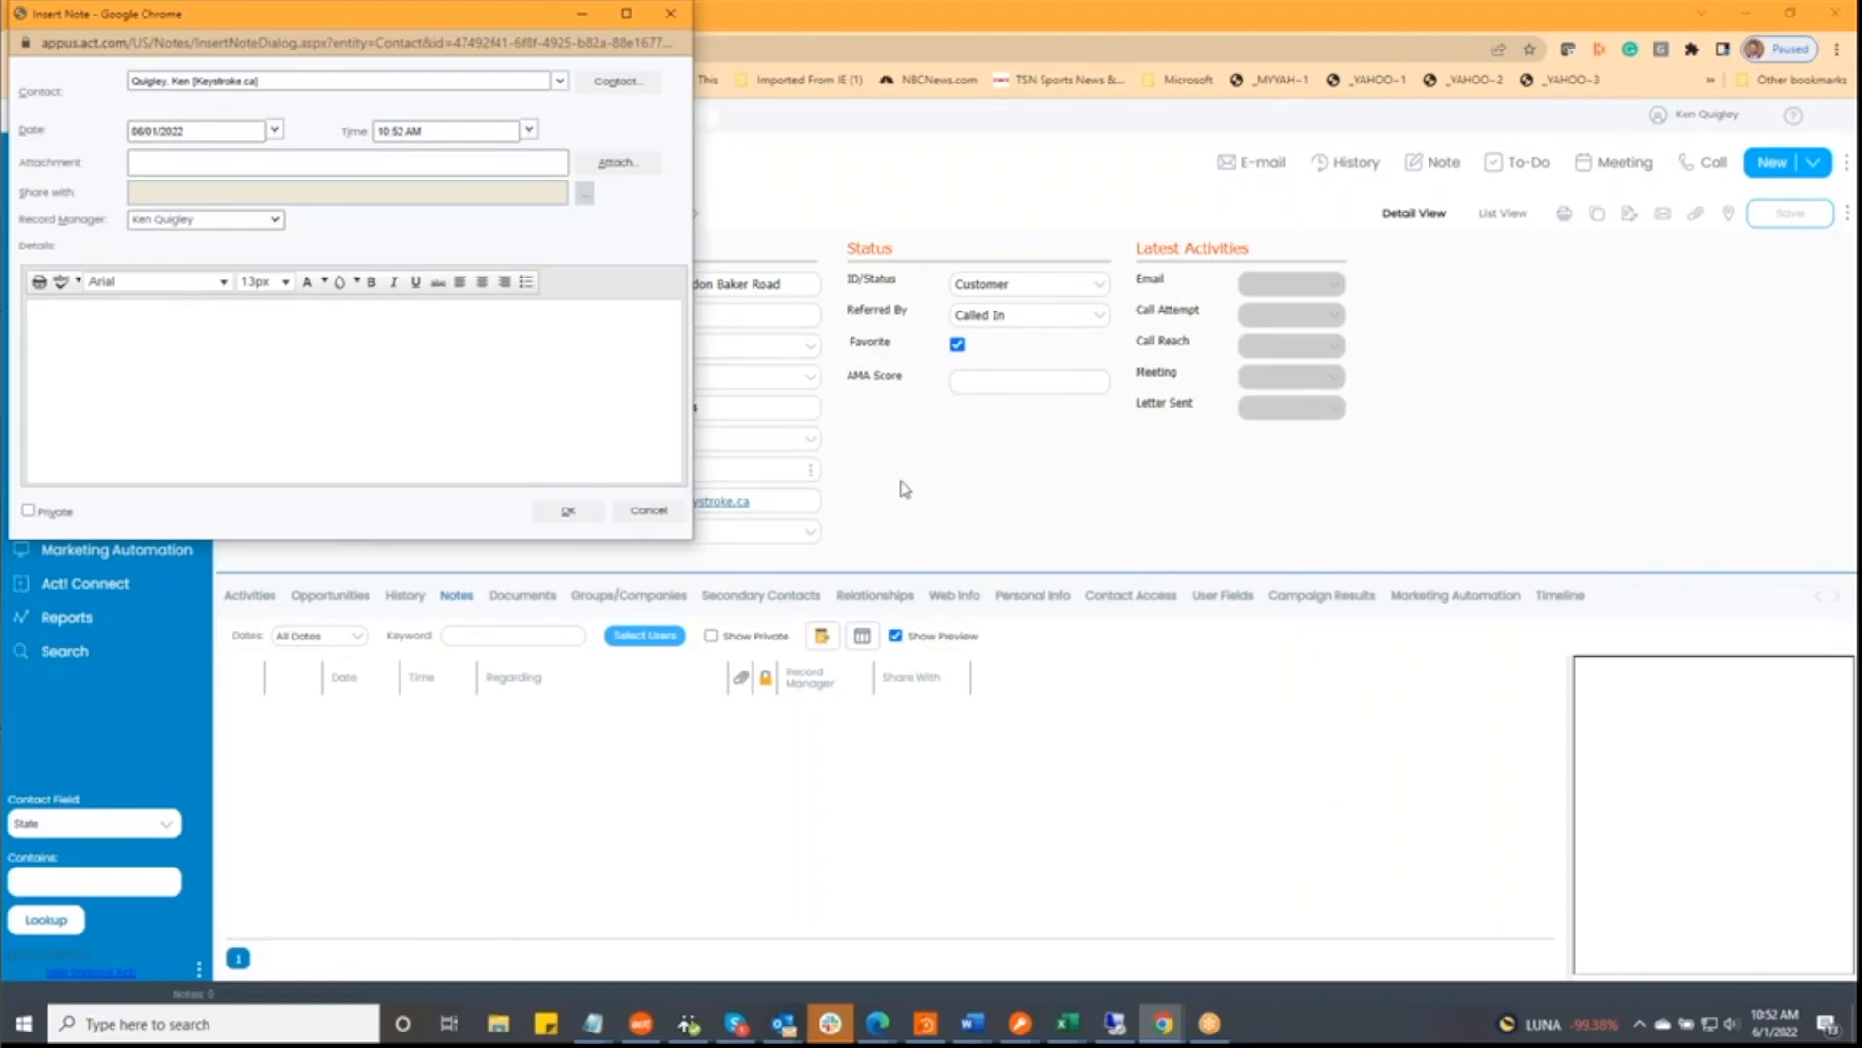
click(904, 488)
- Try the Call Received result in a new history record, cancel it, and view and cancel a blank note
click(1346, 162)
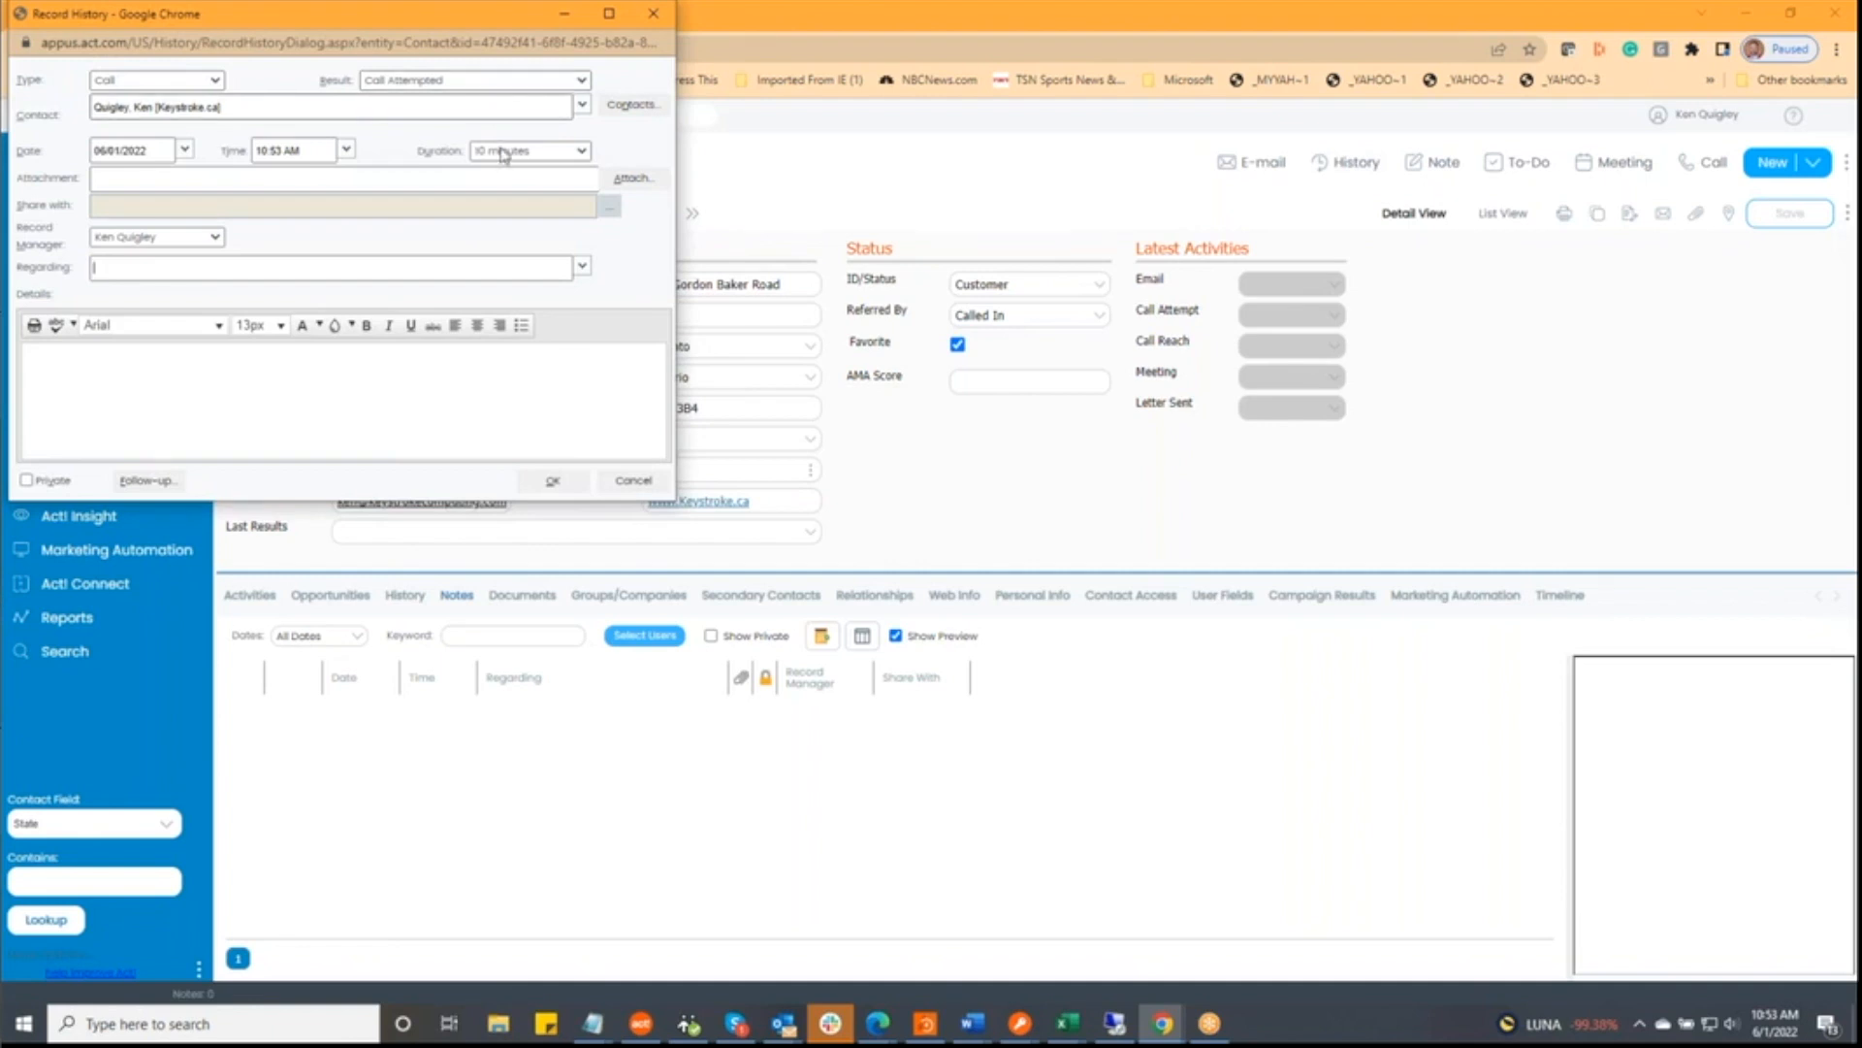
click(583, 81)
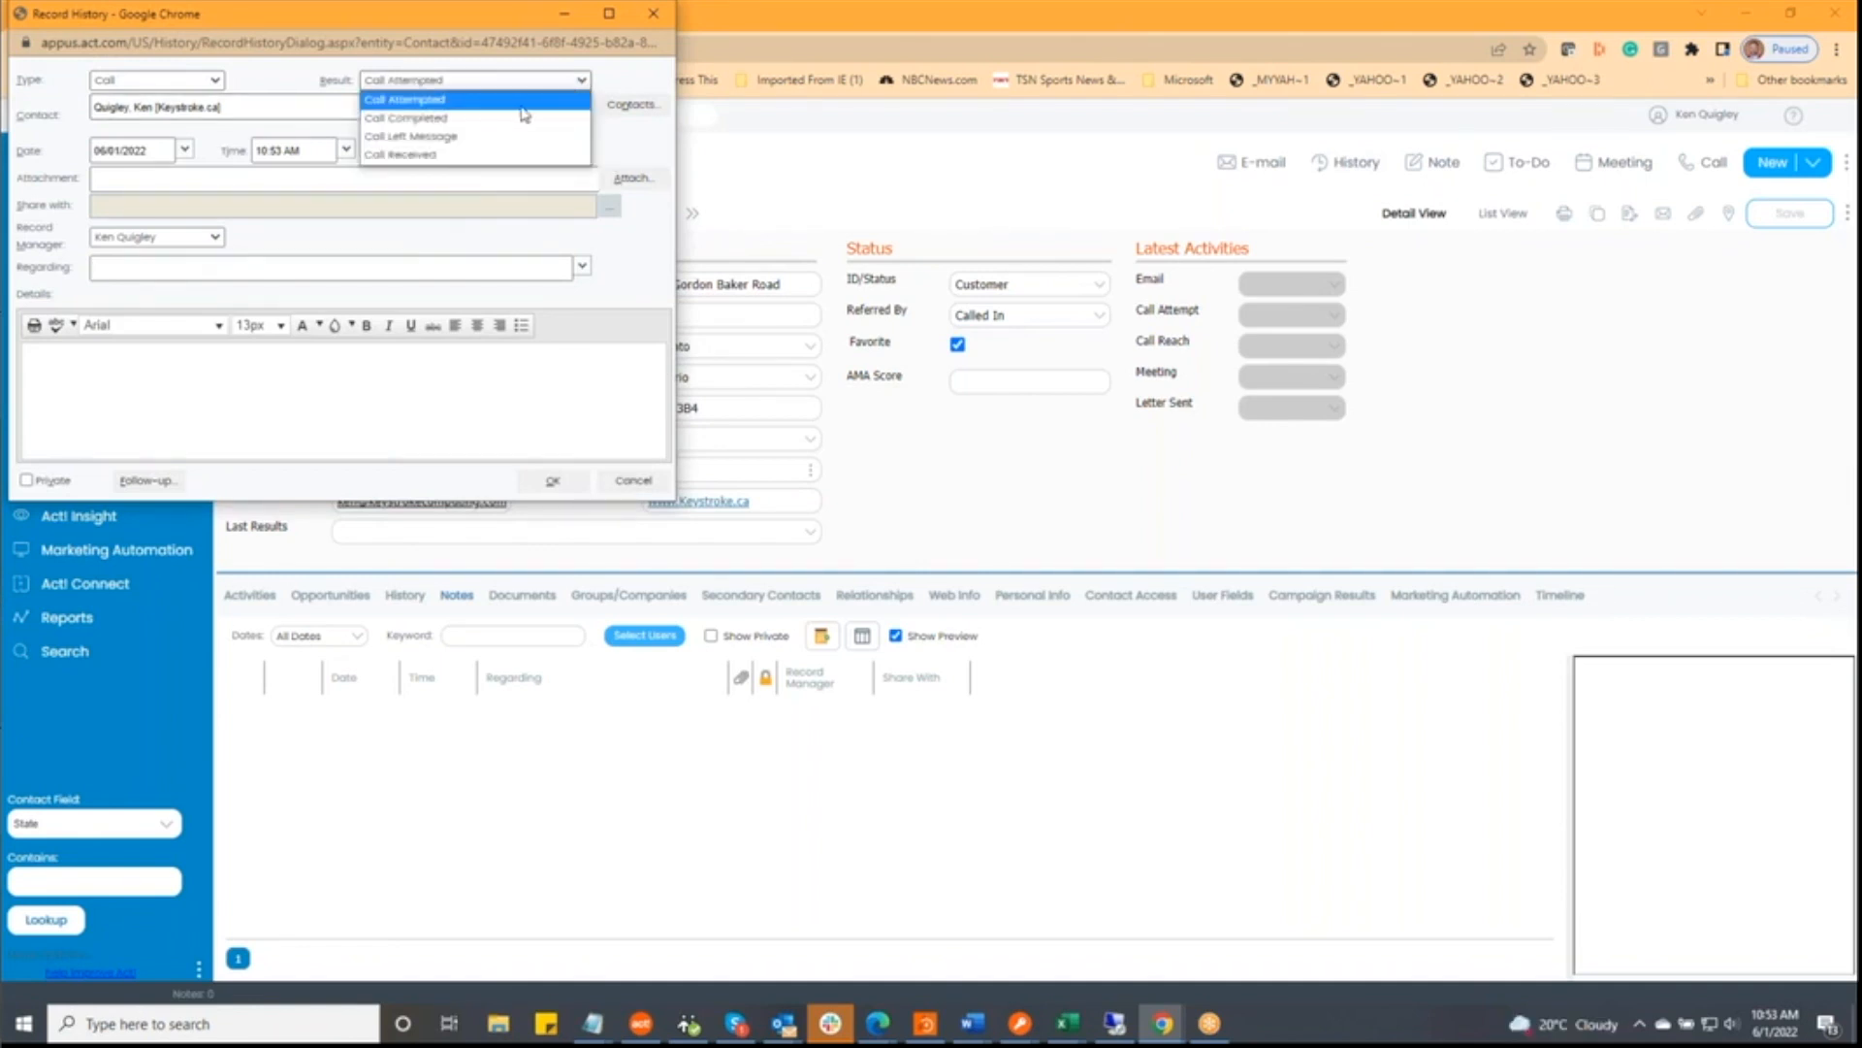
click(461, 154)
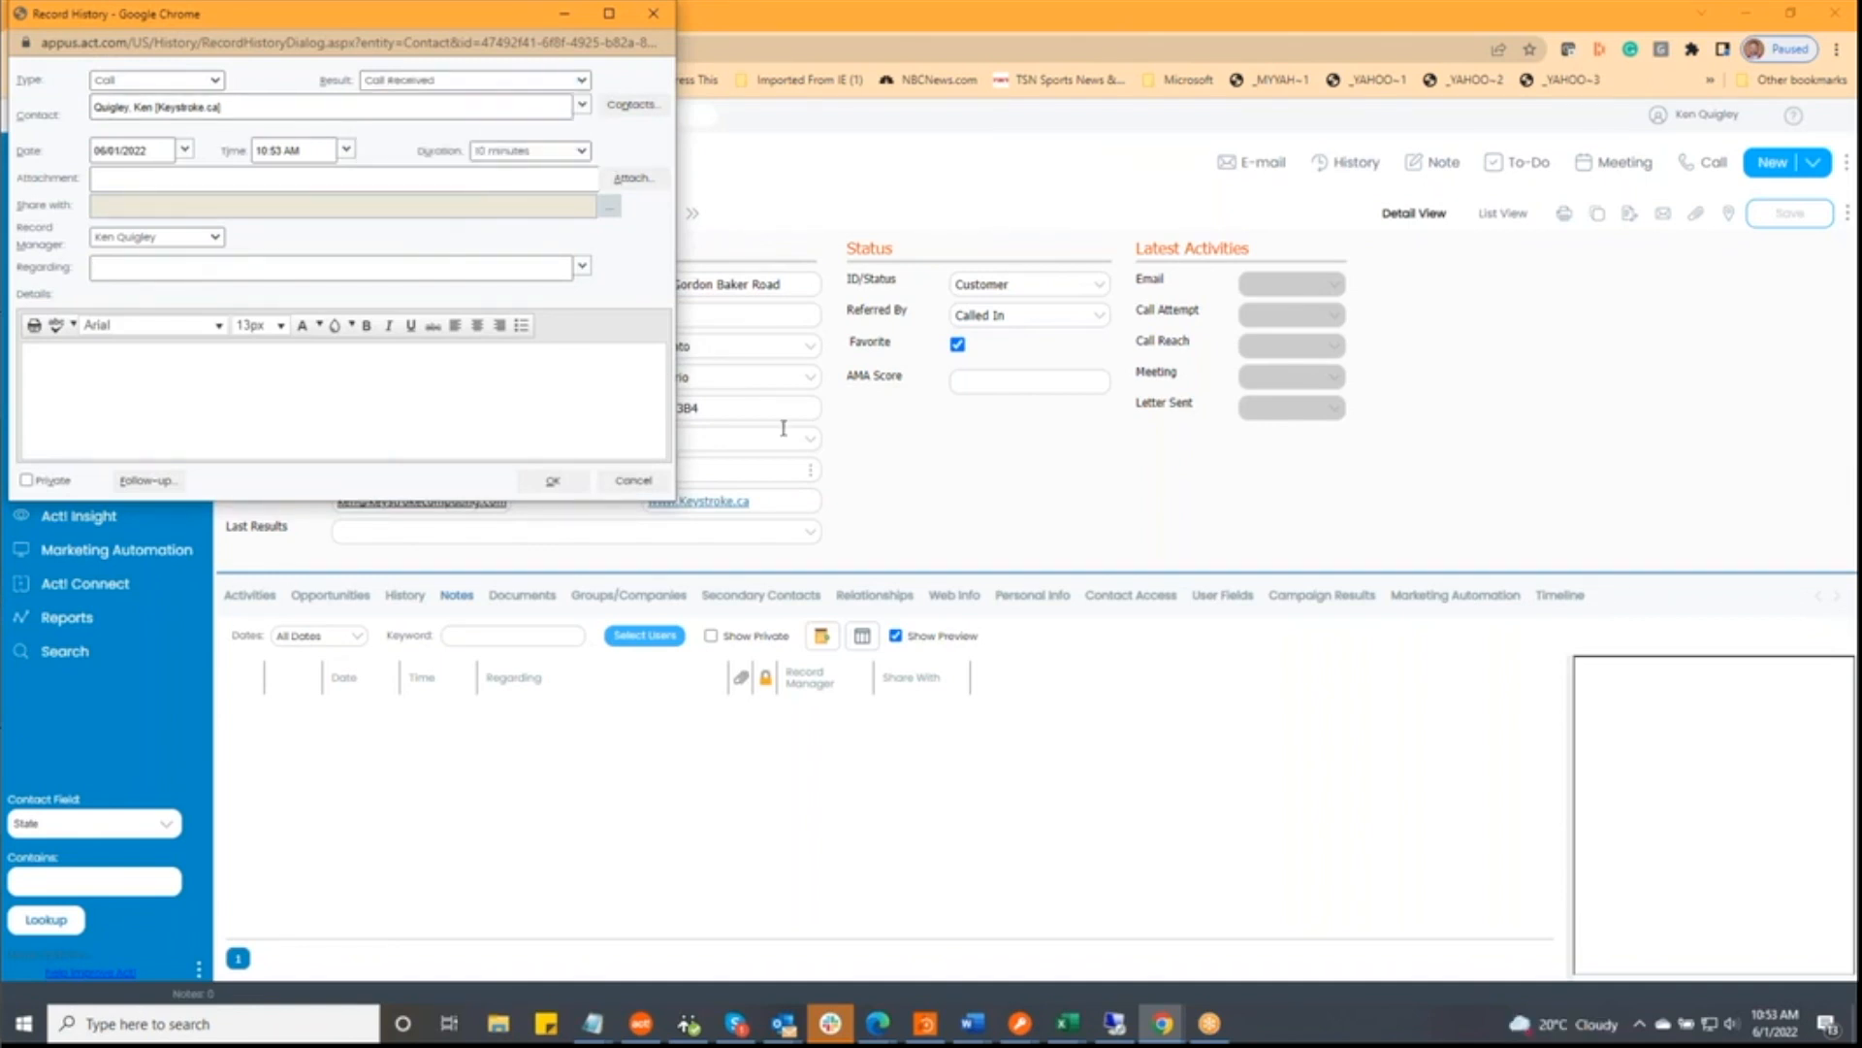
click(629, 482)
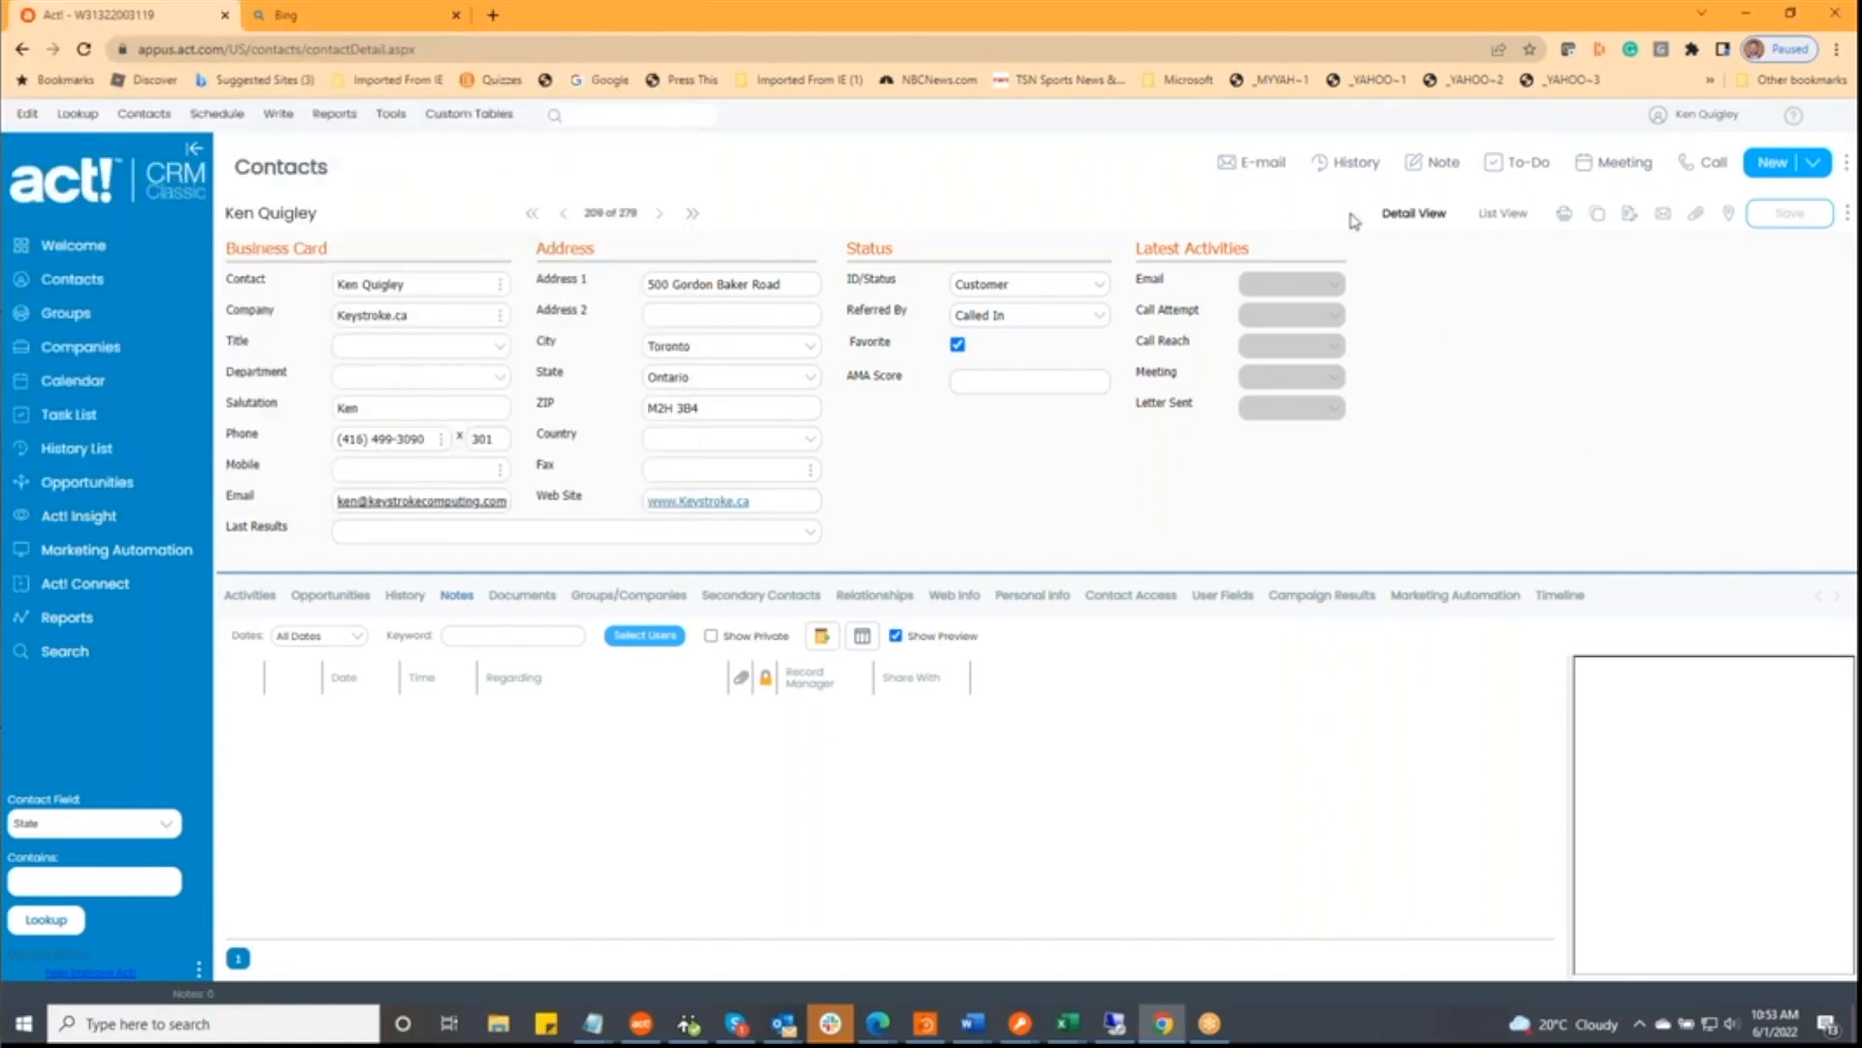
click(1421, 168)
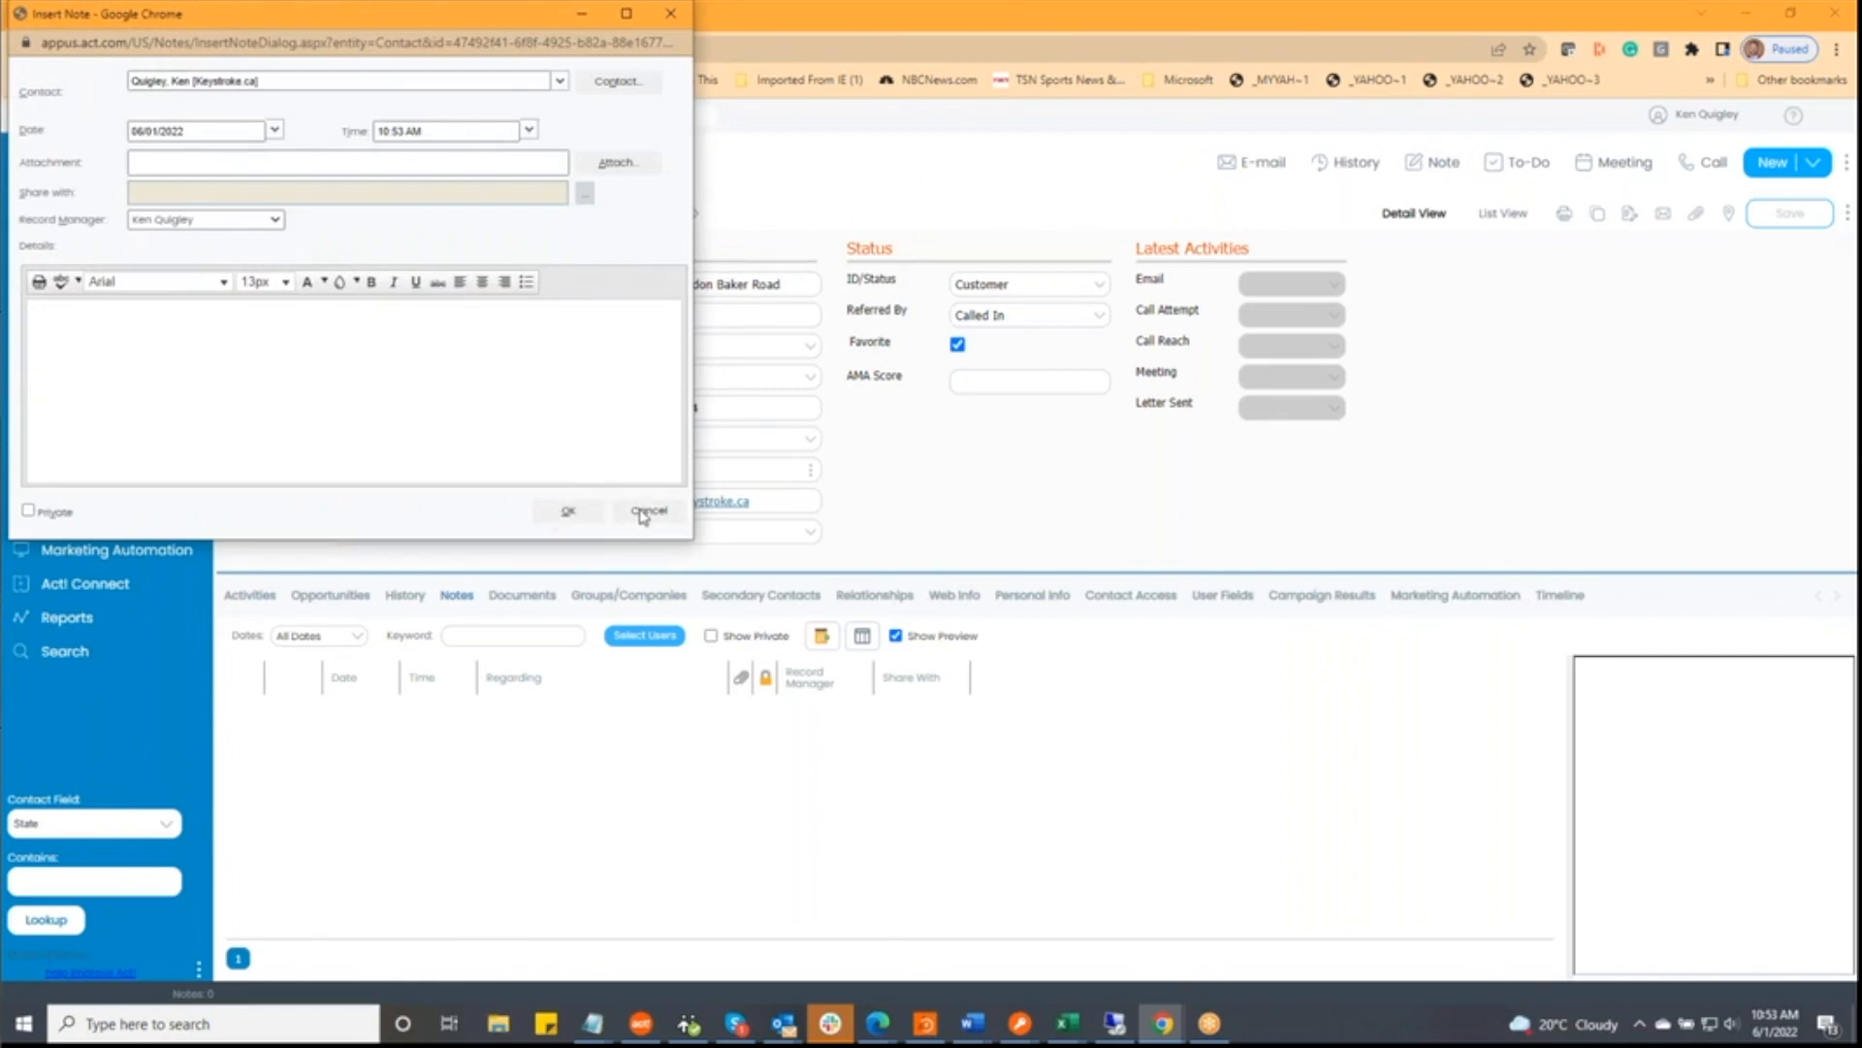
click(644, 513)
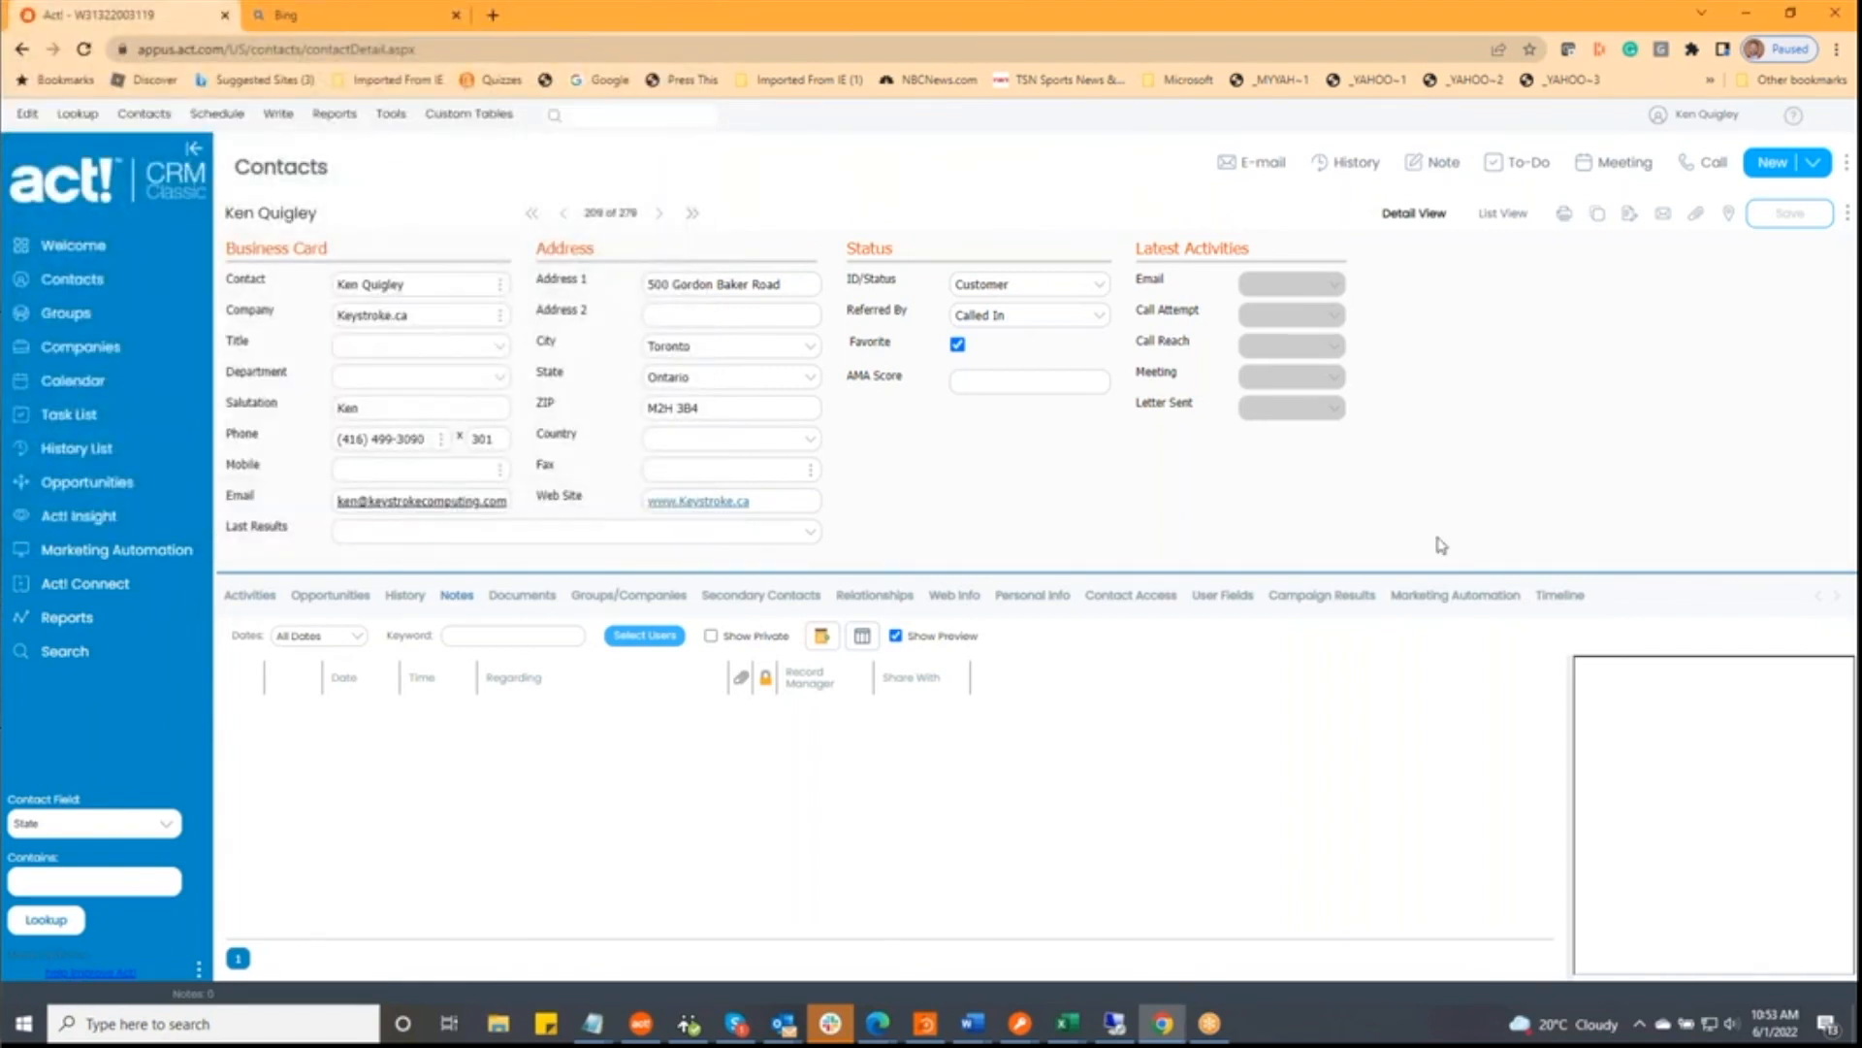
- Review the contact's Documents, Groups/Companies, Secondary Contacts and Relationships
click(537, 604)
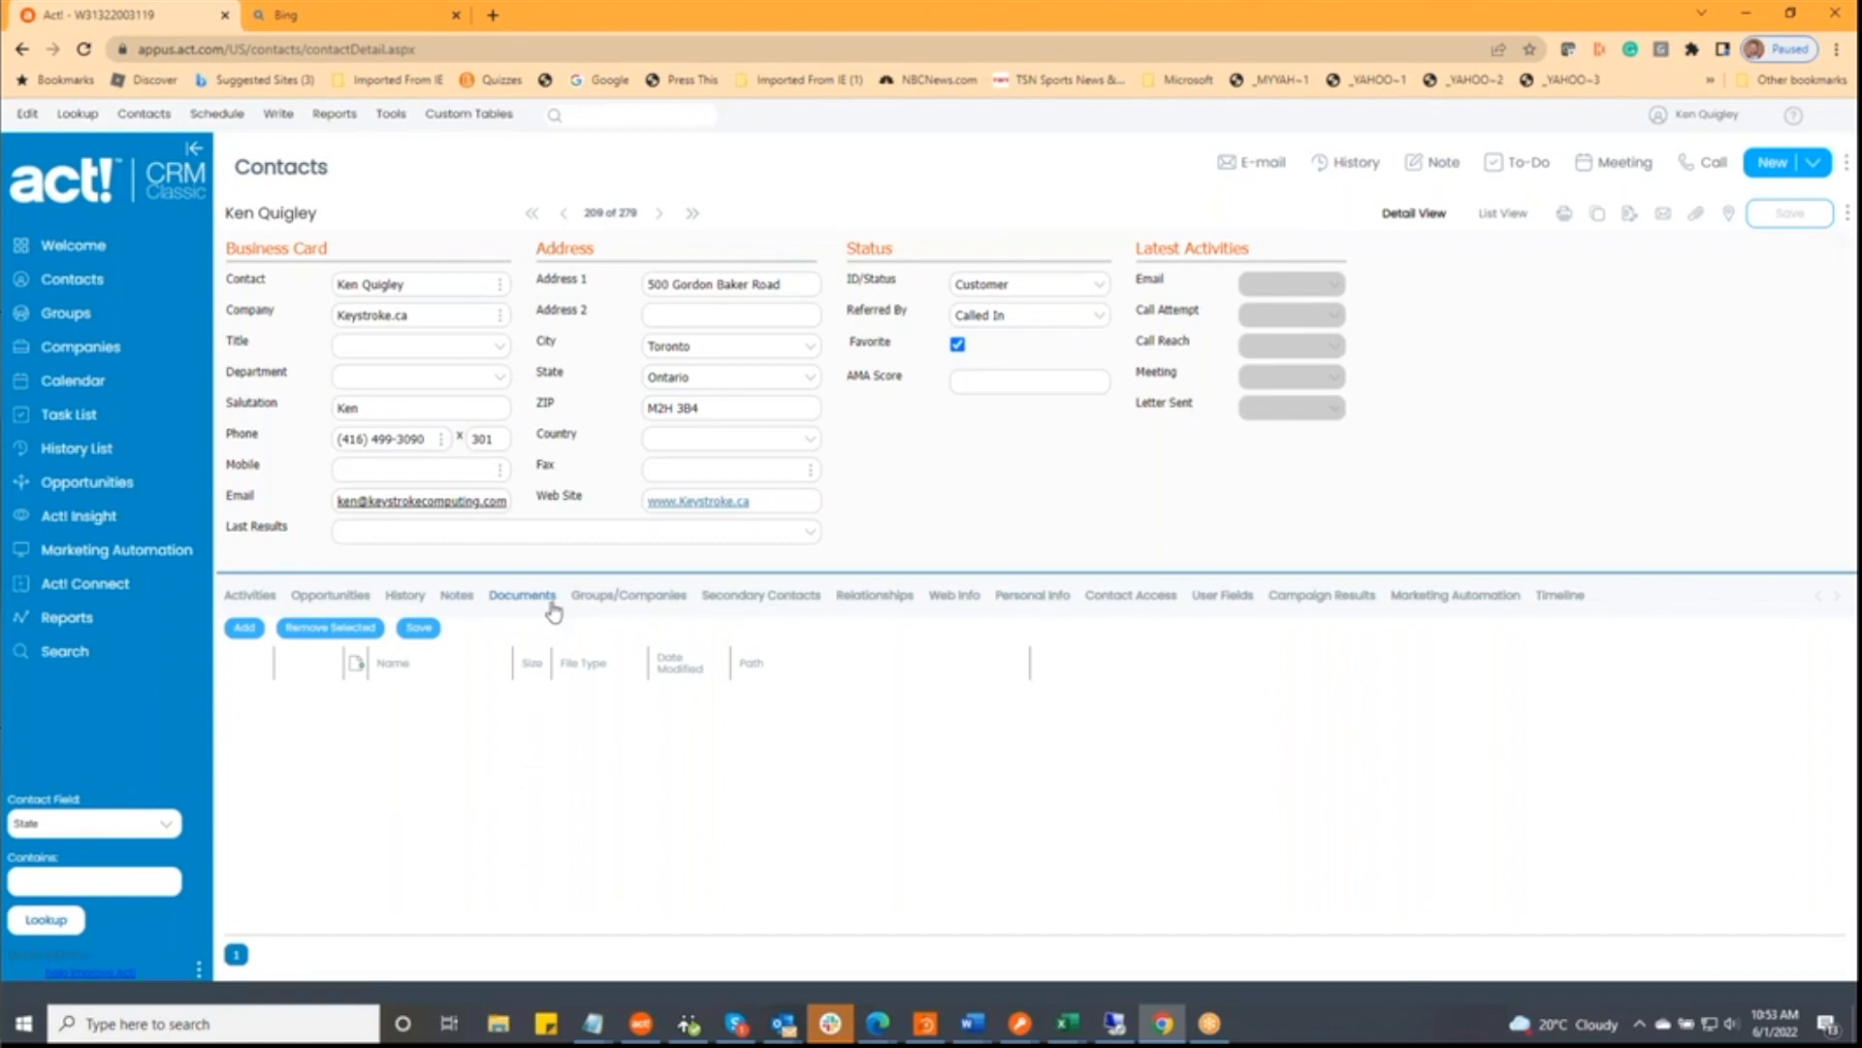
click(631, 597)
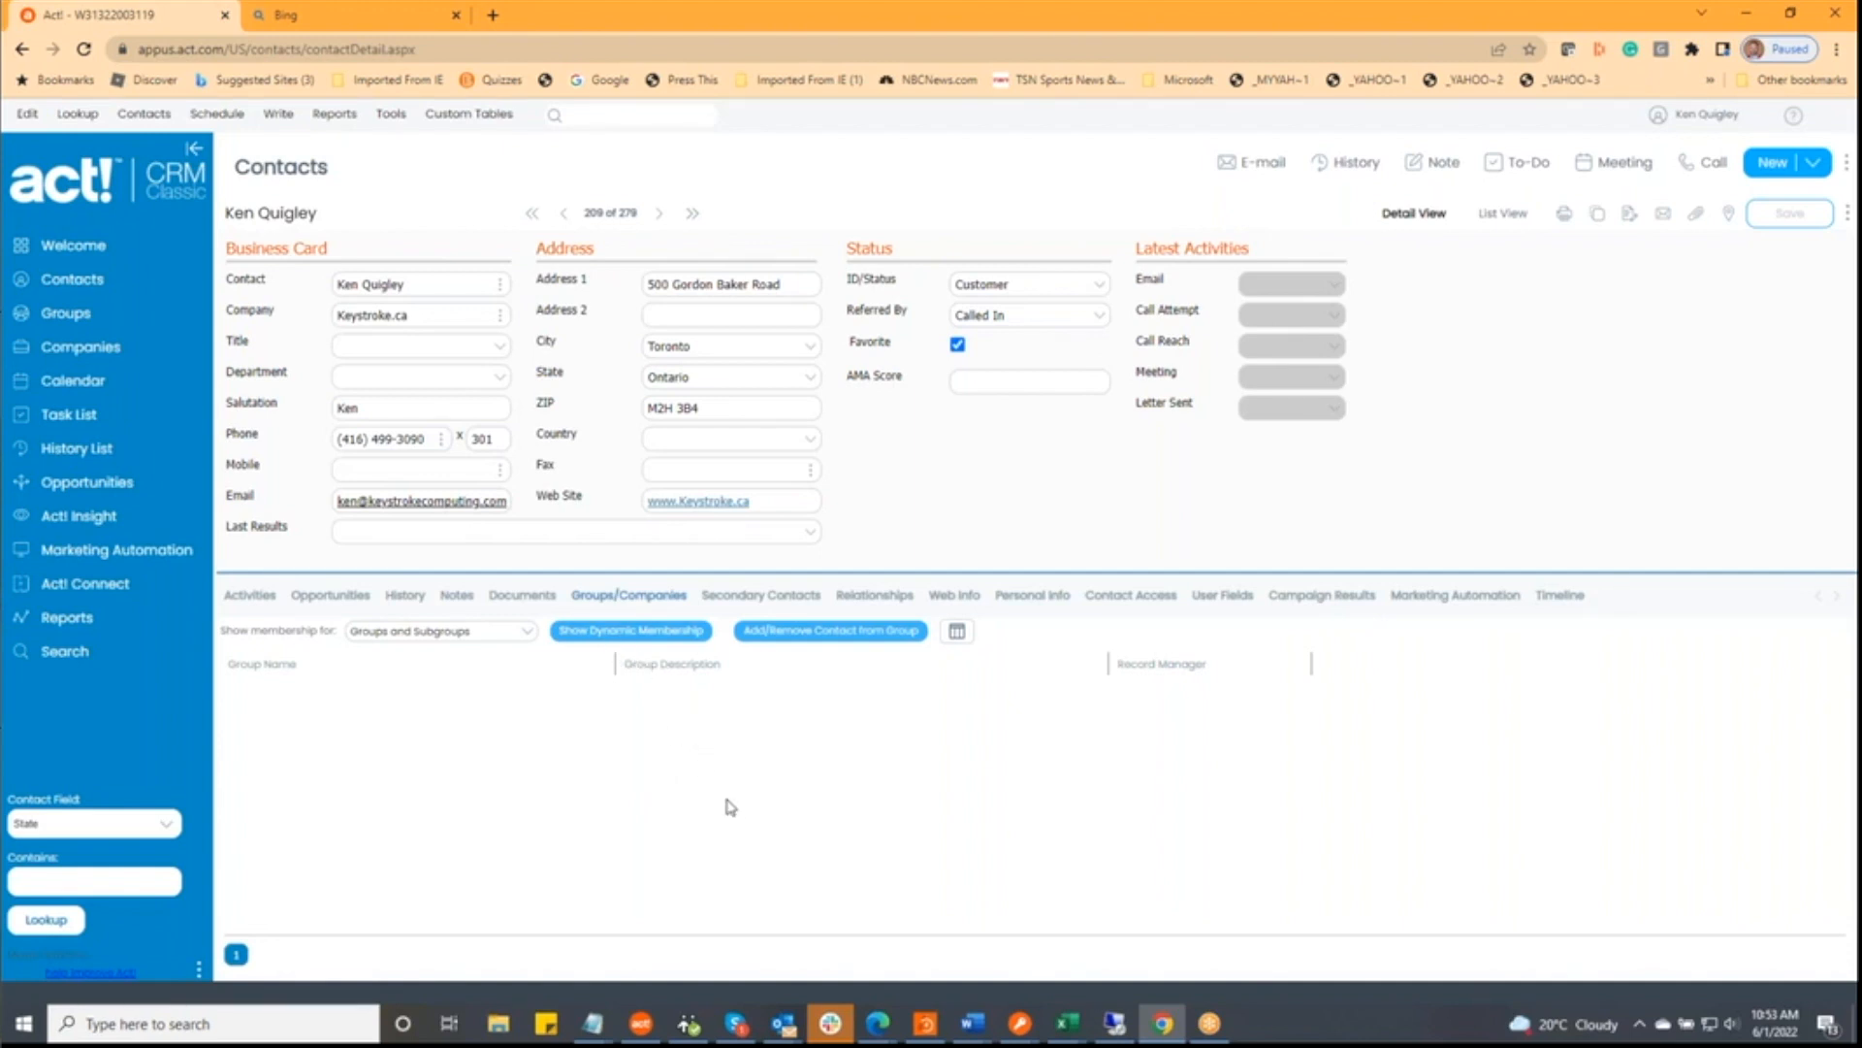
click(749, 598)
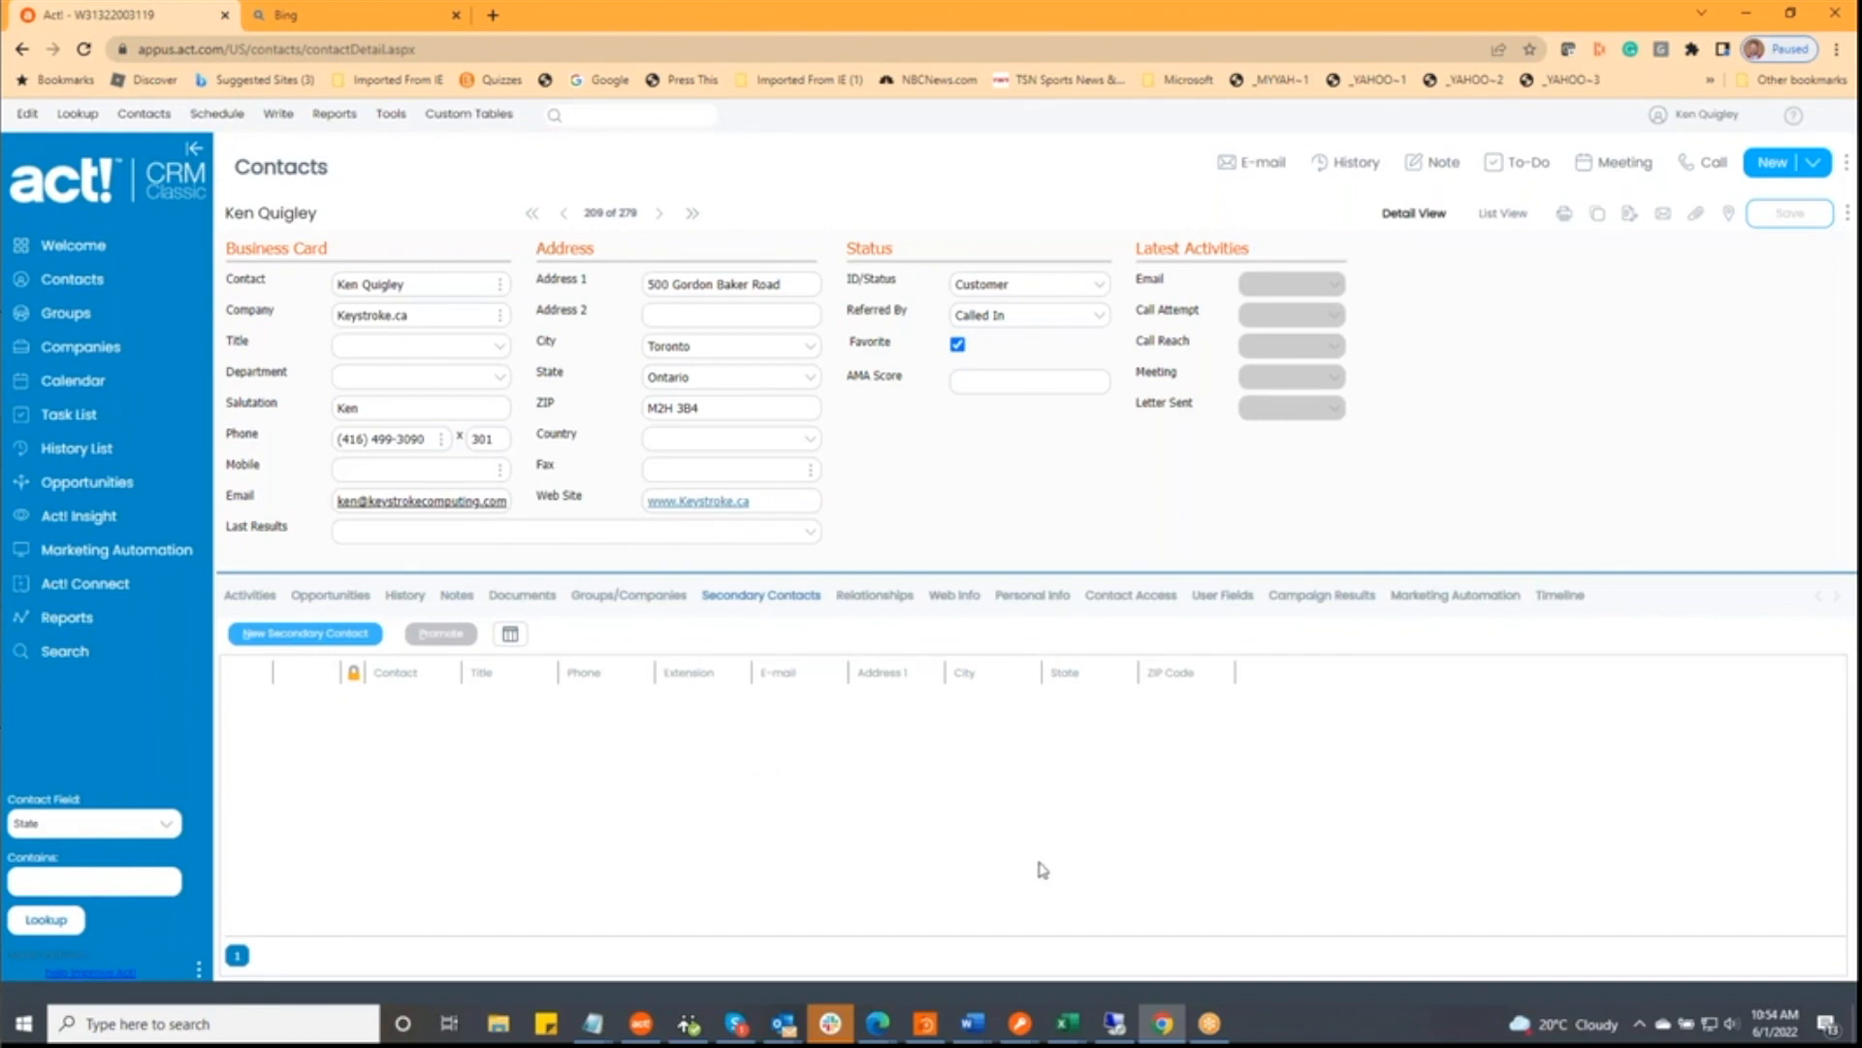
click(883, 606)
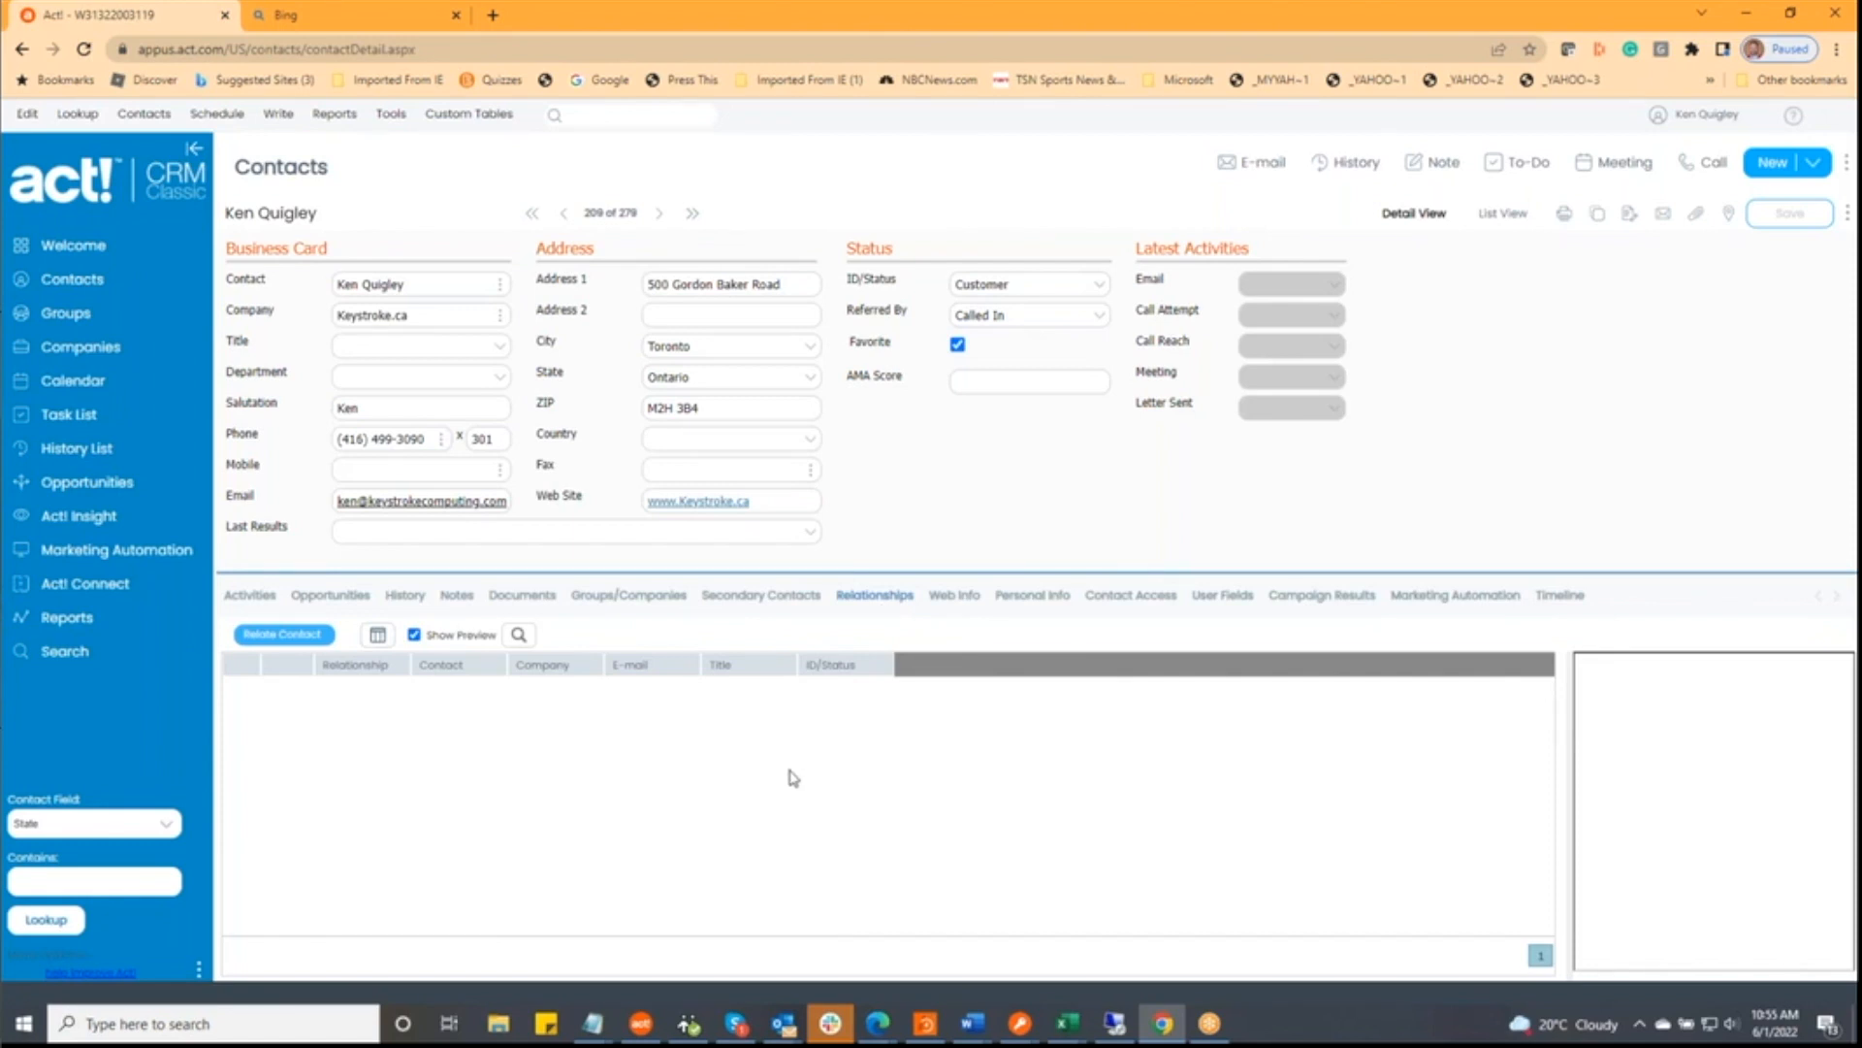
- Use the contact's Web Info links to view the Facebook search and the contact's website, returning to Act! after each
click(957, 603)
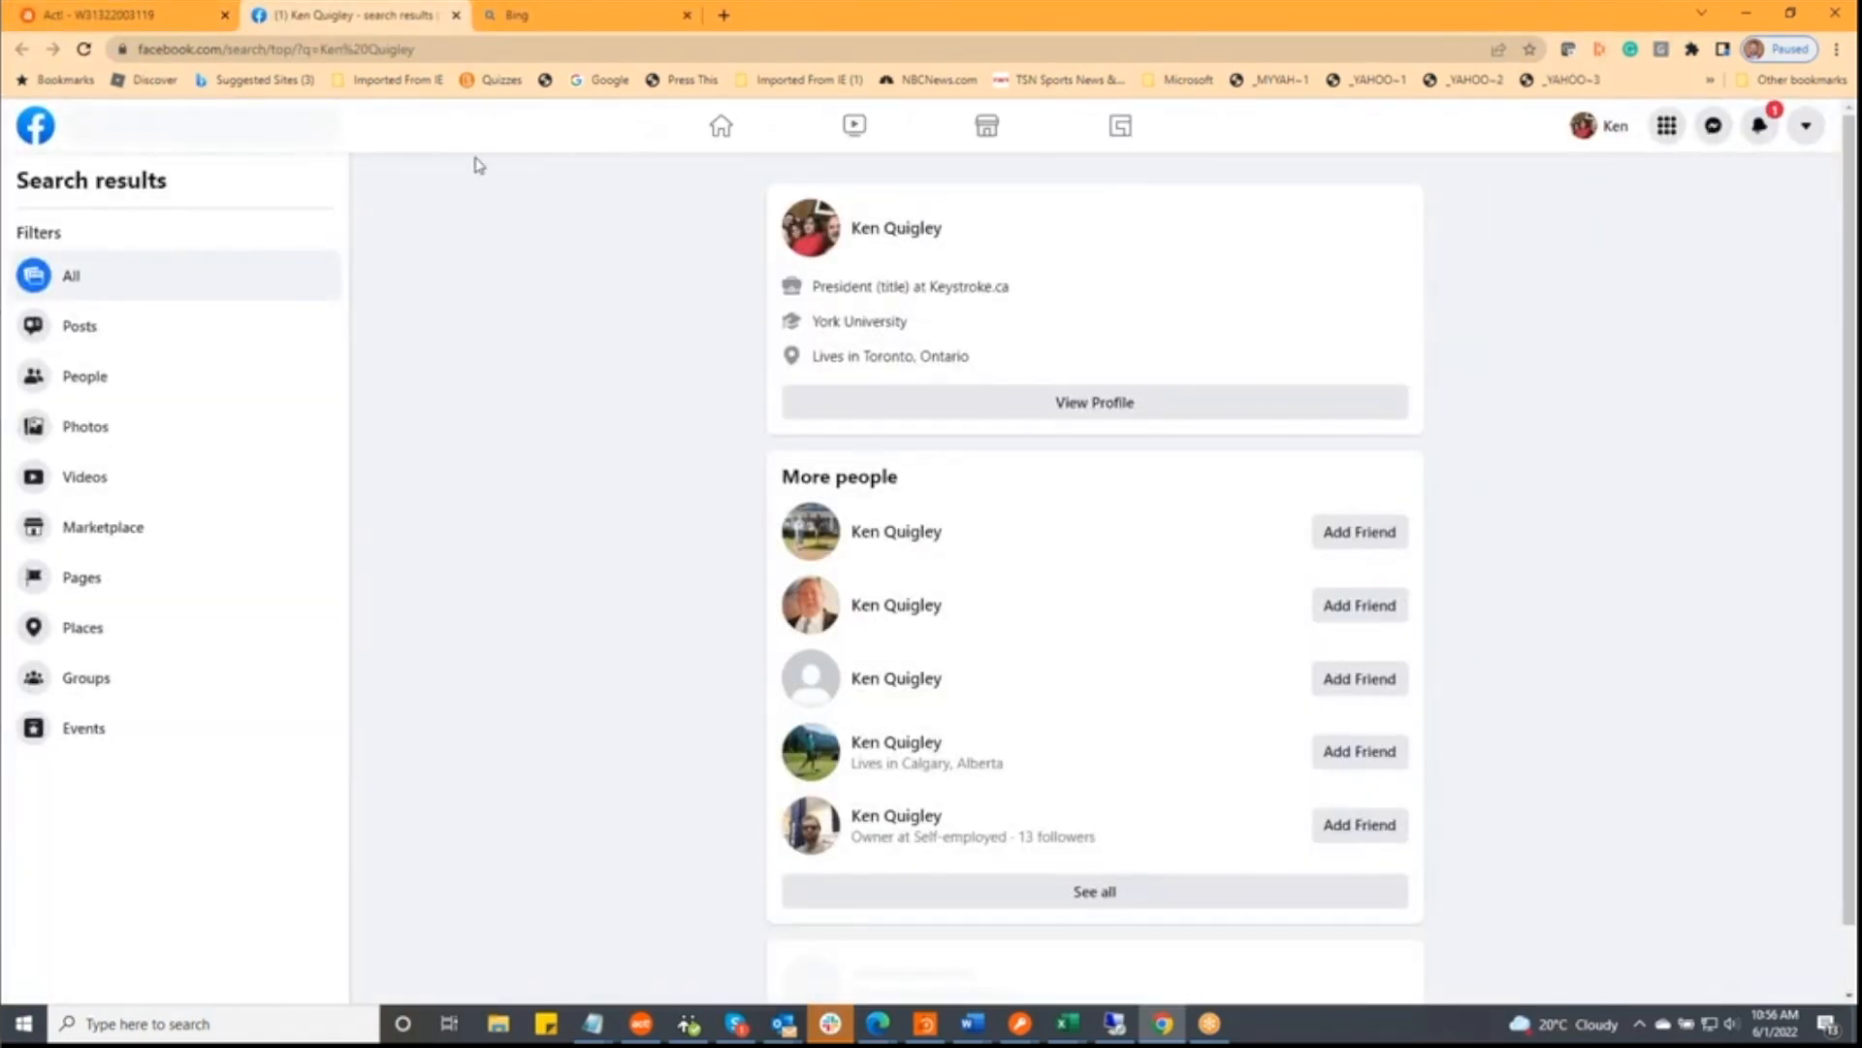
click(189, 25)
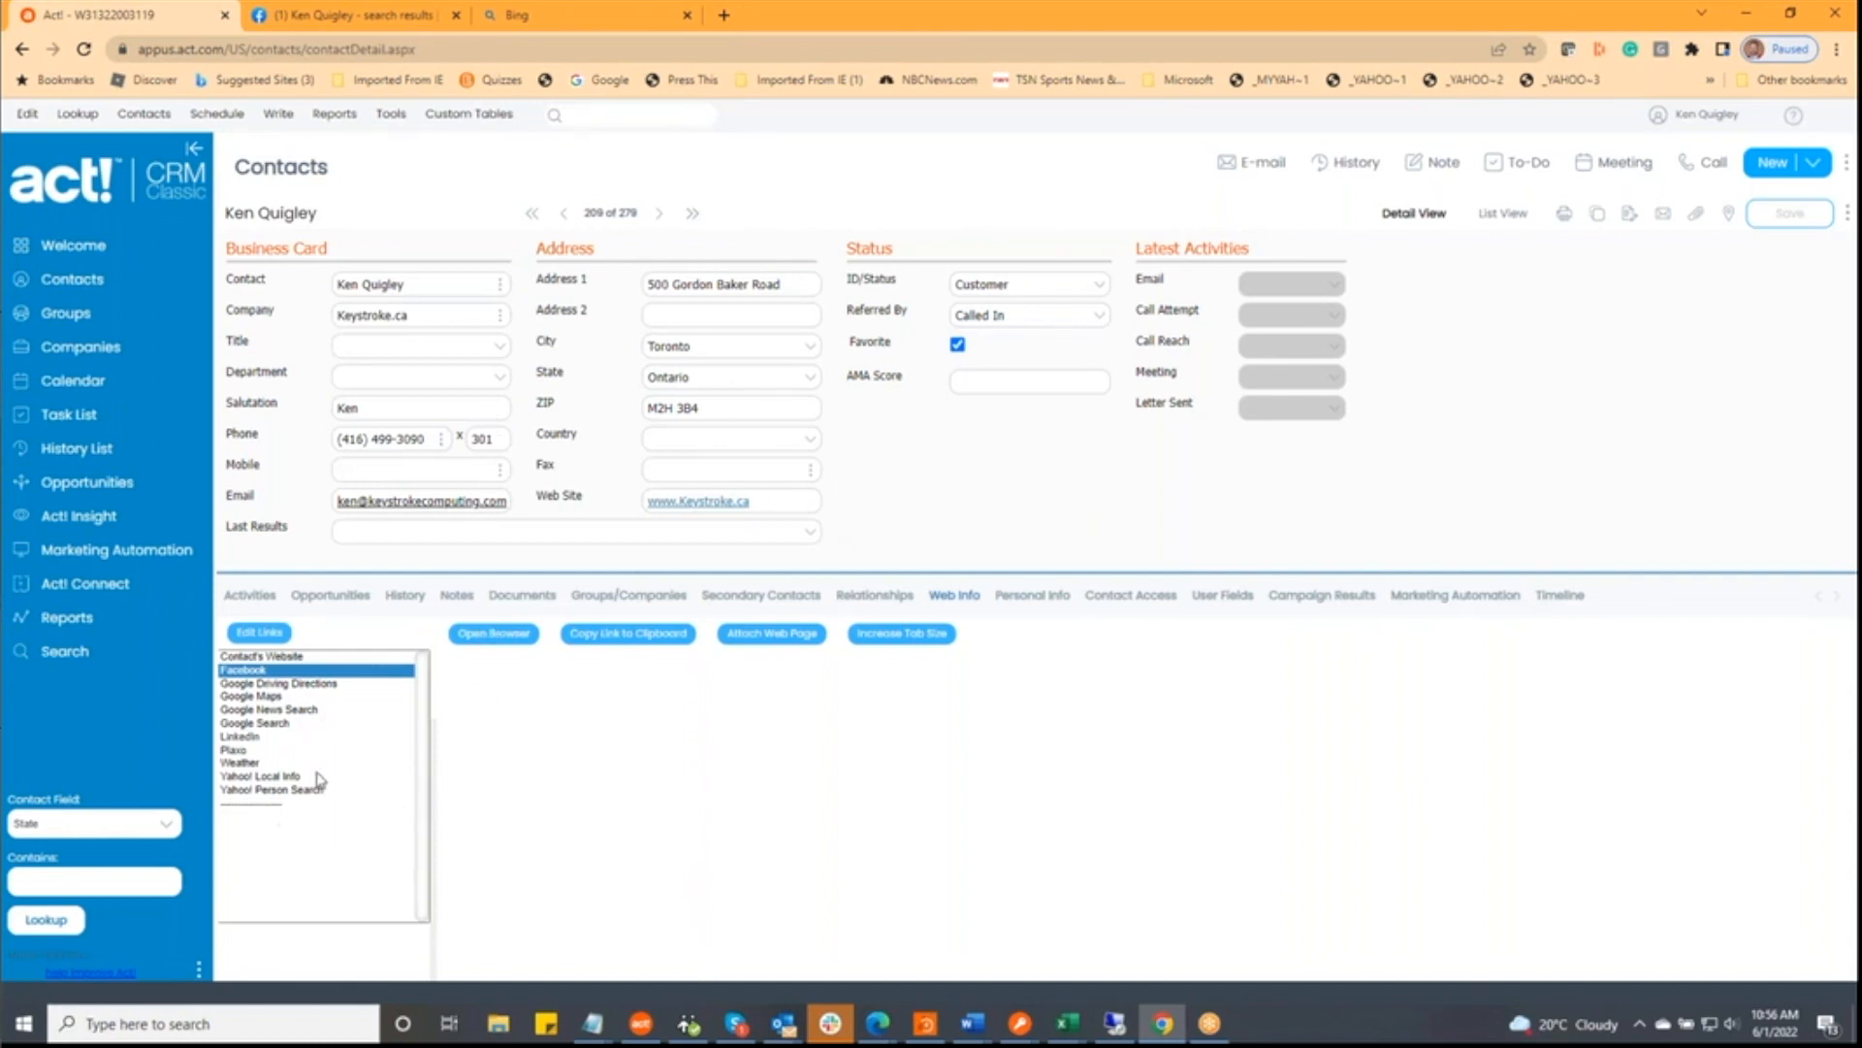
click(281, 658)
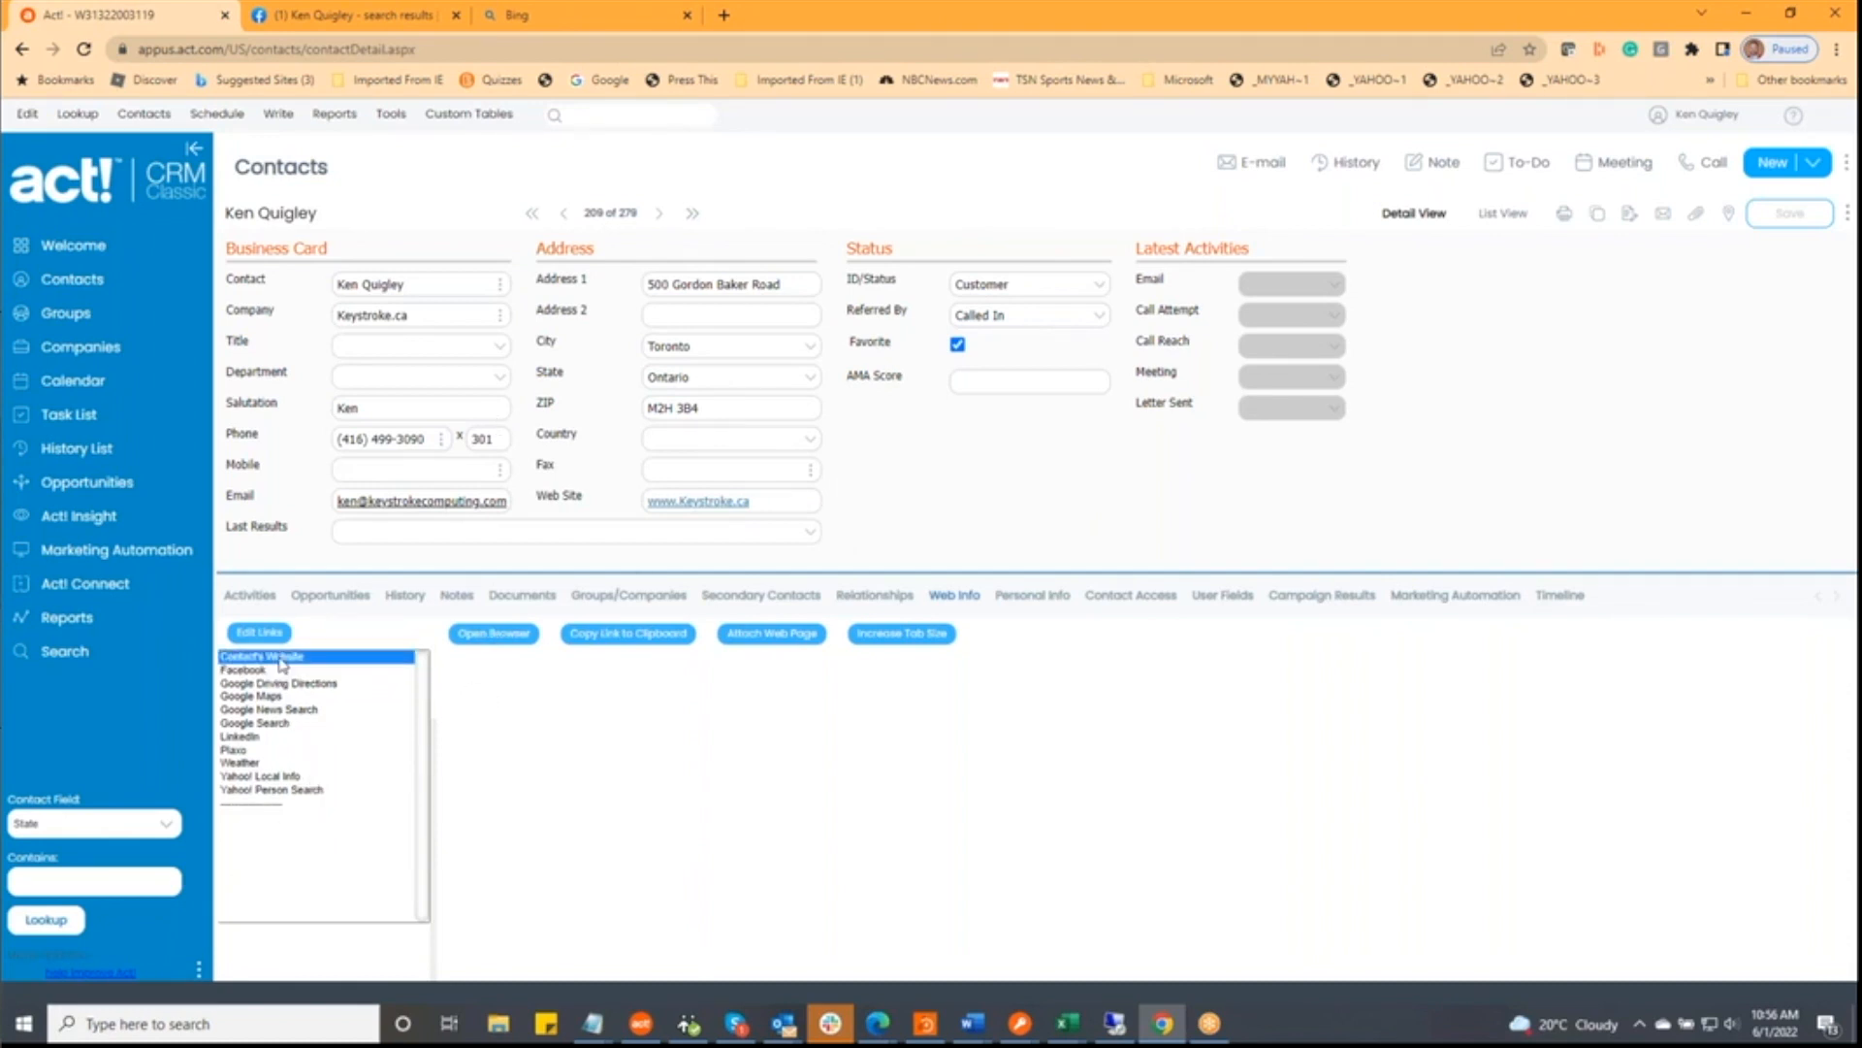
double_click(281, 659)
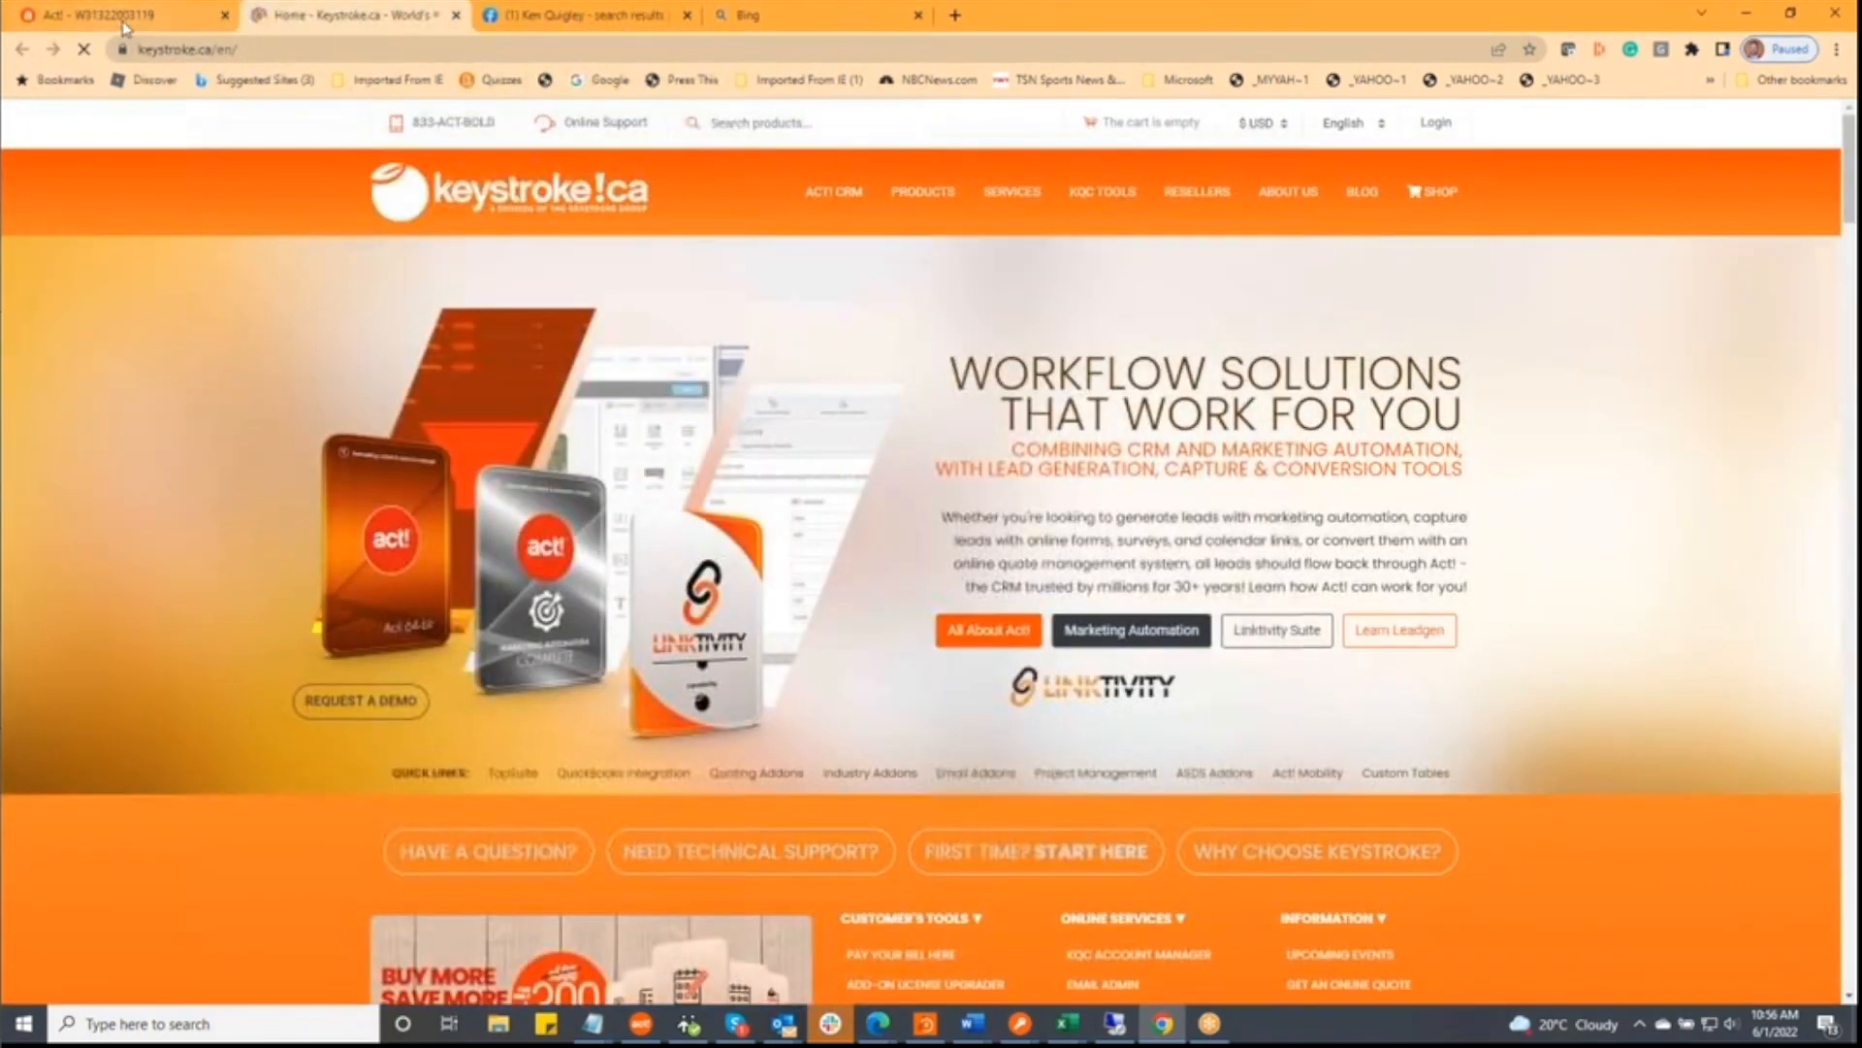
click(123, 23)
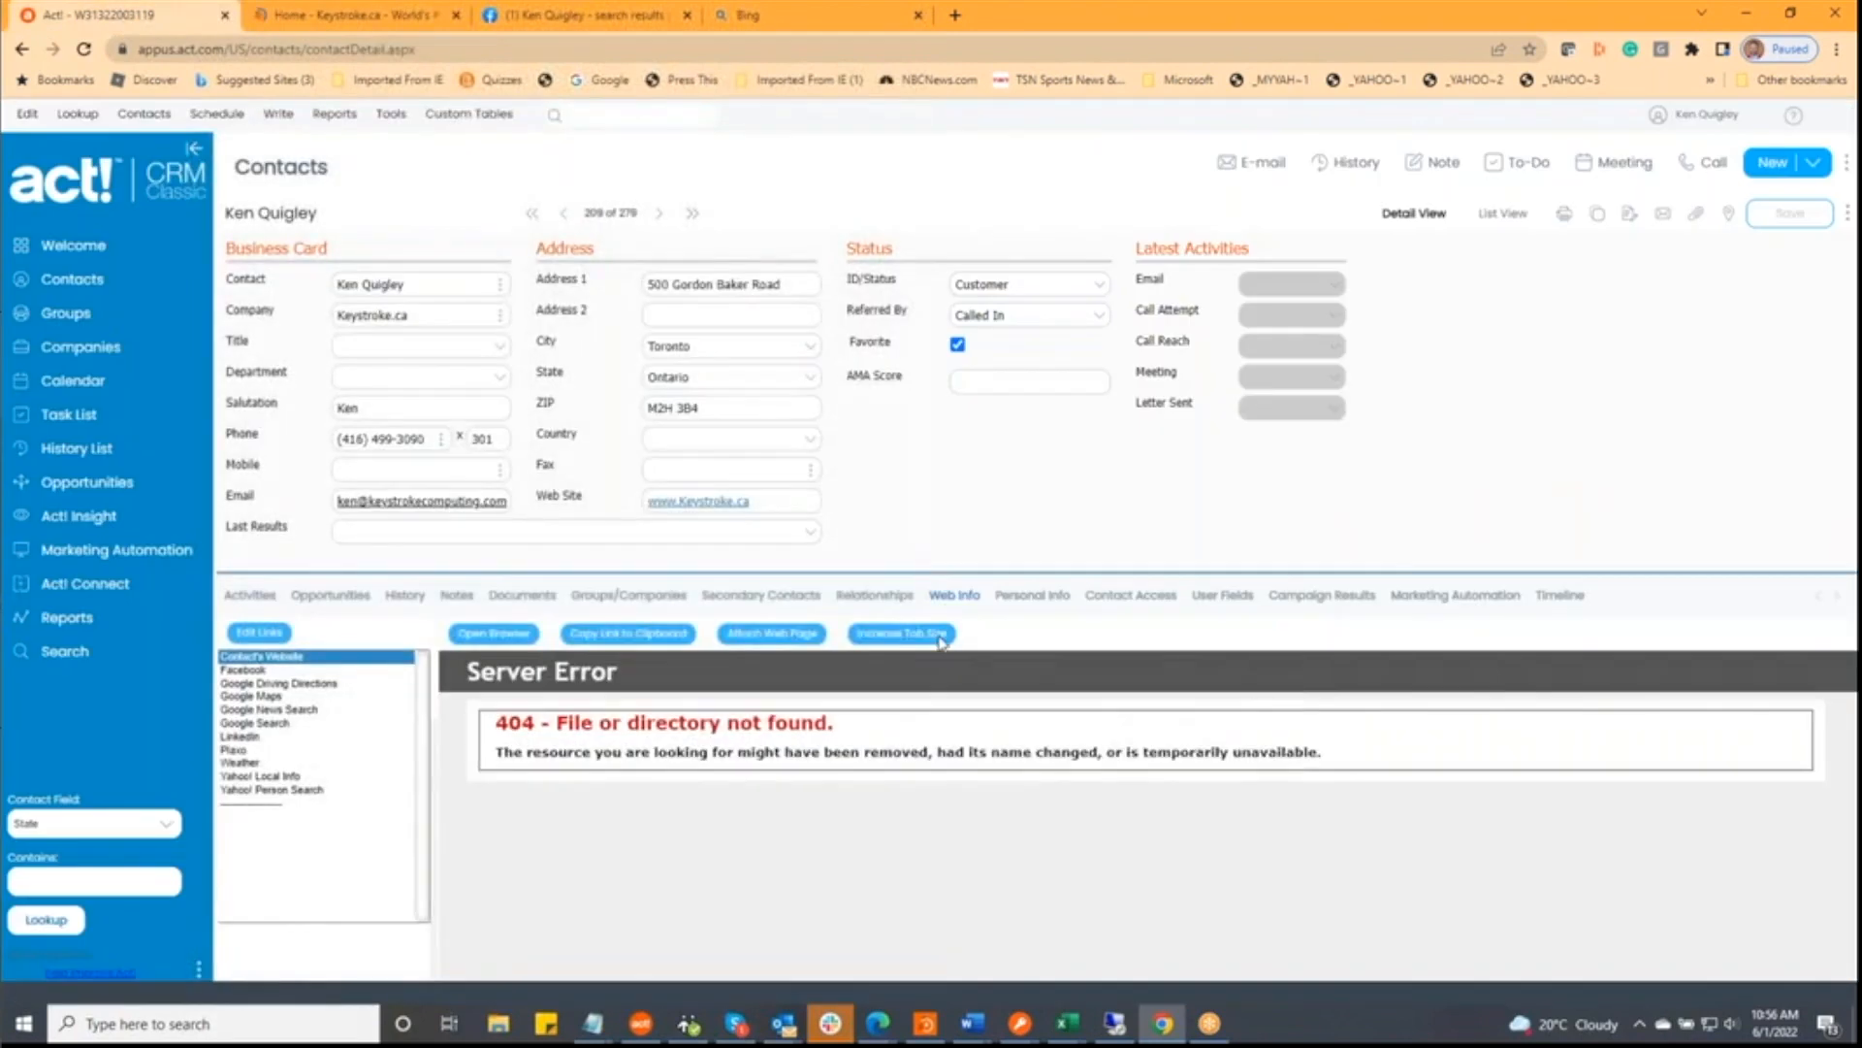
- View the contact's LinkedIn and Google Driving Directions links from Web Info, closing the LinkedIn page and returning to Act!
click(271, 737)
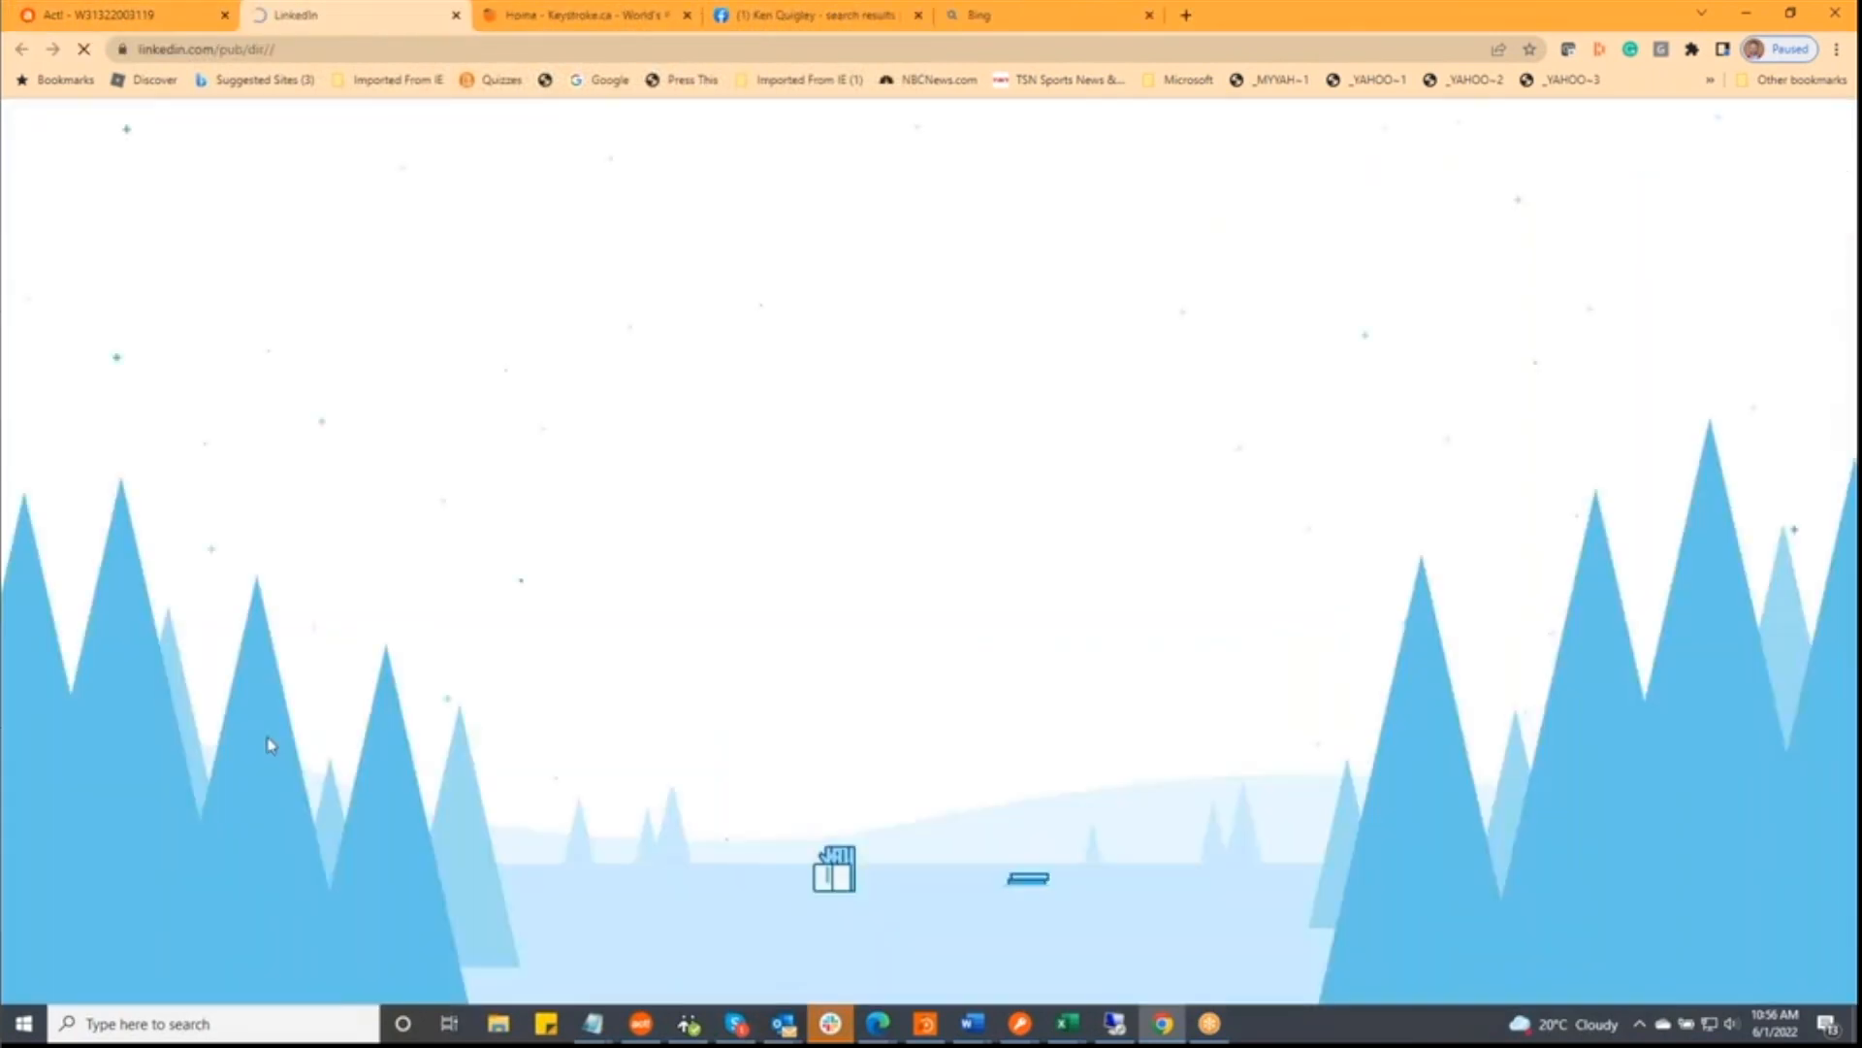
click(455, 14)
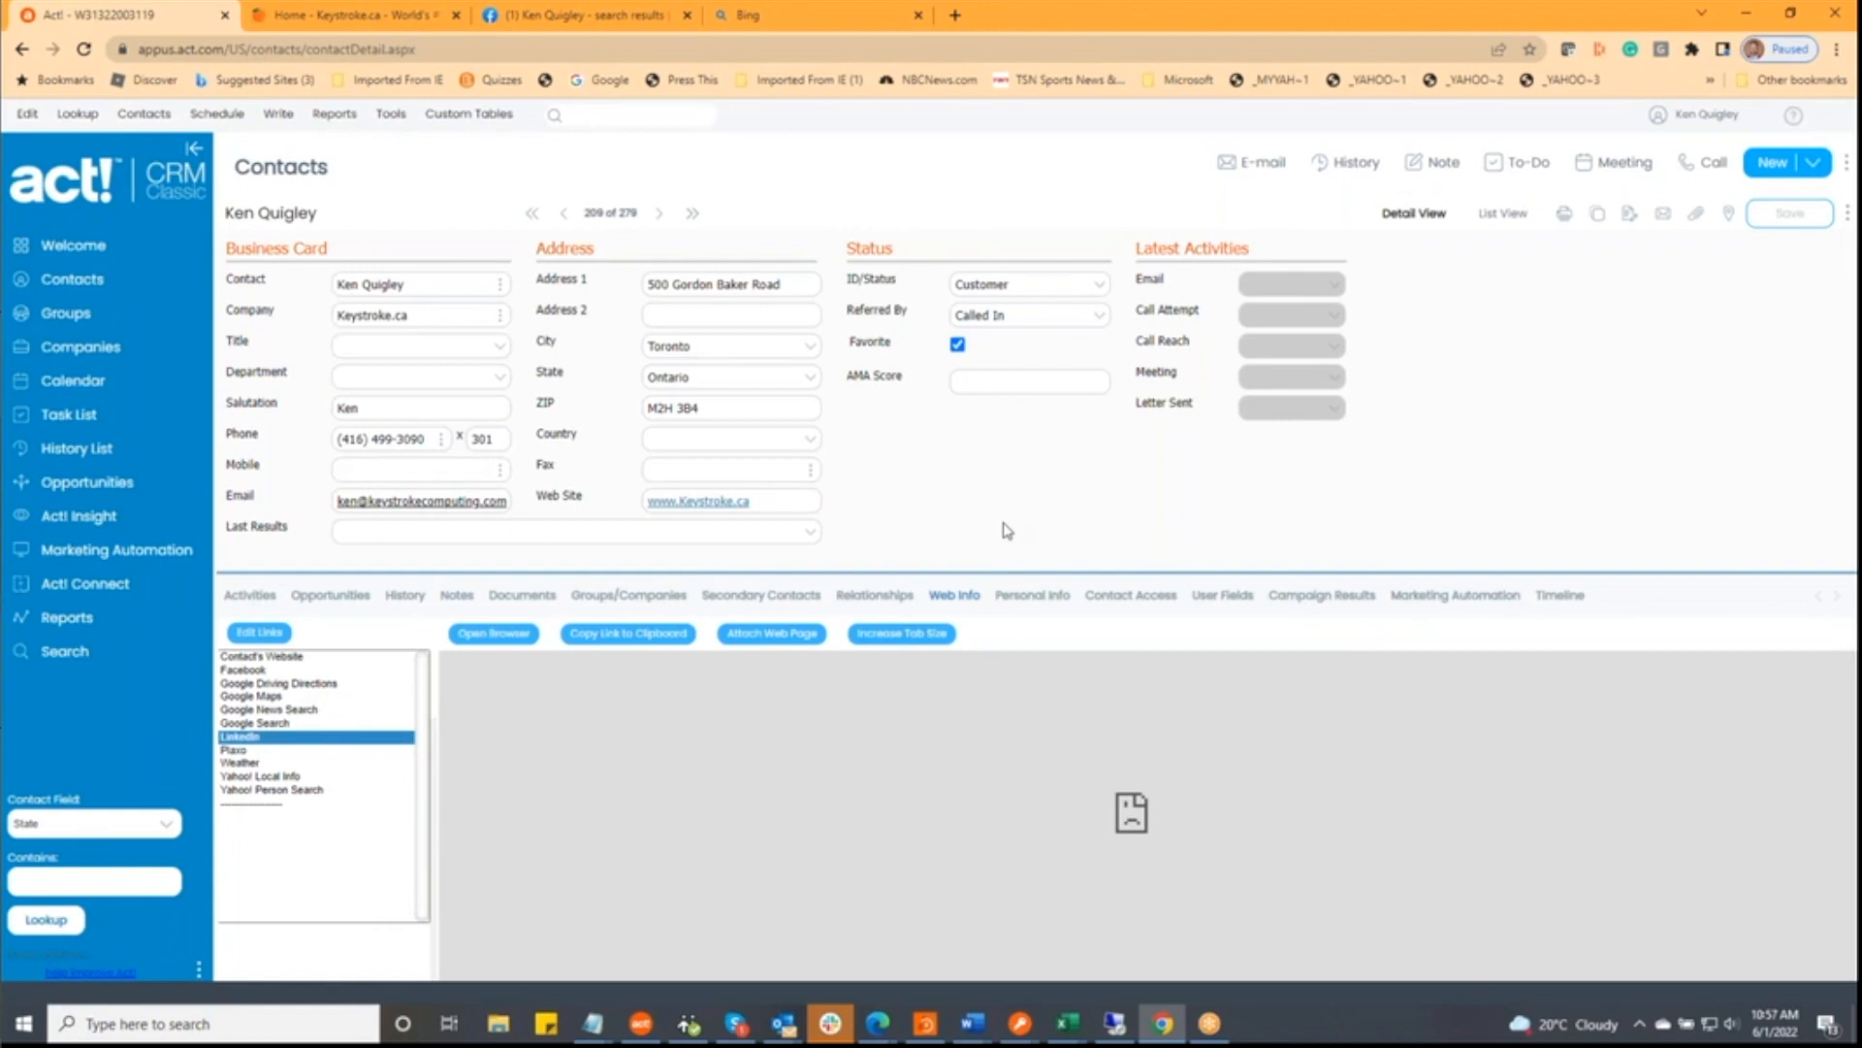
click(279, 686)
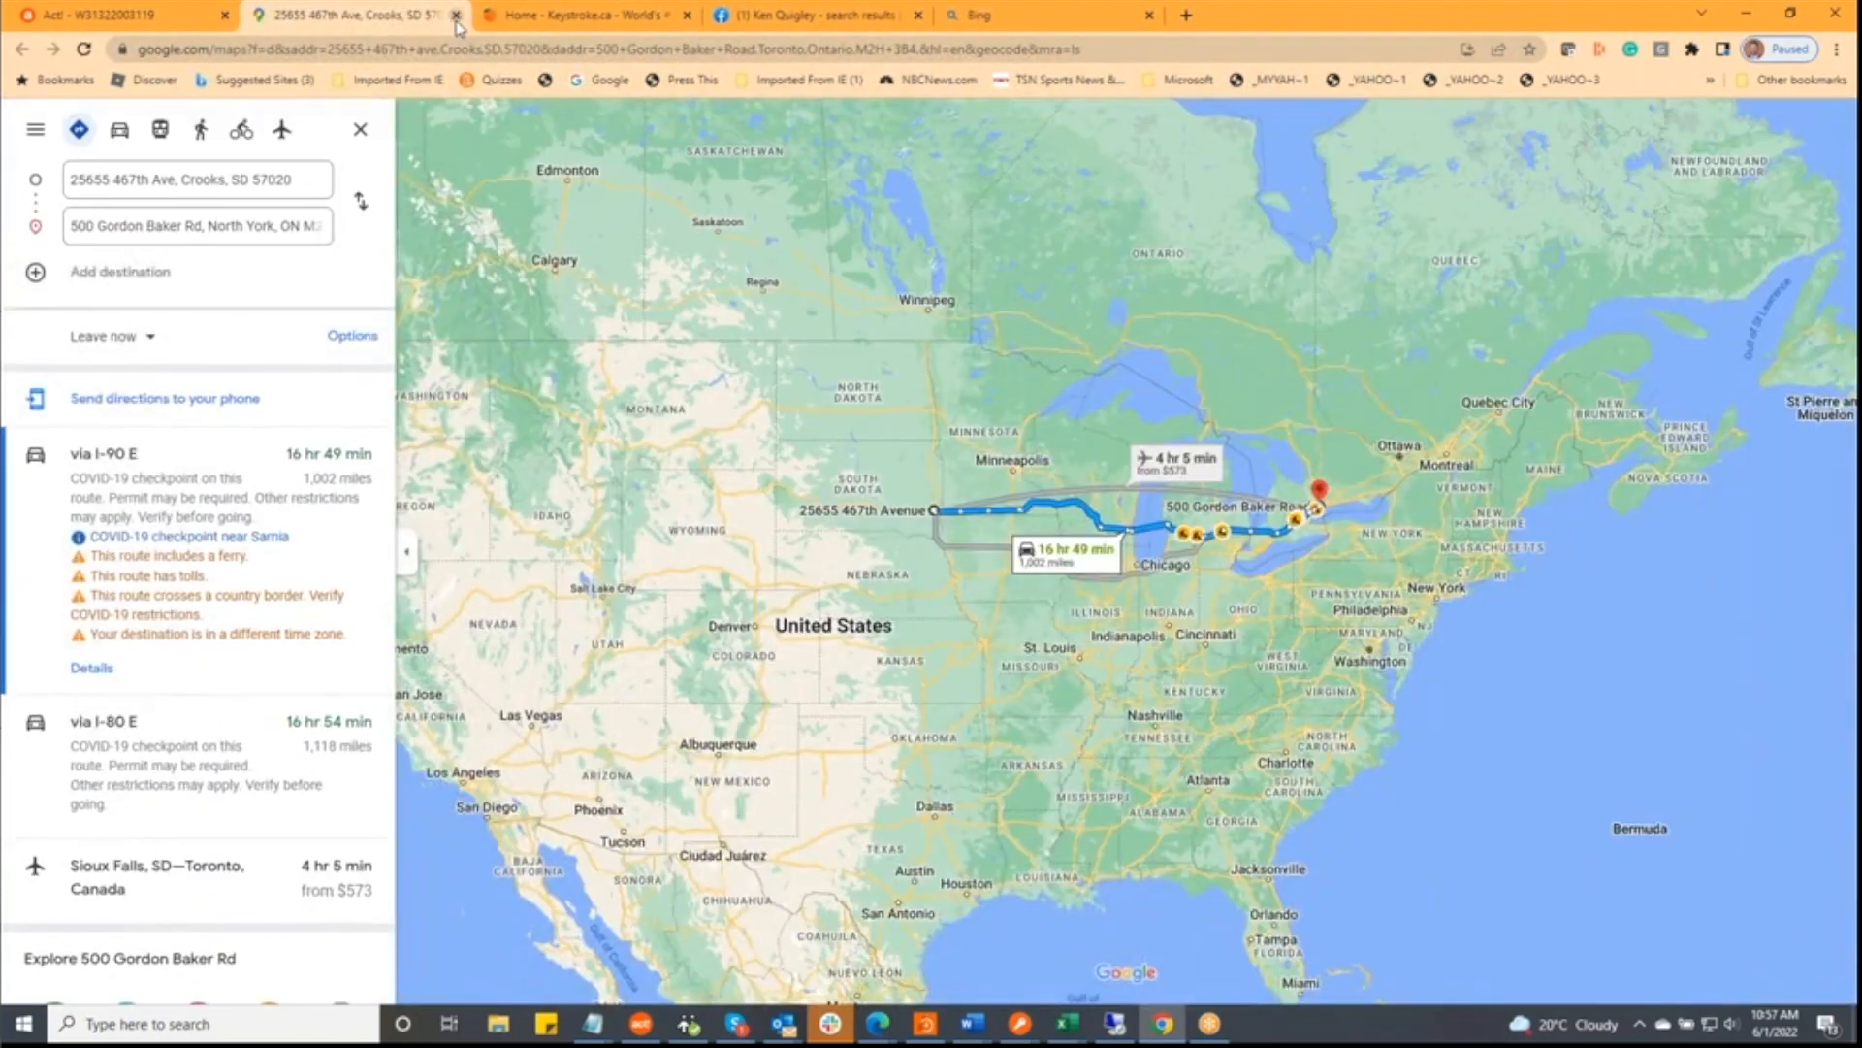
click(131, 16)
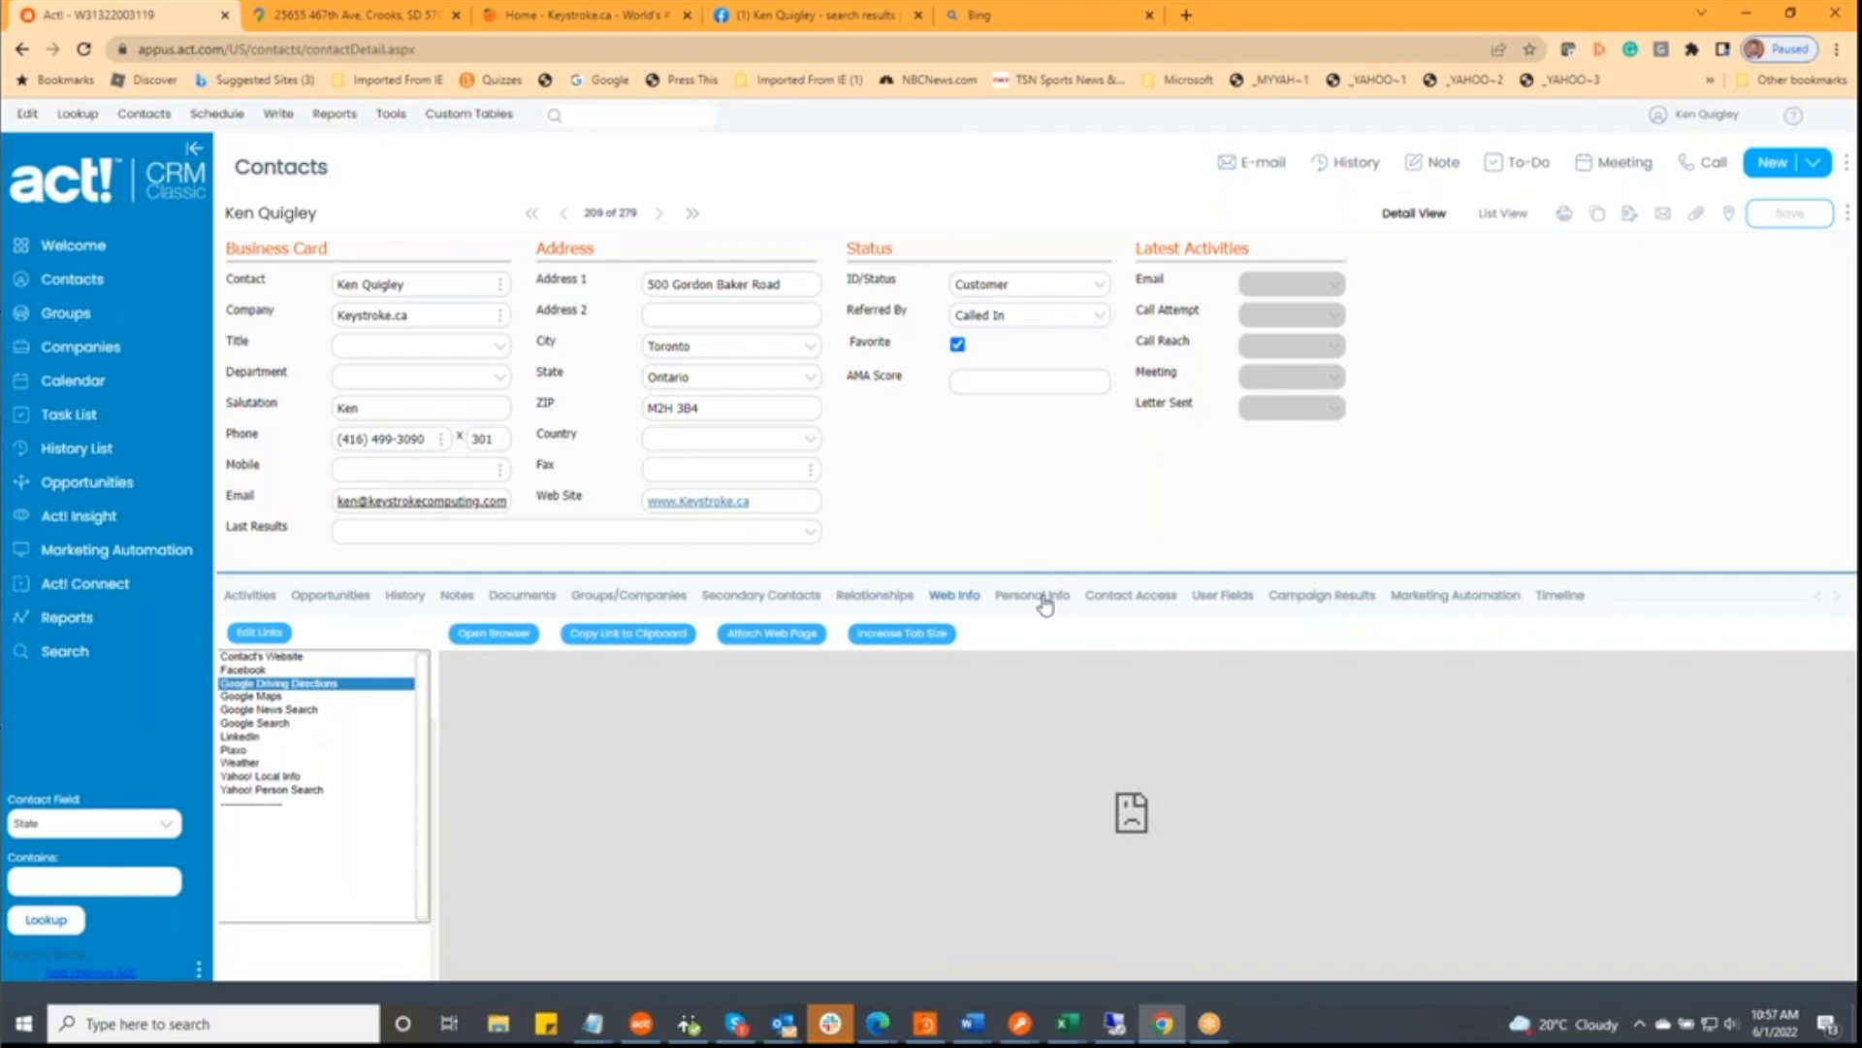
- Show the contact's Personal Info fields
click(1044, 605)
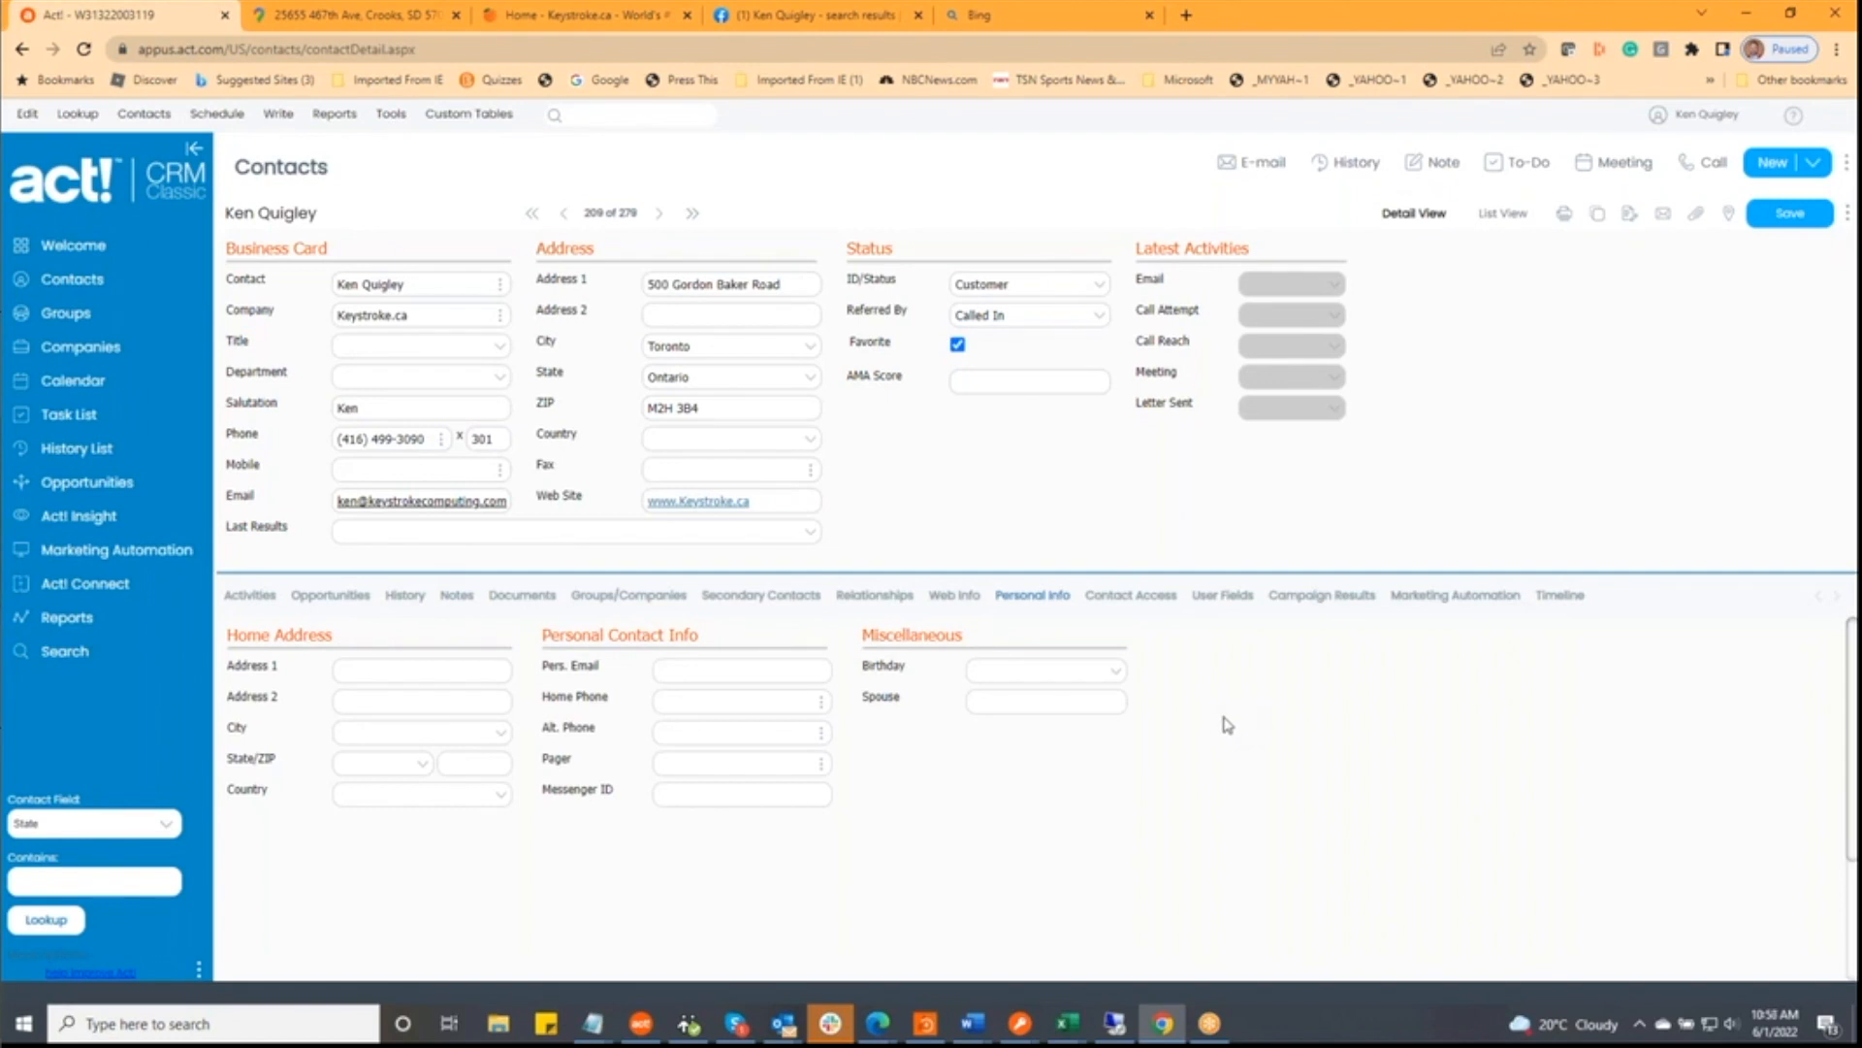
- Review the contact's Contact Access settings and revisit the Personal Info fields
click(1134, 609)
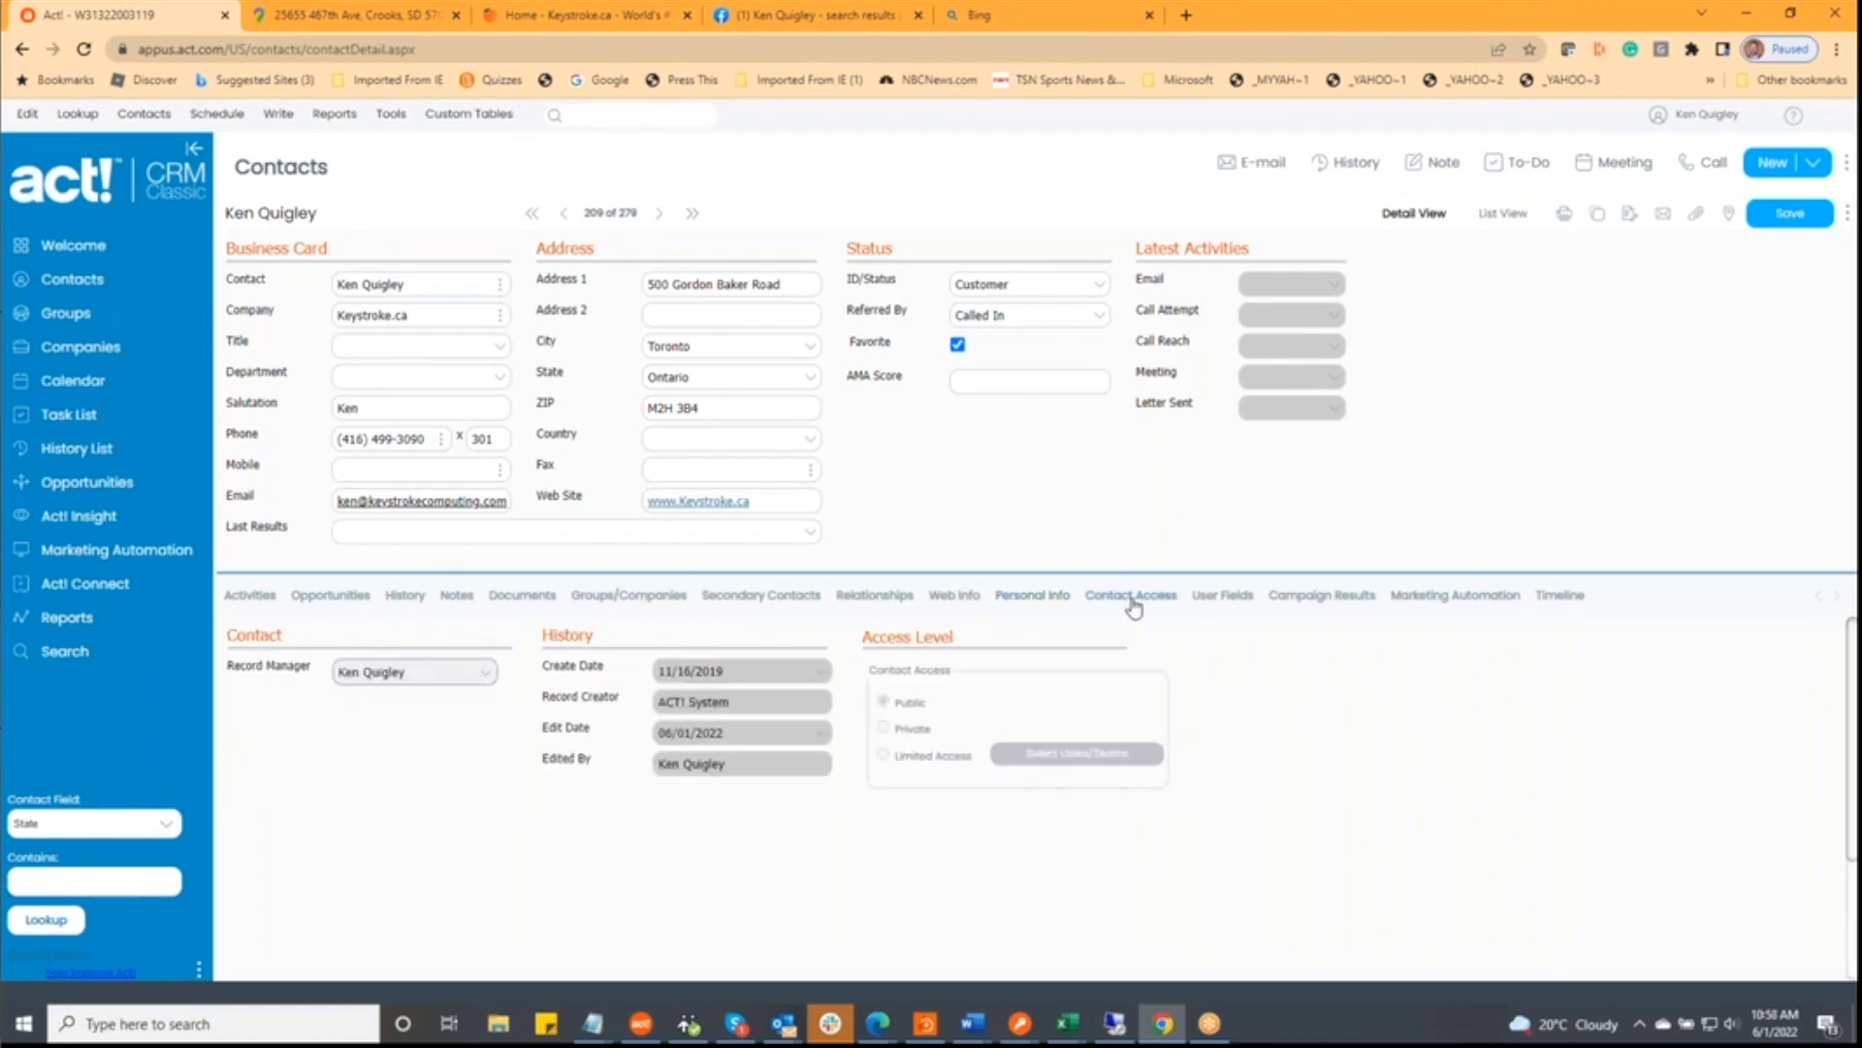
click(1032, 602)
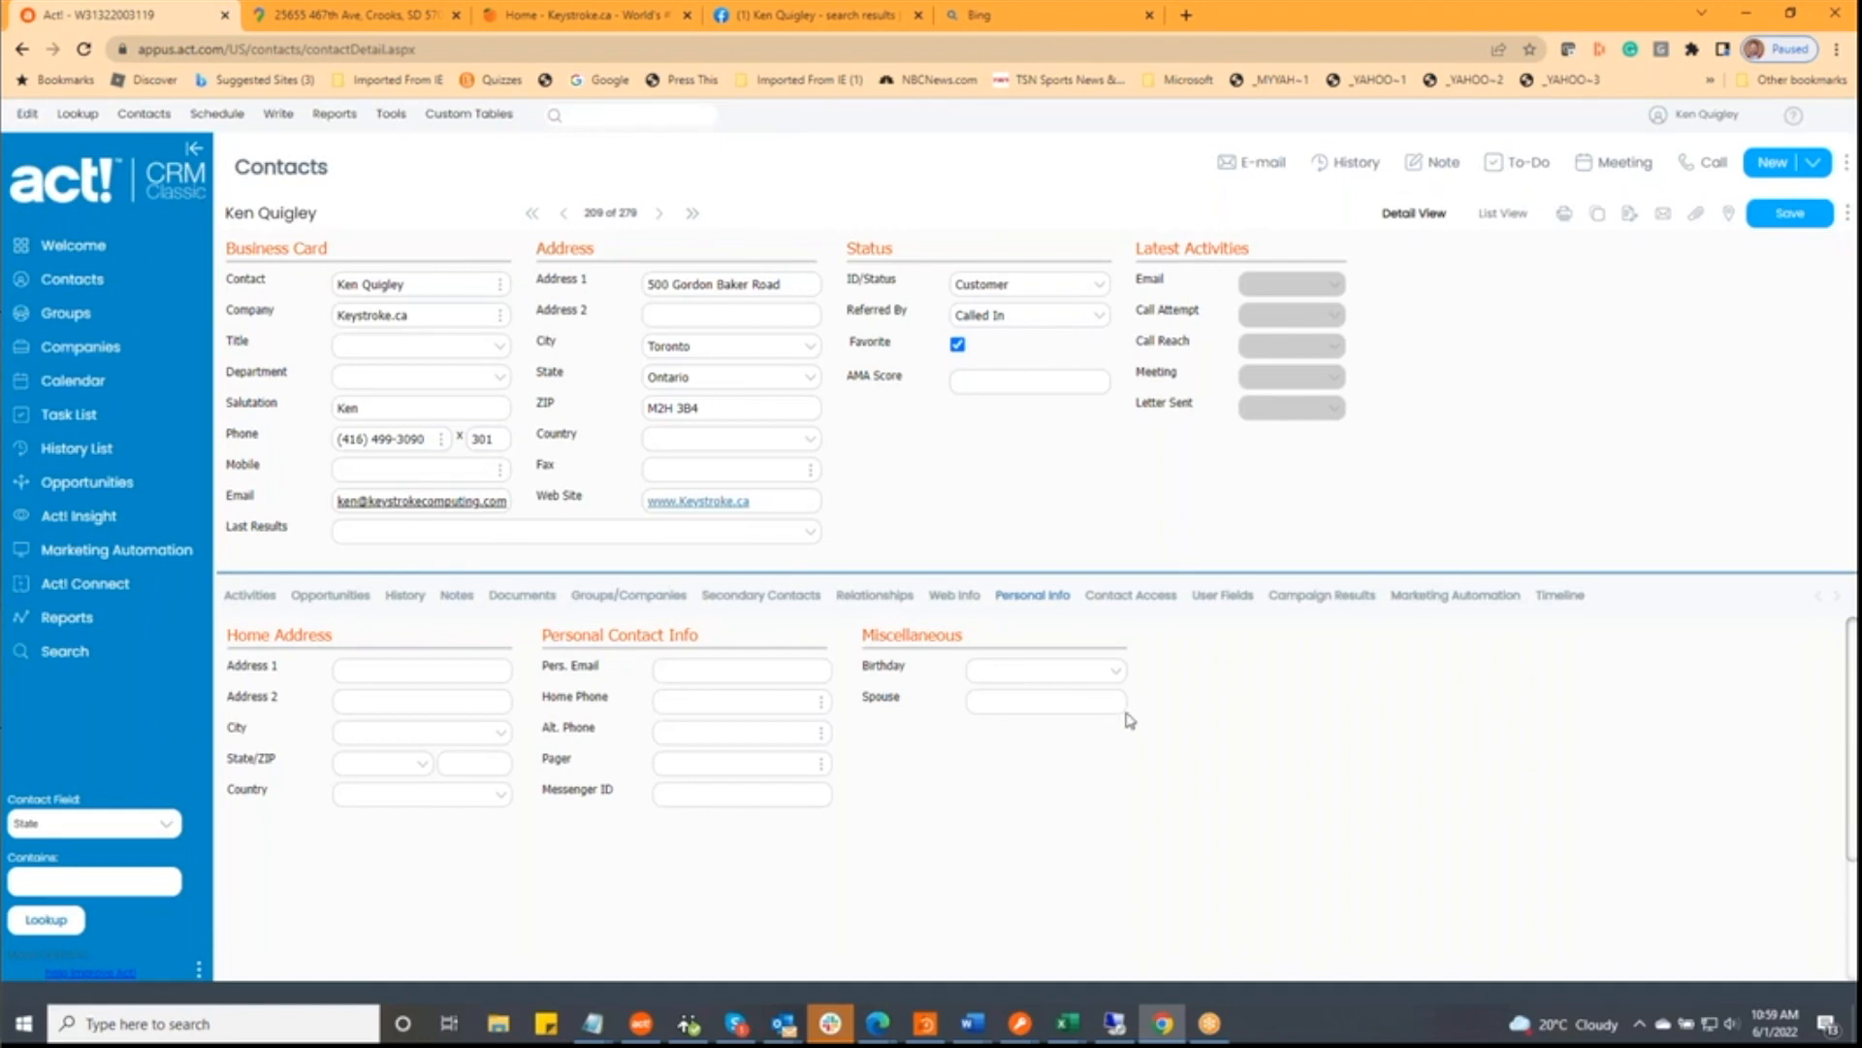
click(1131, 594)
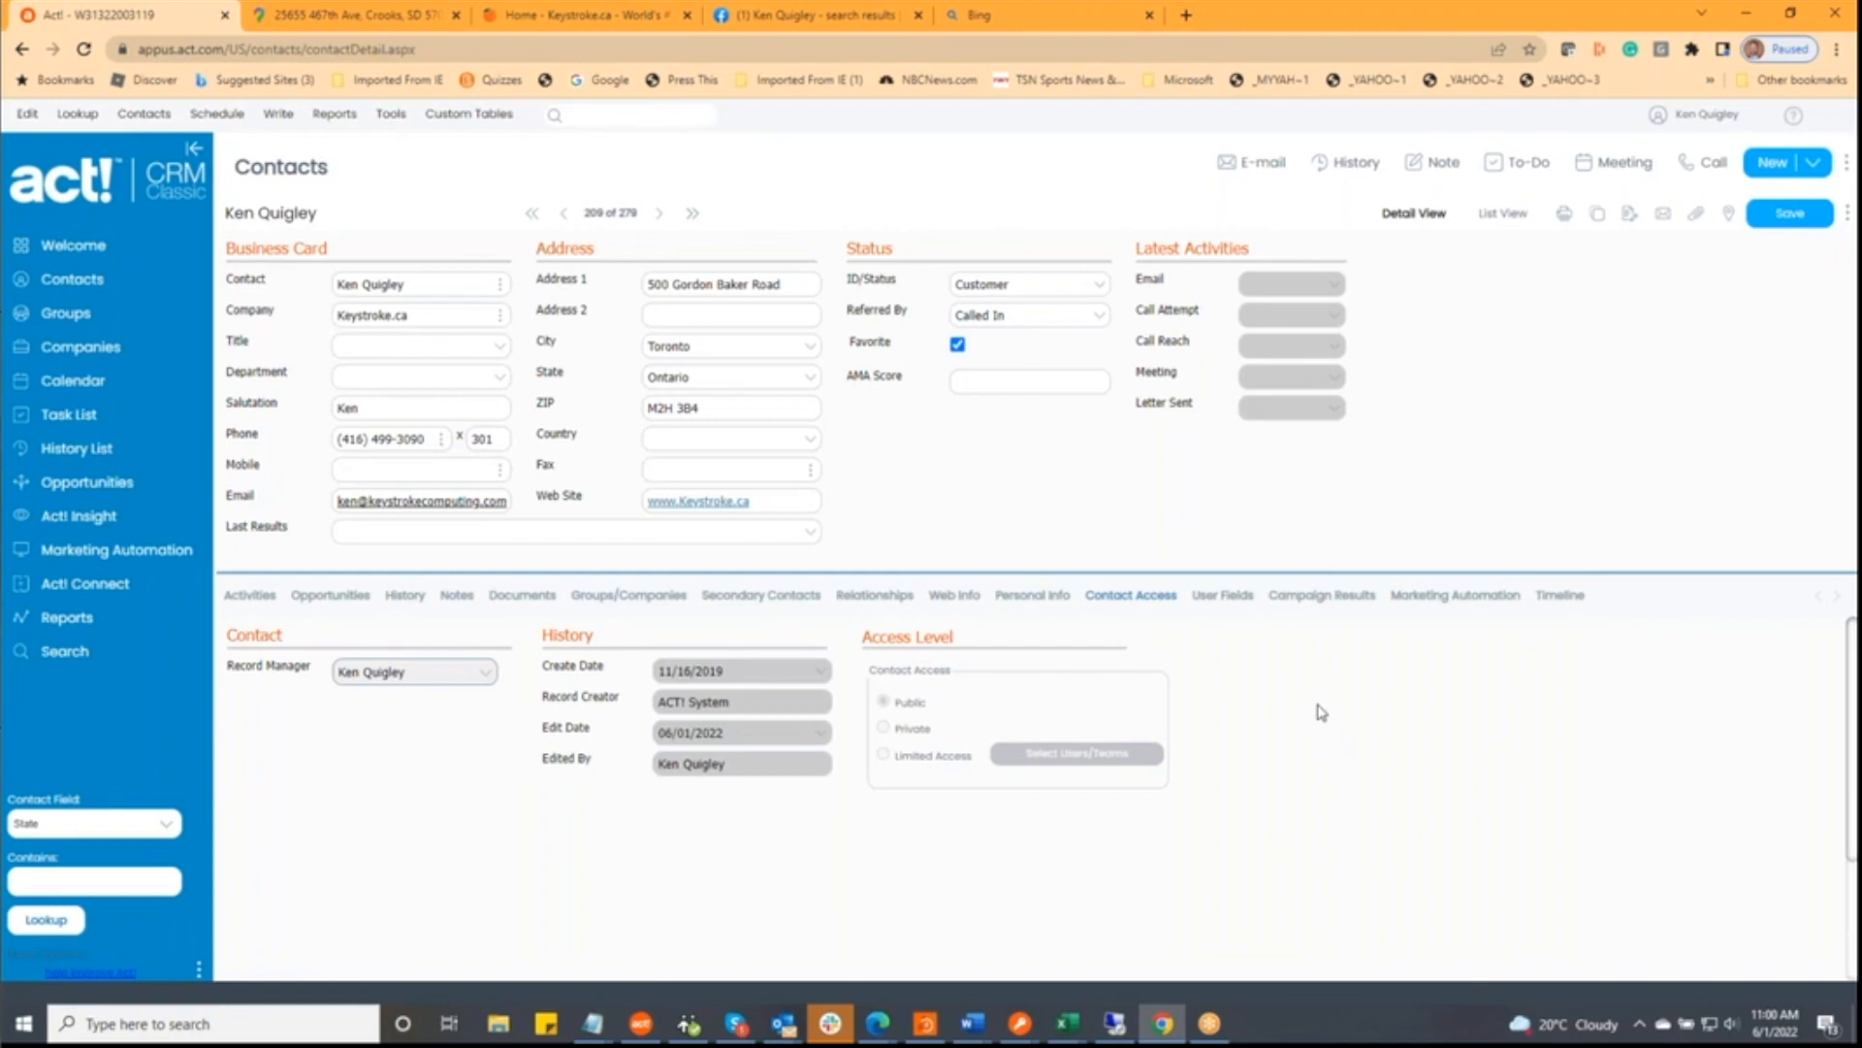
- Review the contact's User Fields and Campaign Results, and open the contact's Timeline
click(1234, 599)
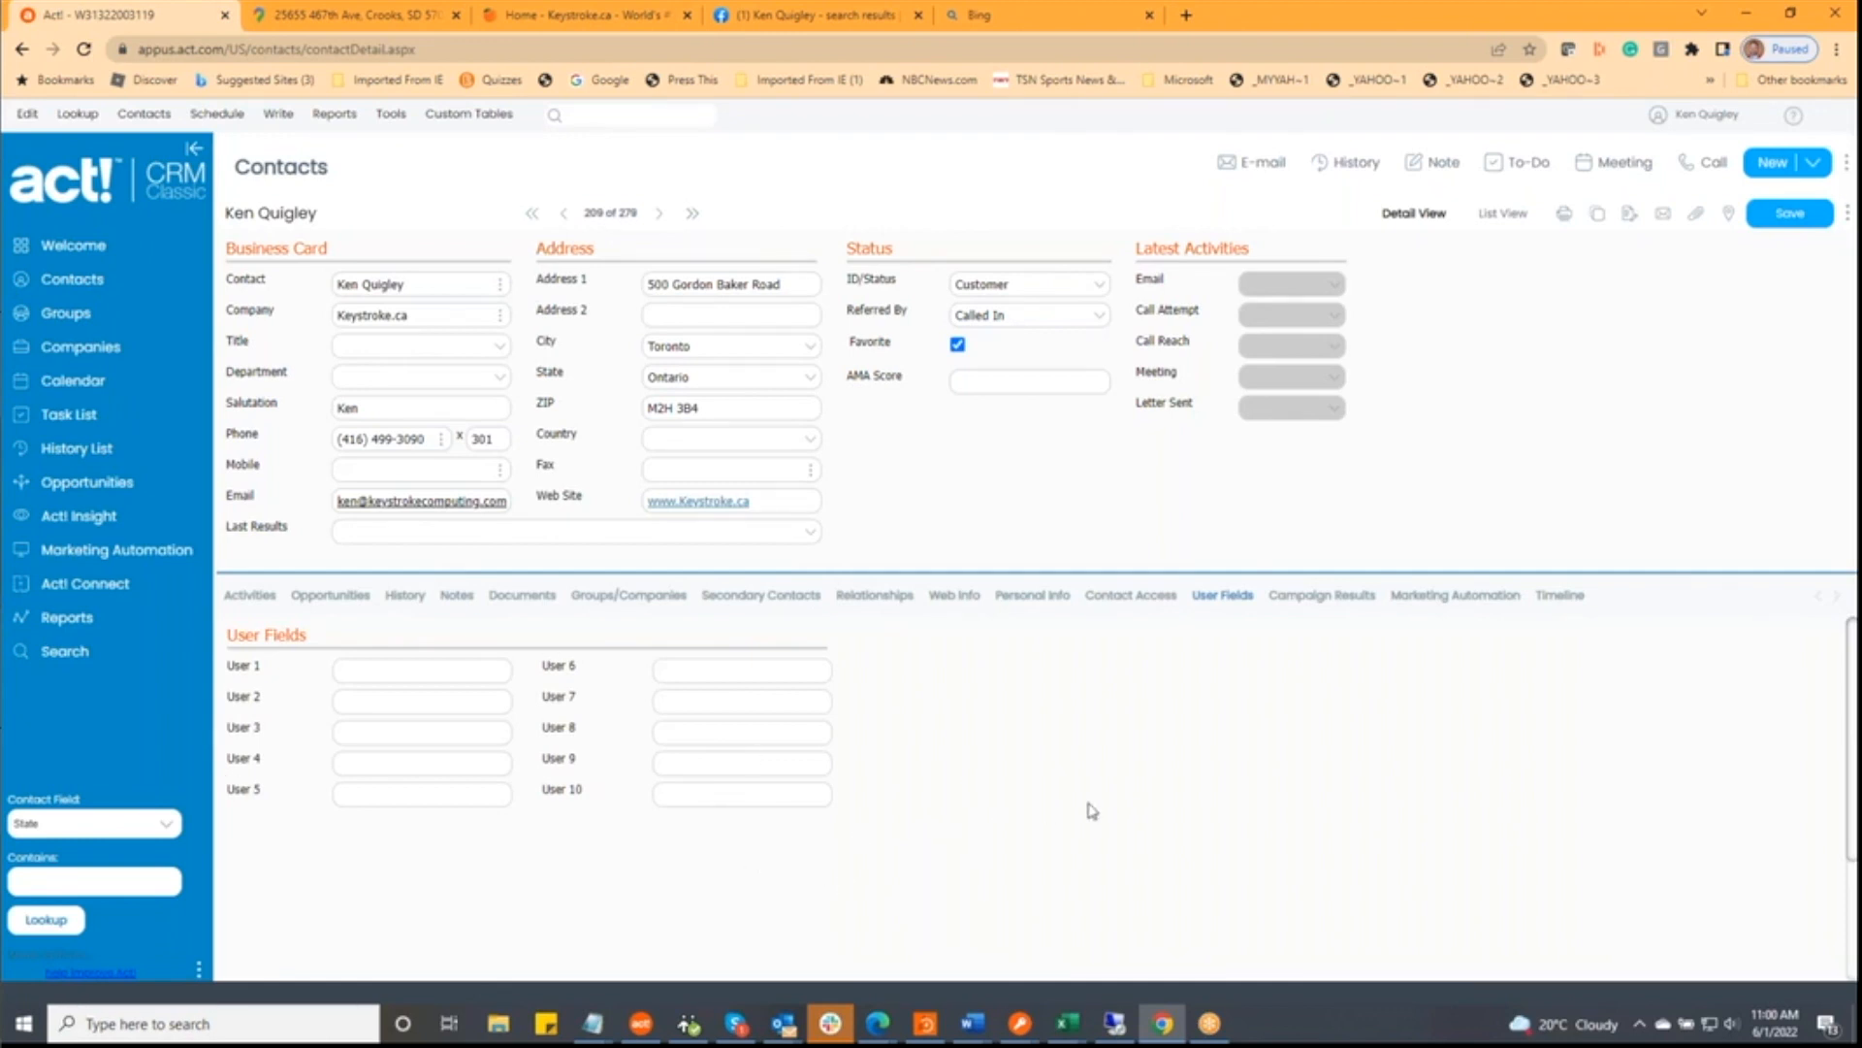
click(1307, 598)
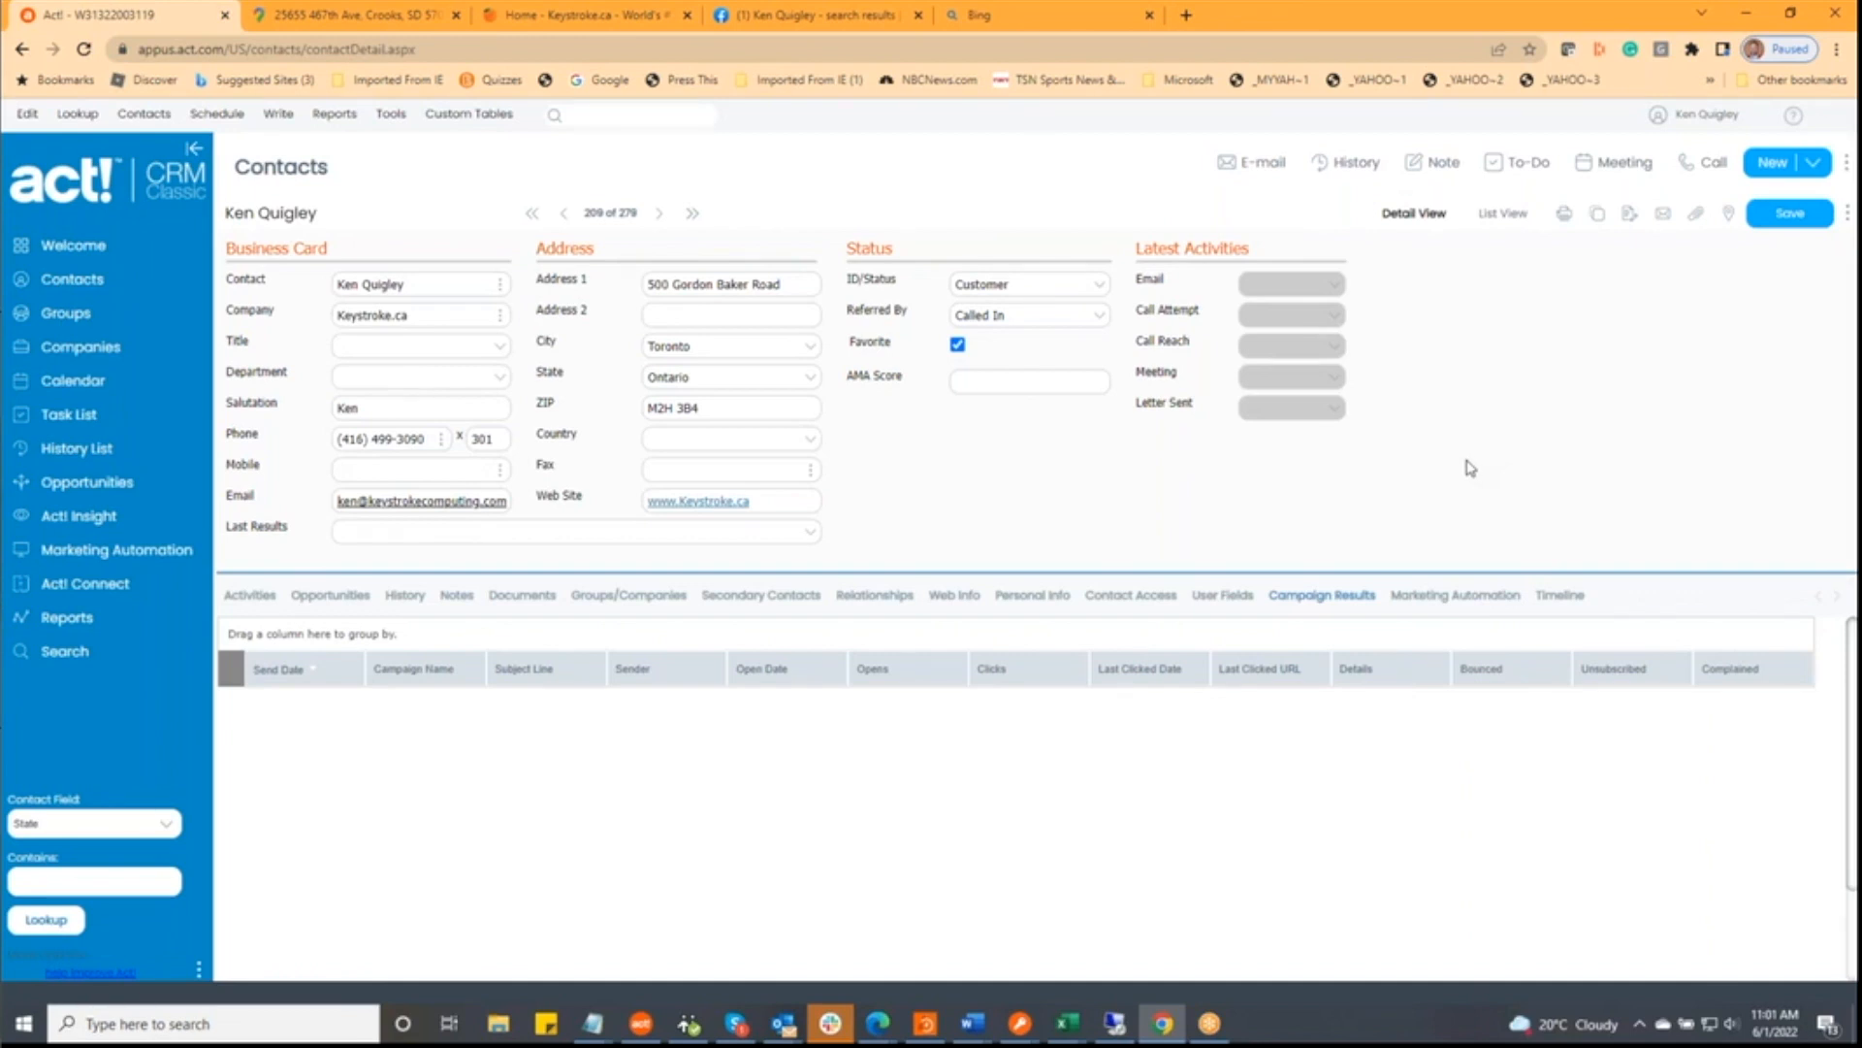
key(alt+Tab)
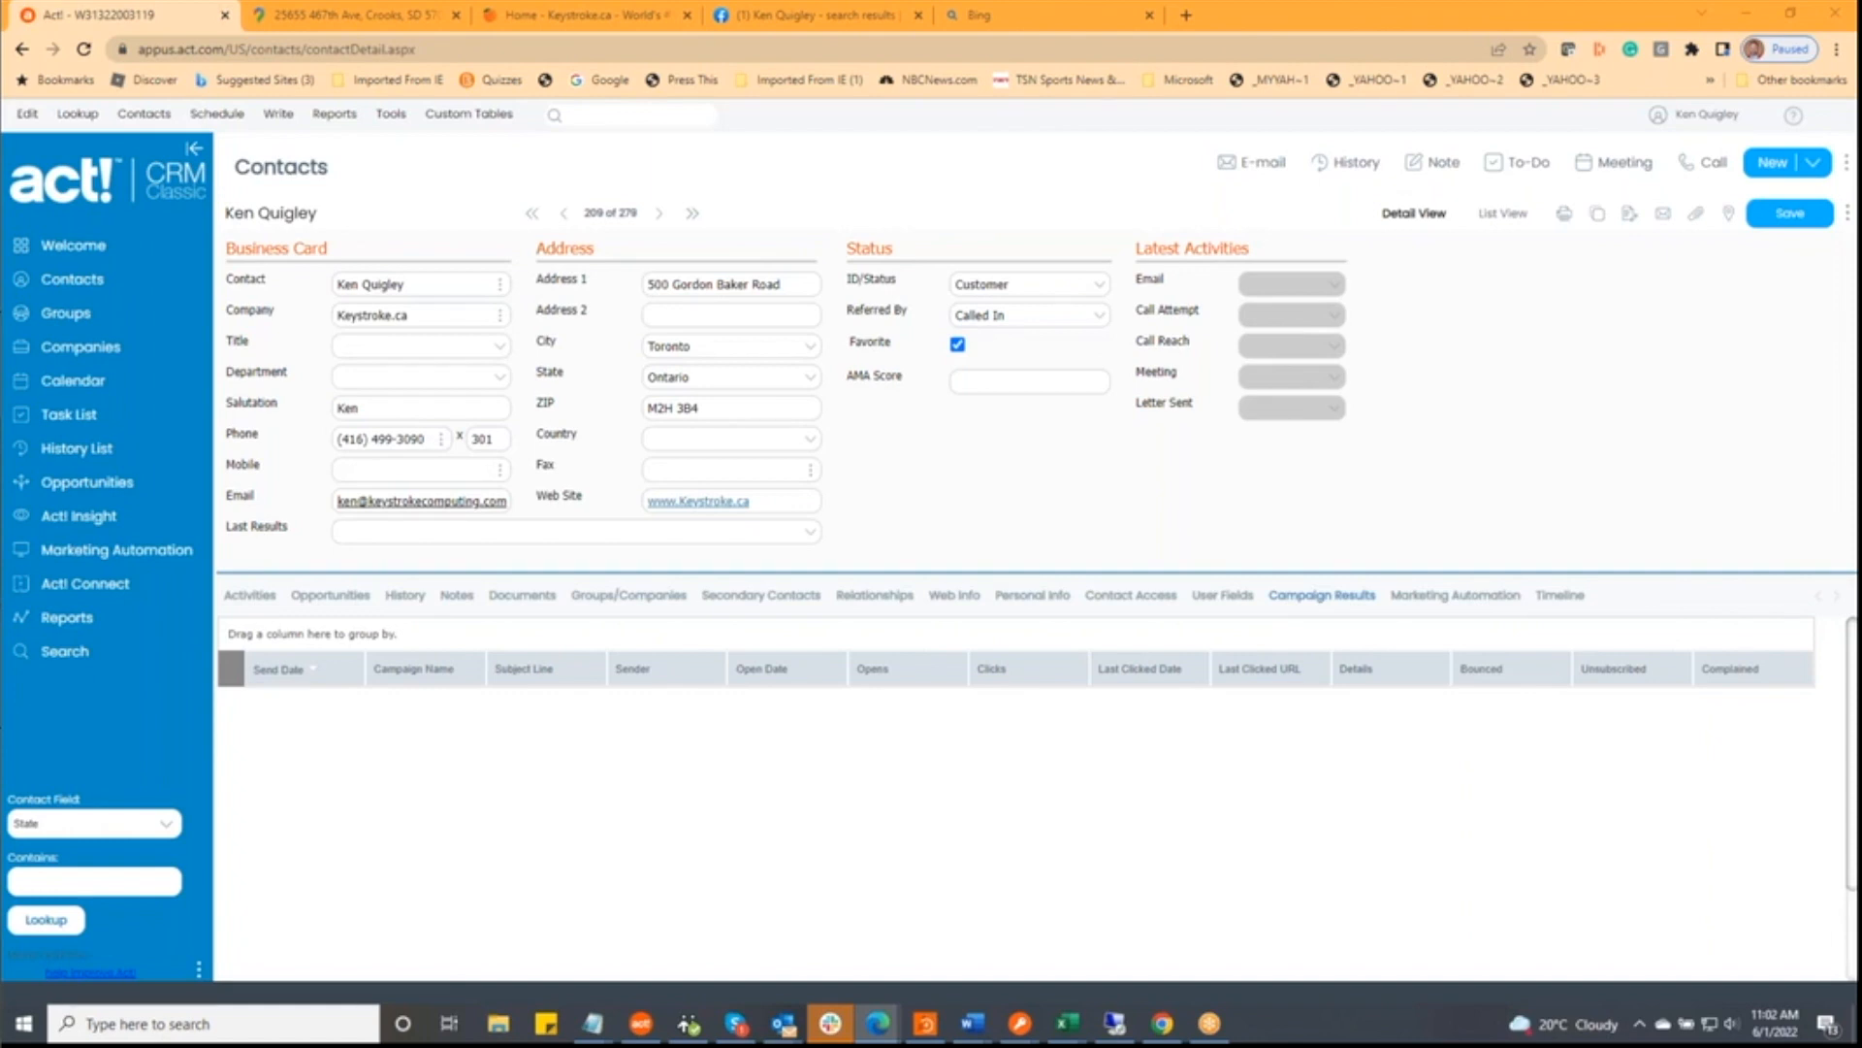
click(1658, 427)
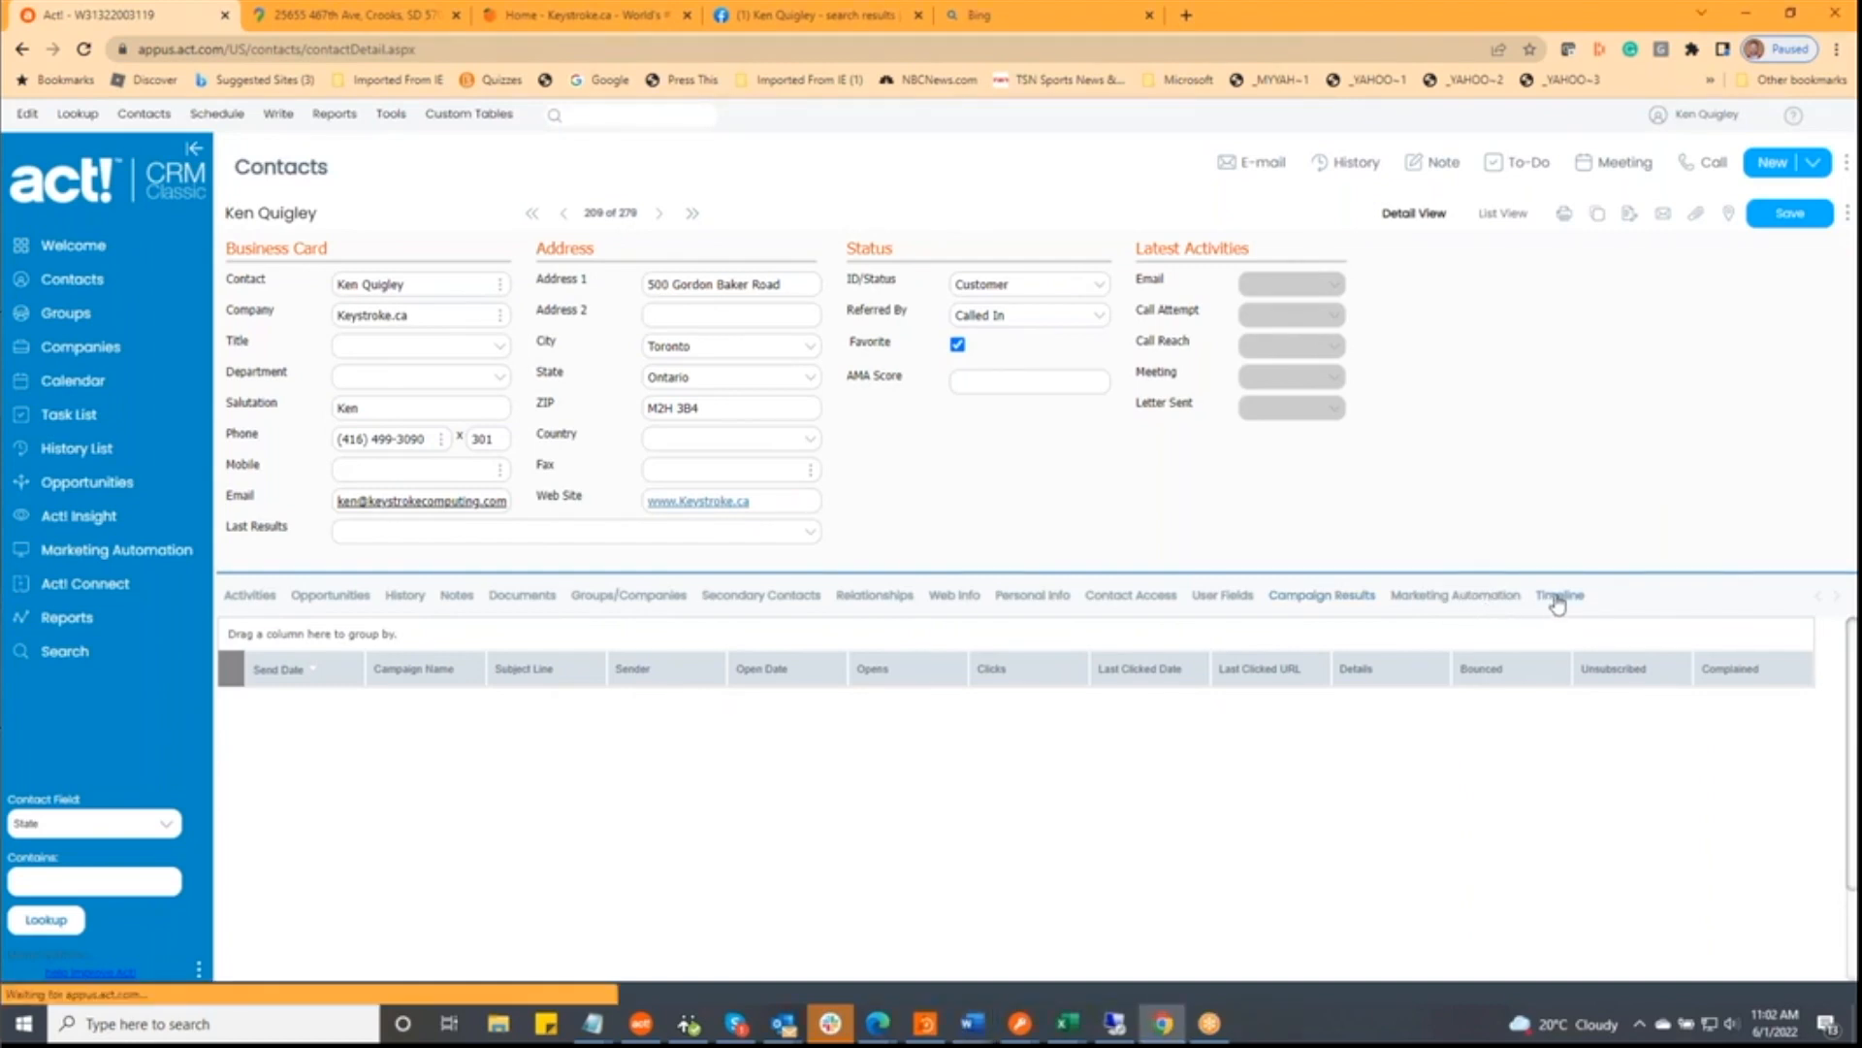
click(1557, 600)
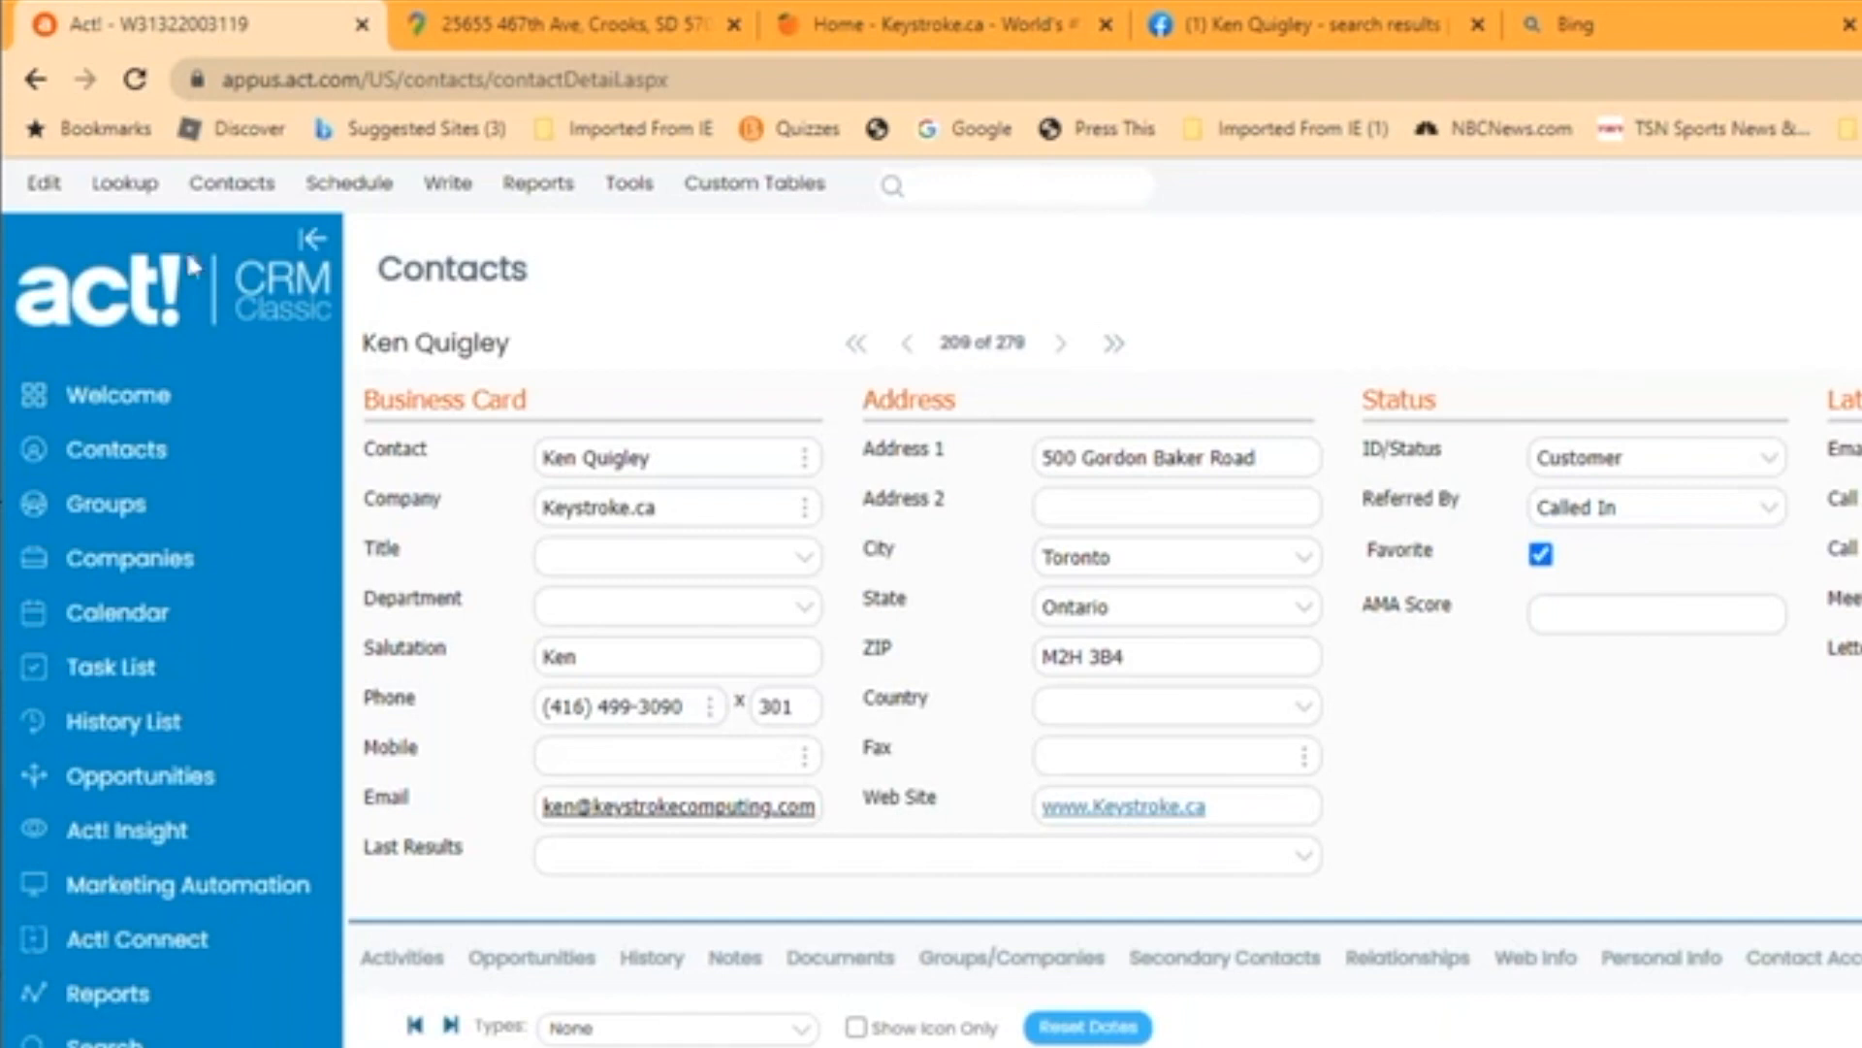
- Show the available contact lookup options and the Advanced Query dialog, and close the dialog without running a query
click(139, 200)
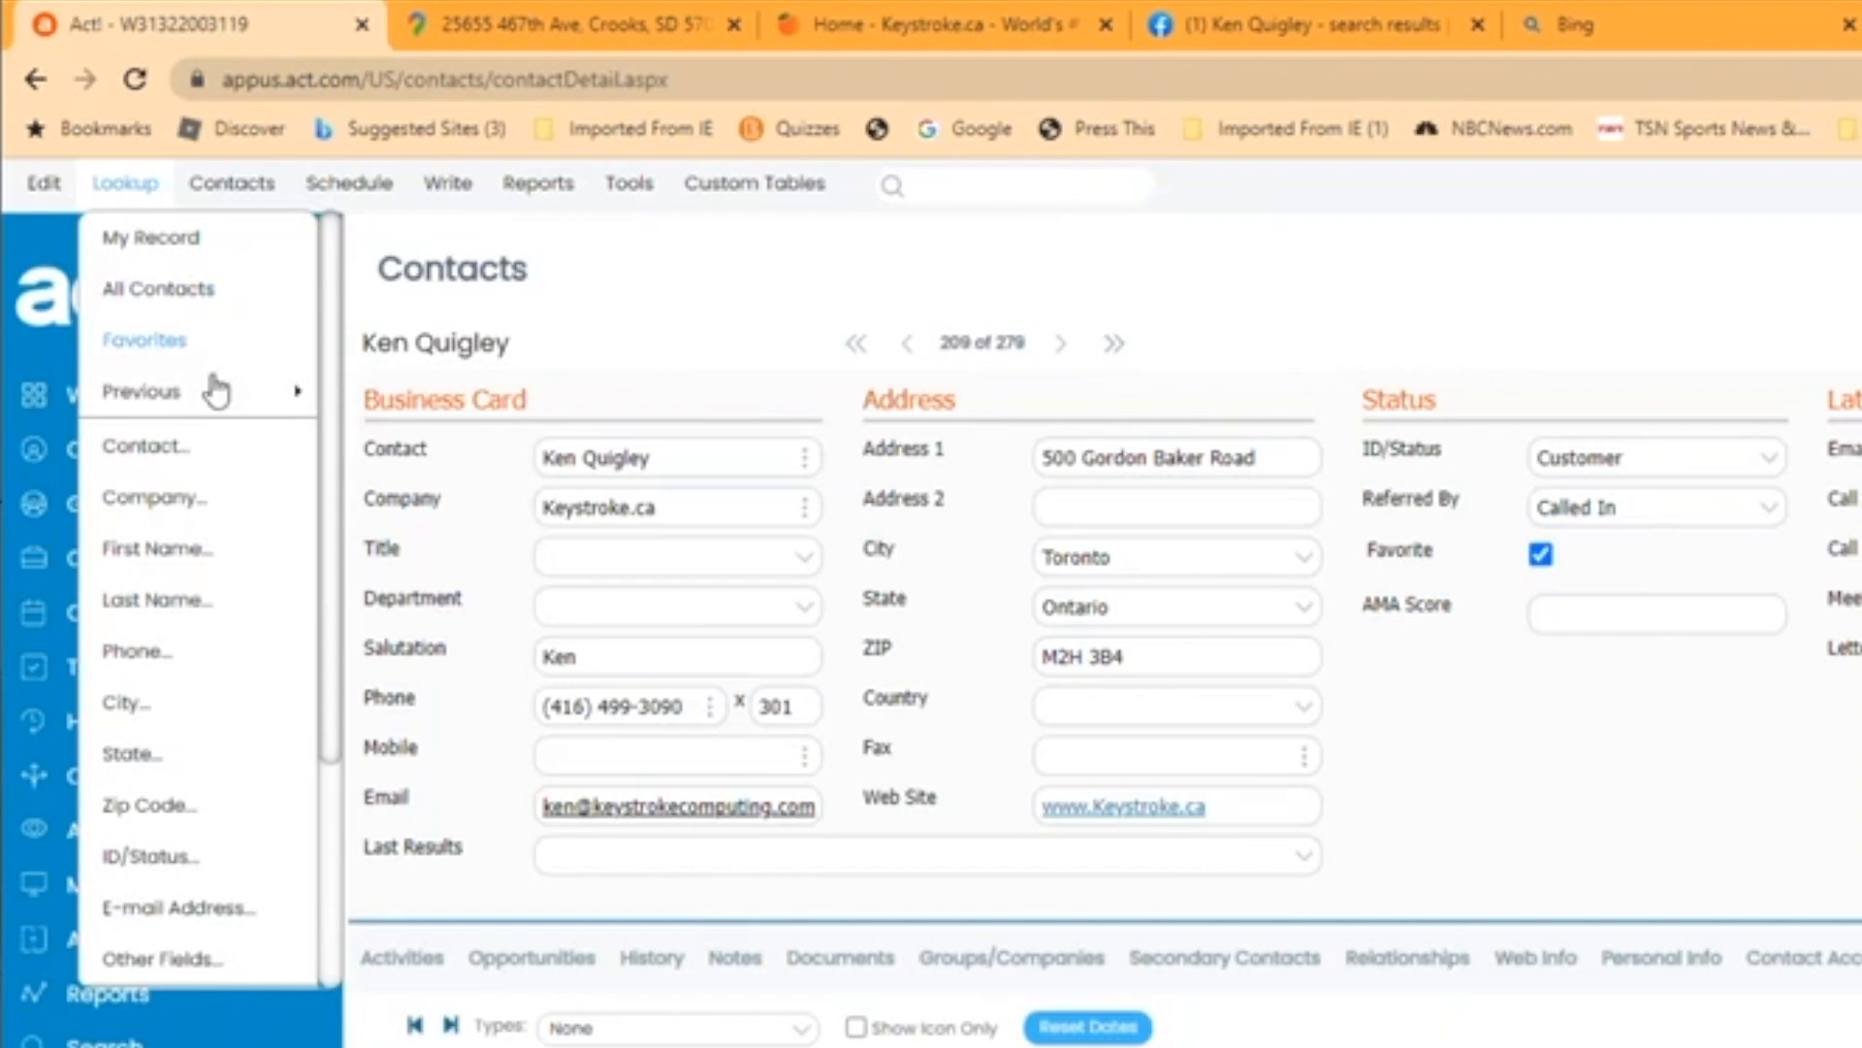
mouse_move(205, 412)
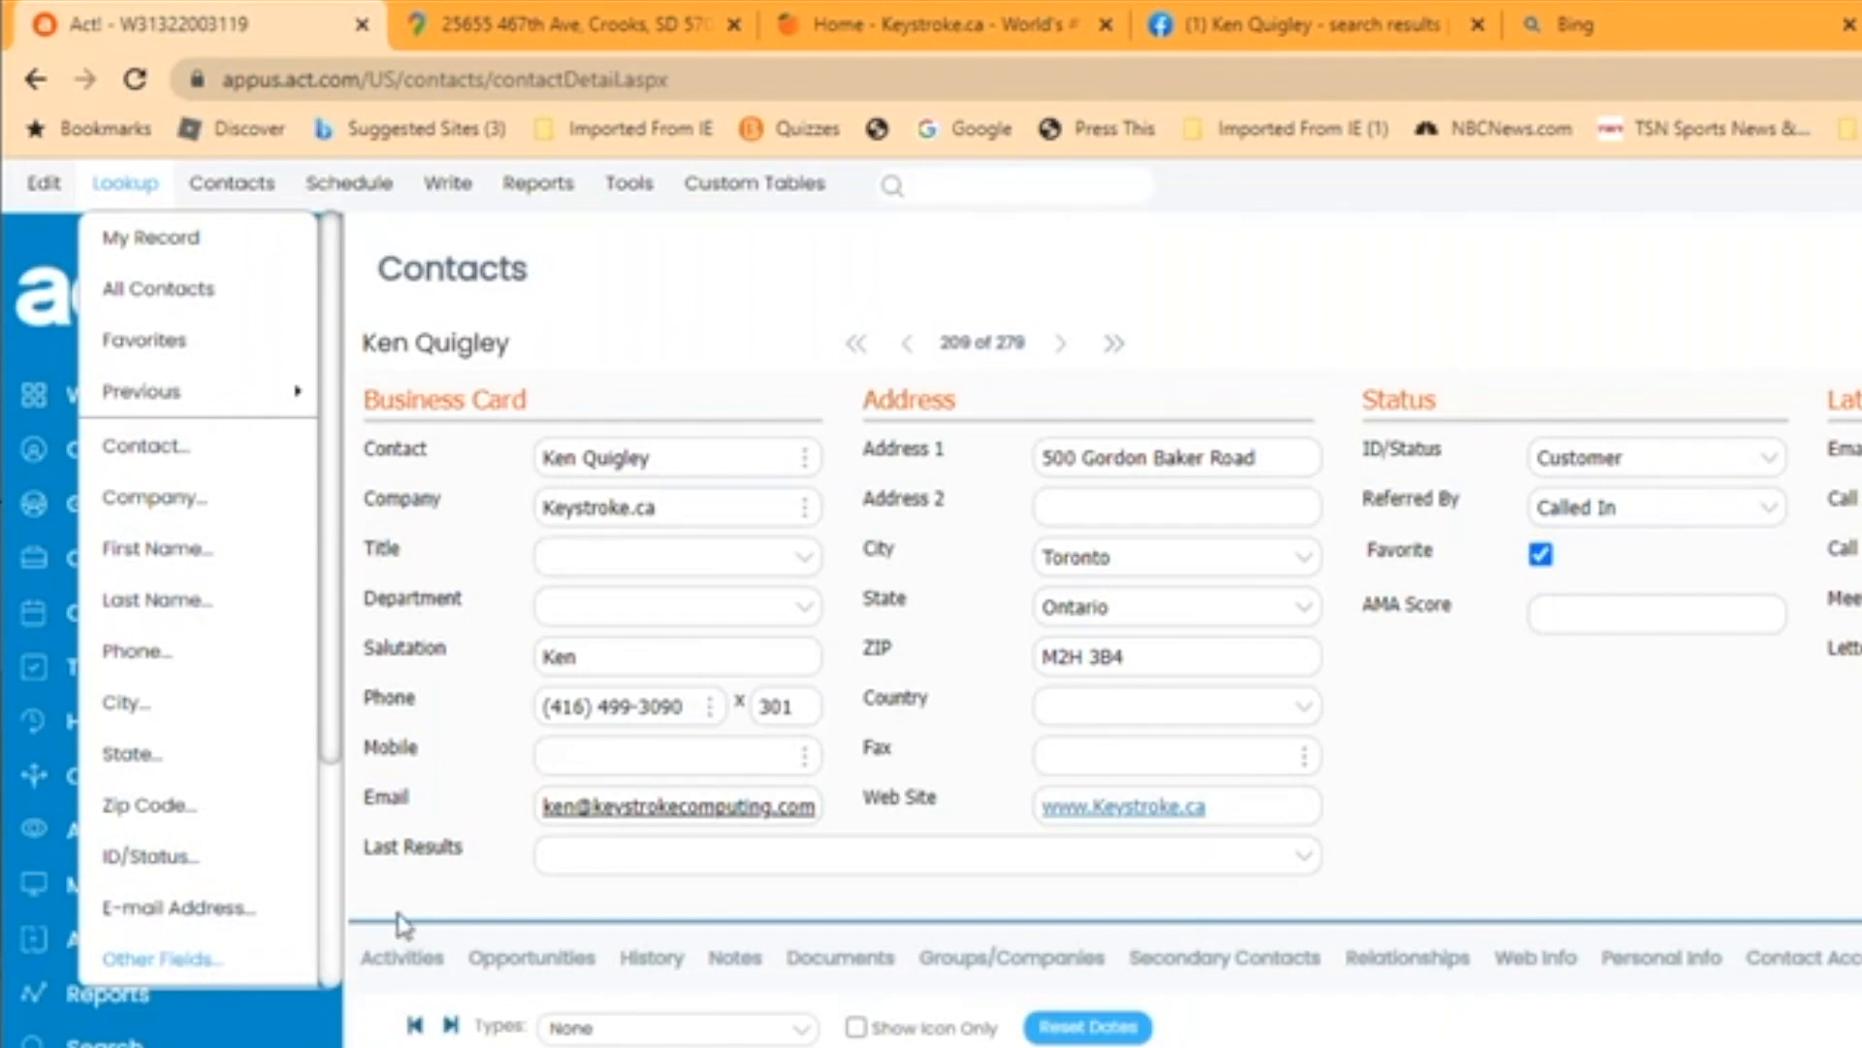
scroll(342, 955, down, 3)
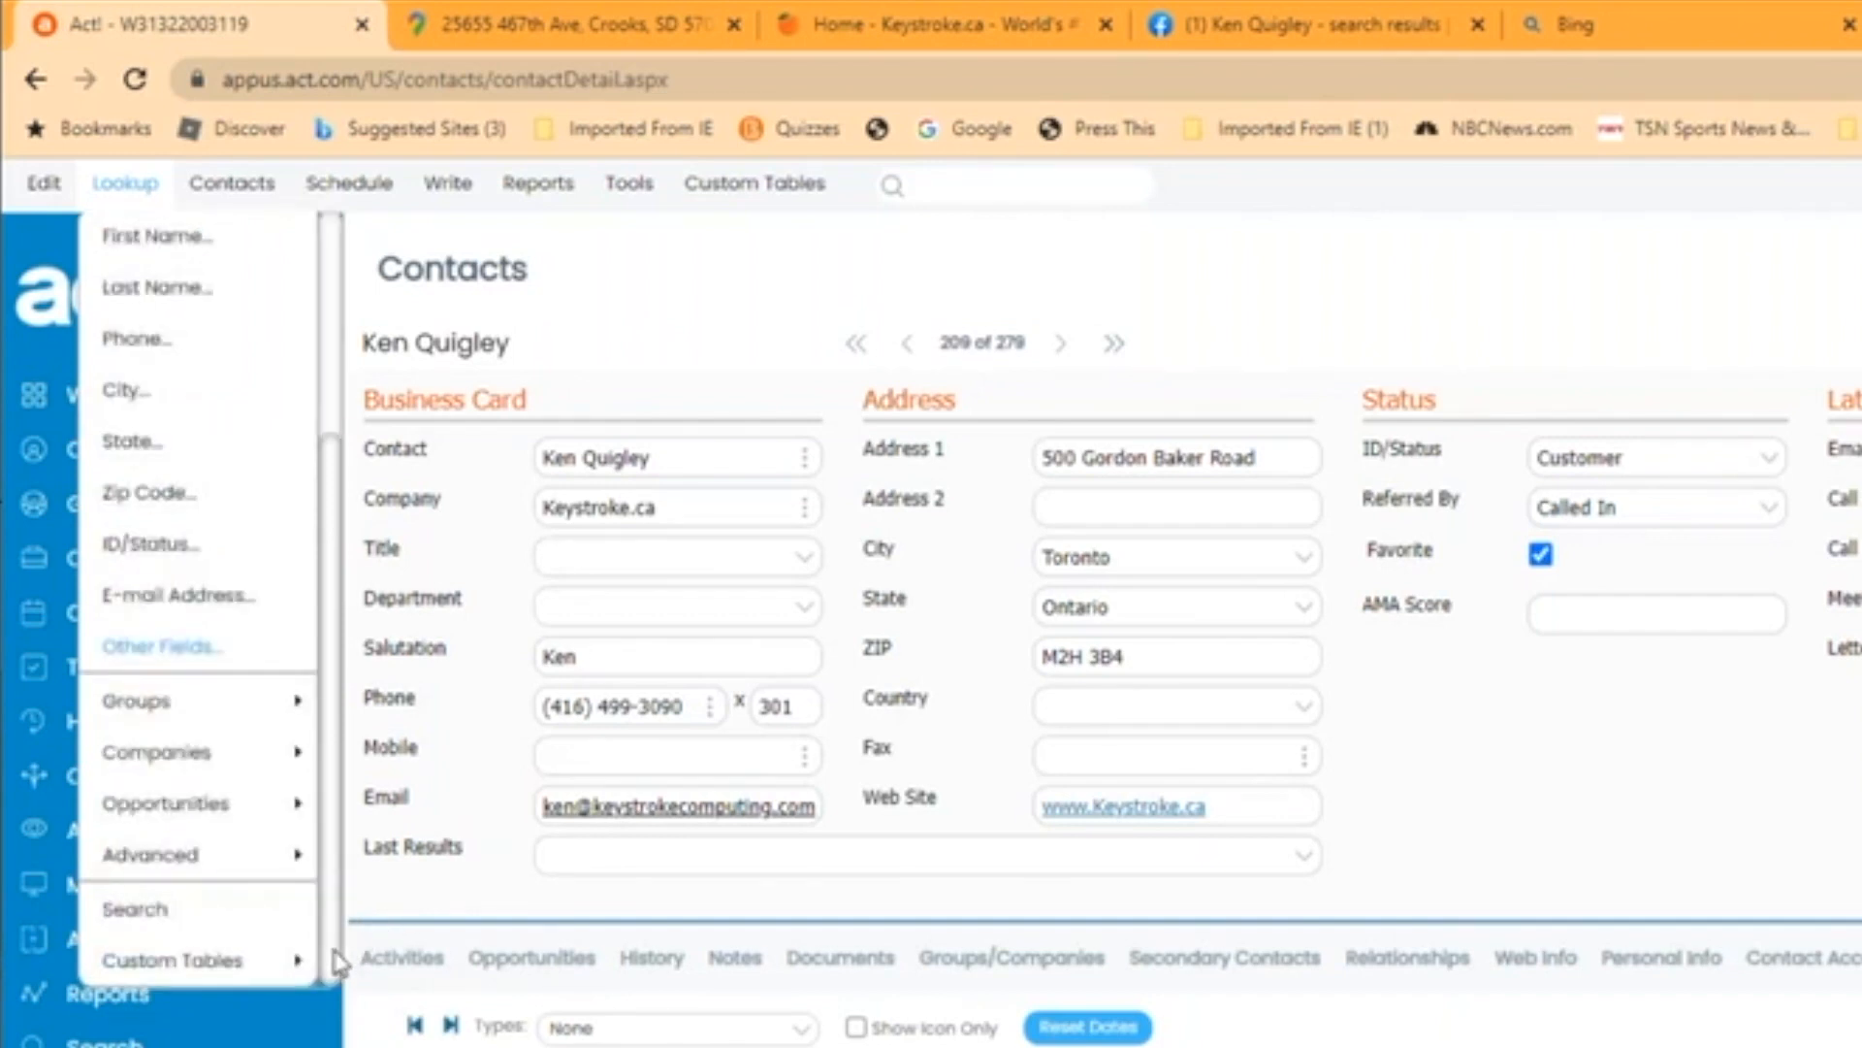
mouse_move(206, 865)
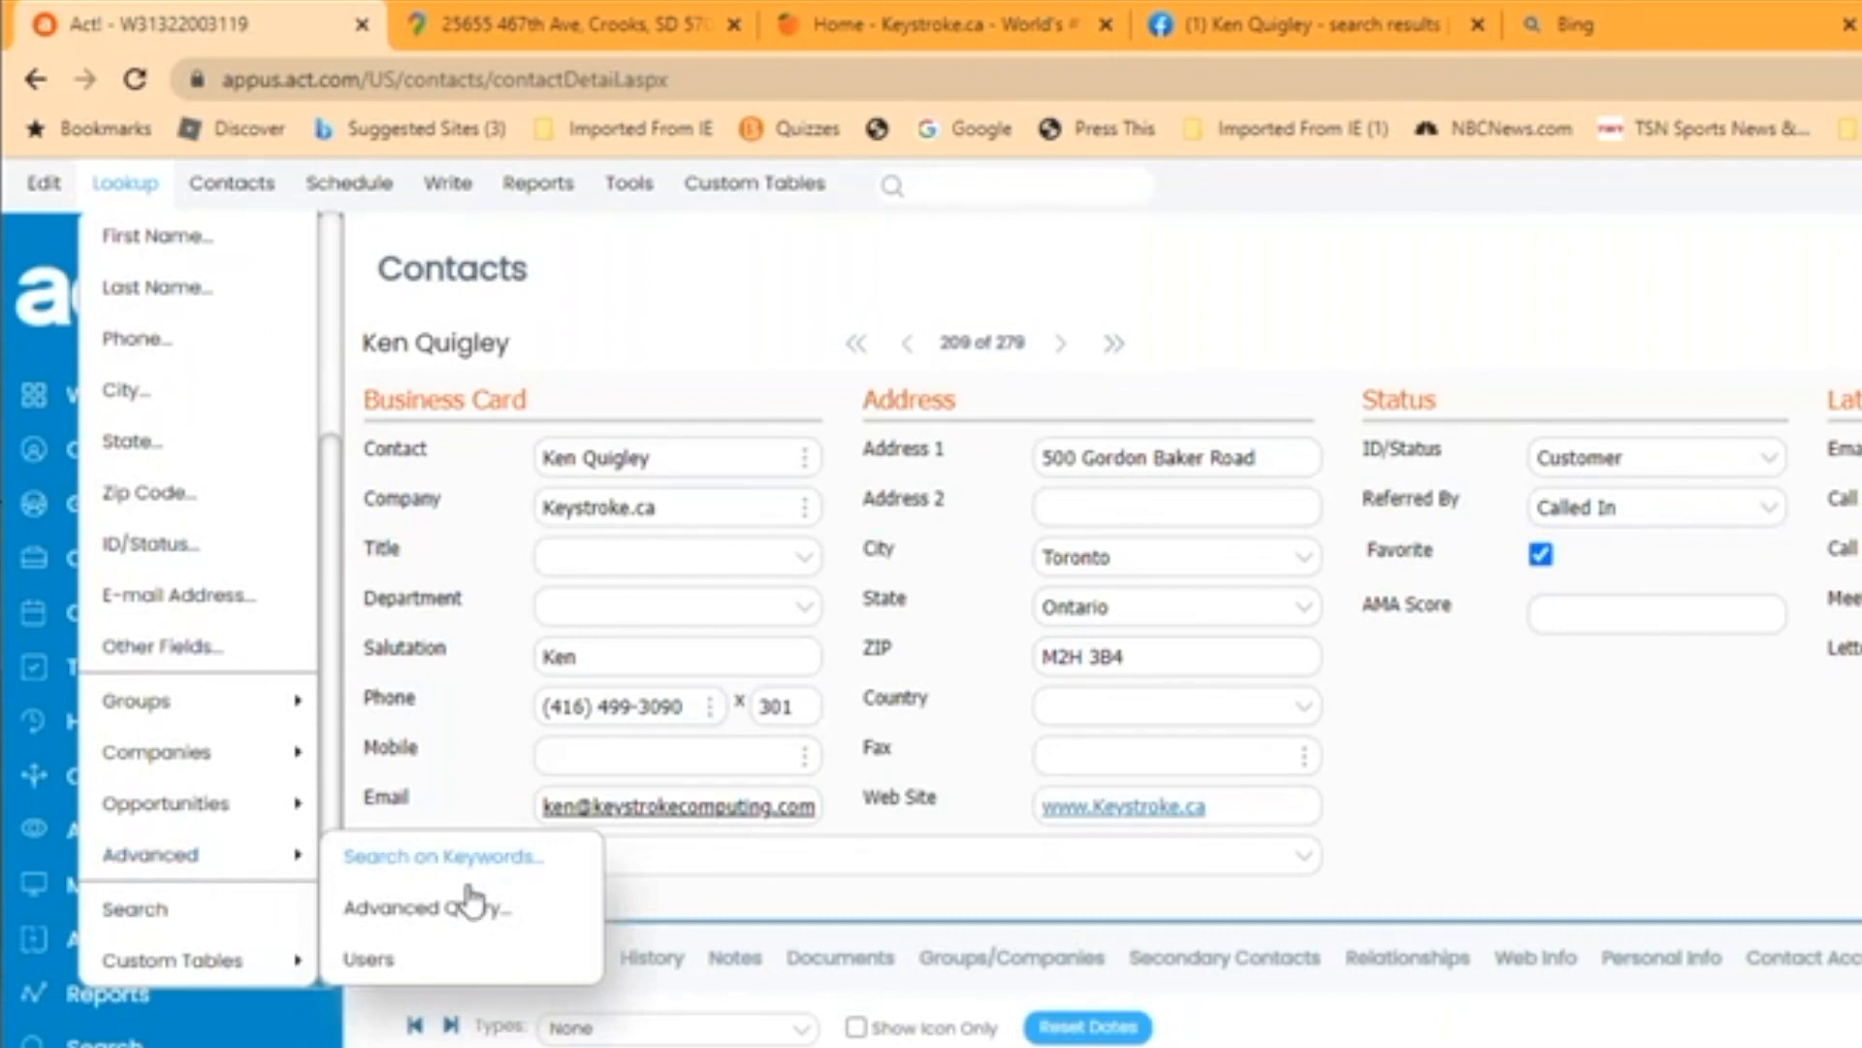
click(466, 929)
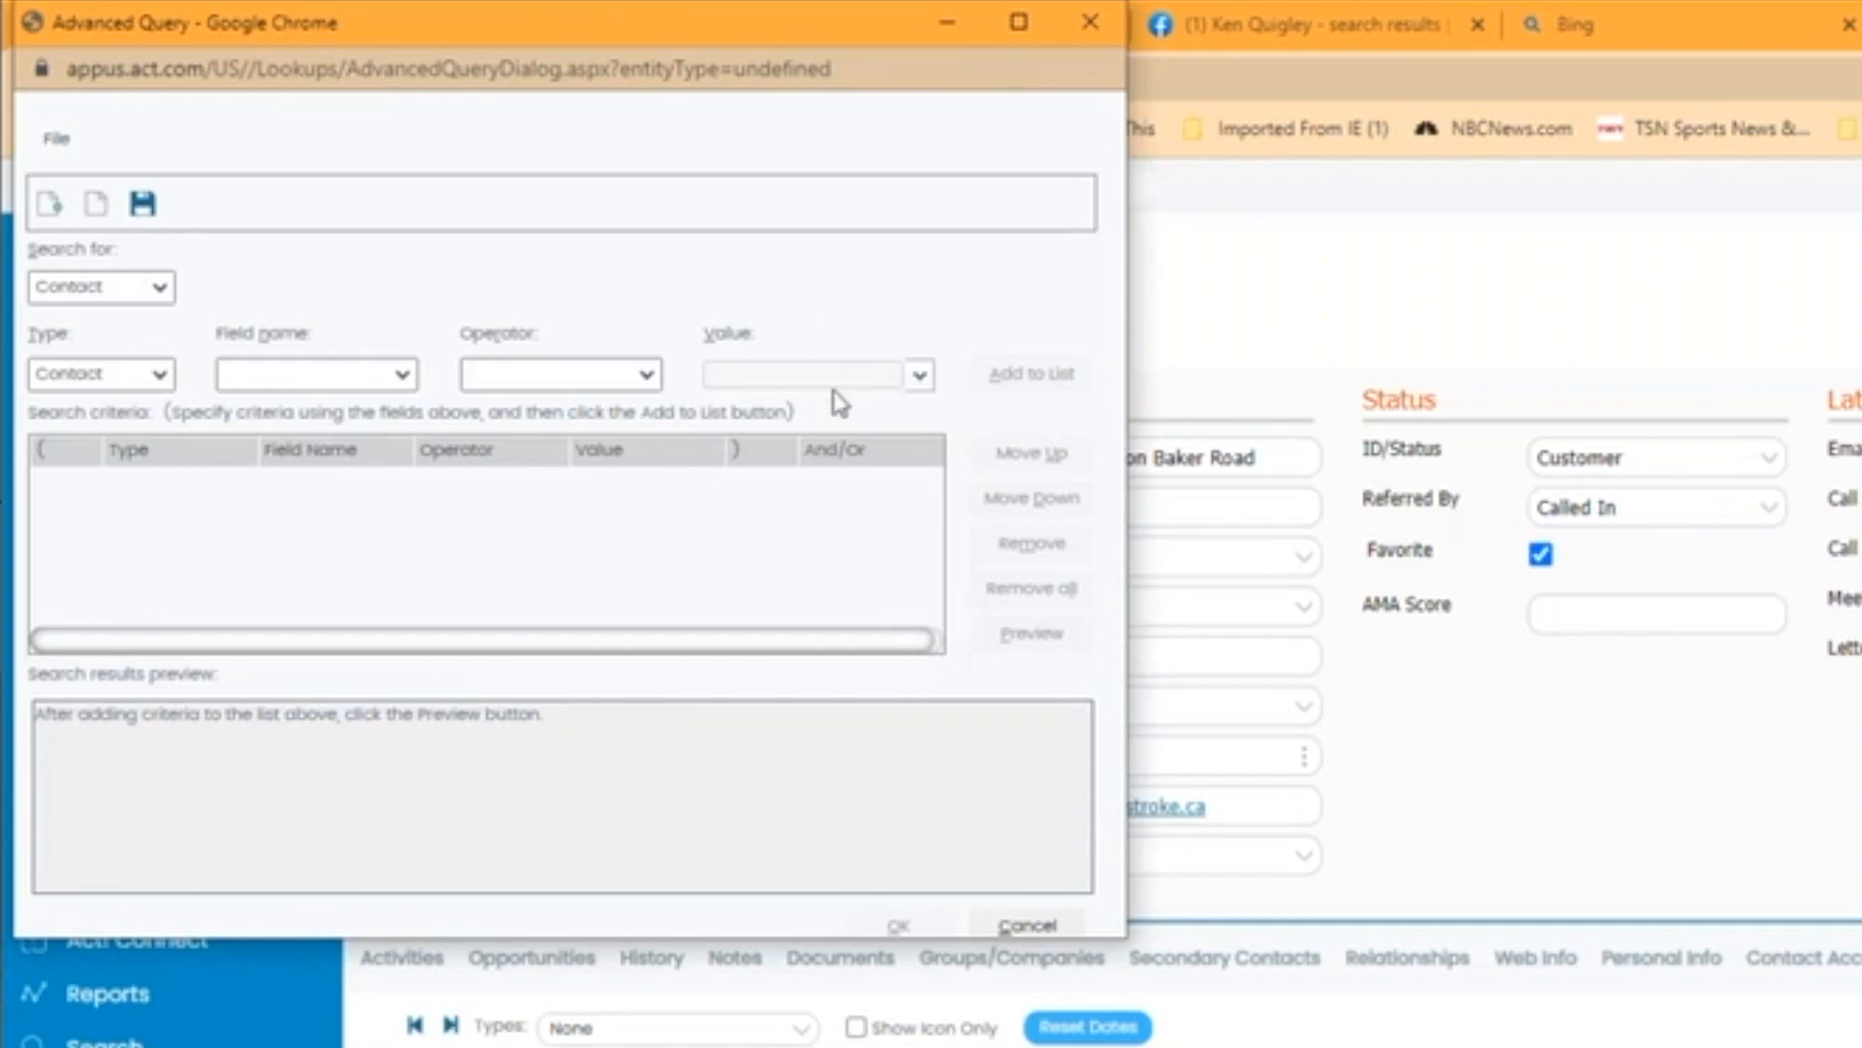
click(1026, 926)
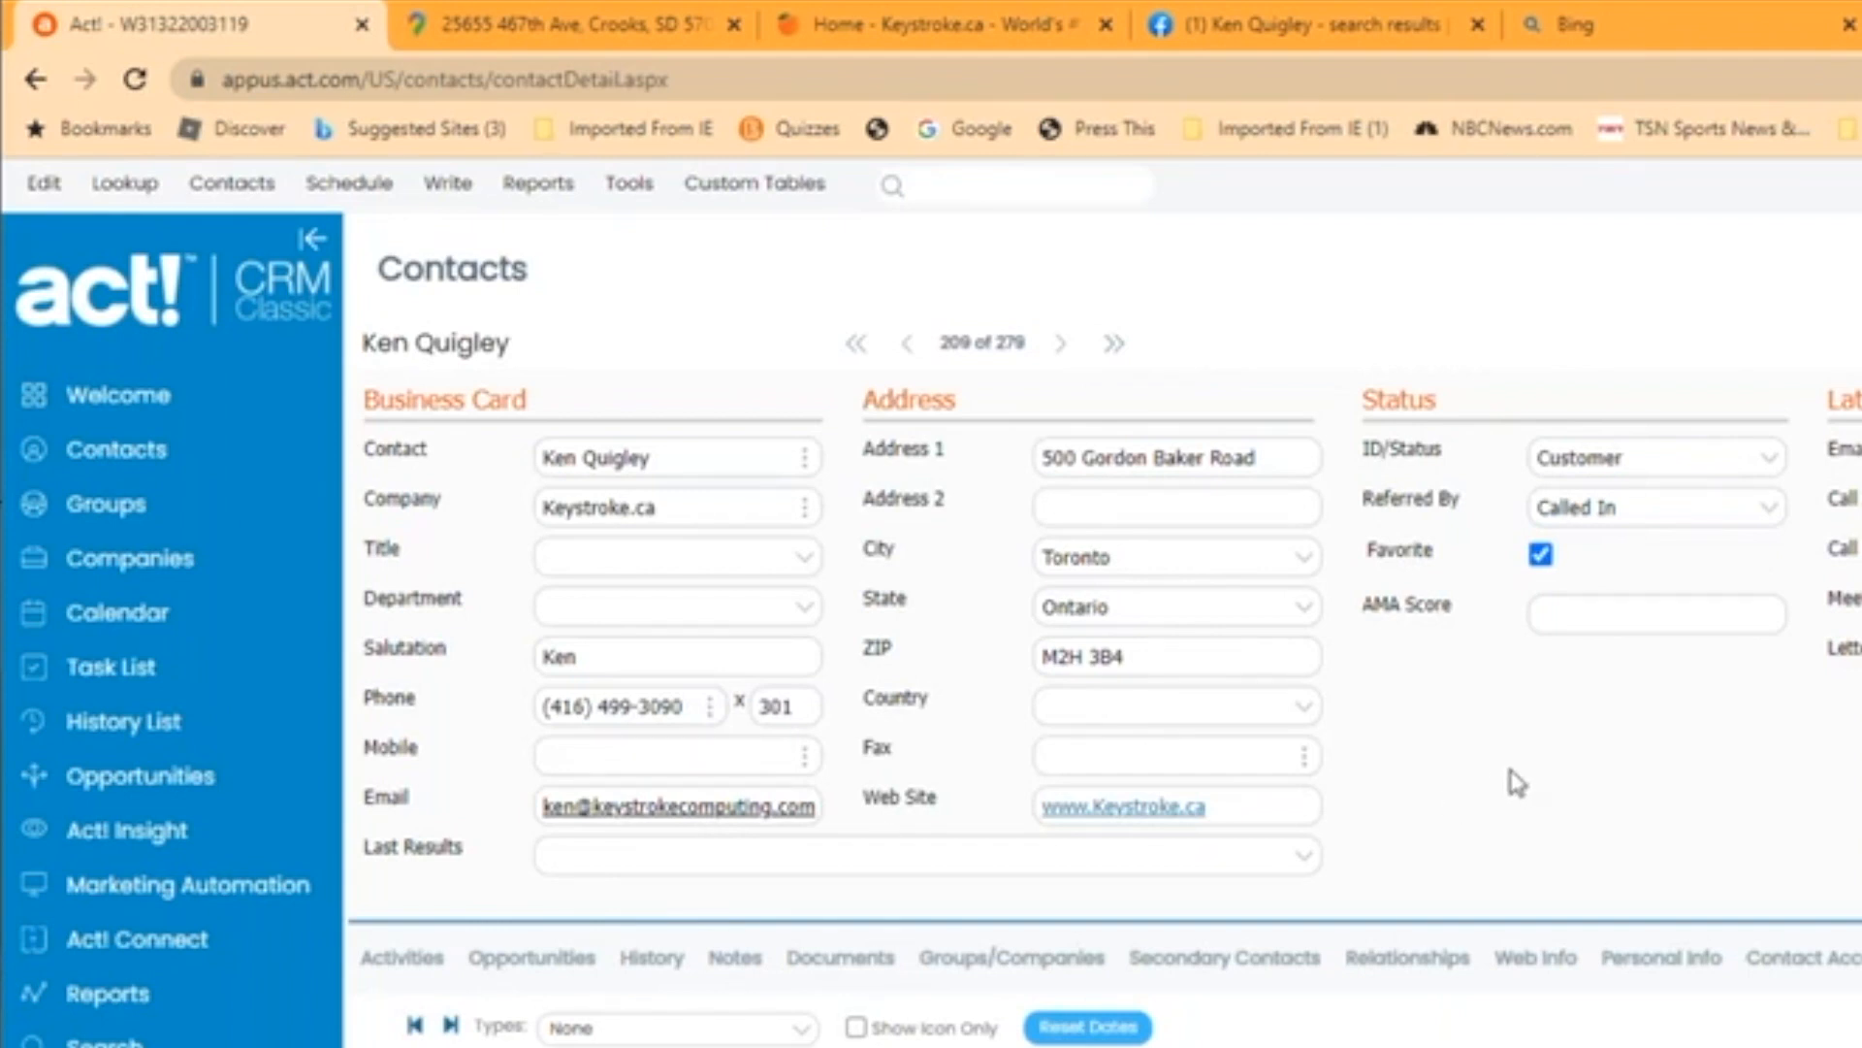
click(146, 190)
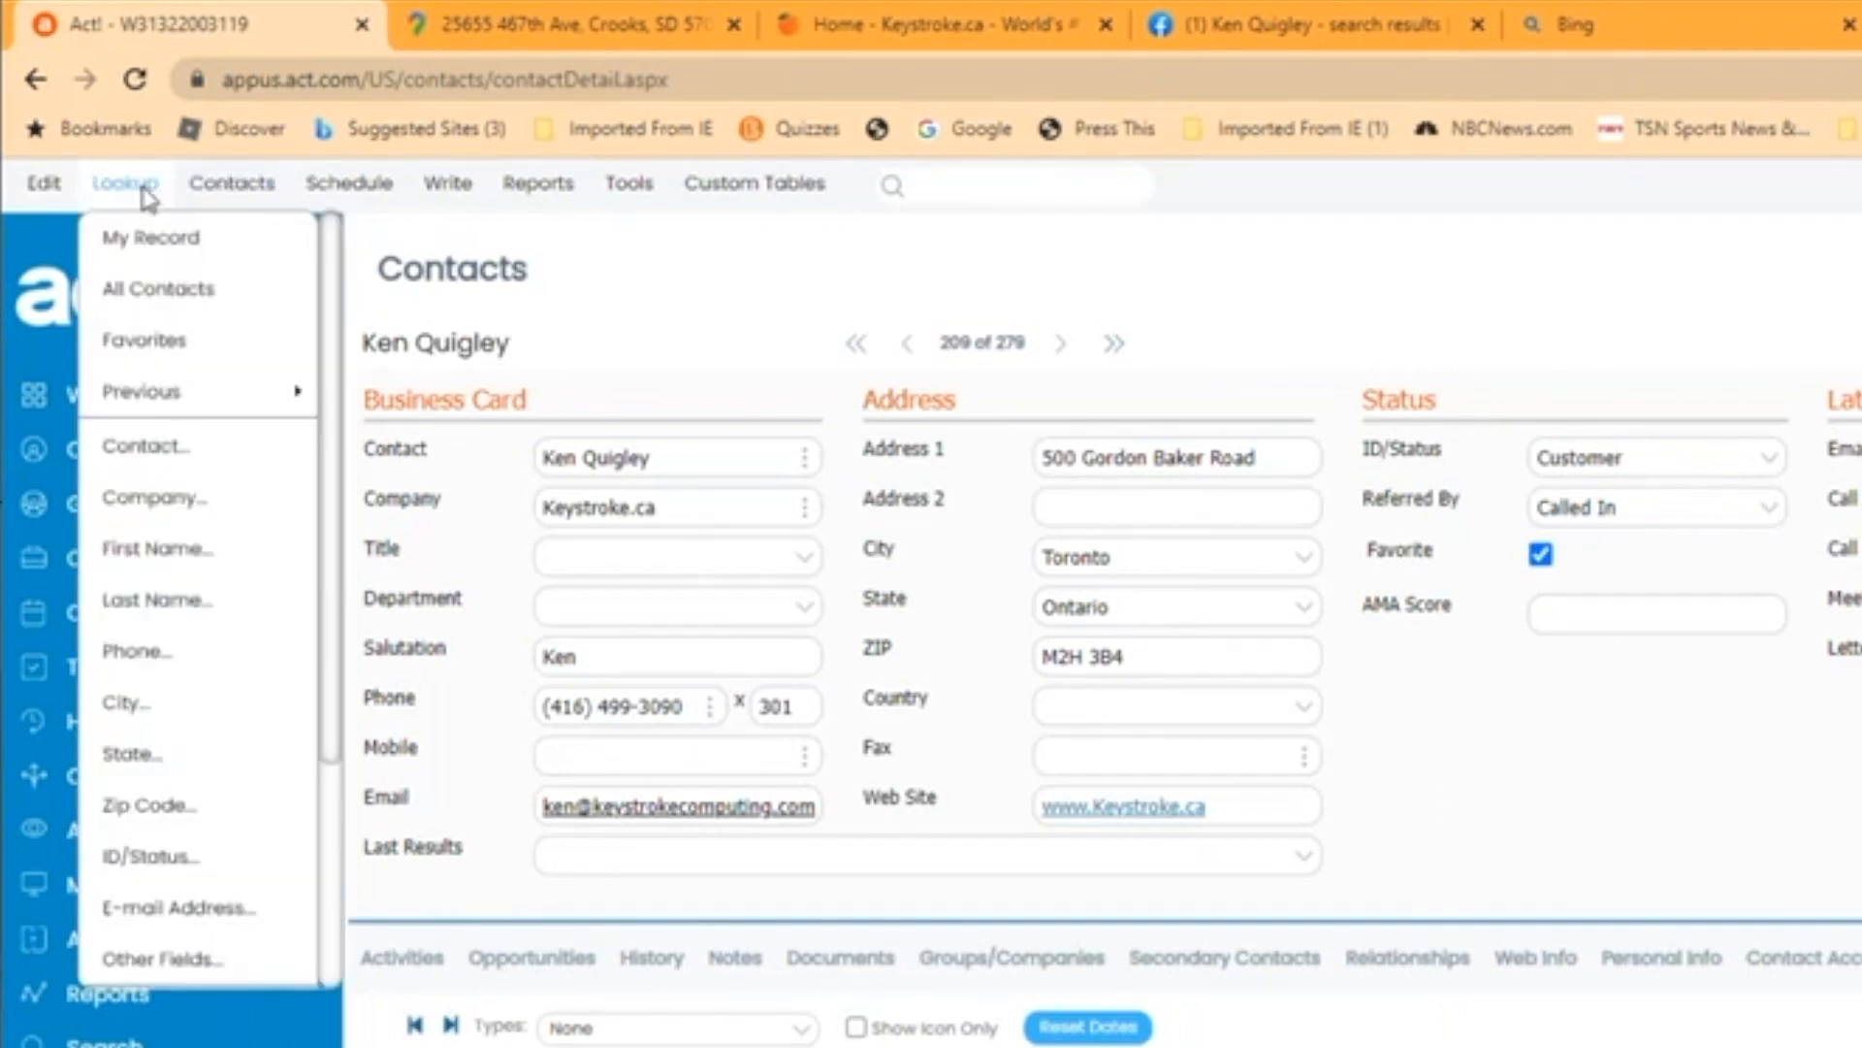
scroll(189, 878, down, 3)
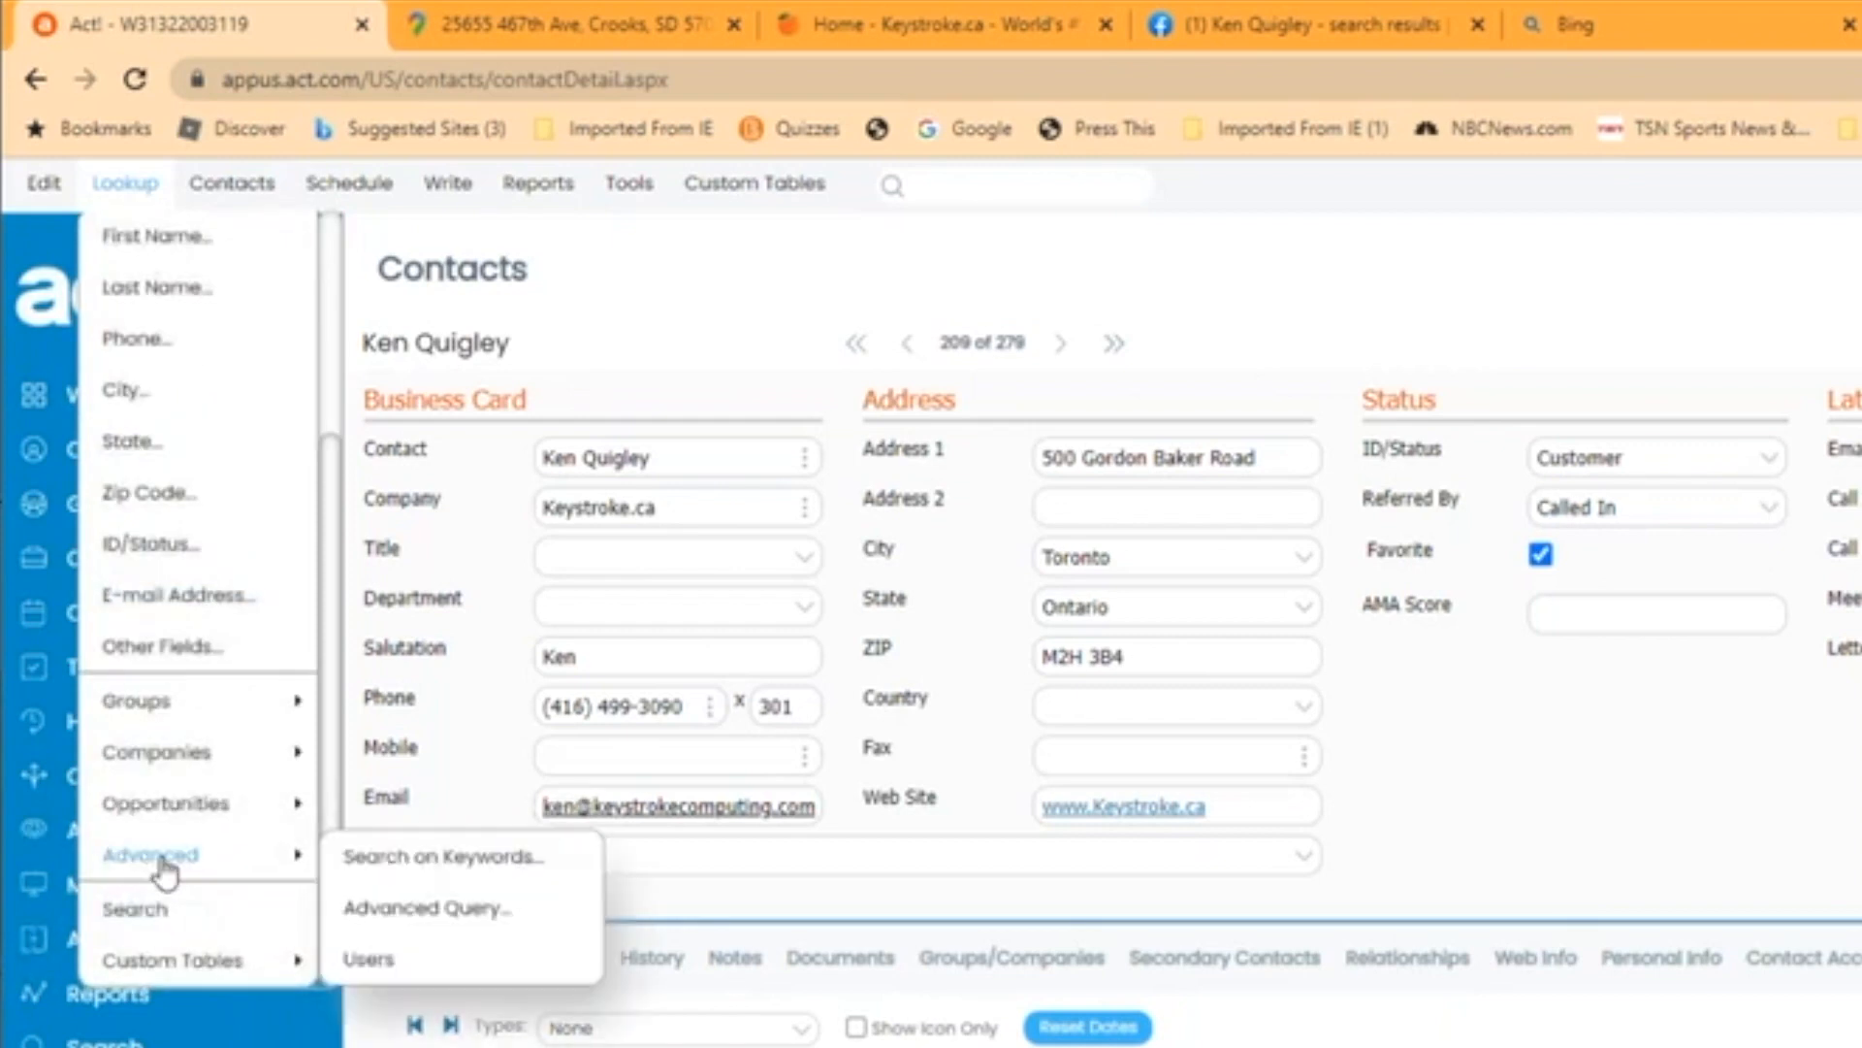
click(165, 871)
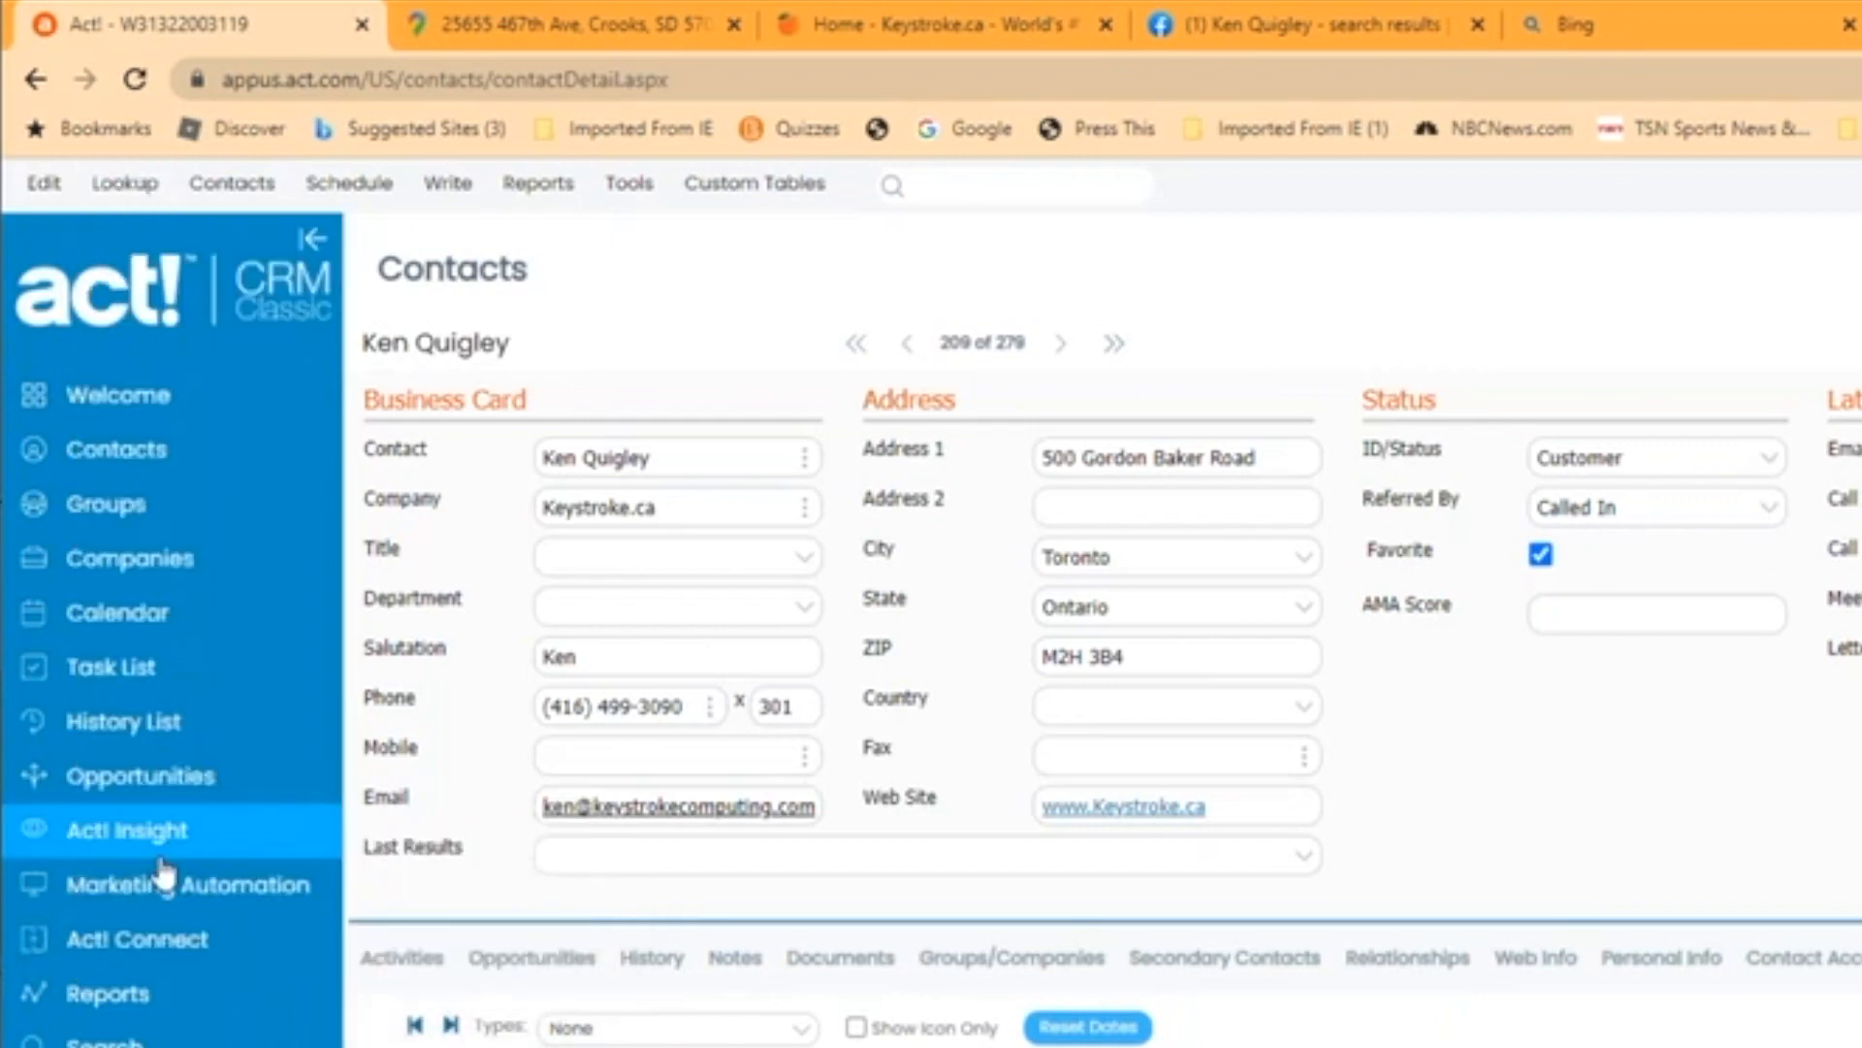
click(115, 186)
scroll(204, 858, down, 3)
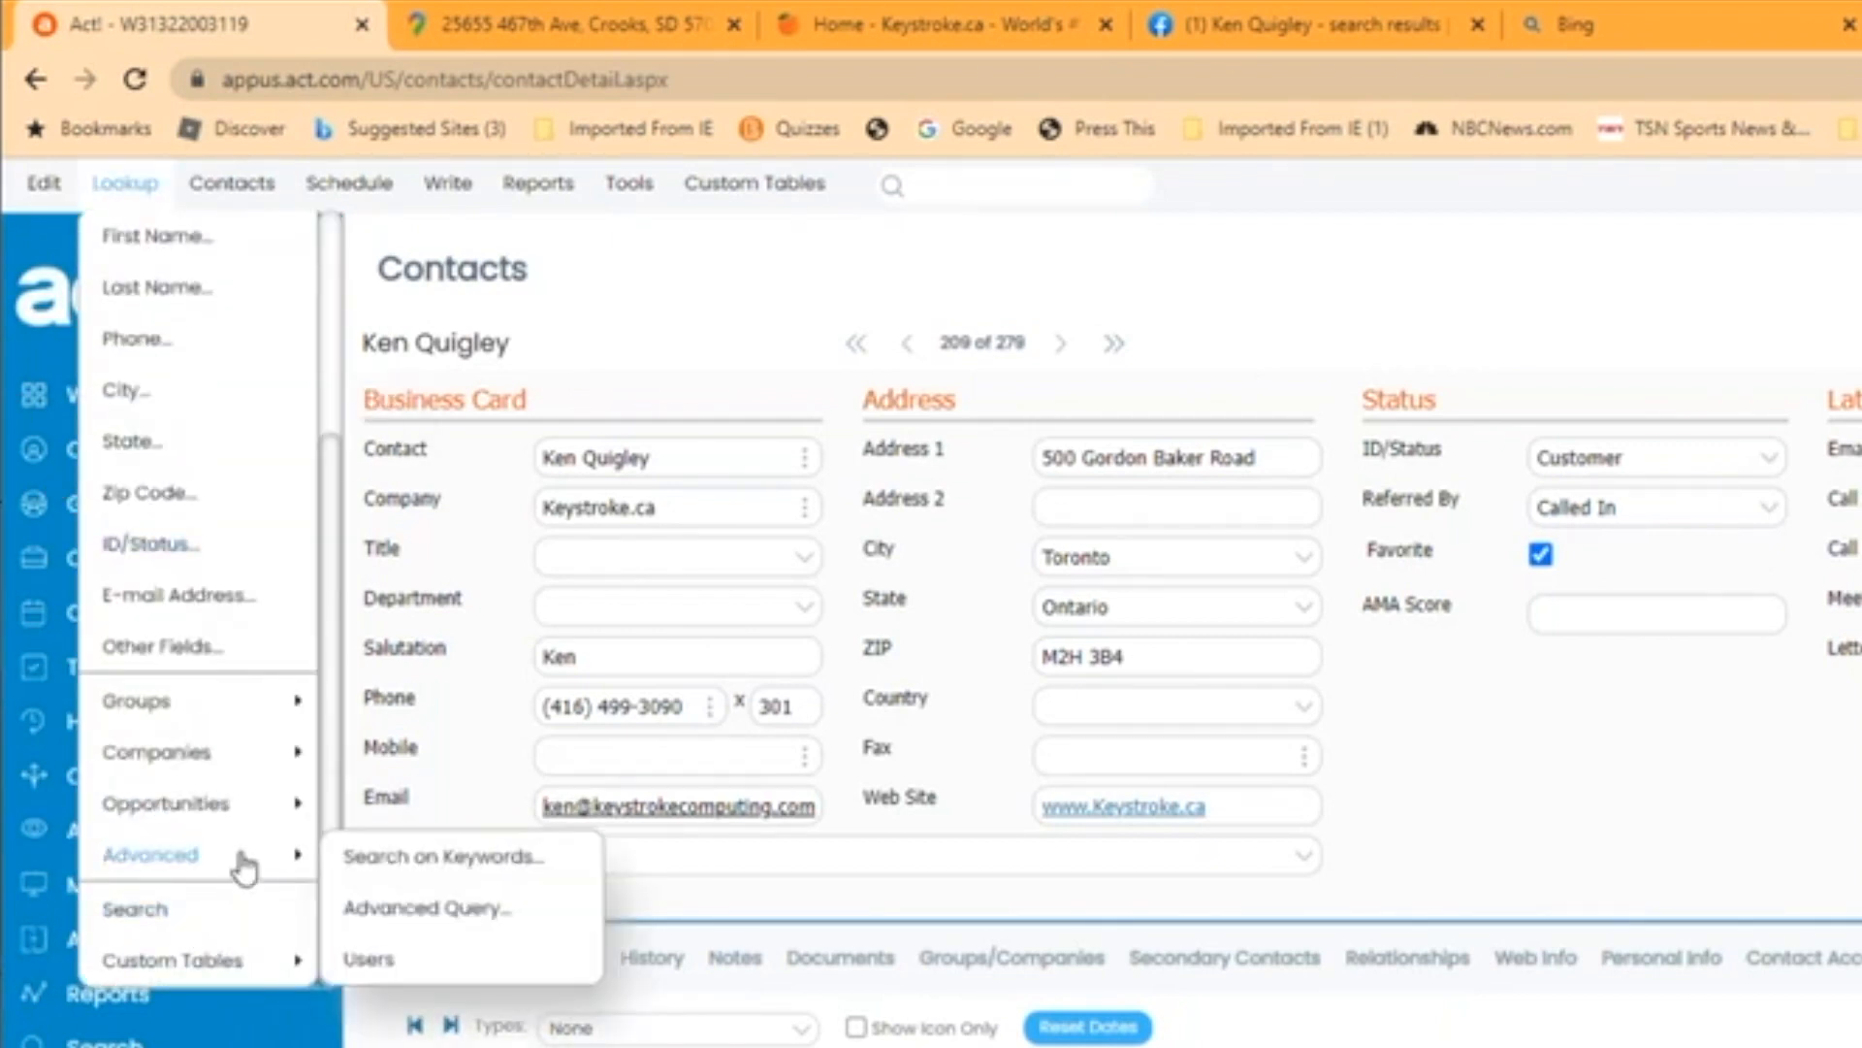
click(244, 866)
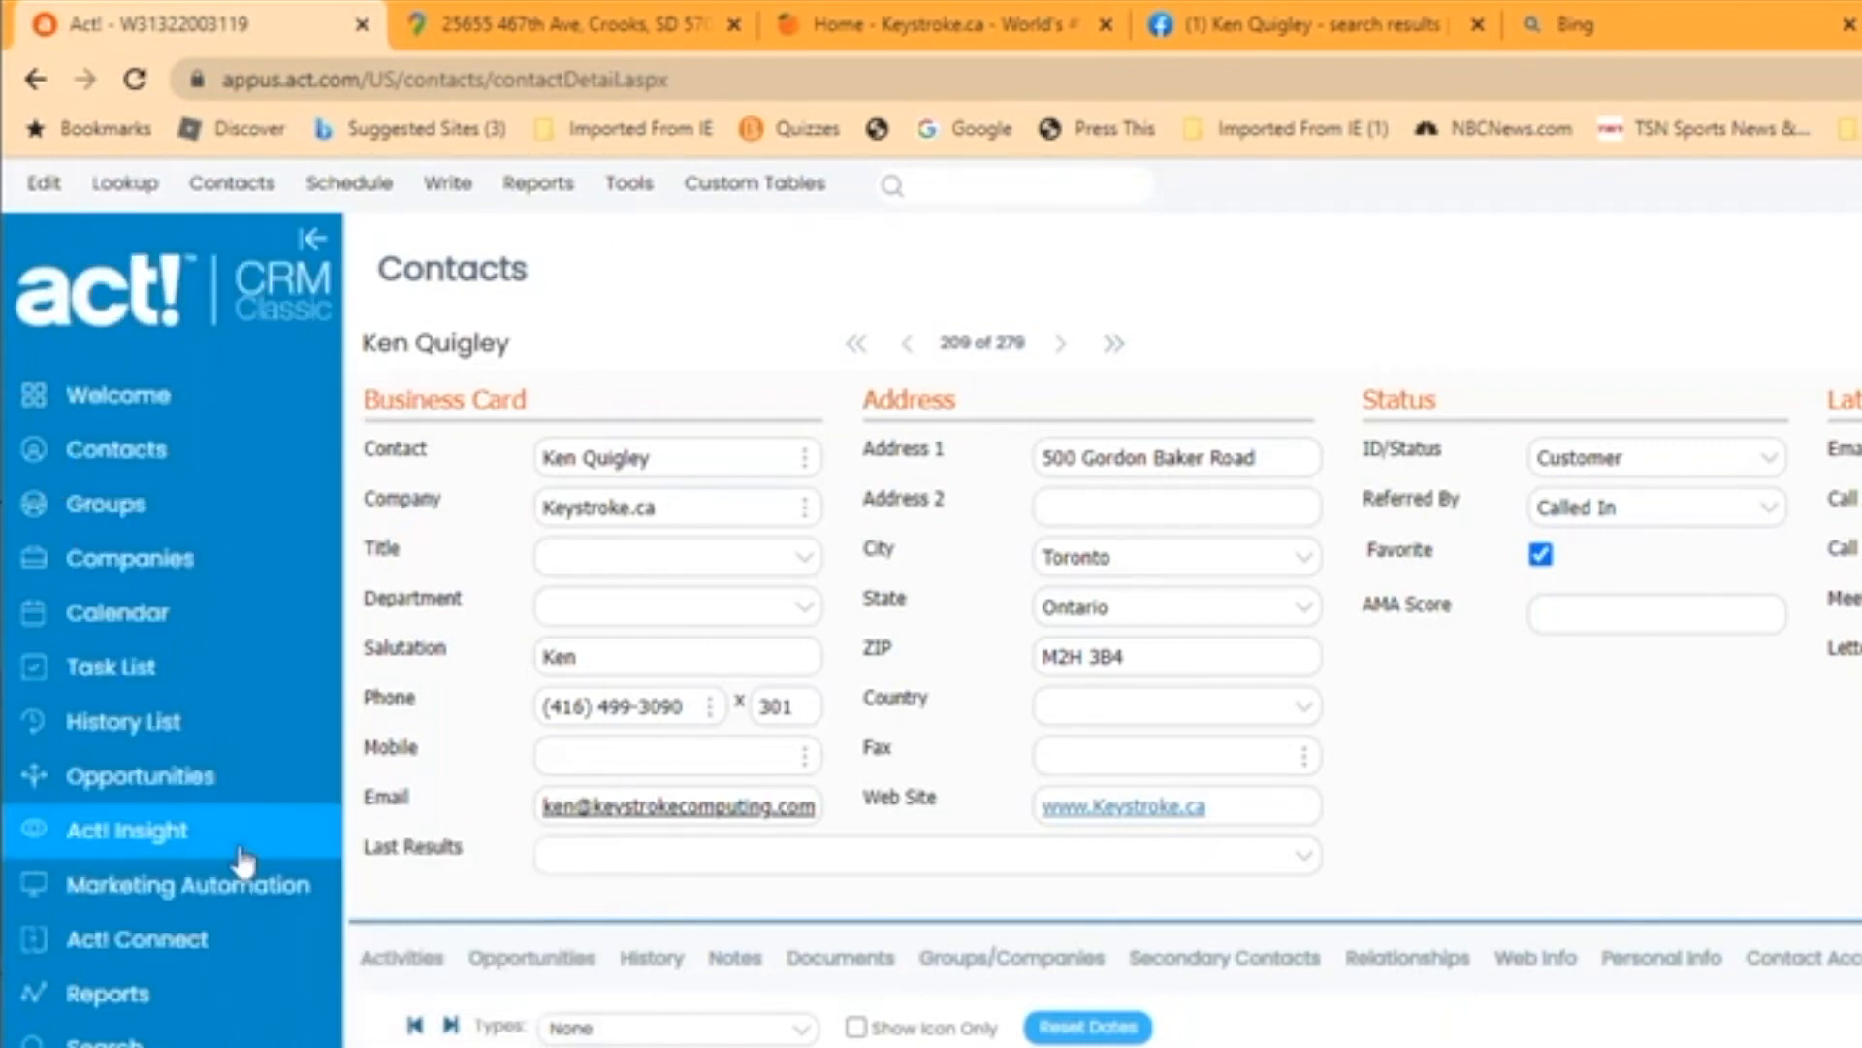
- Open an Advanced Query for contacts and add the criterion ID/Status Contains Customer
click(139, 191)
scroll(320, 941, down, 3)
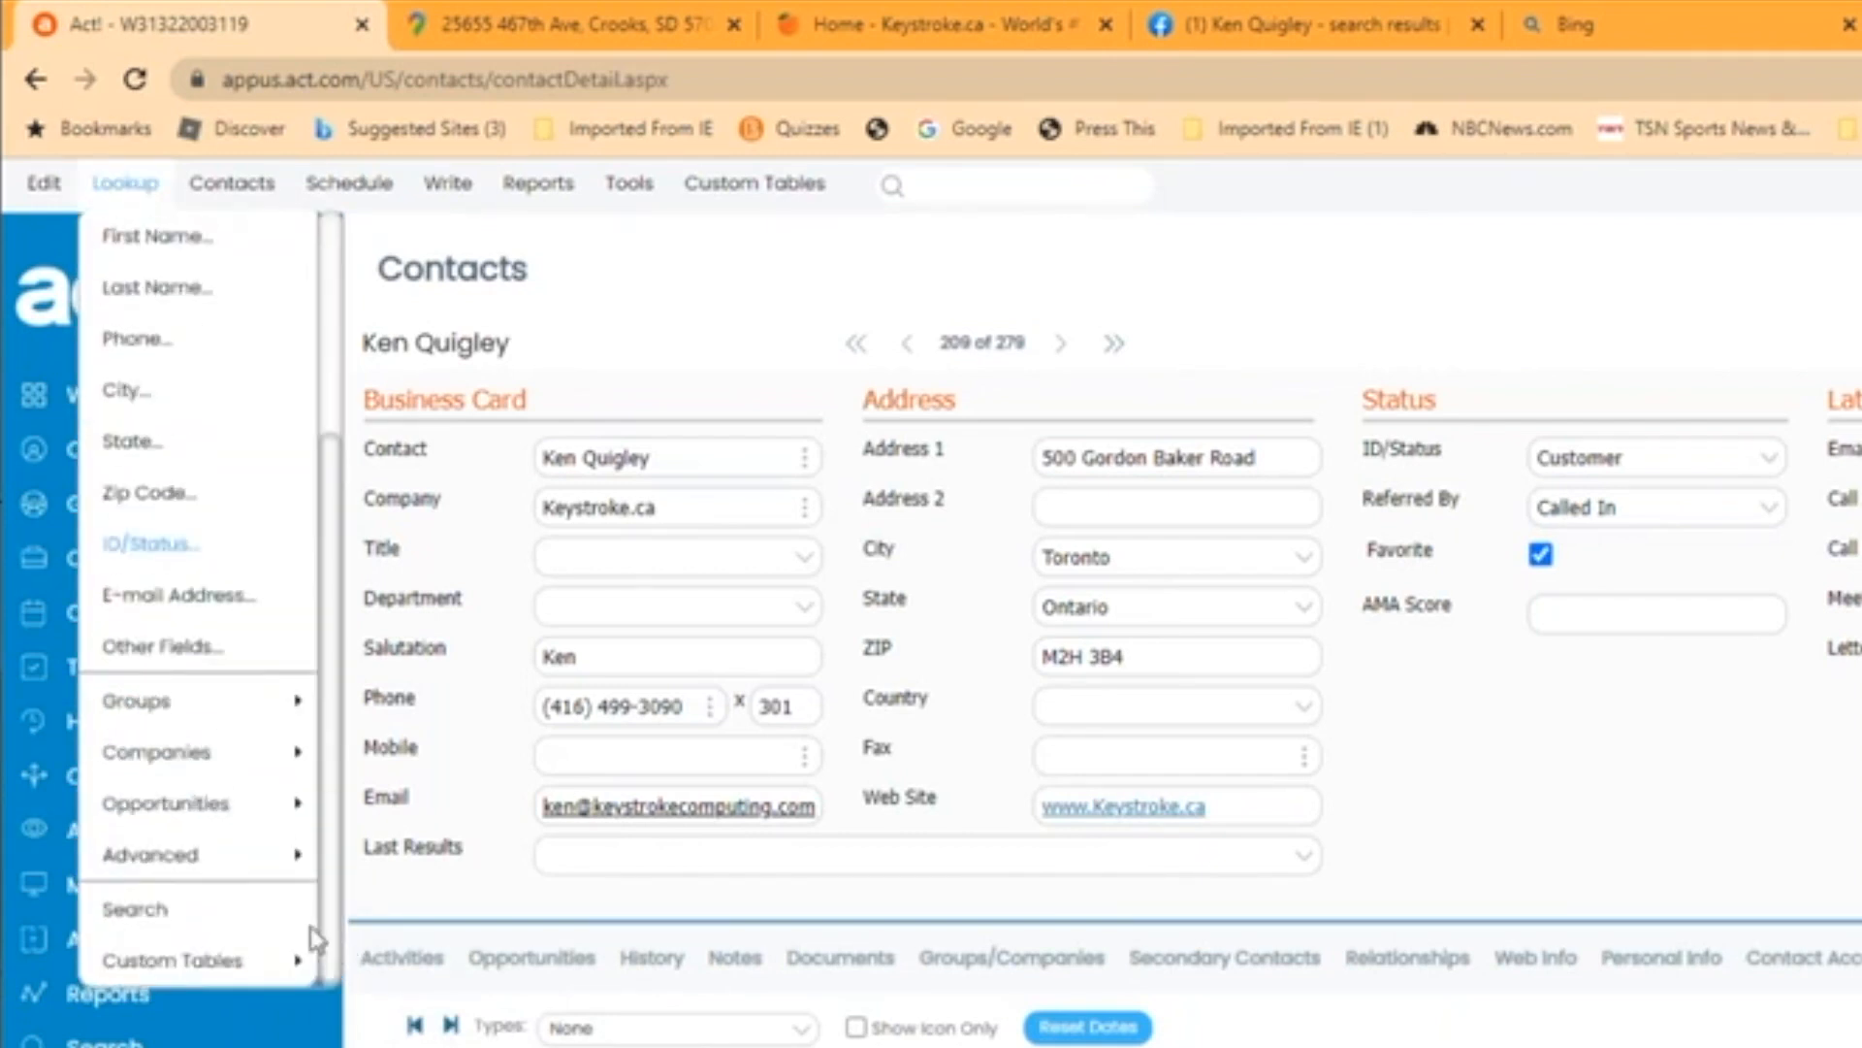
mouse_move(249, 864)
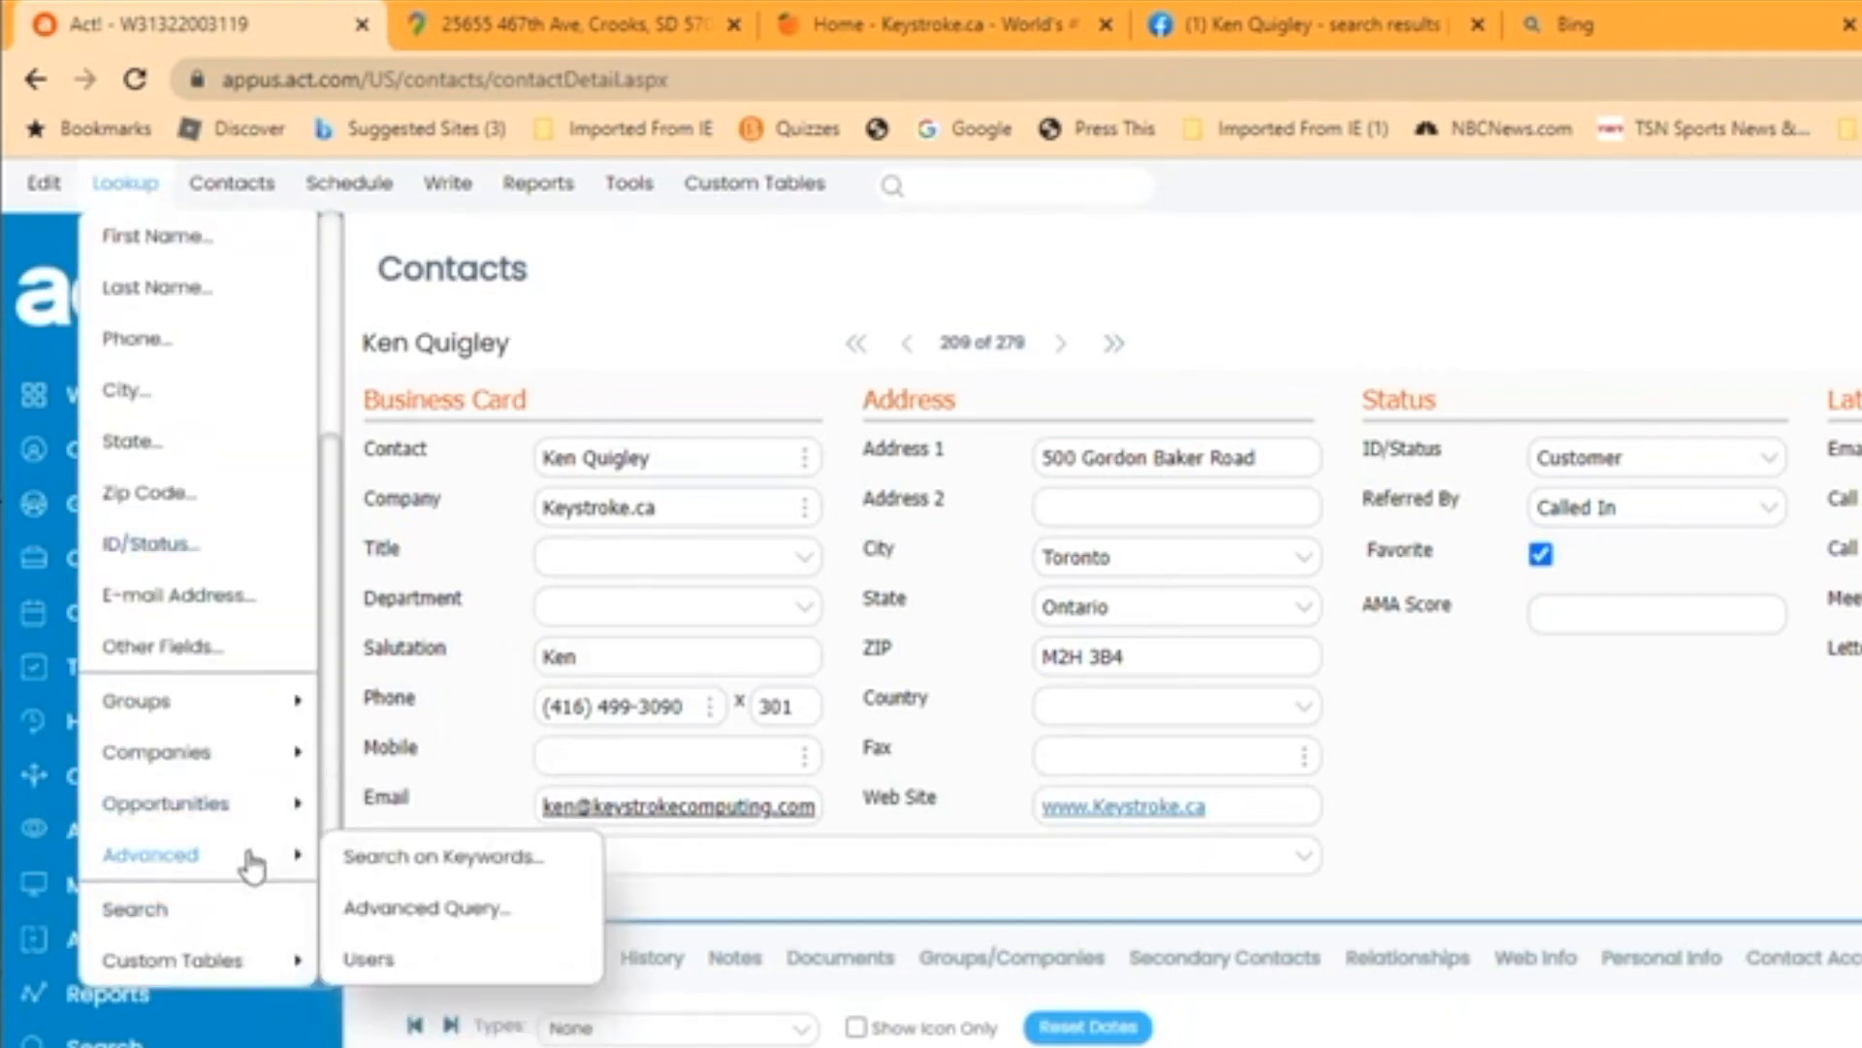
click(469, 917)
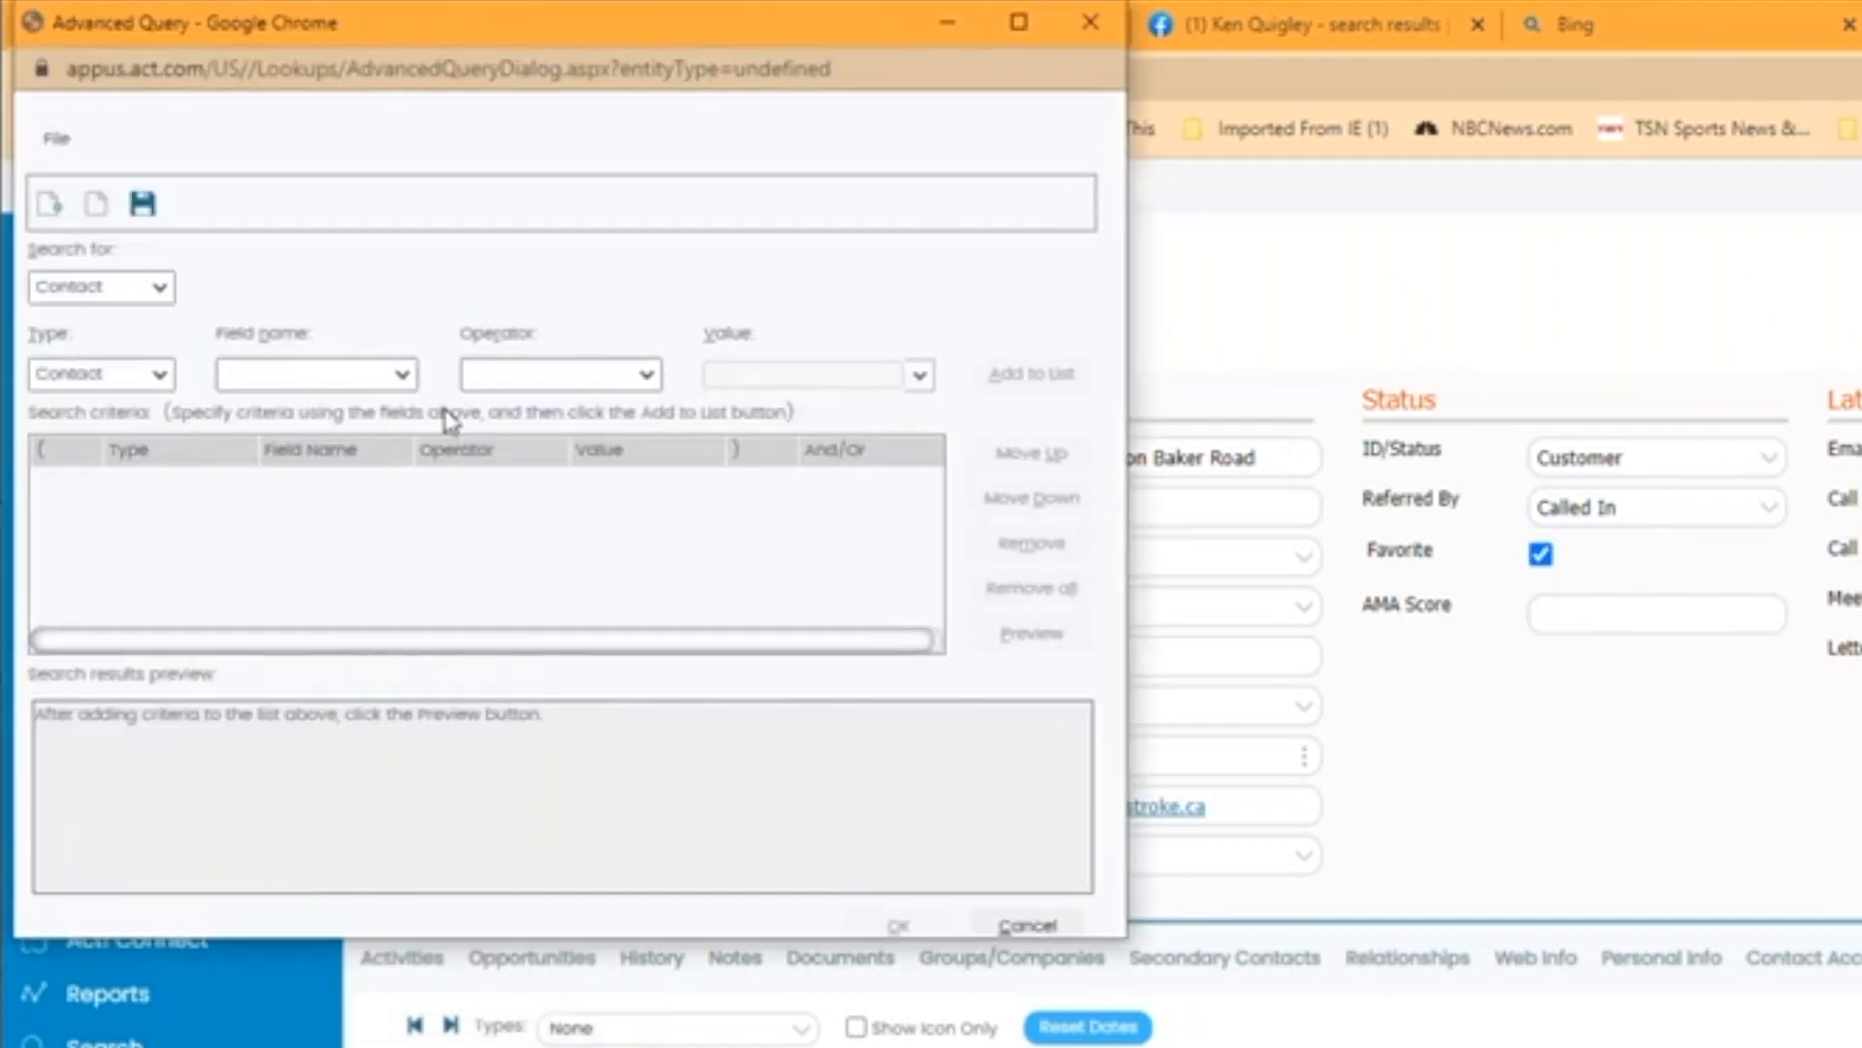
click(402, 376)
key(i)
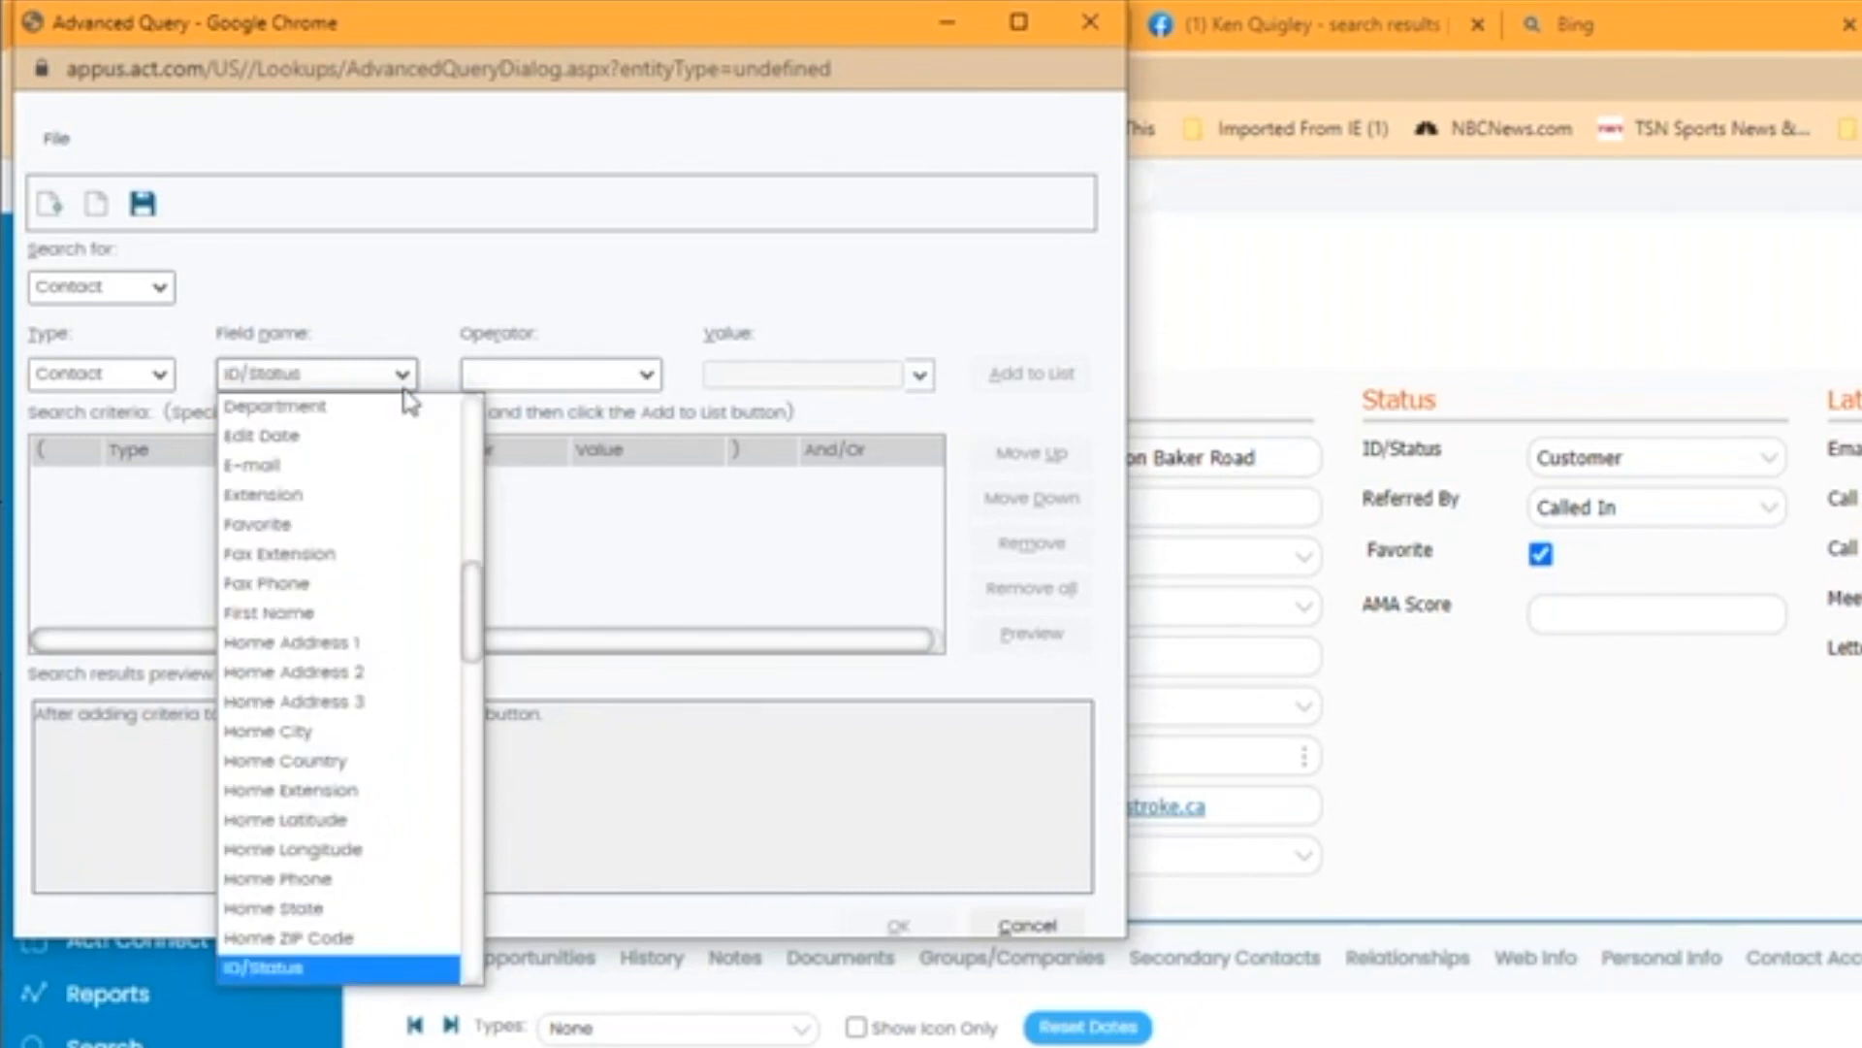
key(Return)
click(650, 377)
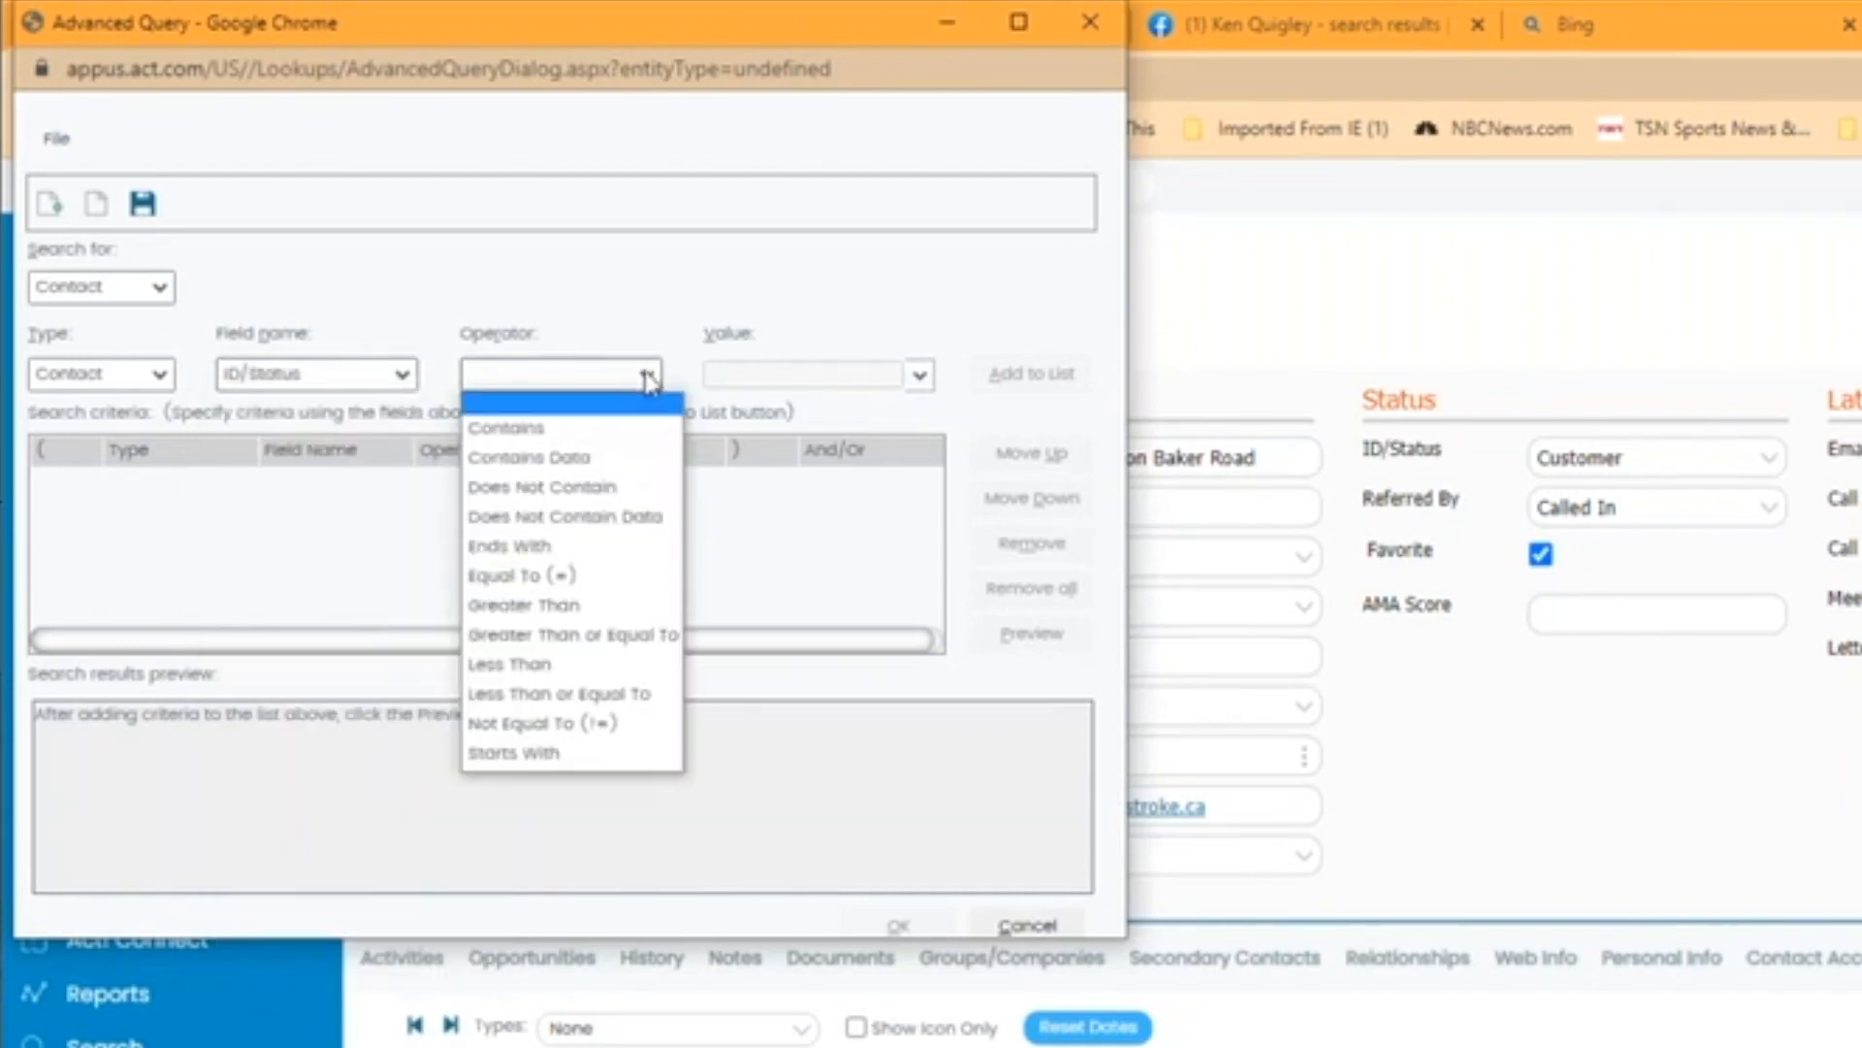
click(611, 425)
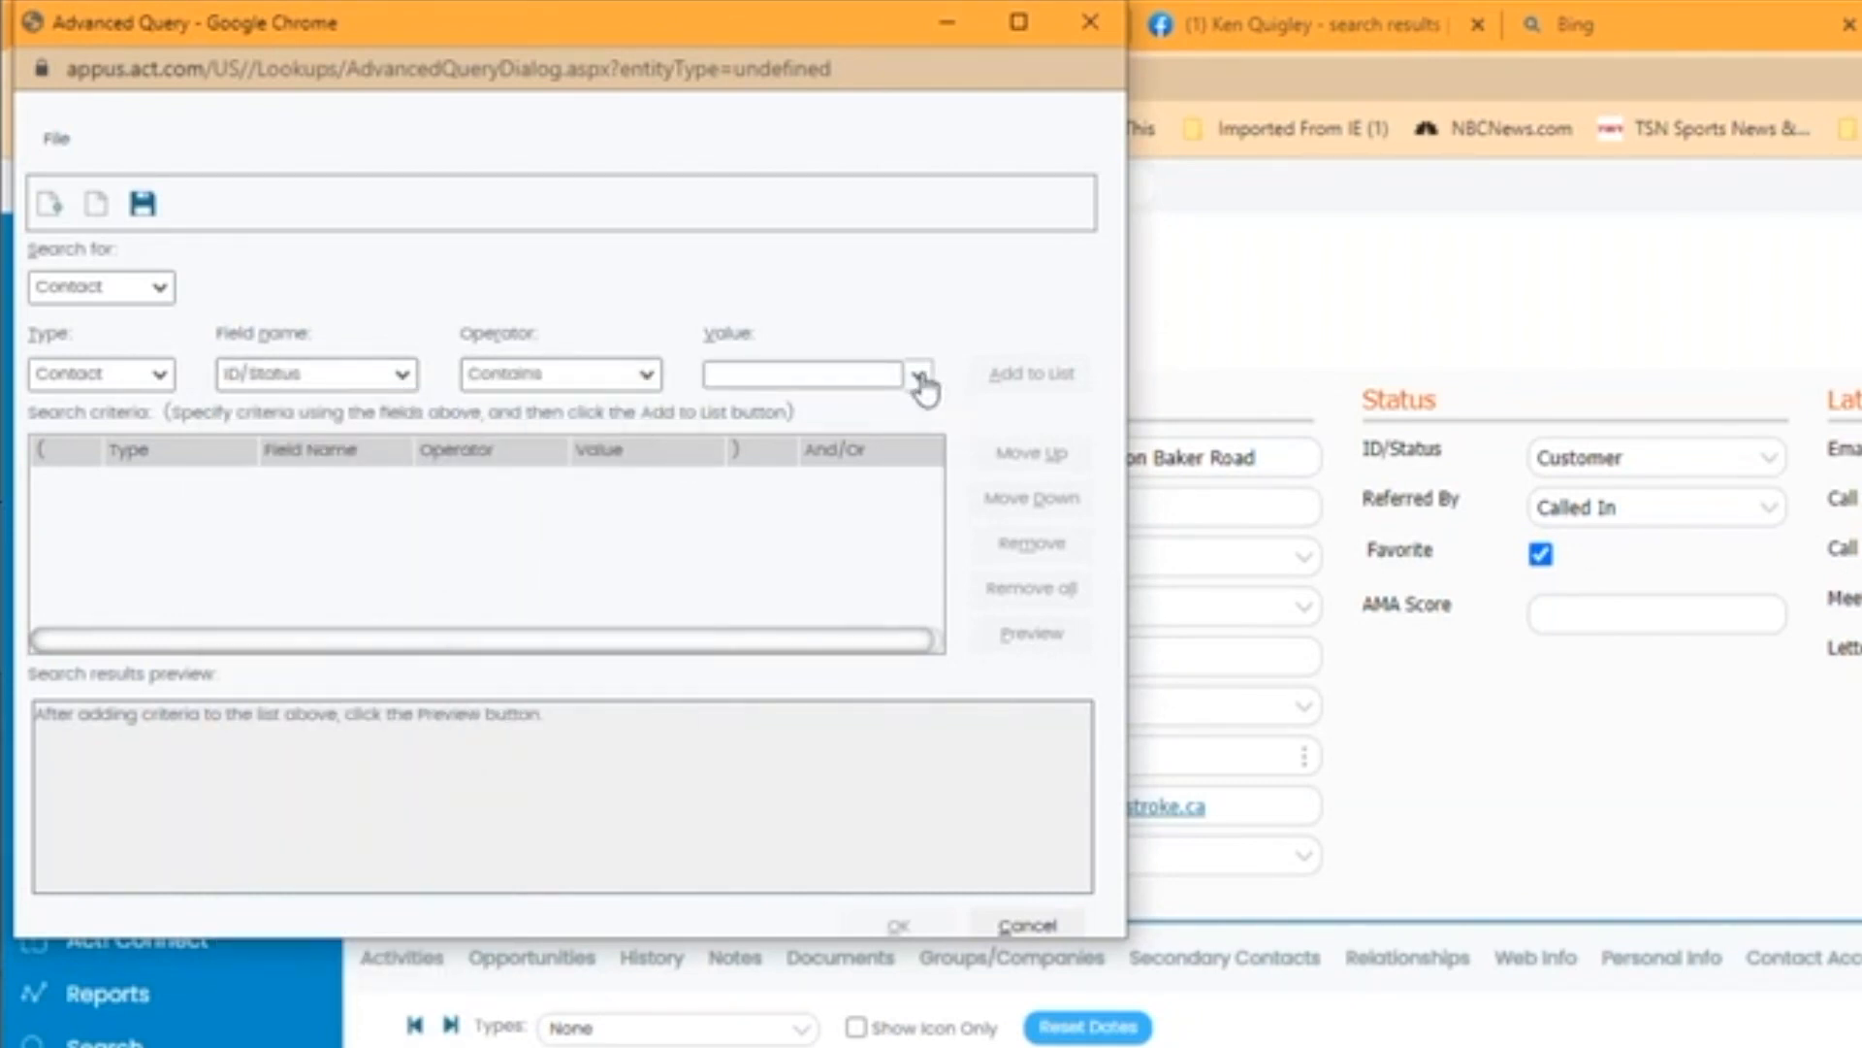
click(917, 376)
scroll(846, 503, down, 2)
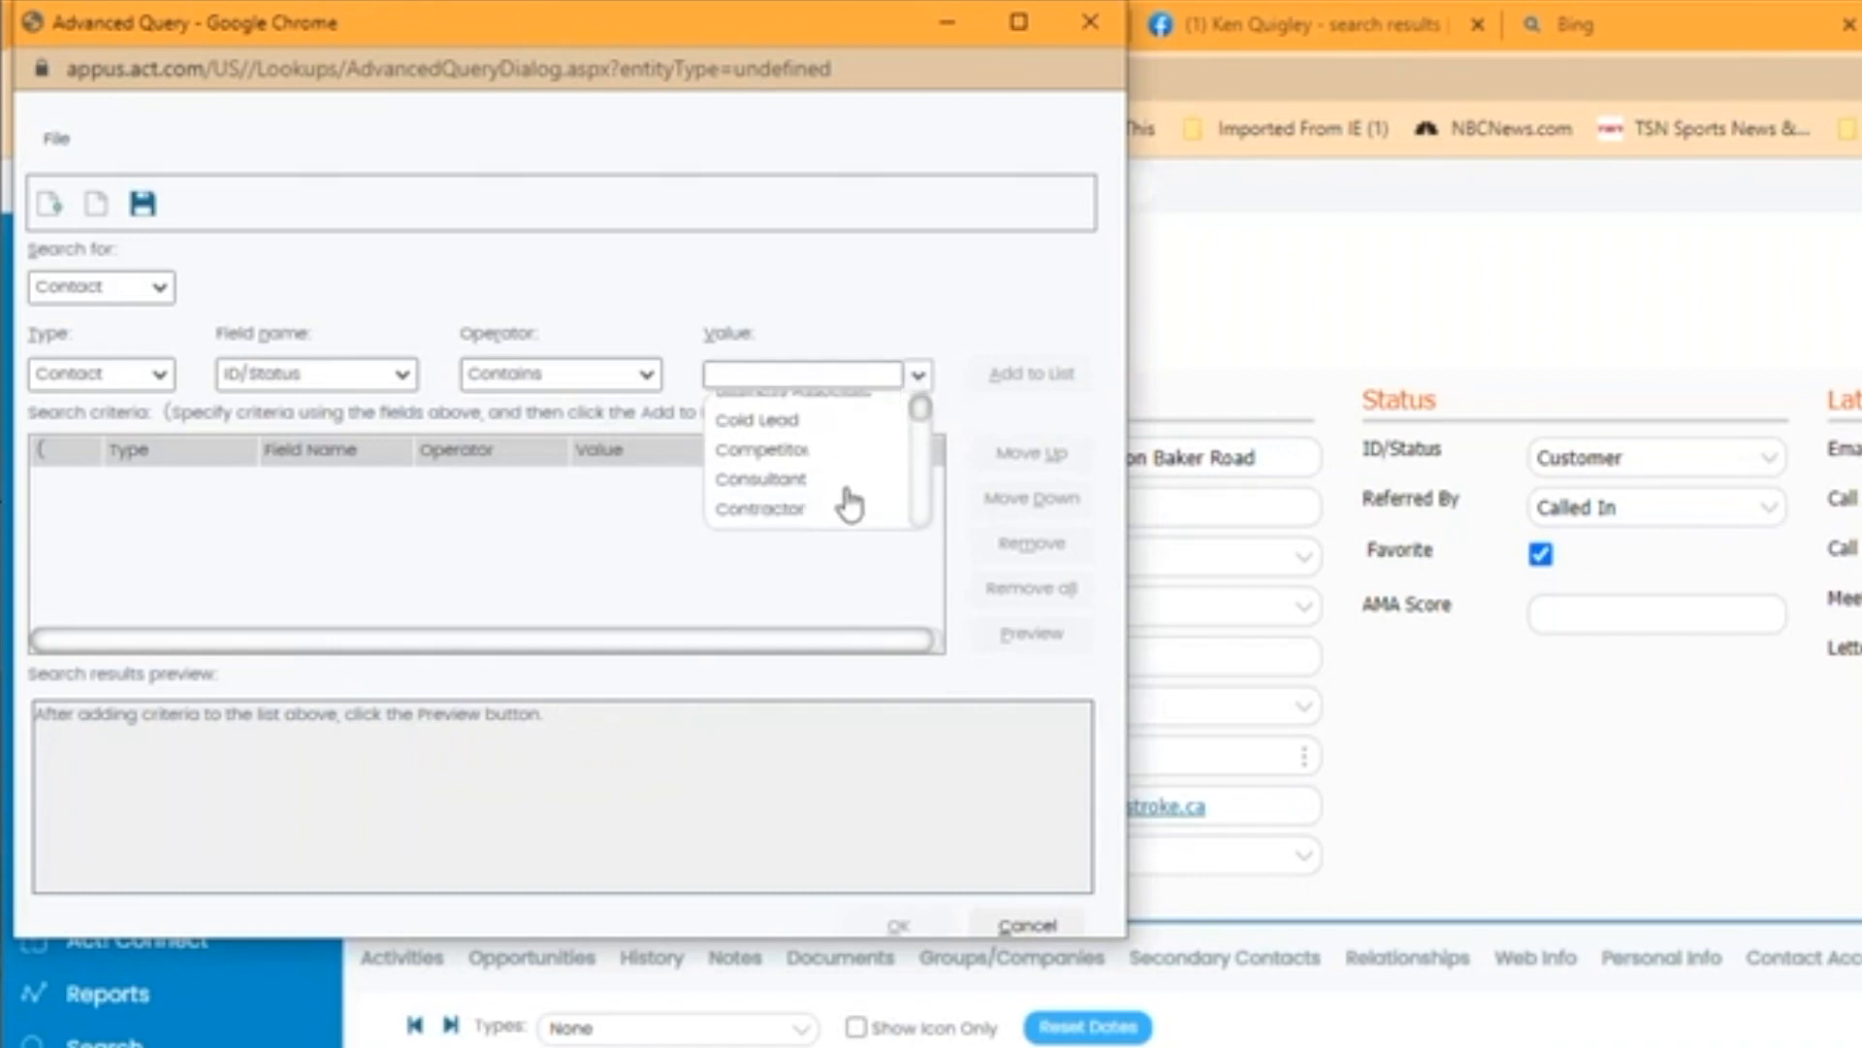
click(766, 435)
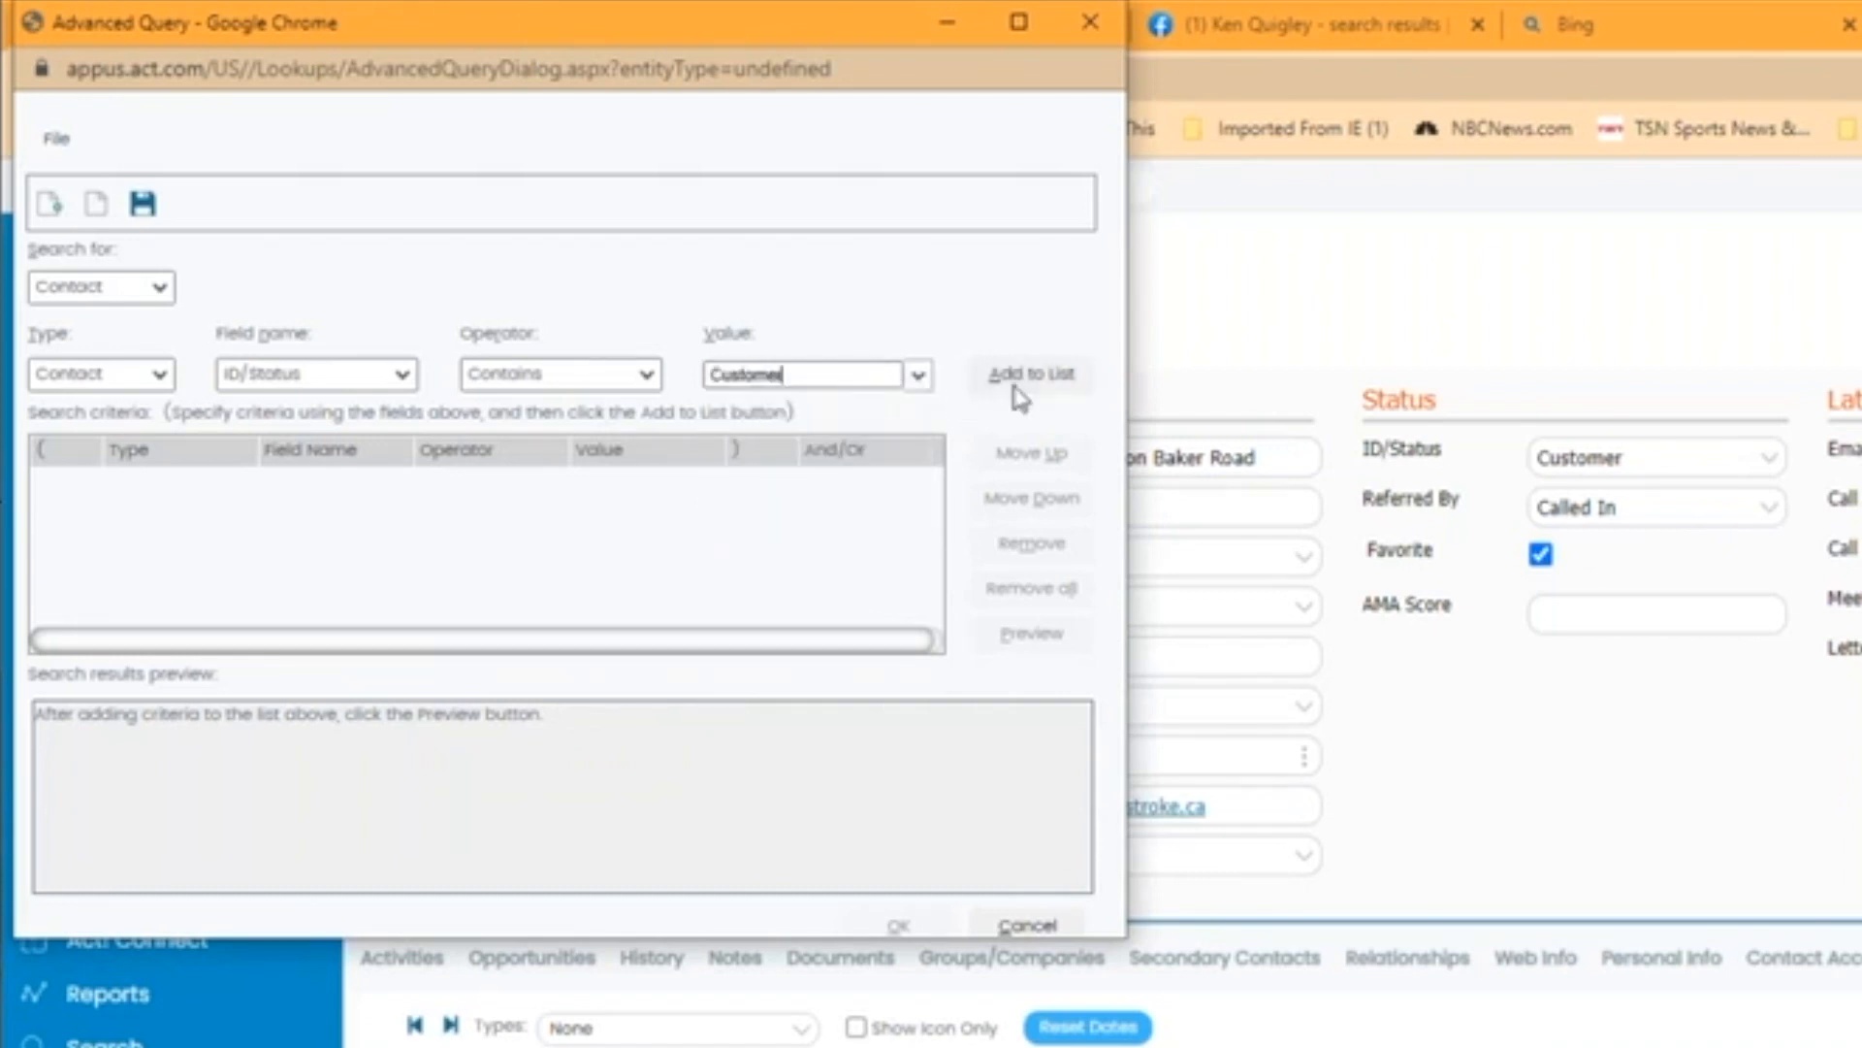
click(1021, 378)
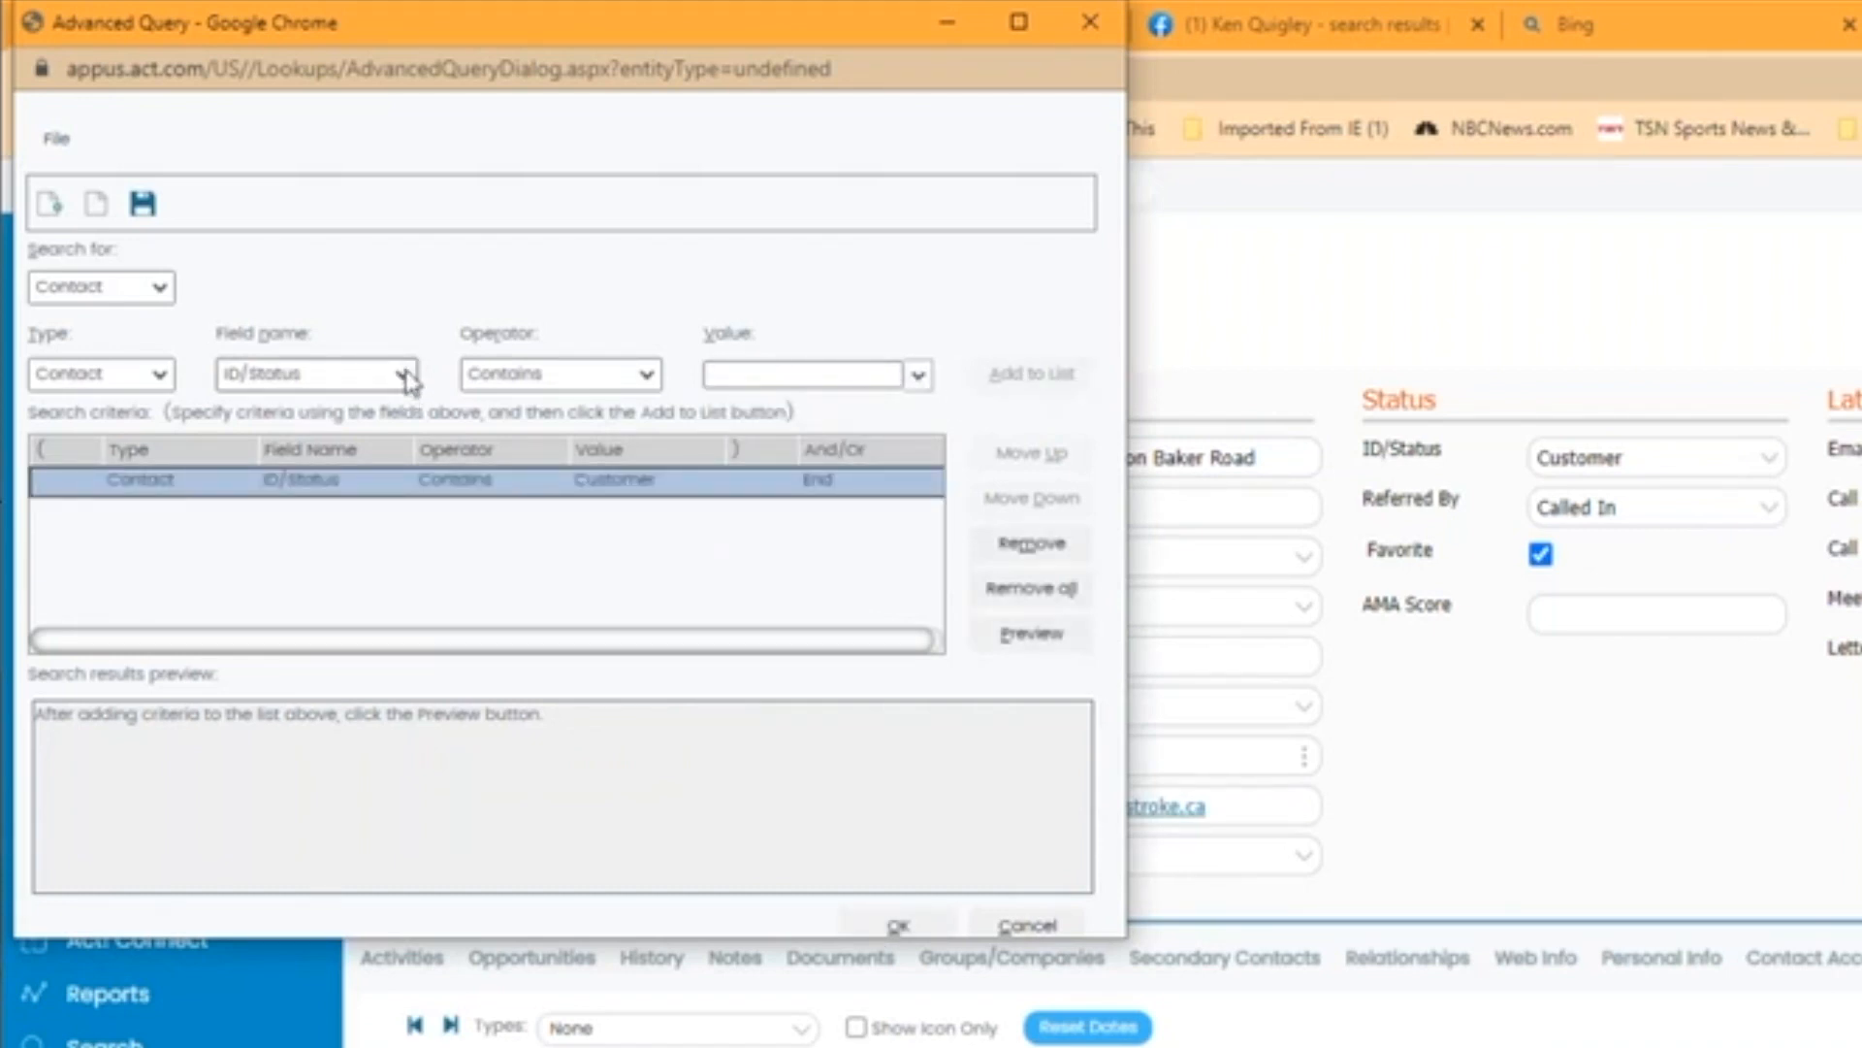
- Add the criterion City Contains Toronto to the Advanced Query
click(403, 376)
key(c)
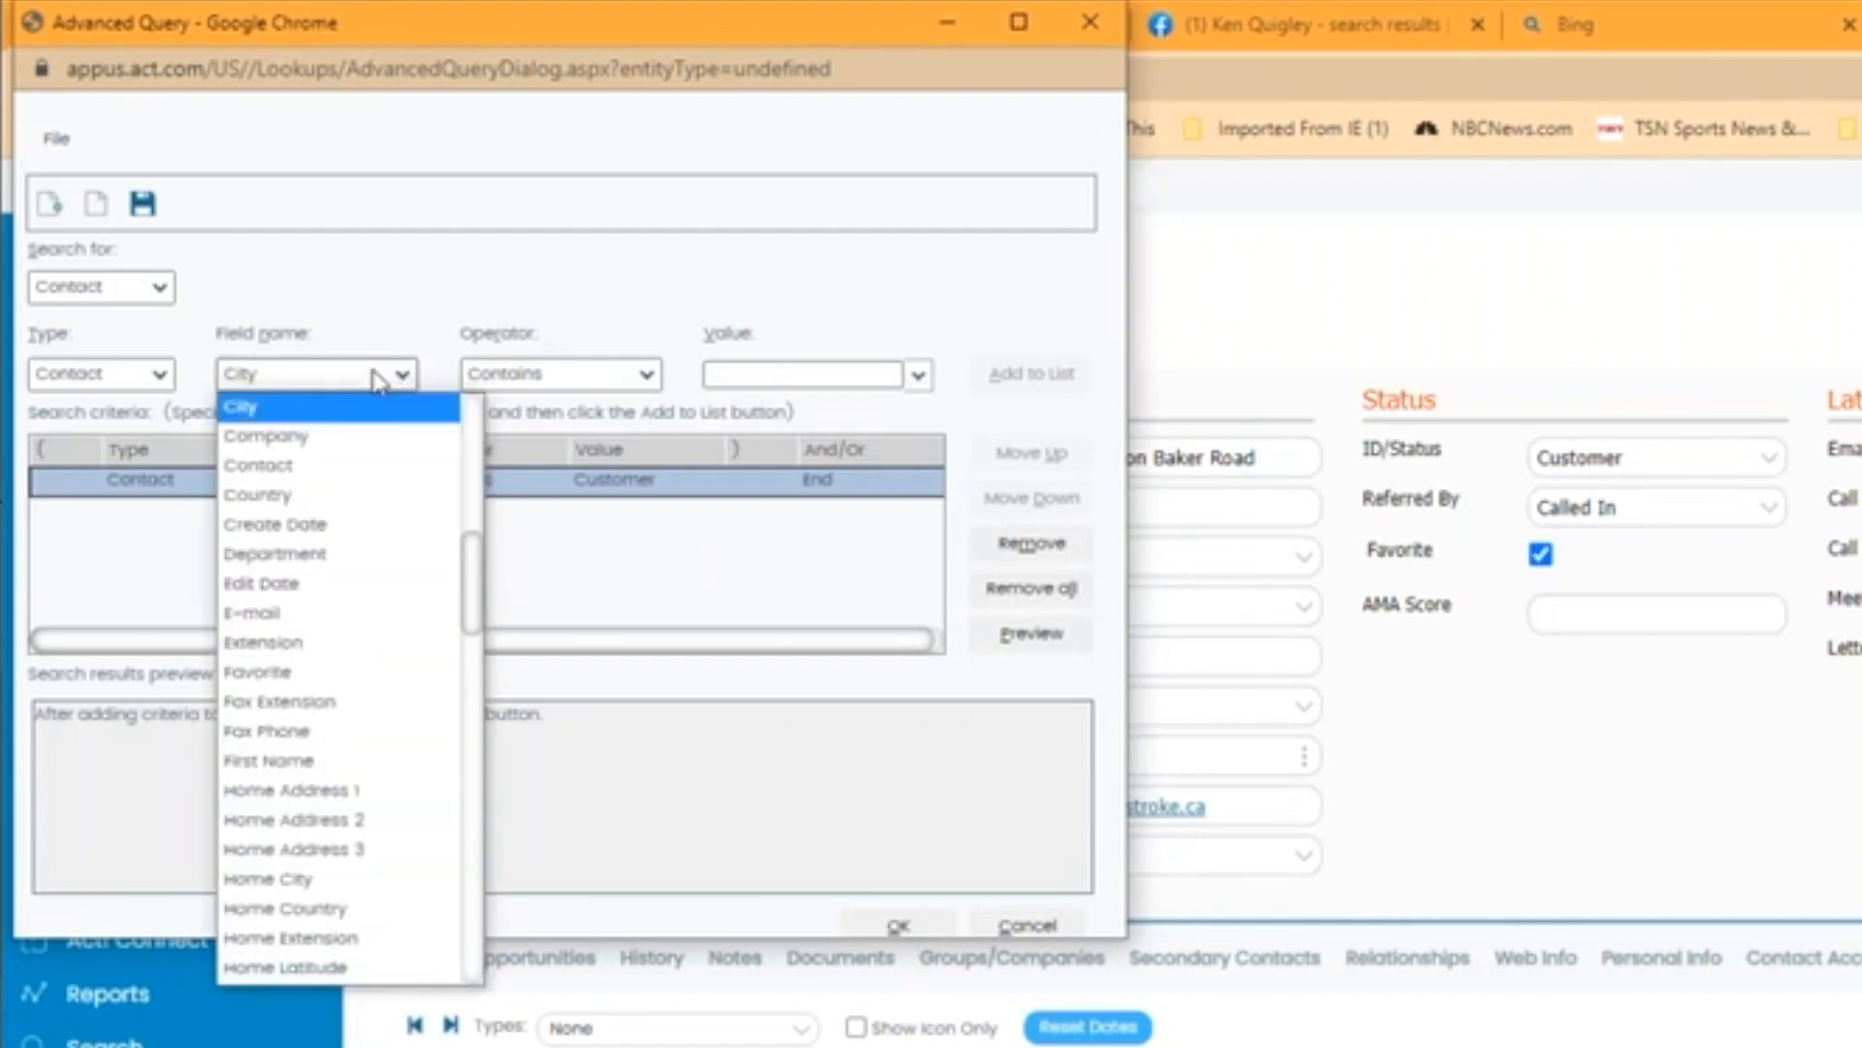
click(374, 407)
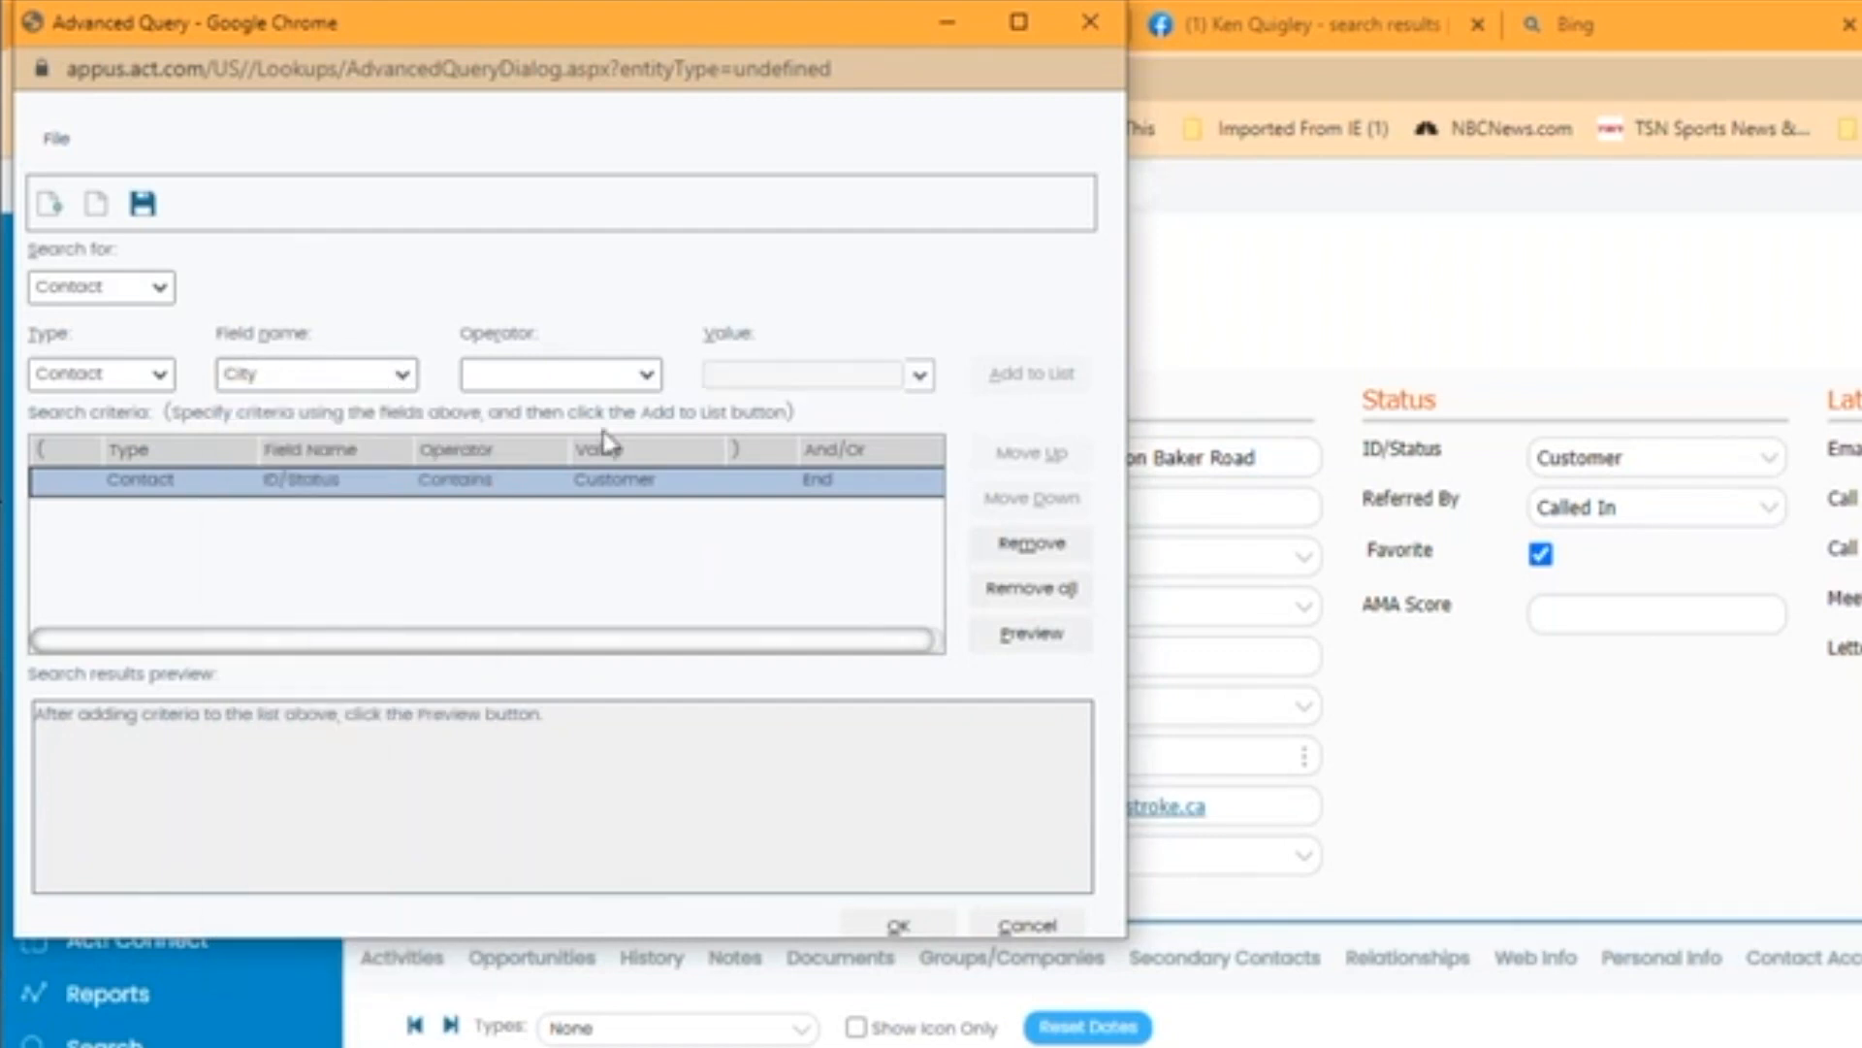
click(646, 374)
click(543, 422)
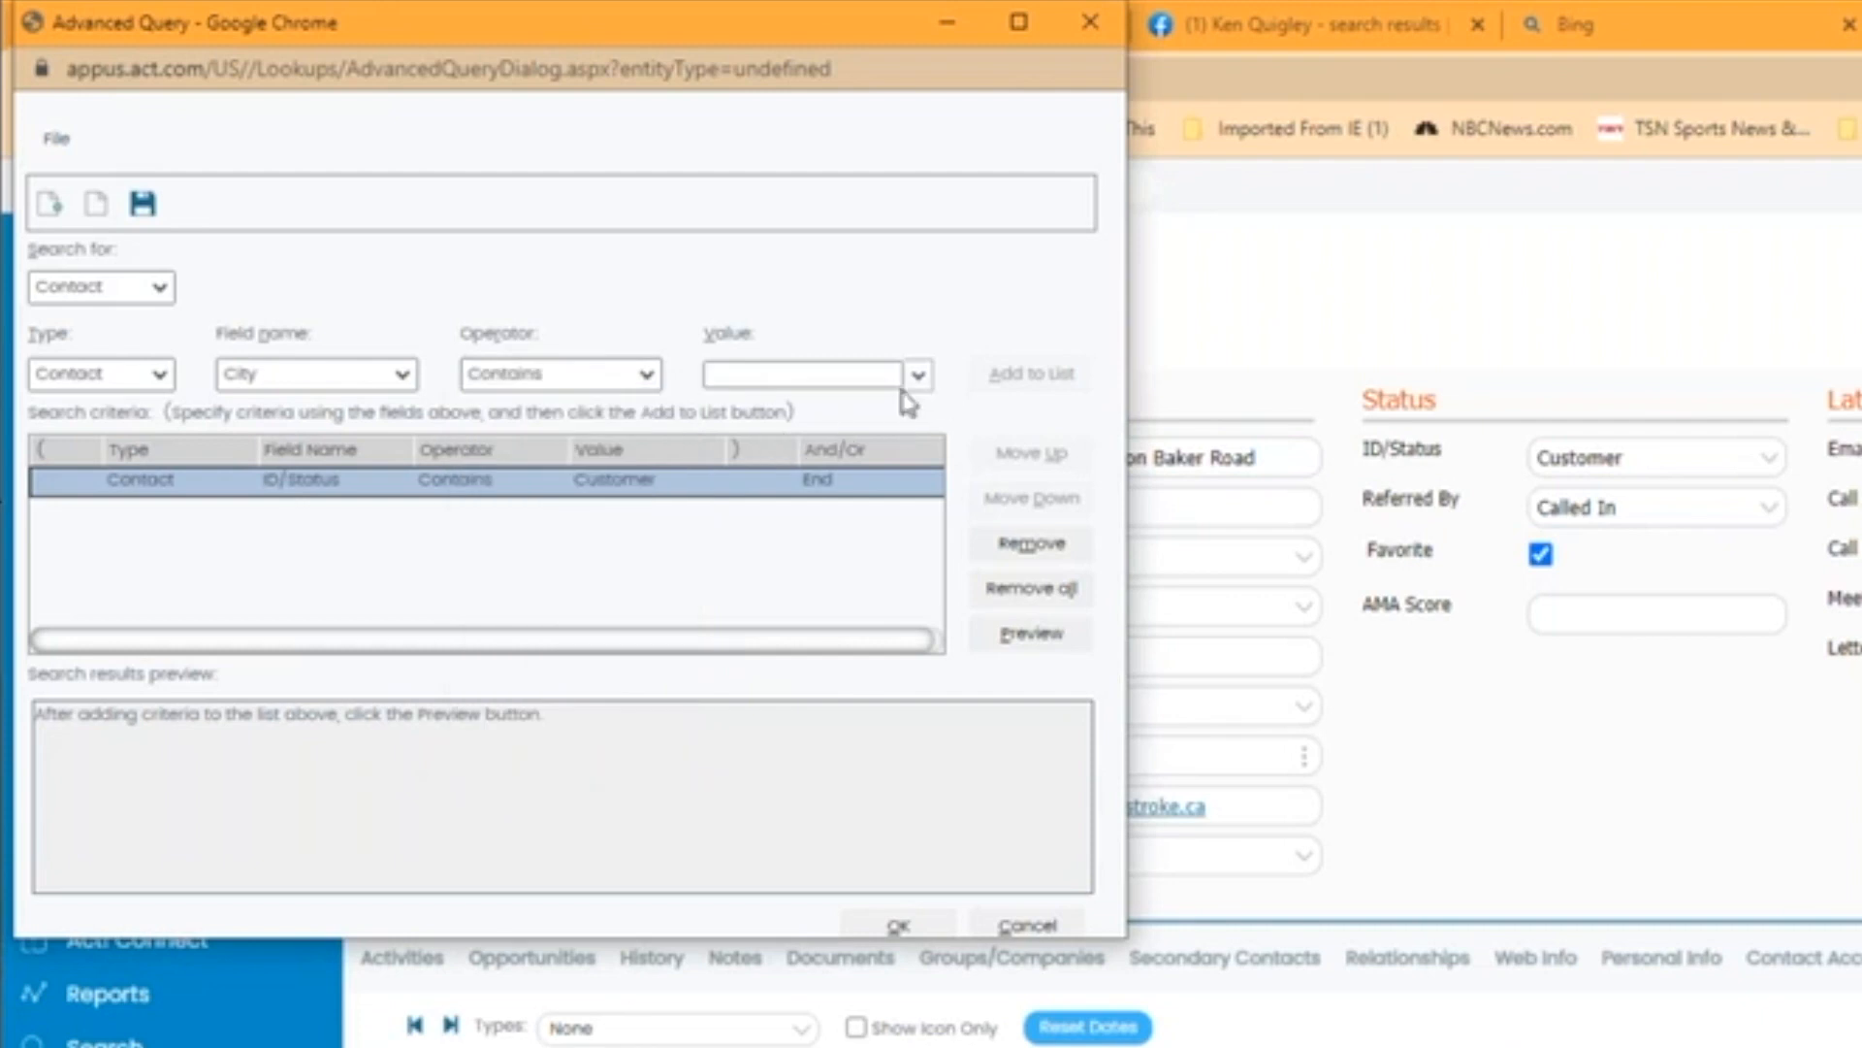
click(793, 383)
text(Toronto)
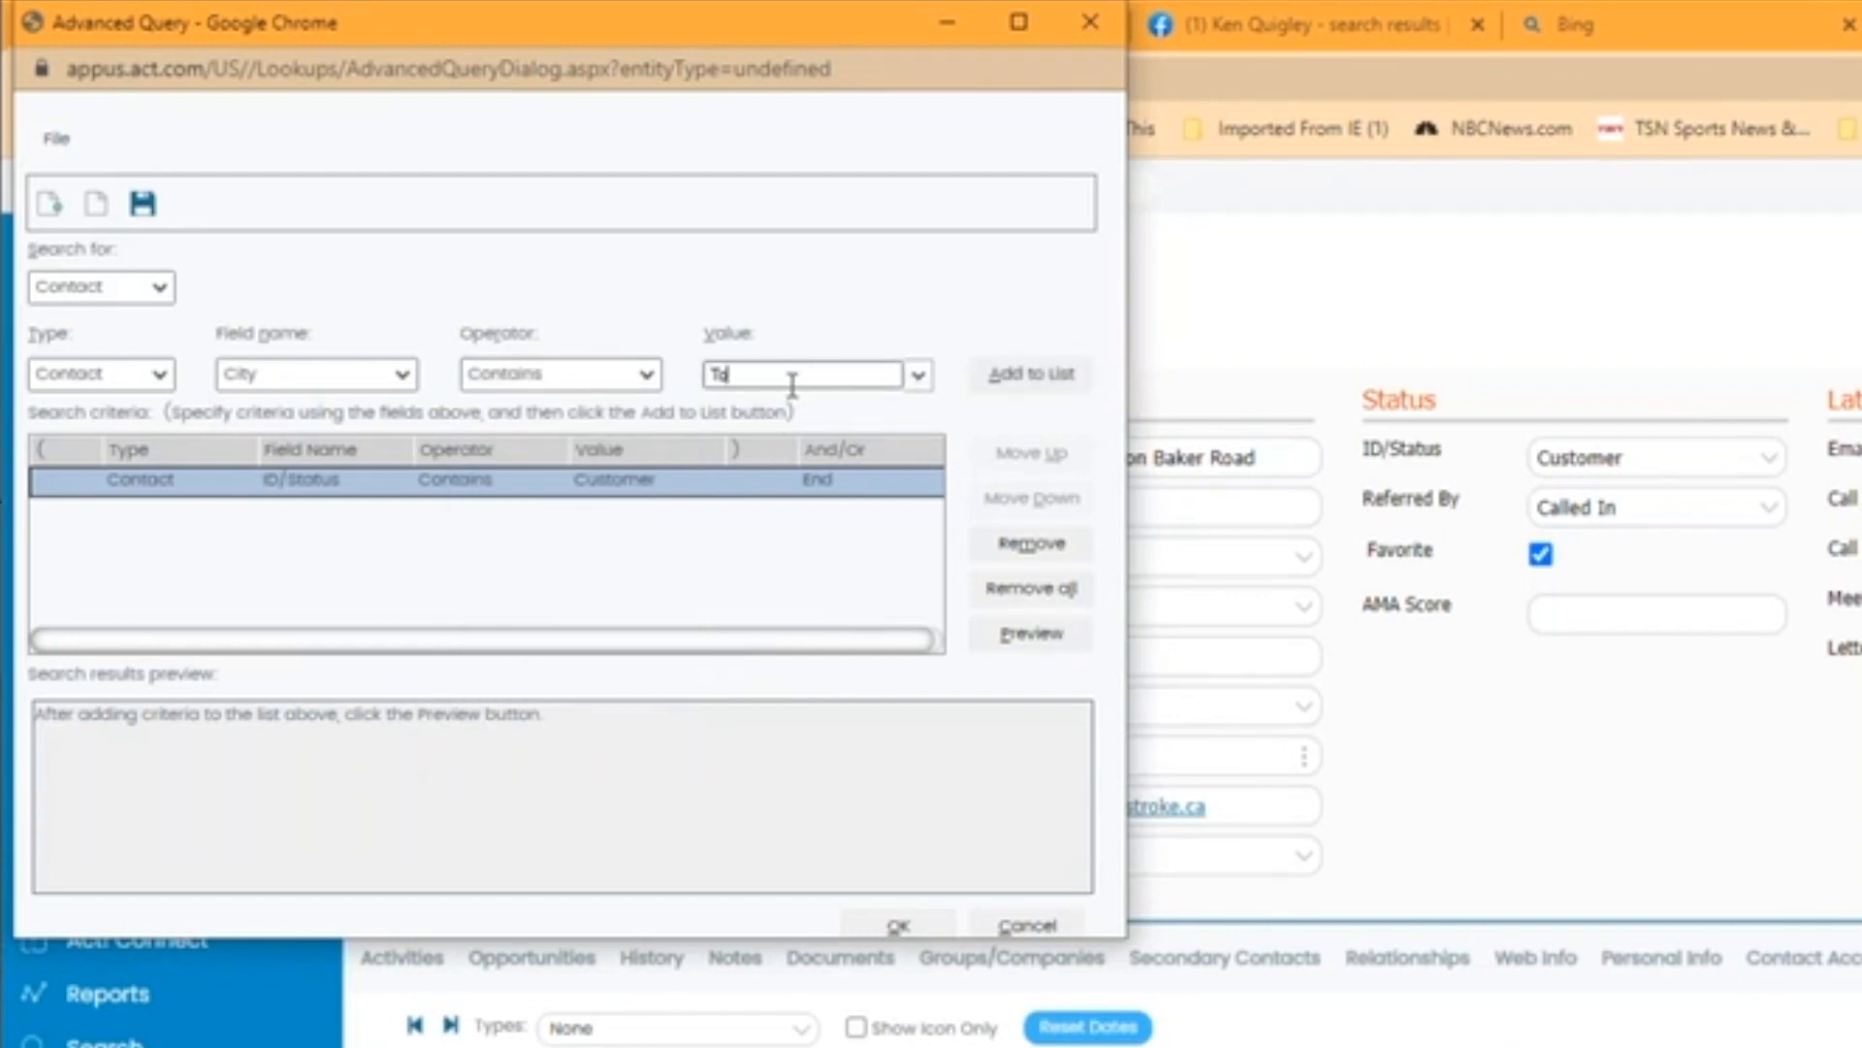
click(1026, 374)
- Add the criterion E-mail Contains Data to the Advanced Query's search criteria
click(401, 376)
key(e)
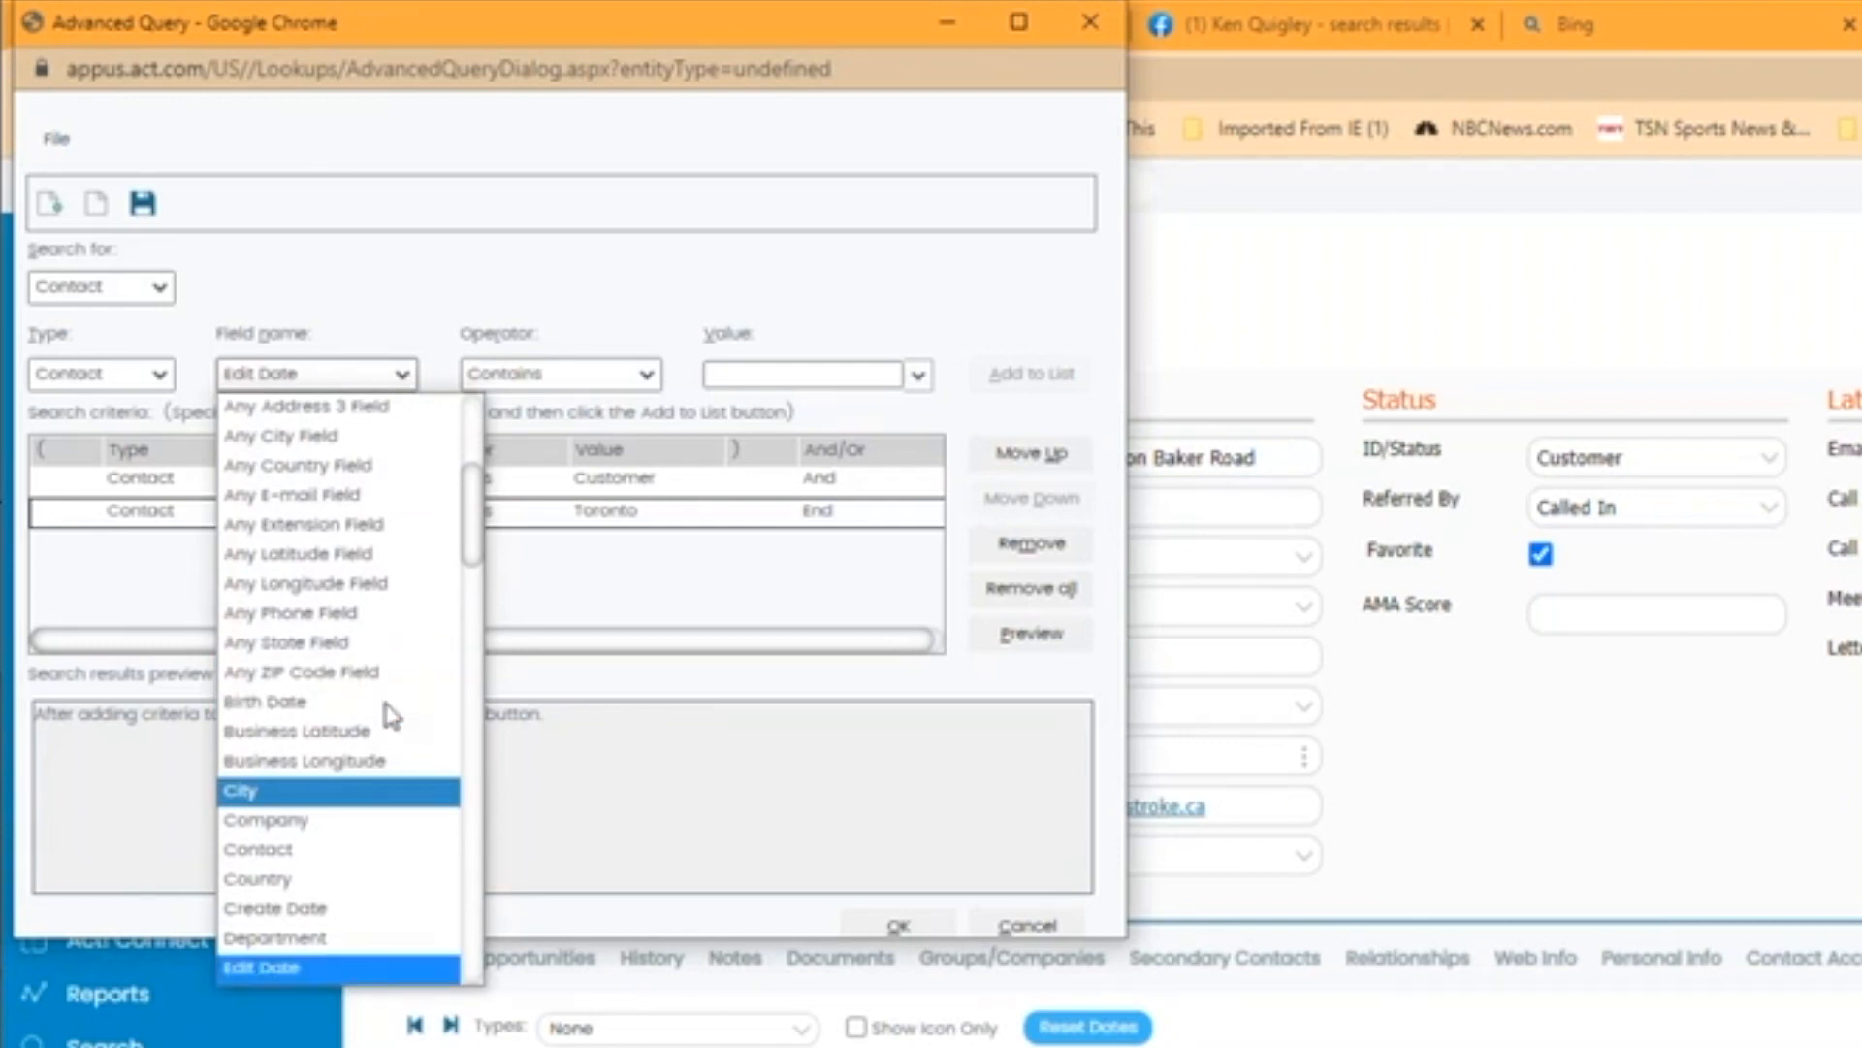
scroll(374, 815, down, 10)
scroll(374, 822, up, 4)
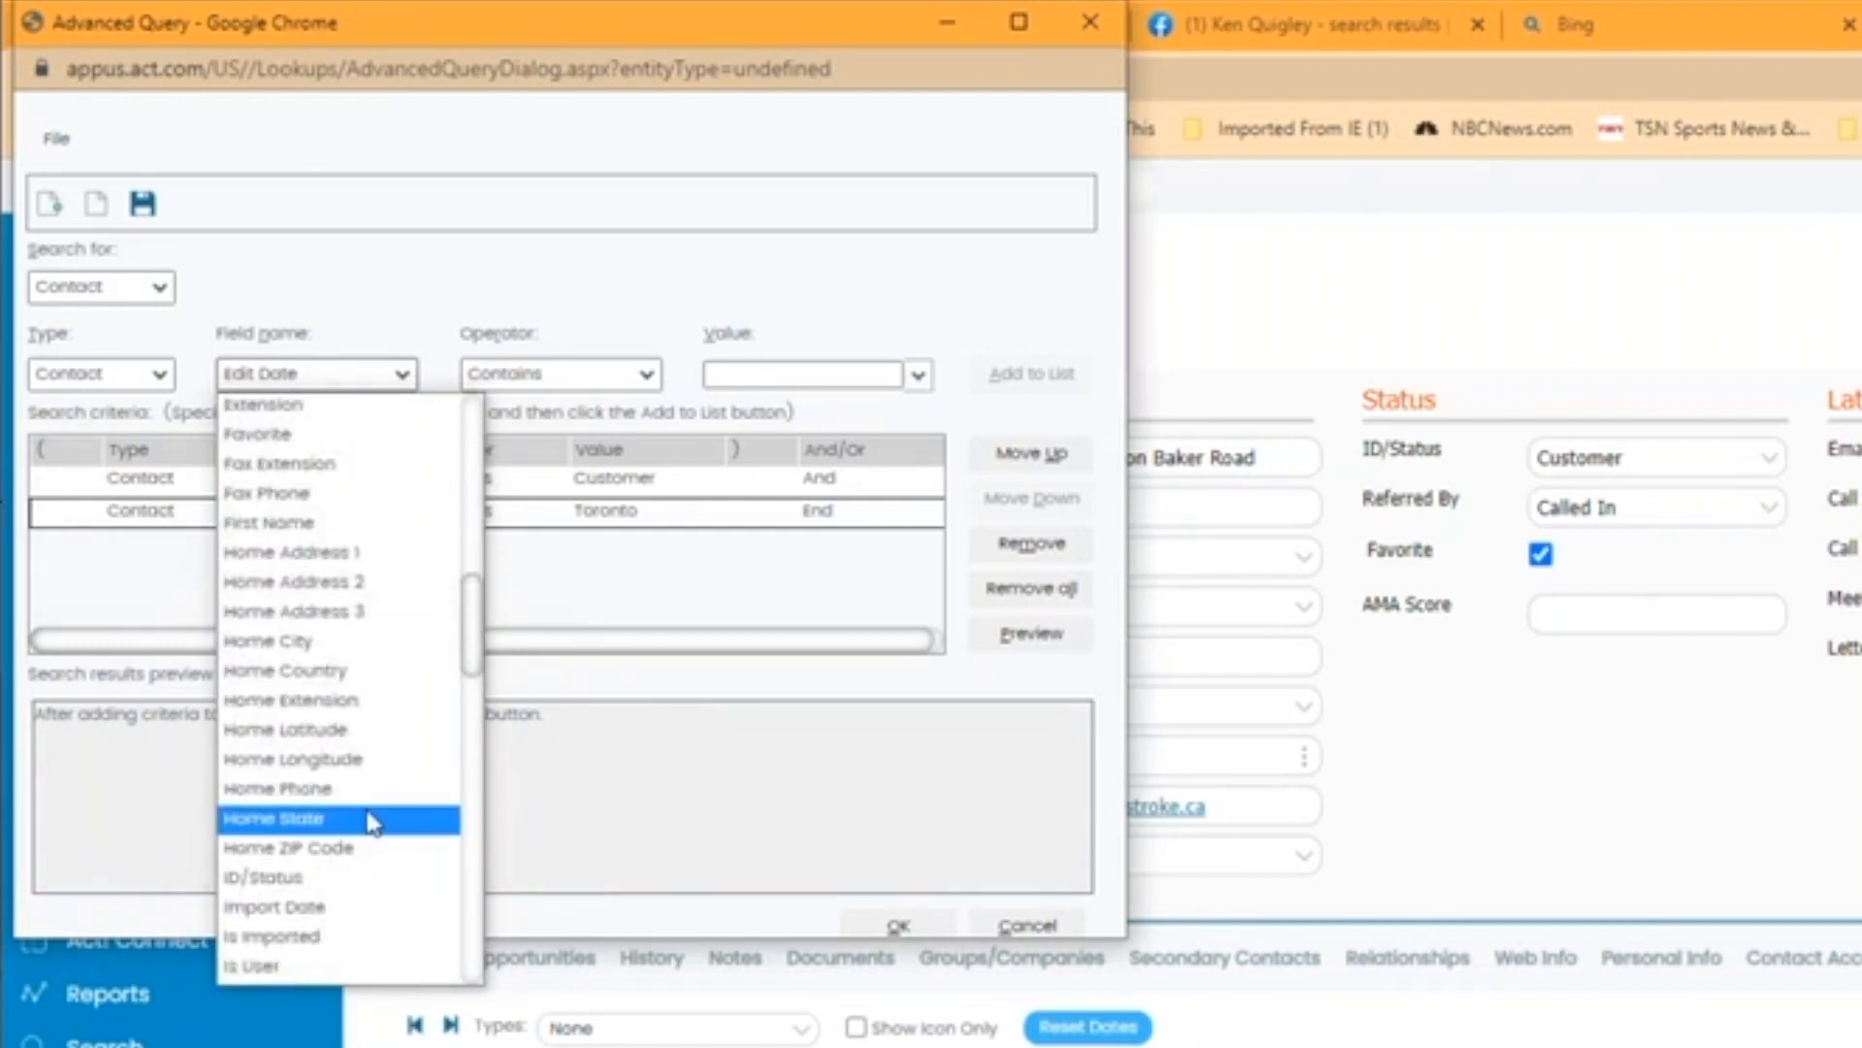
scroll(373, 822, up, 4)
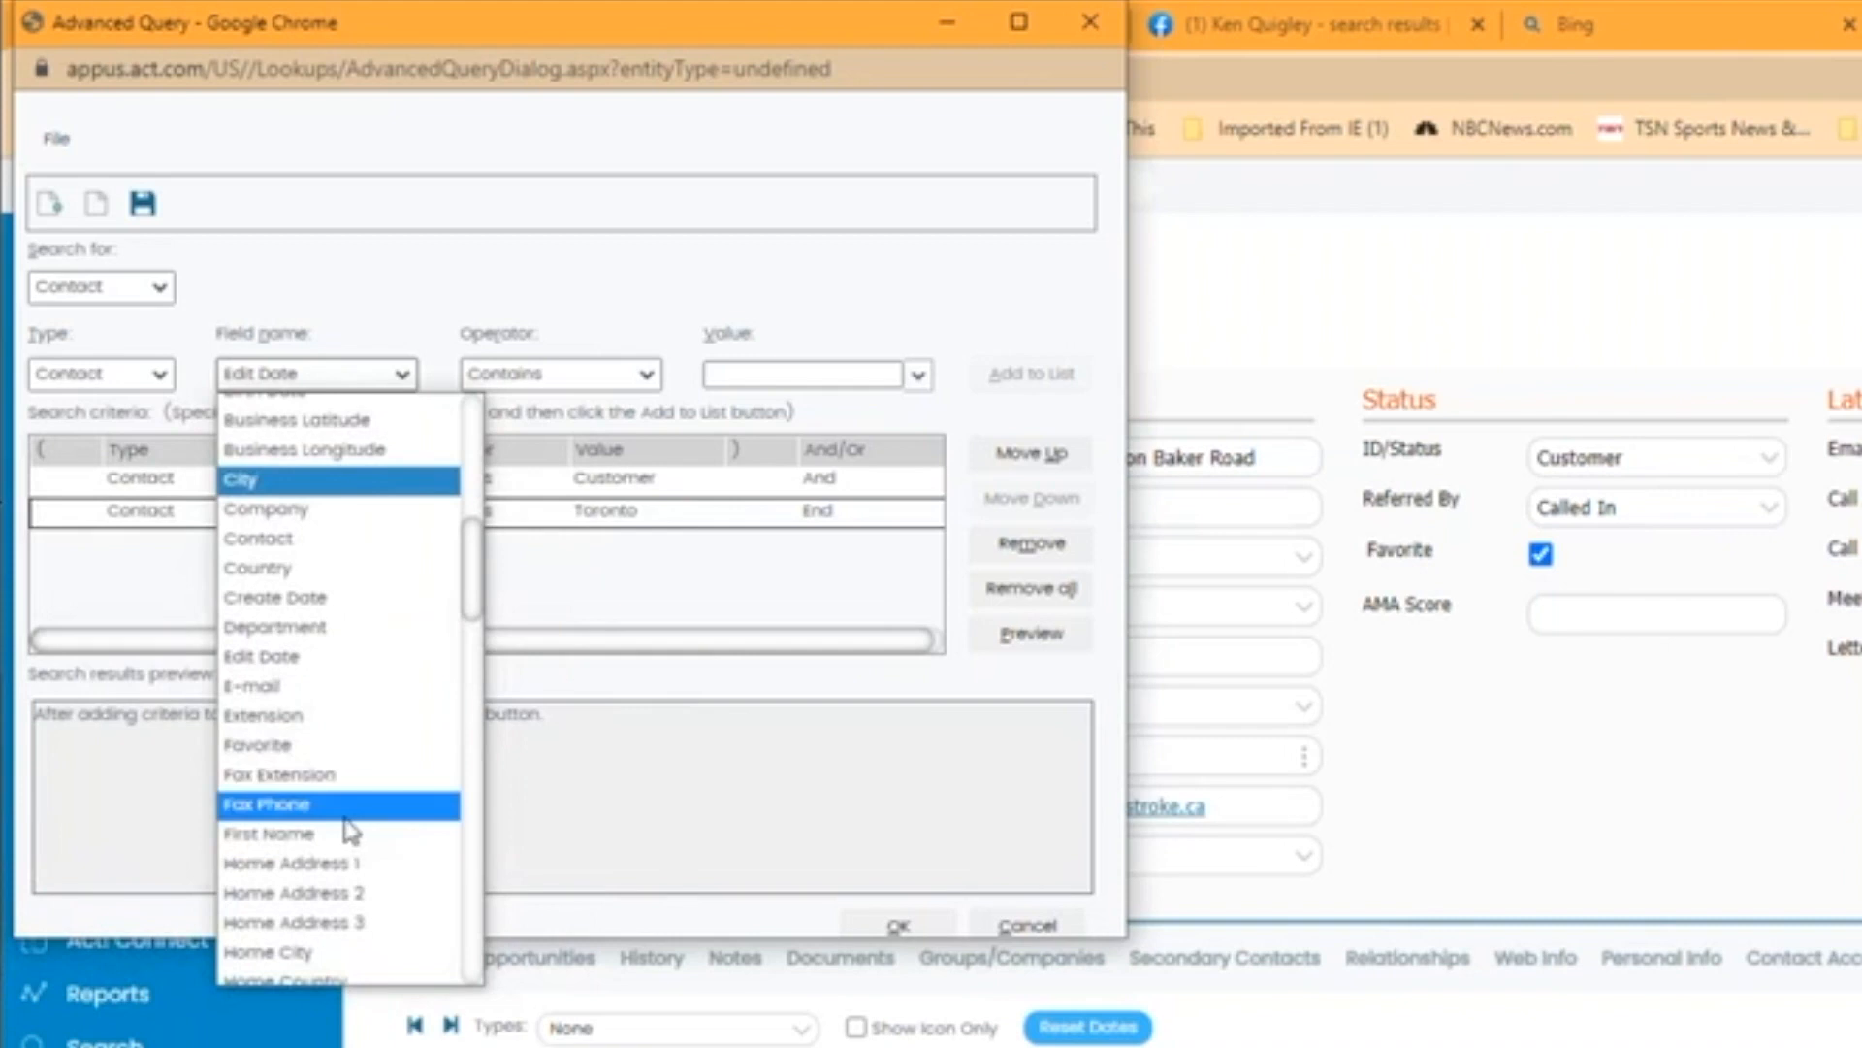
click(326, 690)
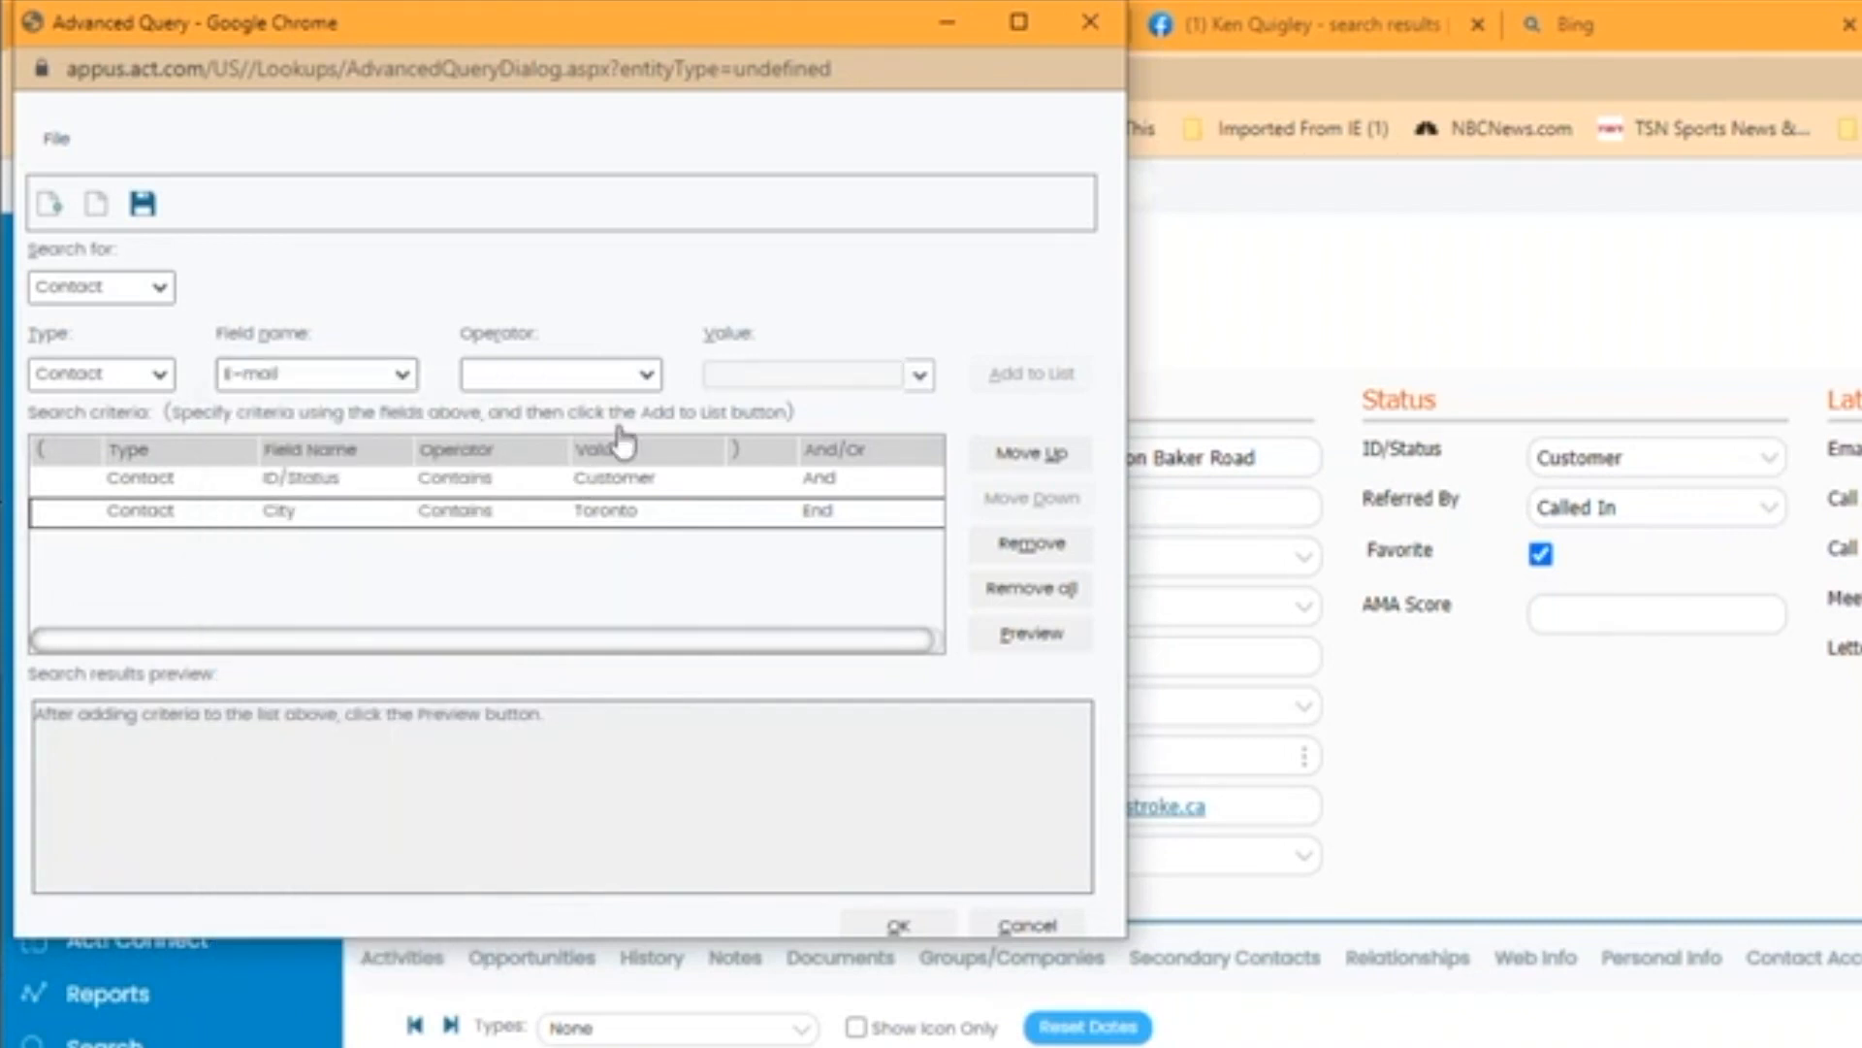
click(646, 377)
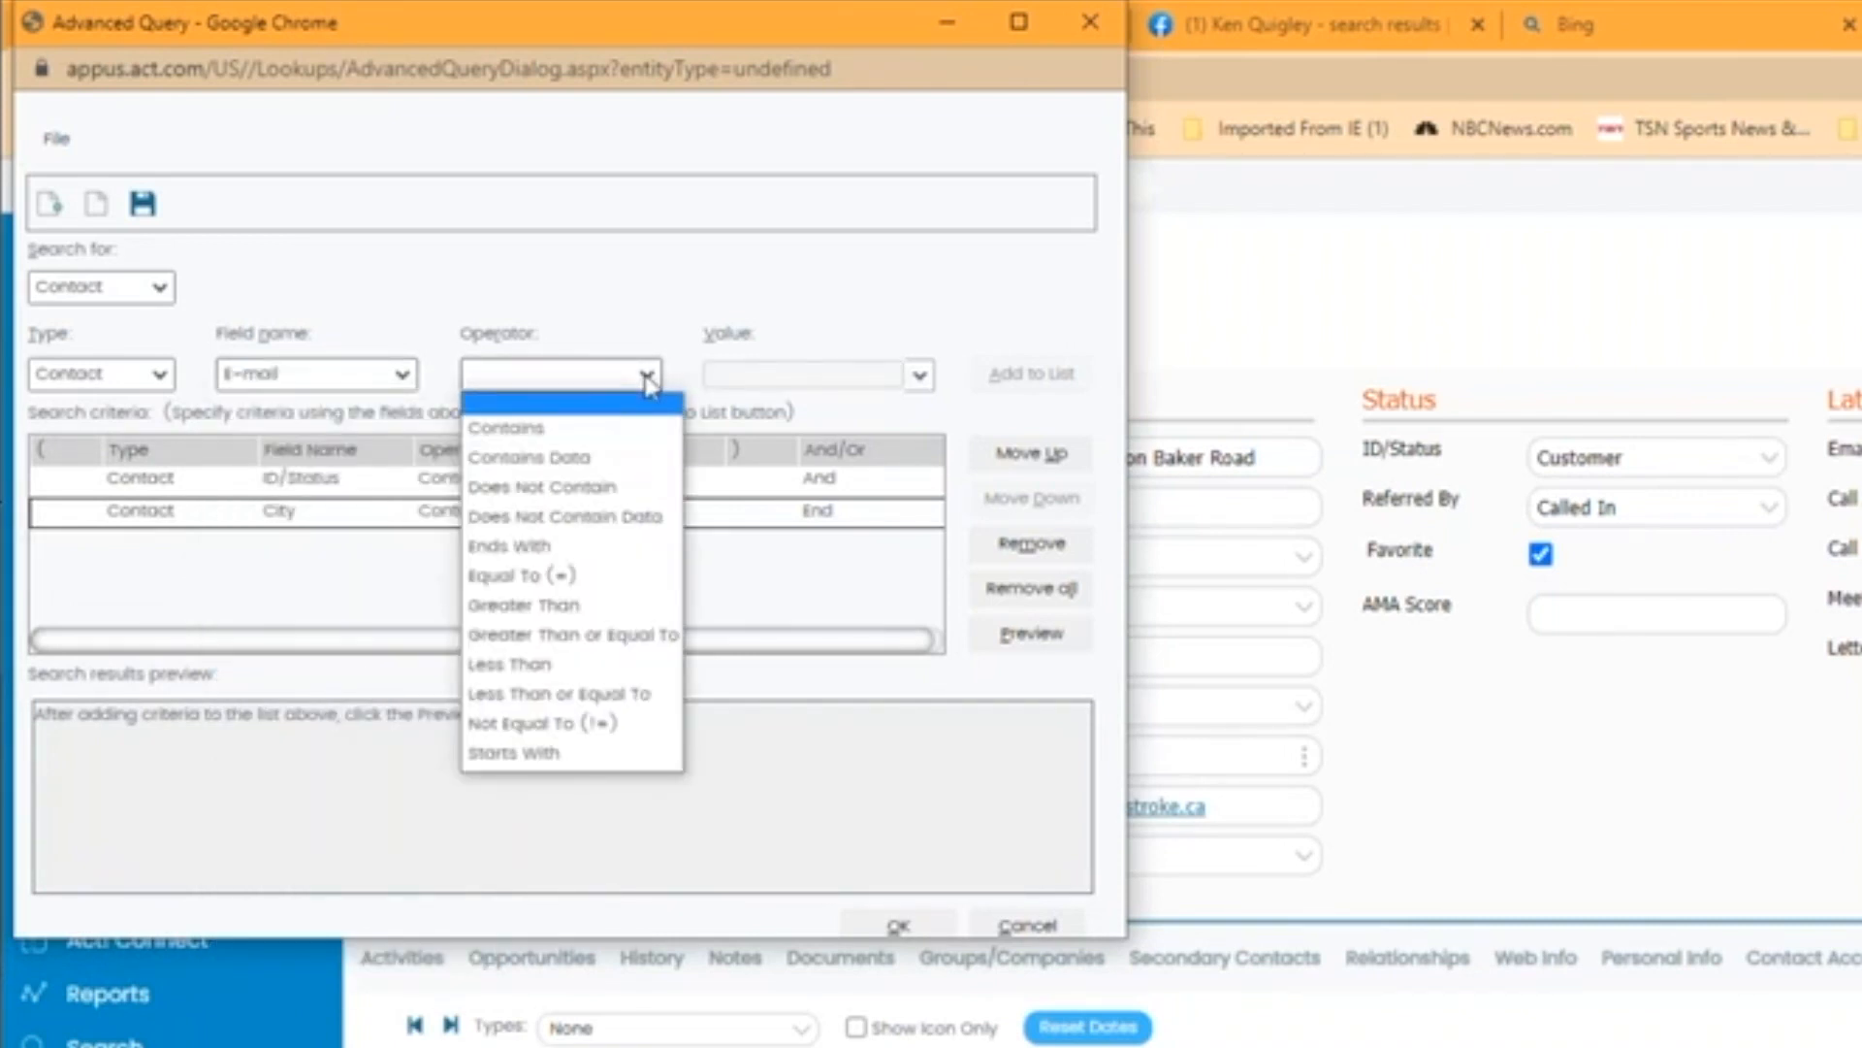
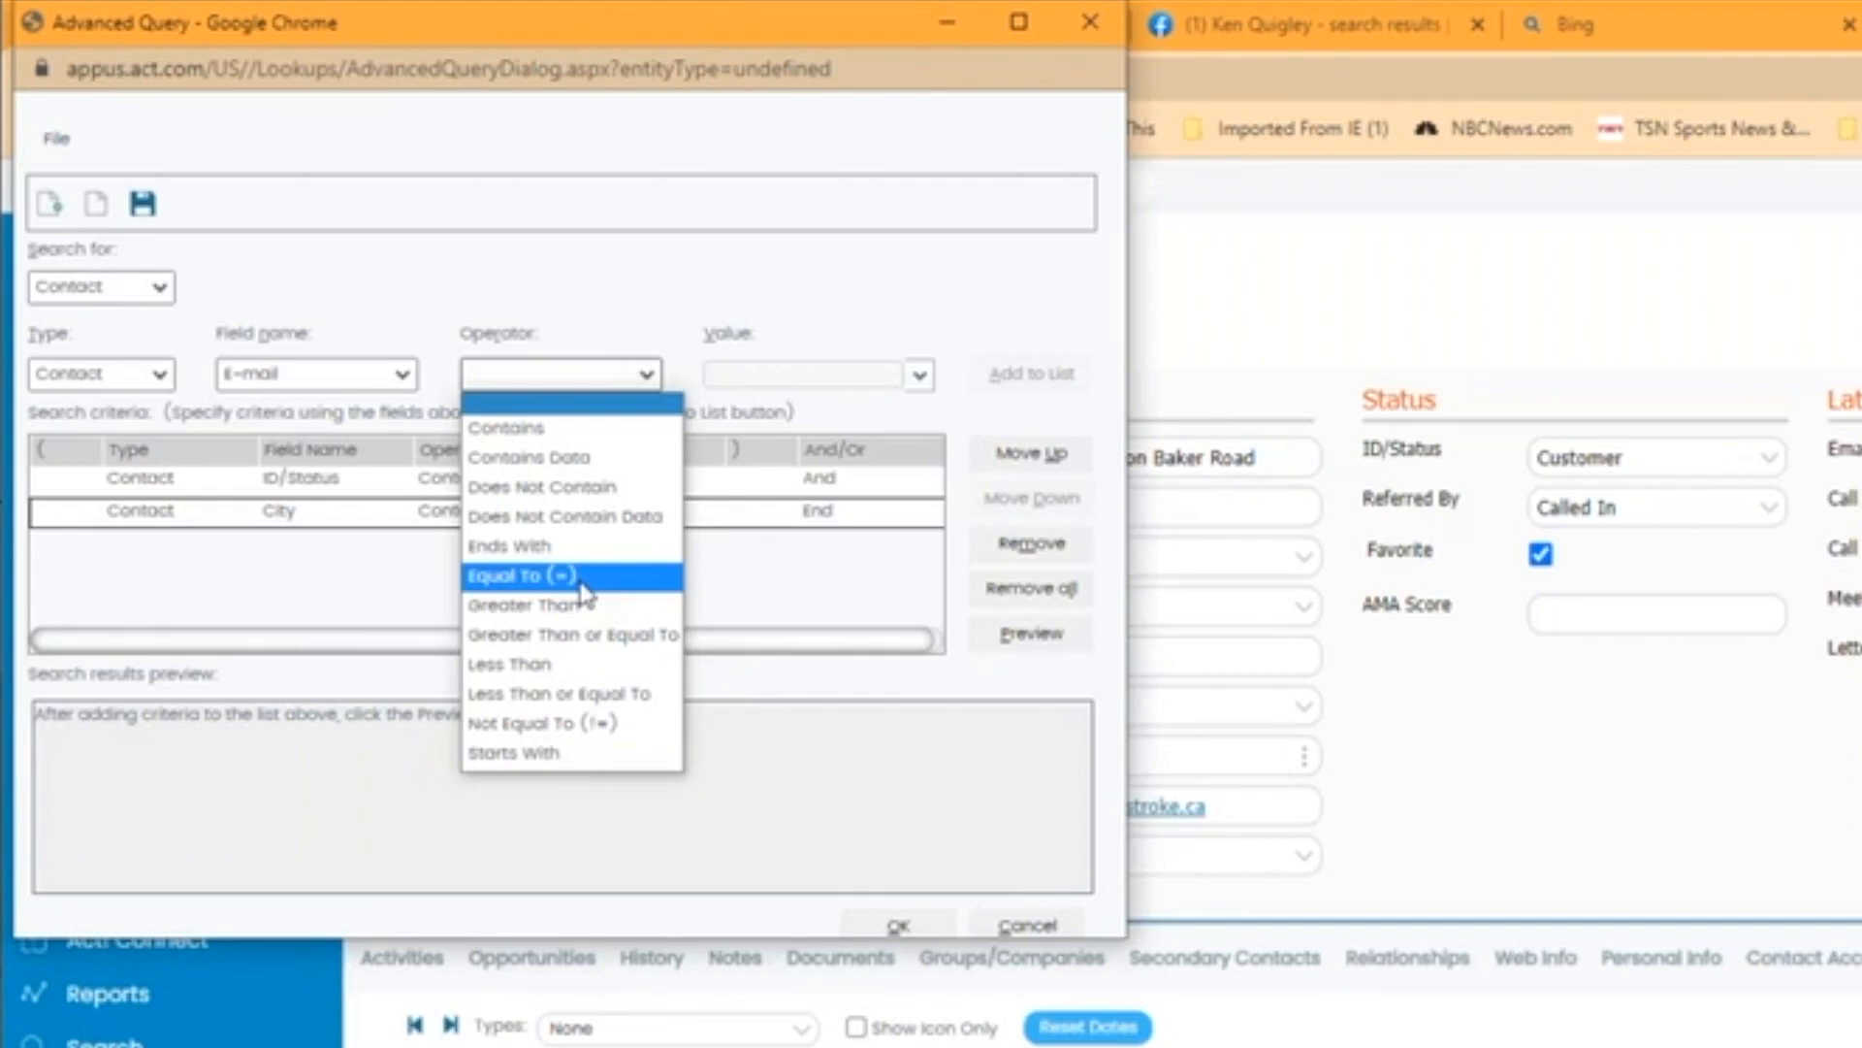
click(626, 472)
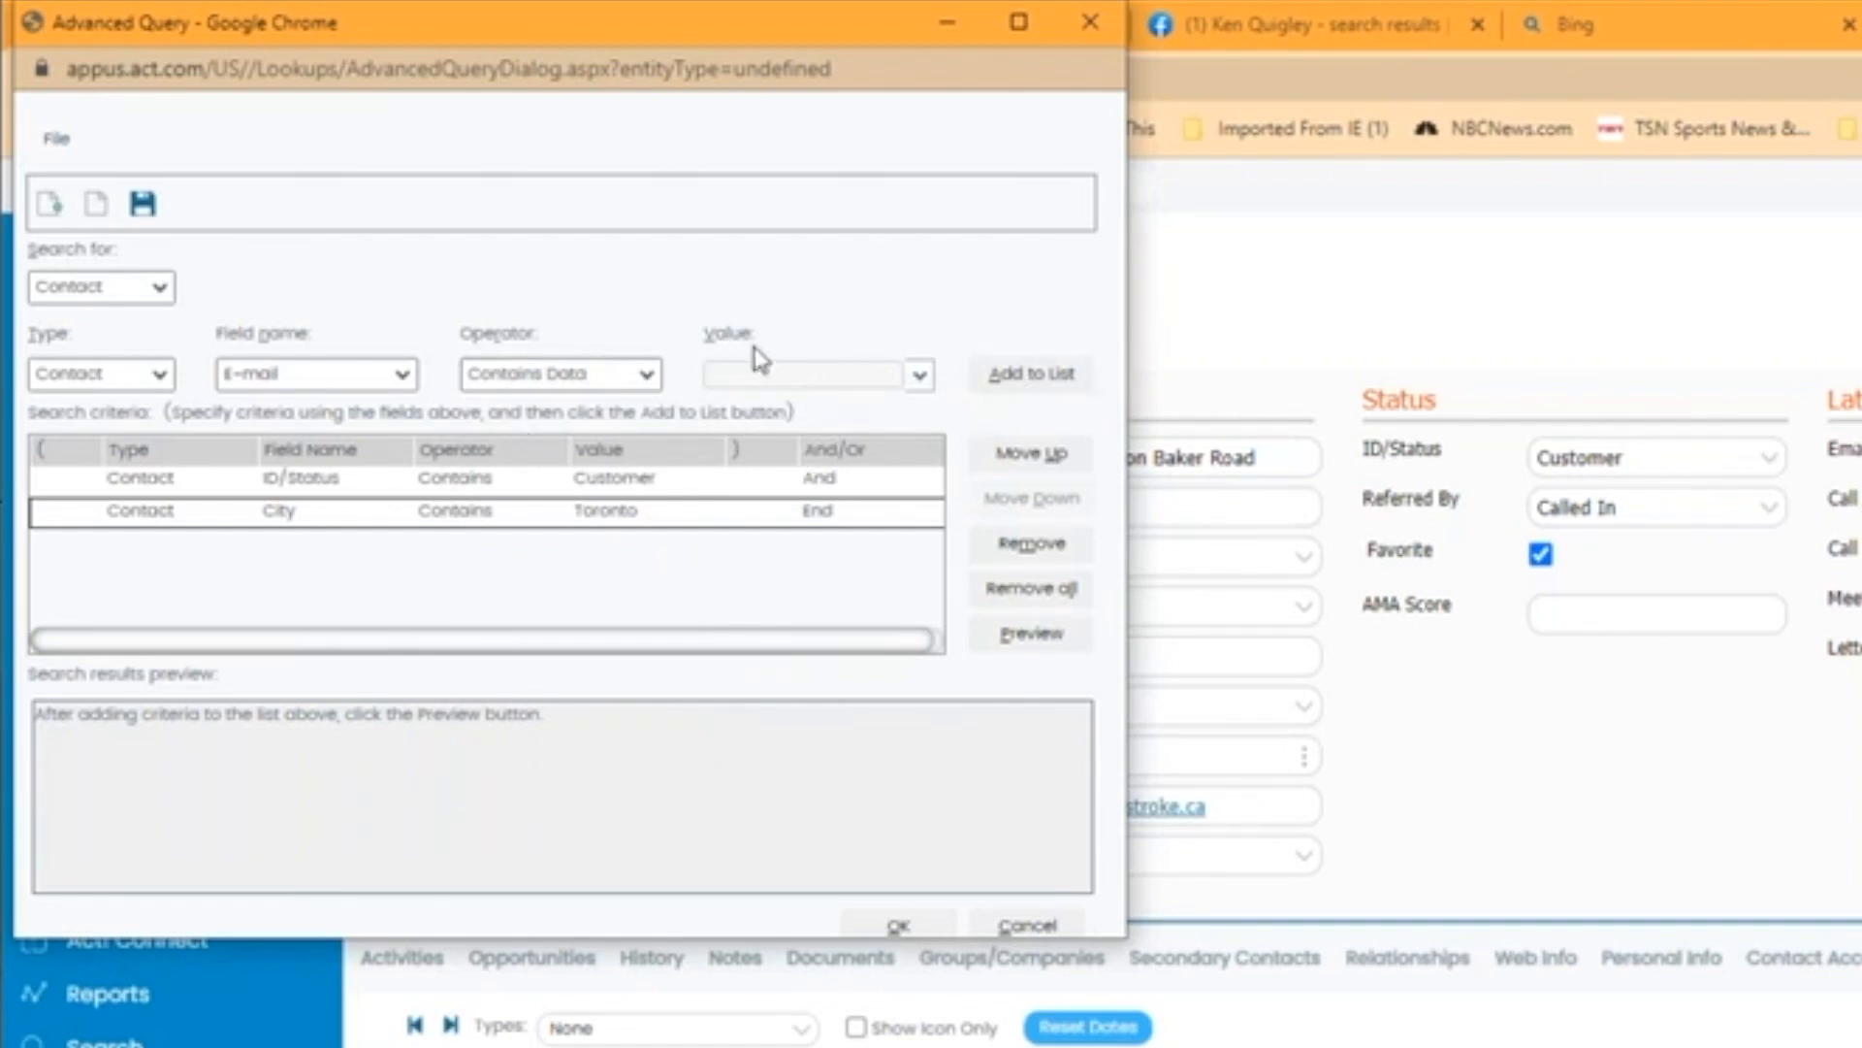
click(1055, 384)
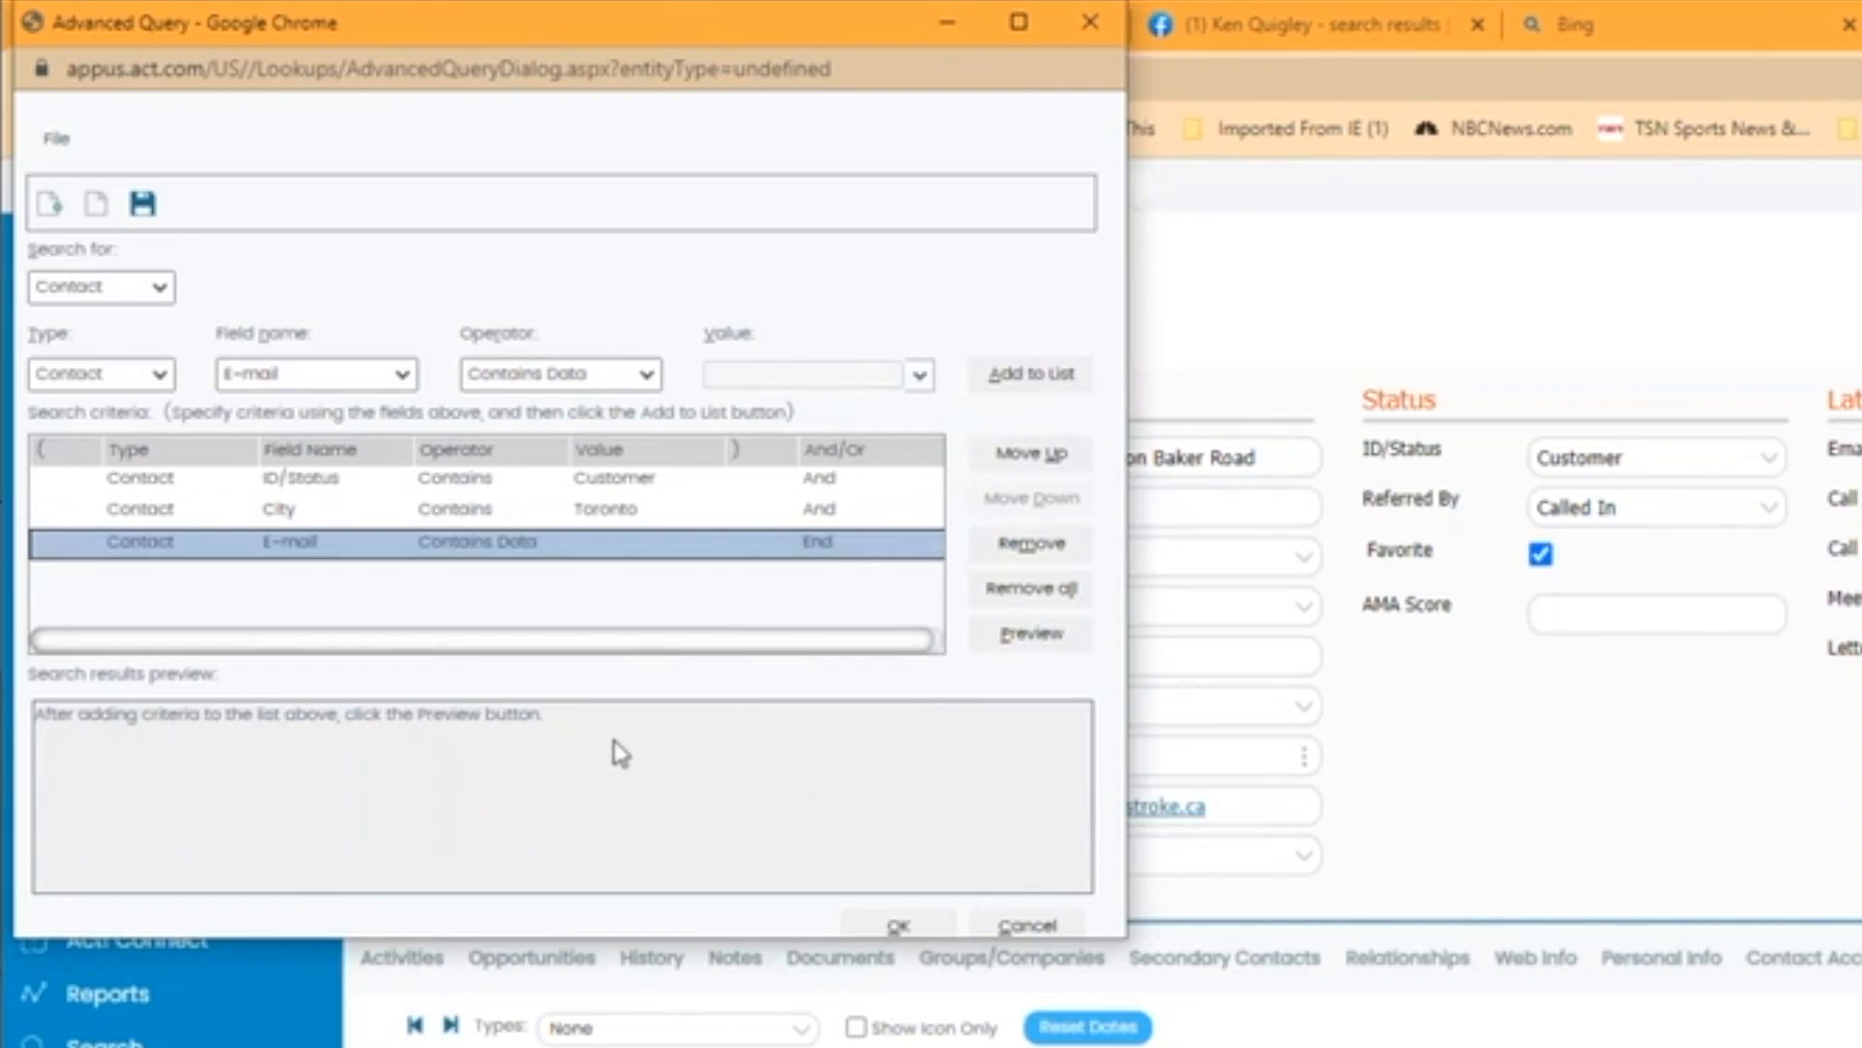
- Preview the query results, remove the City Contains Toronto criterion, and preview the results again
click(1031, 634)
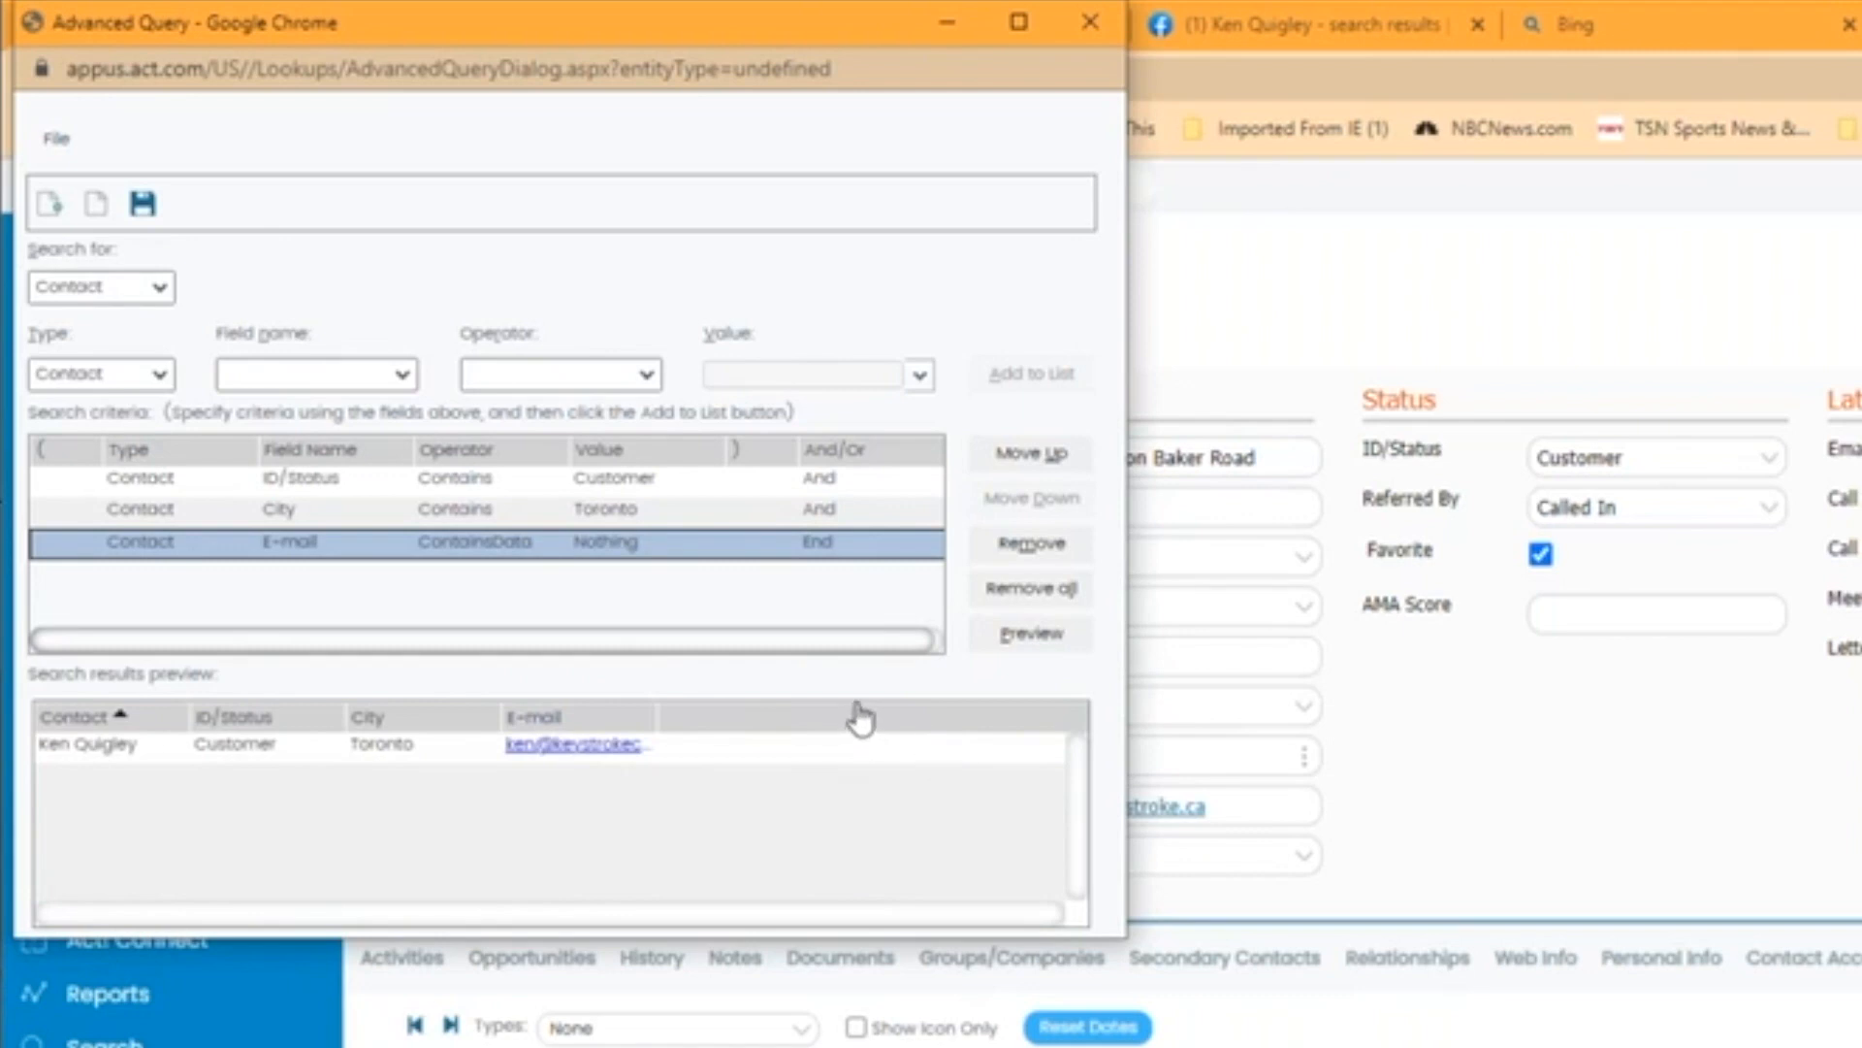
click(528, 511)
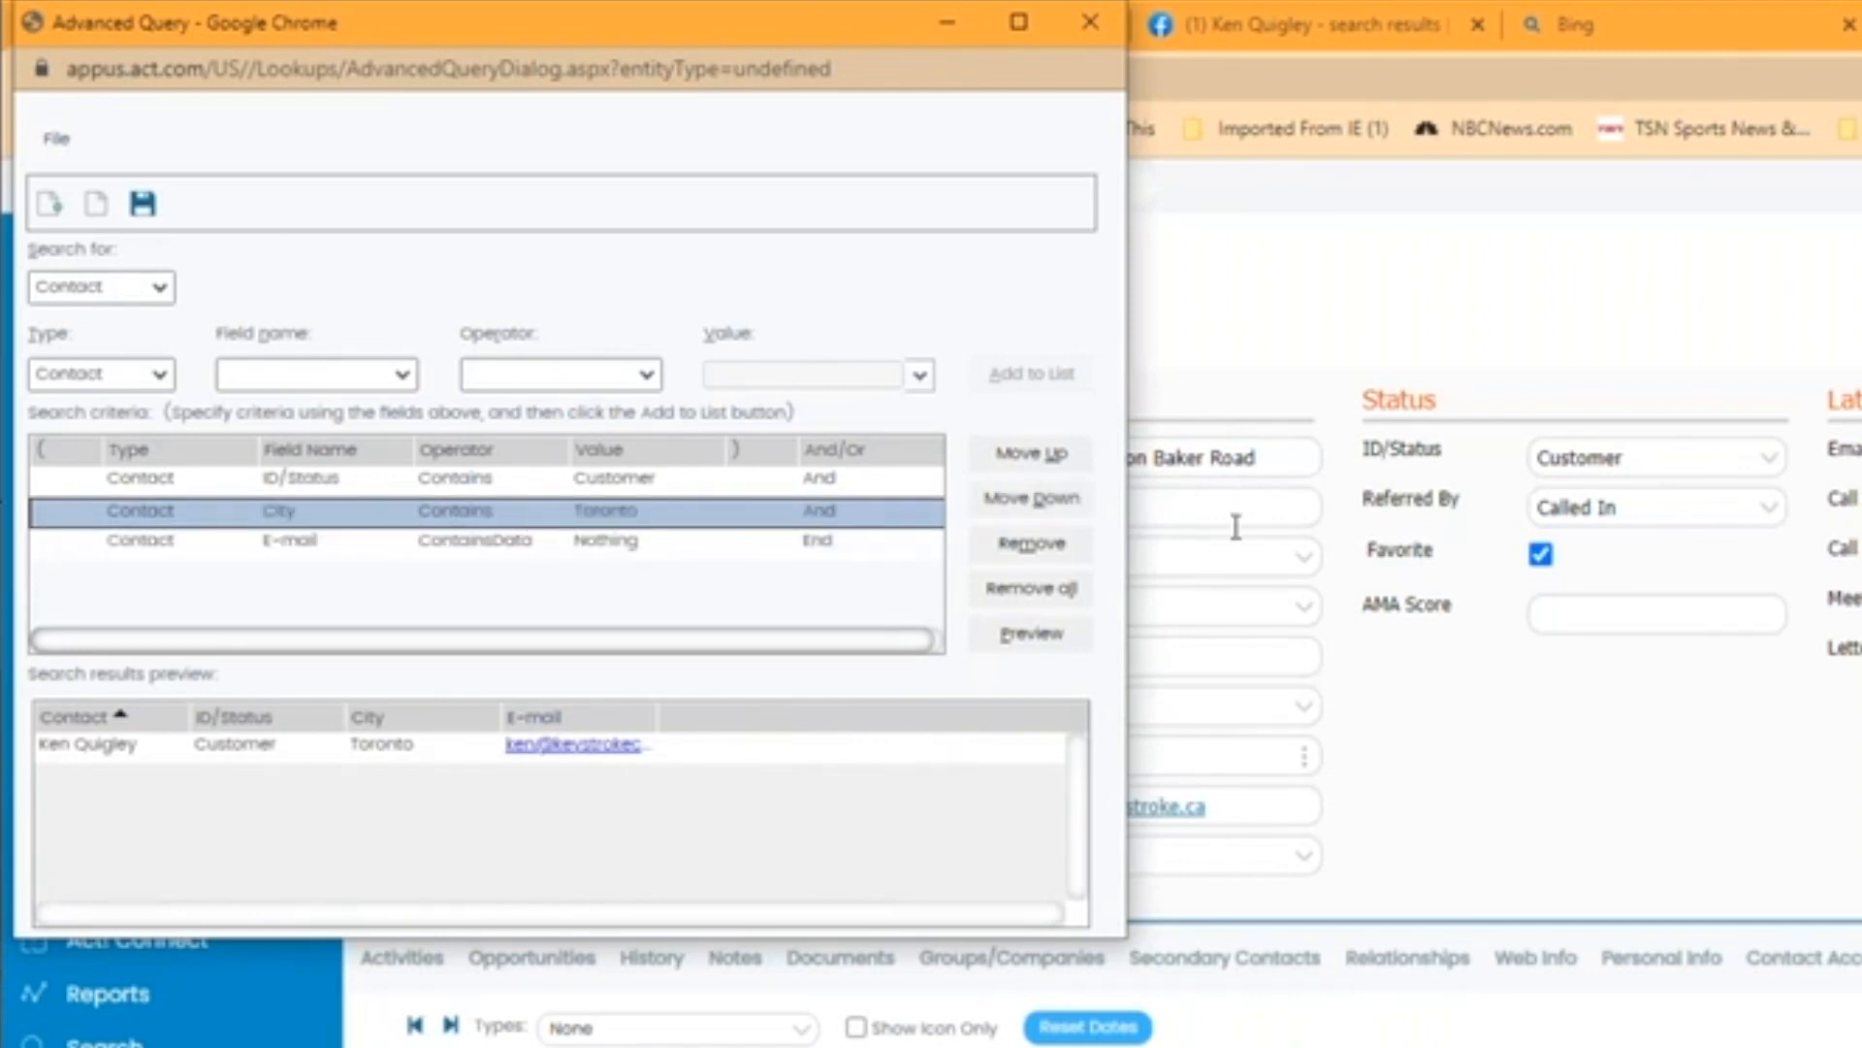
click(1029, 543)
click(1034, 635)
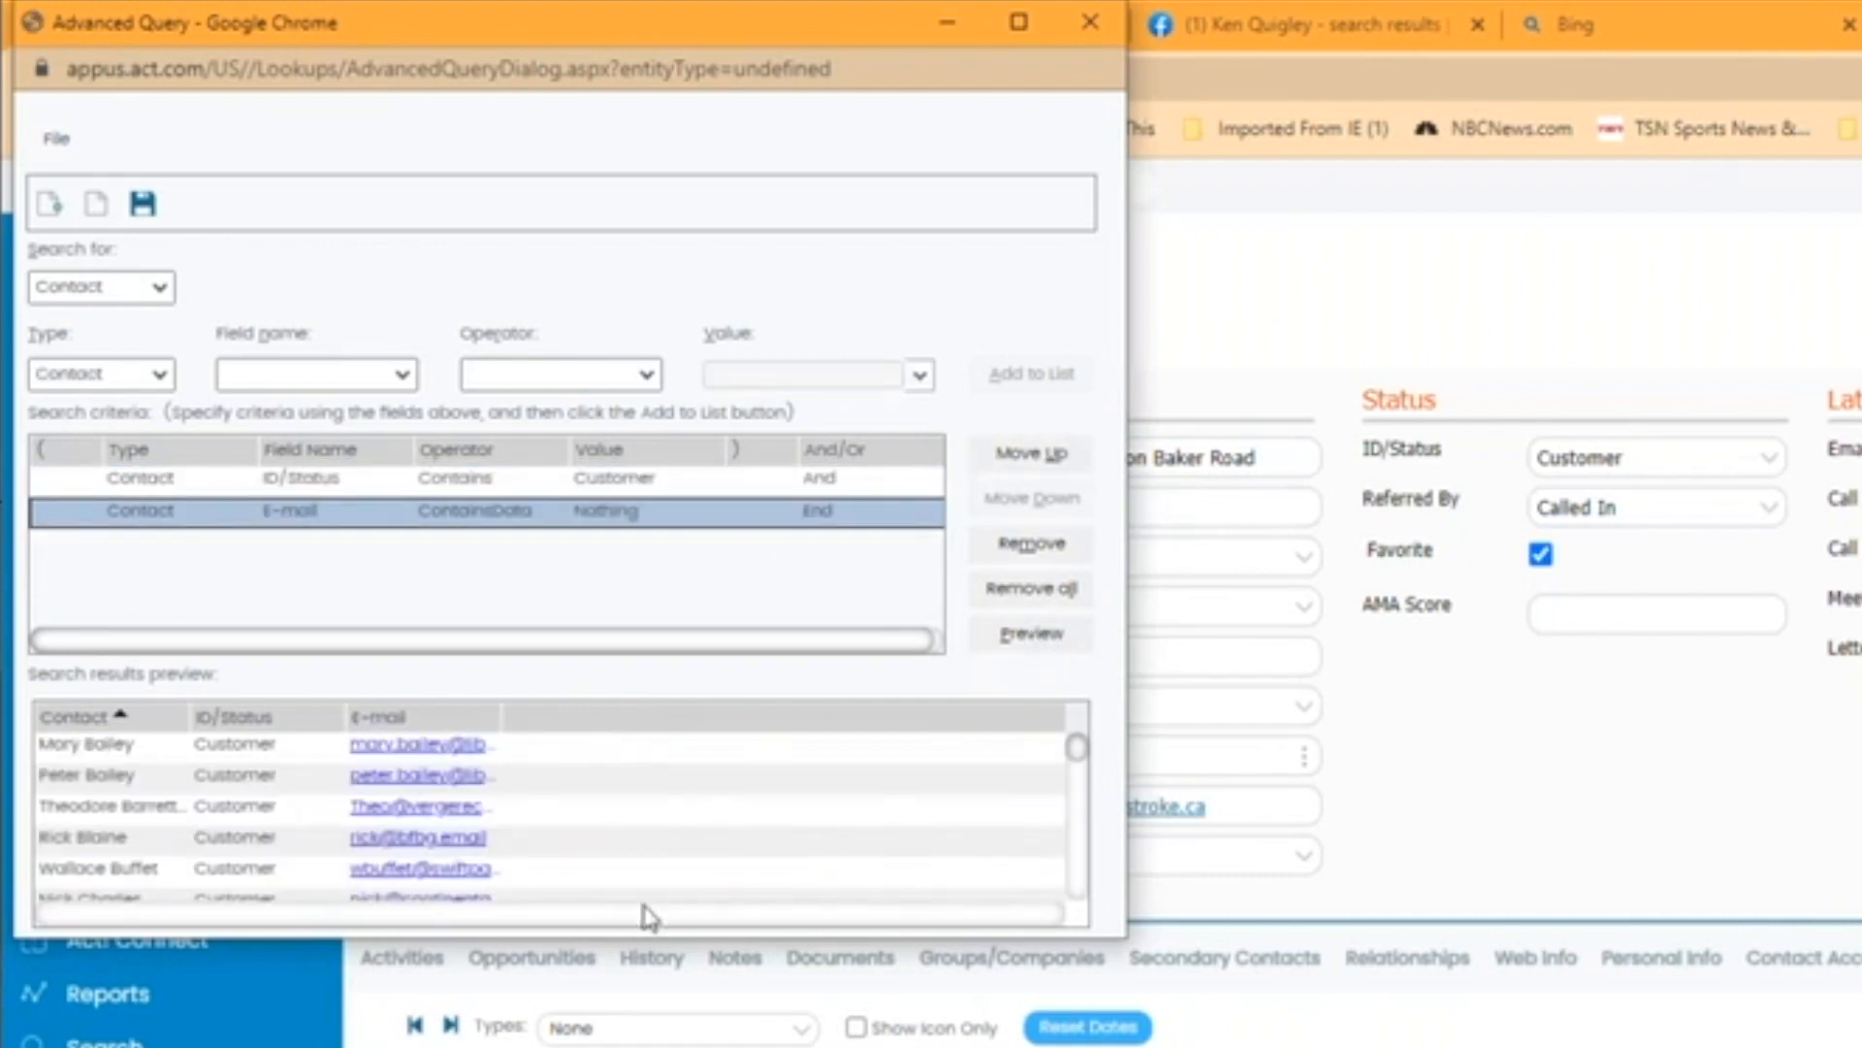
drag(1193, 1008, 1215, 1014)
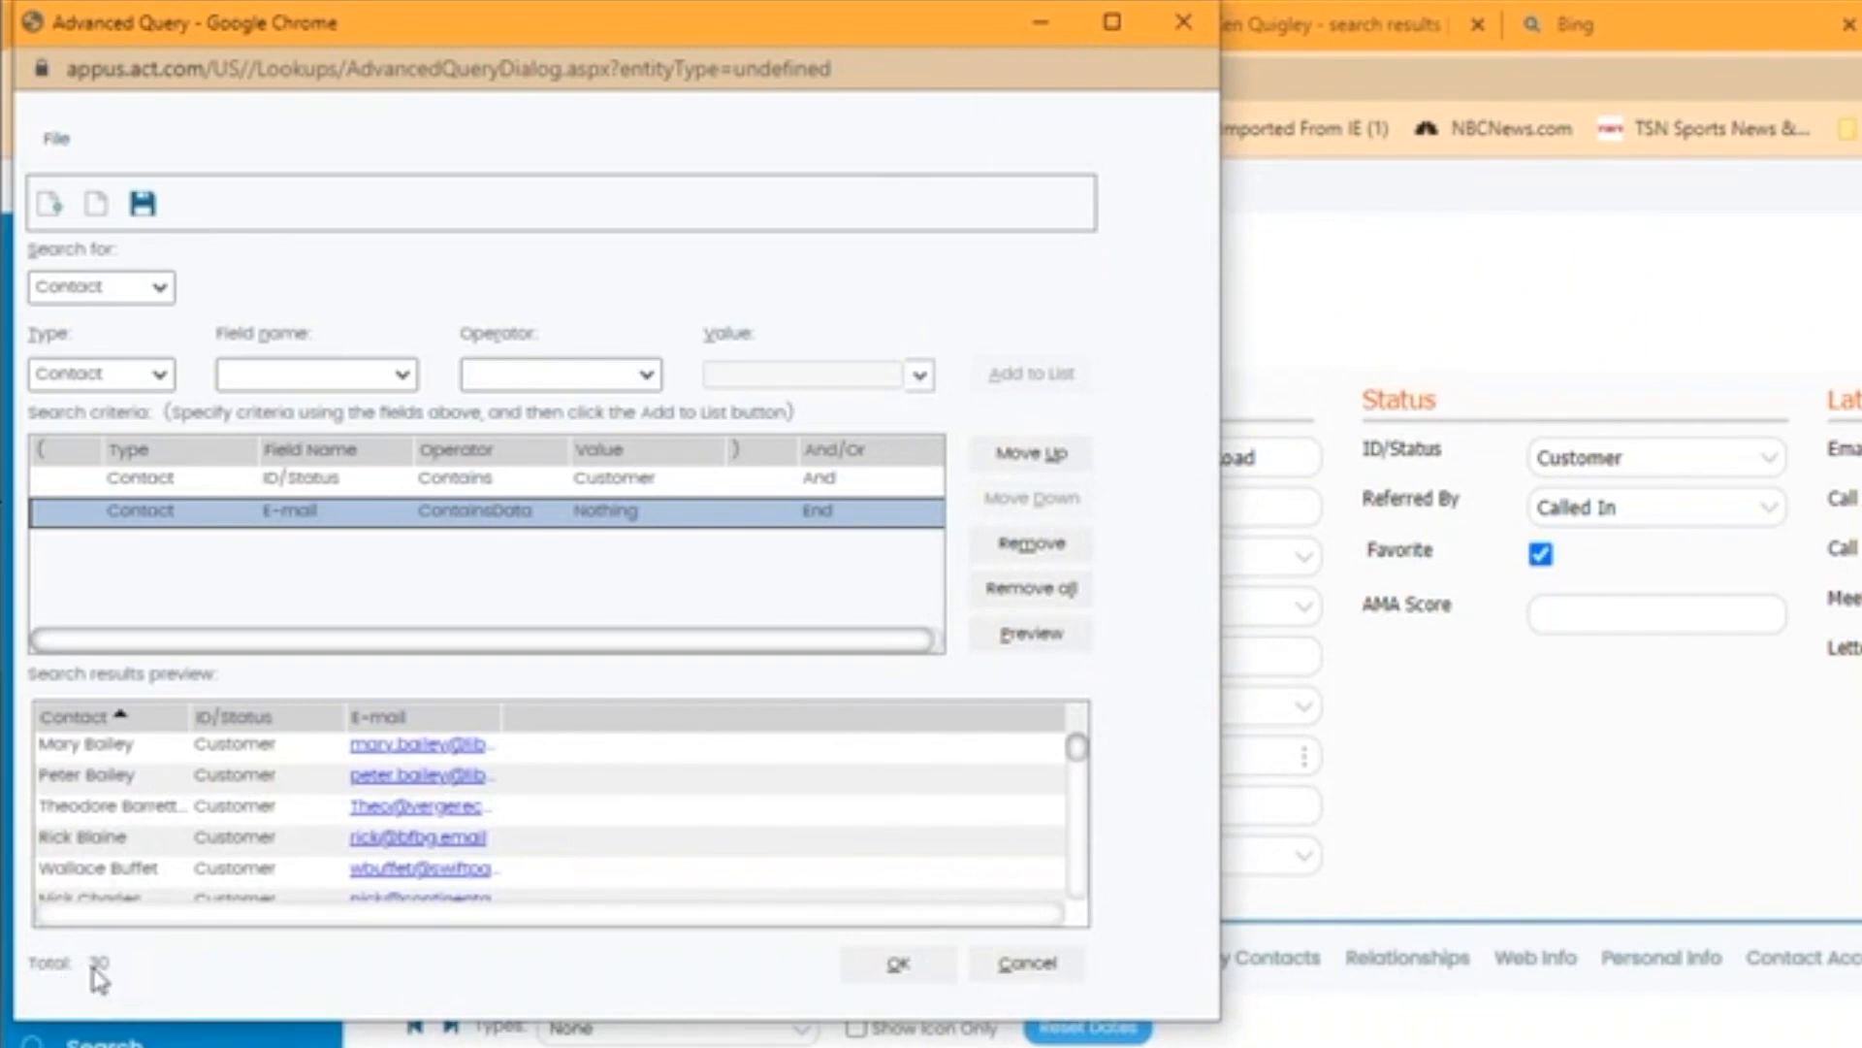
- Run the Advanced Query and save it in Act! Queries as "Demo query"
click(899, 965)
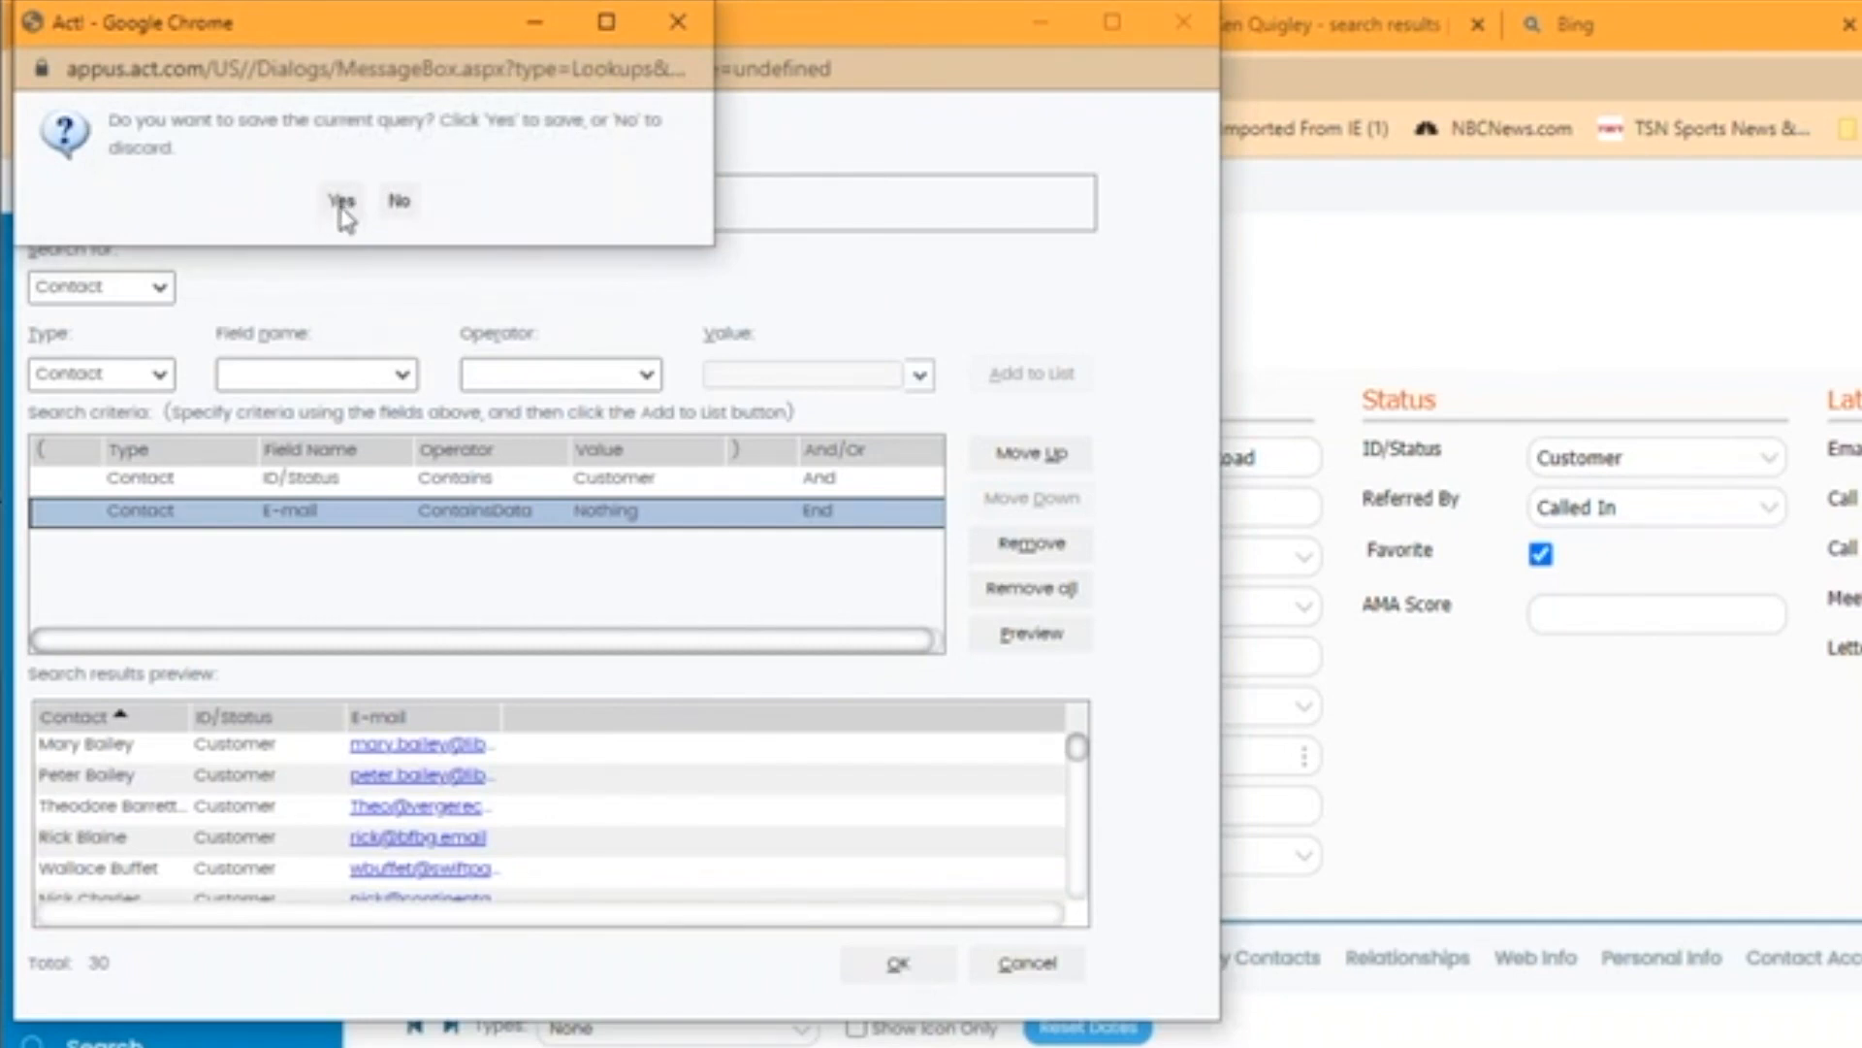
click(342, 206)
click(361, 454)
text(Demo)
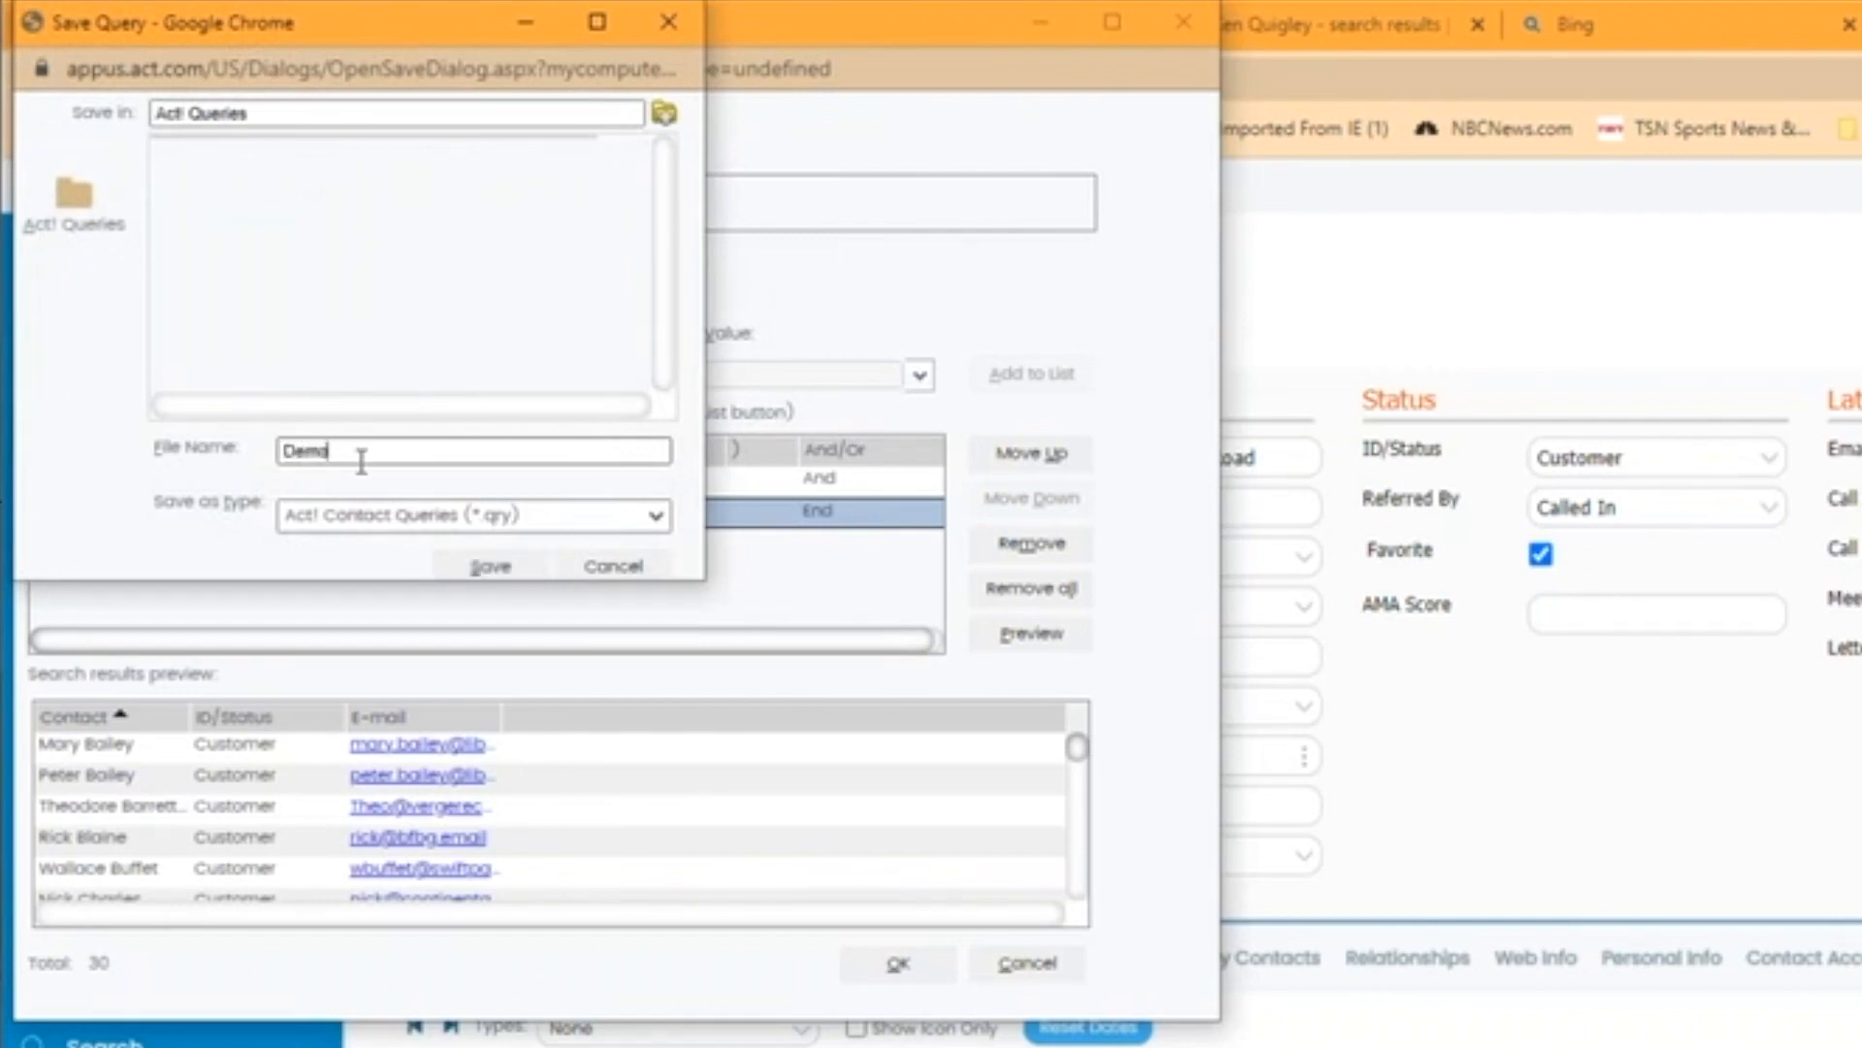
text( query)
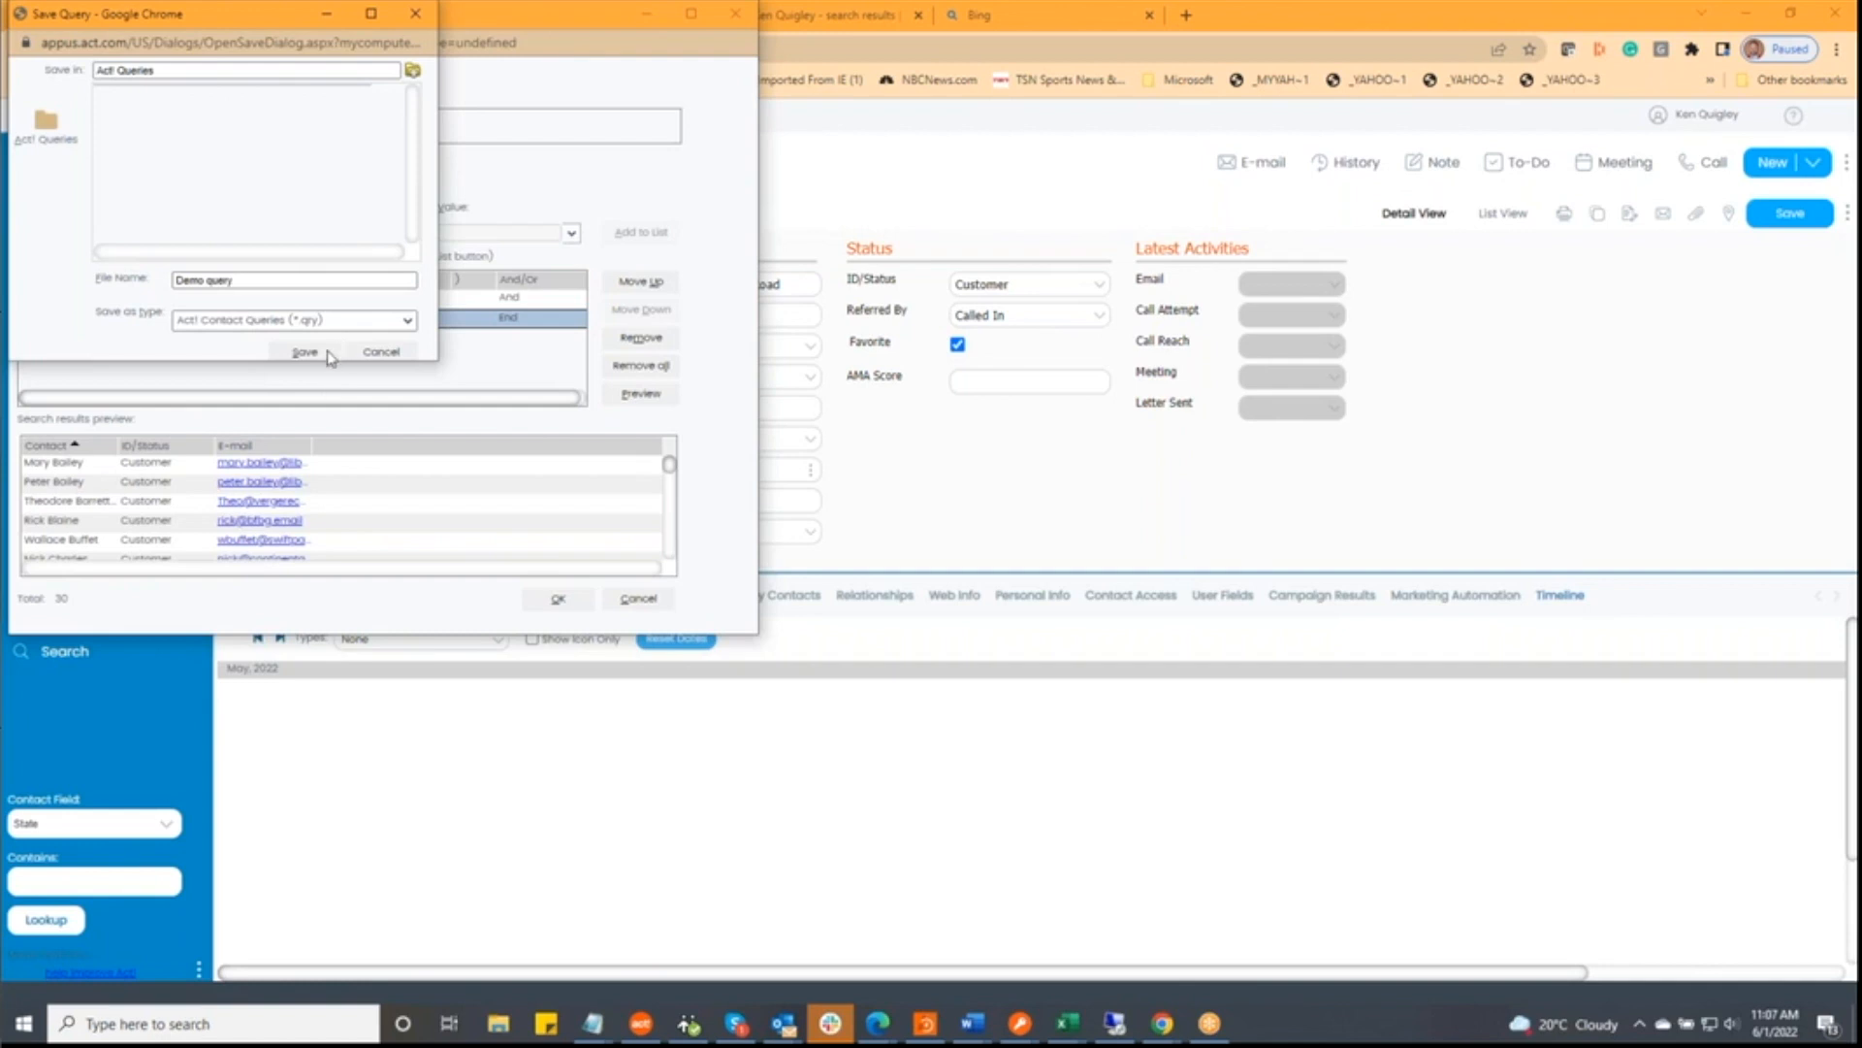
click(304, 352)
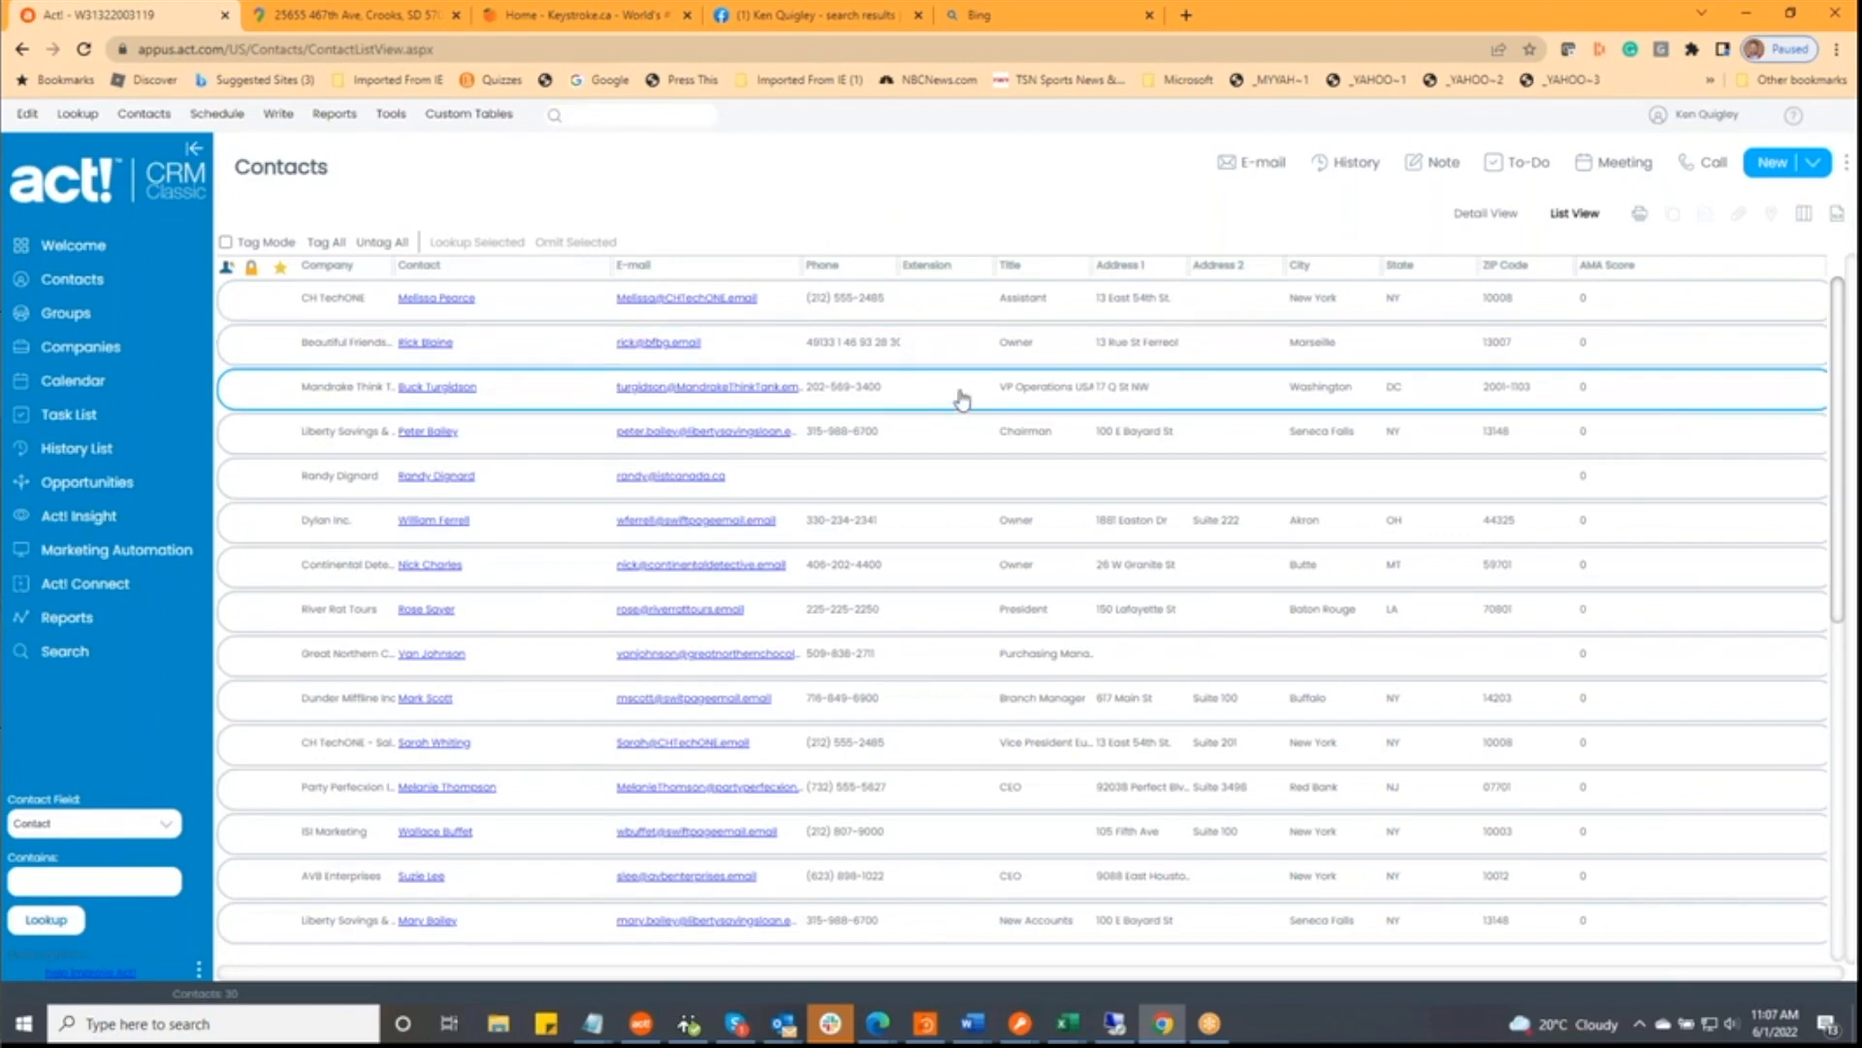
- Review the looked-up contacts in the list and the fields available for customizing its columns, leaving the columns unchanged
scroll(965, 403, down, 5)
scroll(977, 415, up, 5)
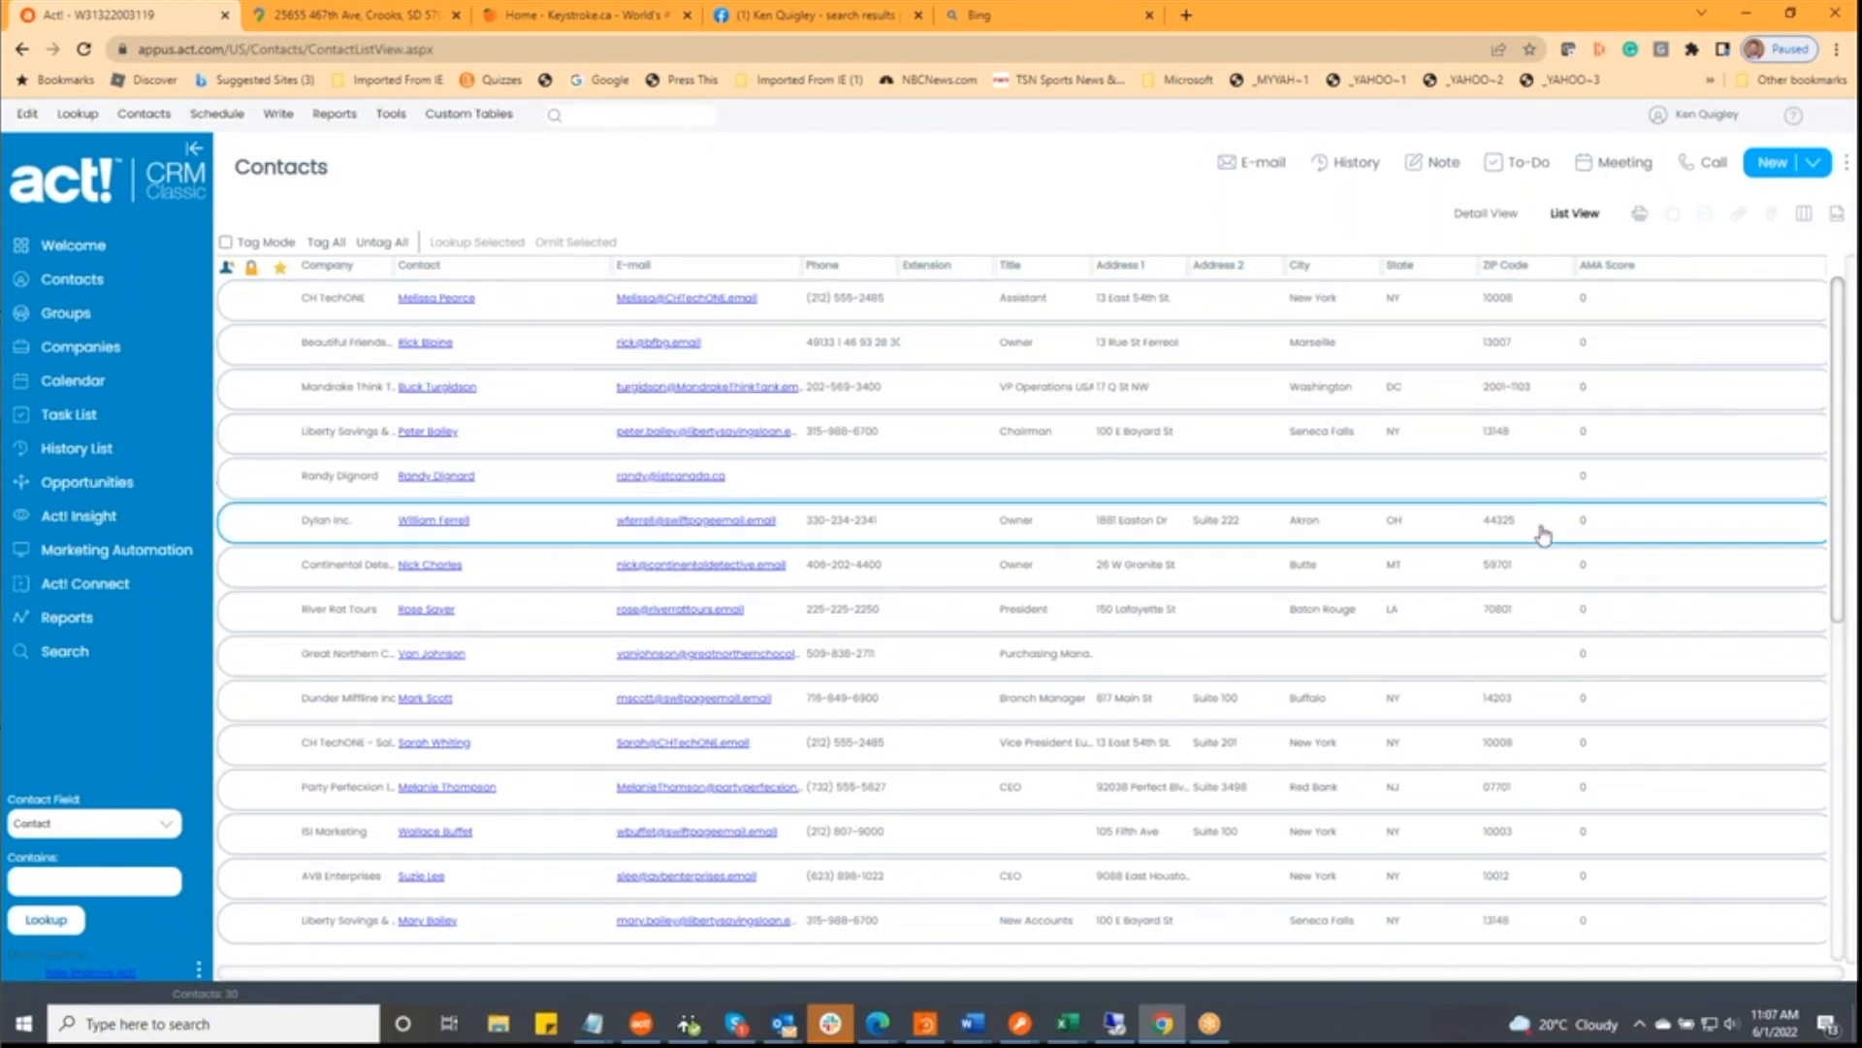
click(1802, 221)
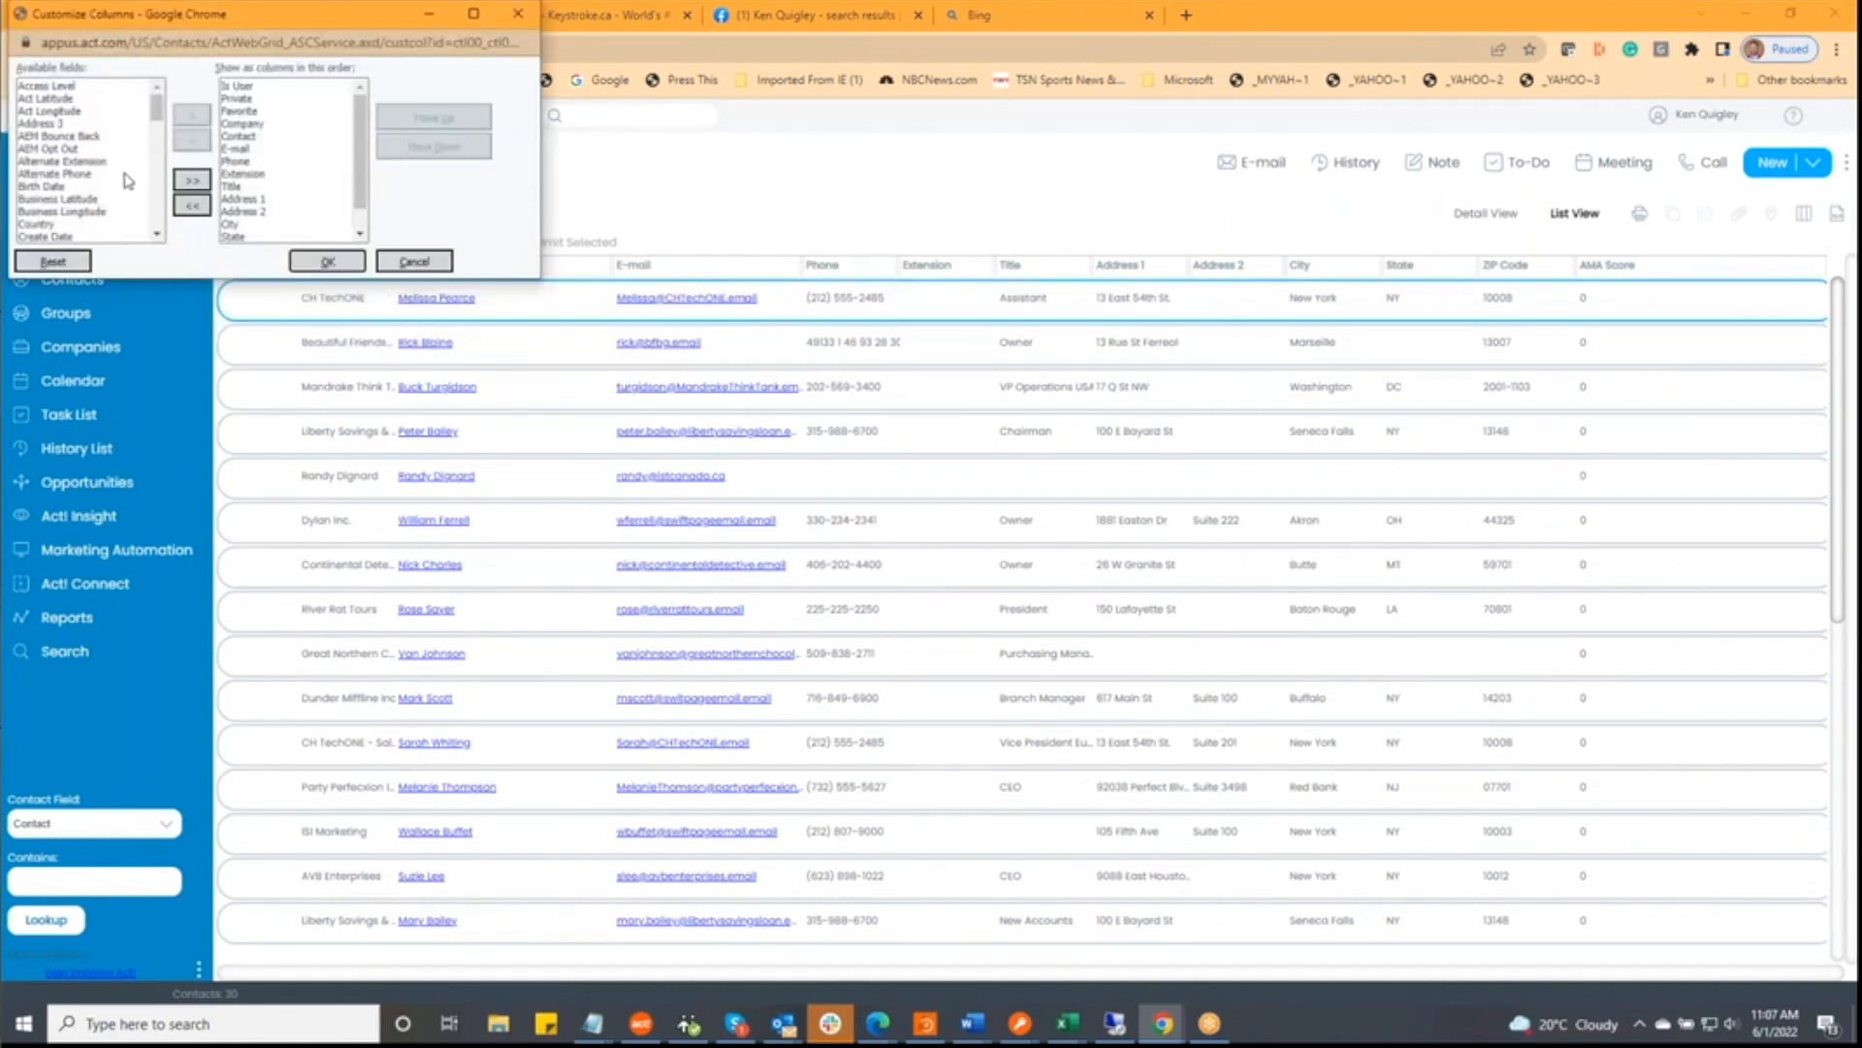
scroll(64, 197, down, 3)
scroll(68, 200, up, 3)
click(416, 262)
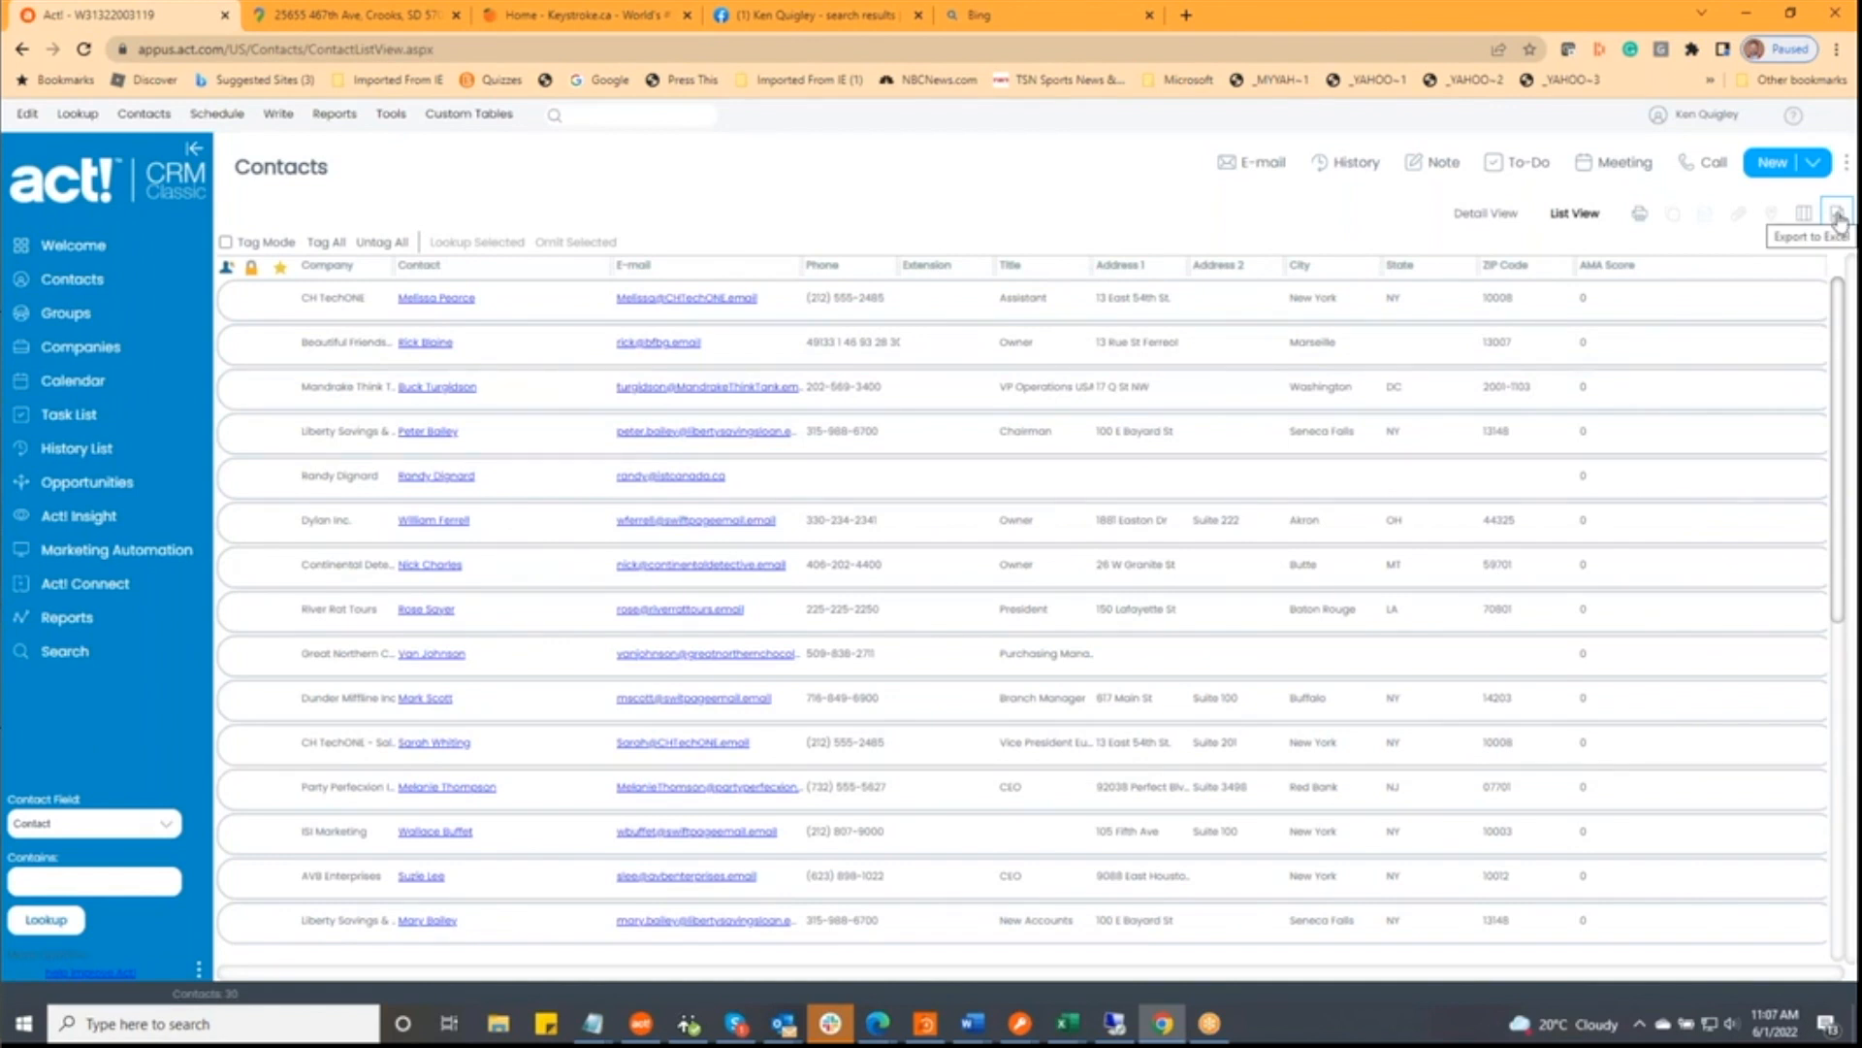
scroll(1277, 613, down, 5)
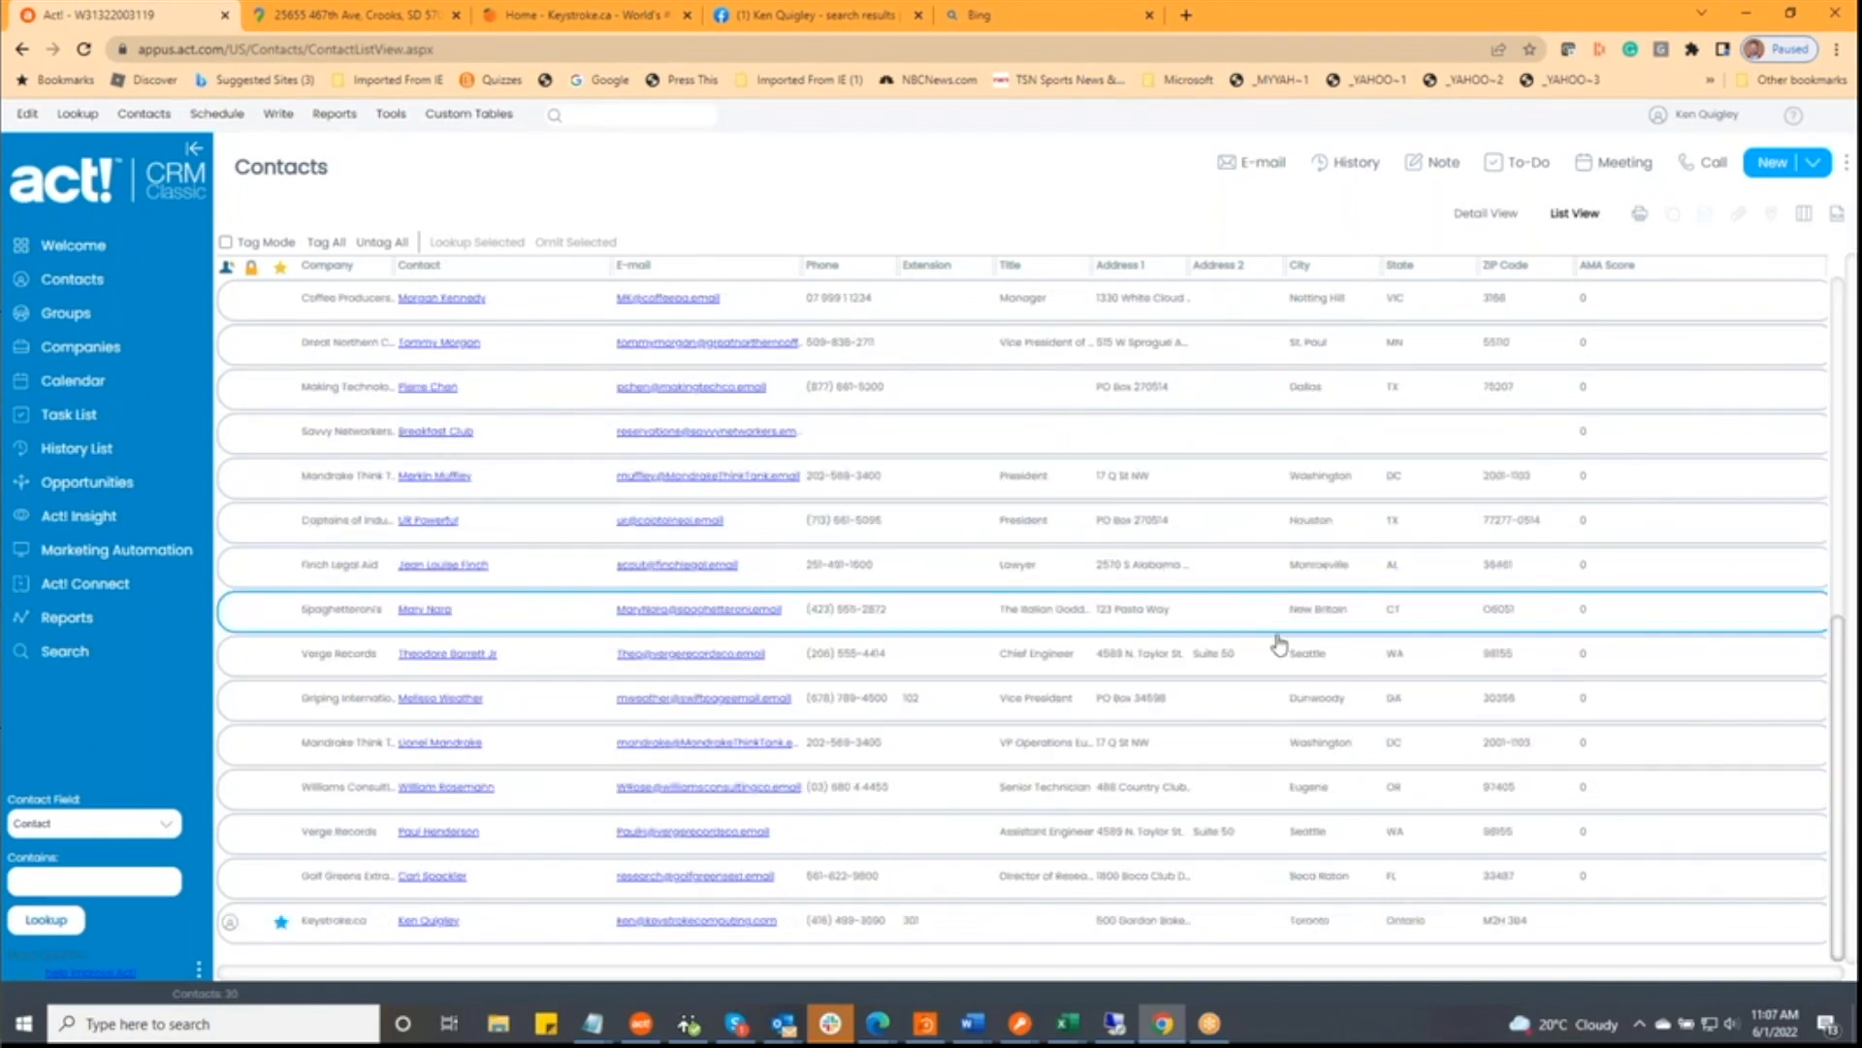
scroll(1216, 700, up, 5)
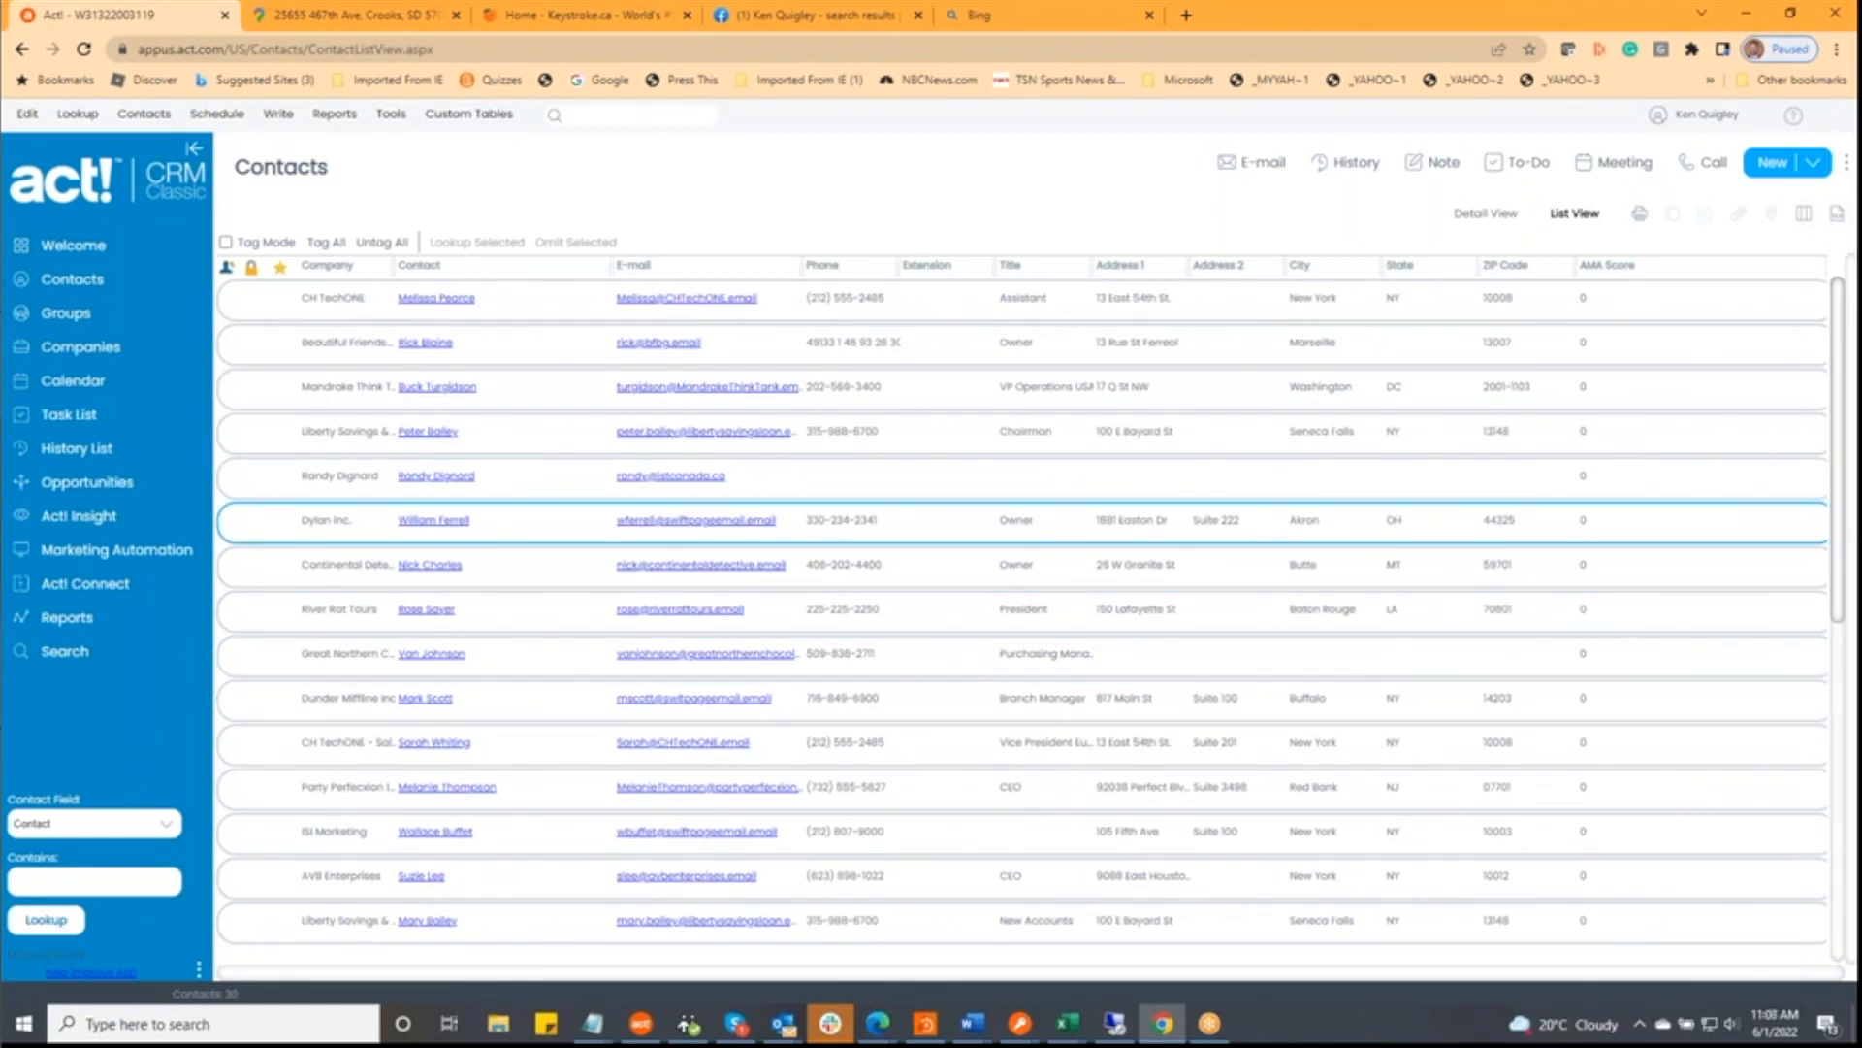
key(alt+Tab)
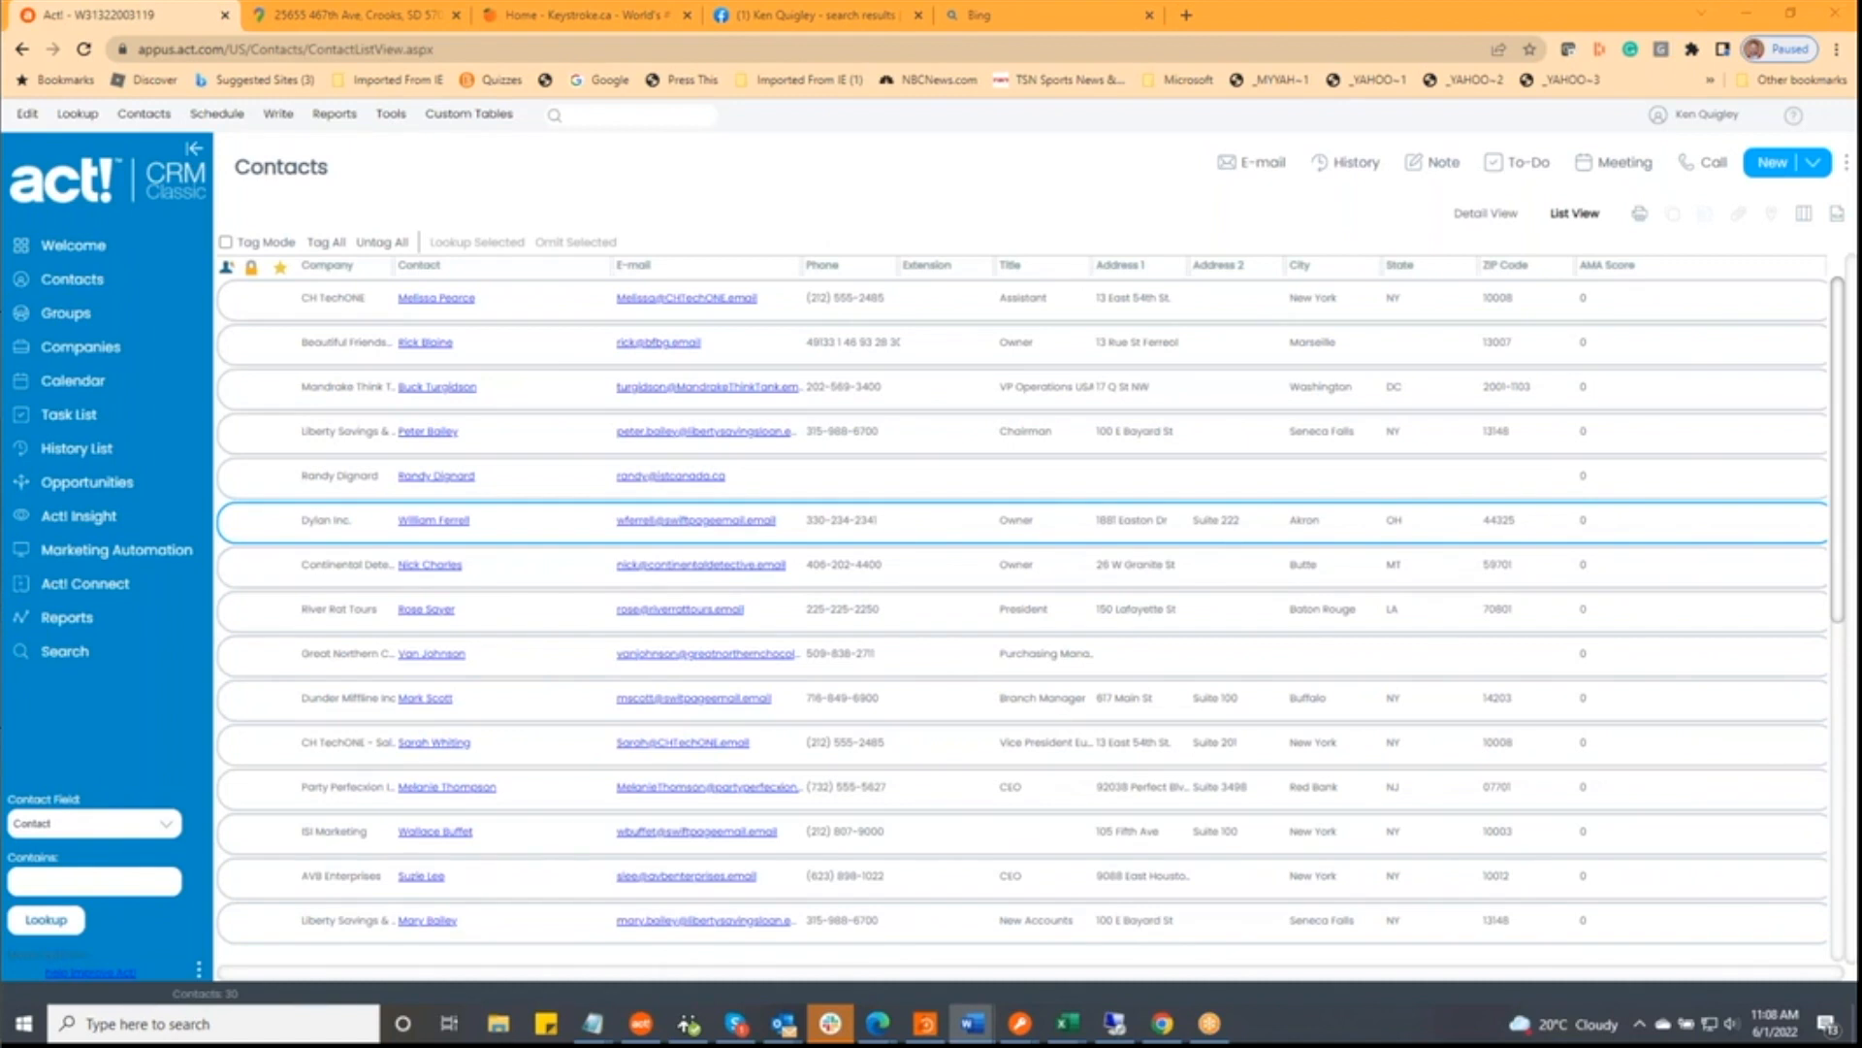
- Create a new group with the Group Name "Demo"
click(74, 318)
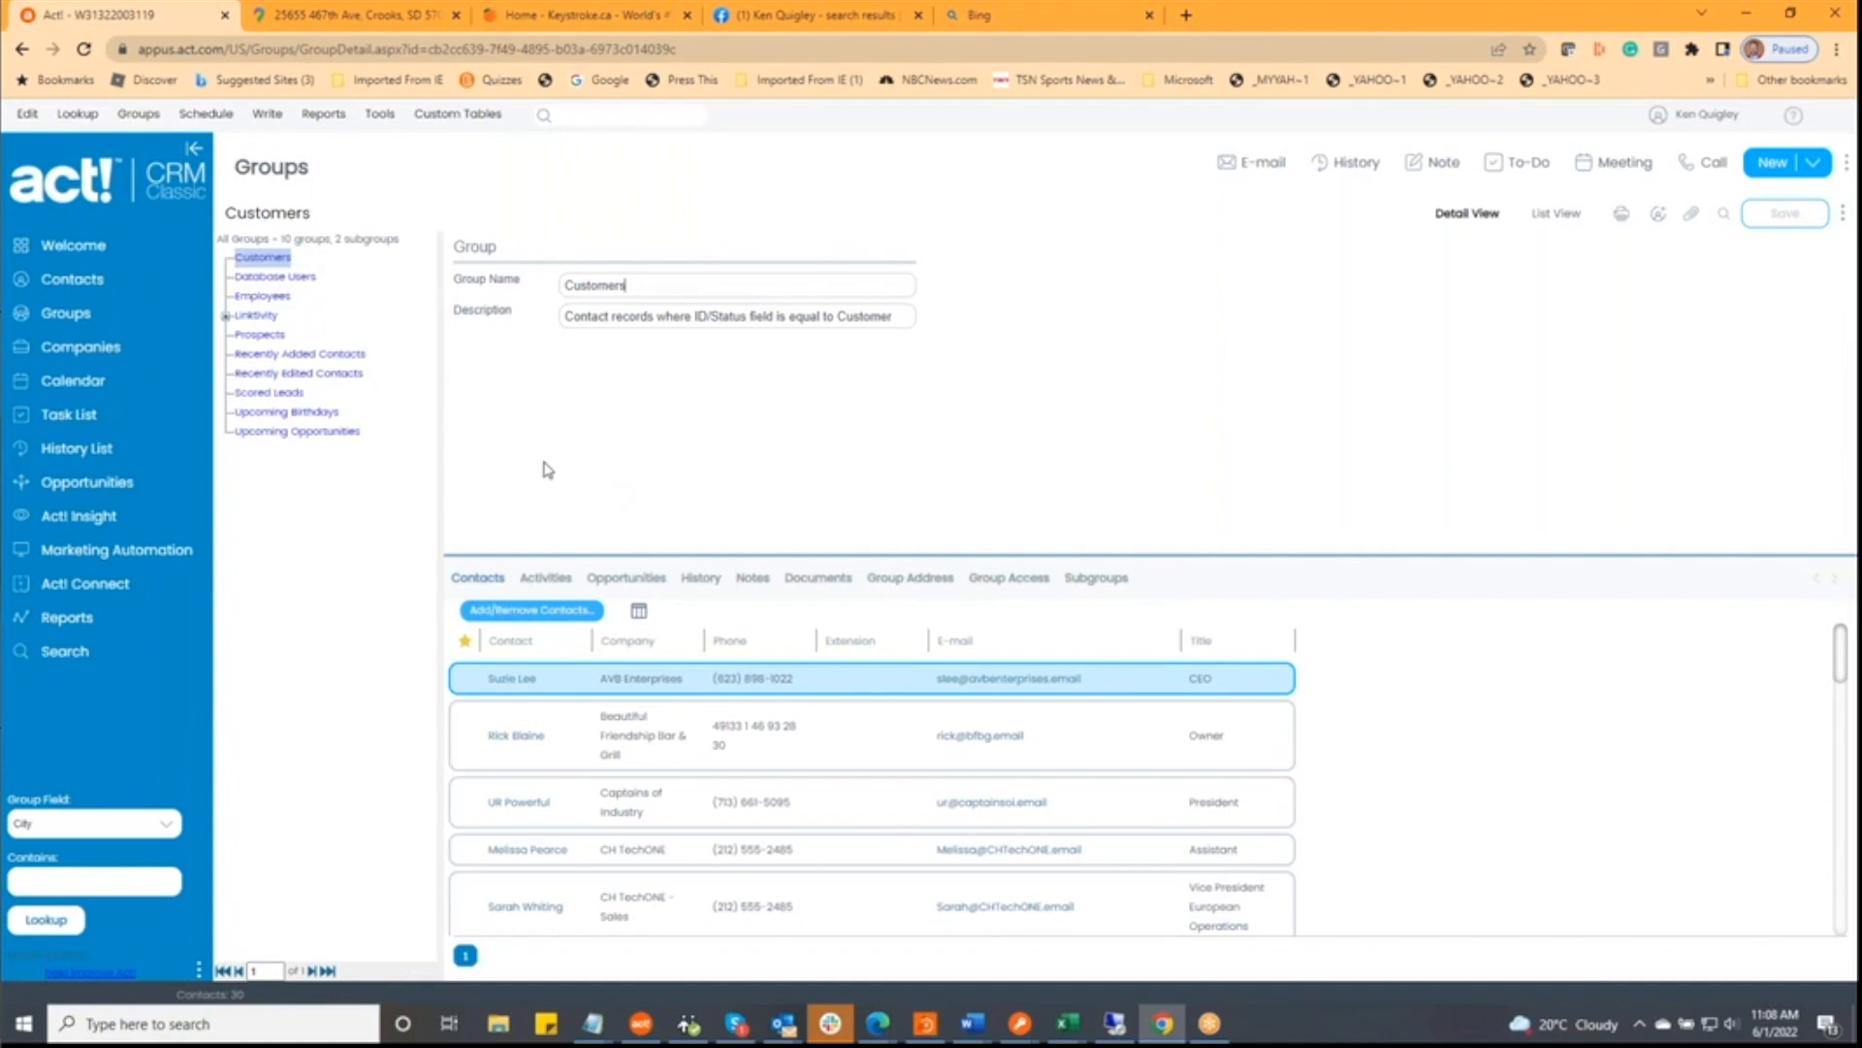
click(1764, 167)
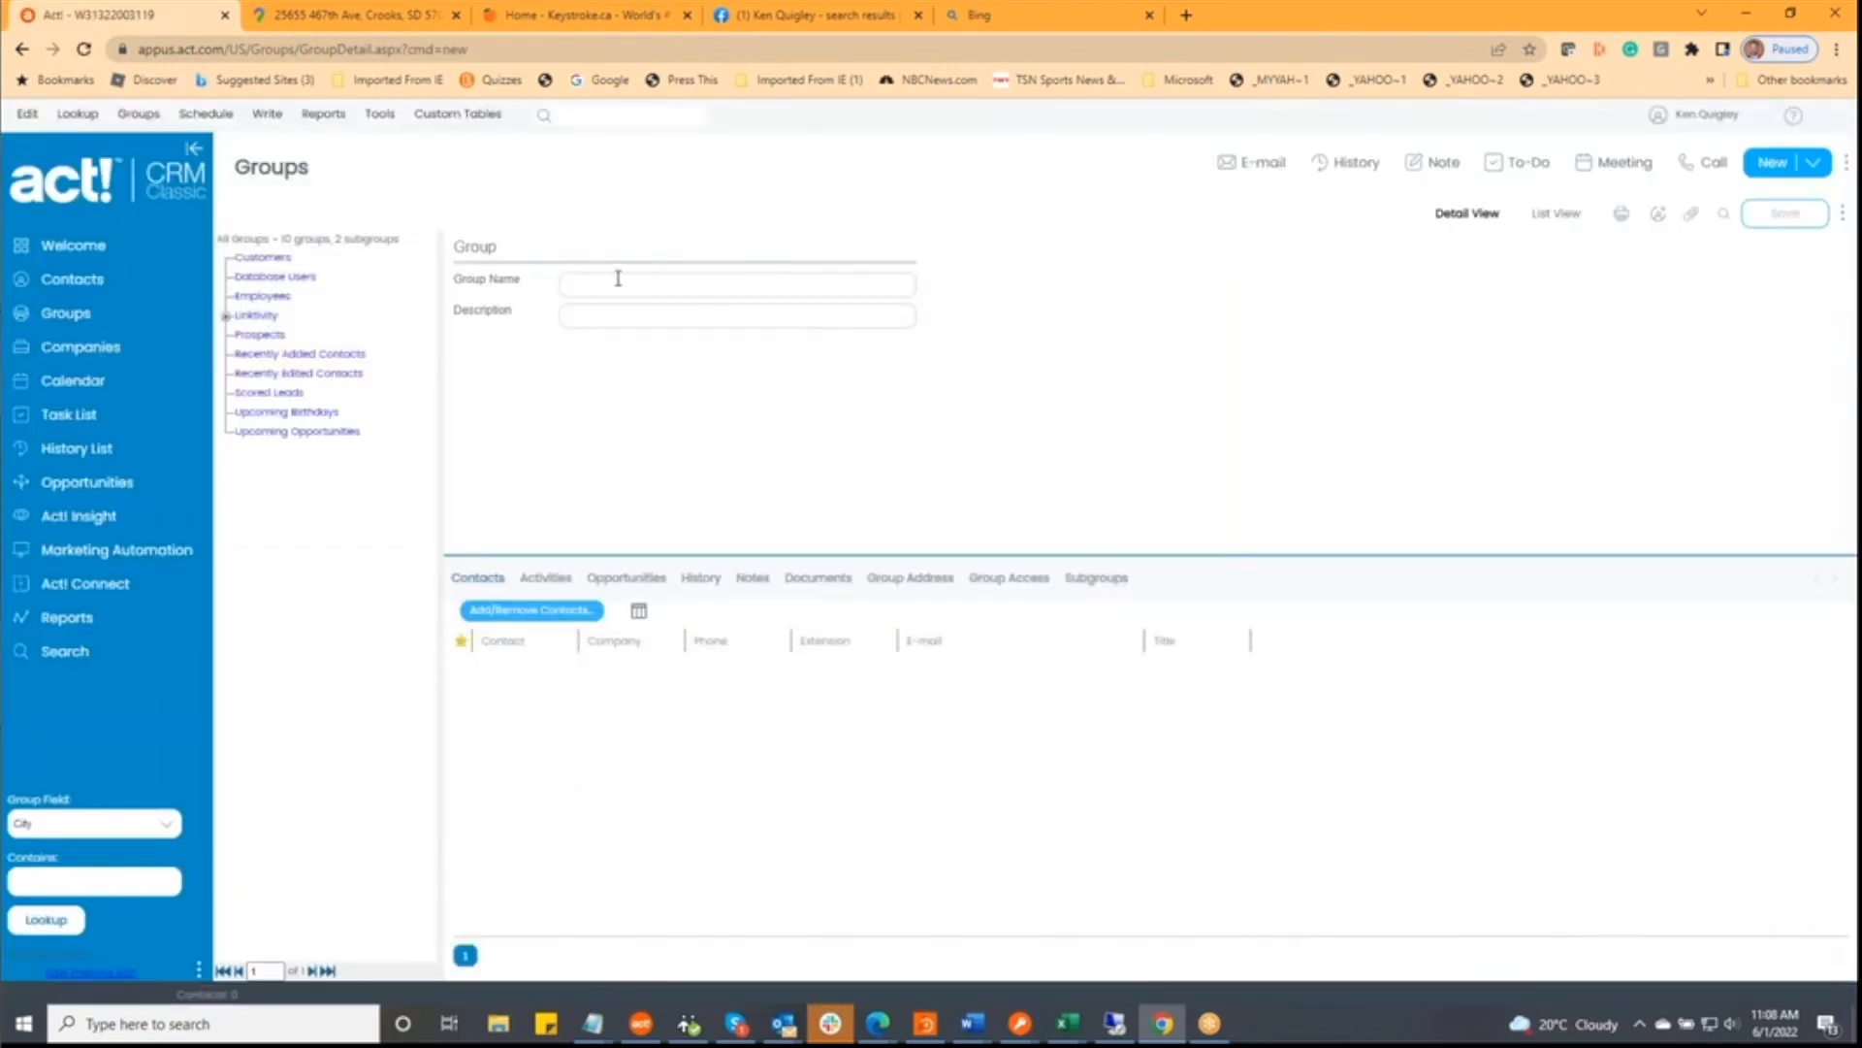
text(Demo)
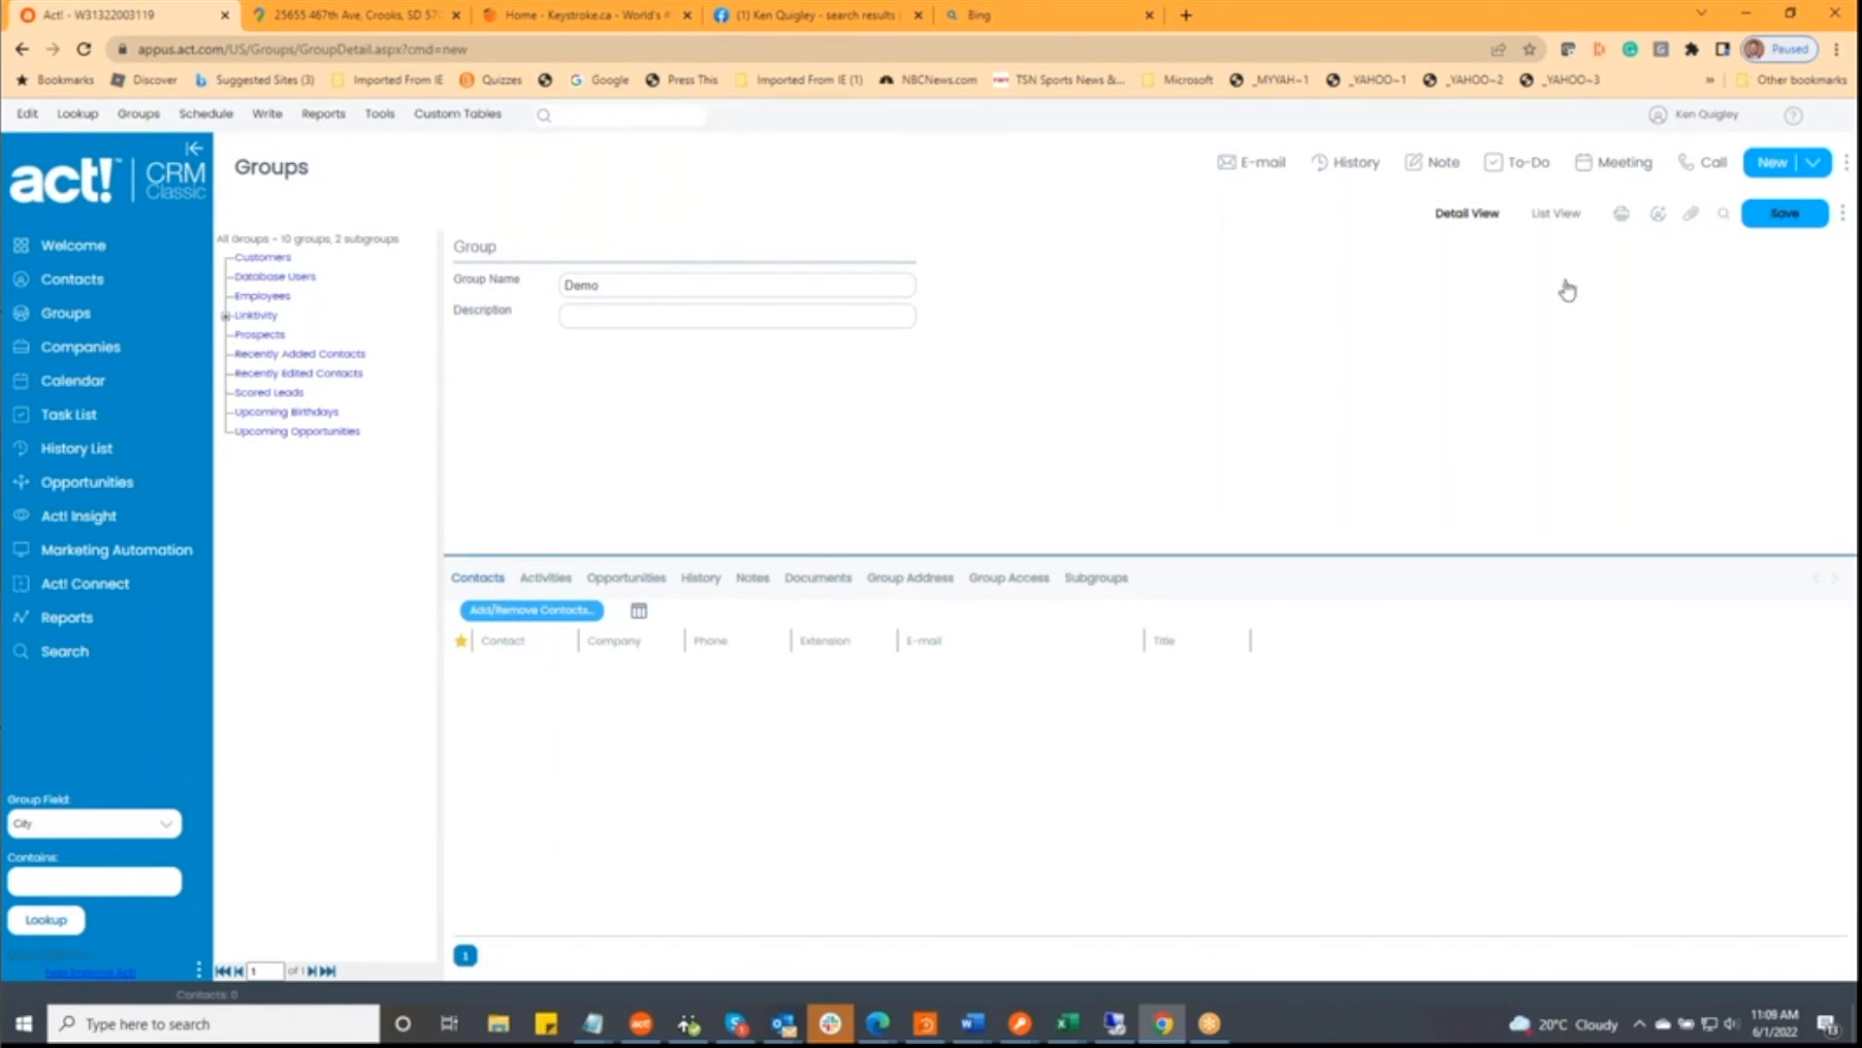
- Define the Demo group's dynamic members by loading the saved customer and e-mail query as its membership criteria
click(537, 613)
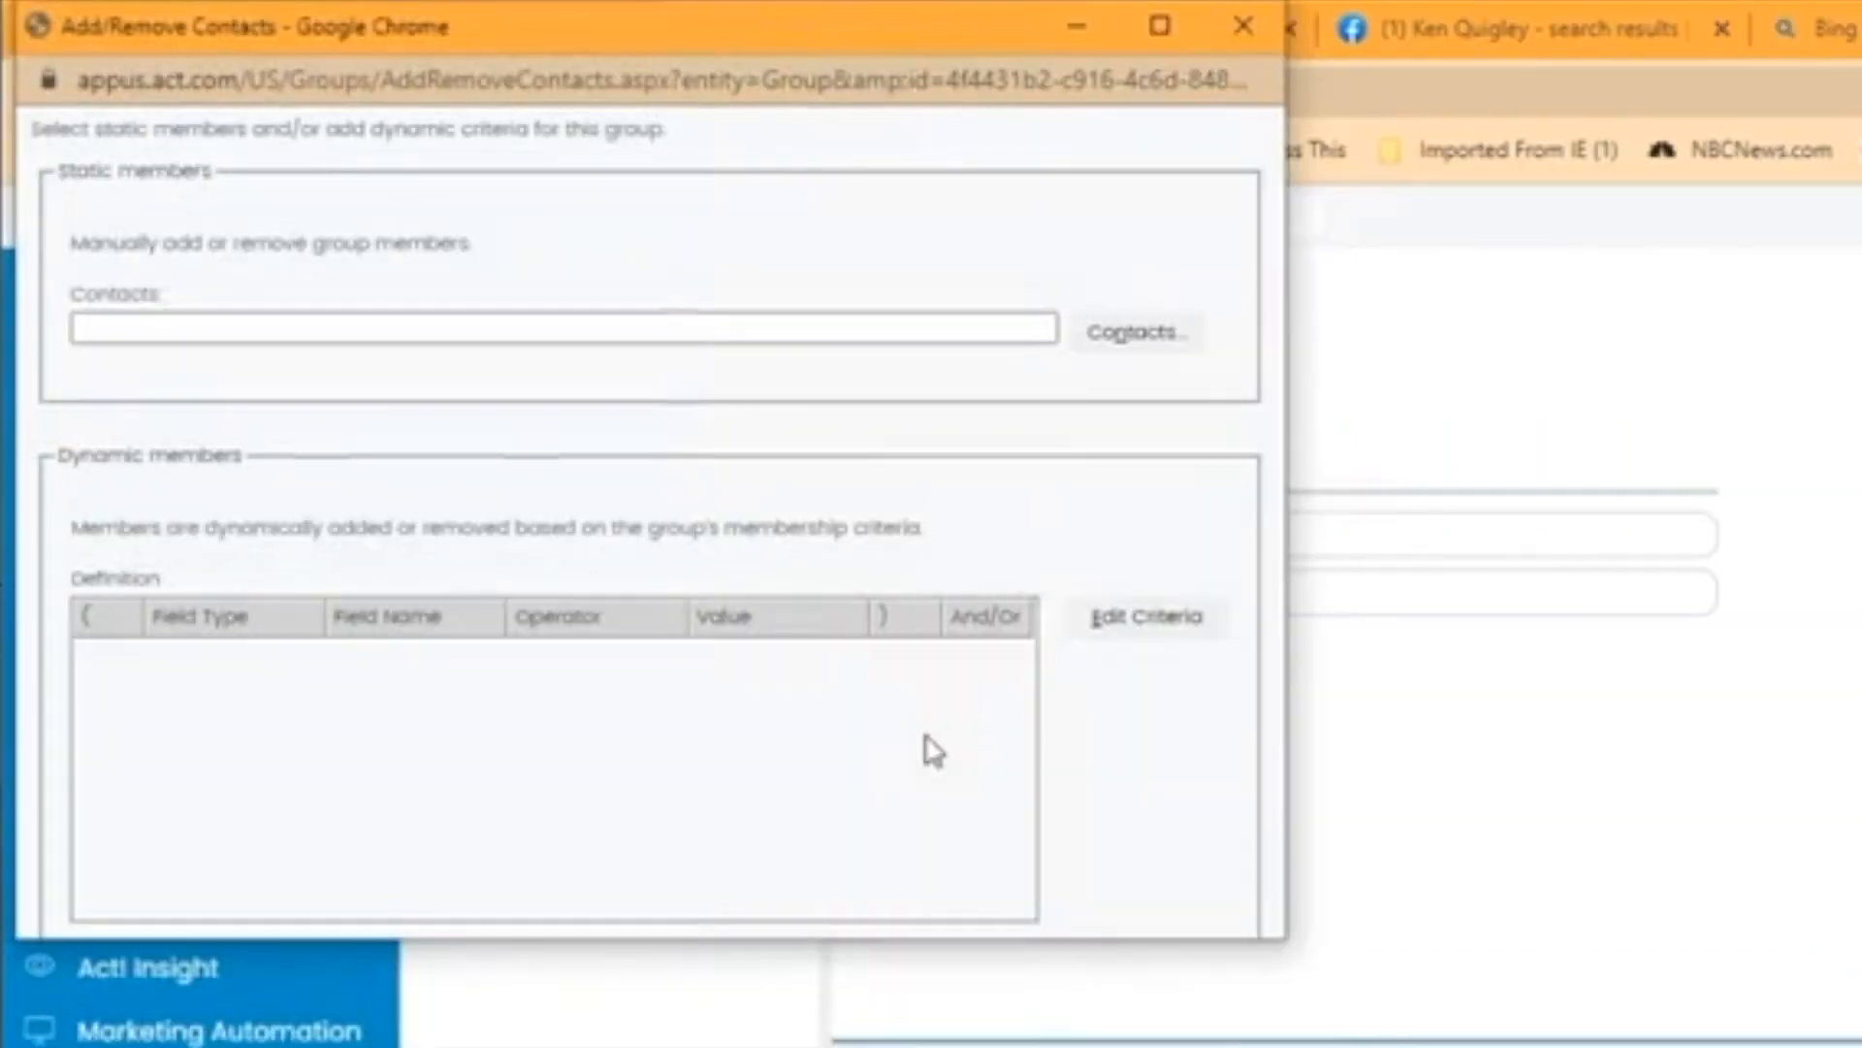
click(1167, 622)
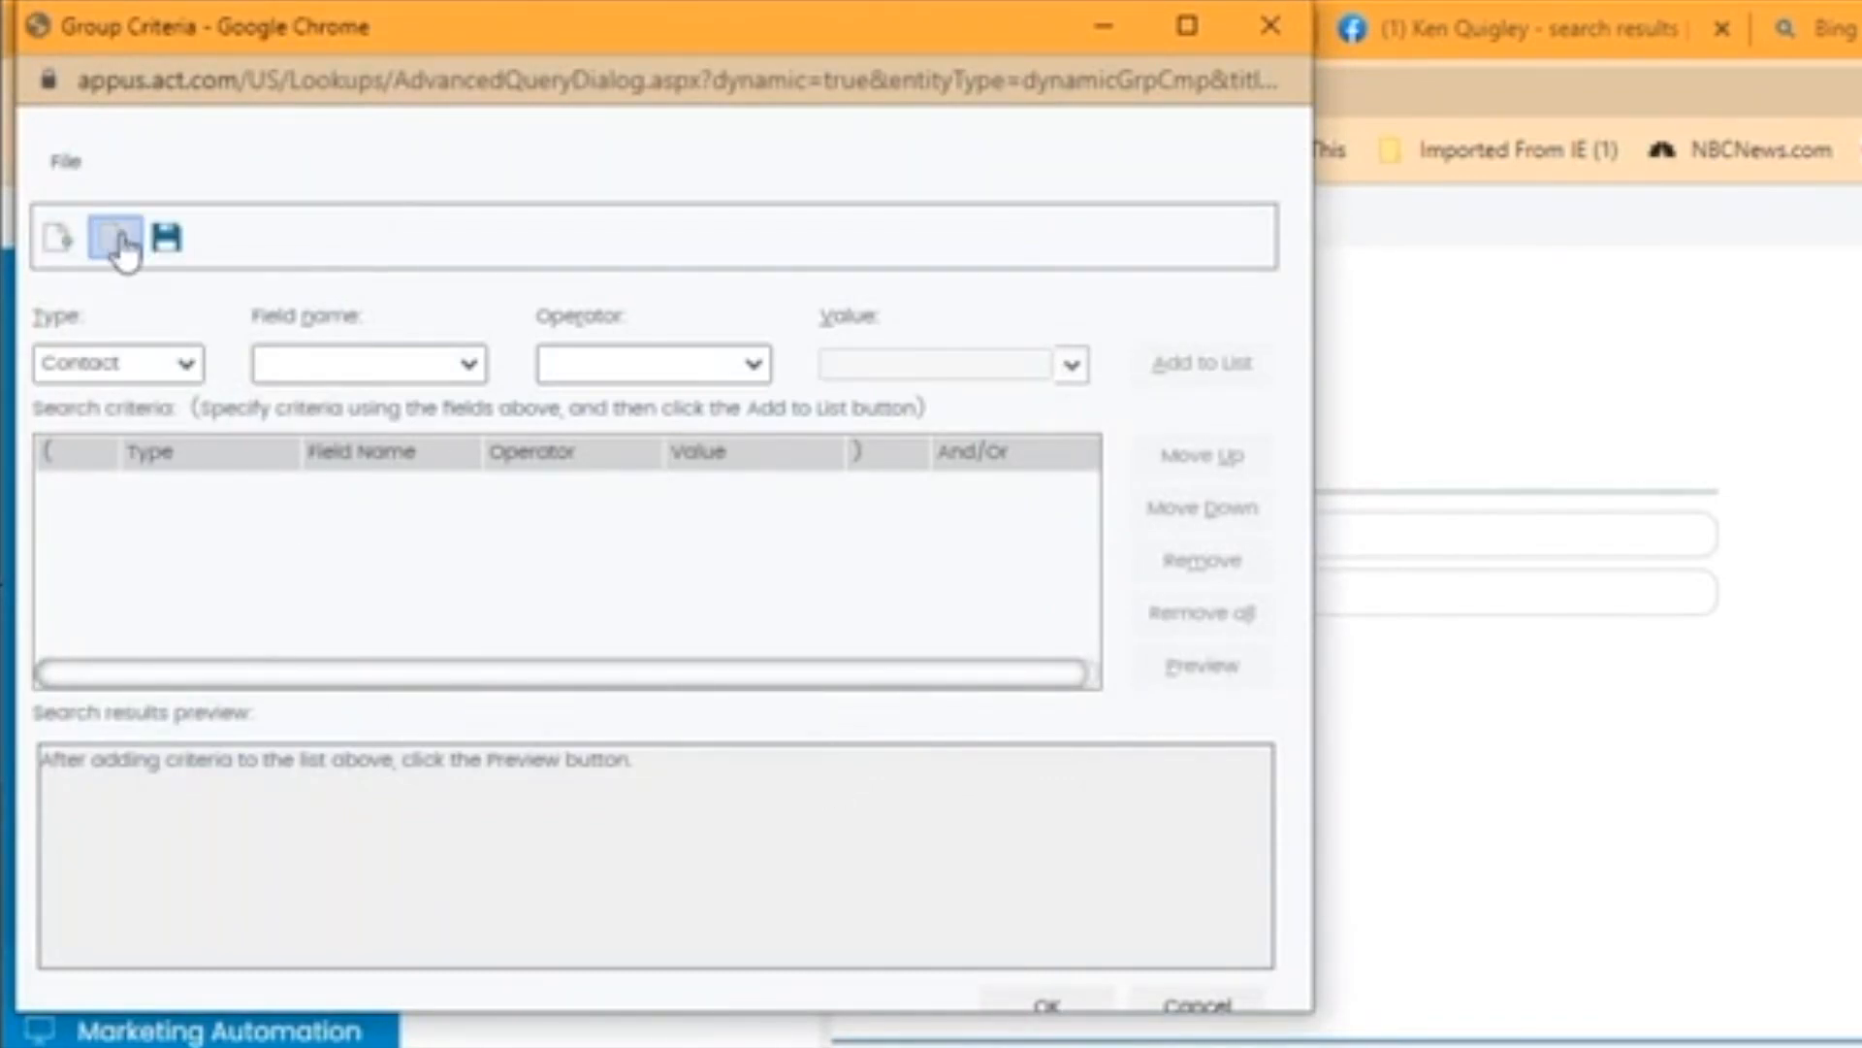
click(118, 242)
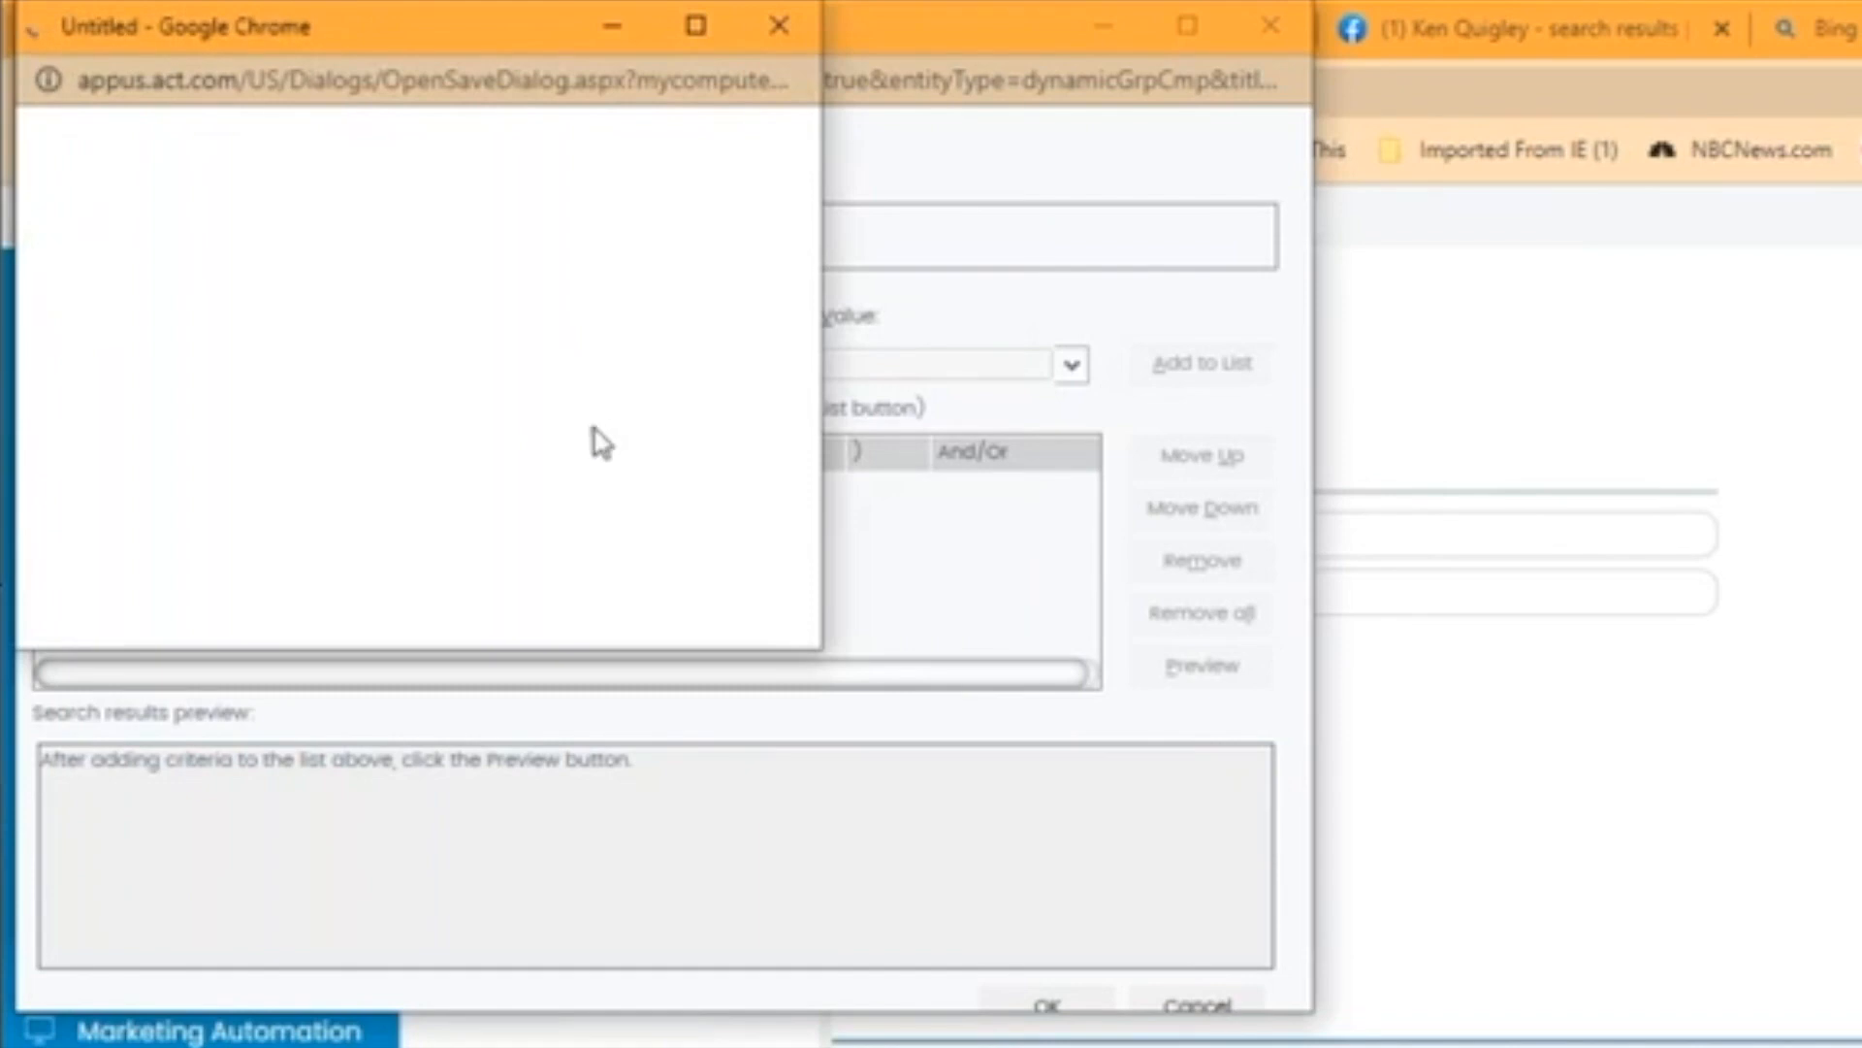
double_click(332, 185)
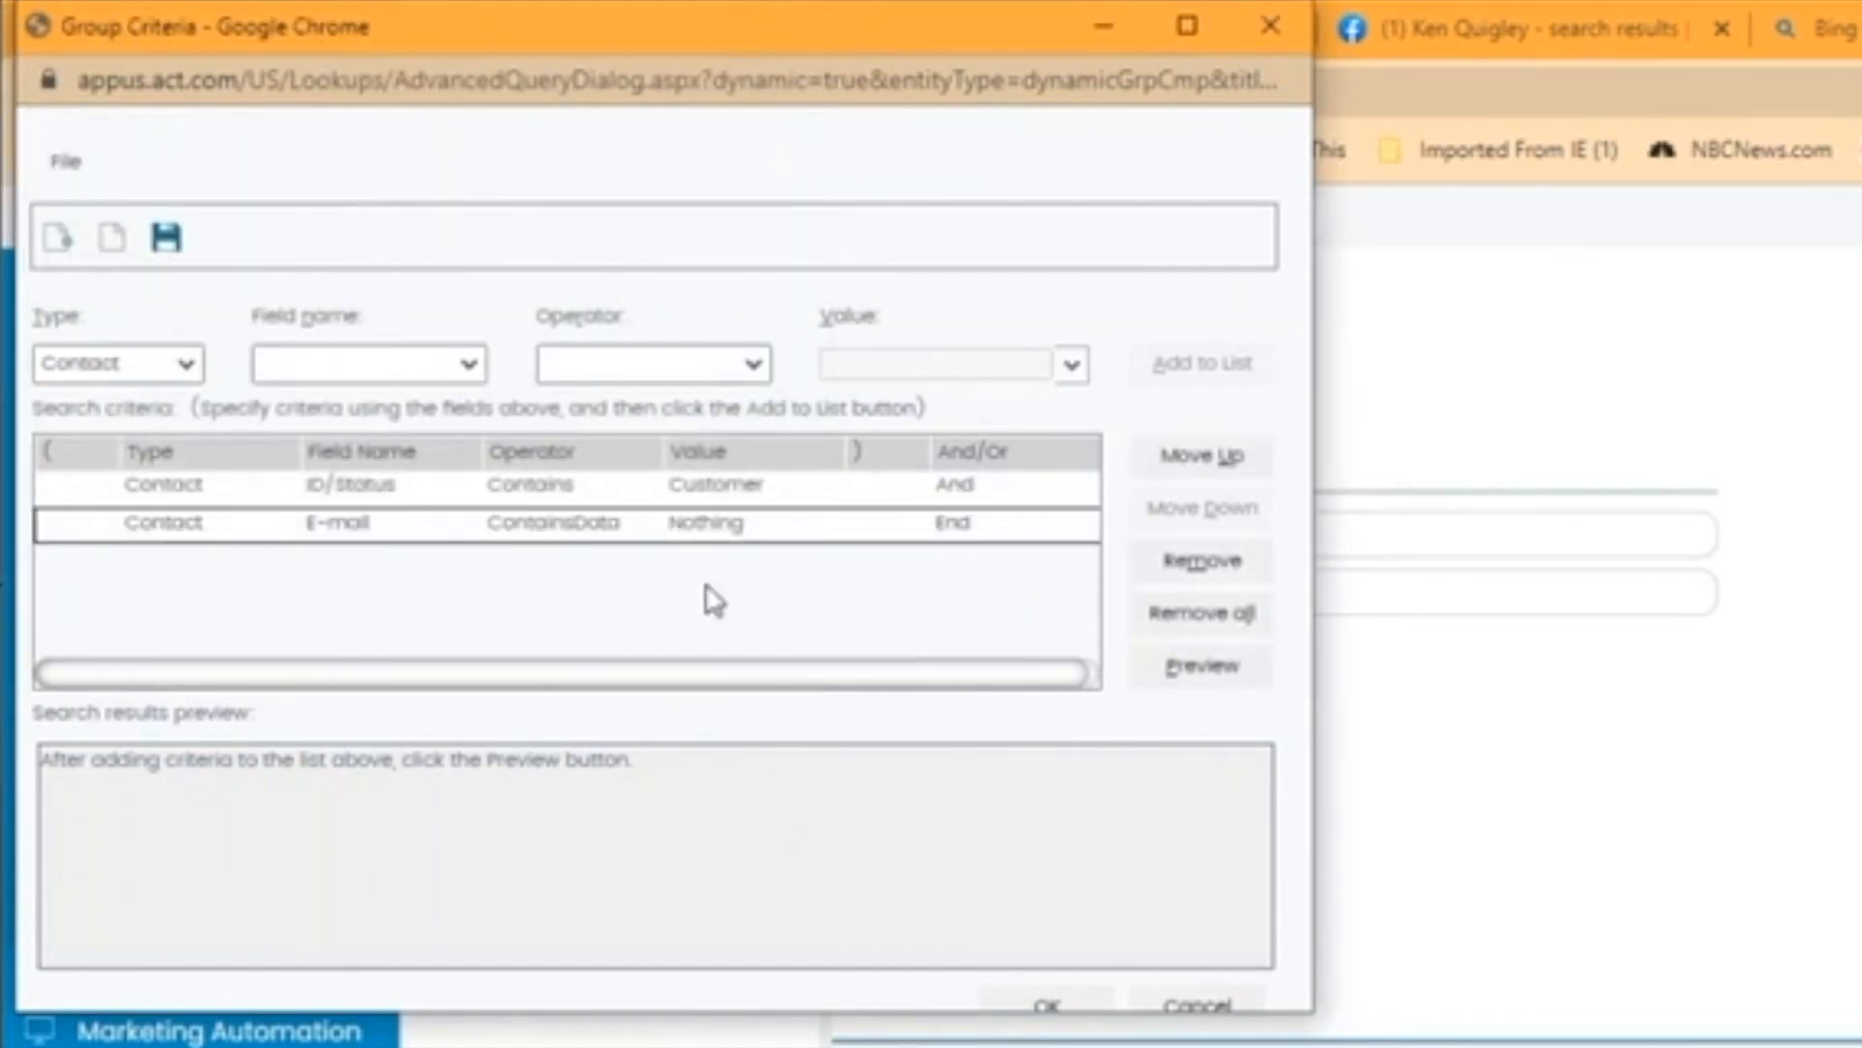
click(1073, 1005)
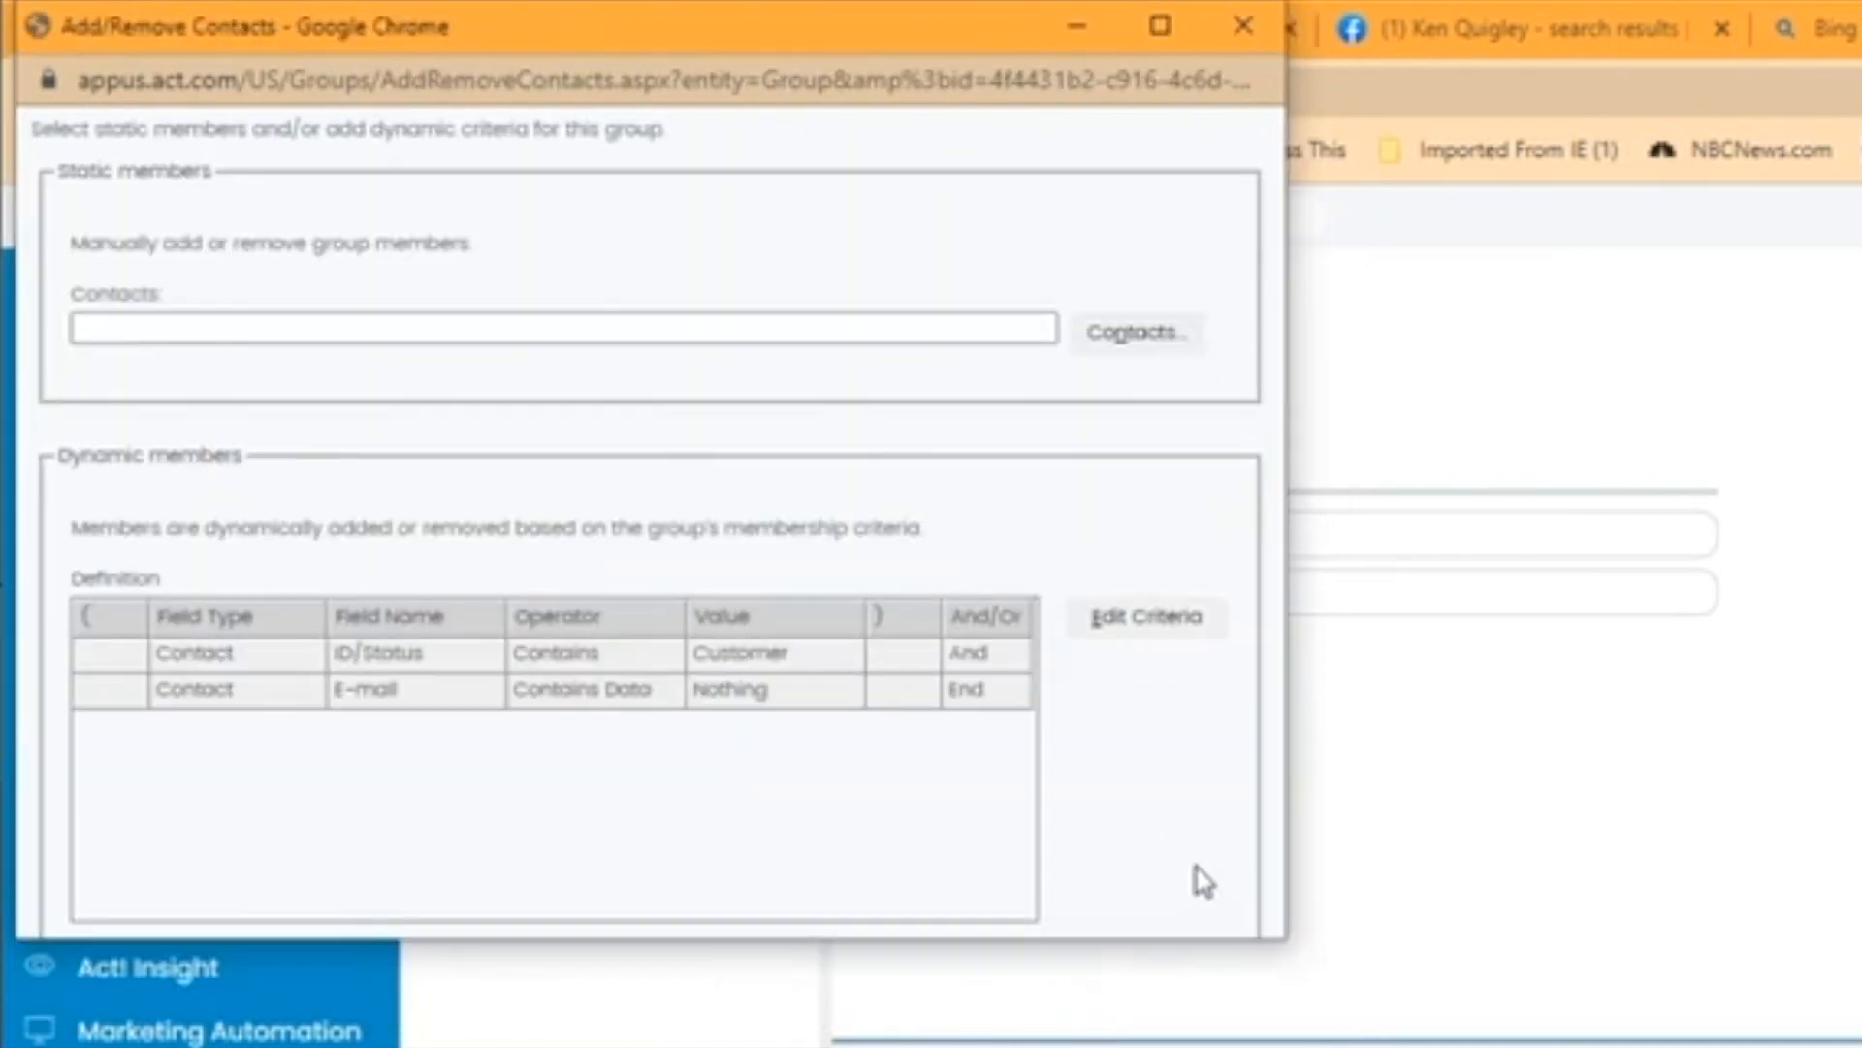
drag(1251, 945, 1251, 1046)
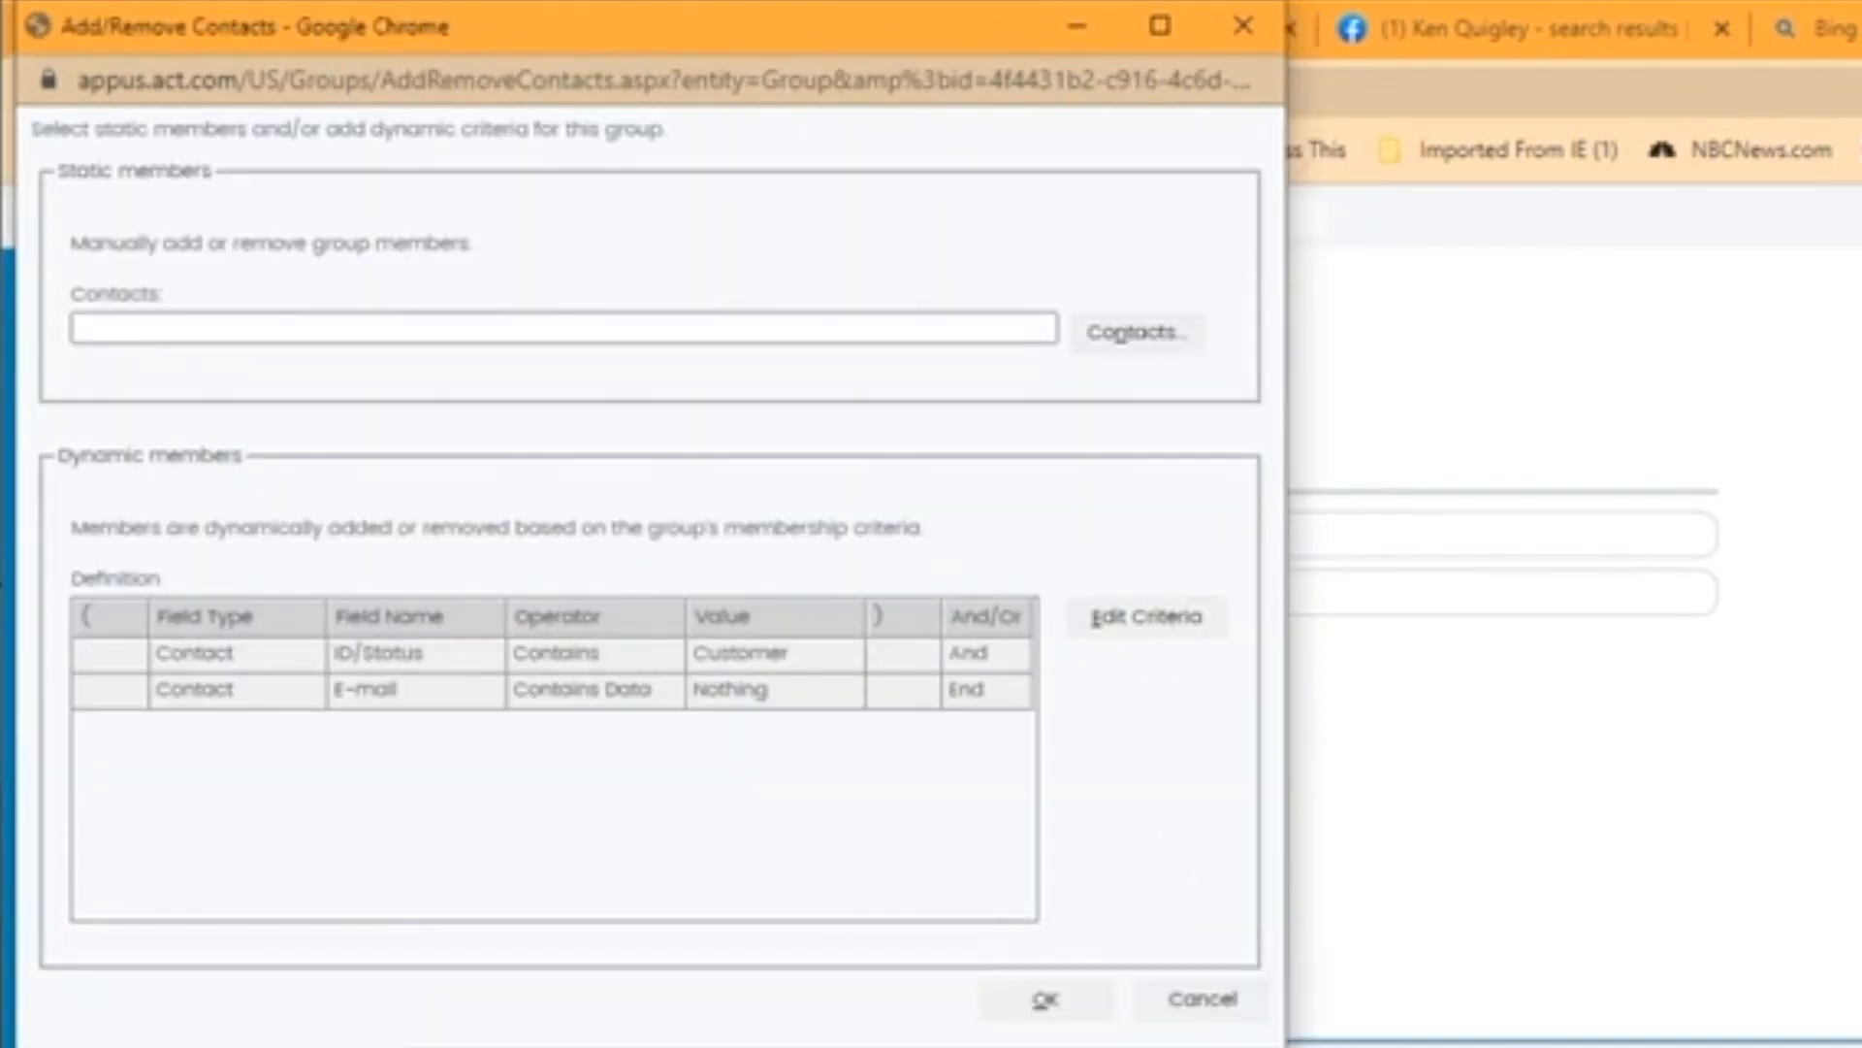
click(1044, 1005)
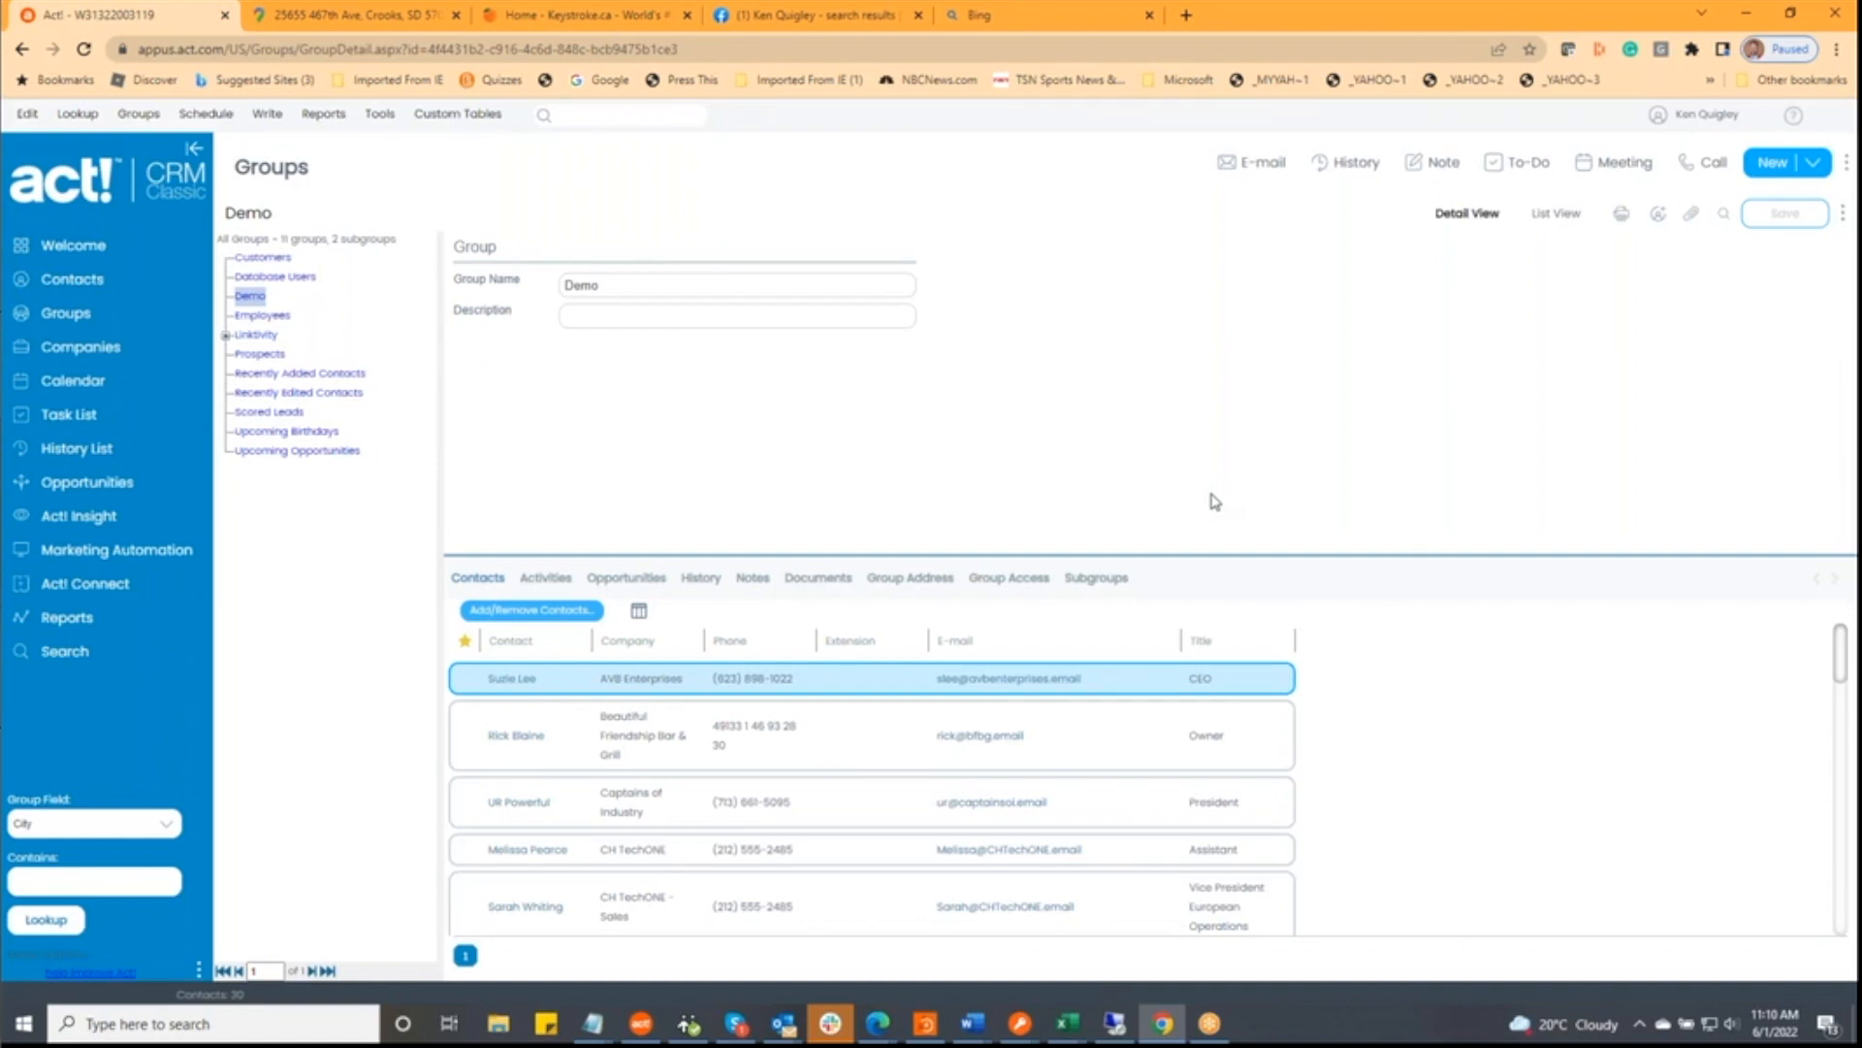
- Open the Companies view and review the Untitled Company's related contacts and activities
click(112, 350)
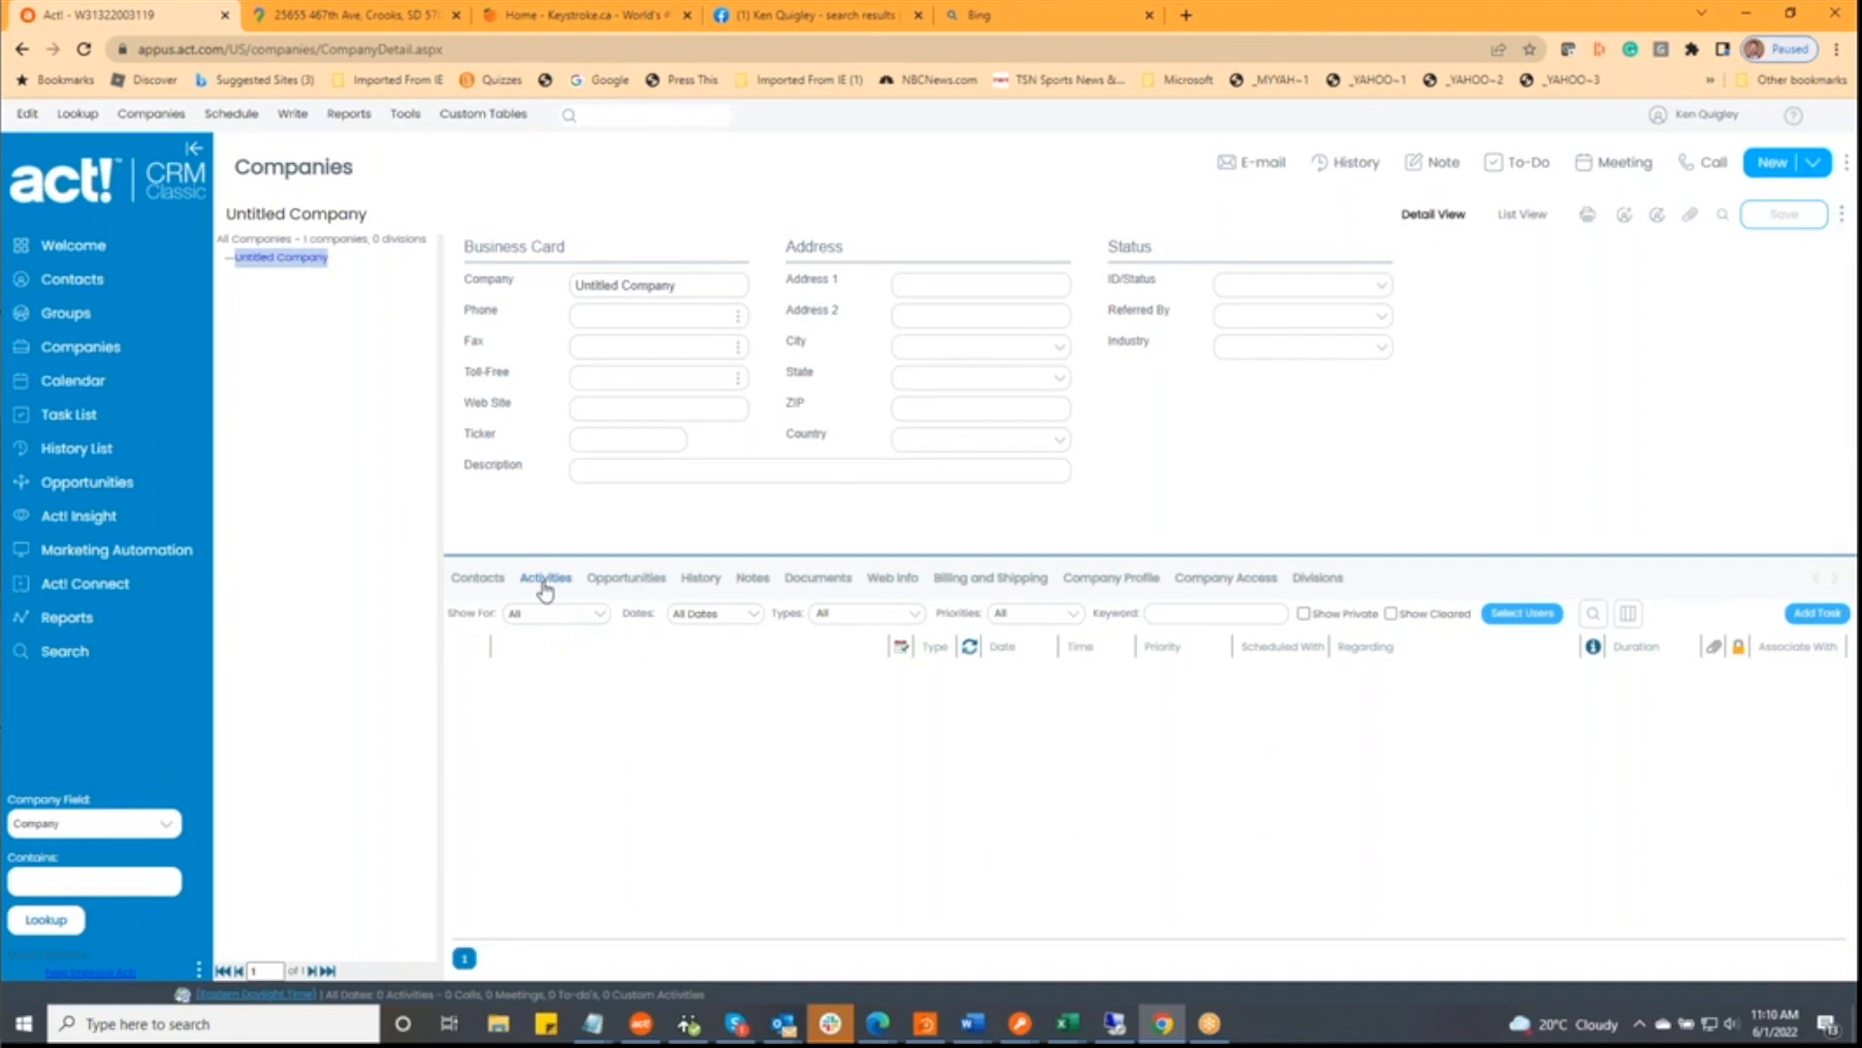
click(467, 585)
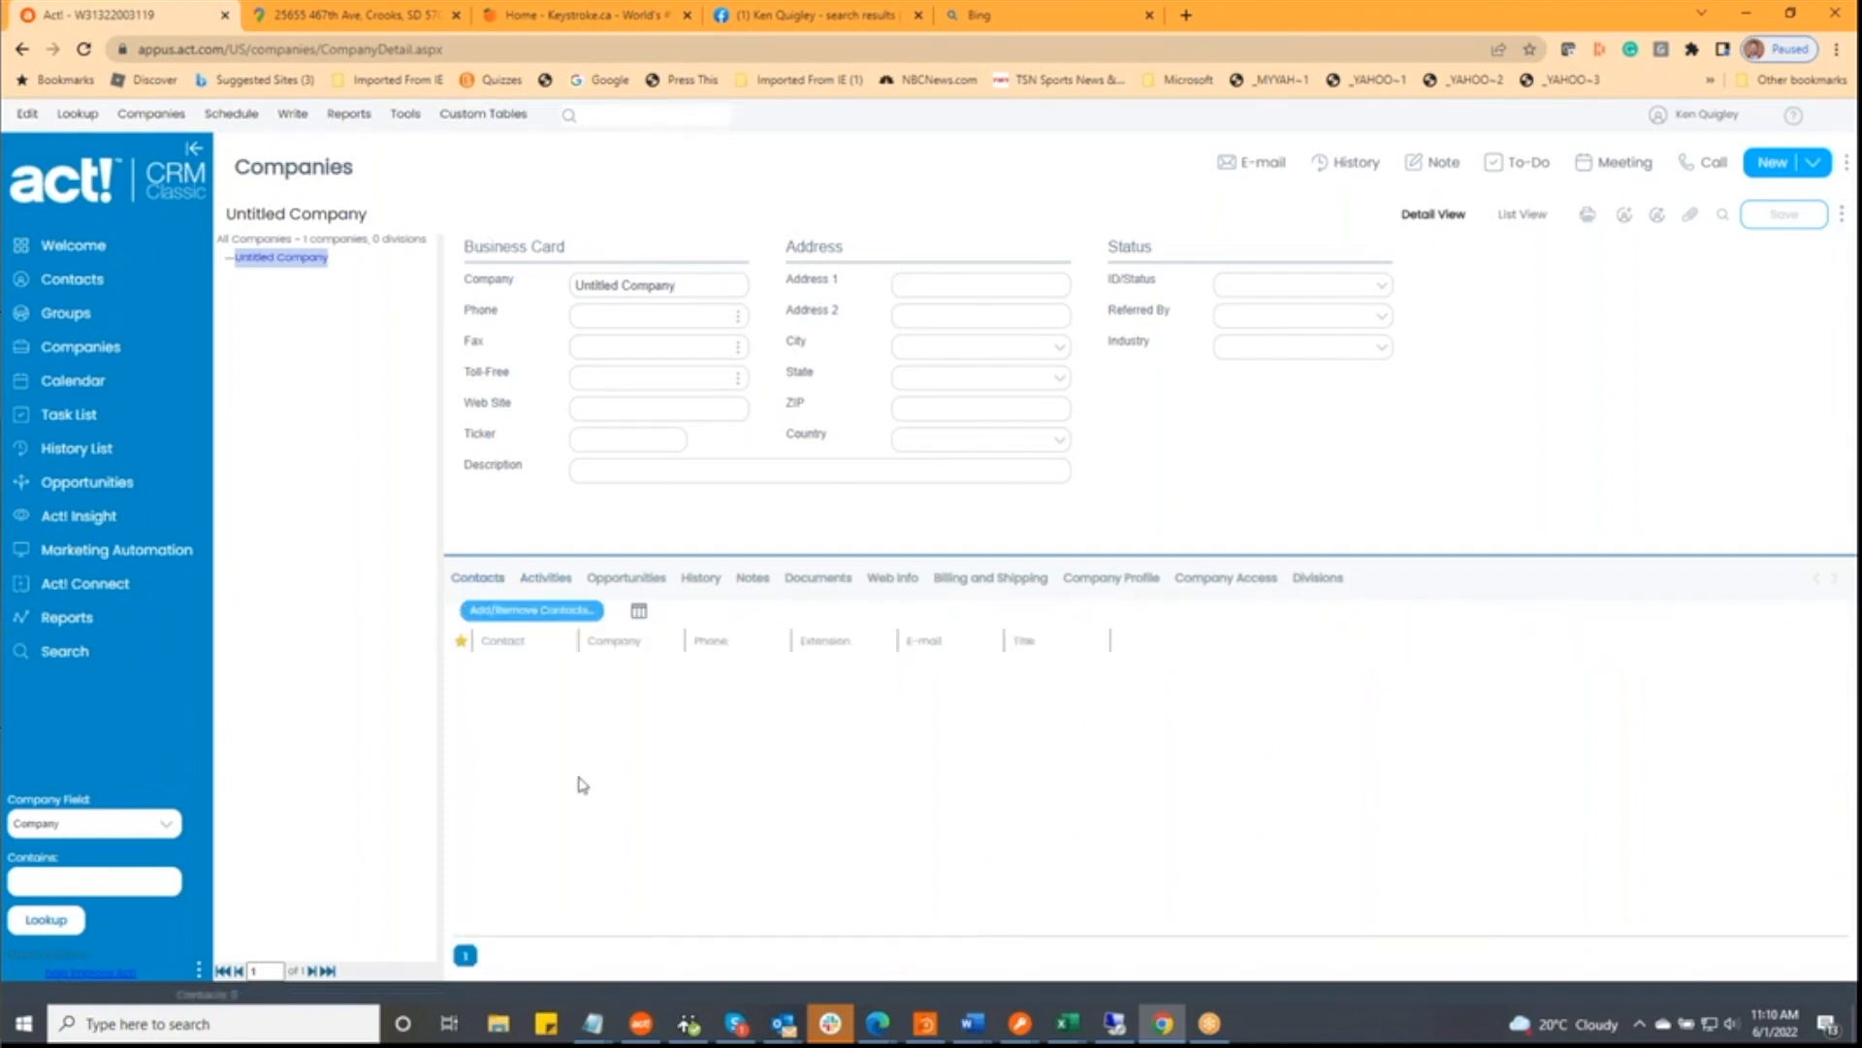
click(548, 582)
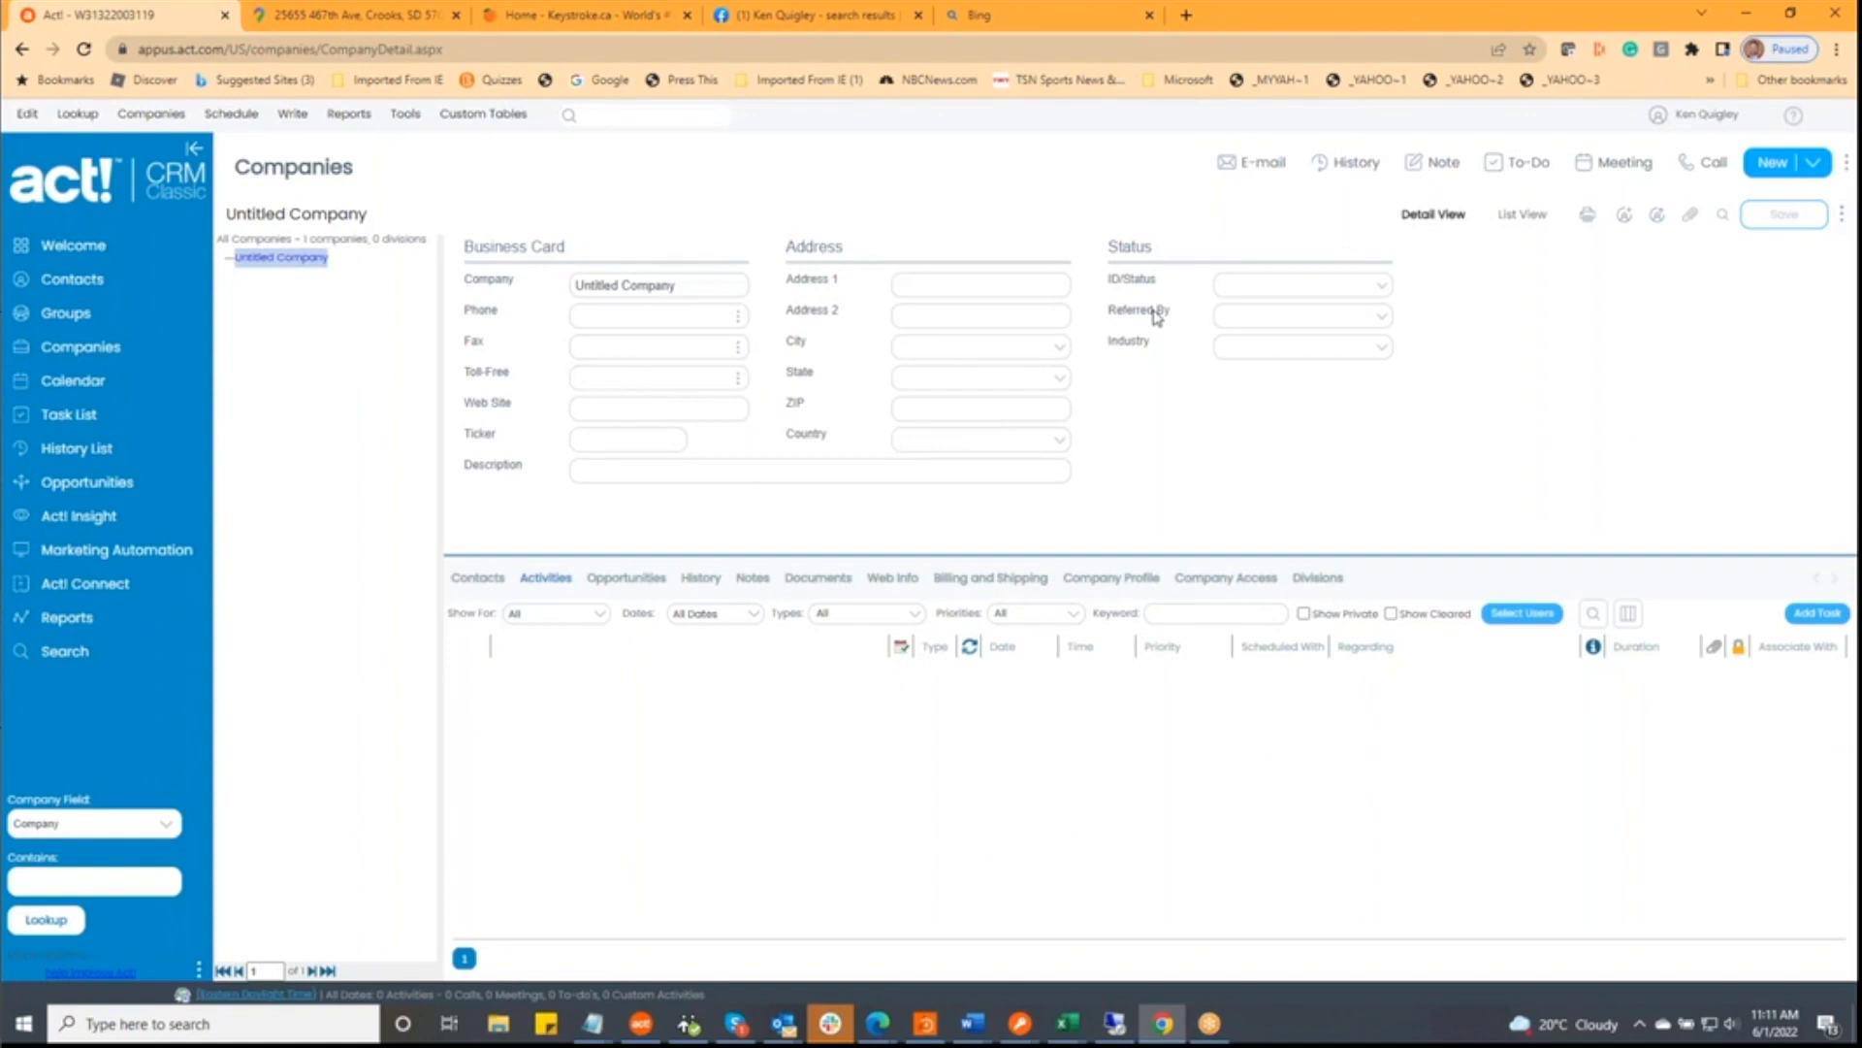
key(alt+Tab)
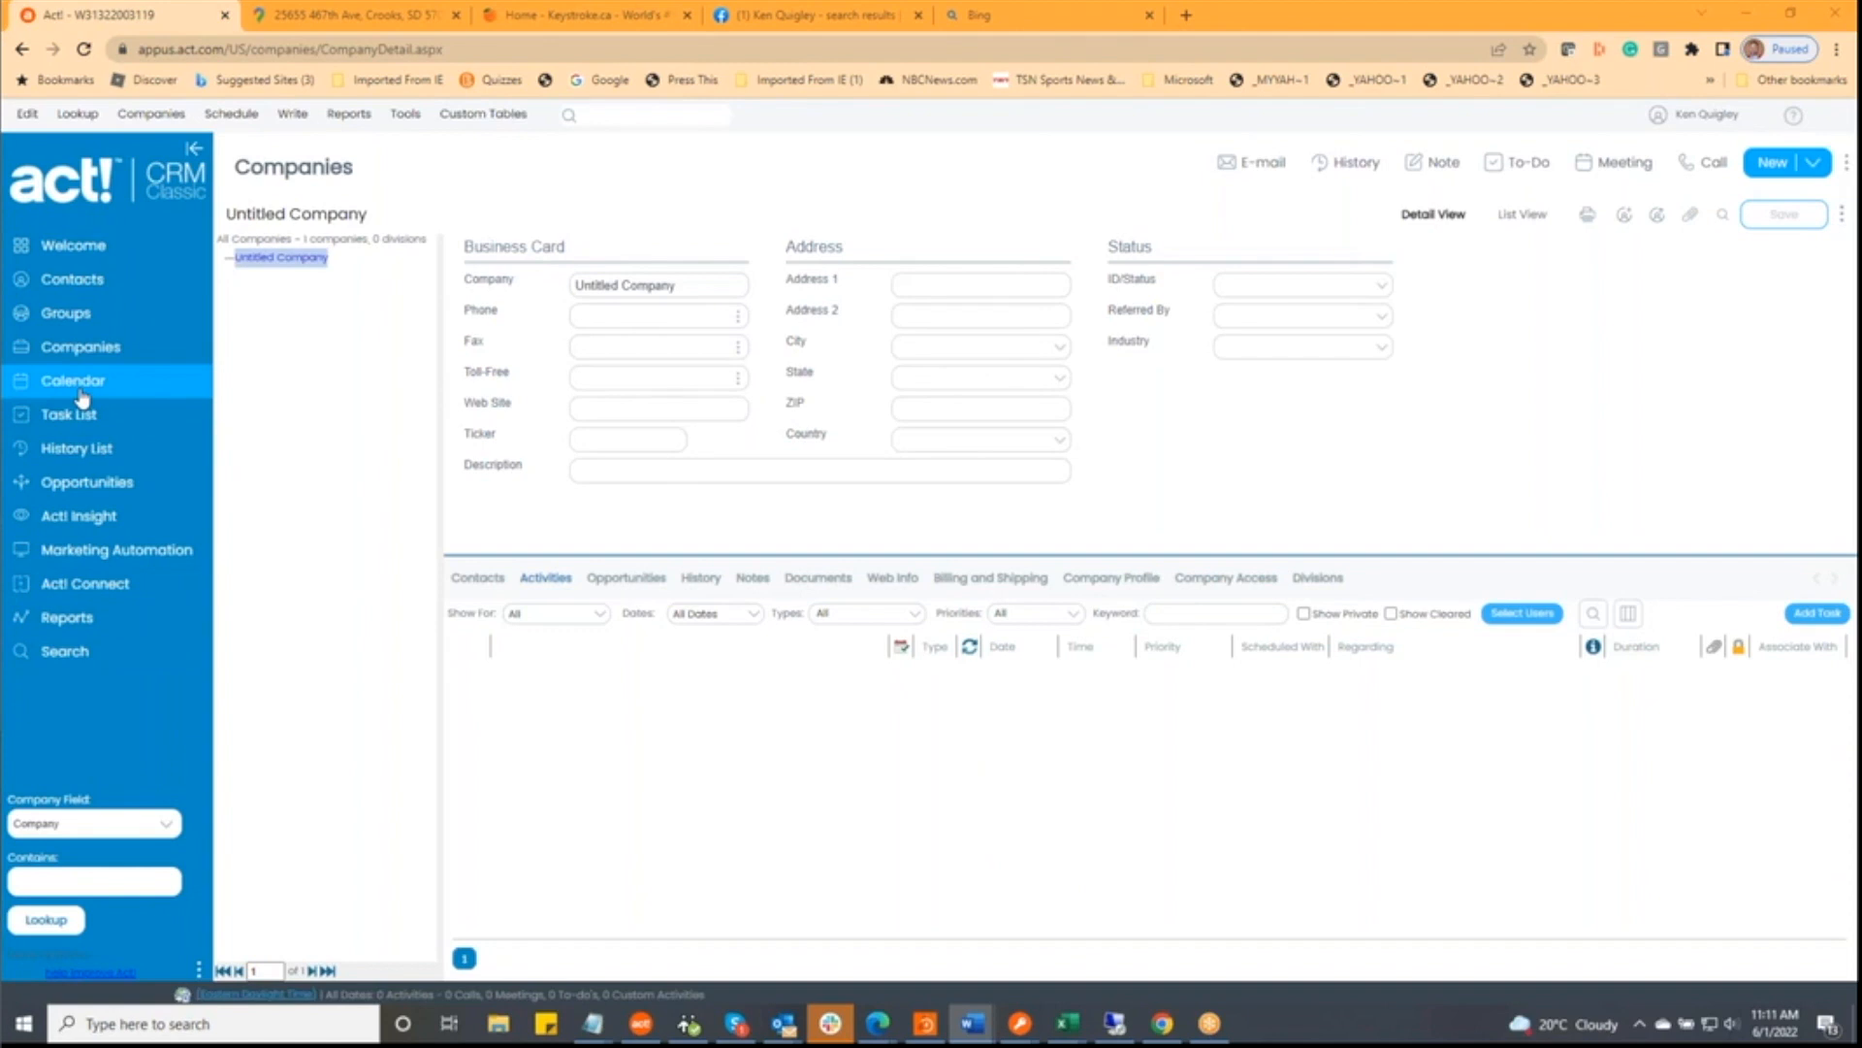
click(1344, 448)
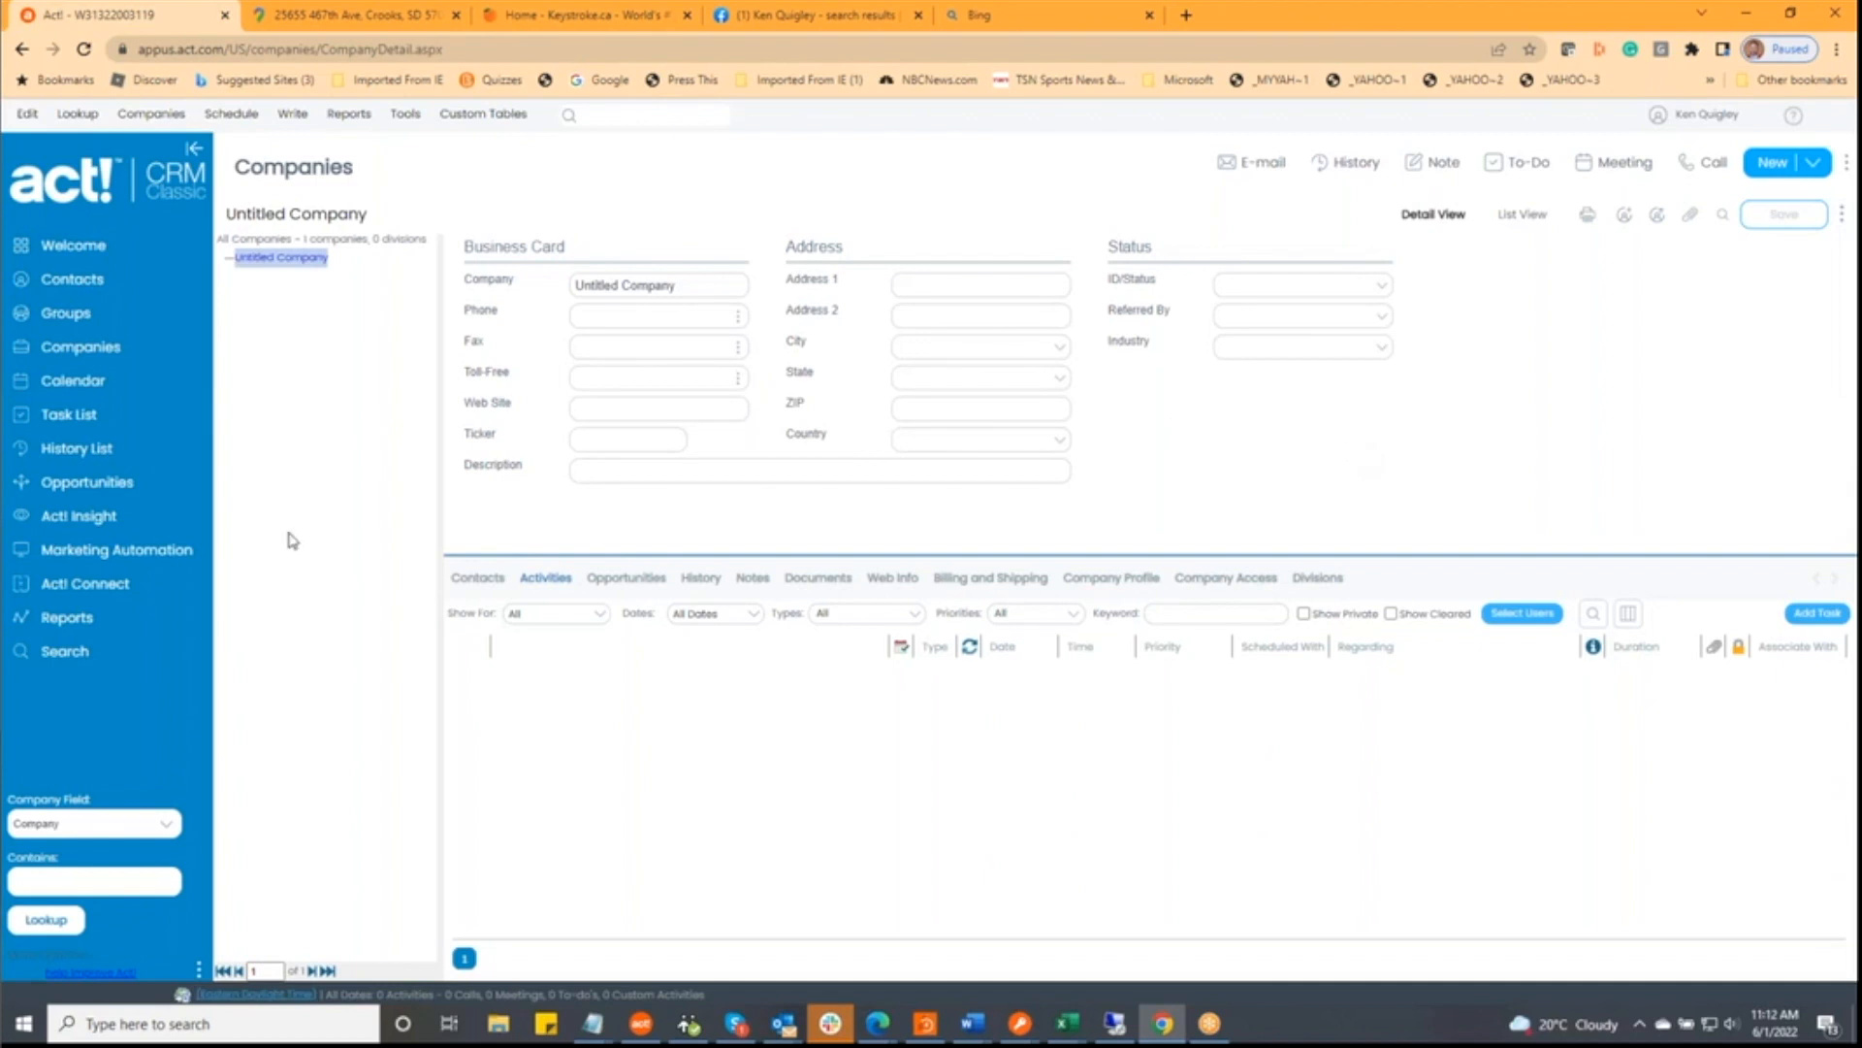
- Open the Calendar and compare its Daily, Work Week, Weekly and Monthly views, ending in the Work Week view
click(97, 396)
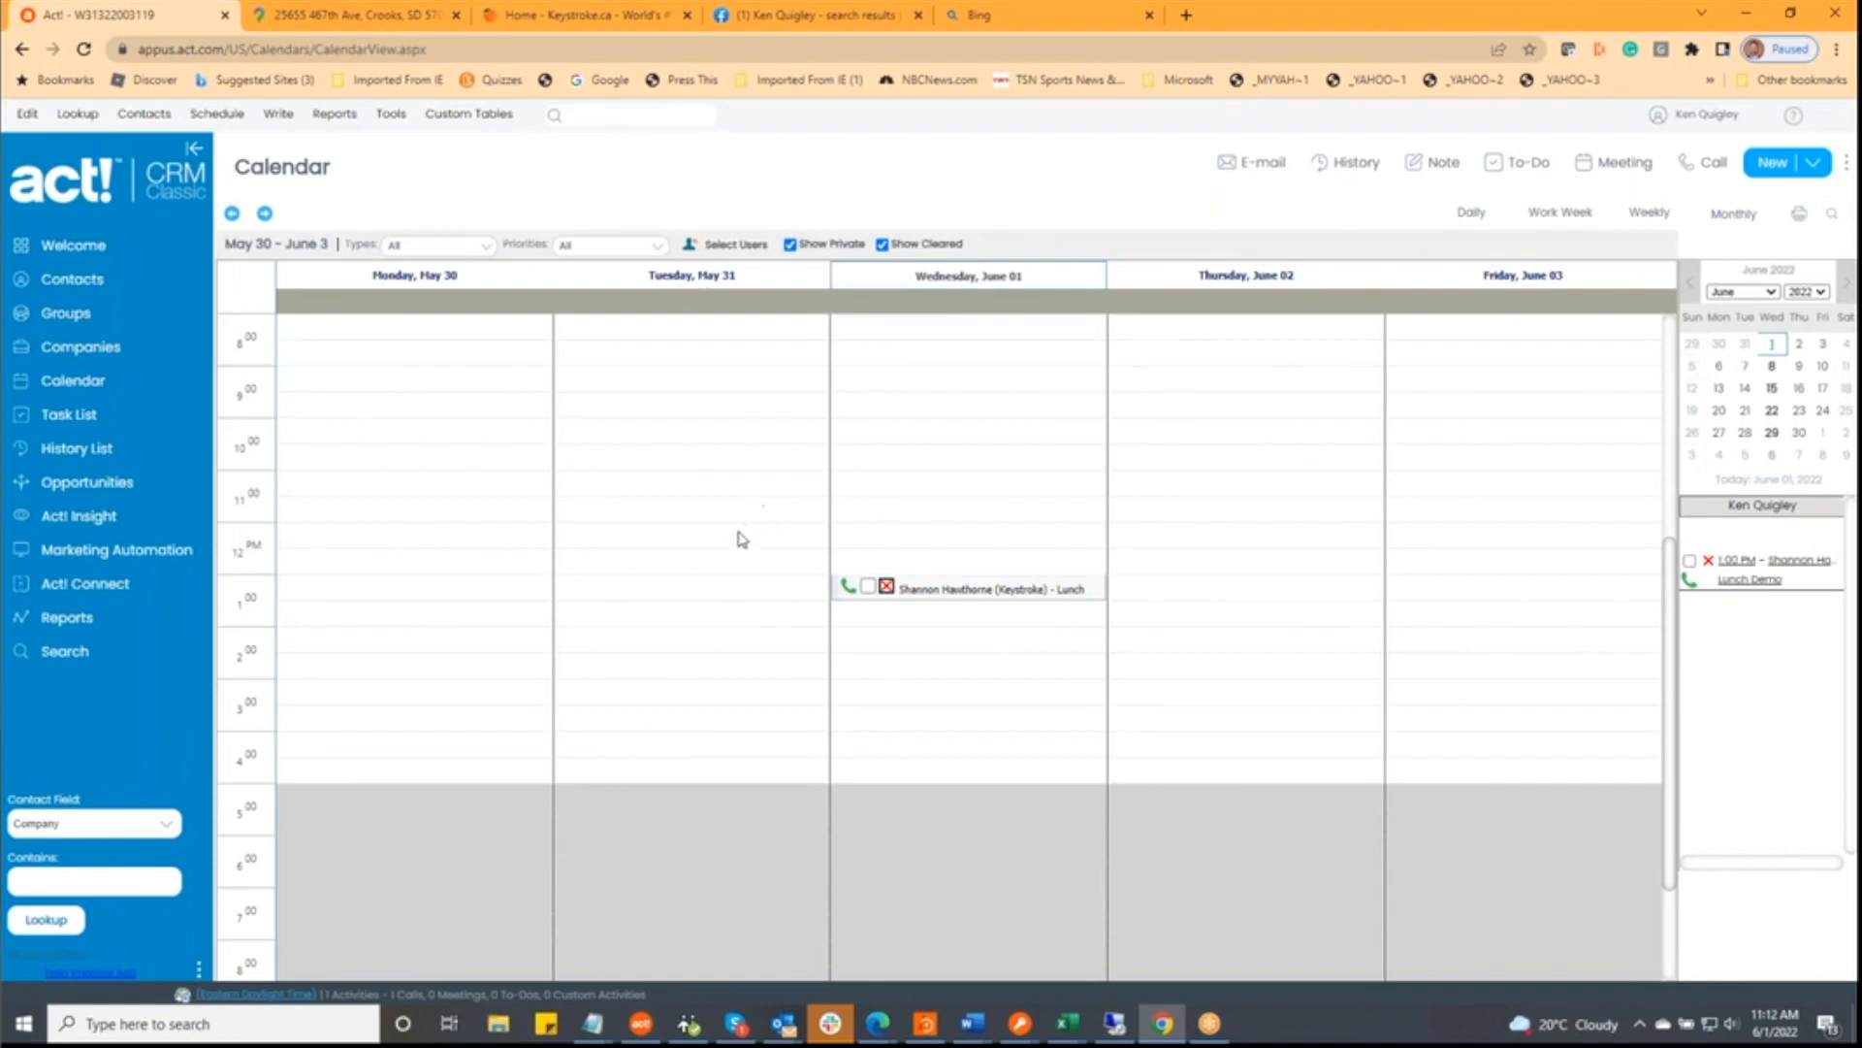
click(1468, 213)
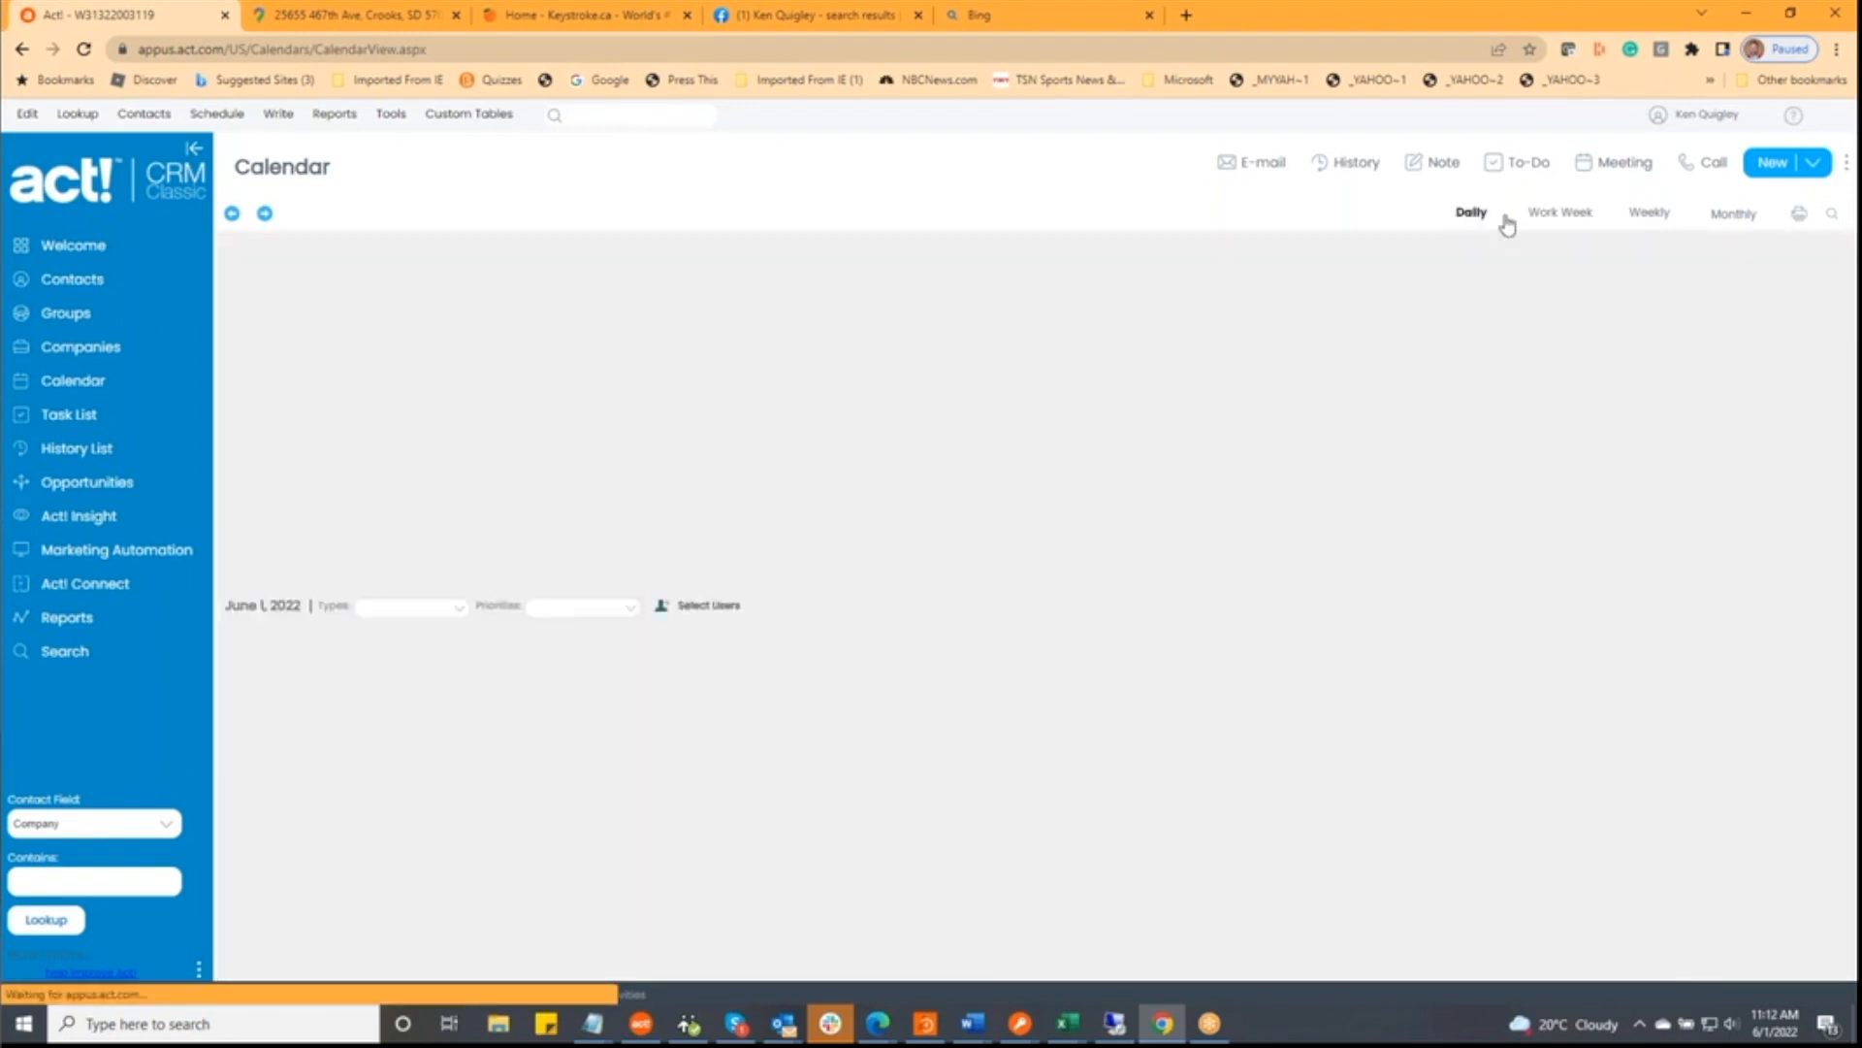
click(1553, 214)
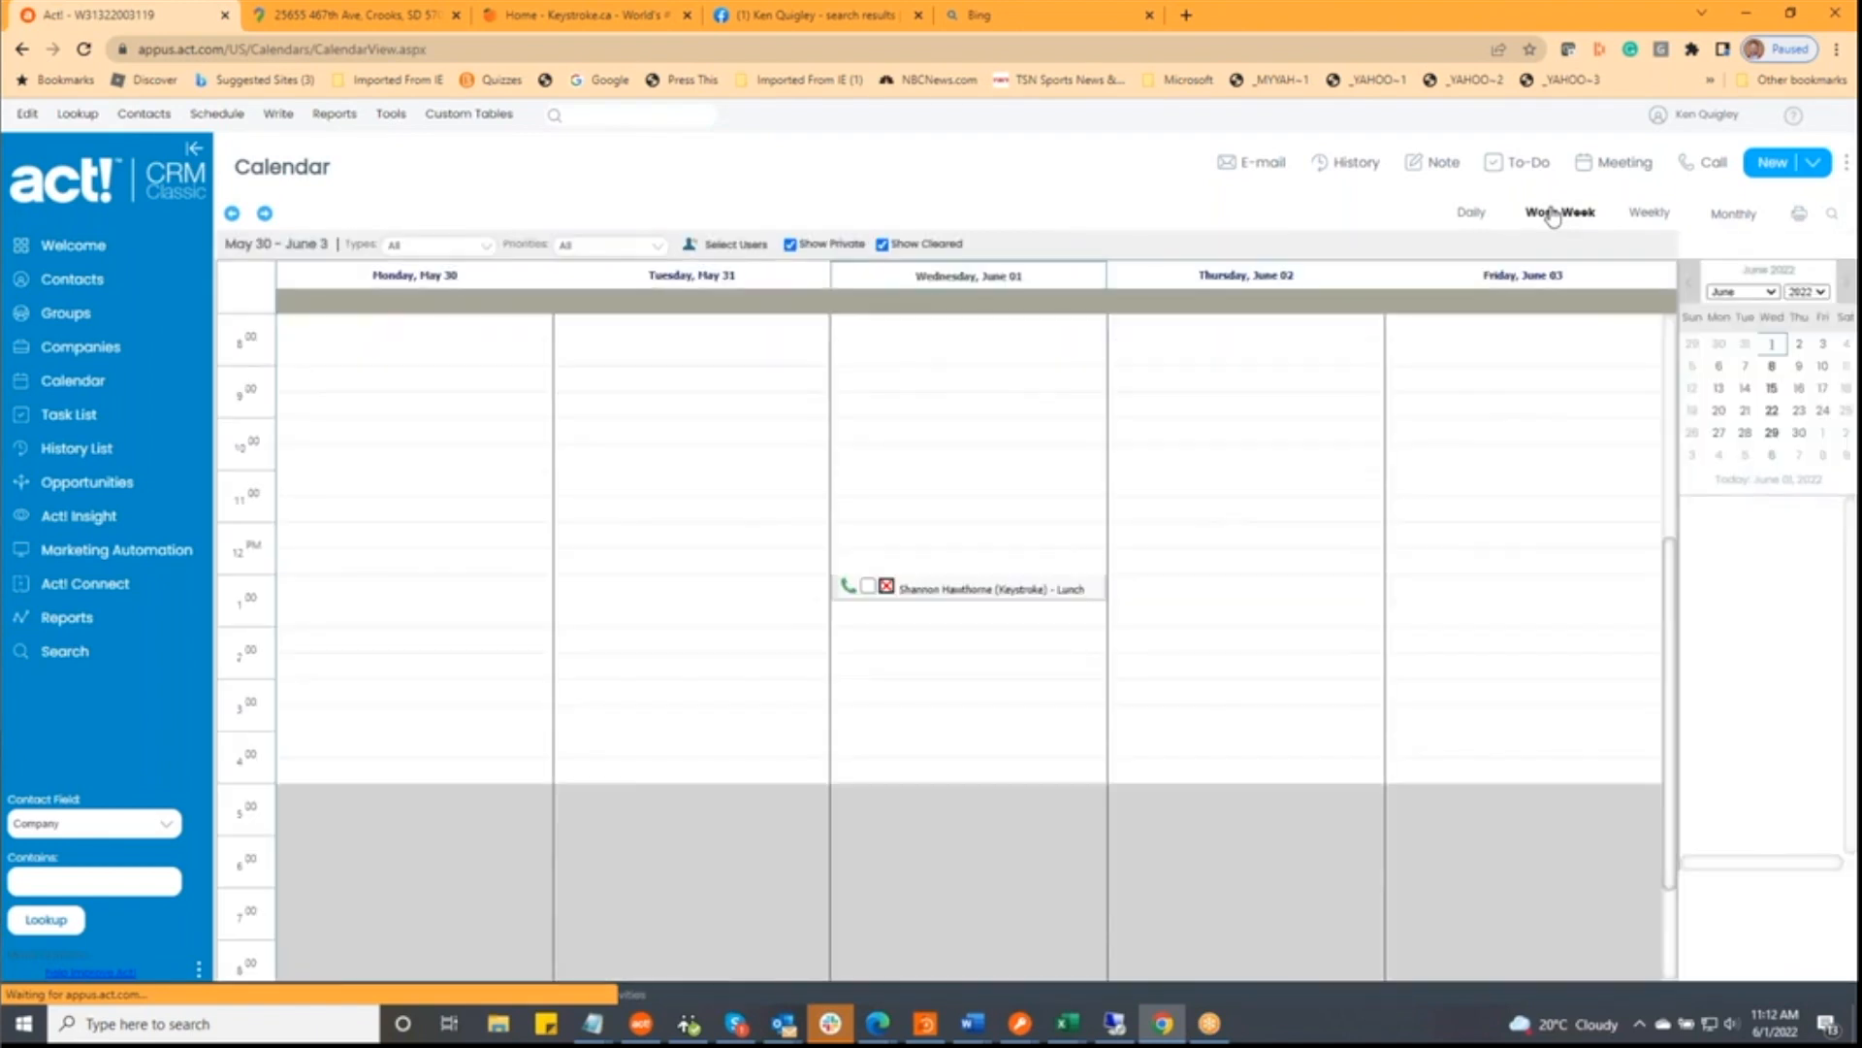
click(1649, 216)
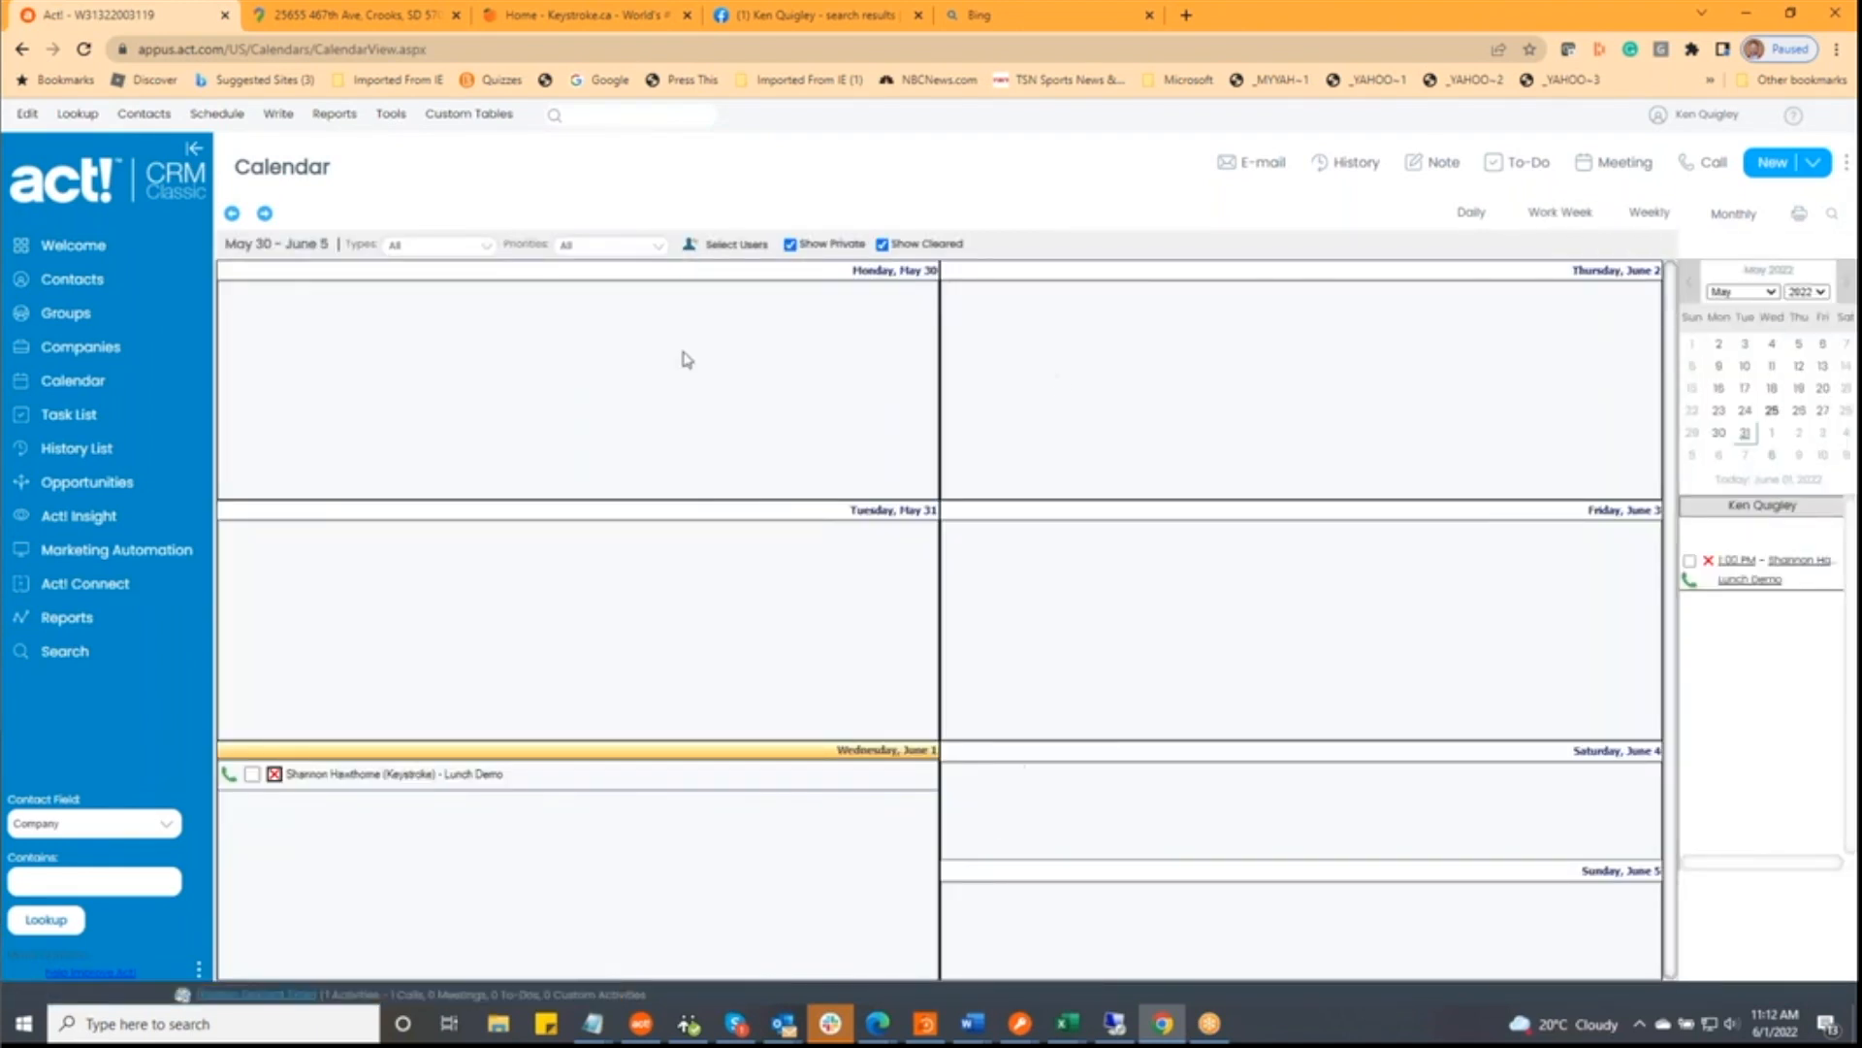
click(1736, 215)
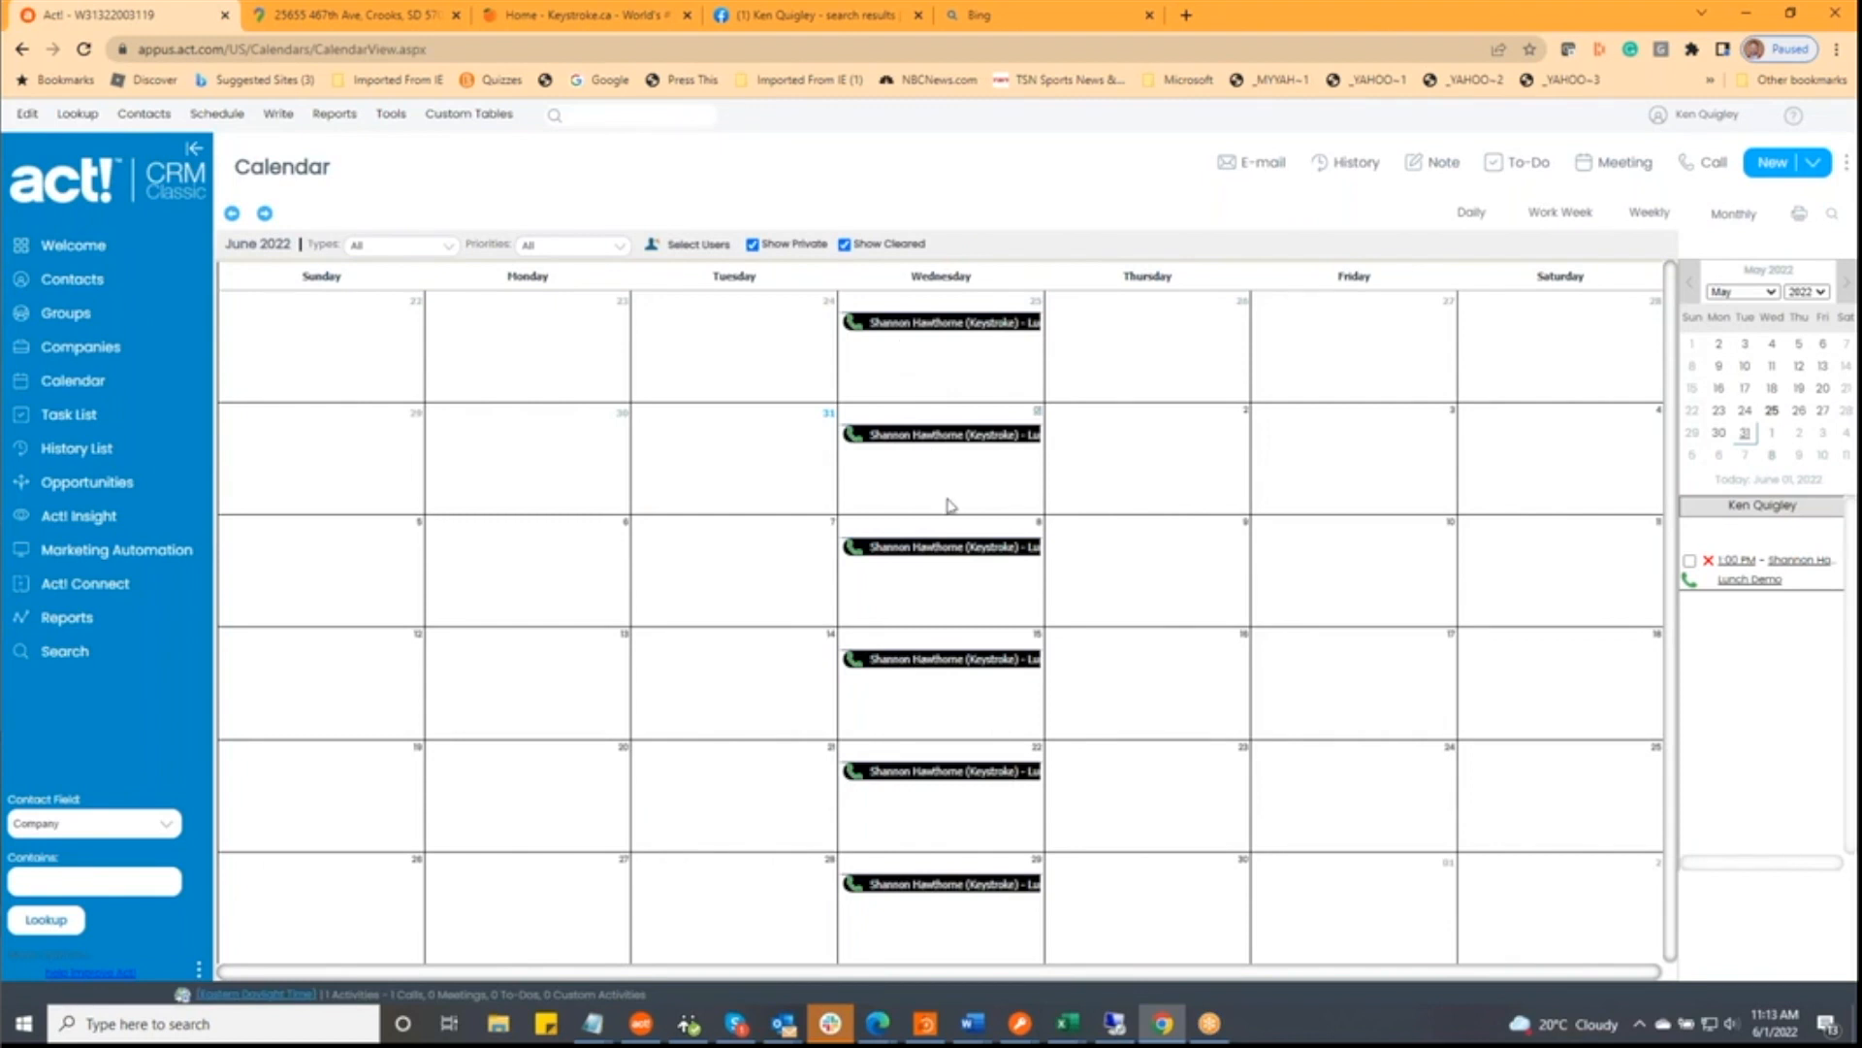
click(1473, 230)
click(1099, 152)
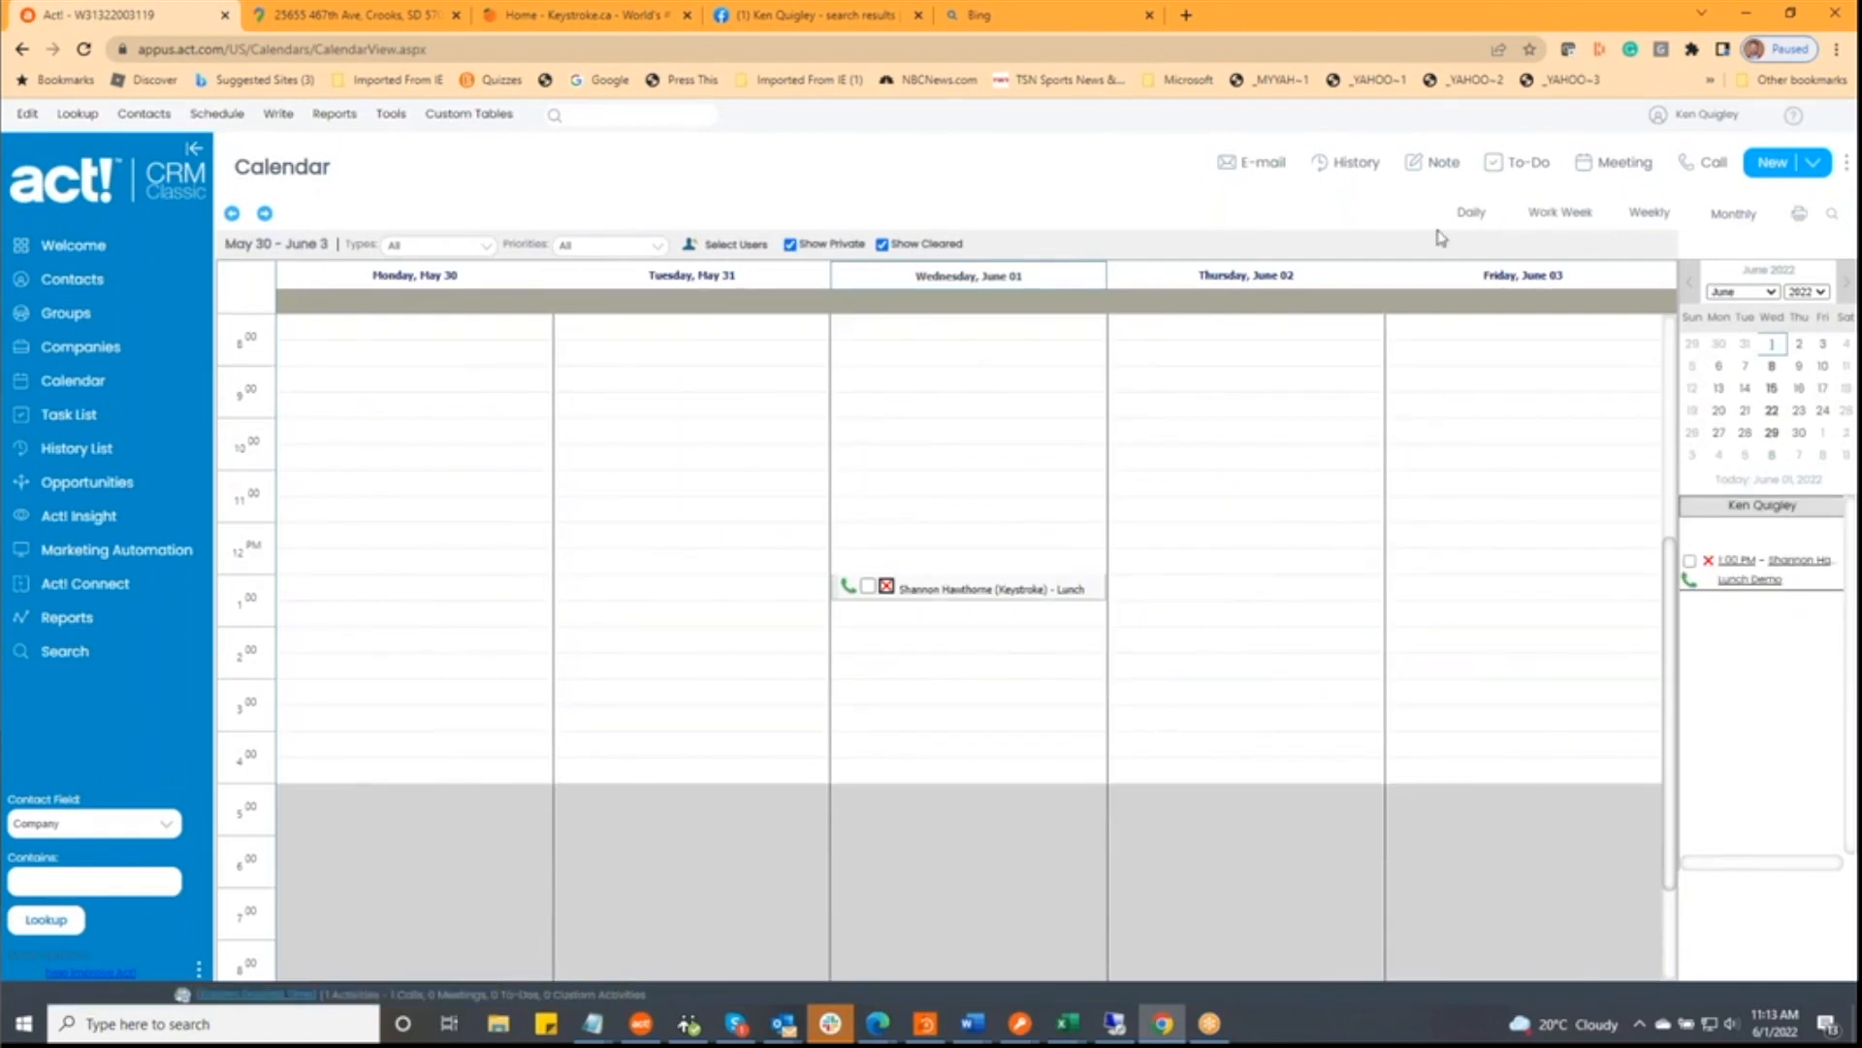
- Start scheduling a To-Do, review the available activity types and scheduling fields, and close the form without saving
click(1521, 167)
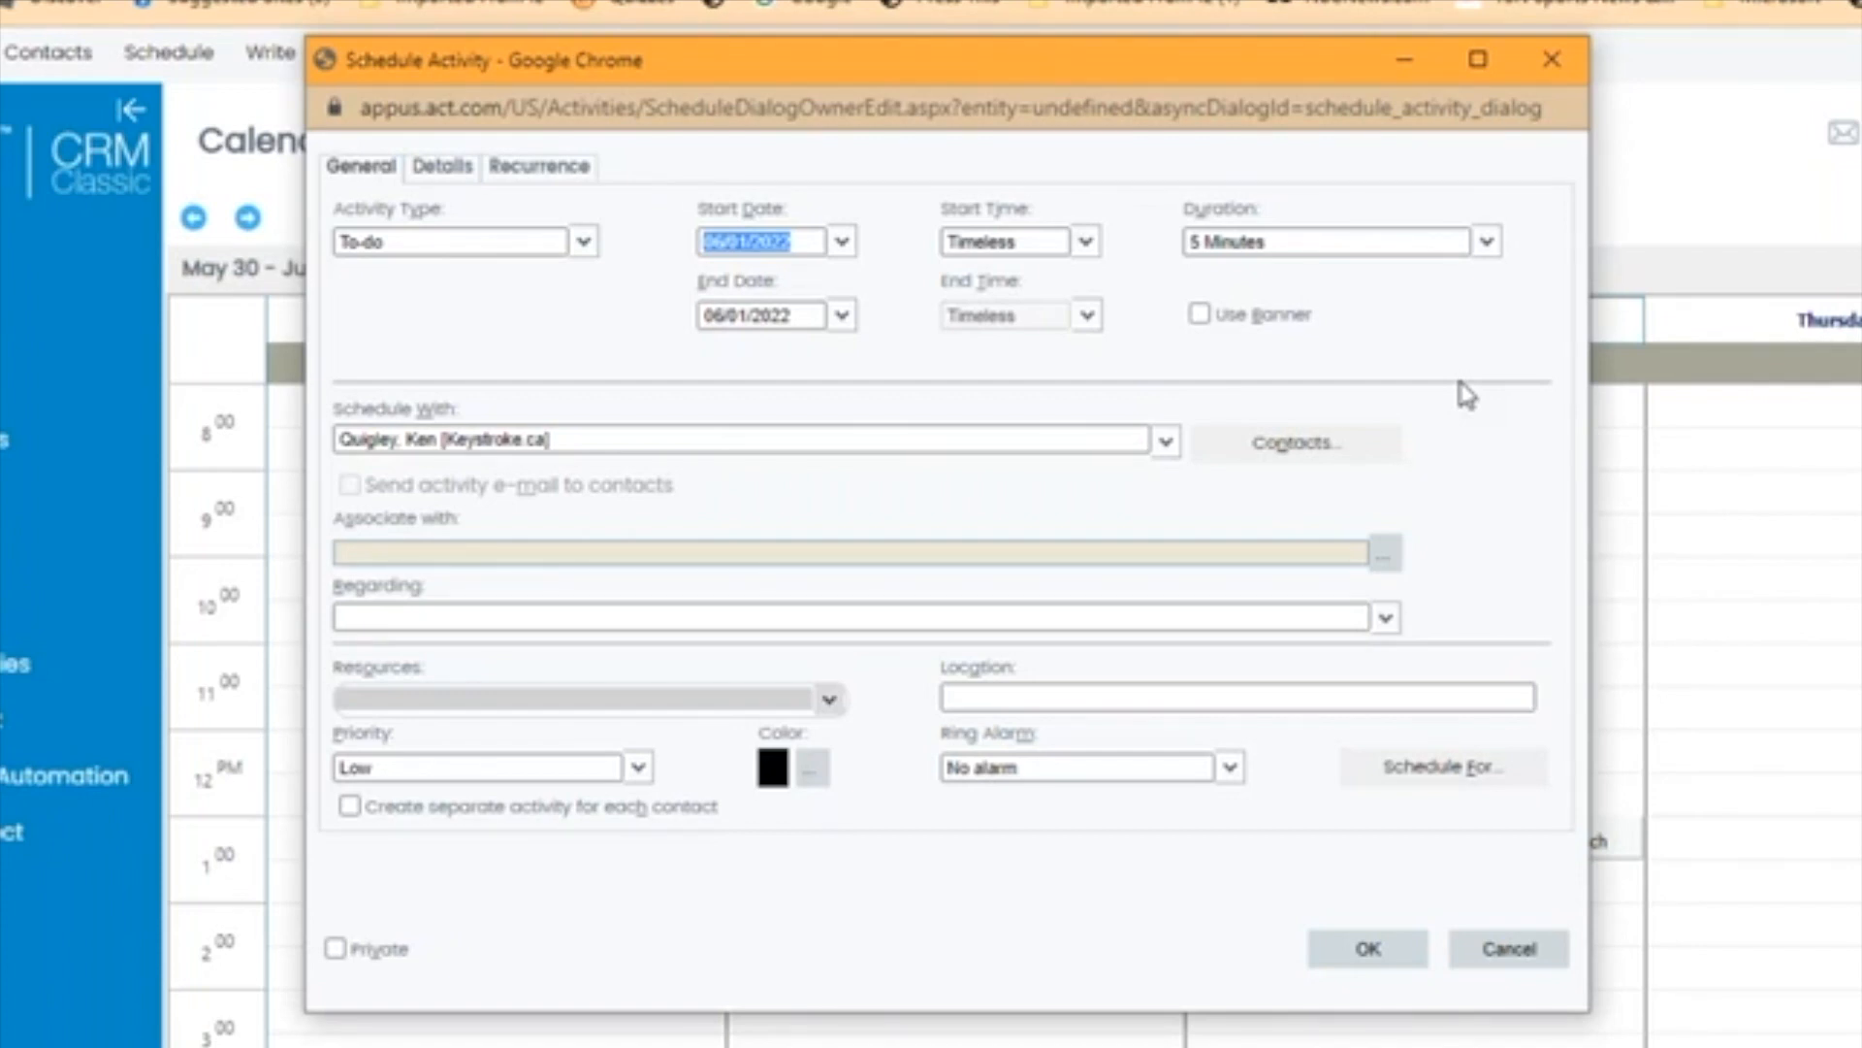
click(1523, 529)
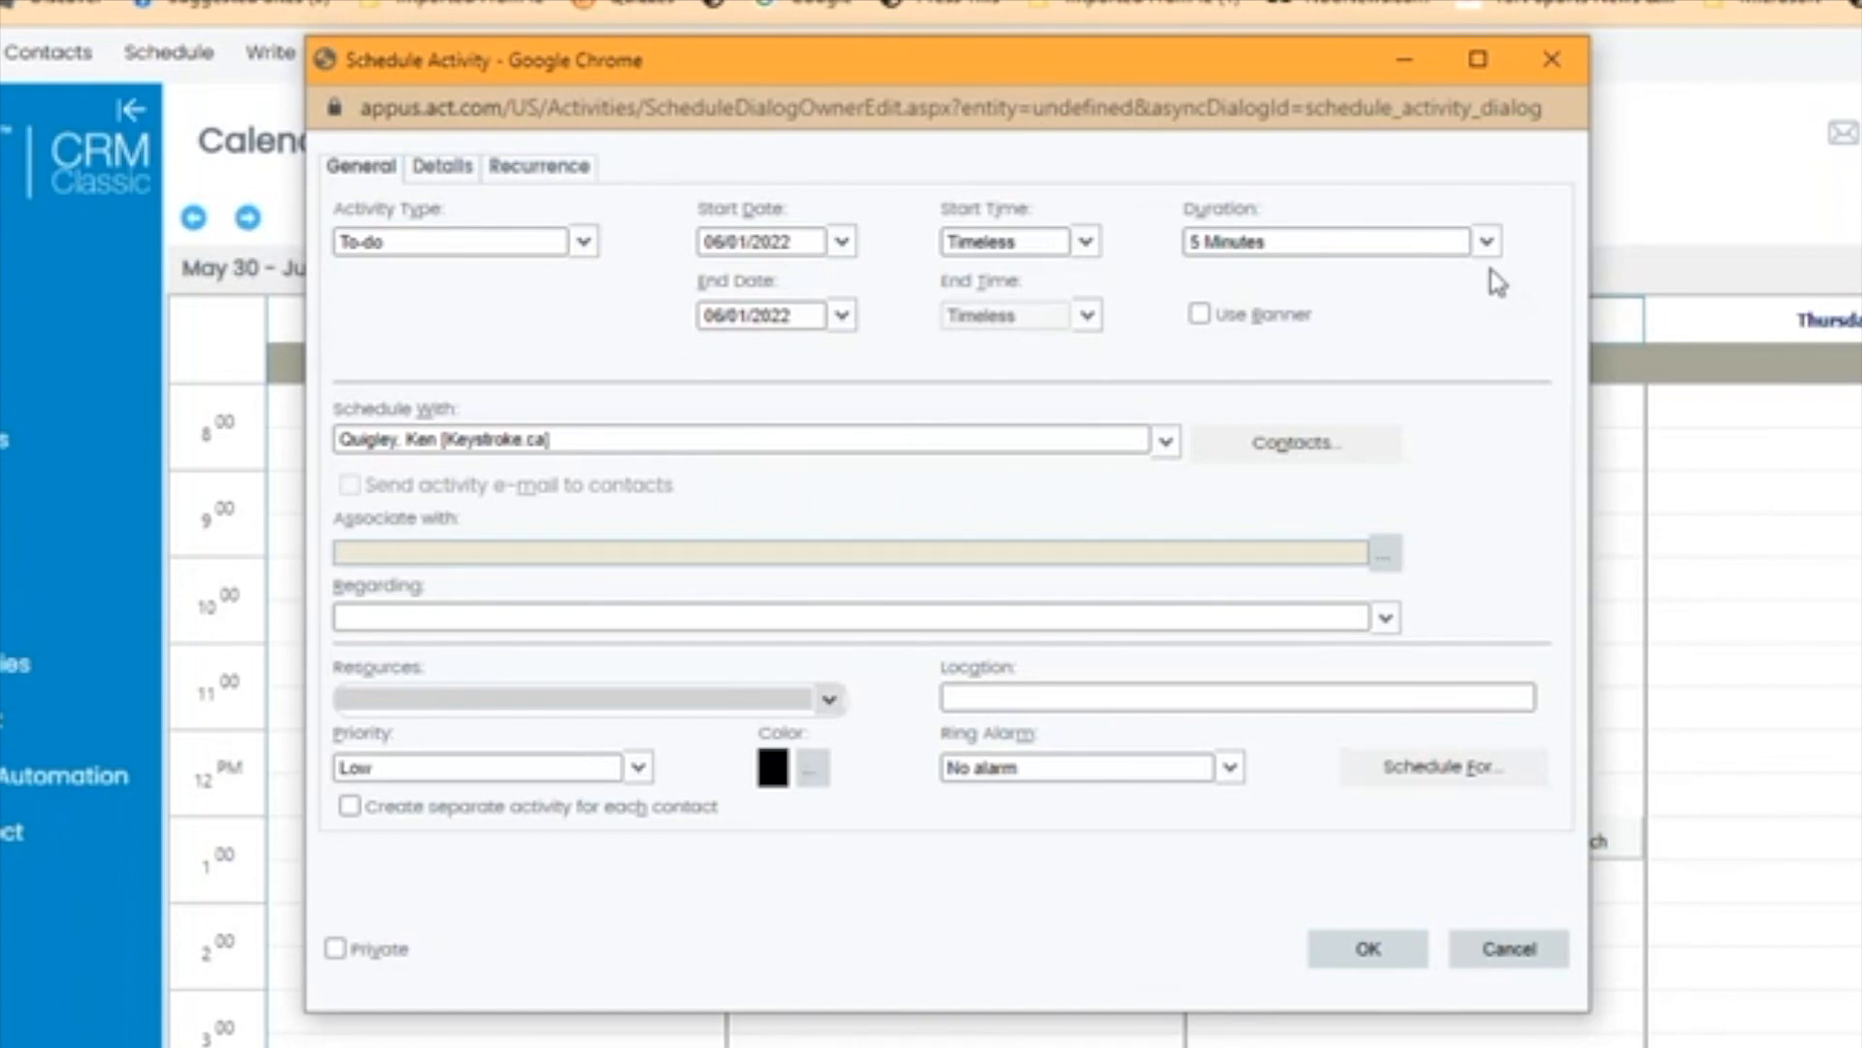
click(582, 241)
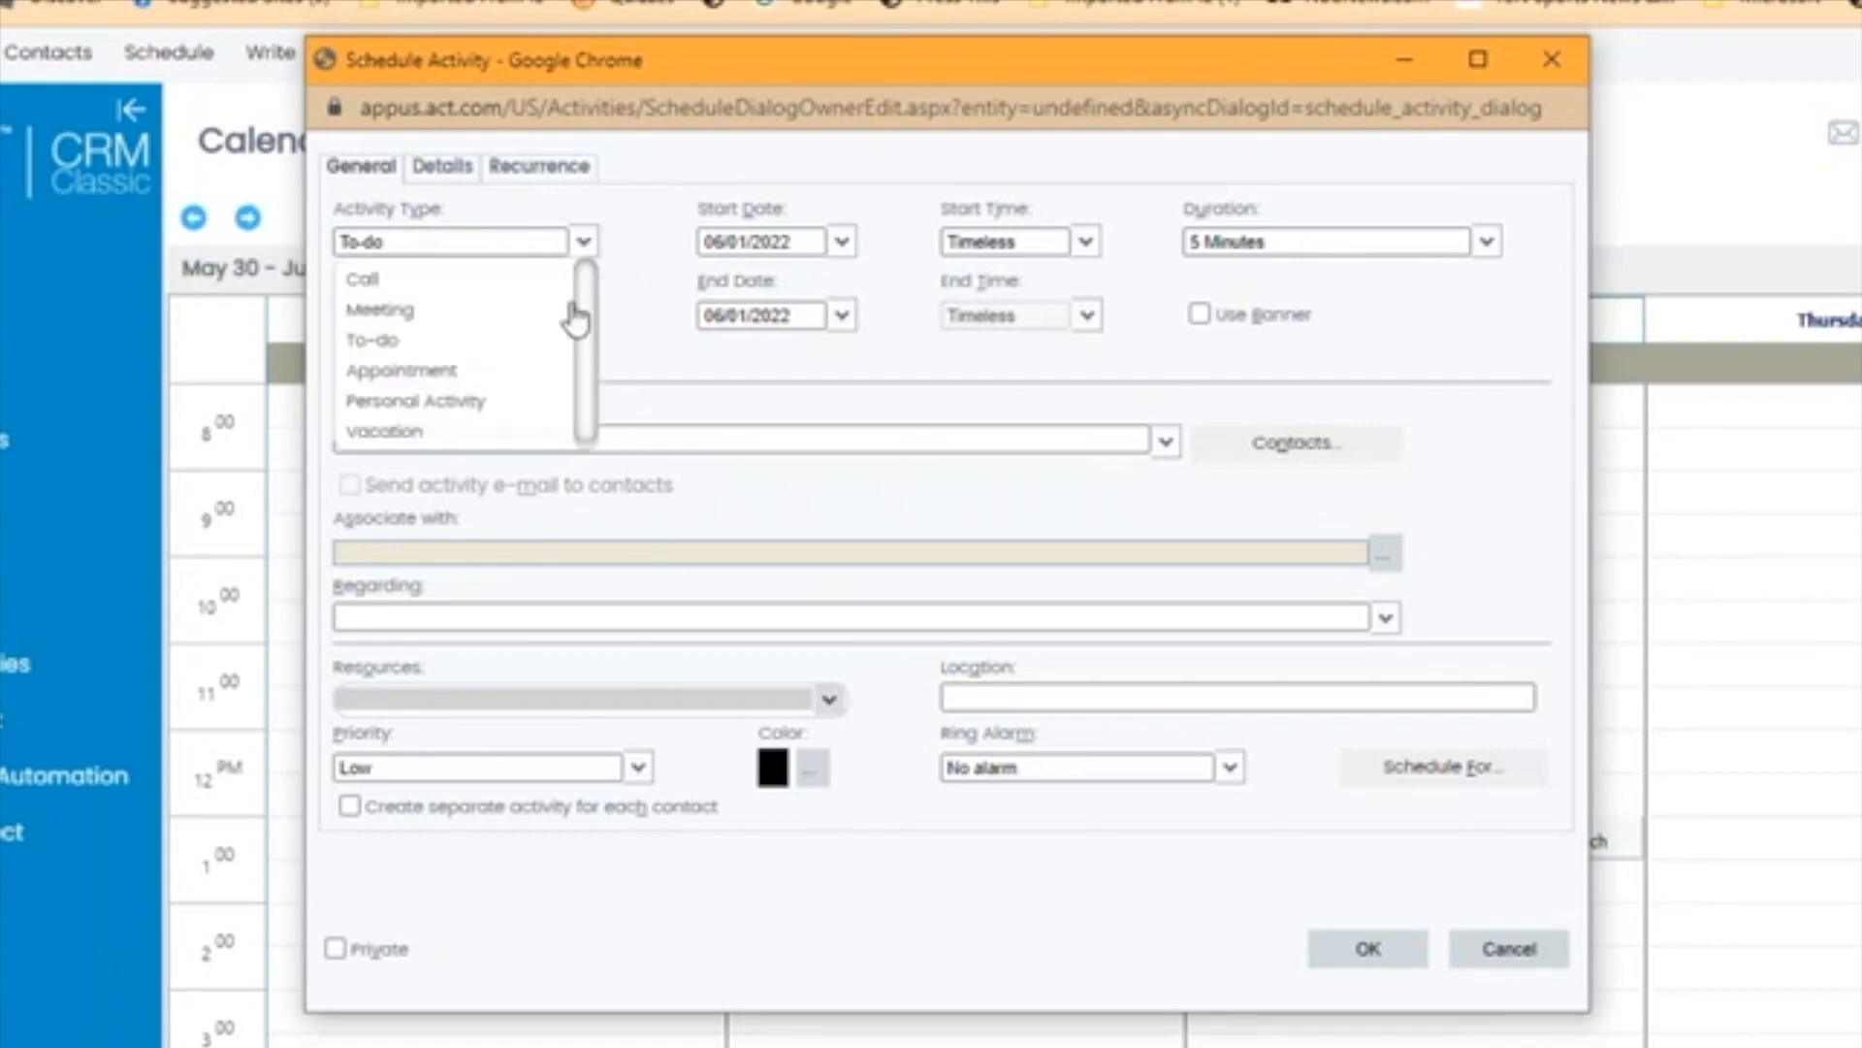
scroll(477, 369, down, 1)
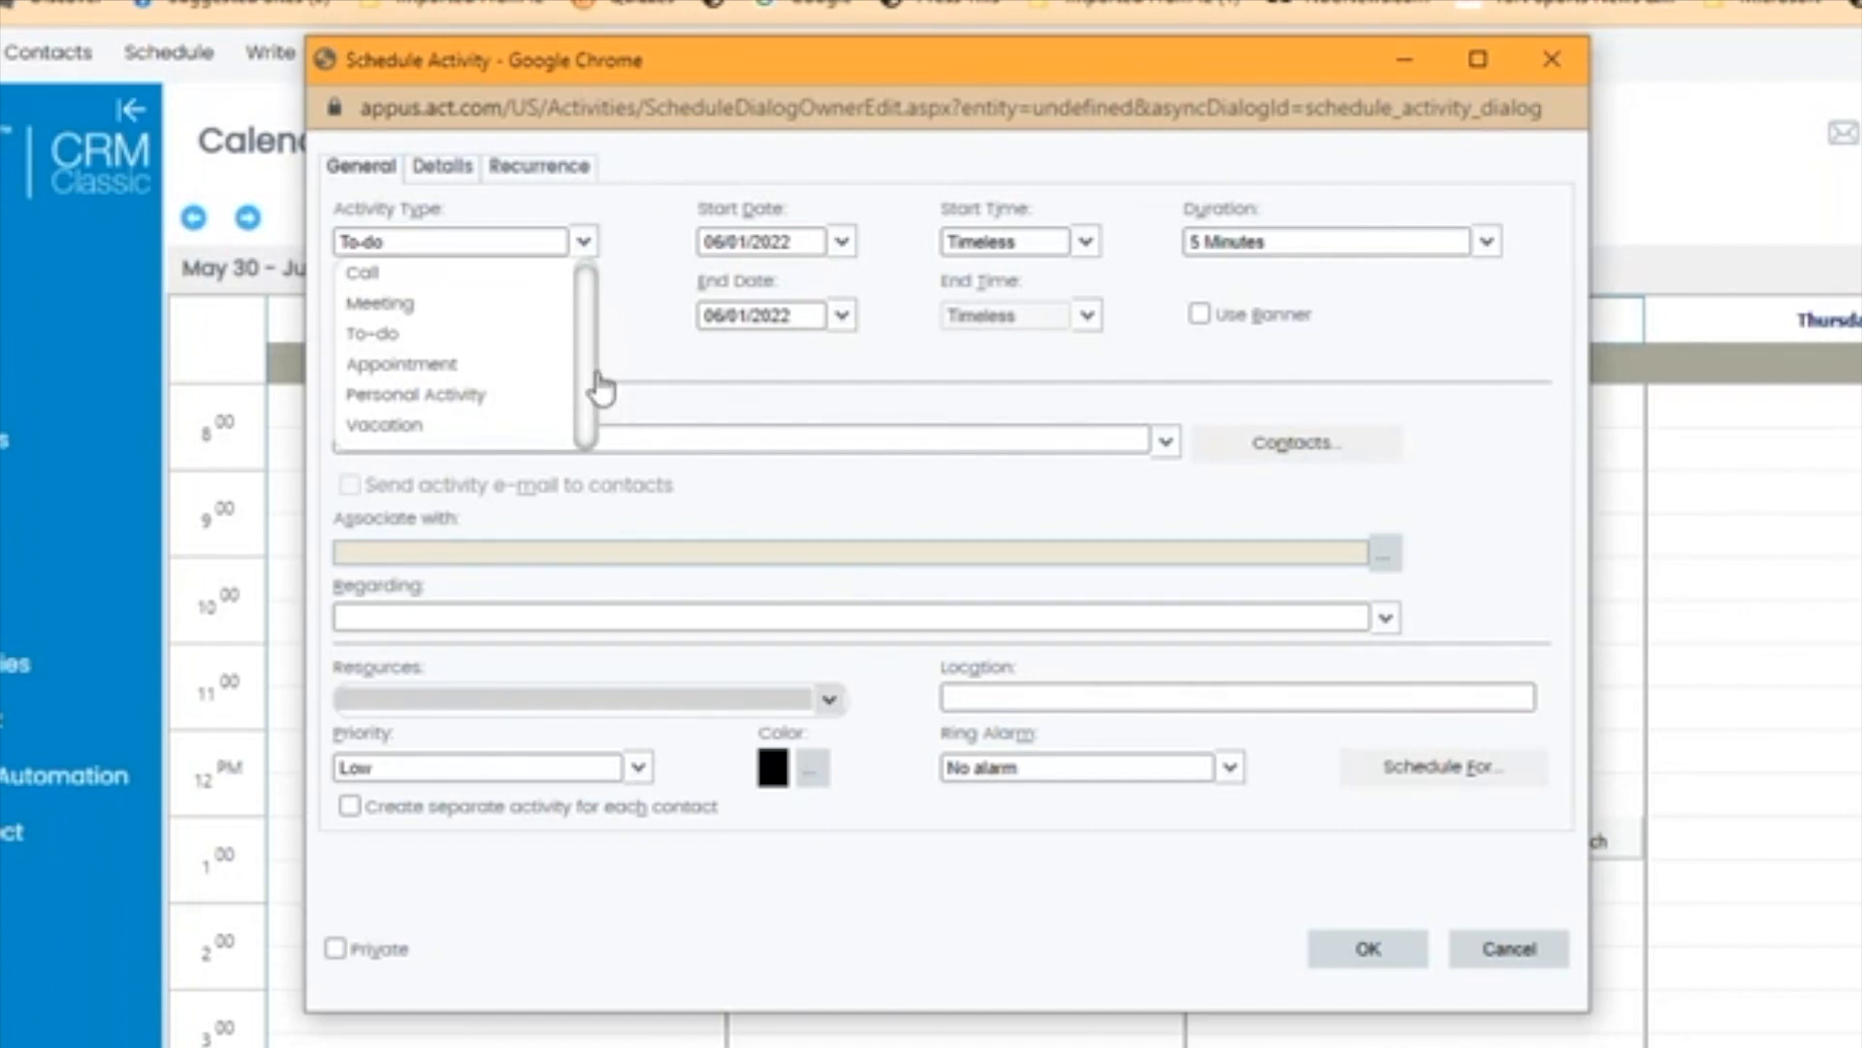
click(698, 367)
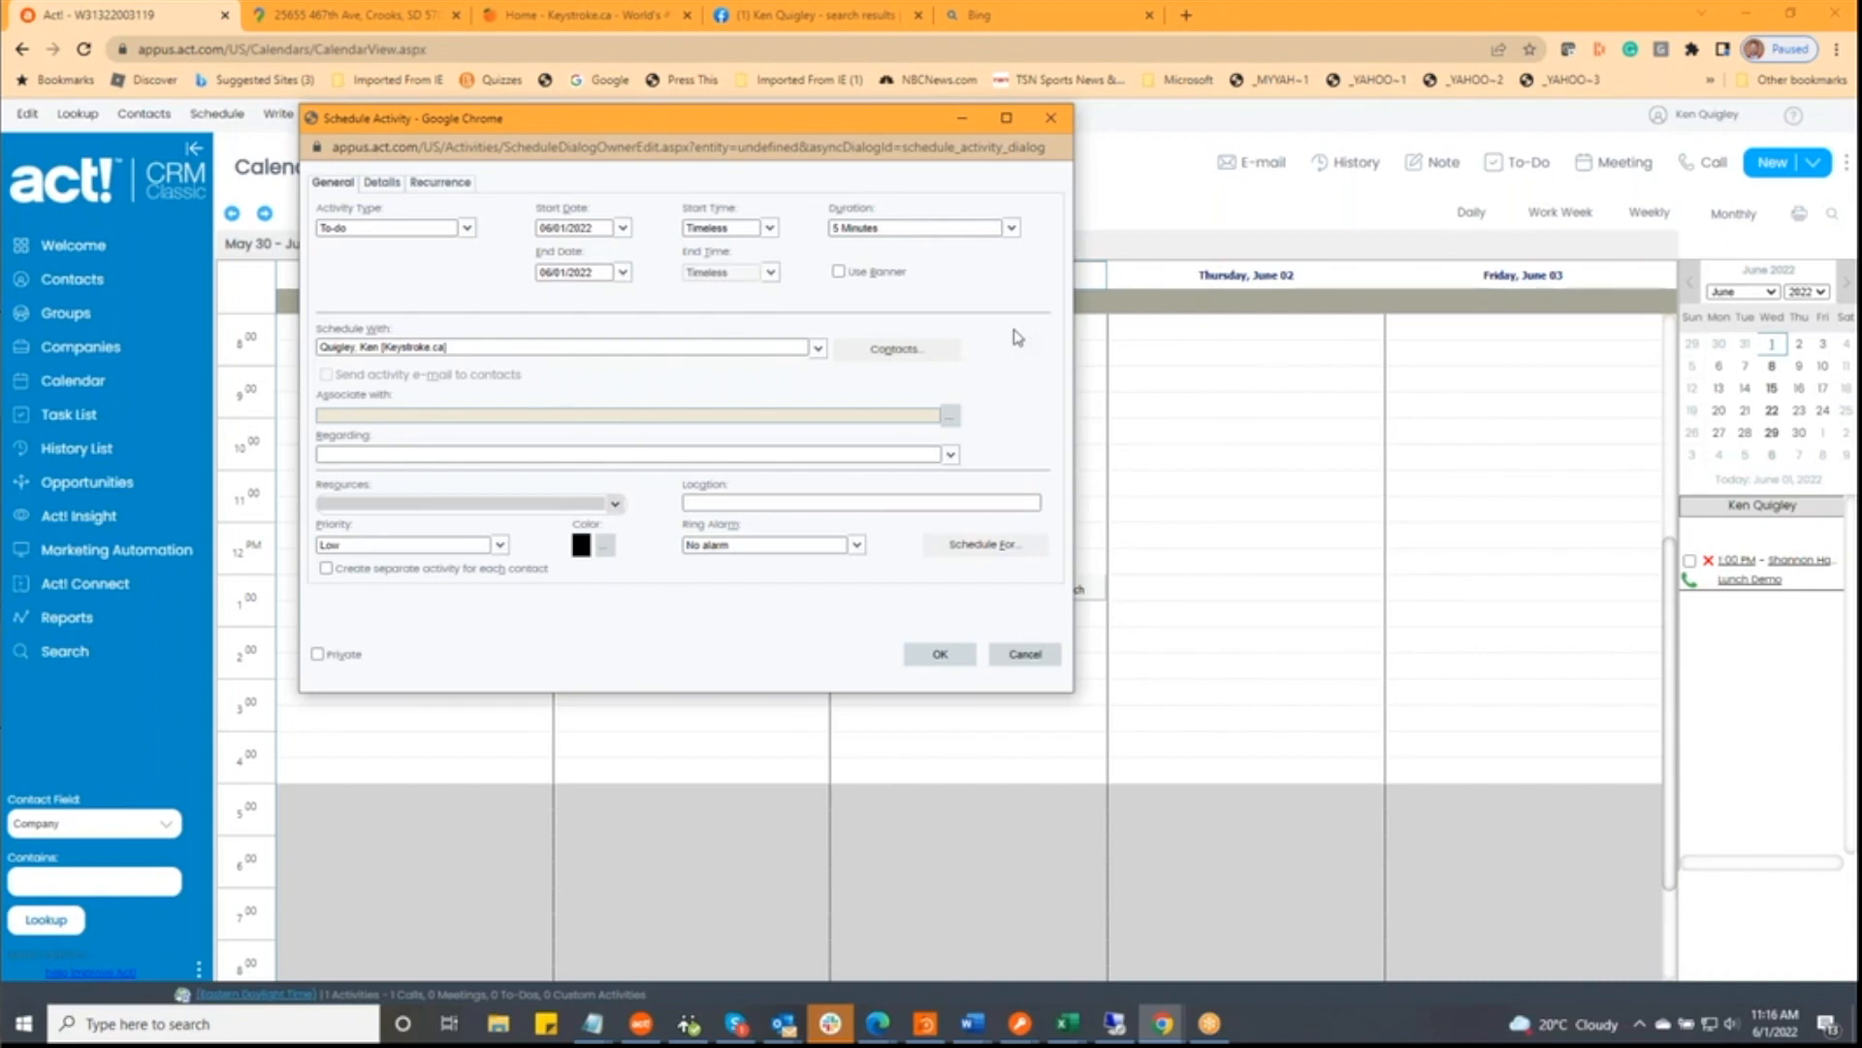
click(1024, 654)
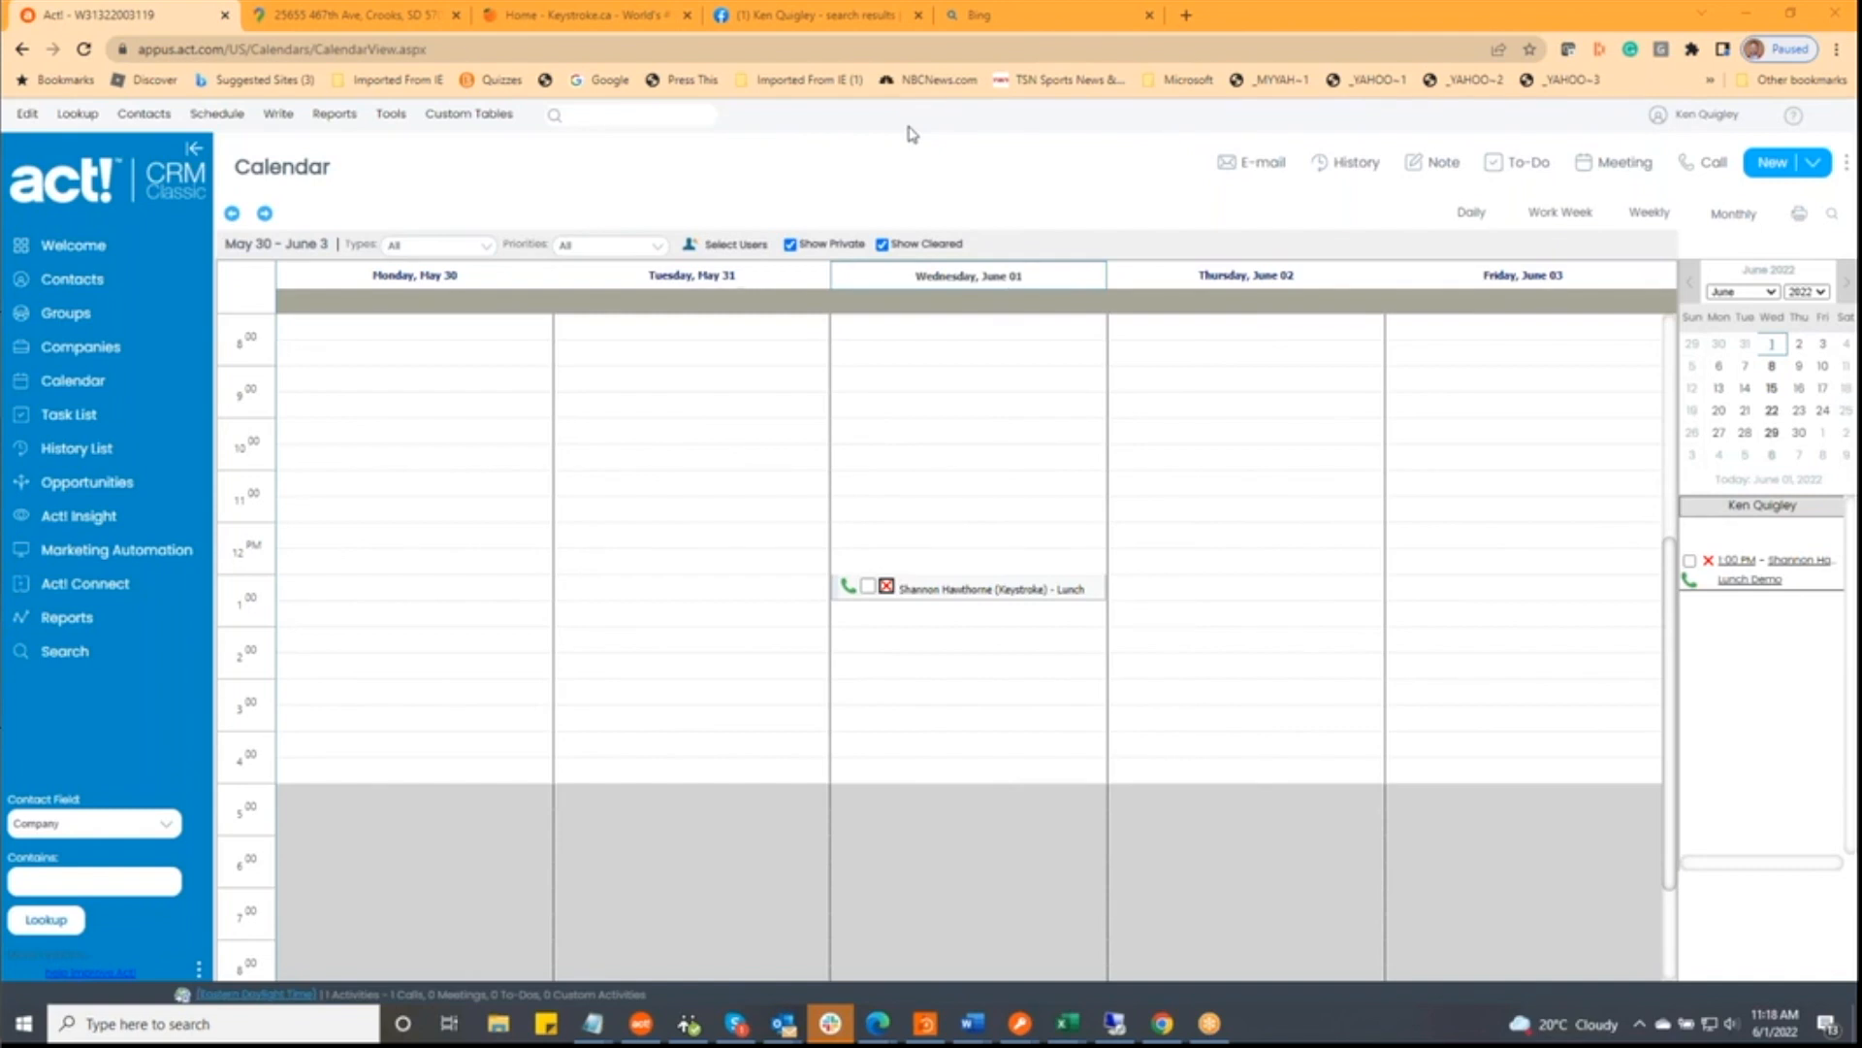
- Switch to the Keystroke.ca home page to view it, and return to the Act! calendar
click(955, 166)
click(597, 17)
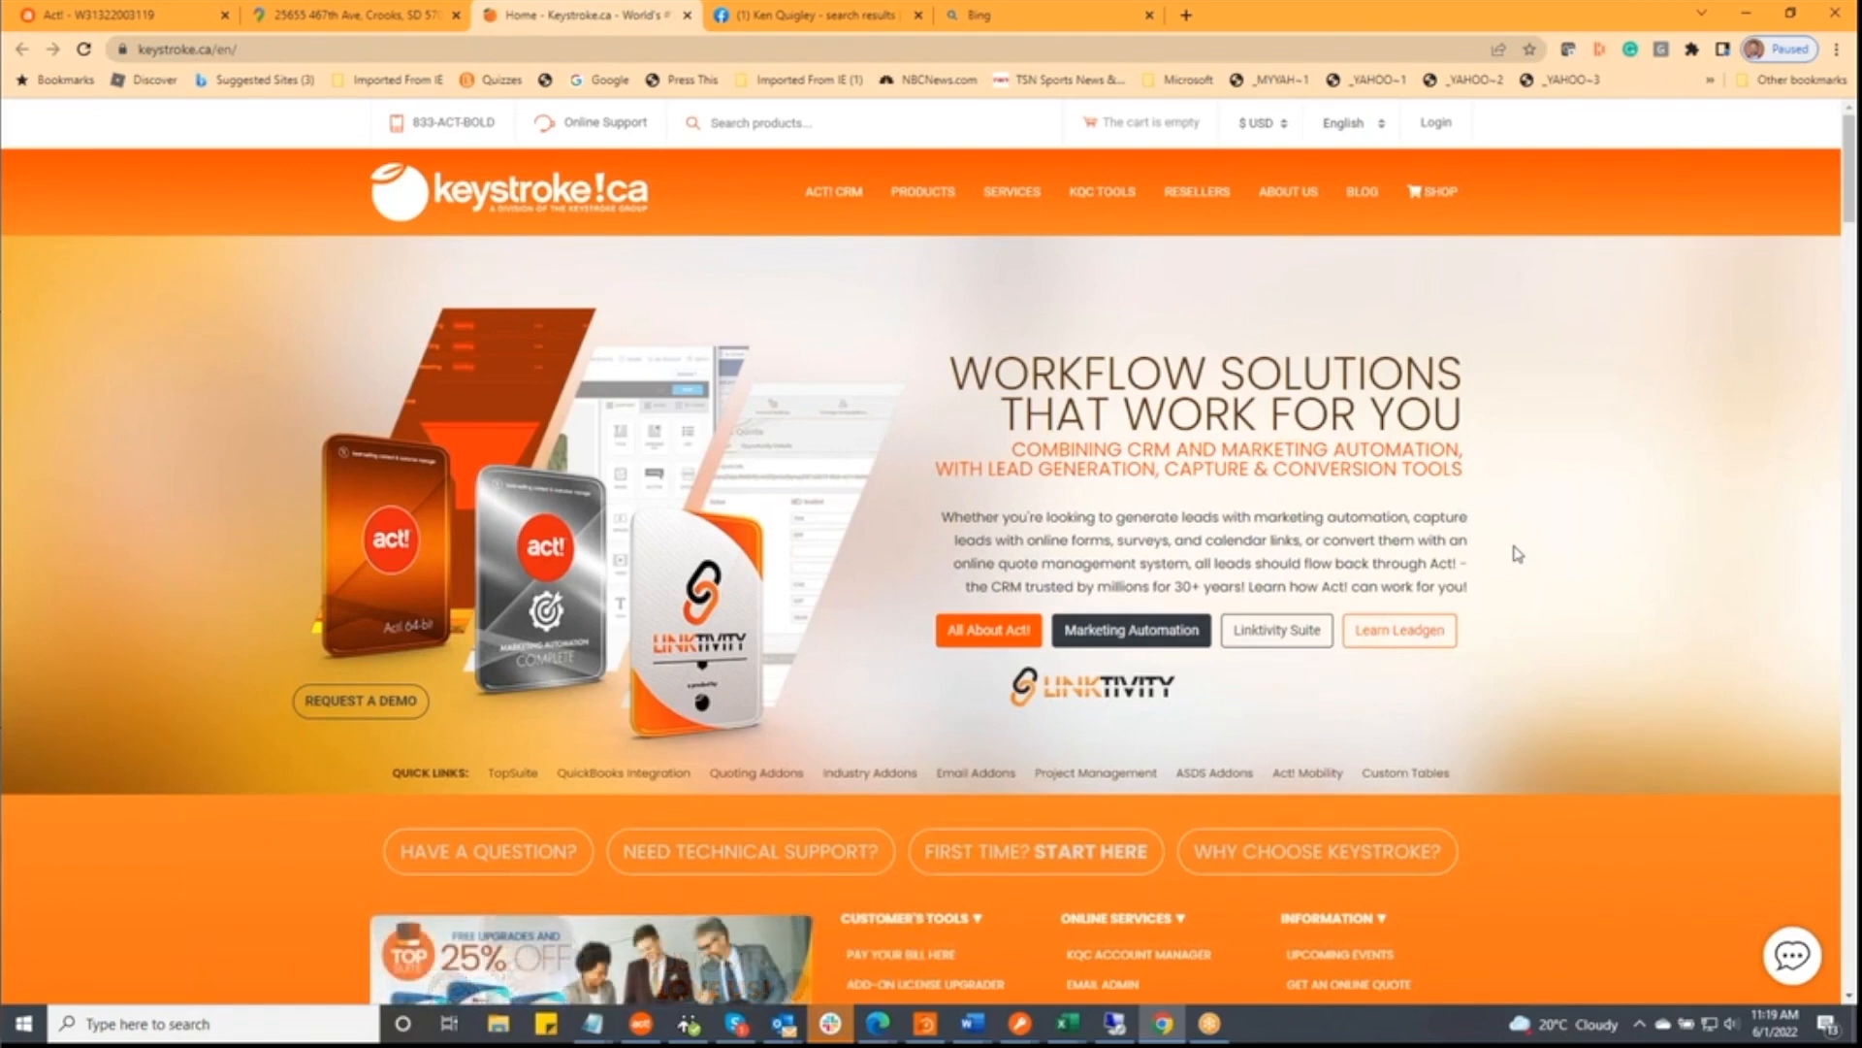
click(114, 17)
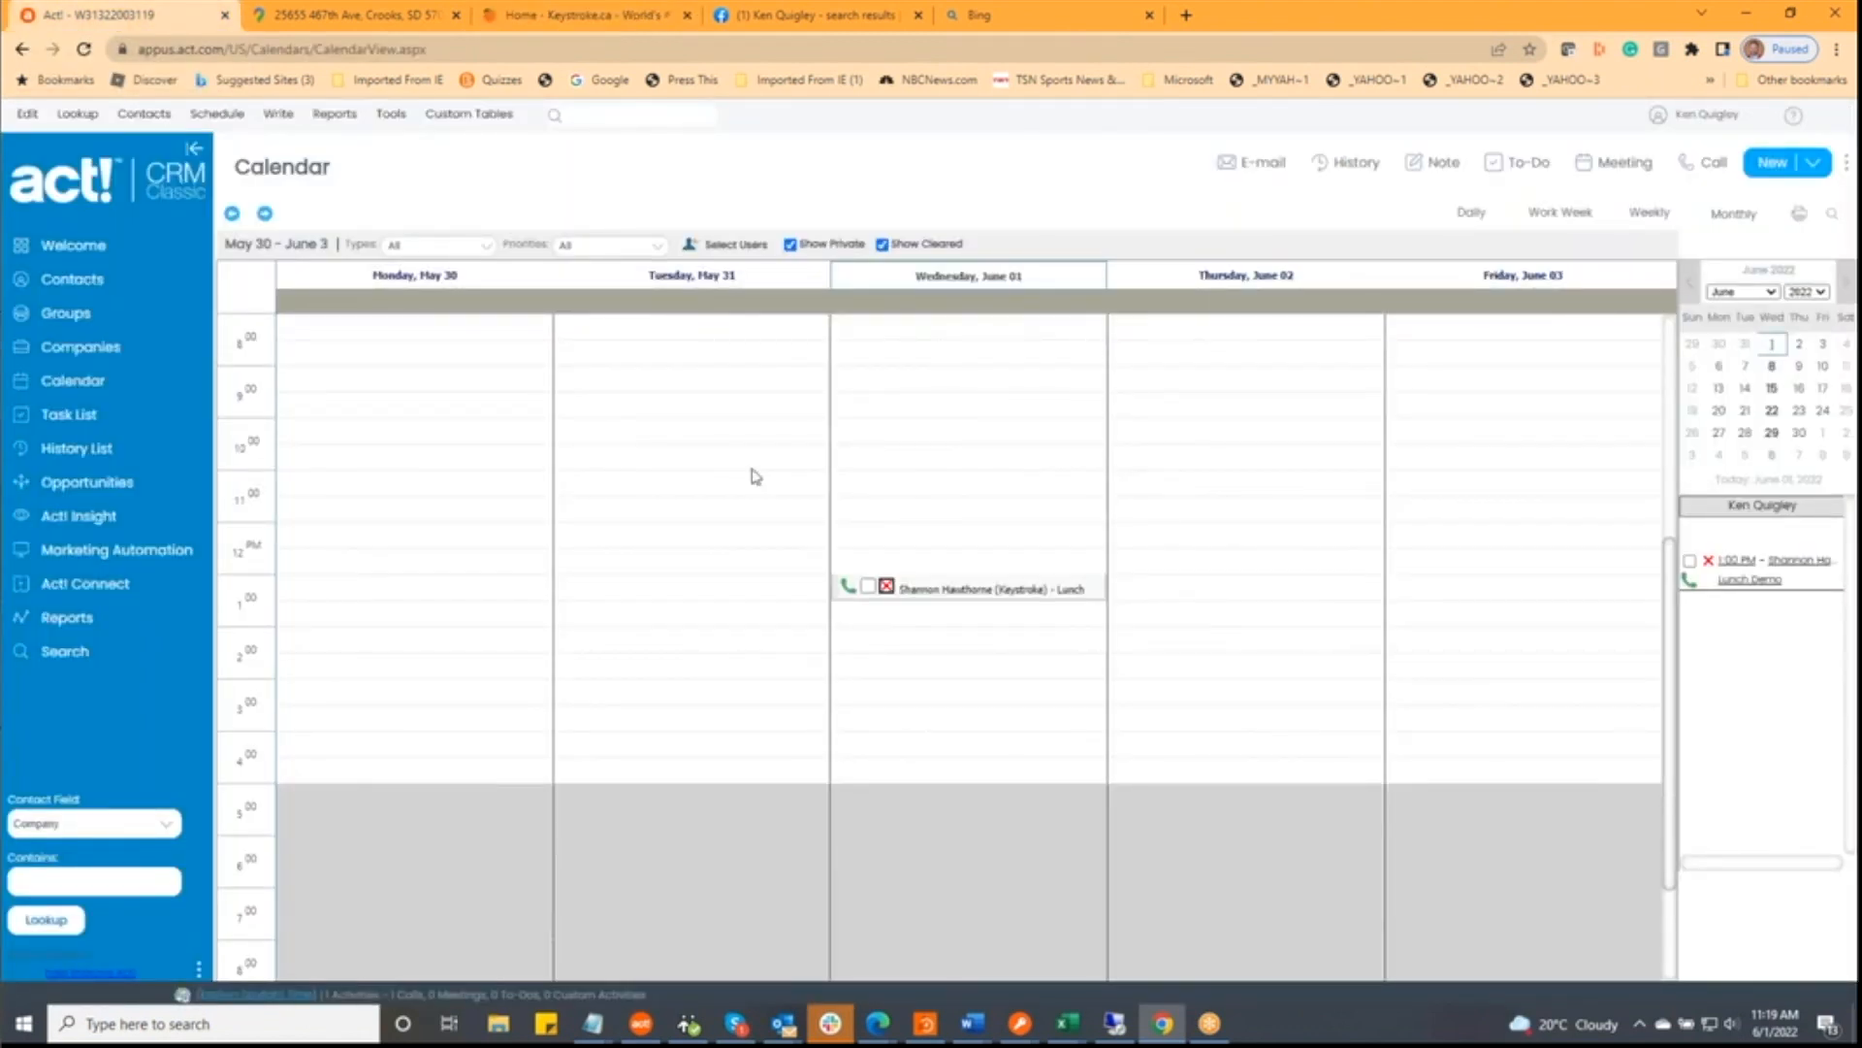
- Open the Task List and review the scheduled activities across all dates
click(69, 417)
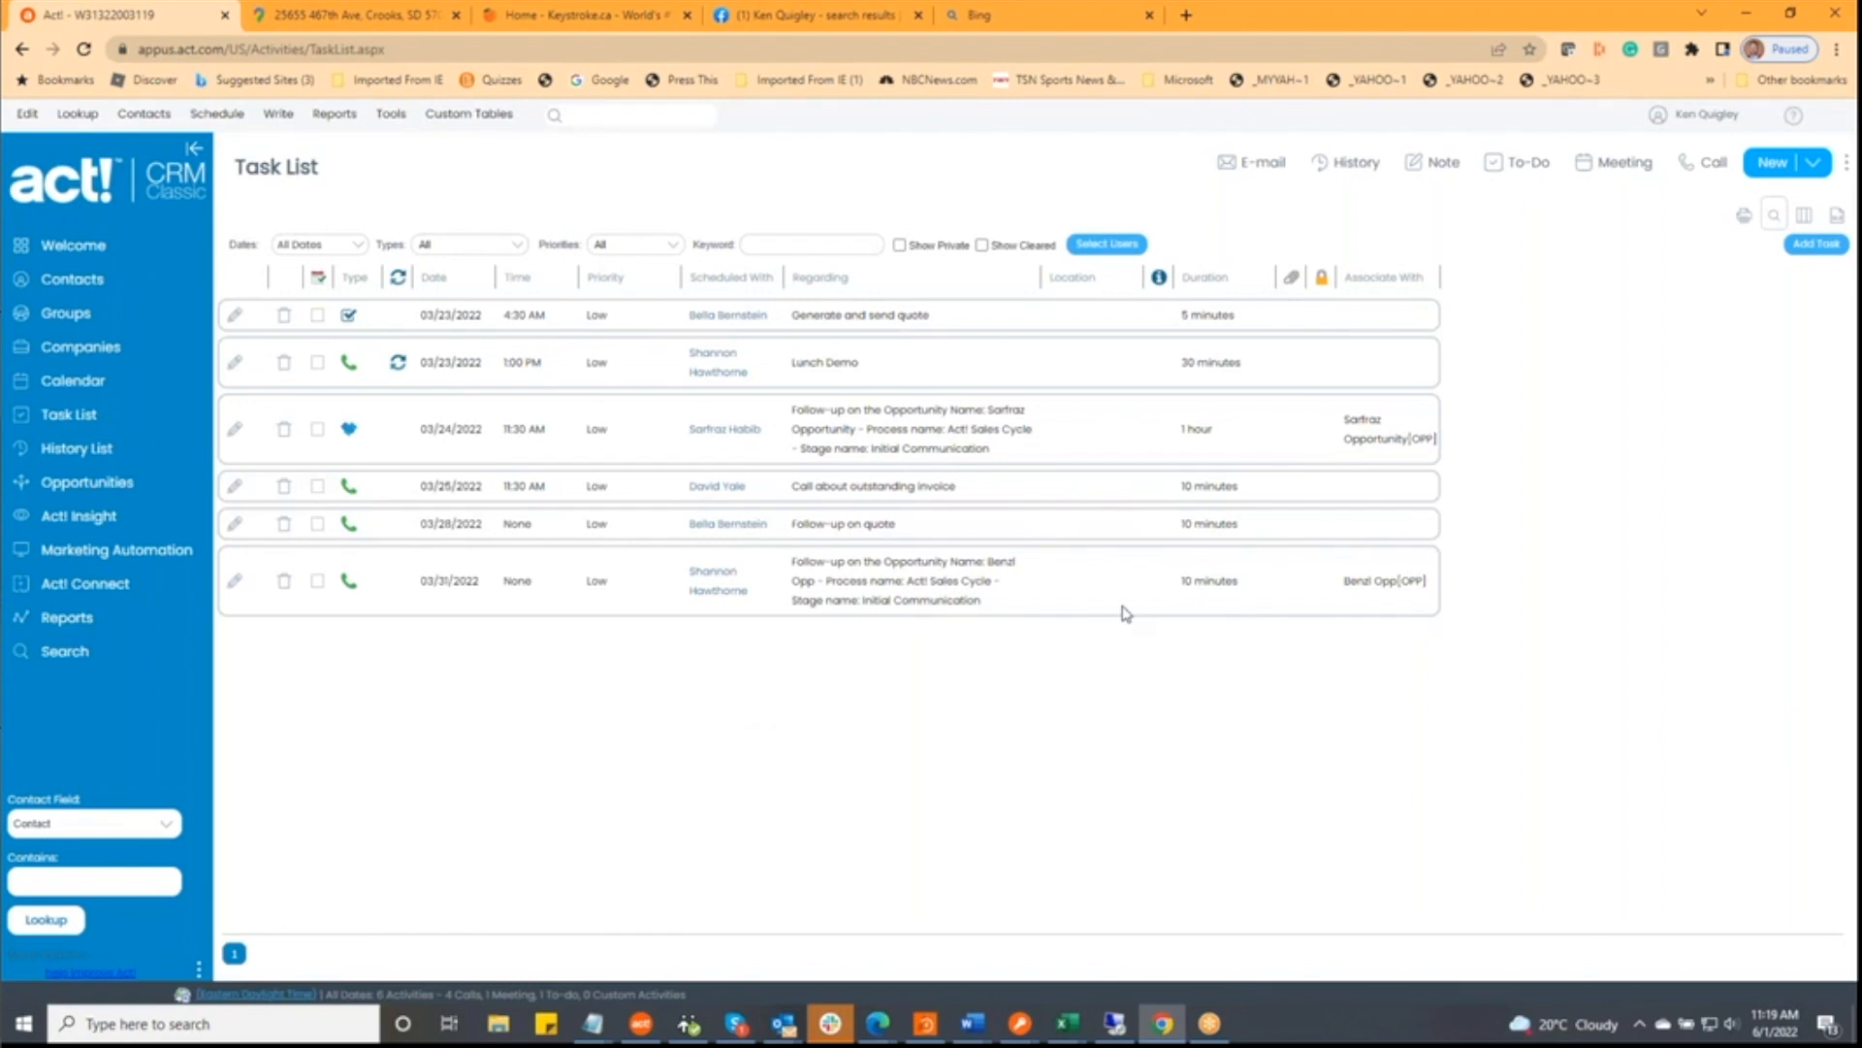
key(alt+Tab)
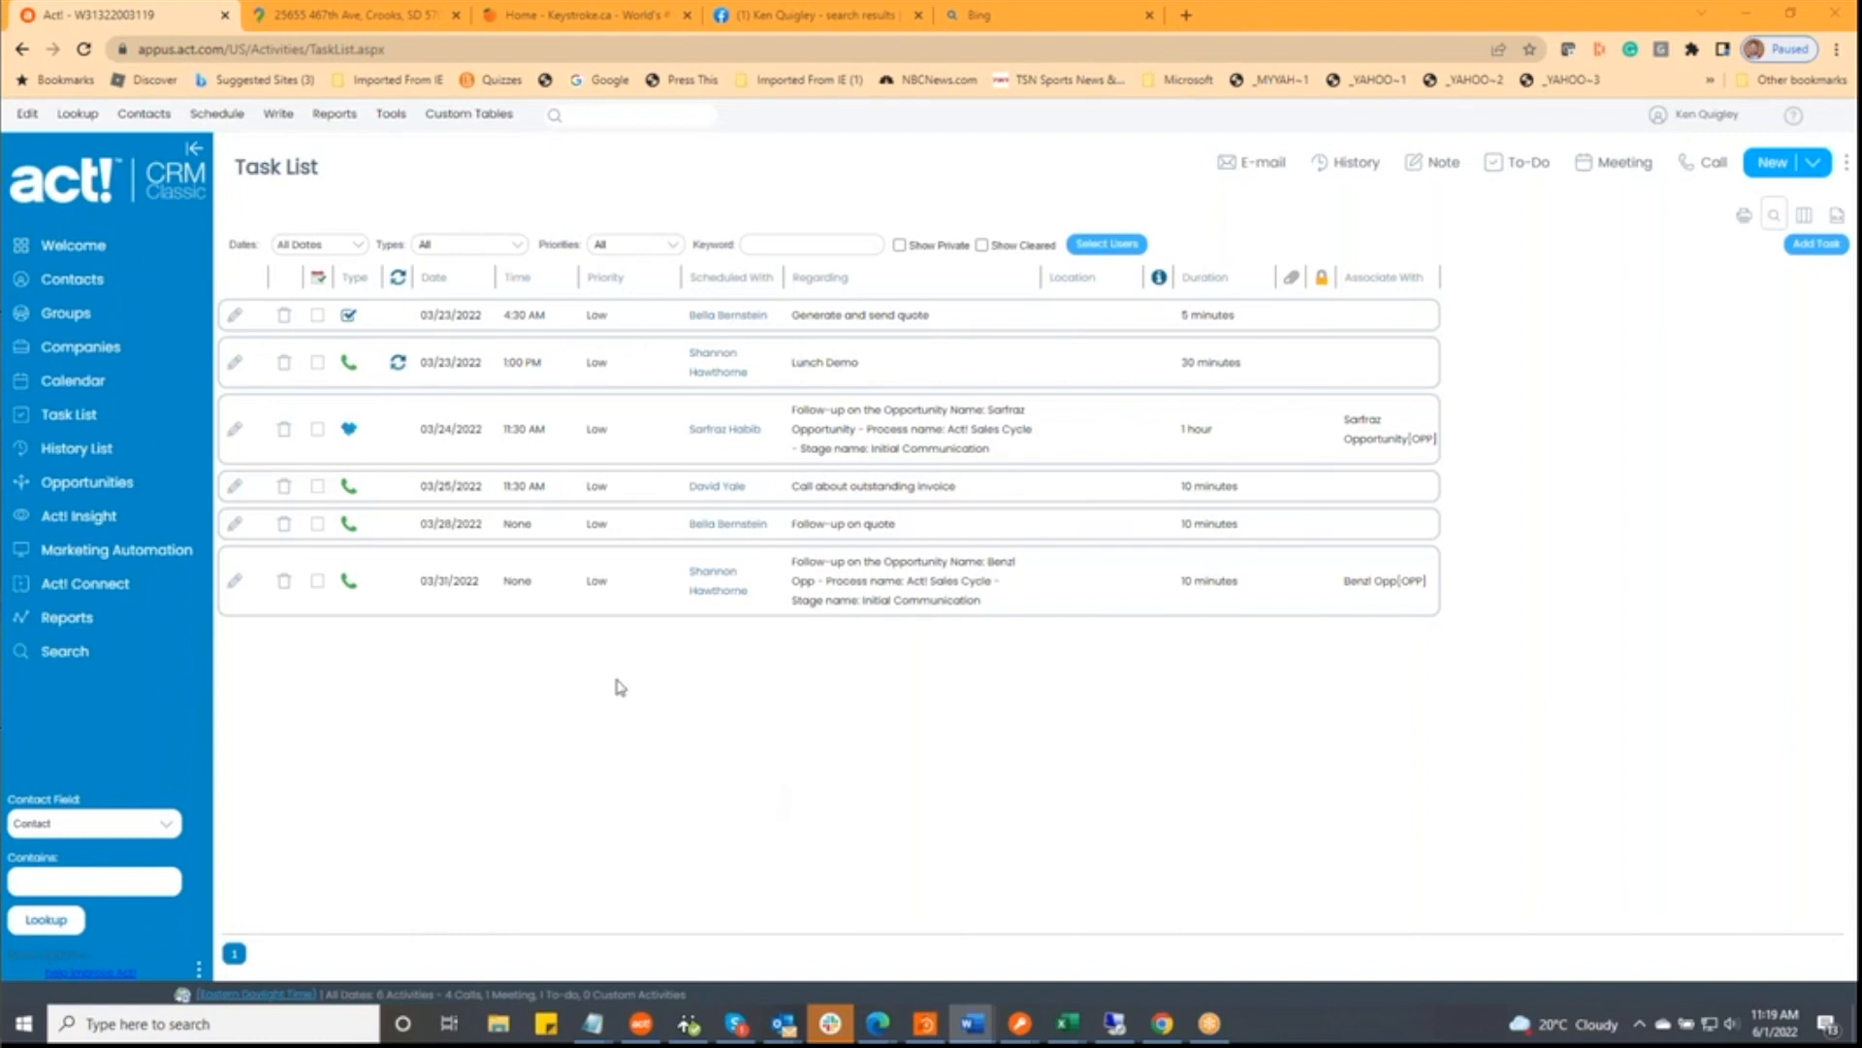
click(428, 190)
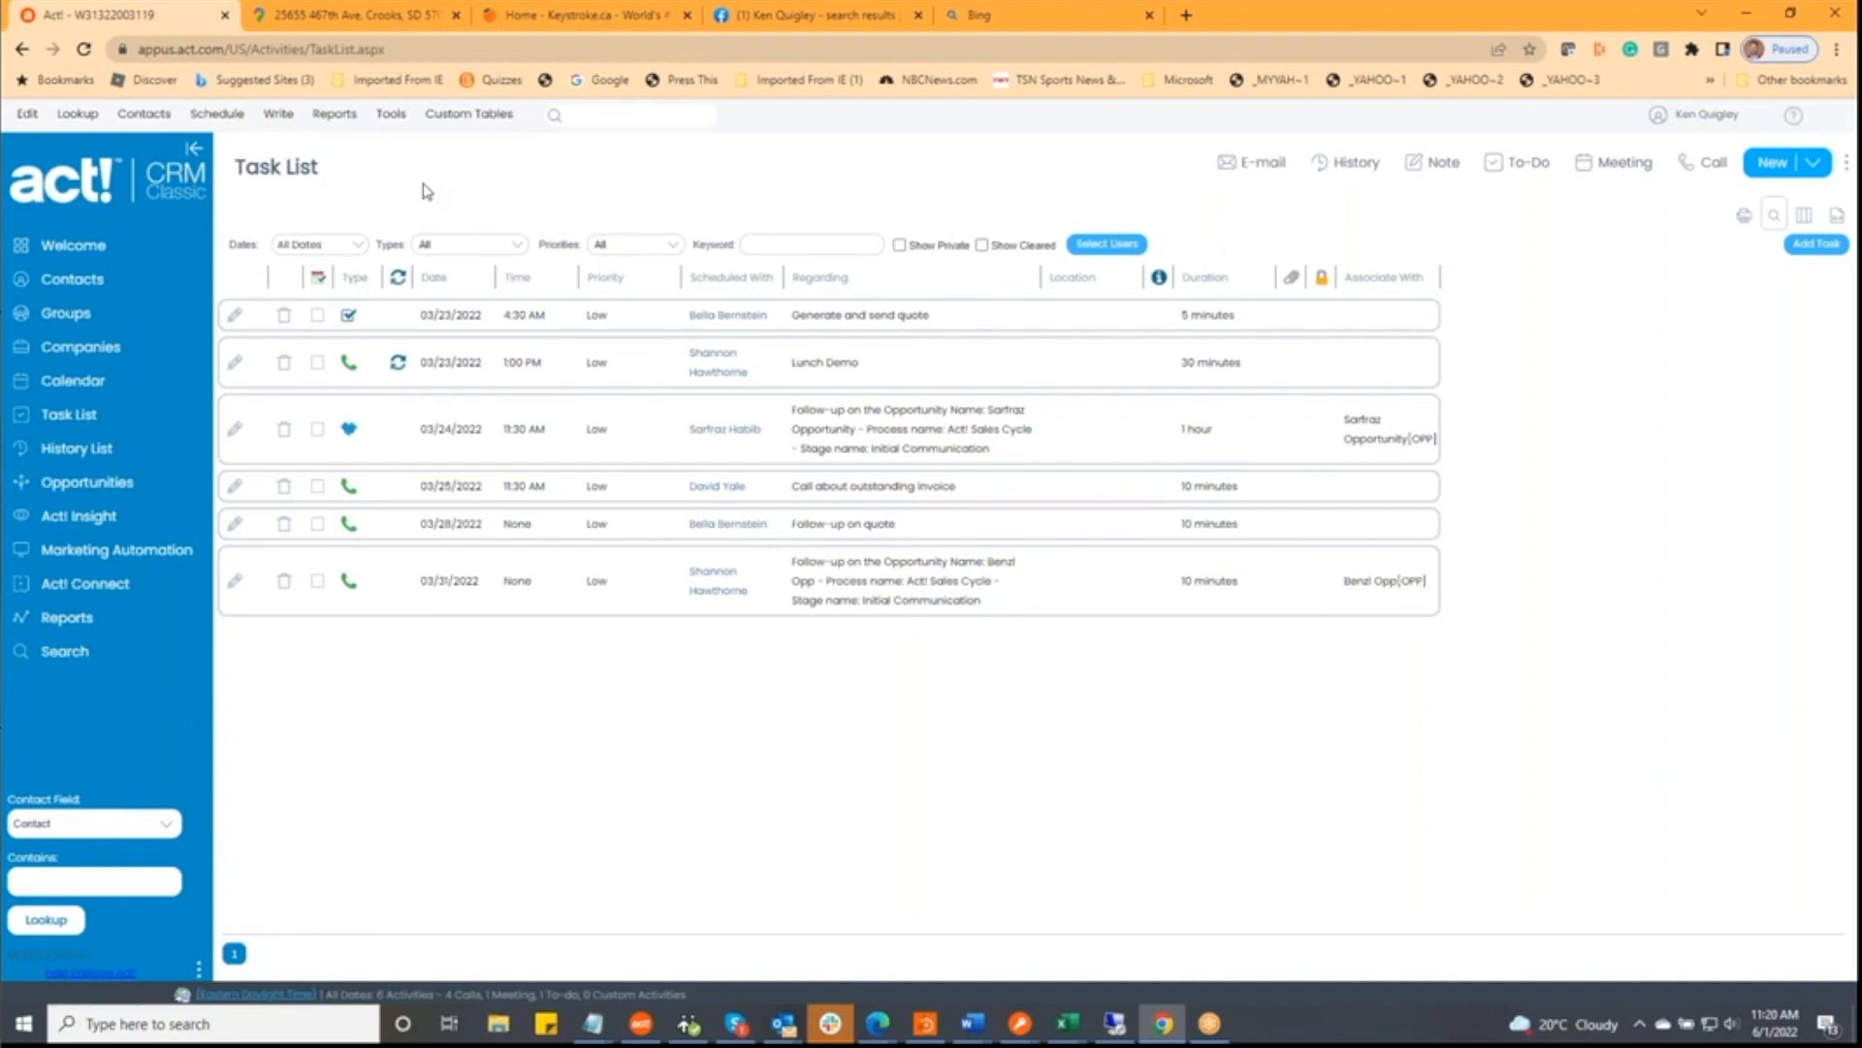
- Review the activities in the Key Customer Communication Series activity series template, and close it without scheduling anything
click(211, 113)
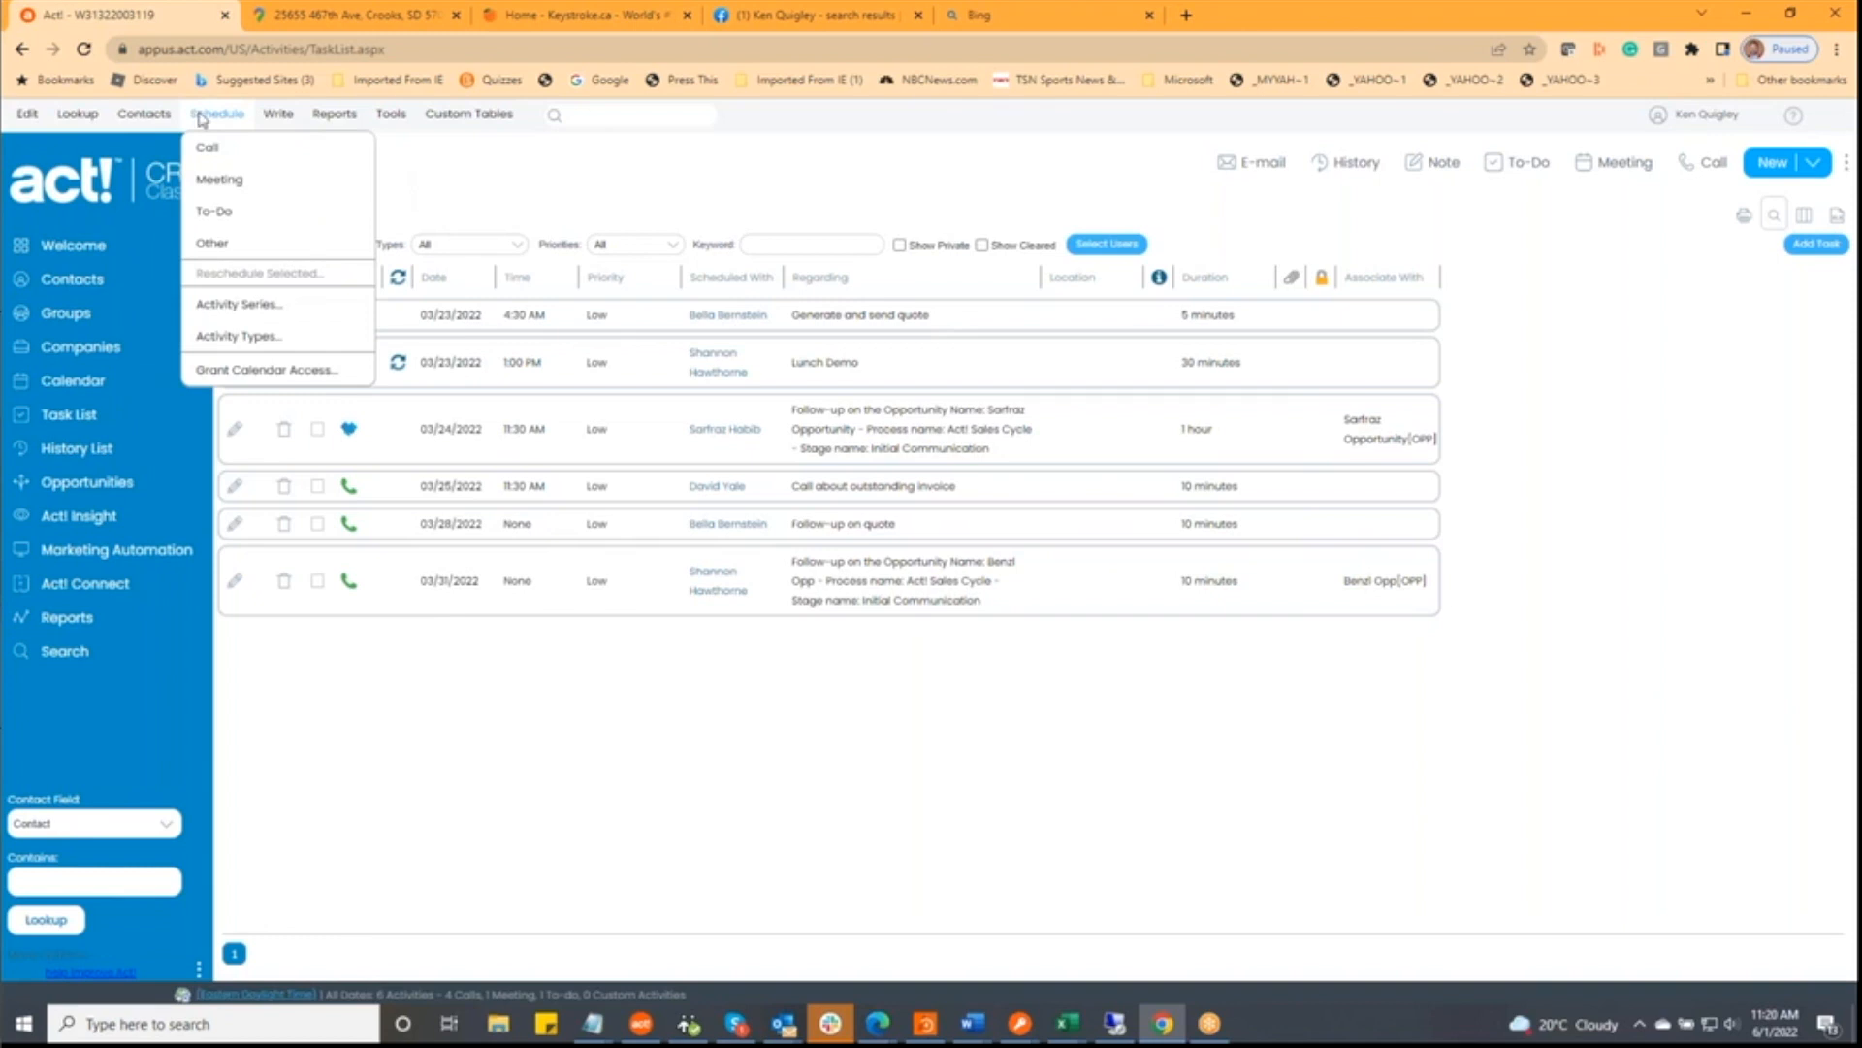
click(276, 306)
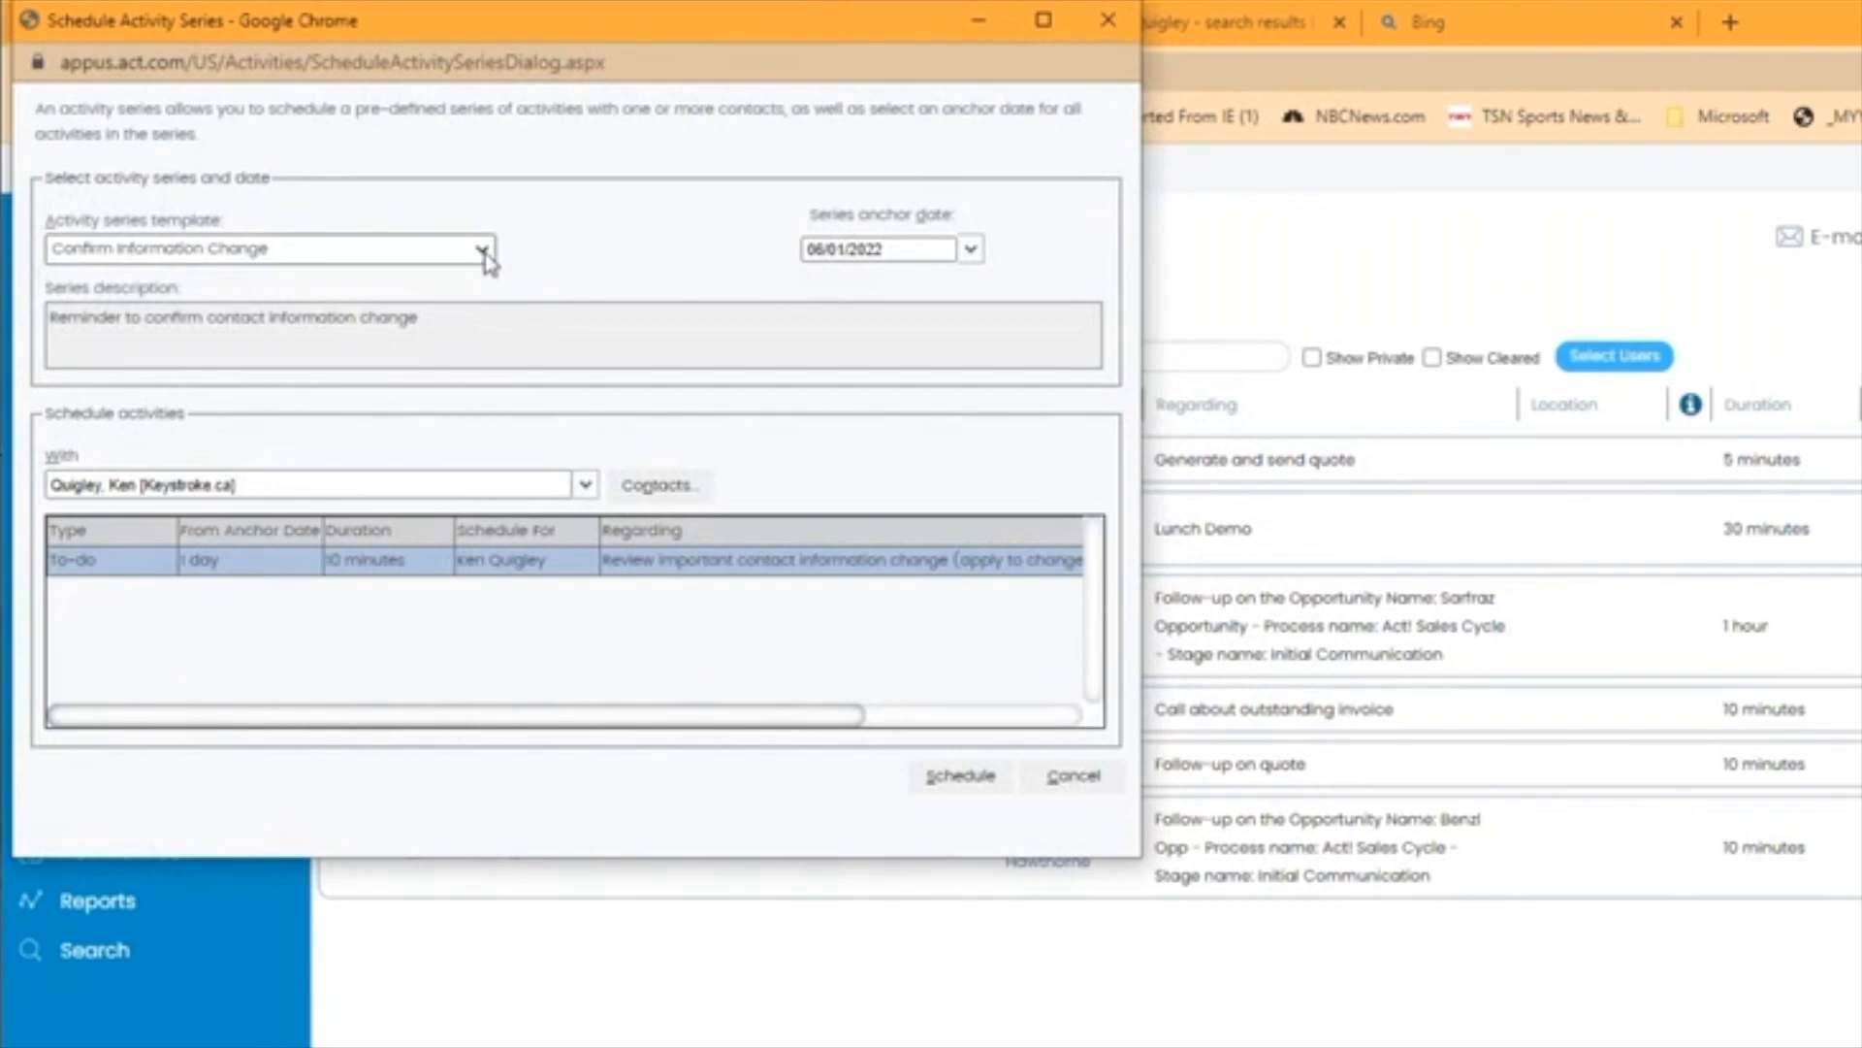
click(481, 249)
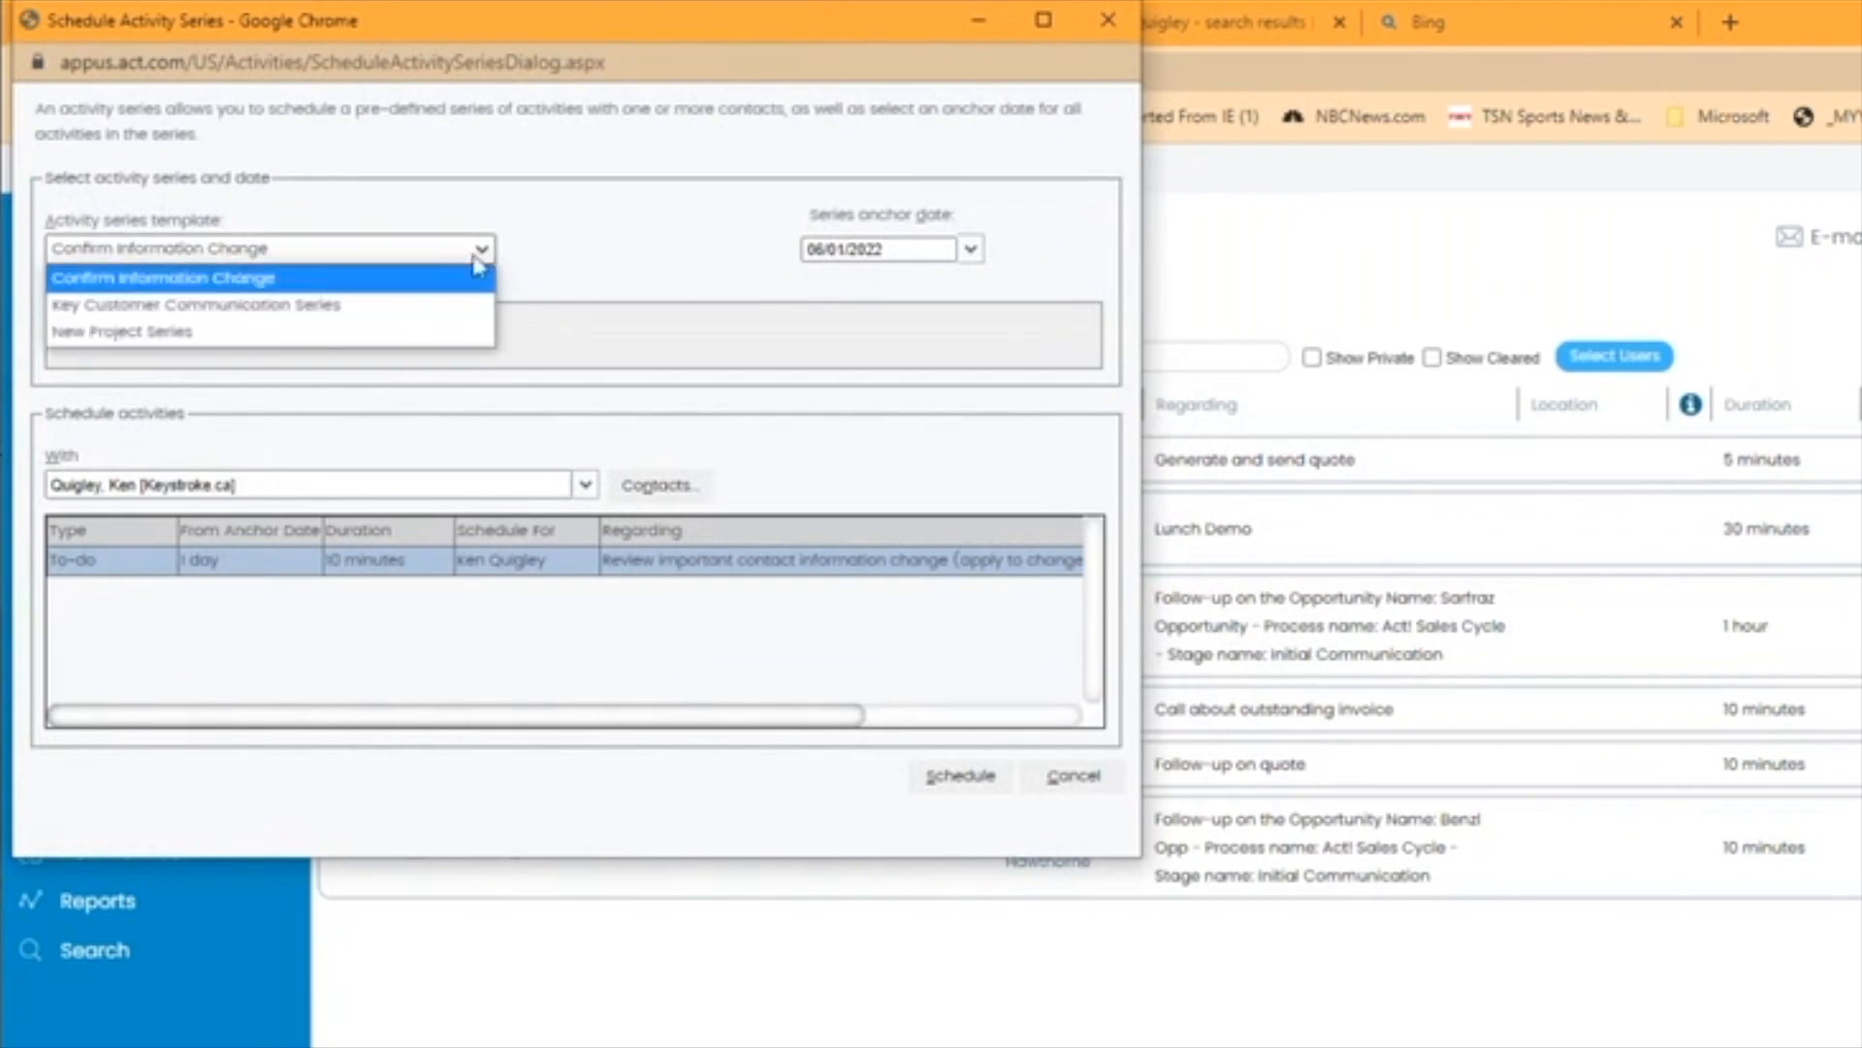
click(394, 306)
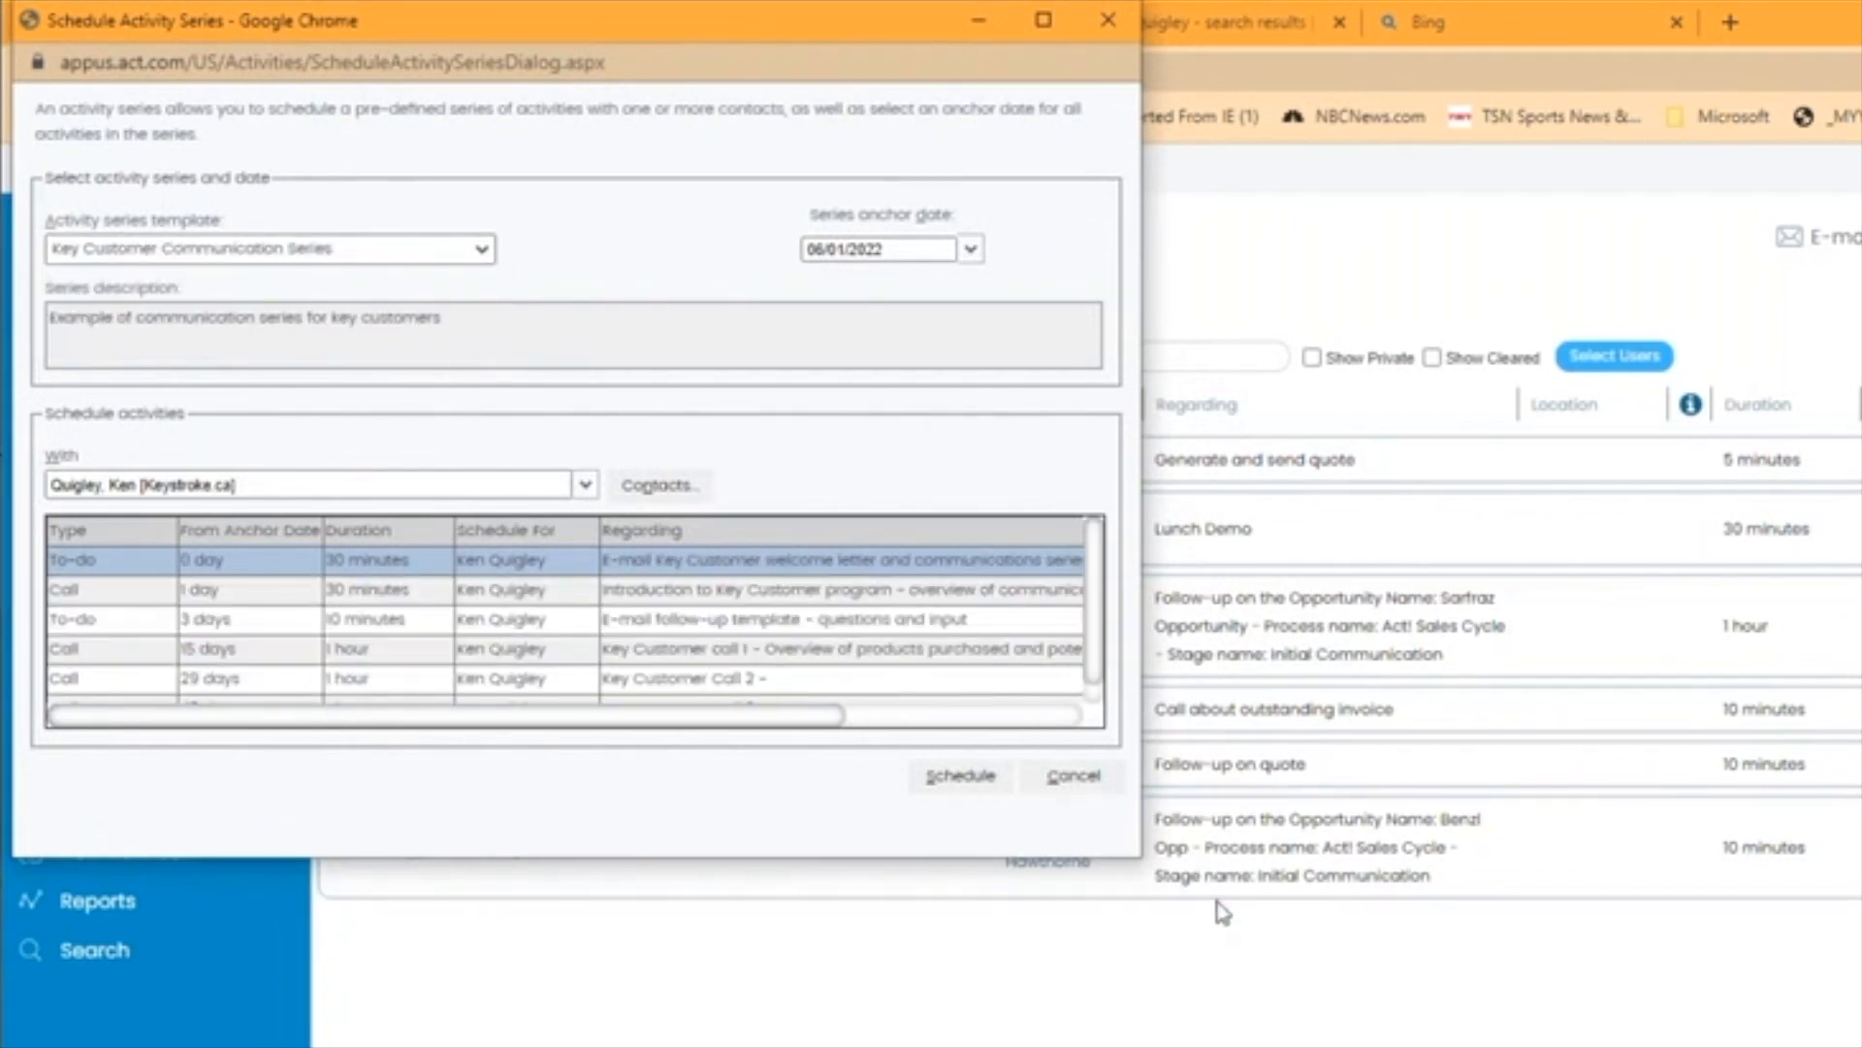
drag(1111, 858, 1174, 1038)
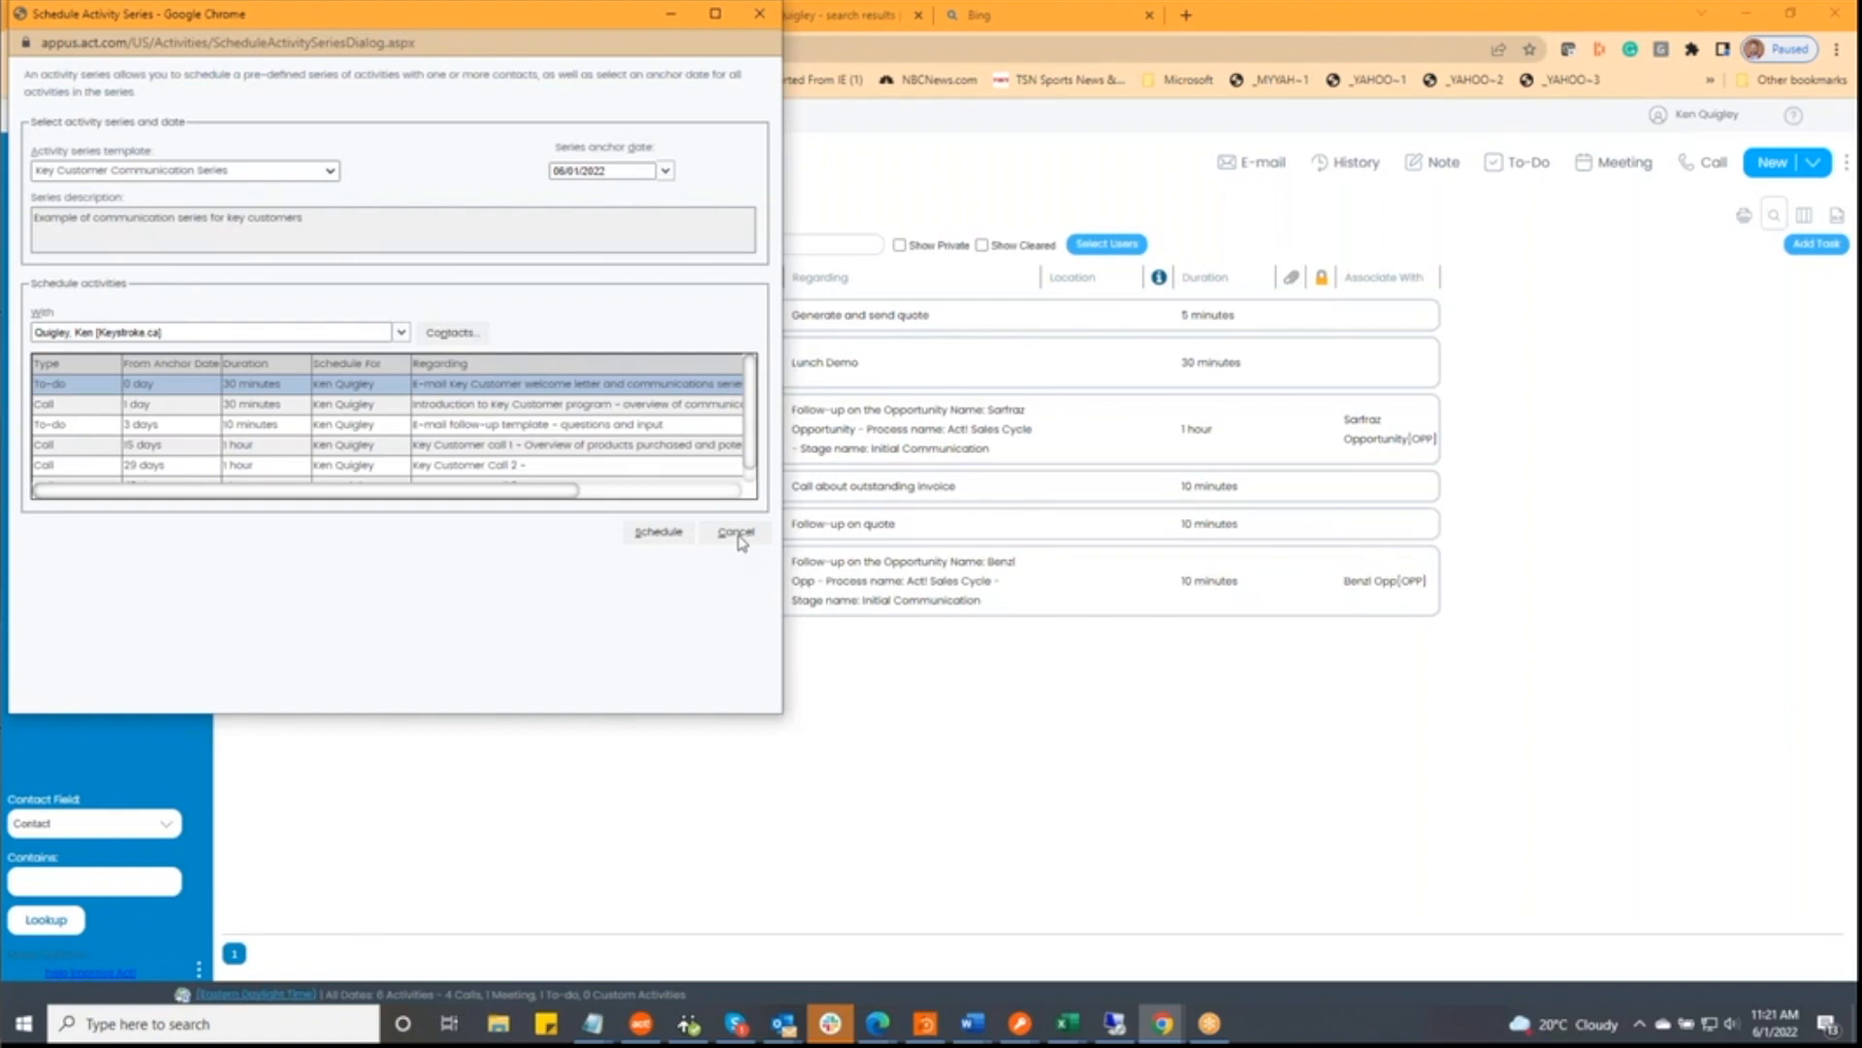
click(736, 533)
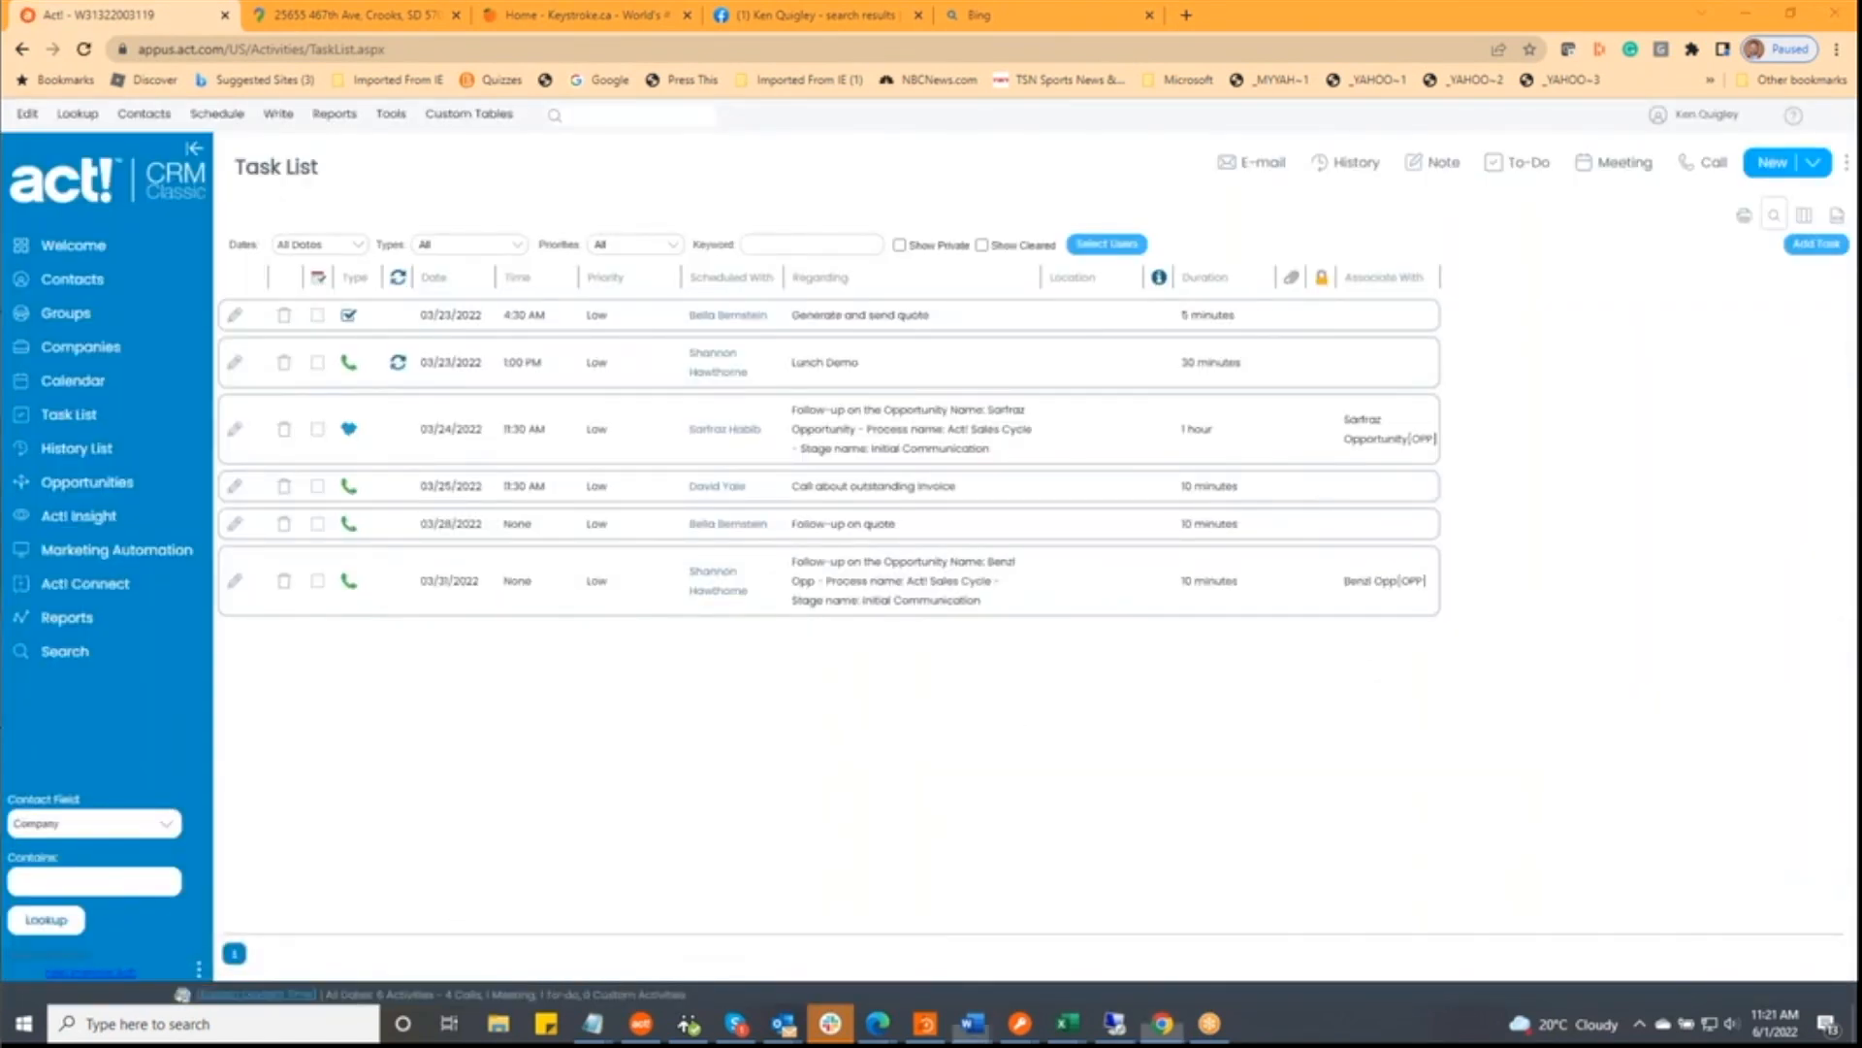
- Open the first opportunity in the Opportunities list and review its details and available sales stages, leaving the stage as it is
click(40, 490)
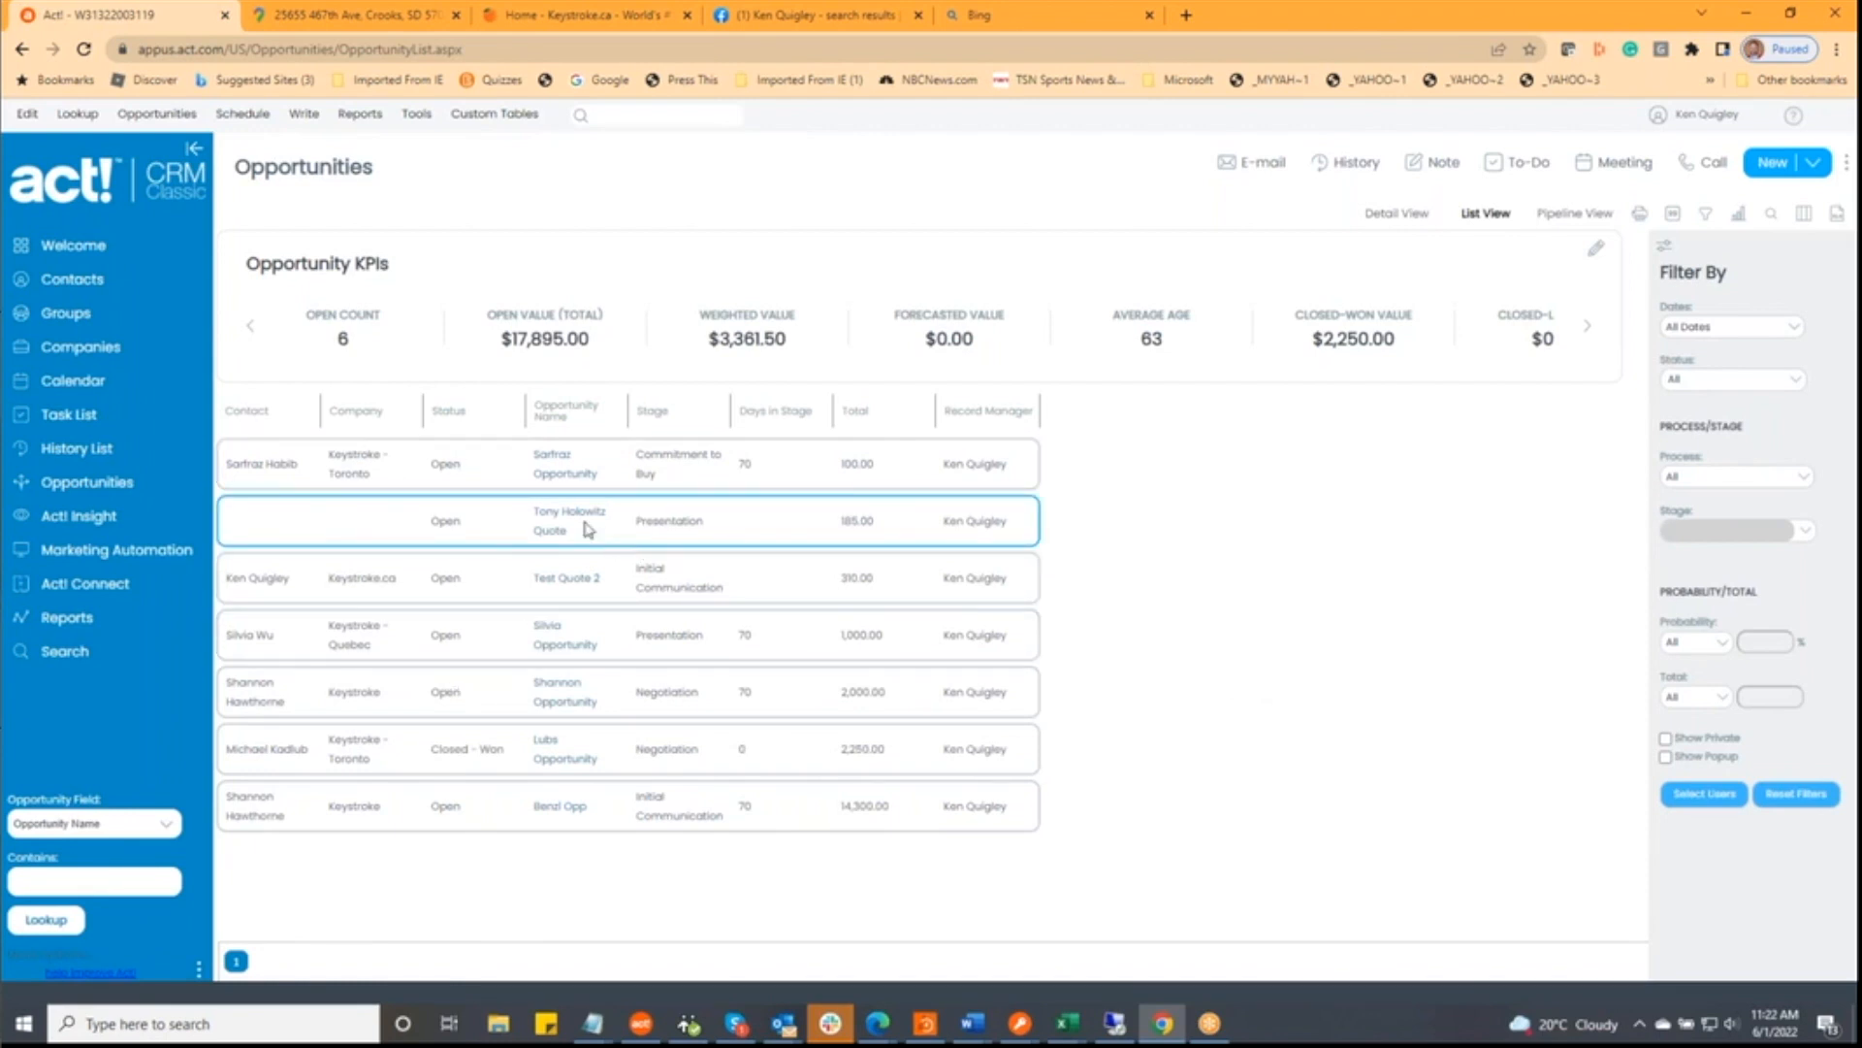
click(511, 471)
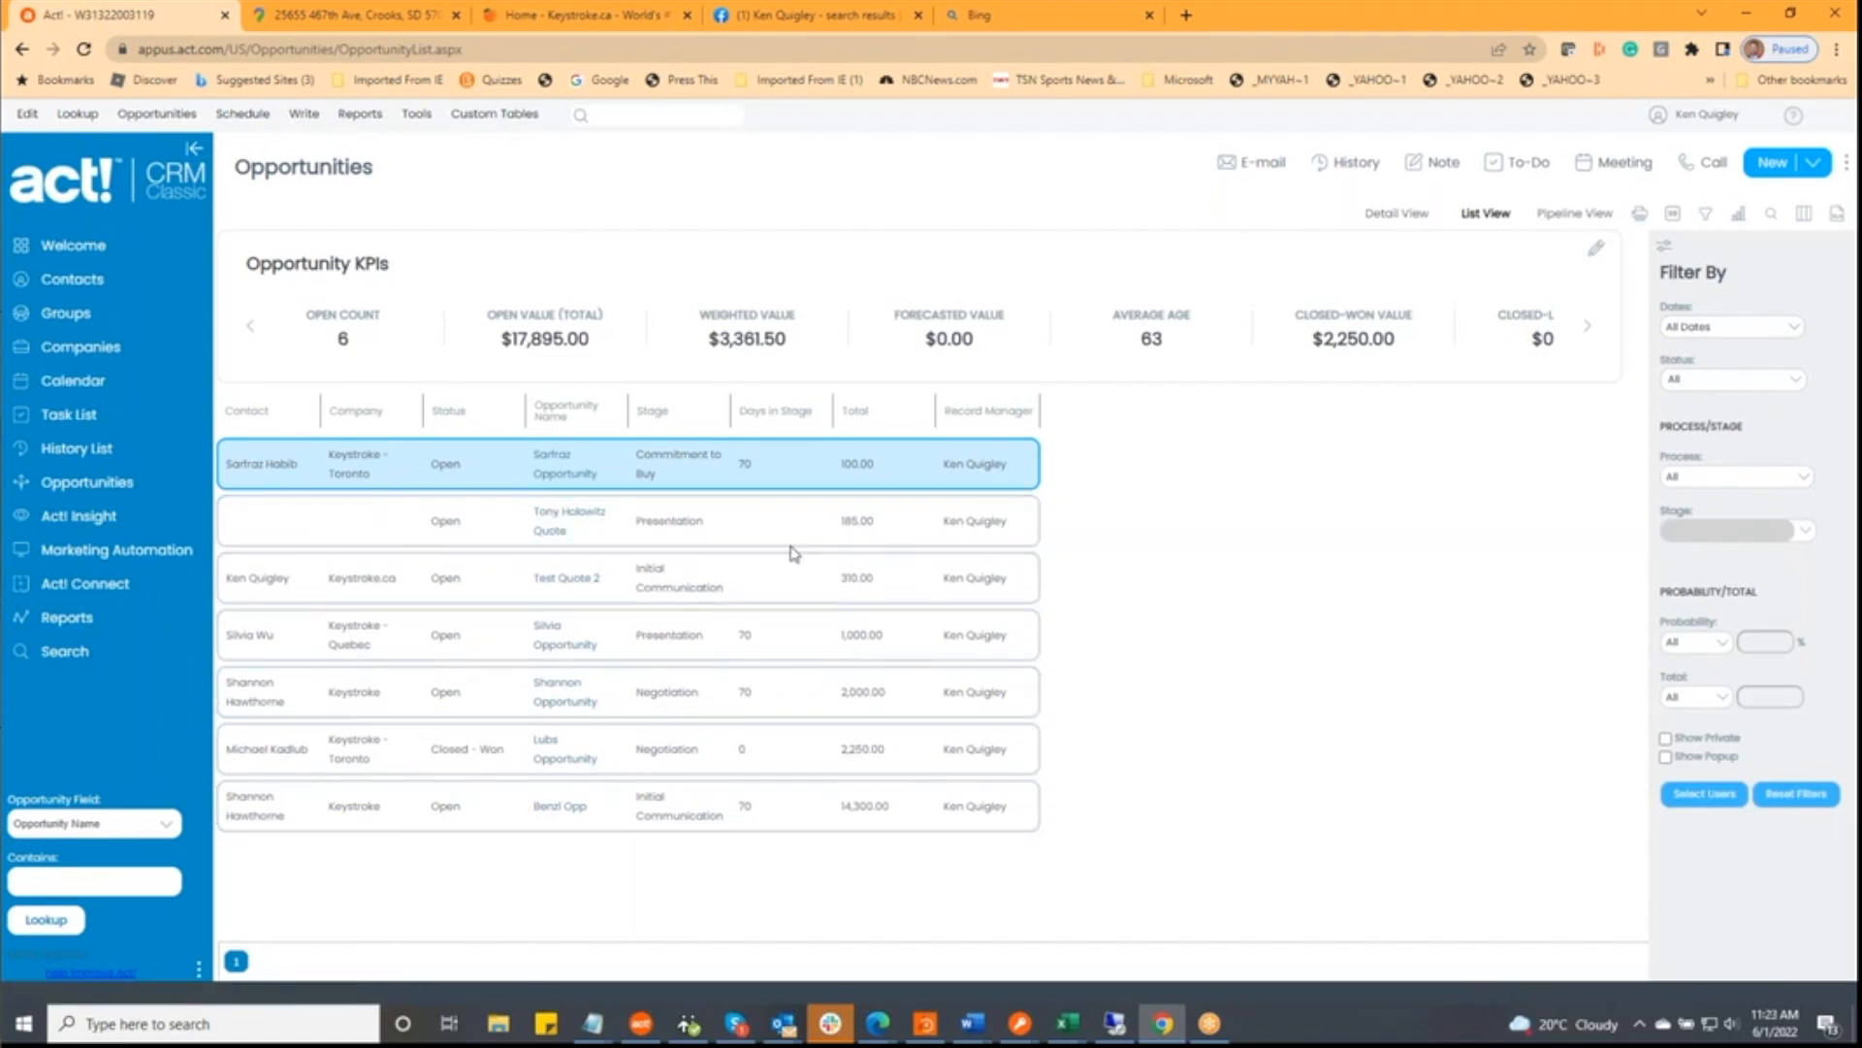
double_click(540, 465)
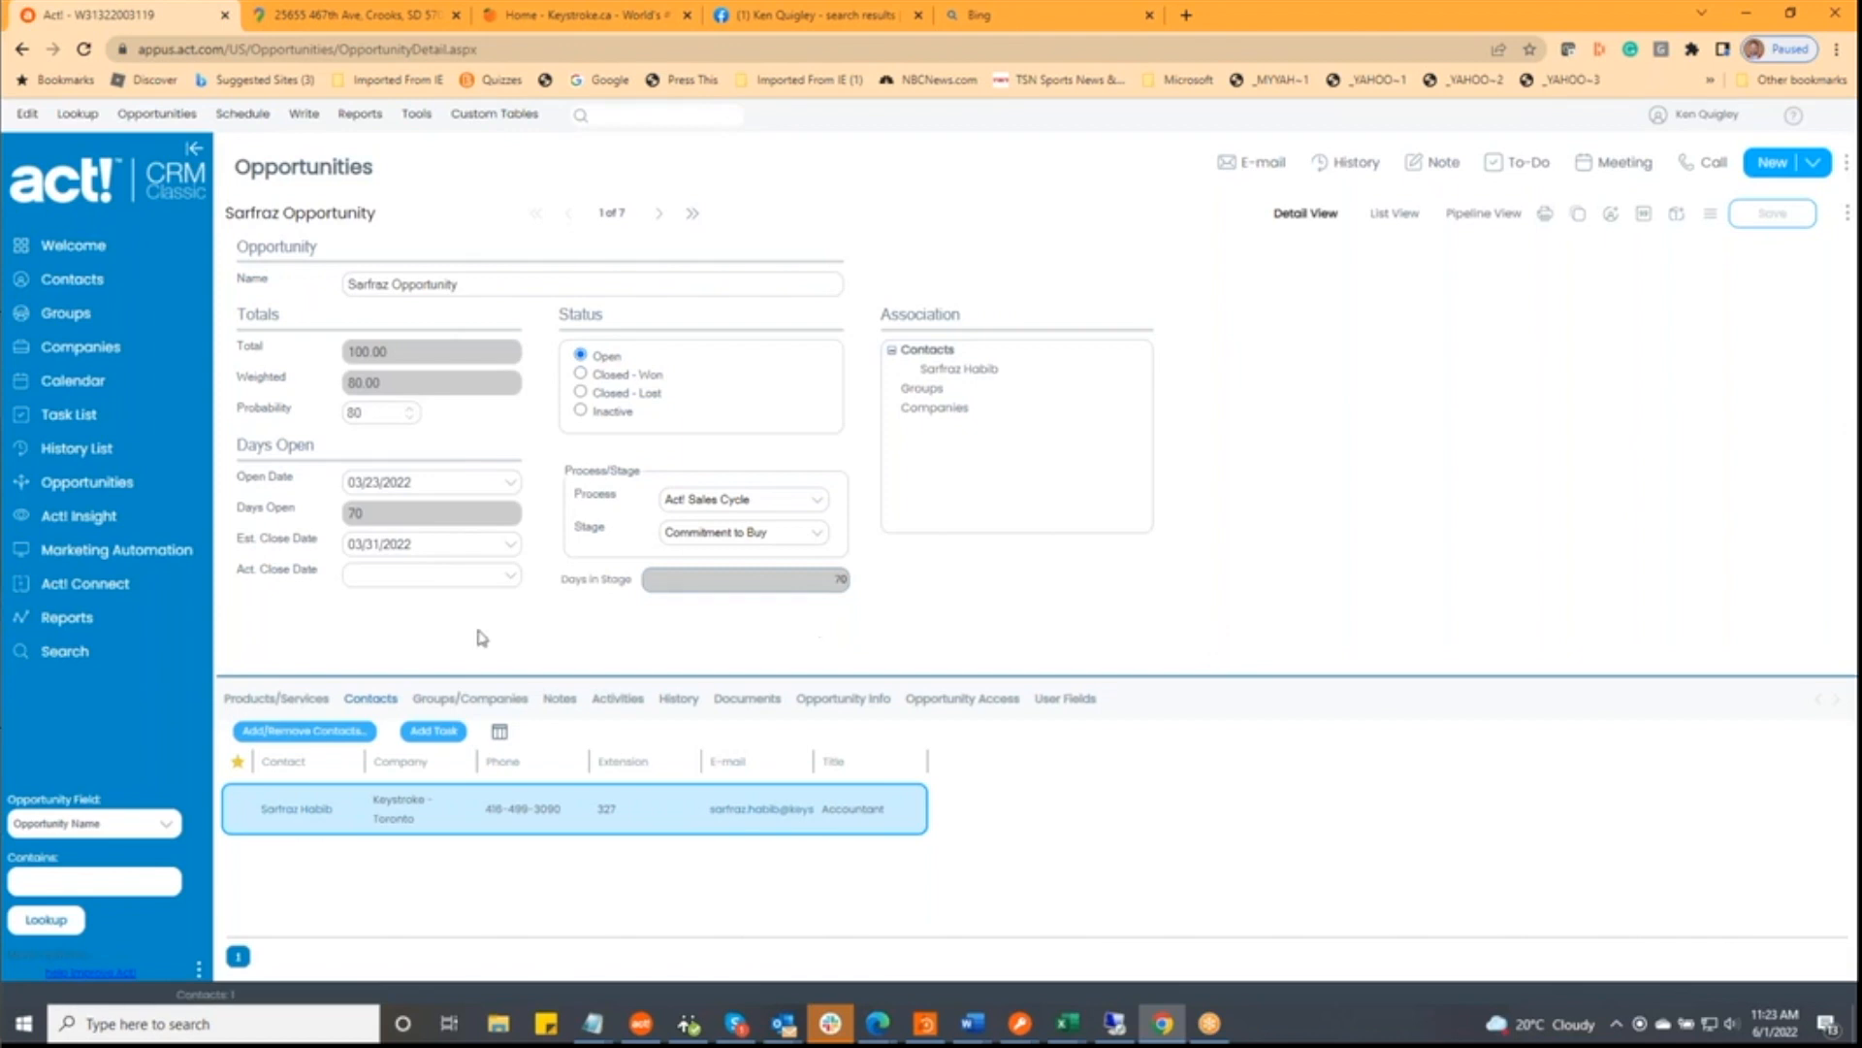
click(818, 542)
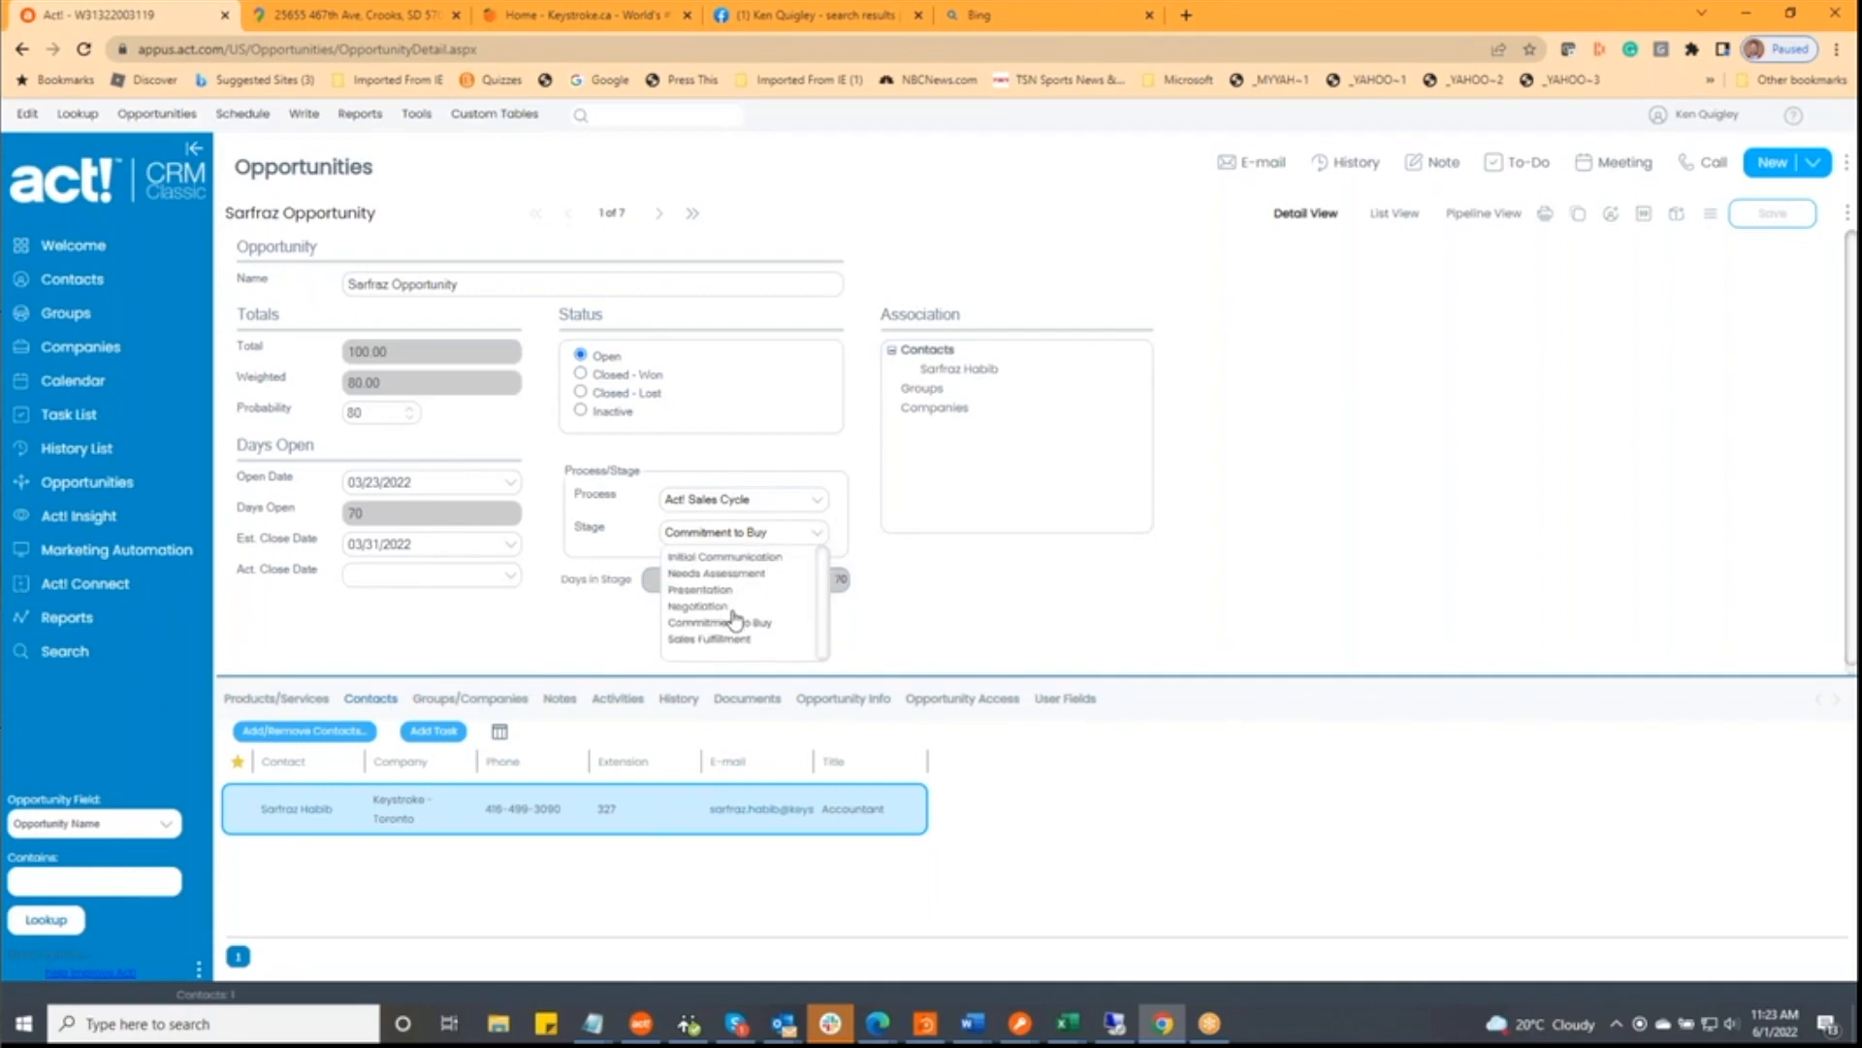
click(1338, 605)
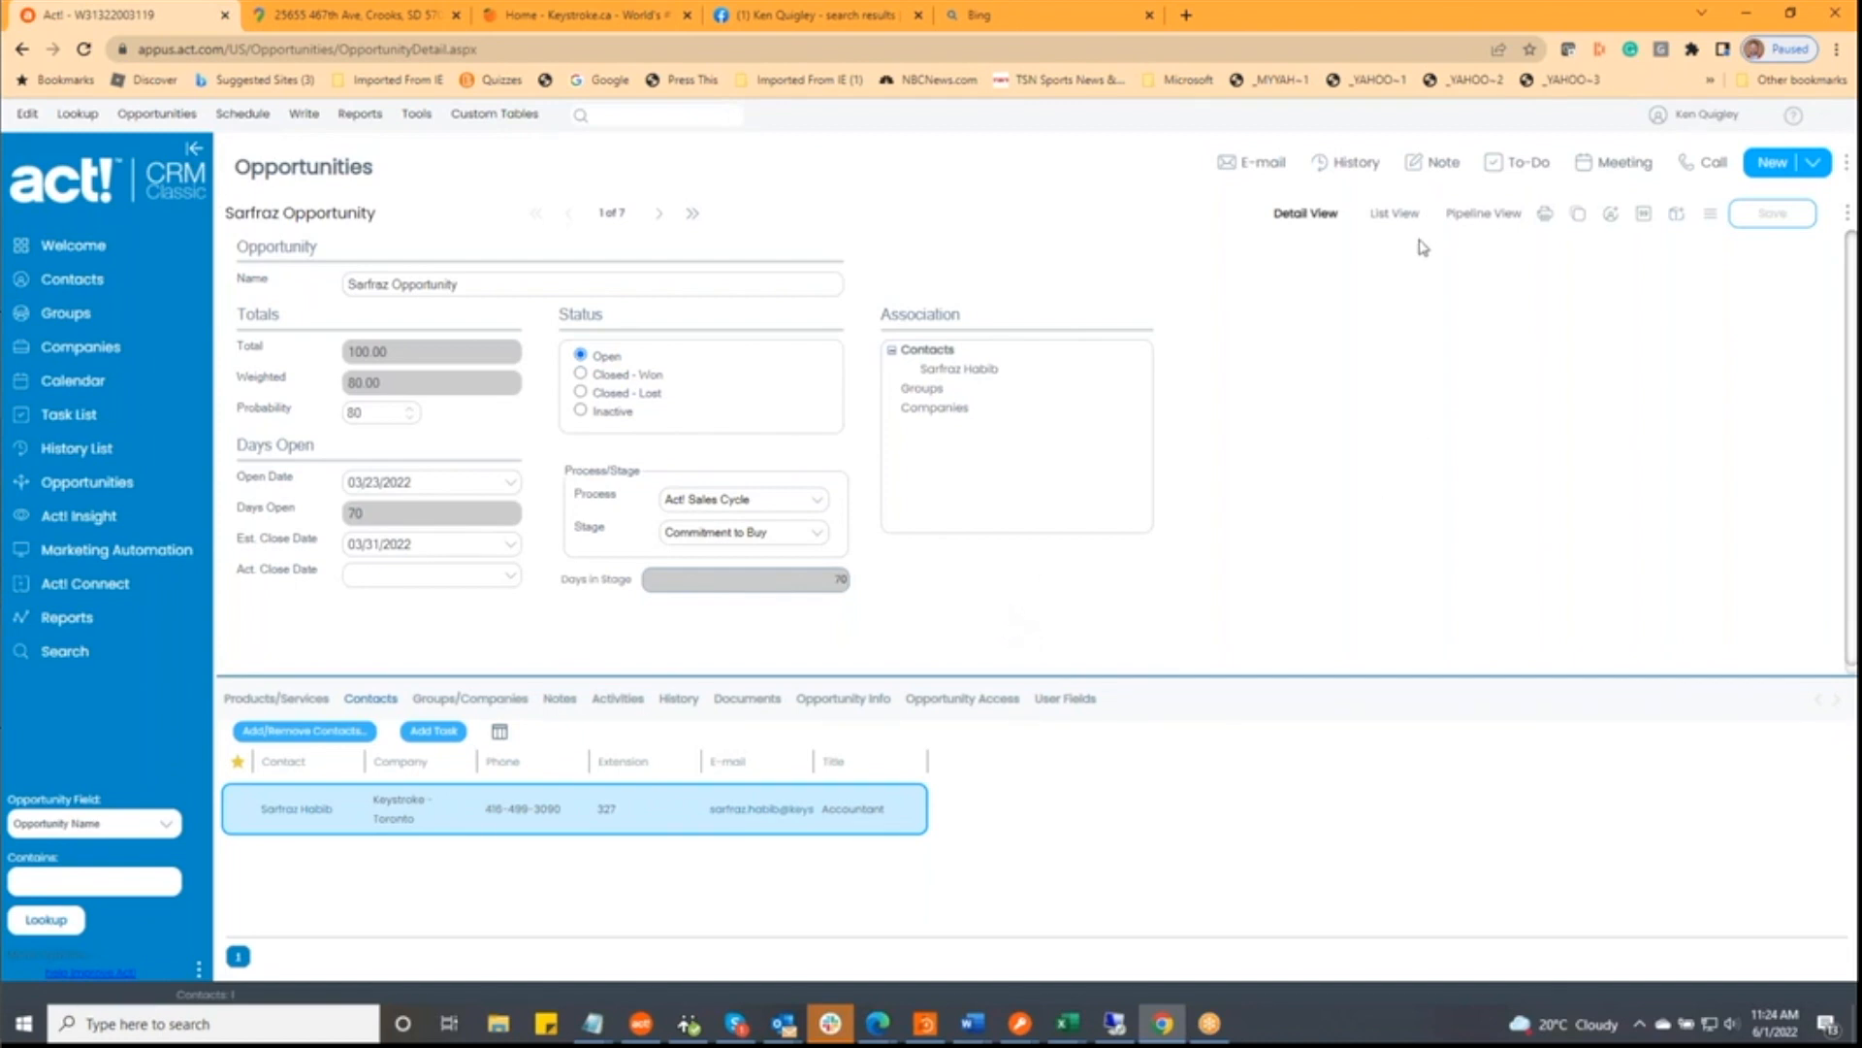
- View the opportunities in Pipeline View and List View, and examine the Pipeline chart's stage values on the Welcome dashboard
click(1466, 227)
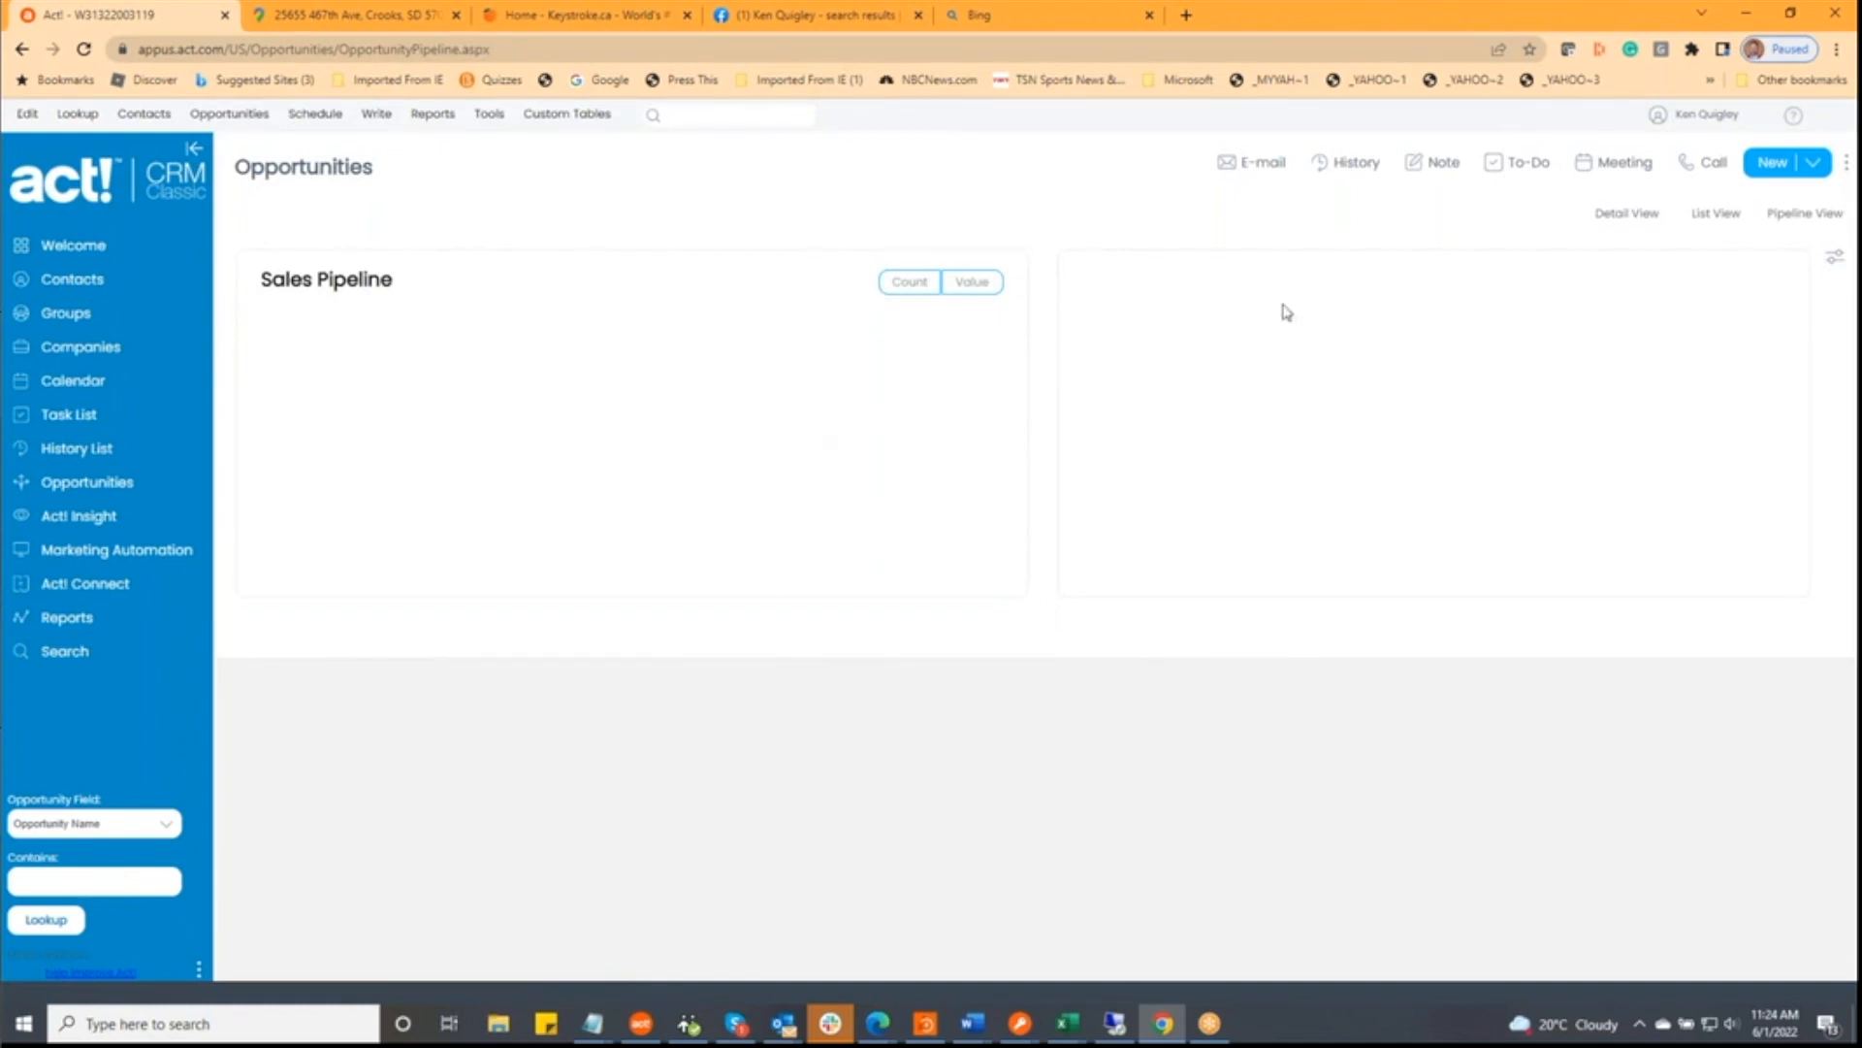
click(1706, 216)
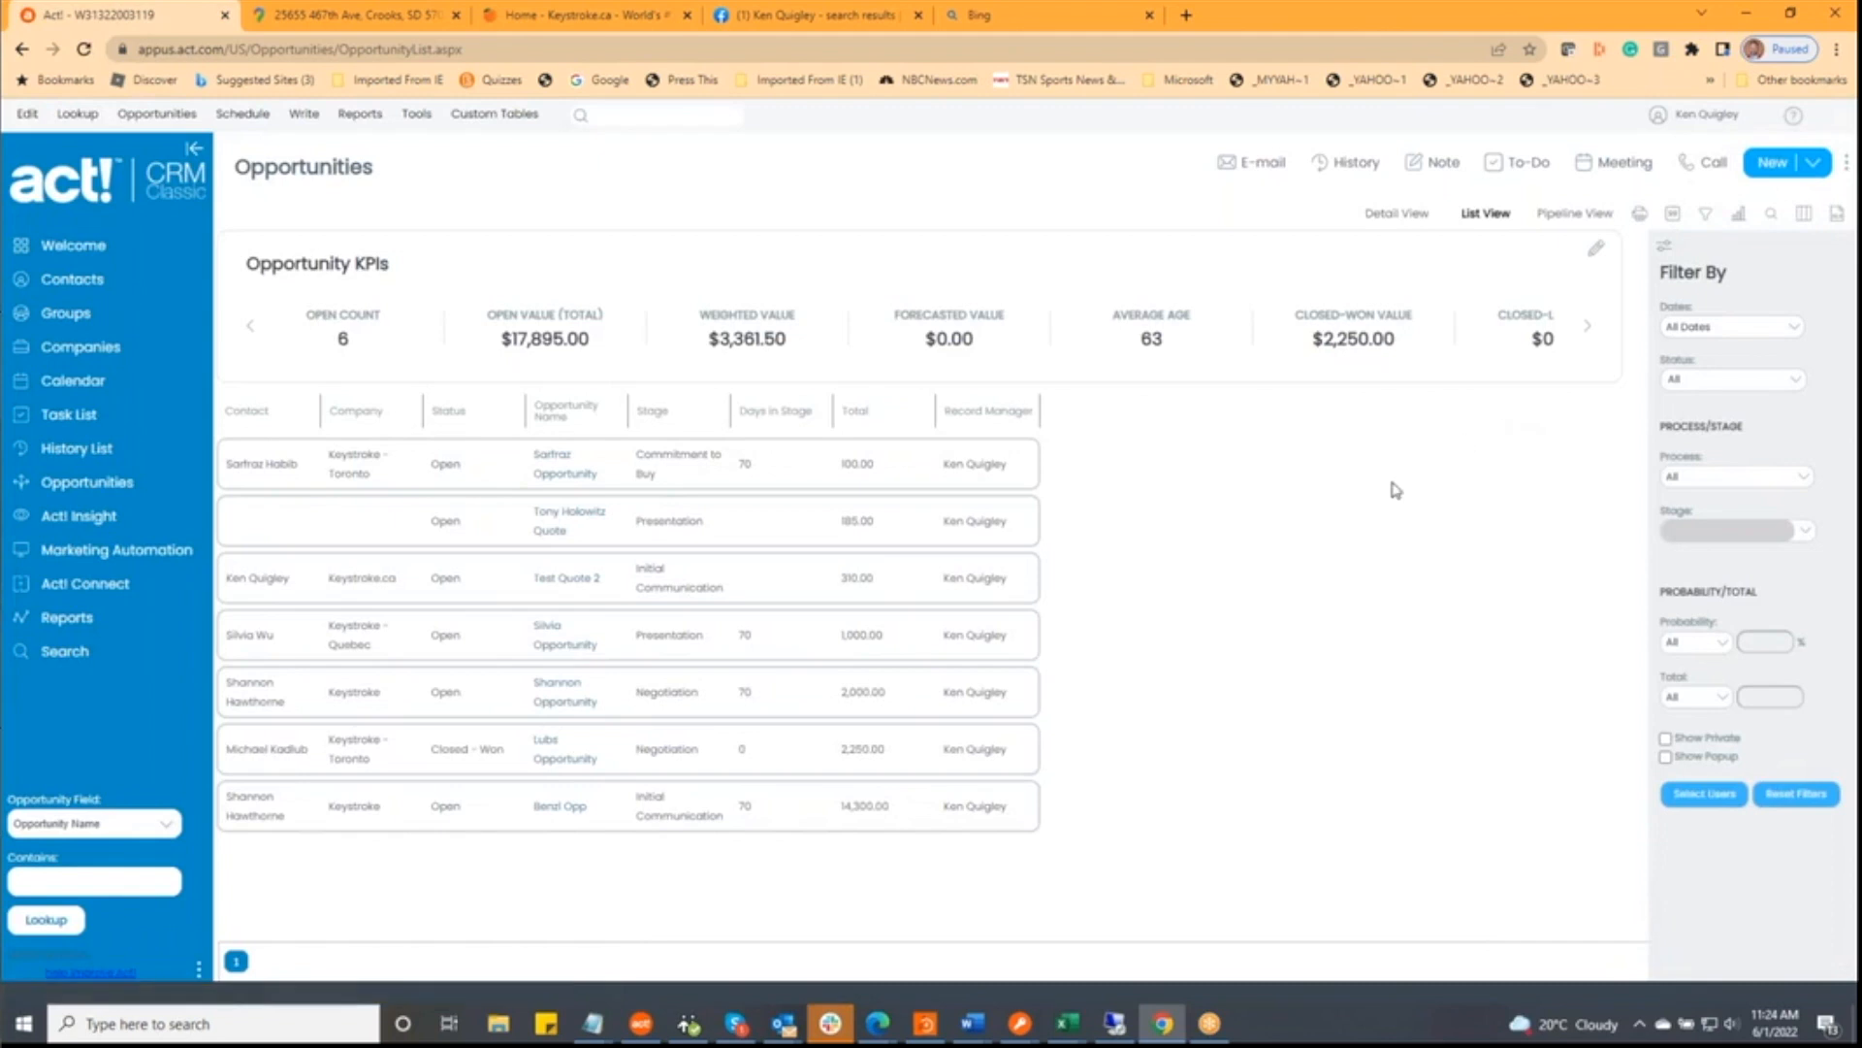
click(52, 252)
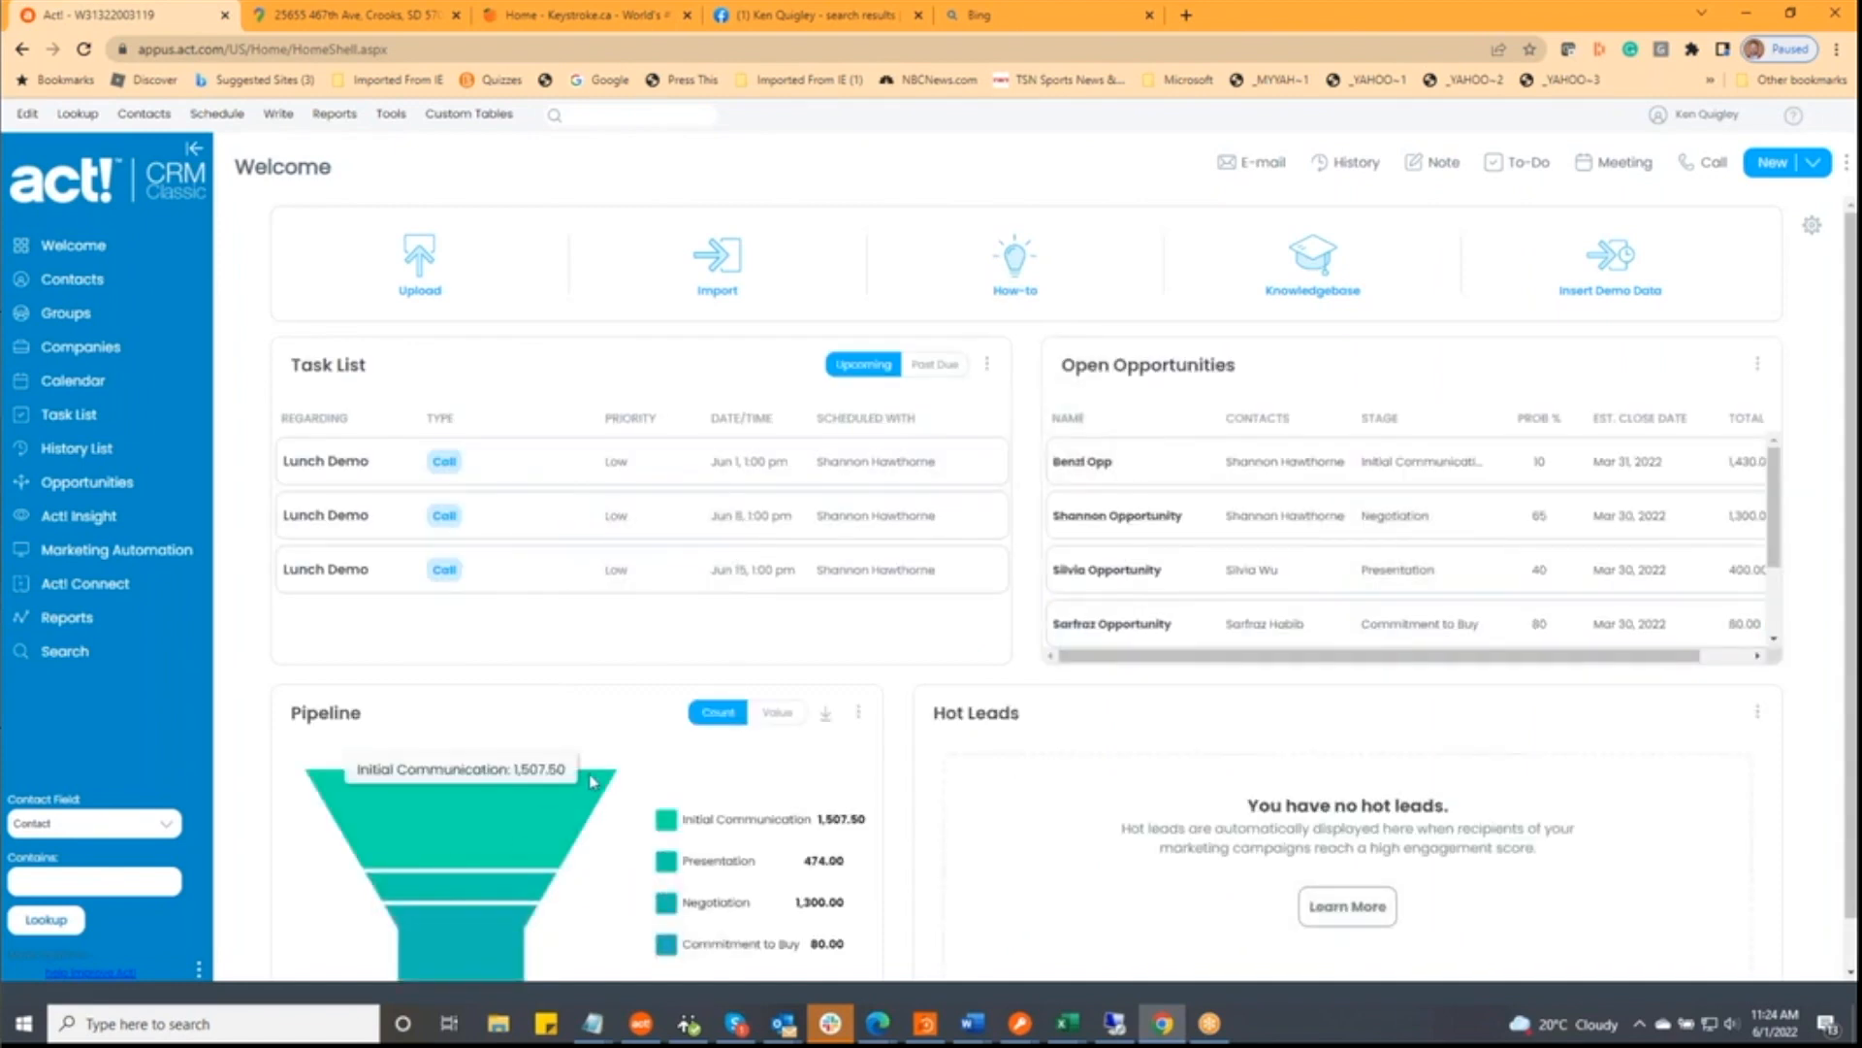
scroll(595, 771, down, 1)
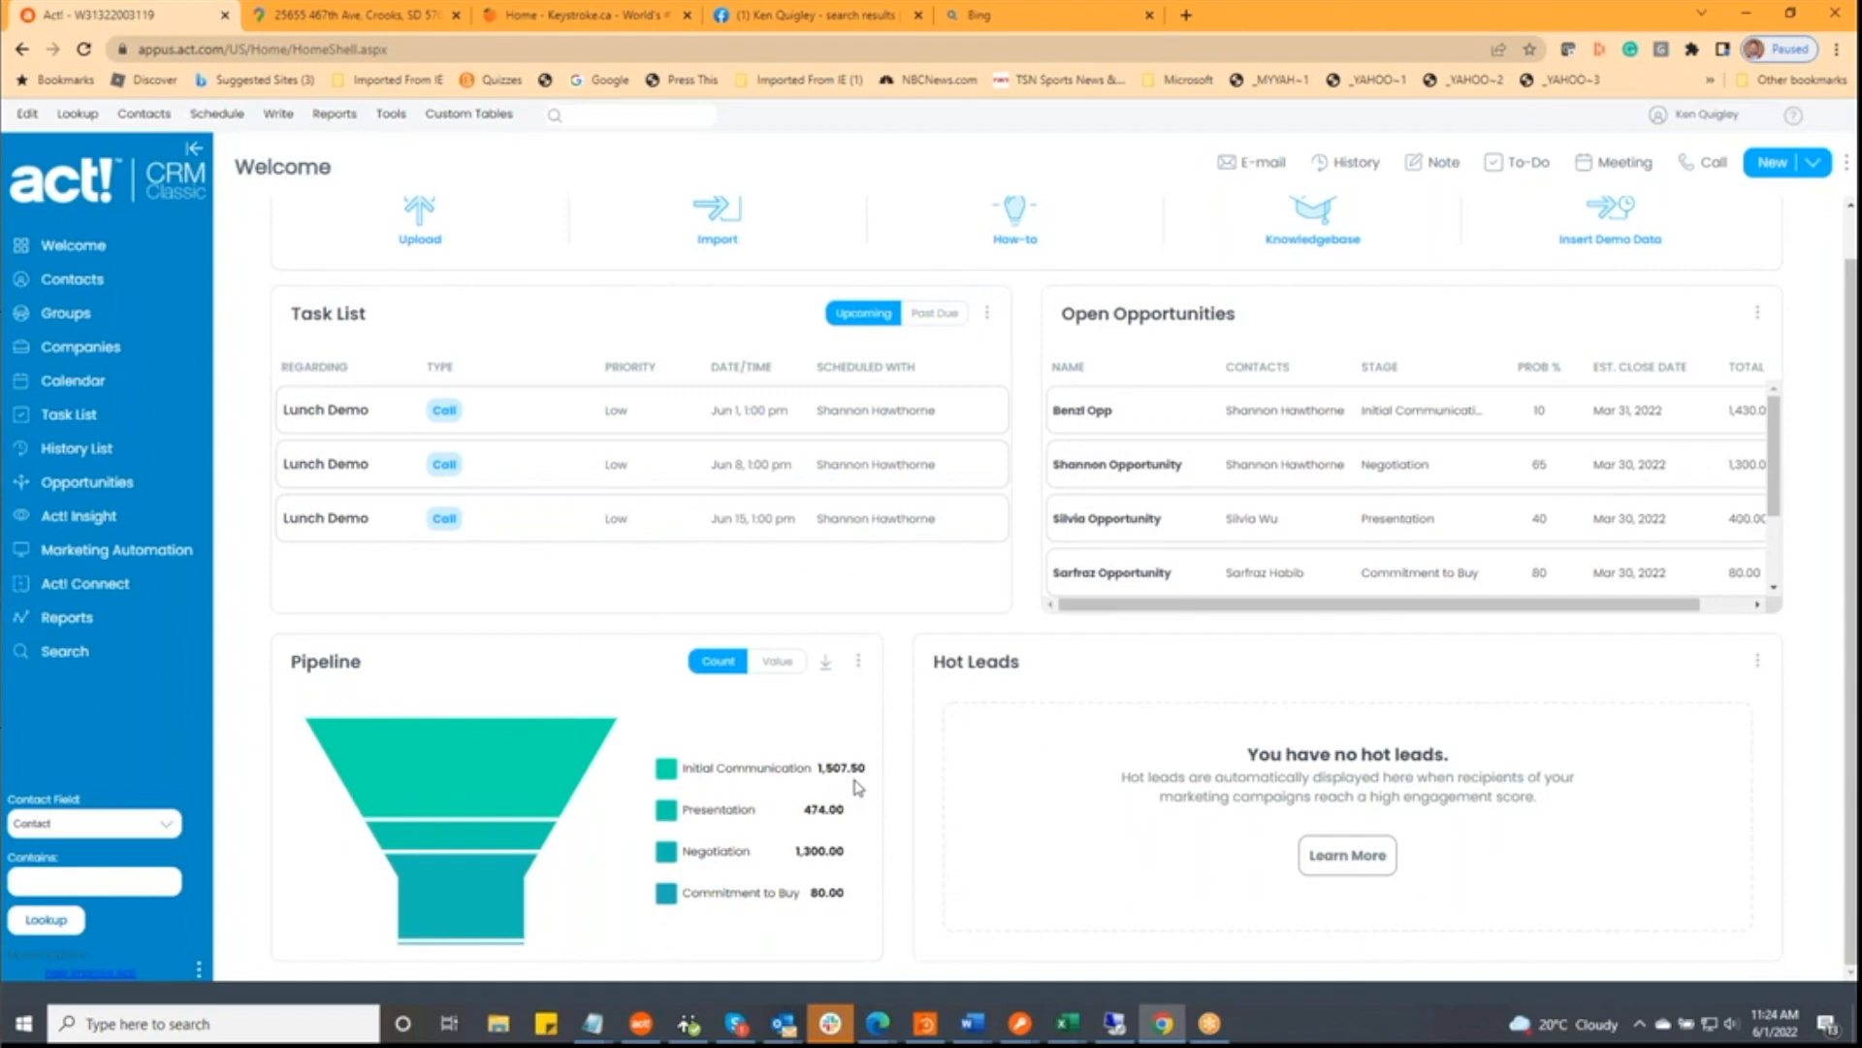
mouse_move(851, 822)
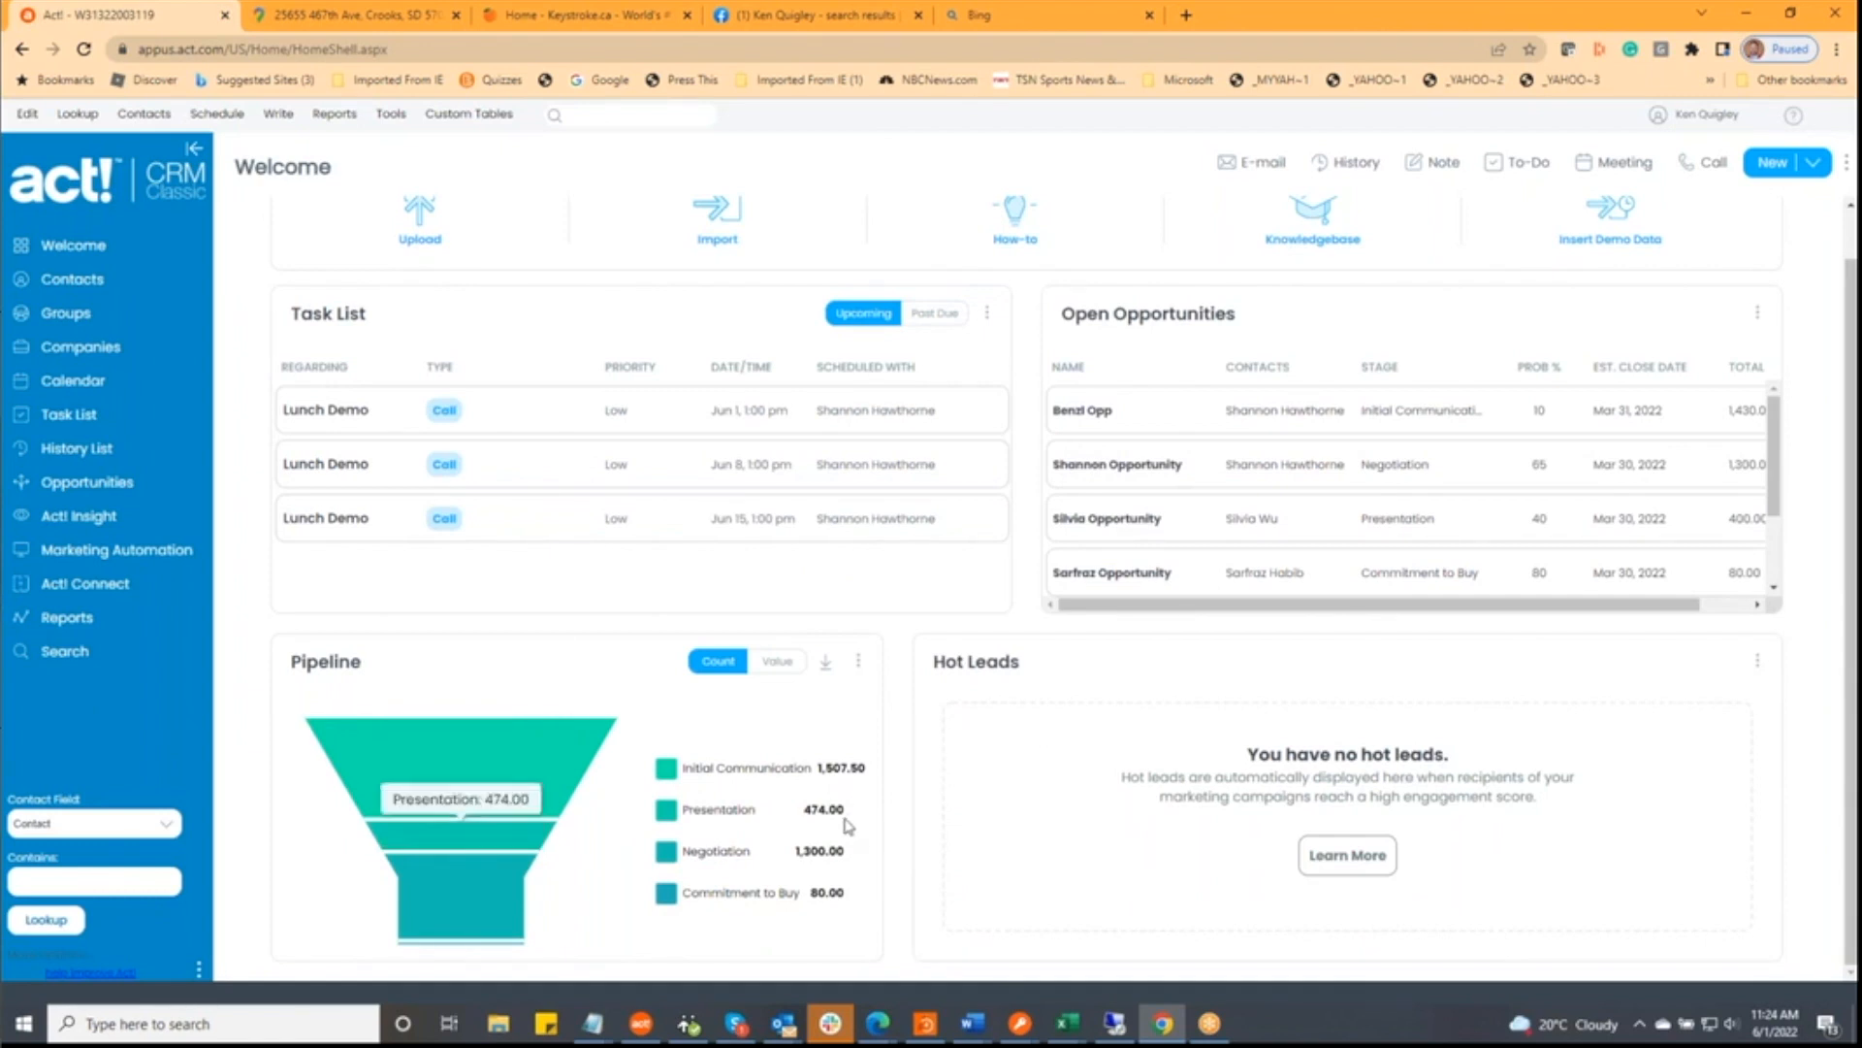
- Examine the Pipeline chart and Open Opportunities on the Welcome dashboard, and open the Act! Insight page
mouse_move(846, 858)
mouse_move(475, 770)
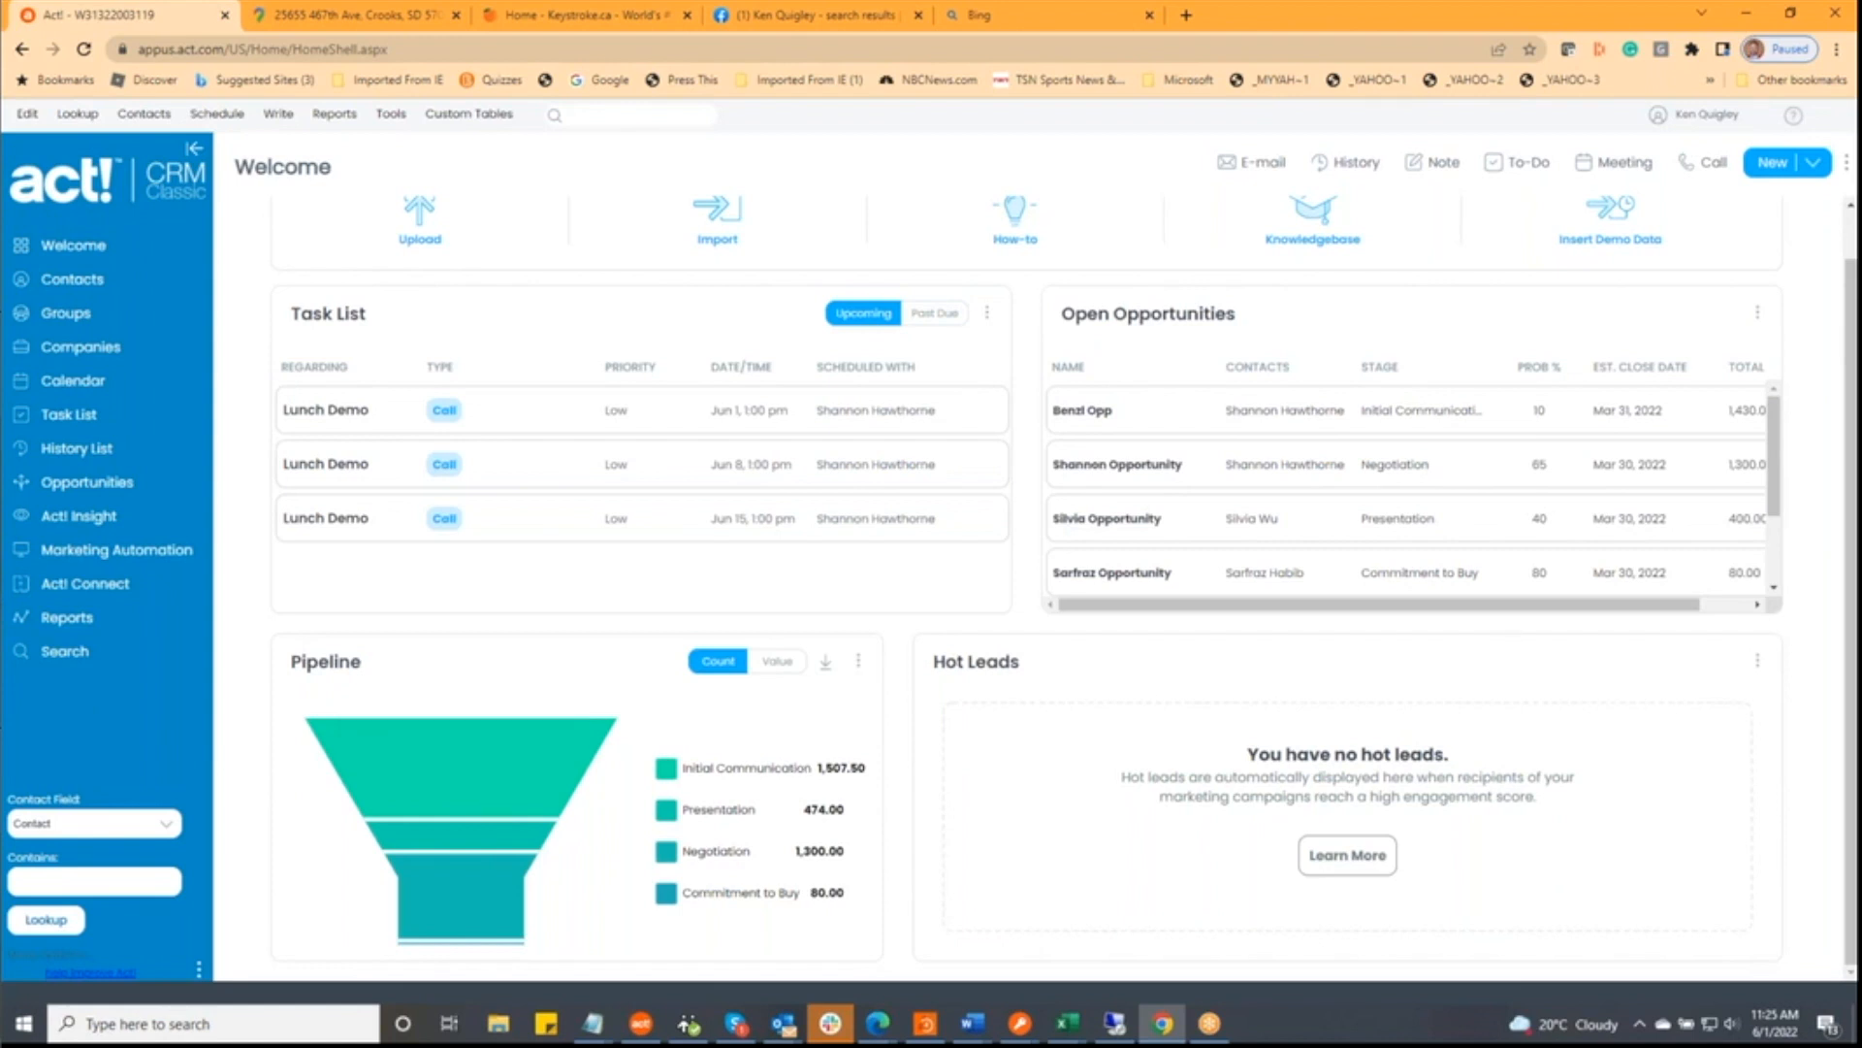
scroll(1775, 581, down, 2)
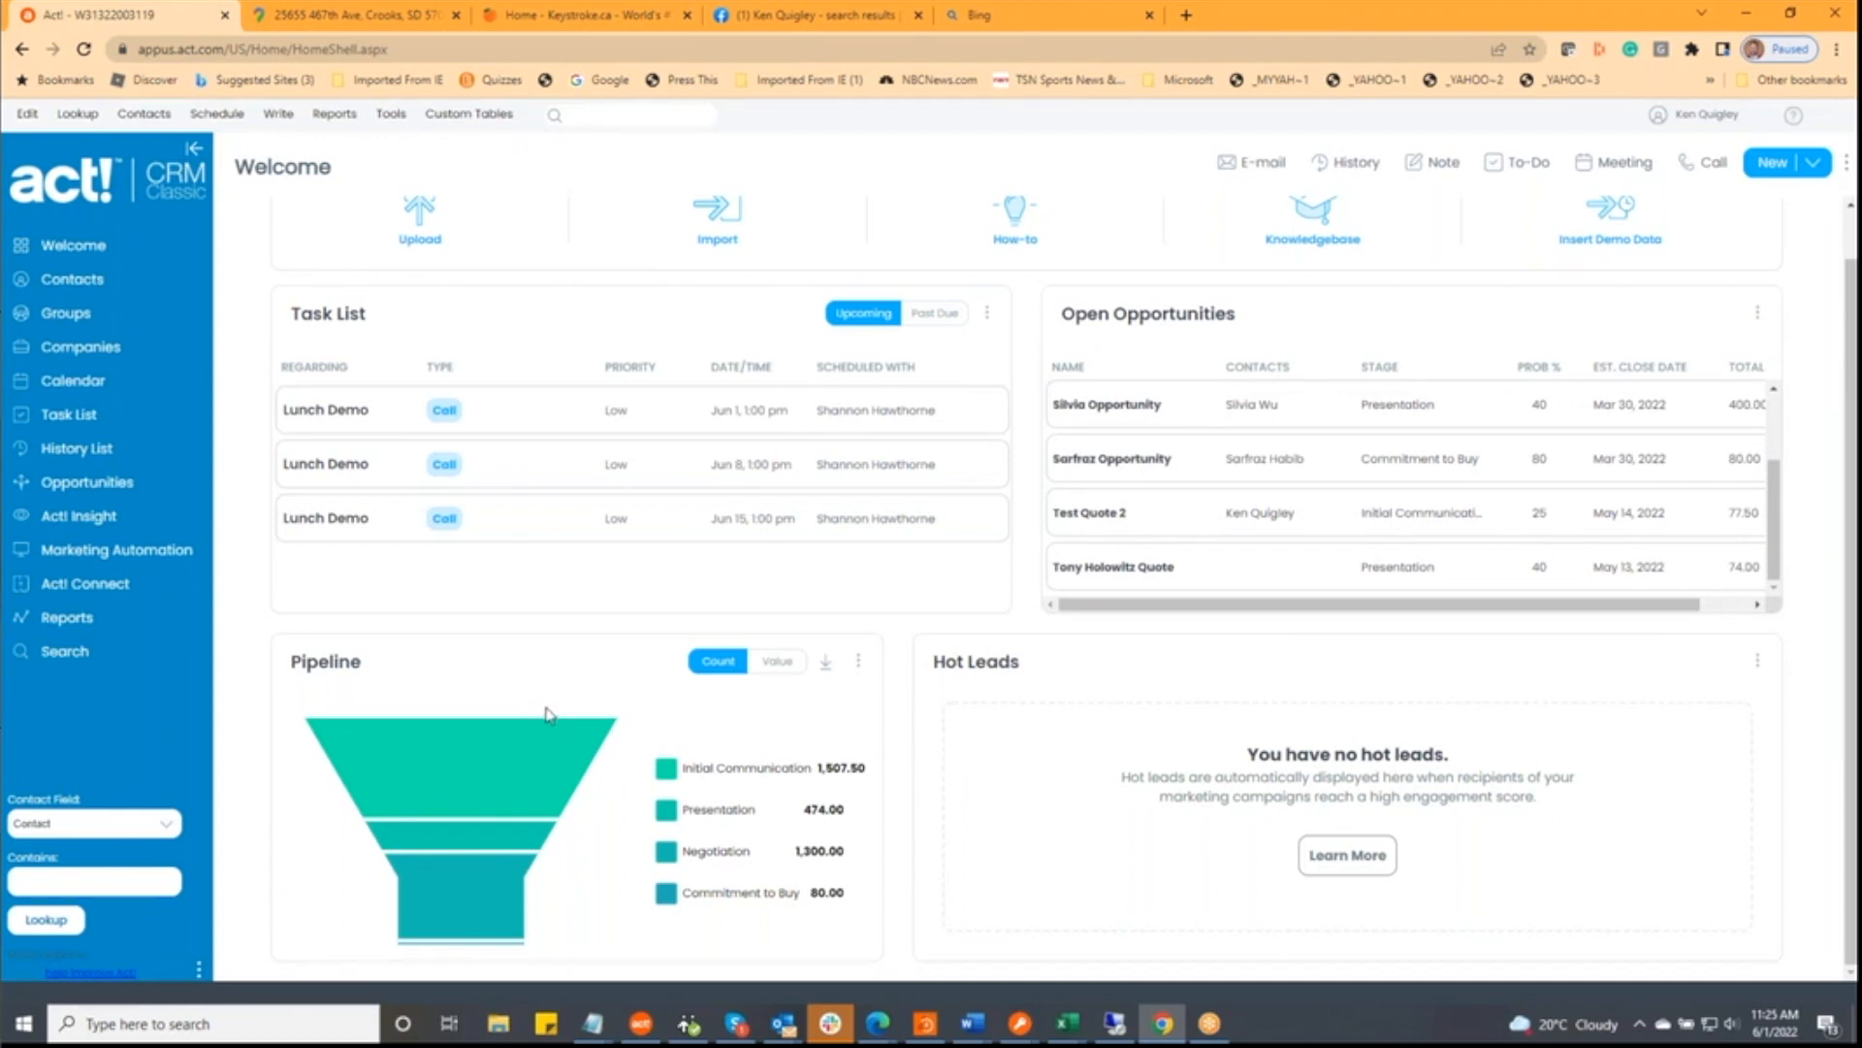
click(134, 415)
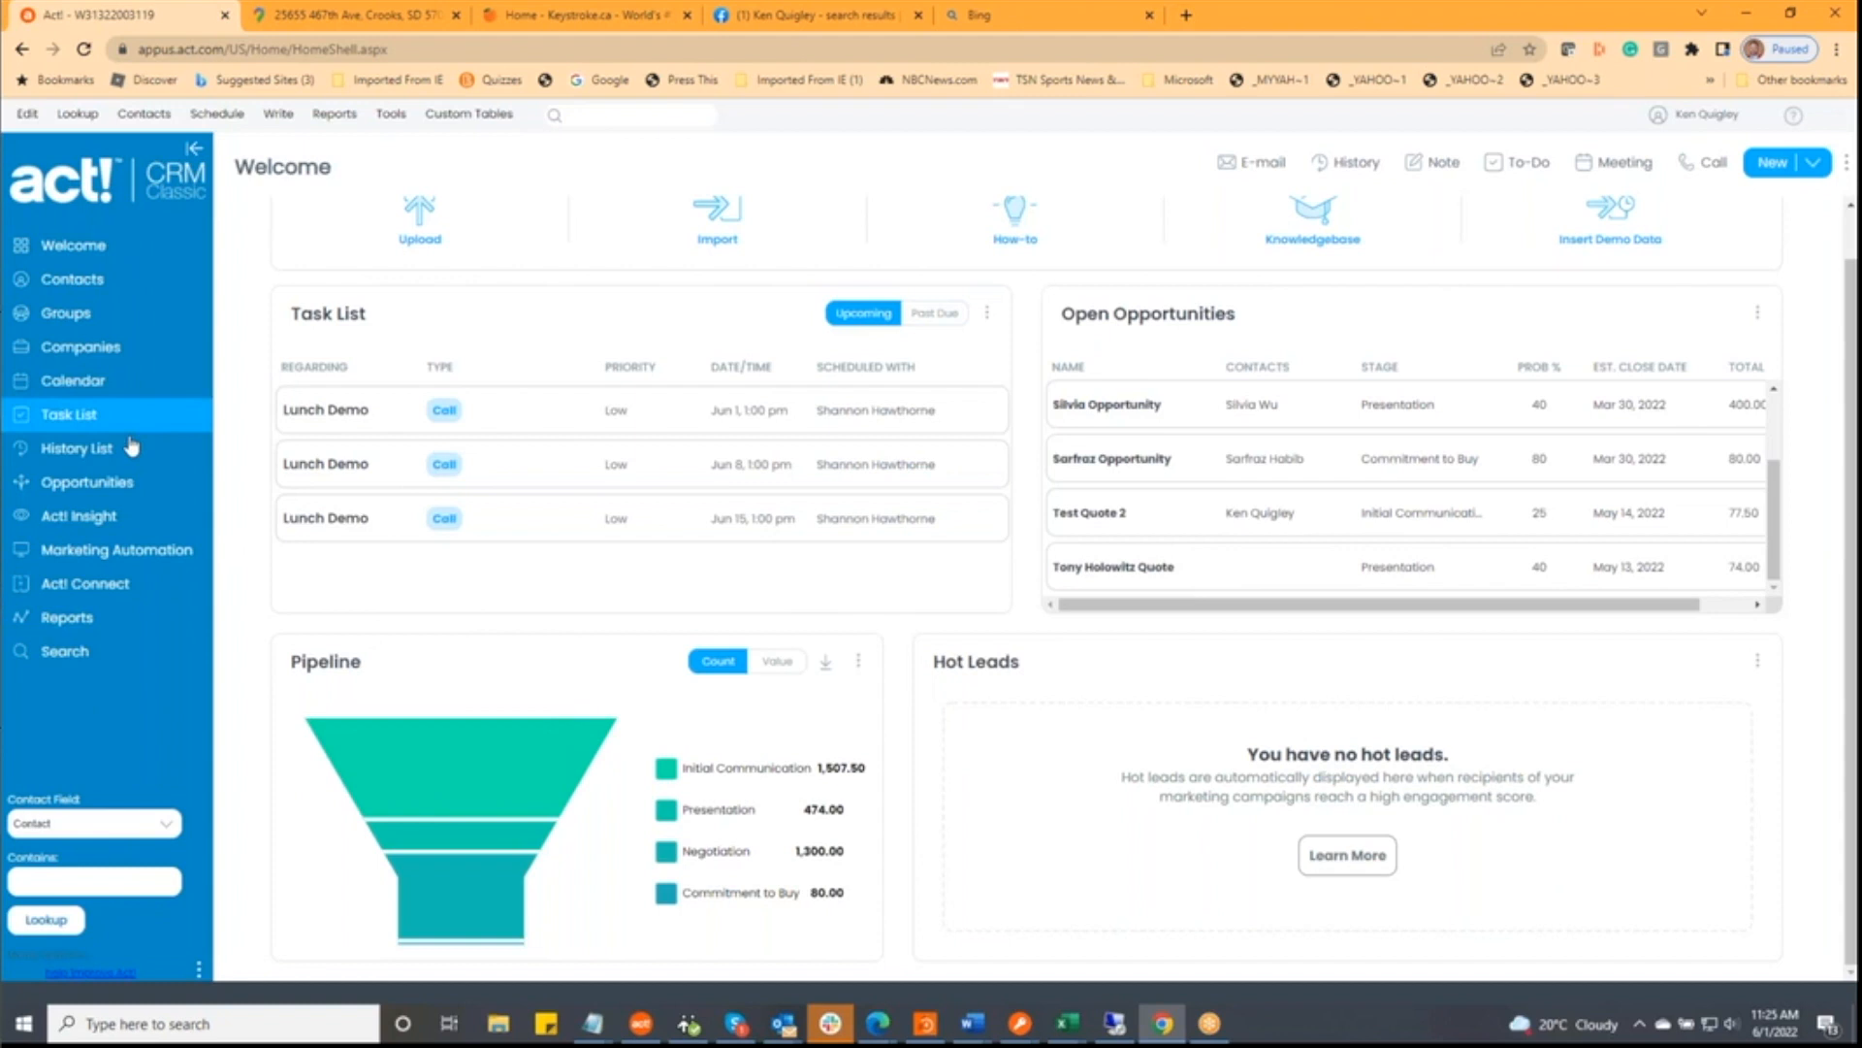
click(129, 446)
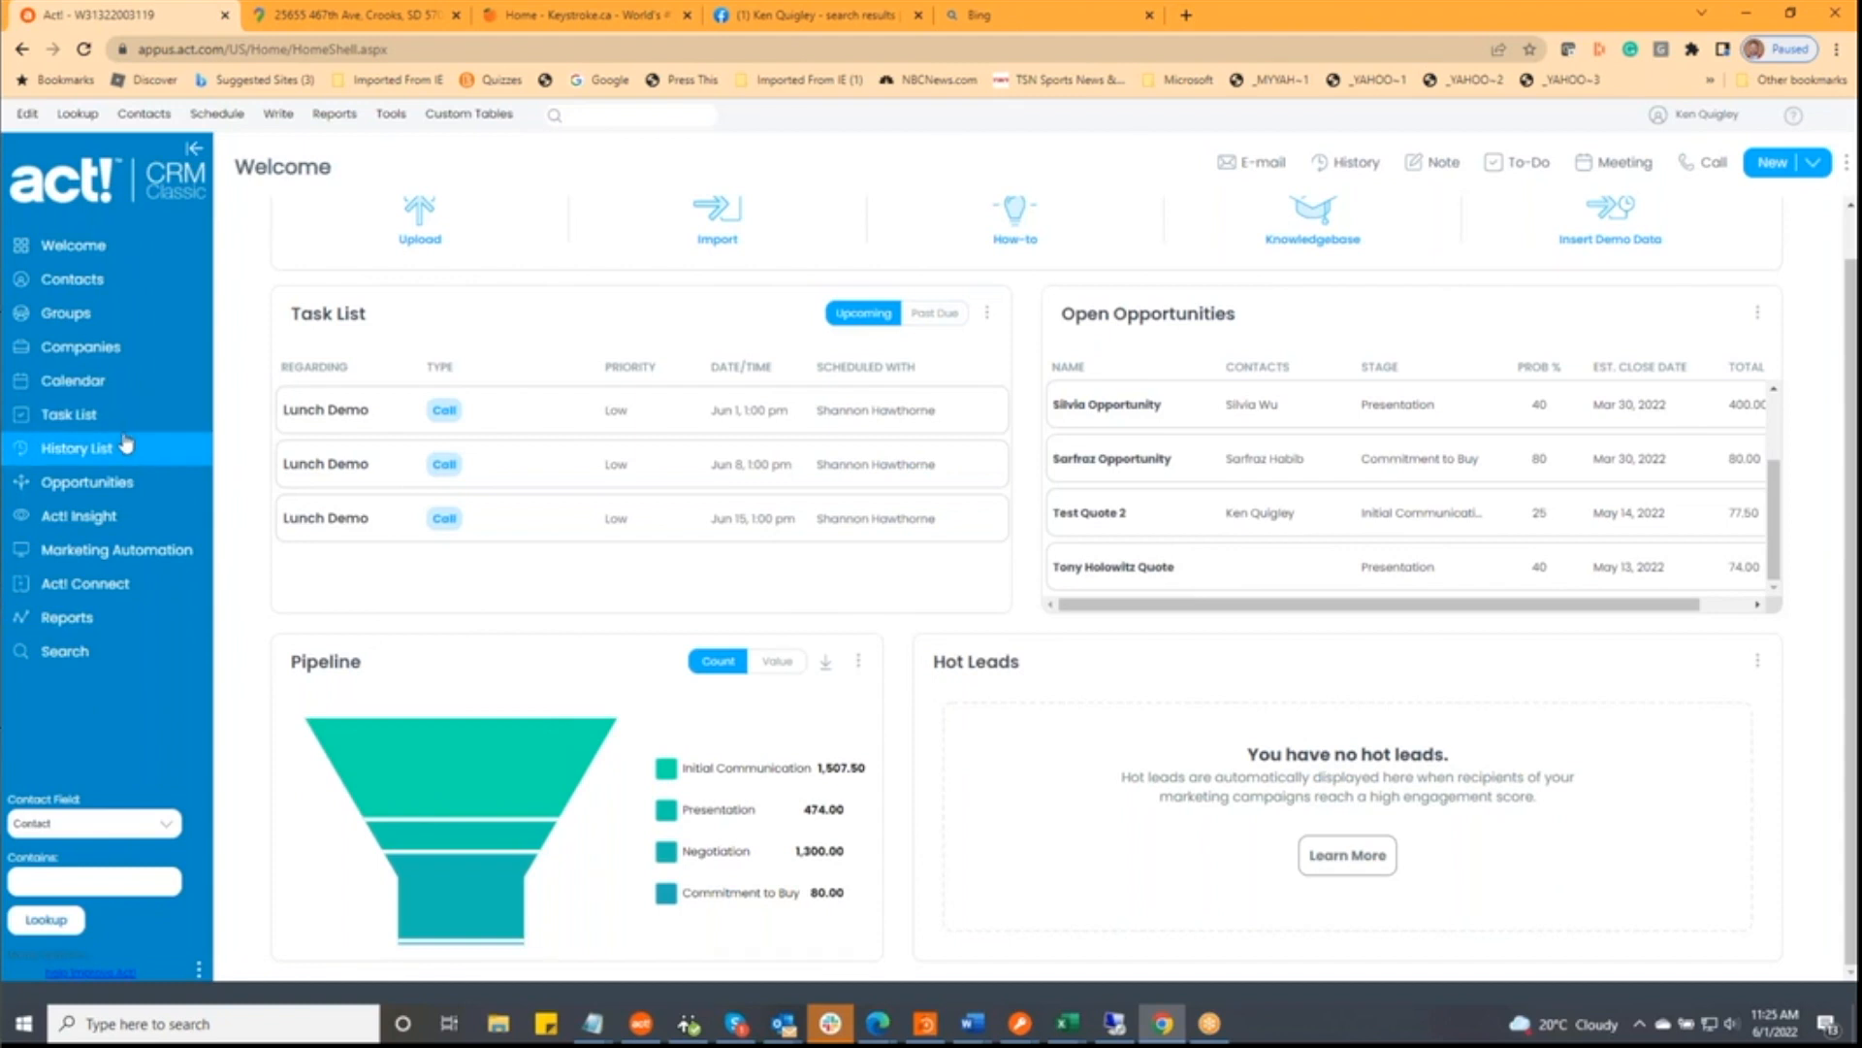
click(118, 520)
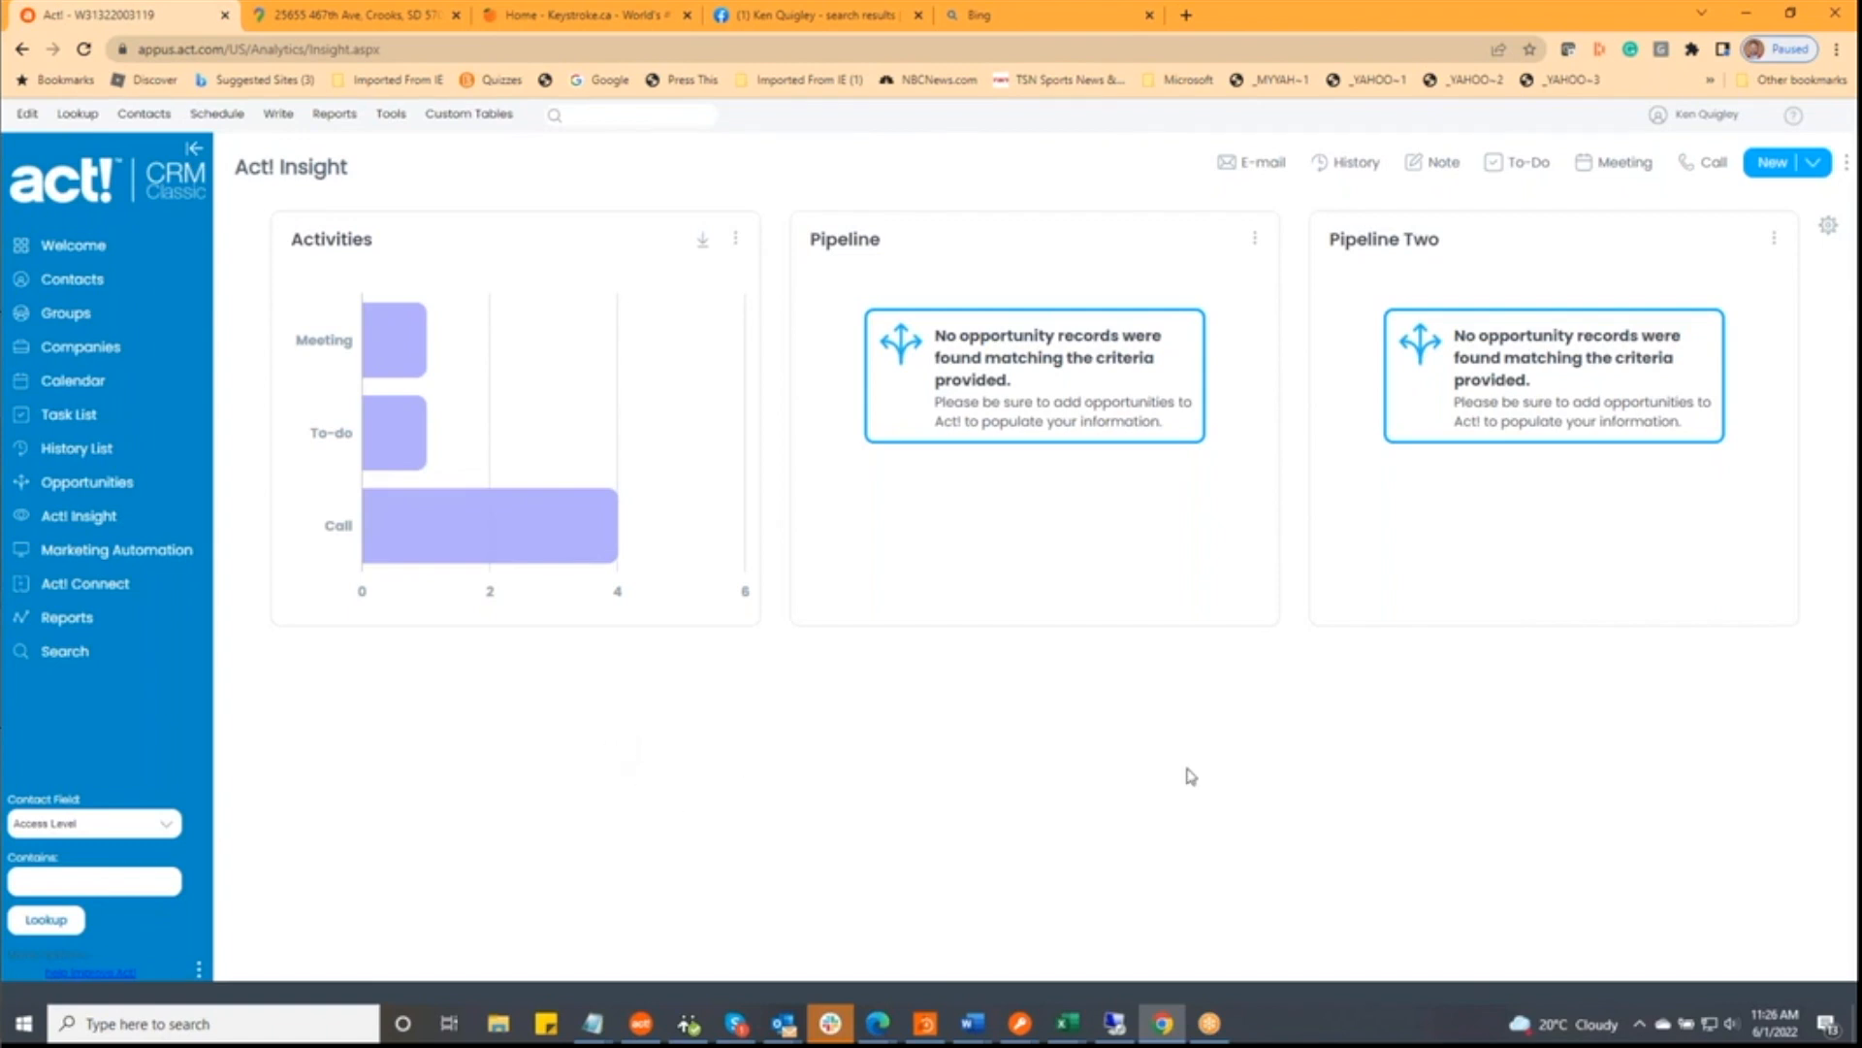
- Switch to Microsoft Edge and review the contact detail fields and questions of the Linktivity Welcome sign-up form
key(alt+Tab)
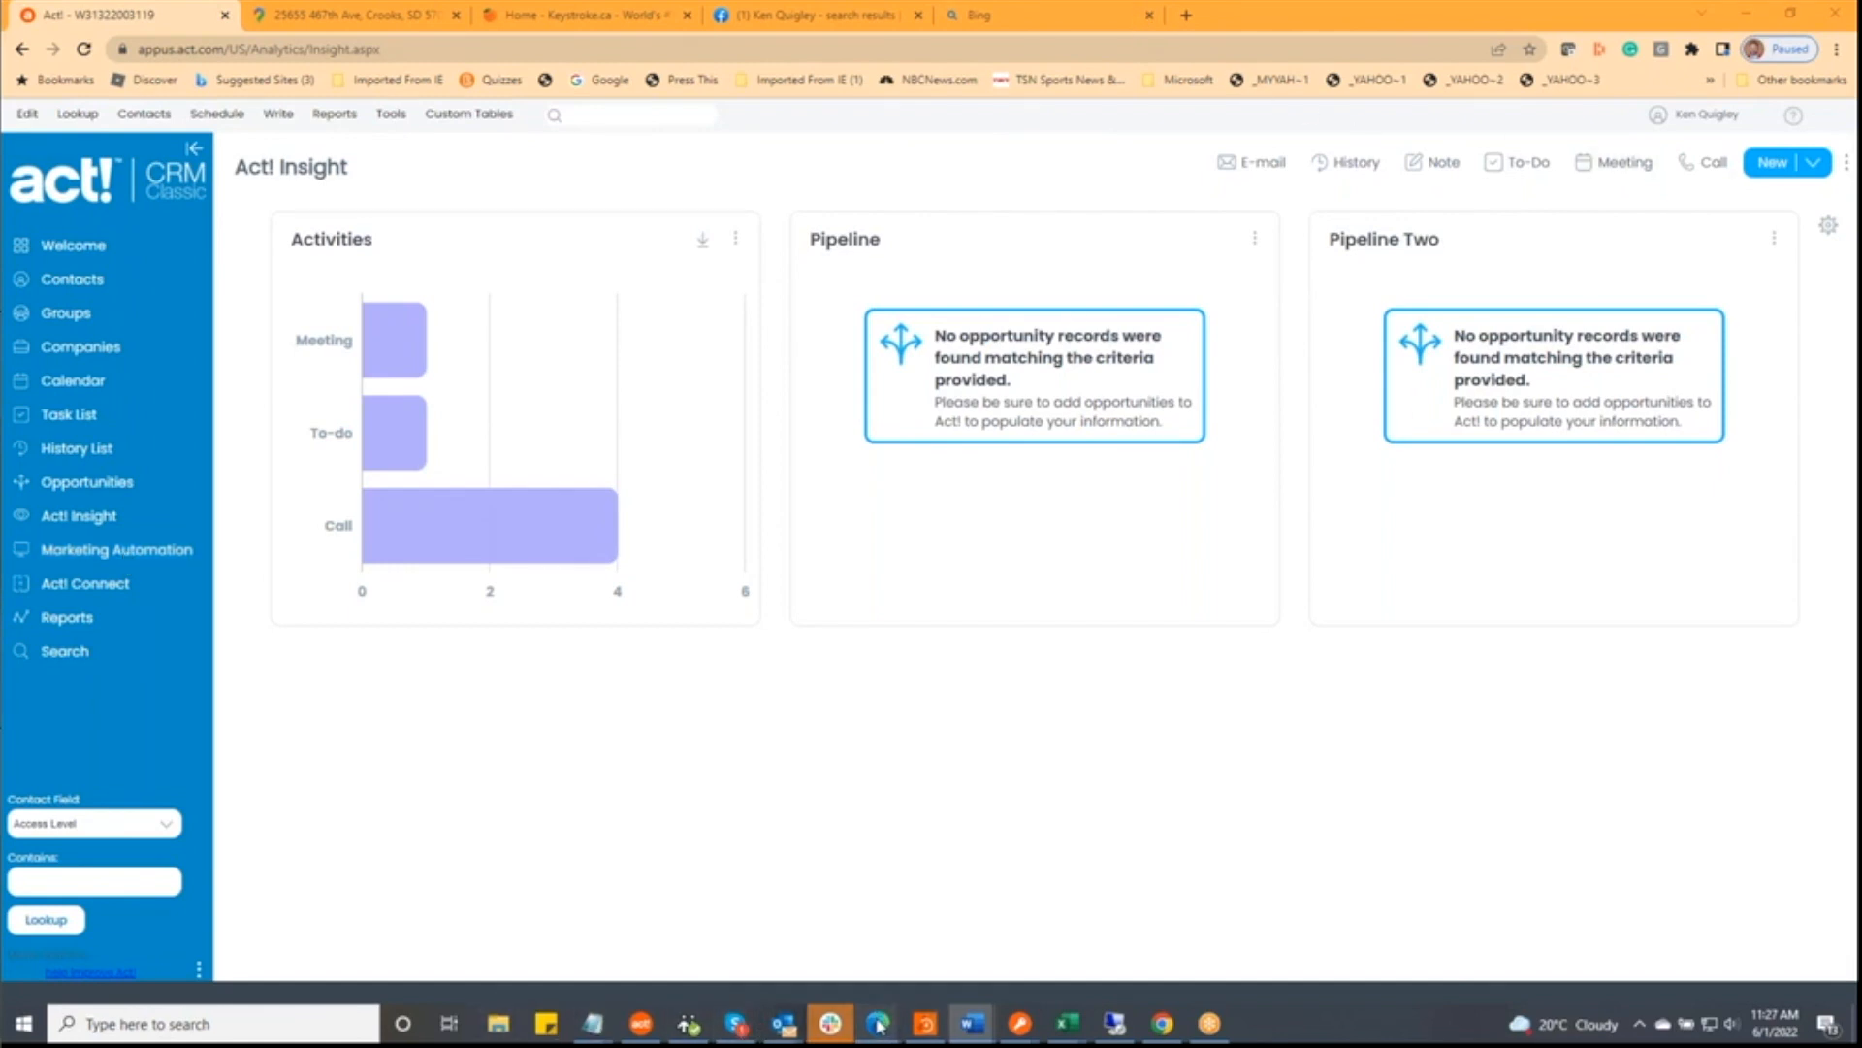
mouse_move(879, 1025)
click(782, 948)
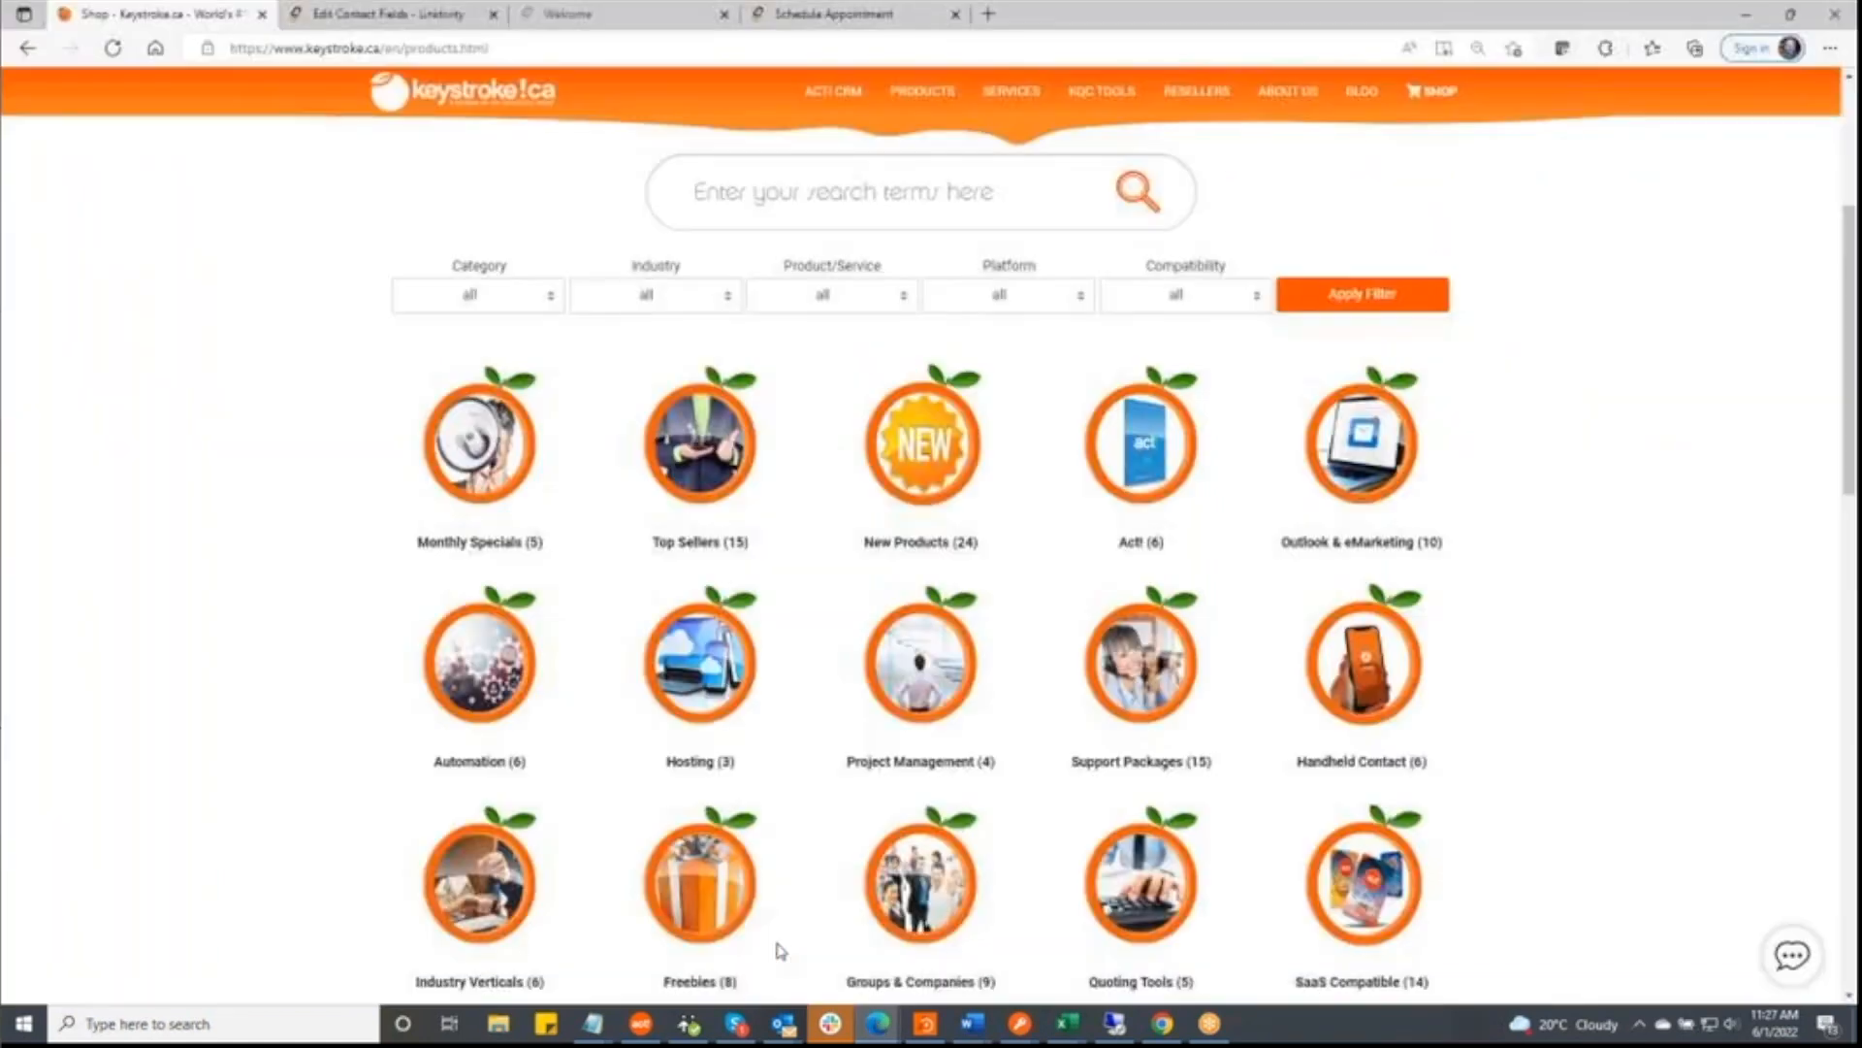
click(600, 17)
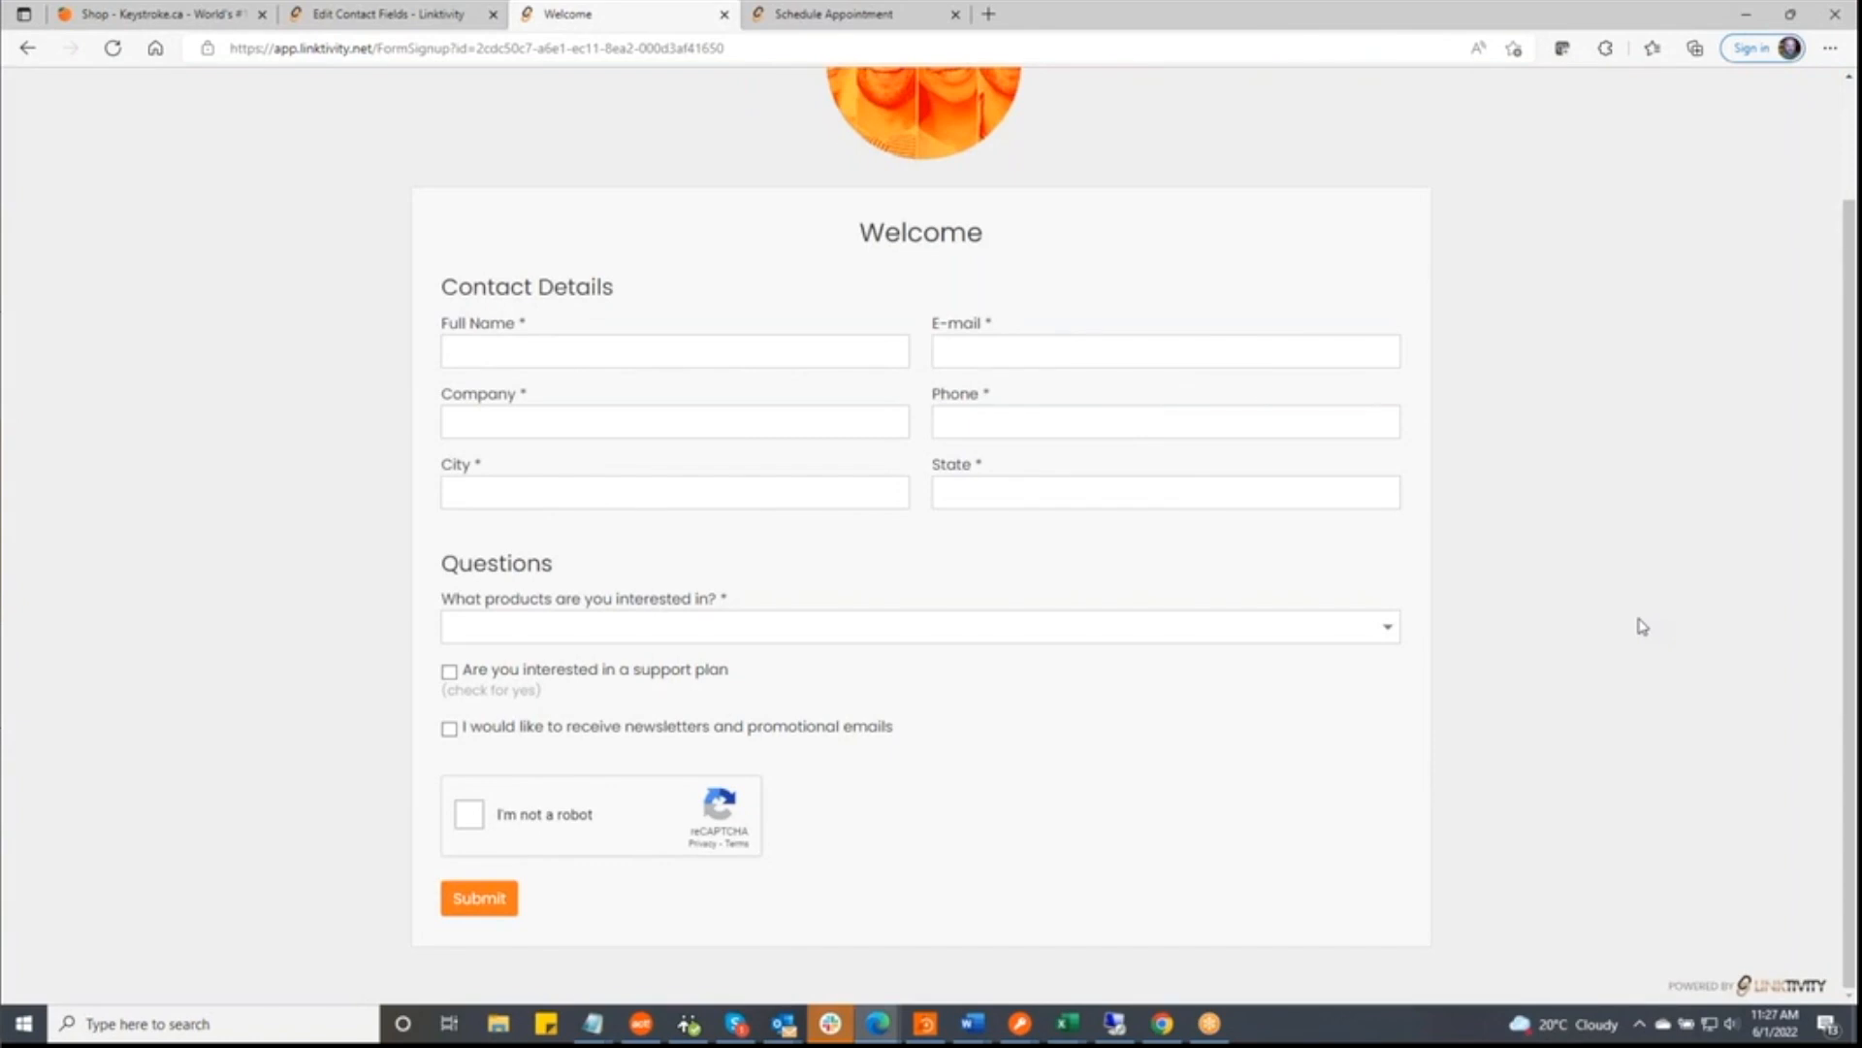
scroll(1641, 627, up, 2)
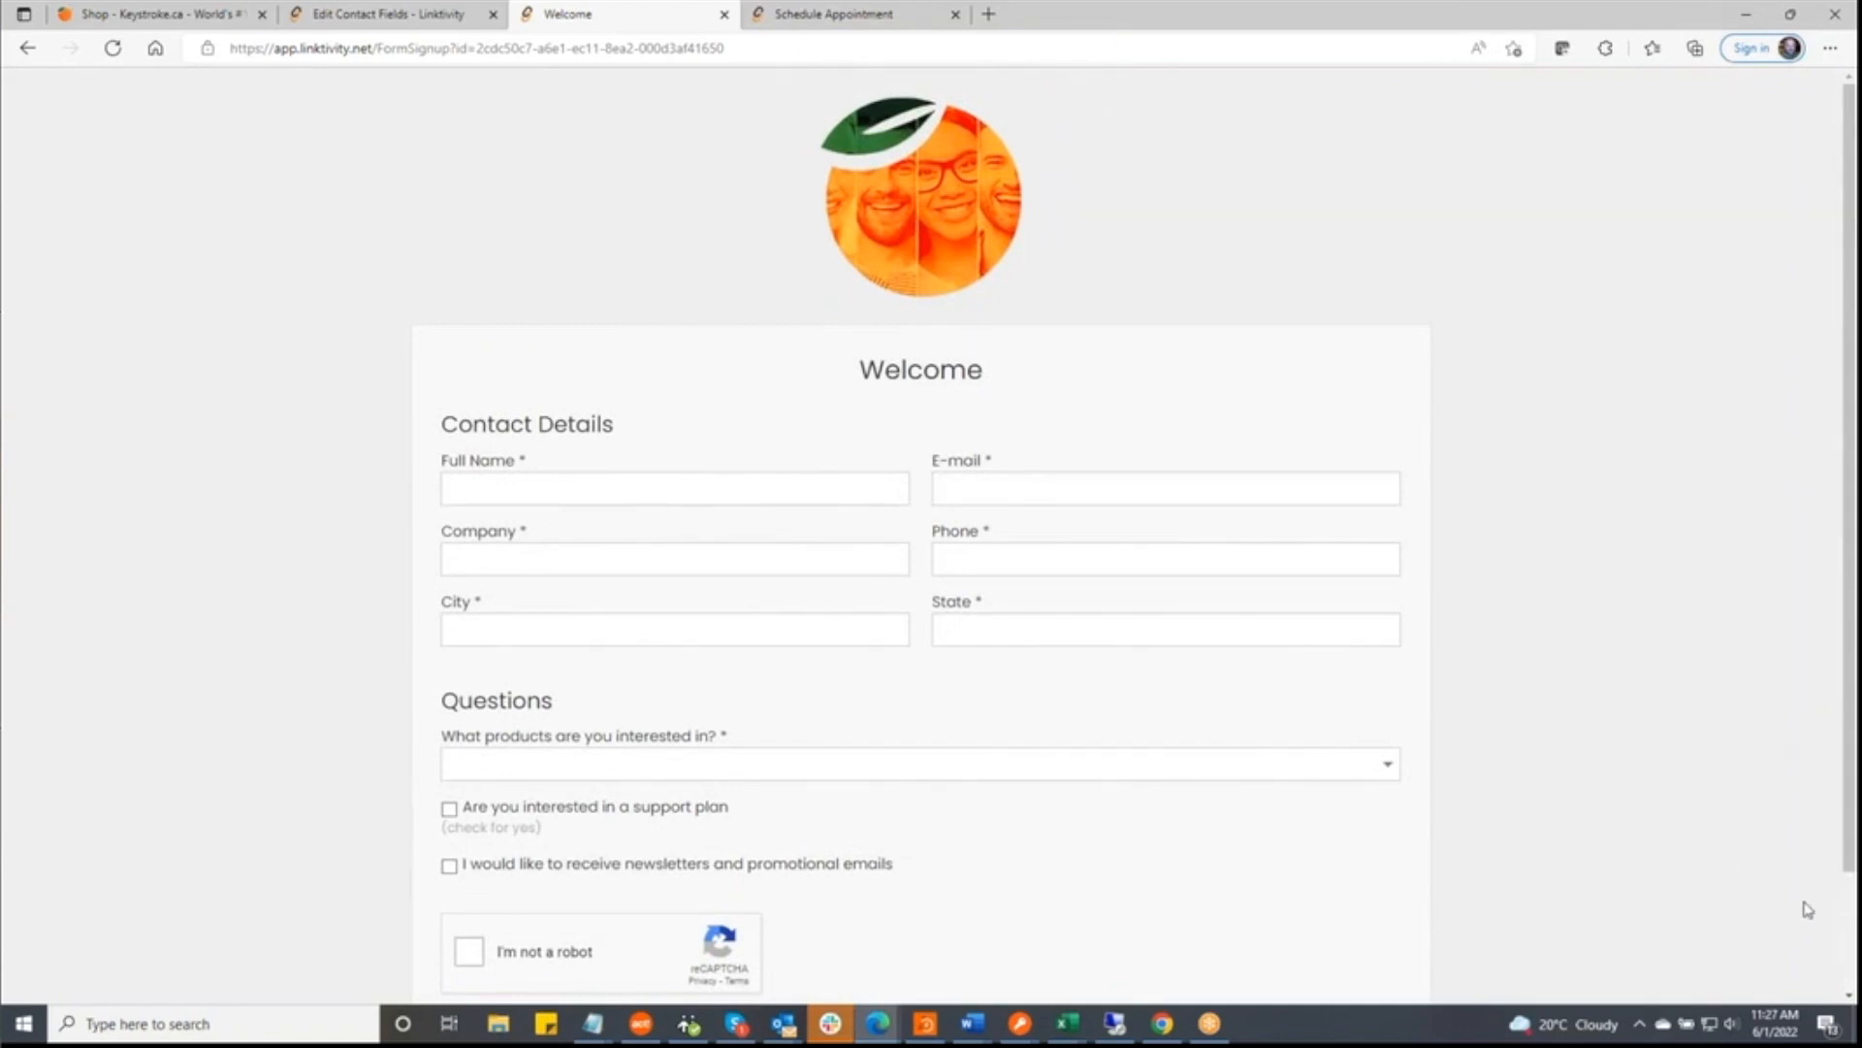
click(1824, 858)
scroll(681, 702, down, 1)
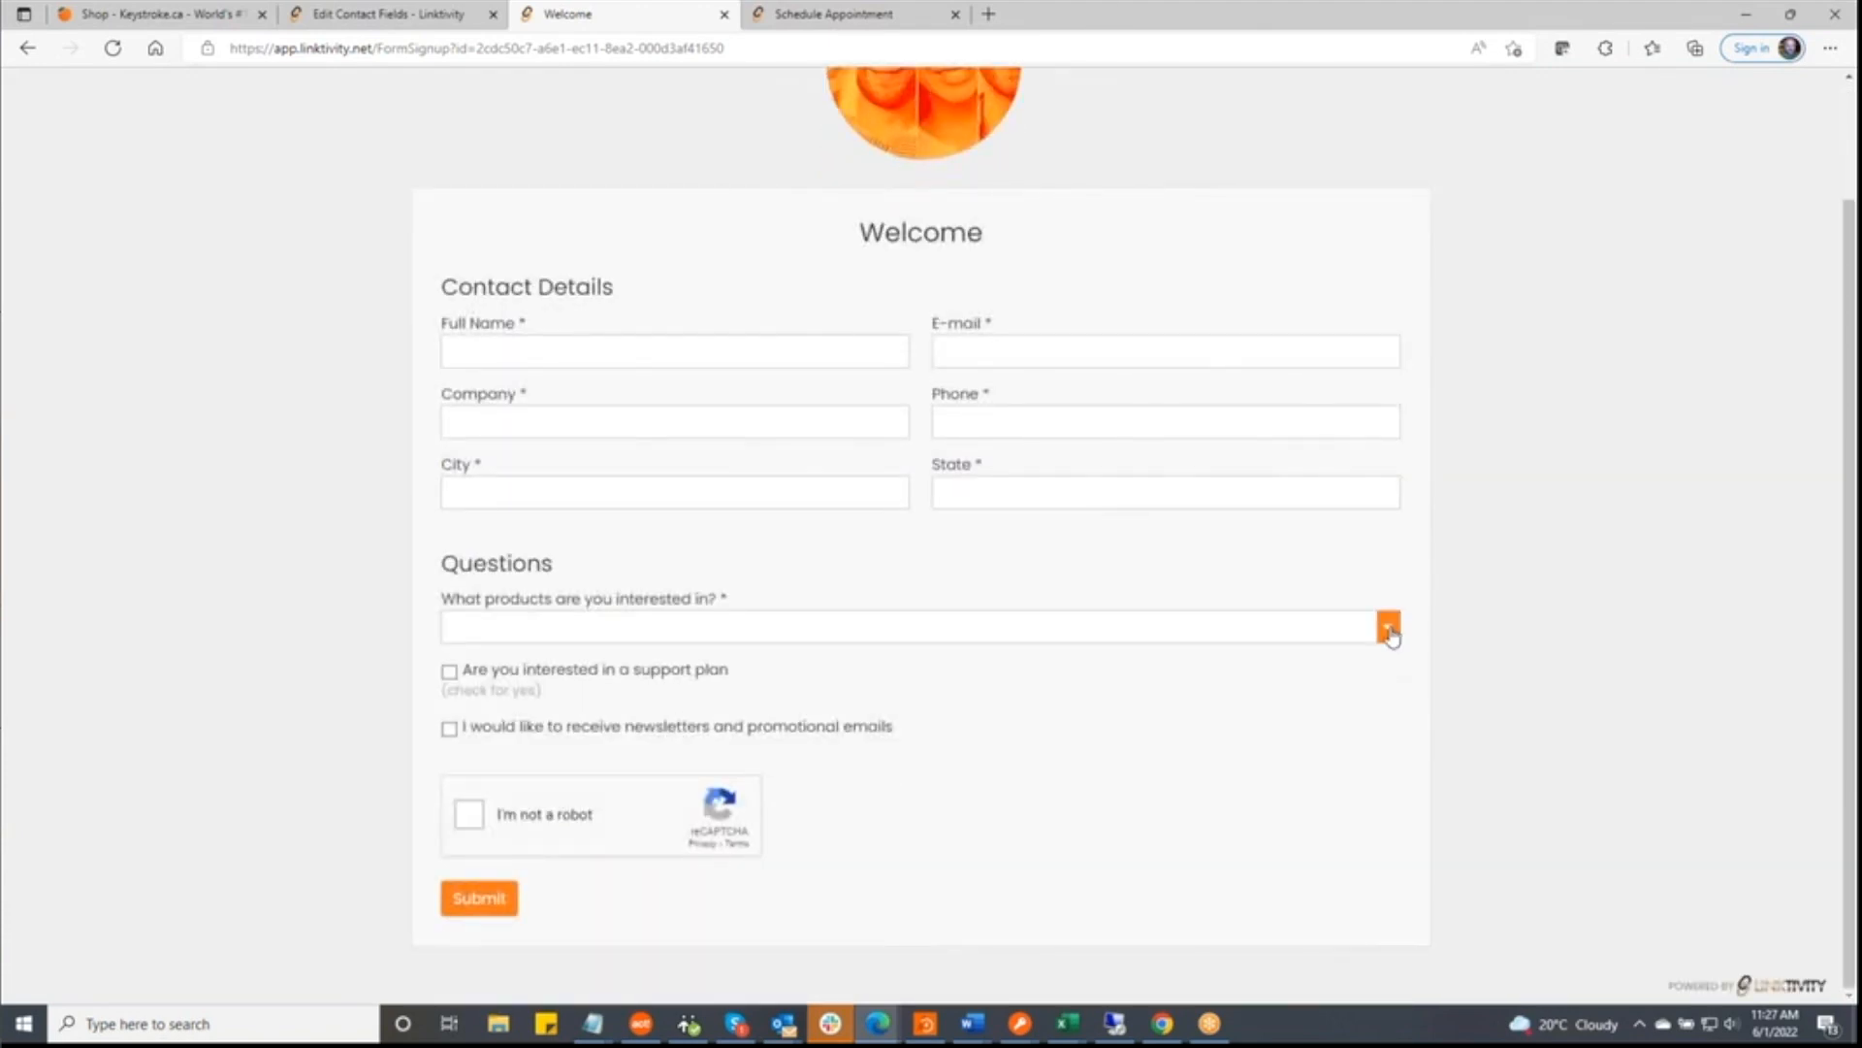
- Select Act!, Linktivity and Qsales as the products of interest in the Welcome form
click(1388, 626)
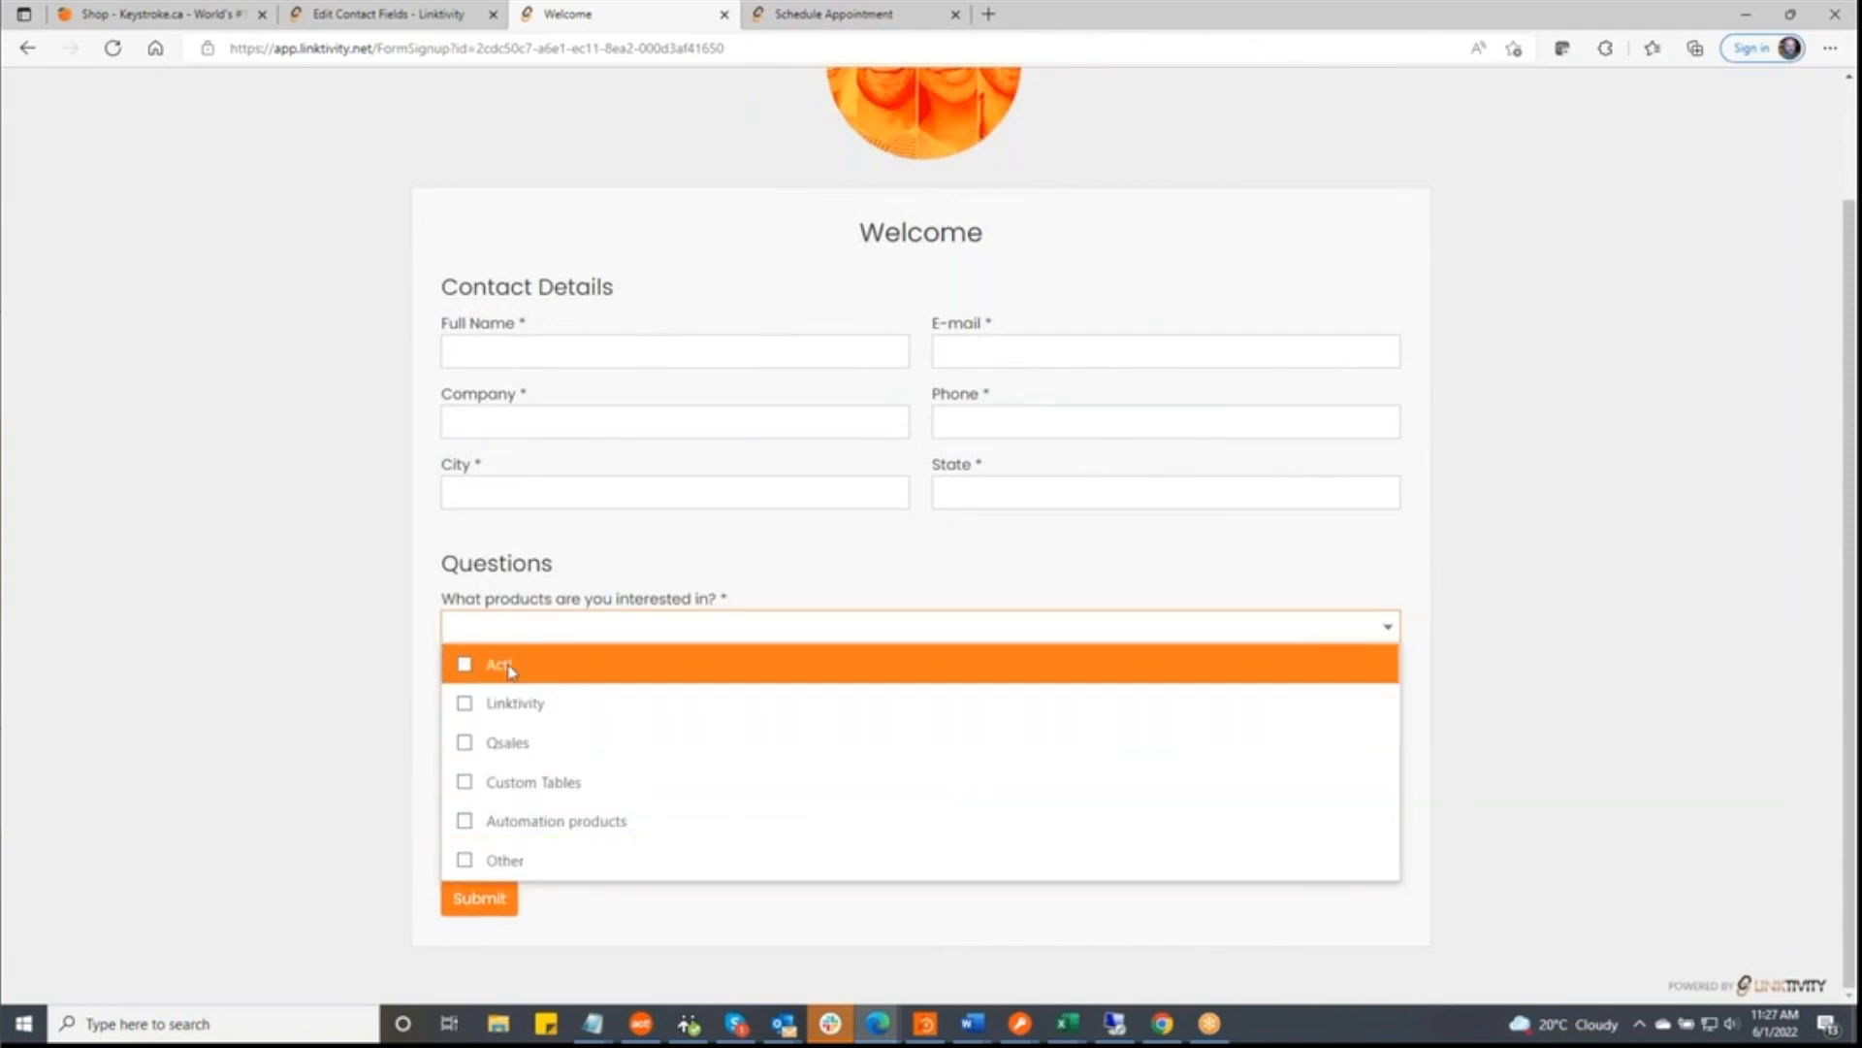
click(465, 663)
click(464, 702)
click(465, 742)
click(1389, 570)
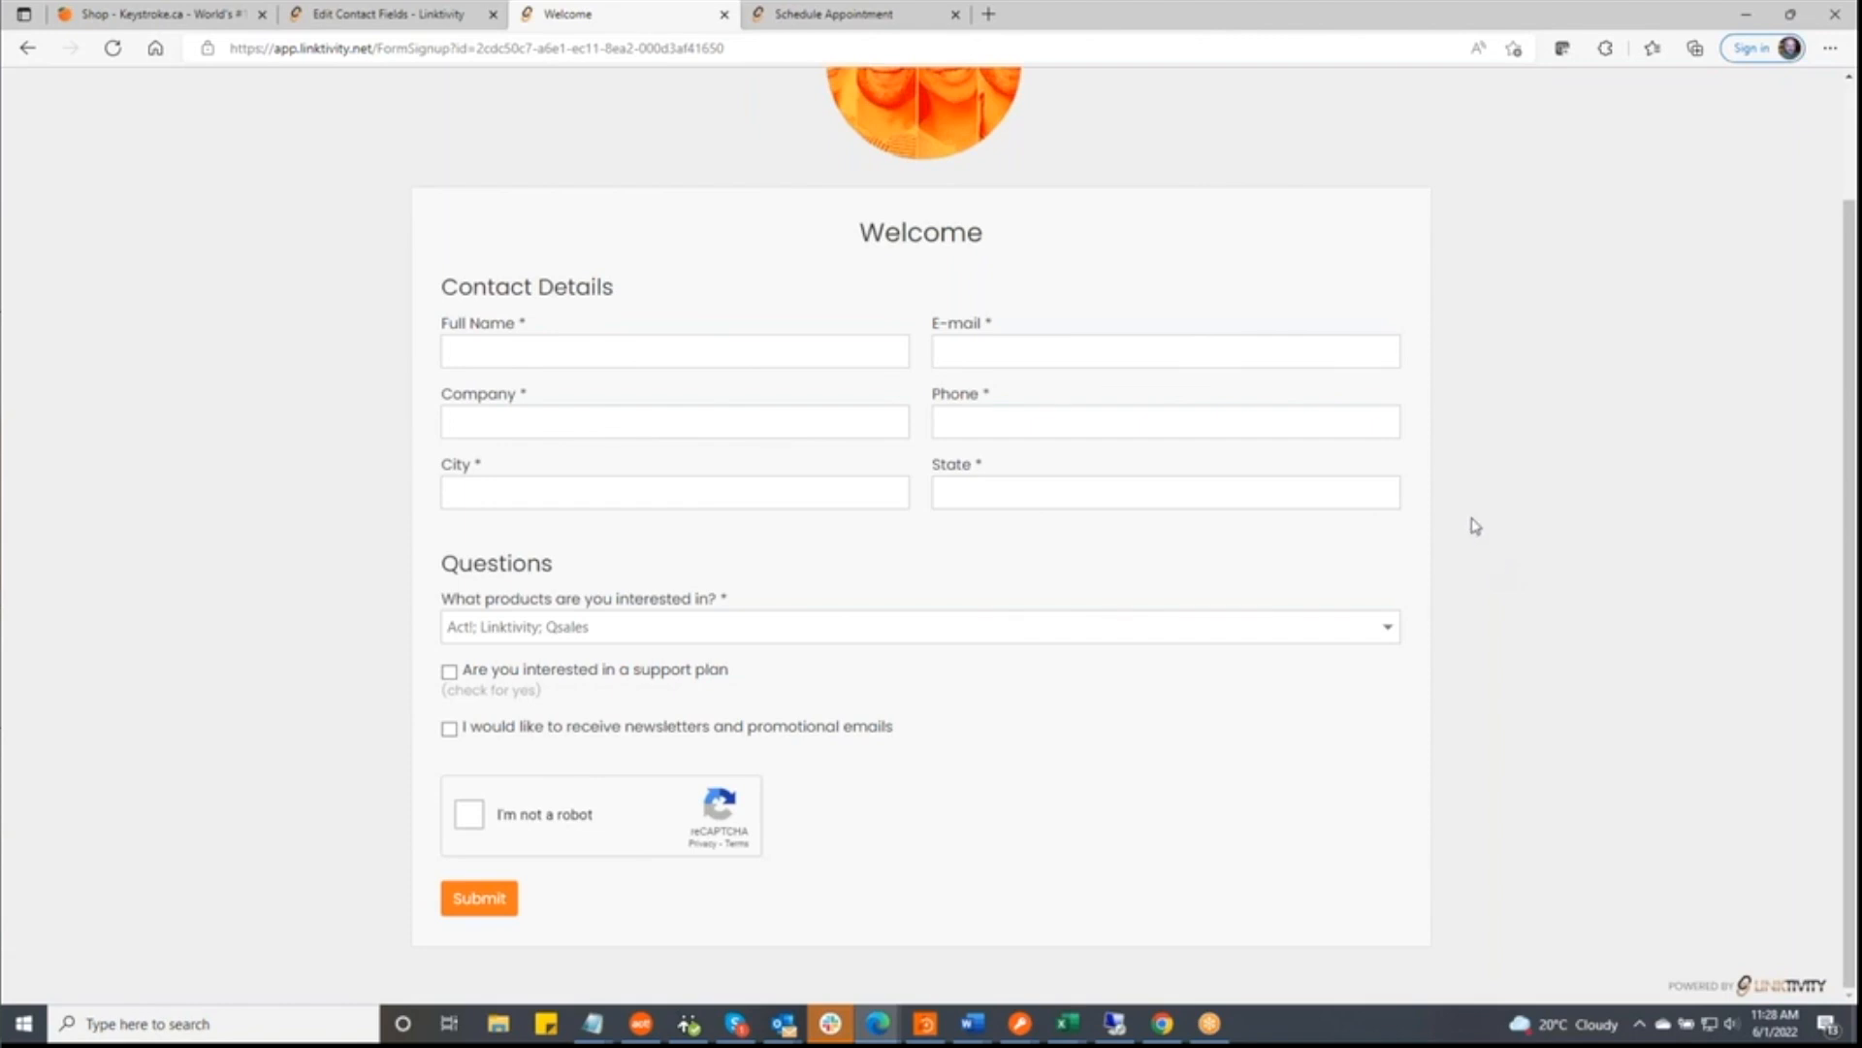
- Open the Linktivity Schedule Appointment page and look through the time slots for June 1, 2022
click(807, 18)
scroll(1693, 623, down, 2)
scroll(1693, 623, up, 2)
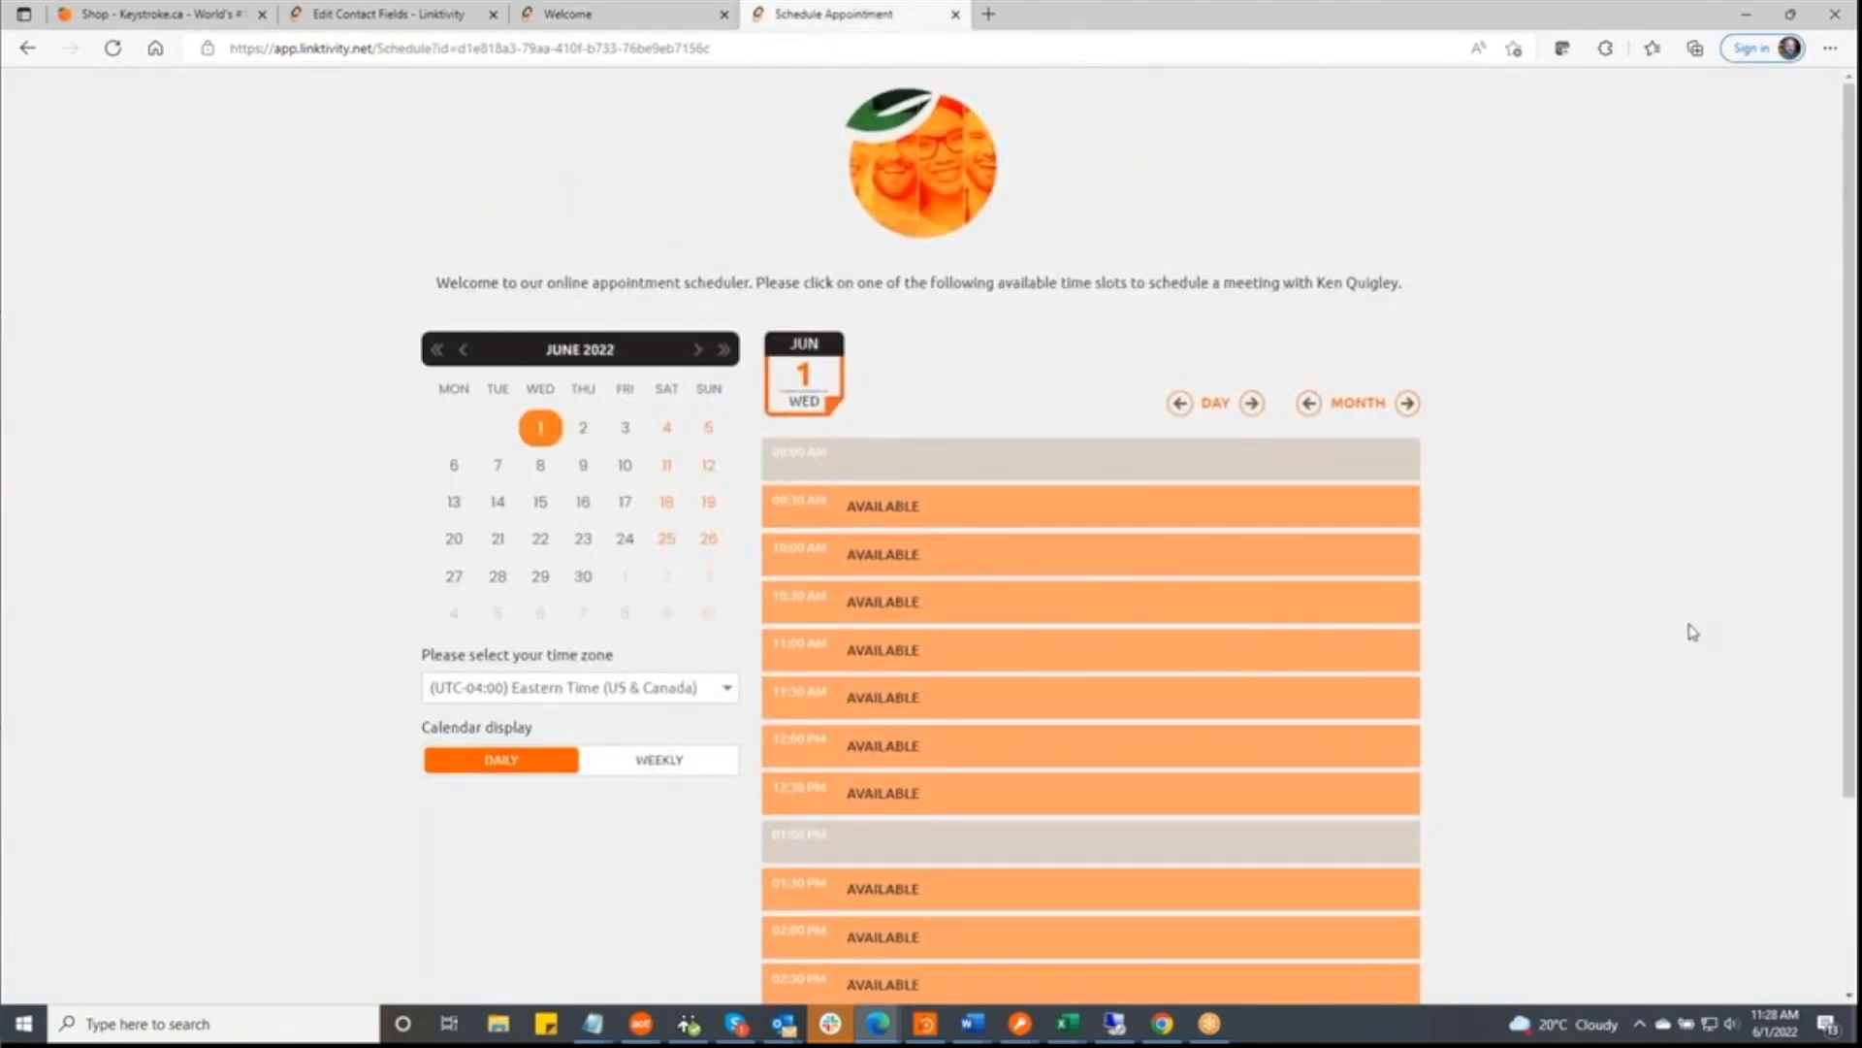
scroll(1694, 633, down, 2)
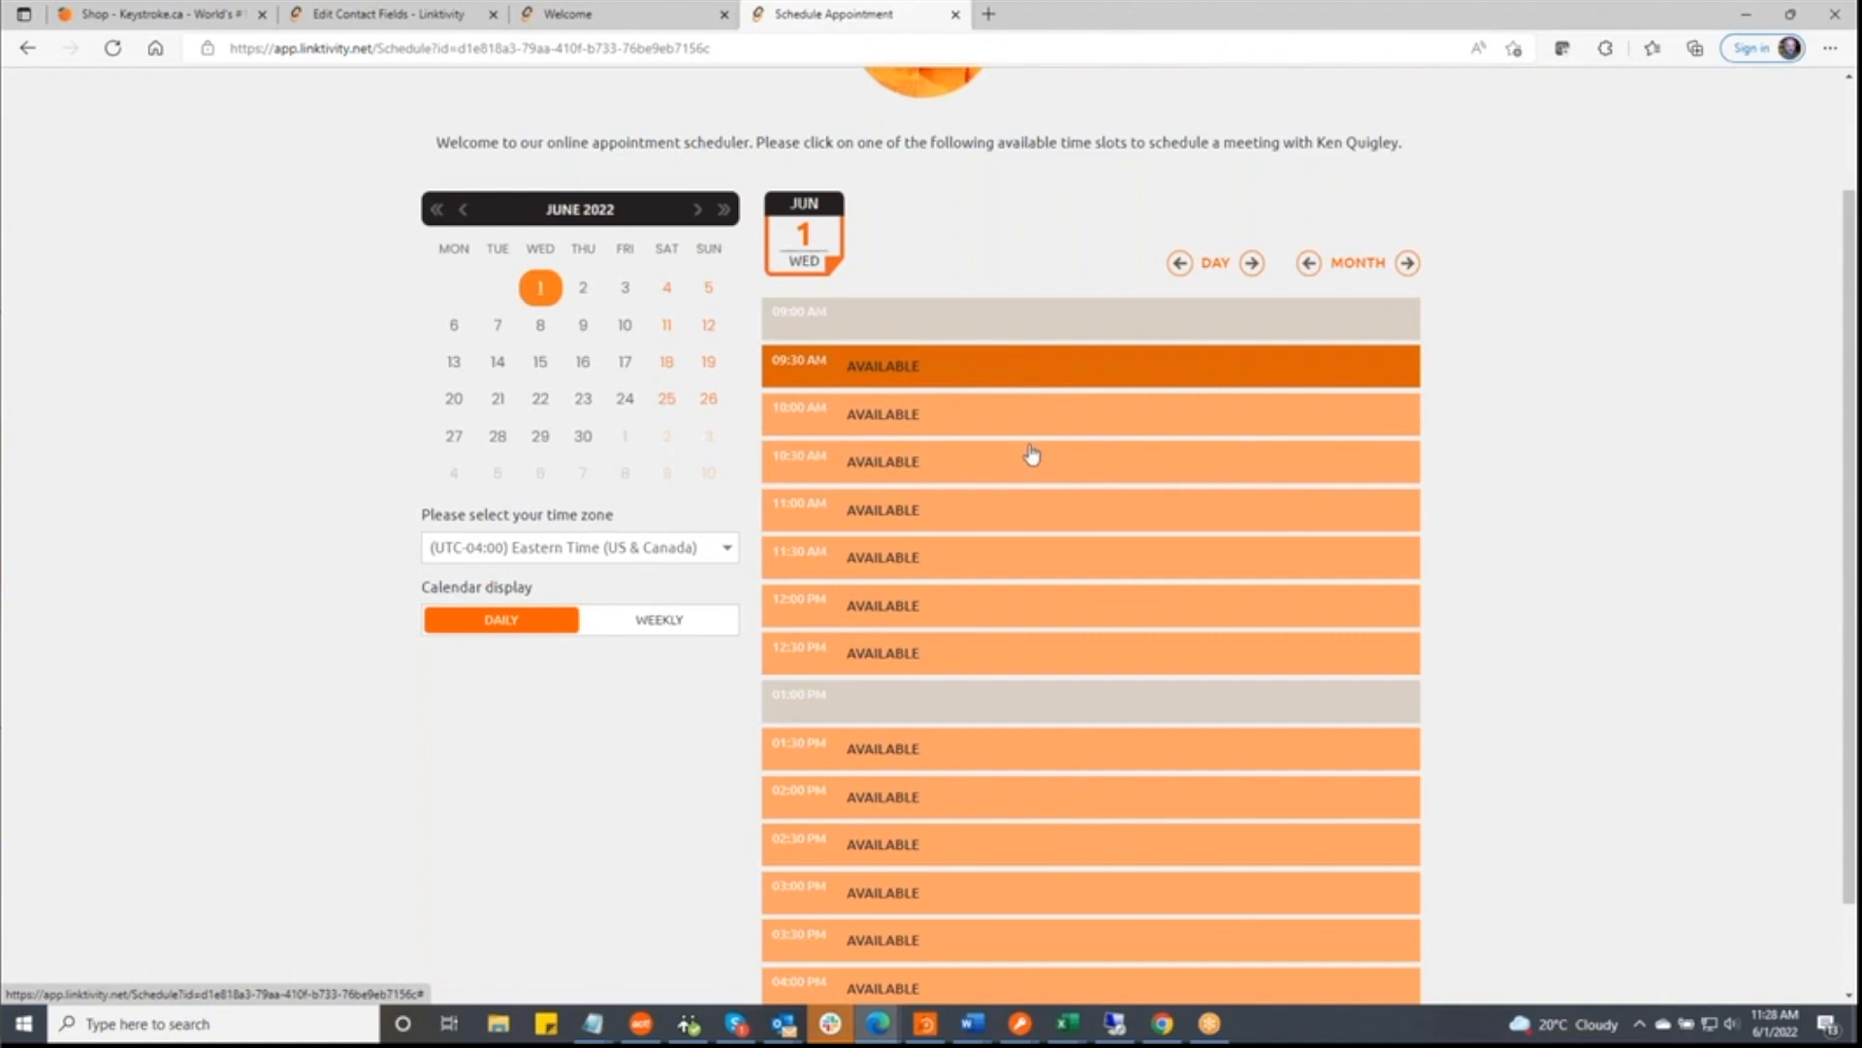
scroll(1577, 697, down, 1)
scroll(1576, 696, up, 3)
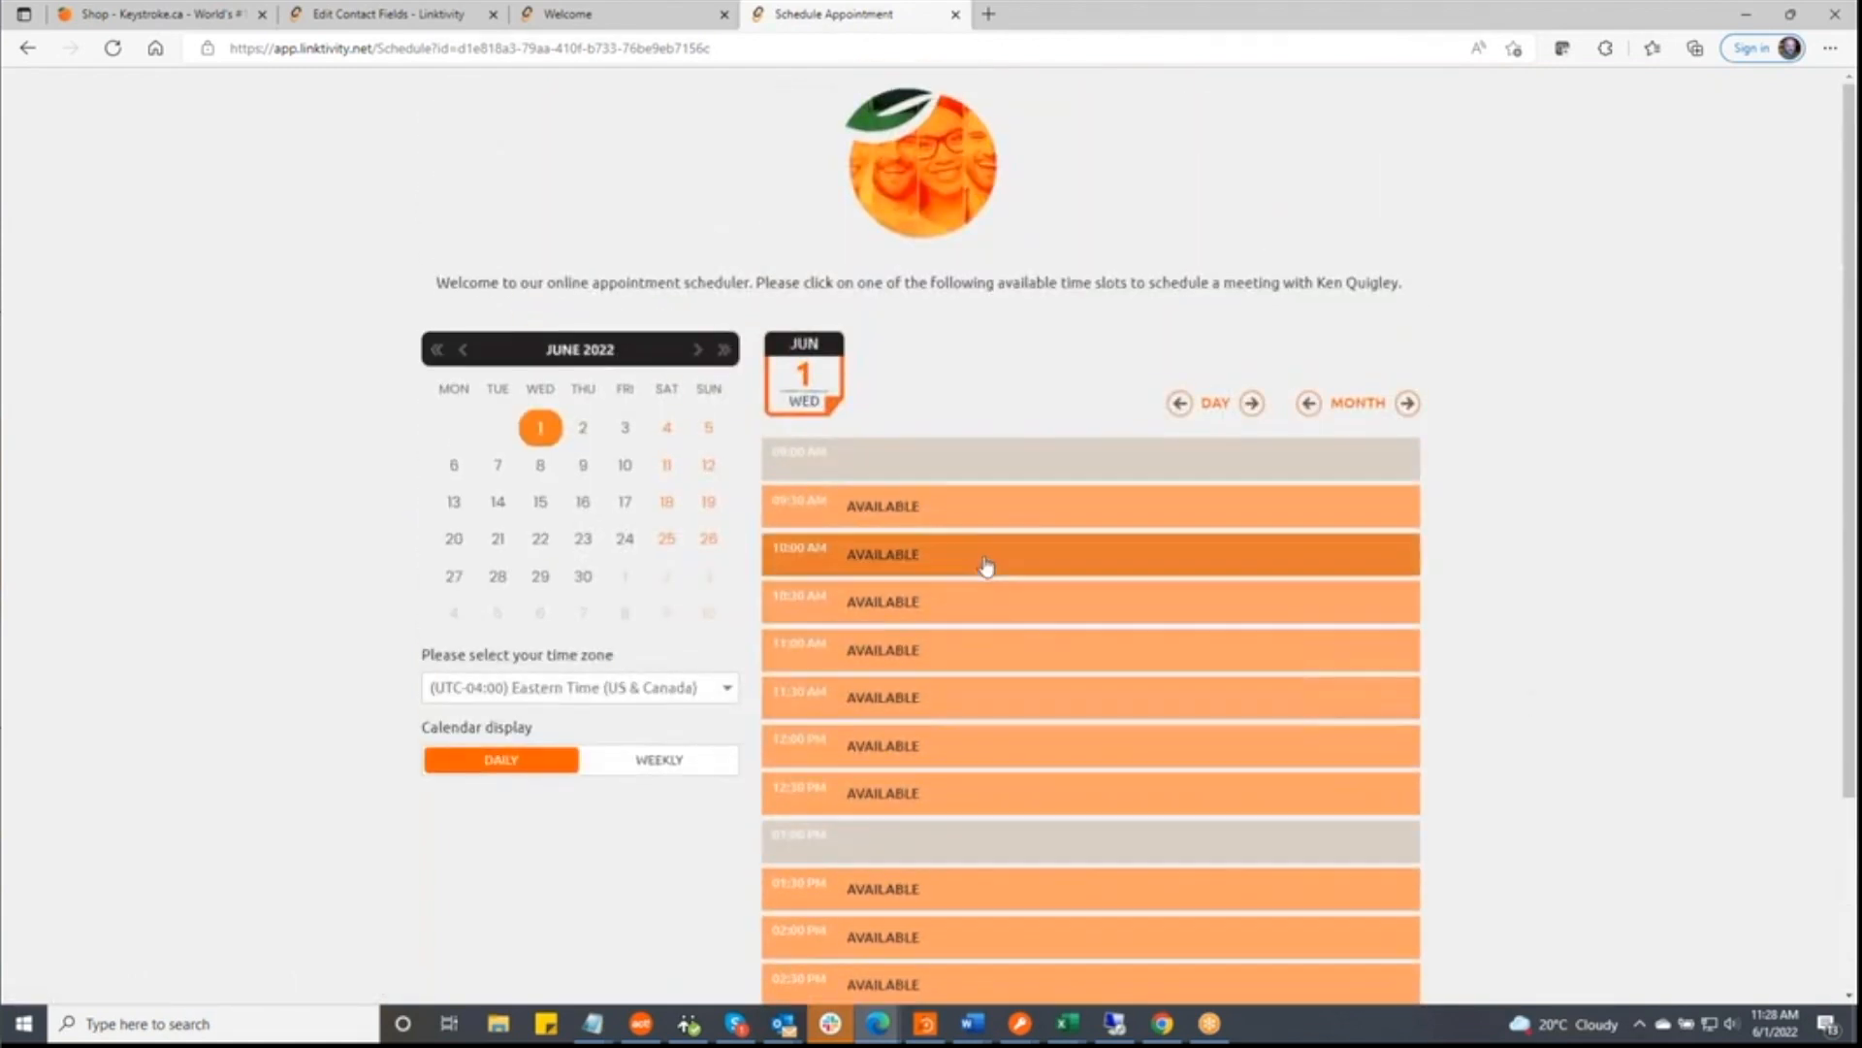
- Try to book a morning slot and the 02:00 PM slot on June 1, returning to the appointment scheduler after each attempt
click(965, 530)
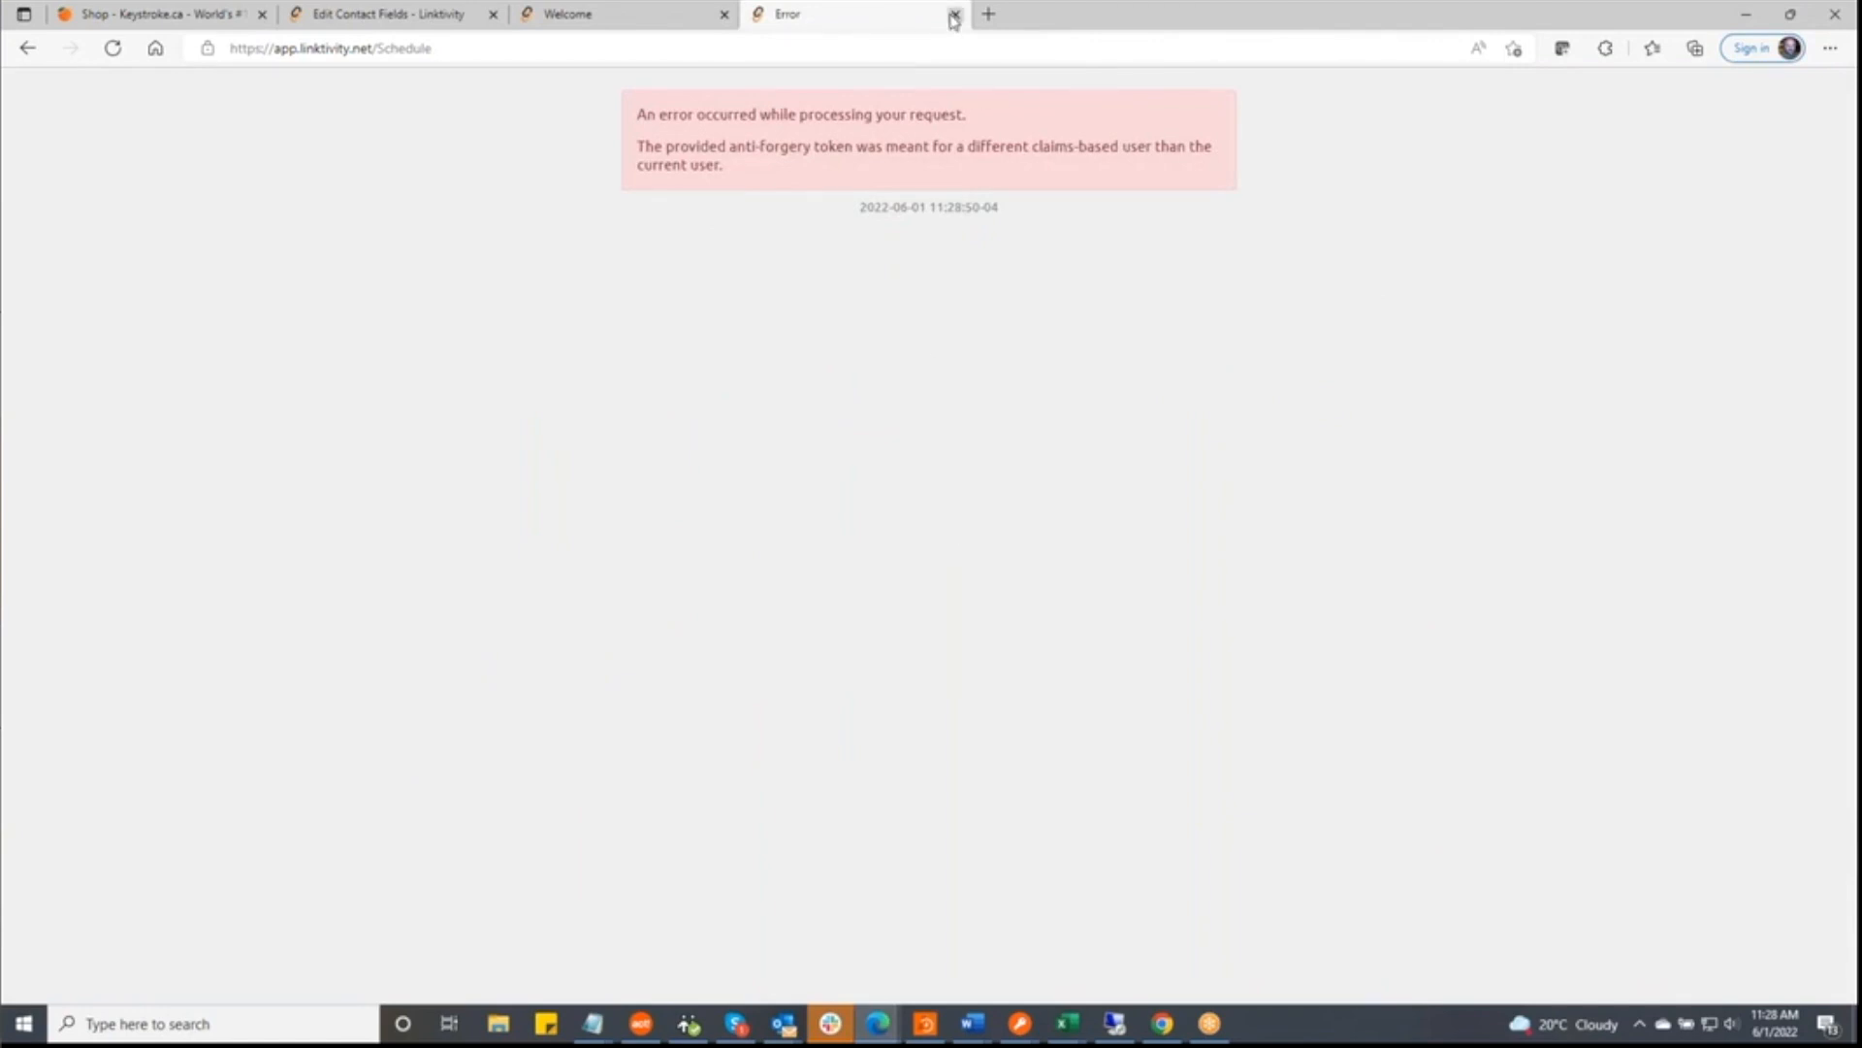
click(26, 51)
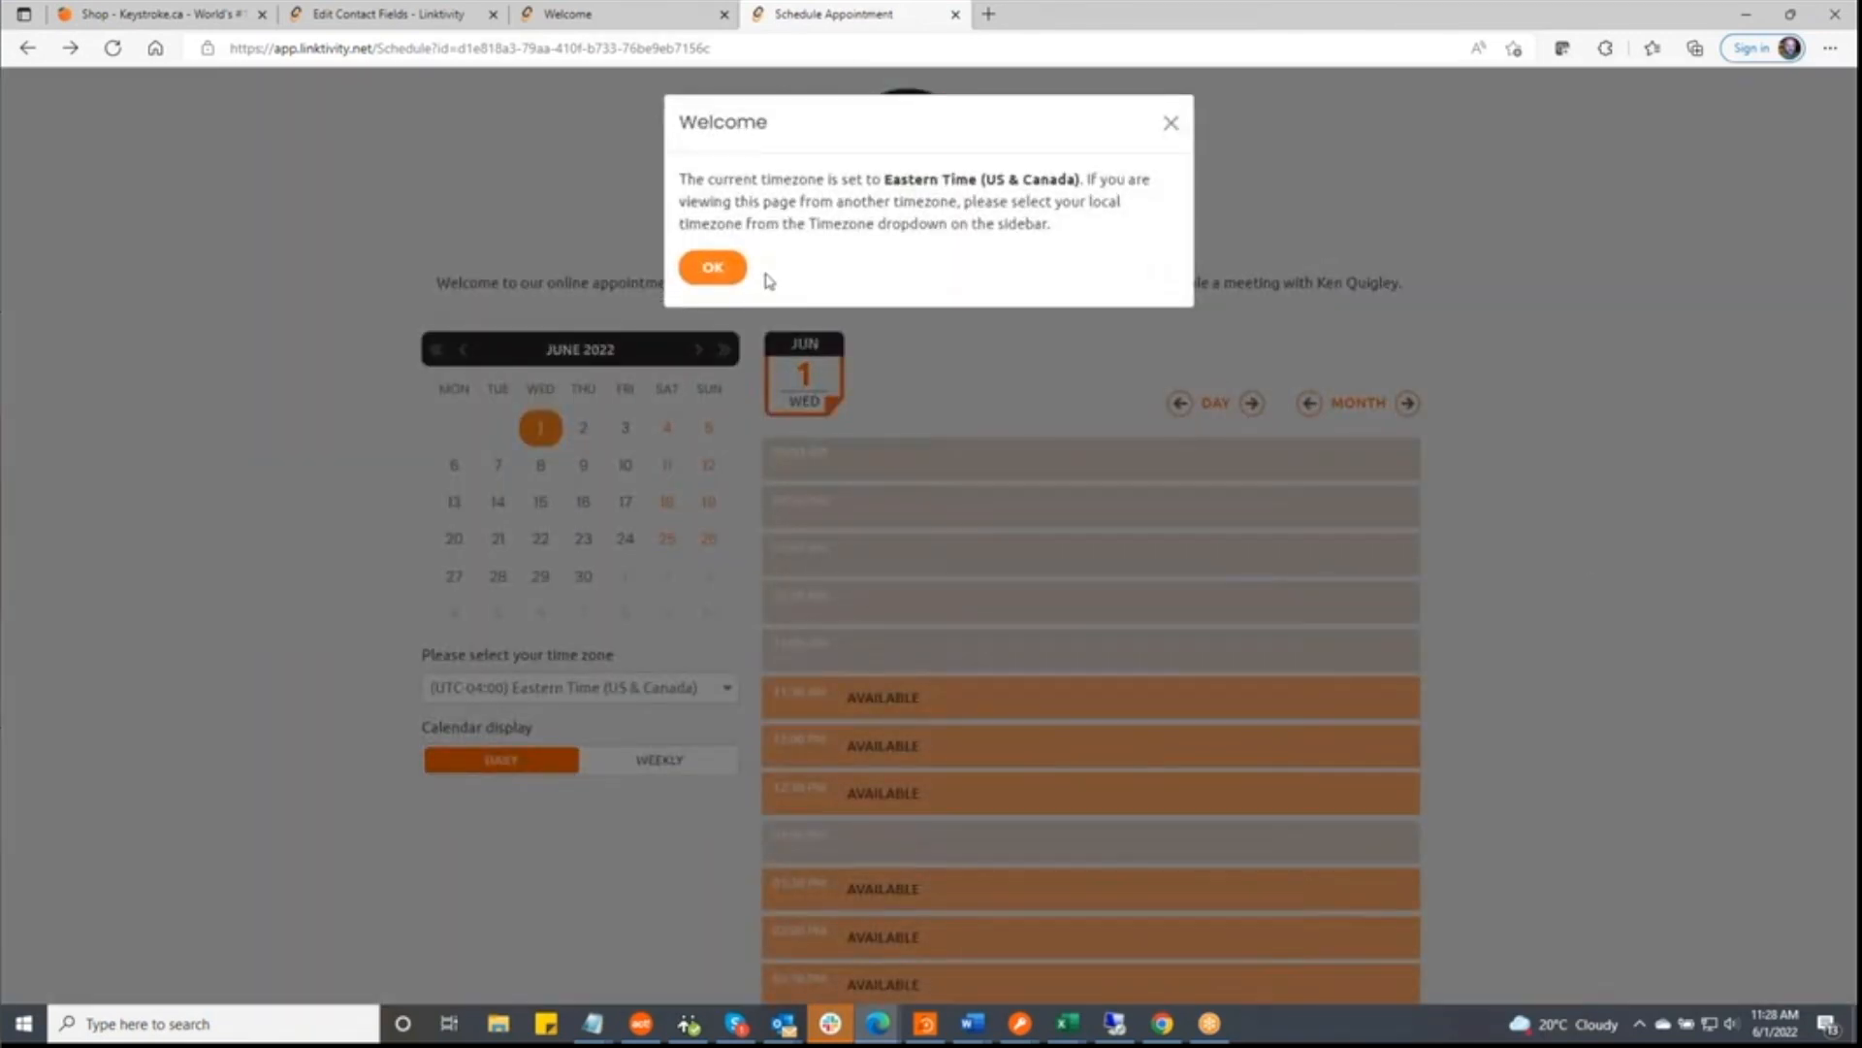
click(715, 268)
scroll(1538, 707, down, 3)
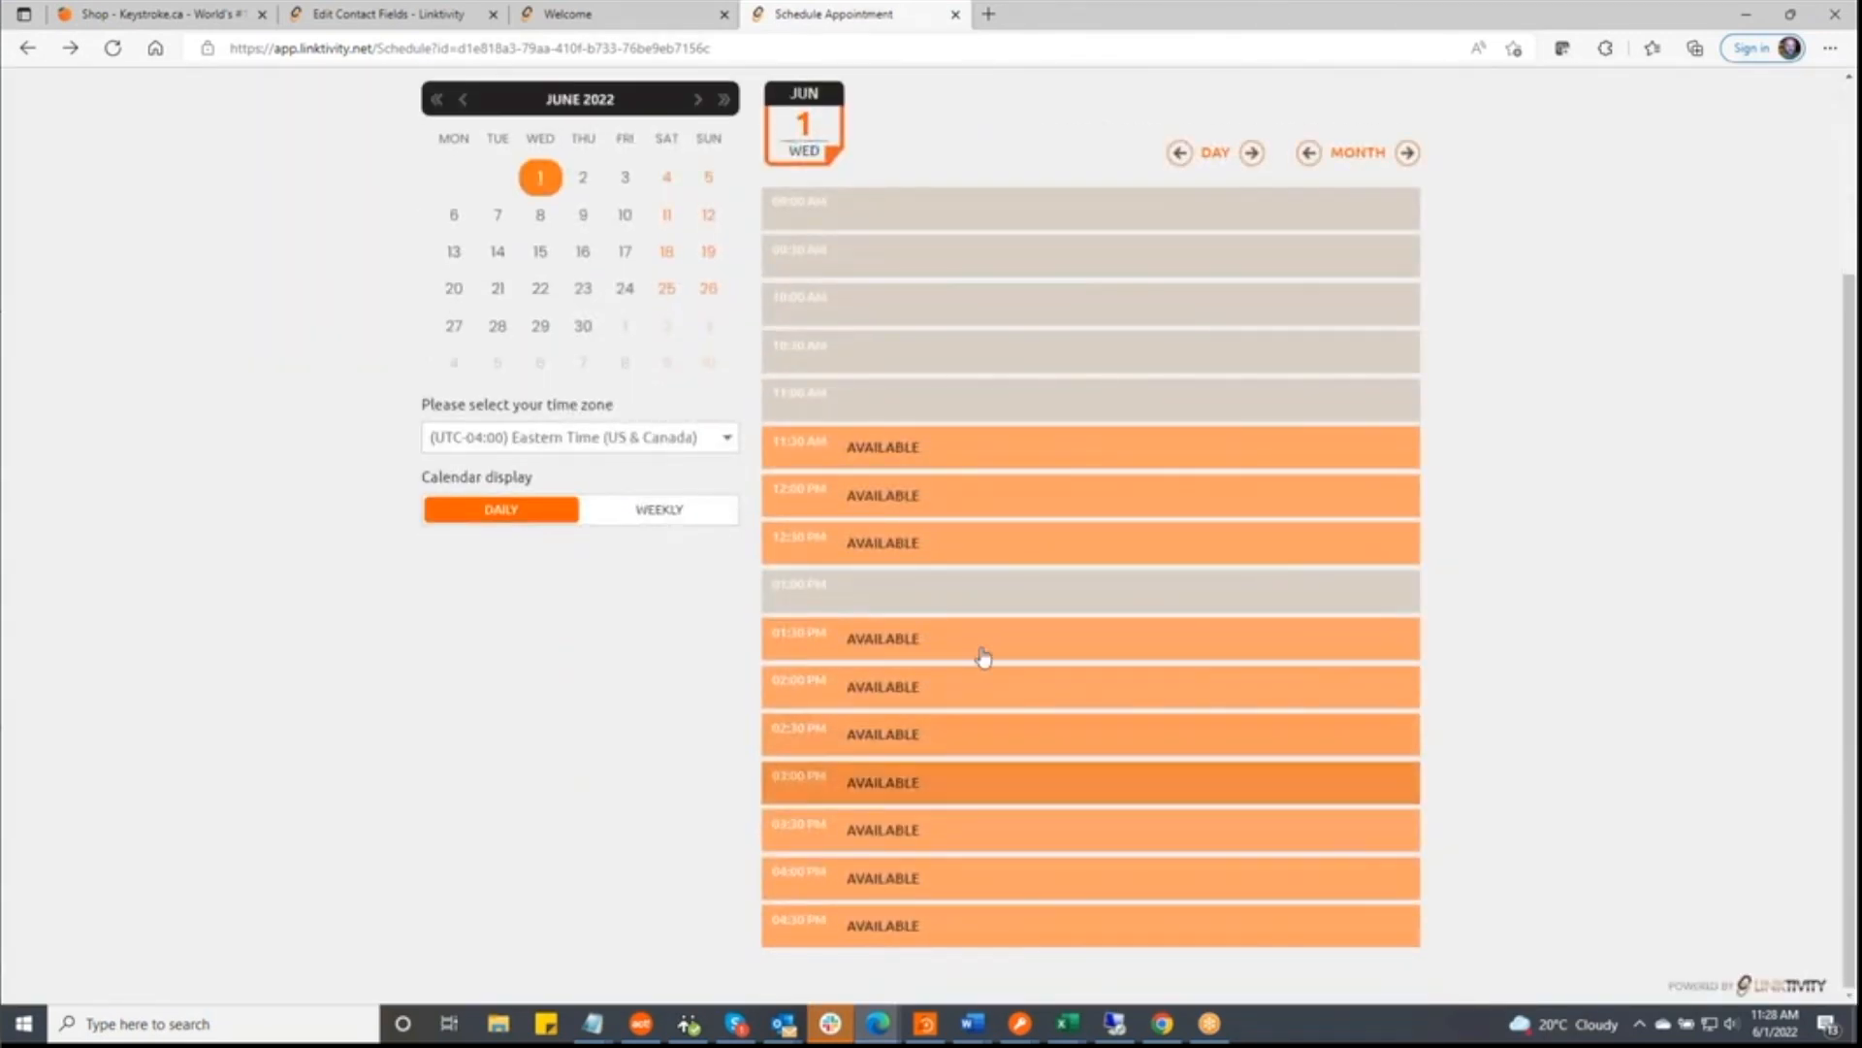
click(943, 693)
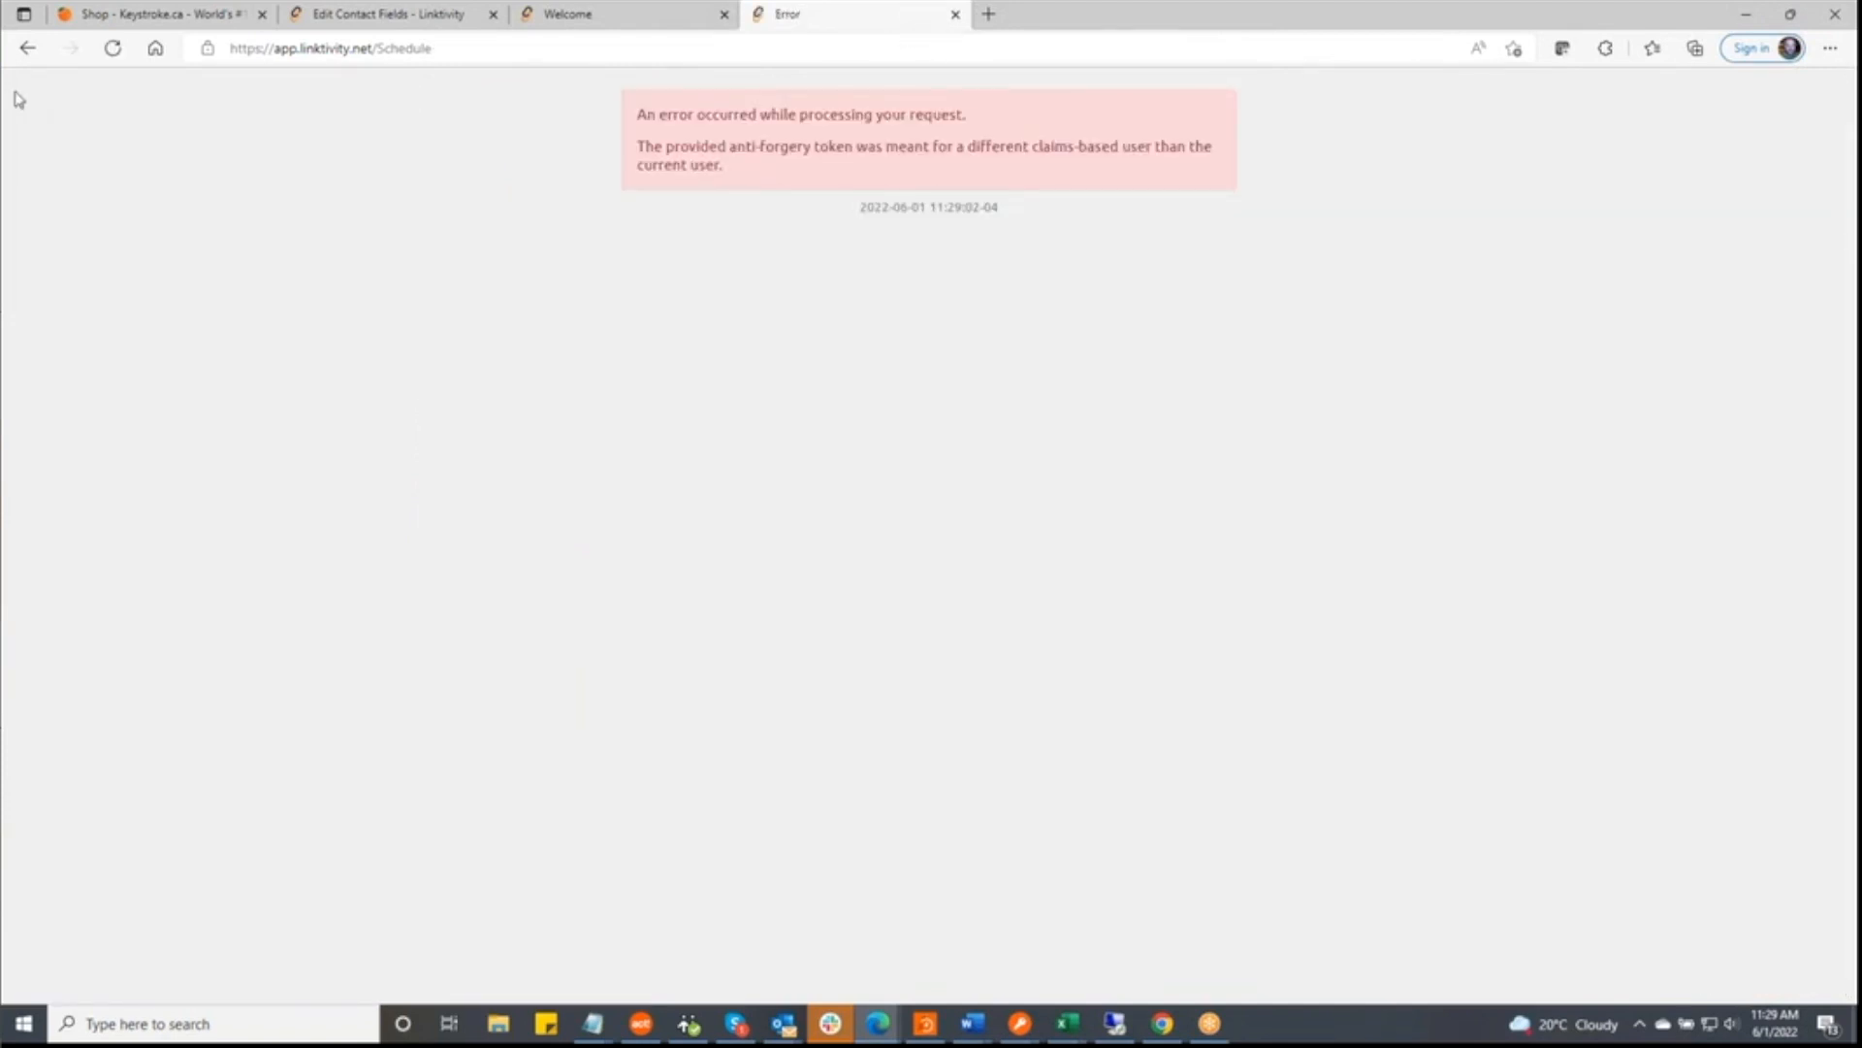
click(29, 50)
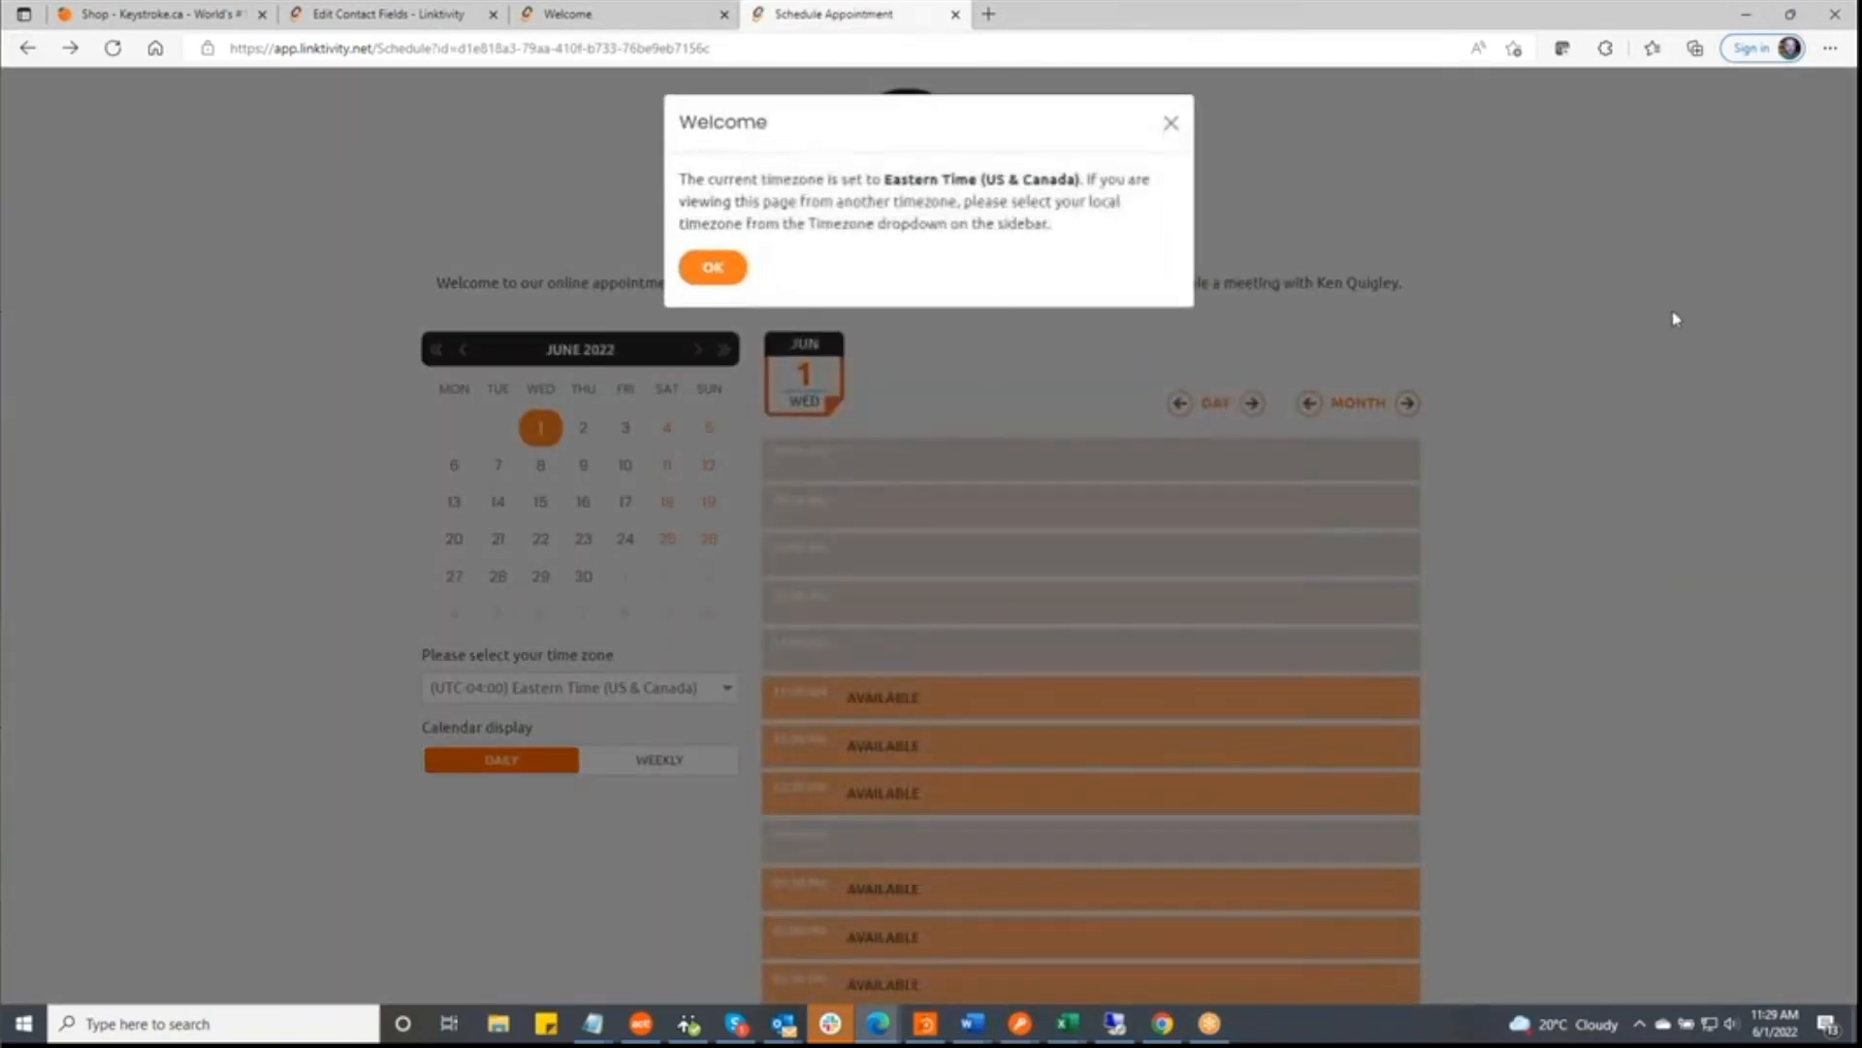
click(713, 268)
scroll(1571, 694, down, 3)
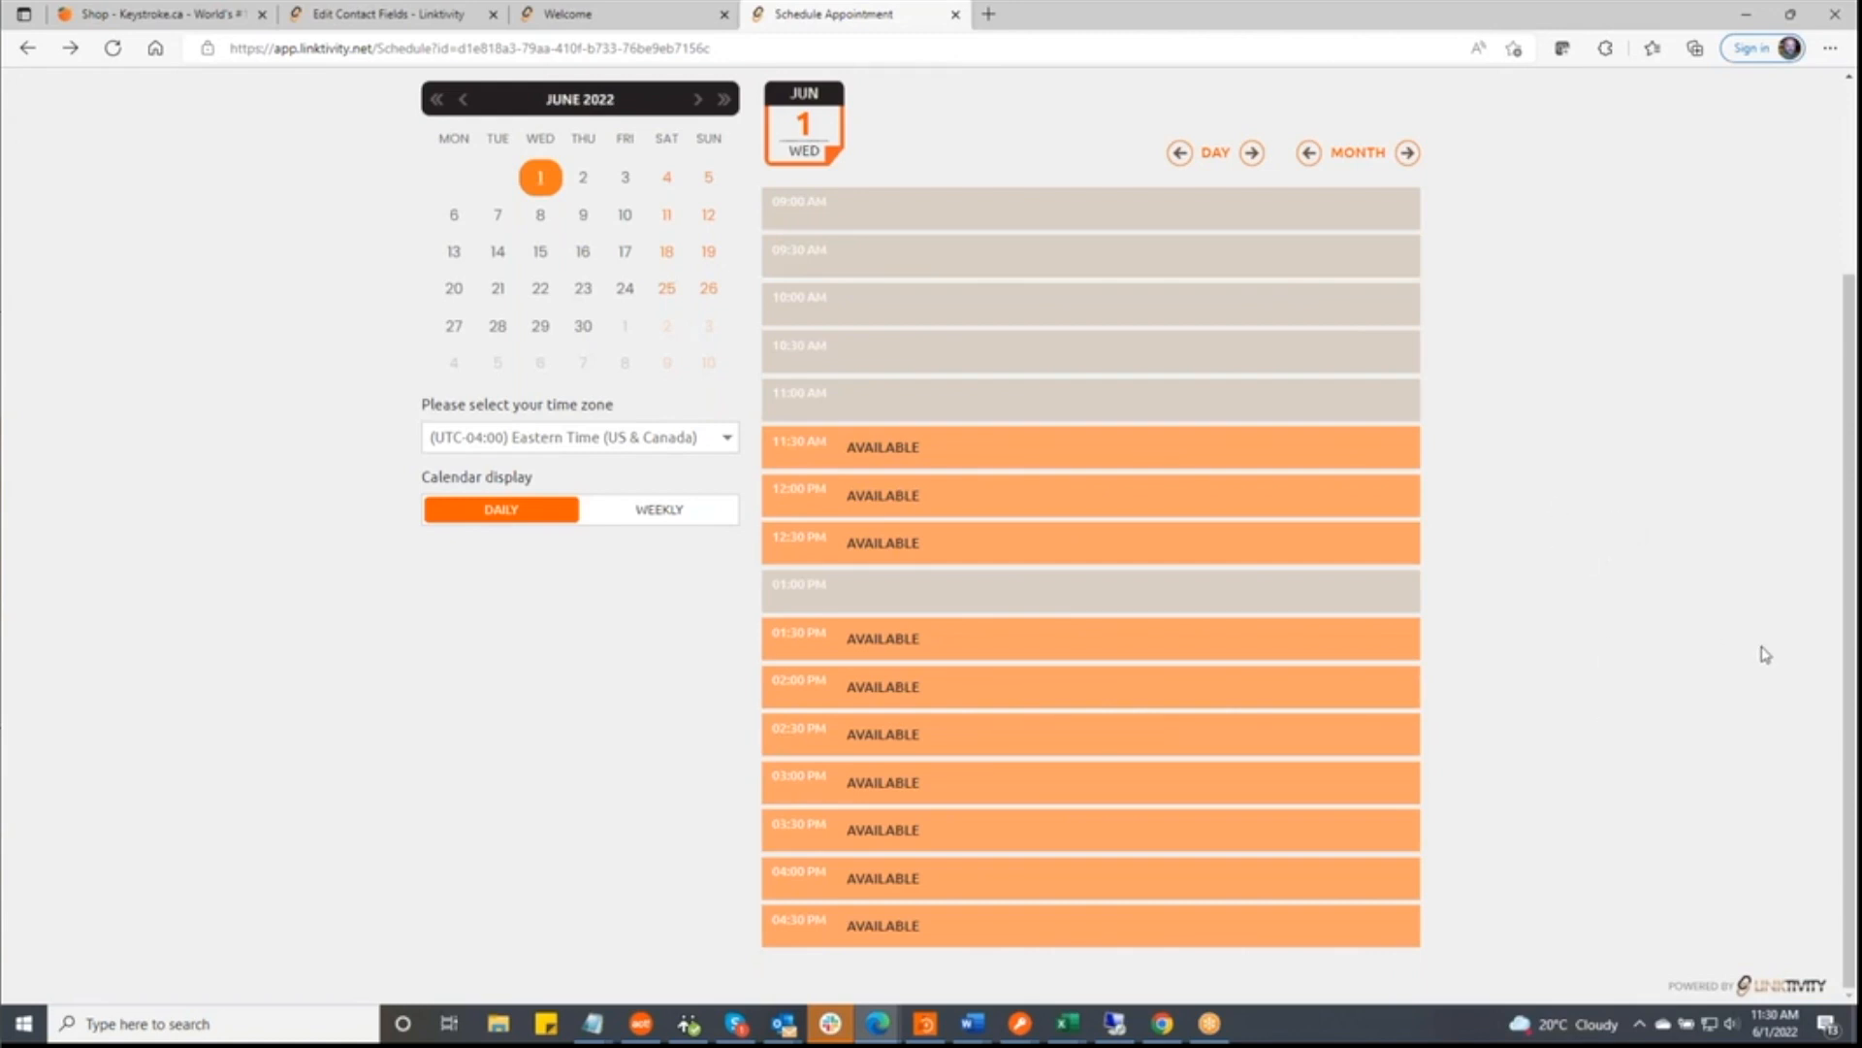
- Open the Linktivity home page in a new browser tab and review its products and yearly prices
click(989, 15)
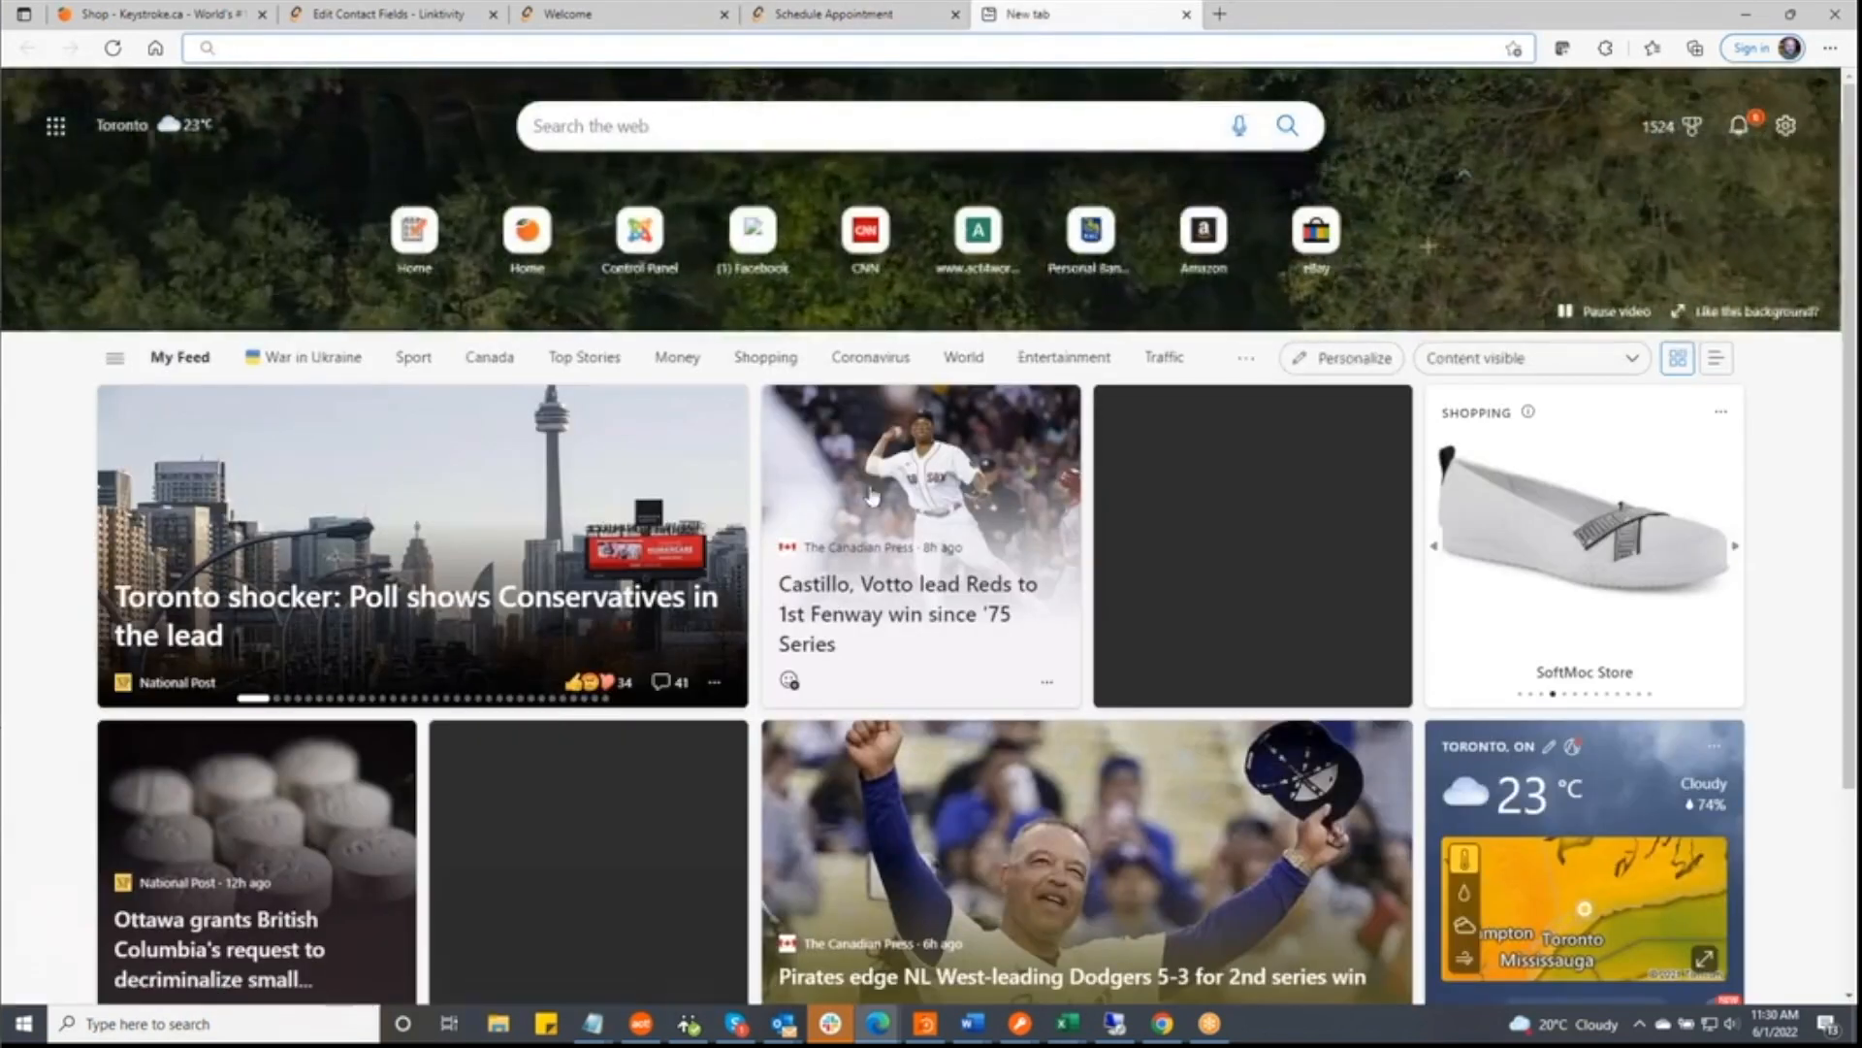
click(419, 219)
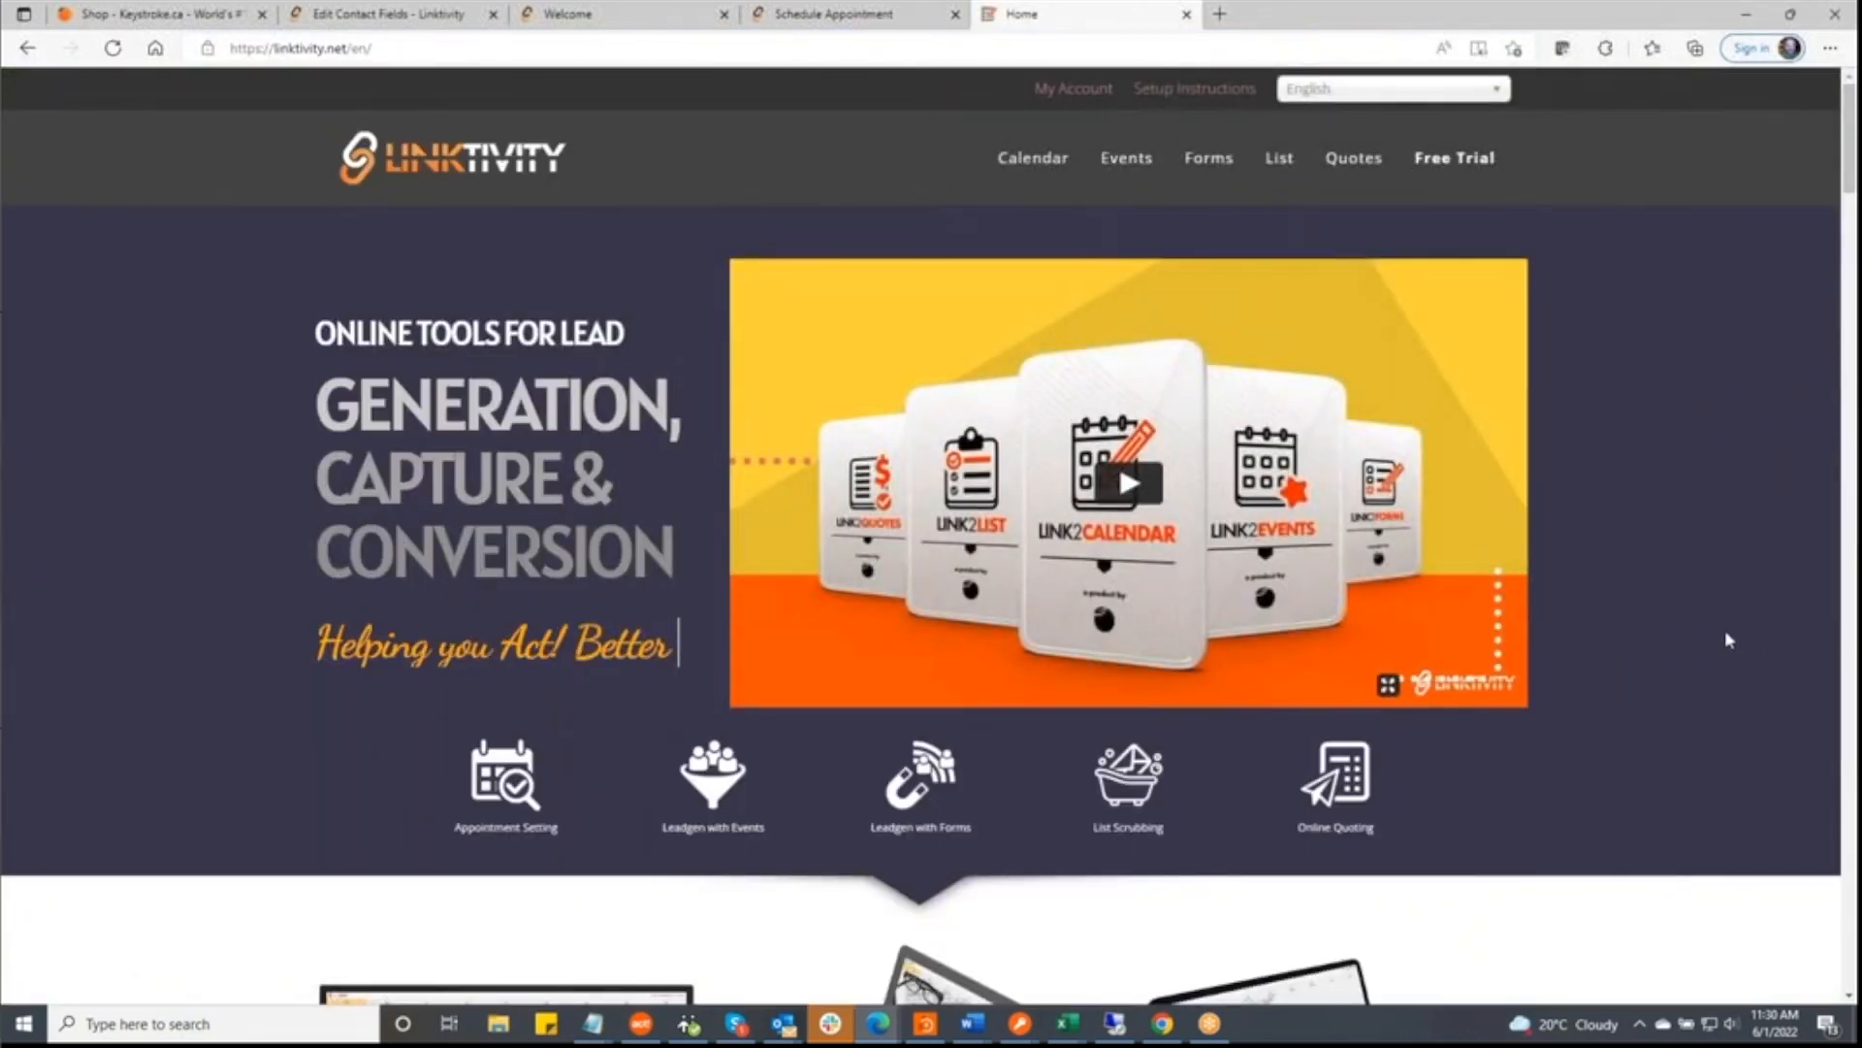
scroll(1726, 634, down, 5)
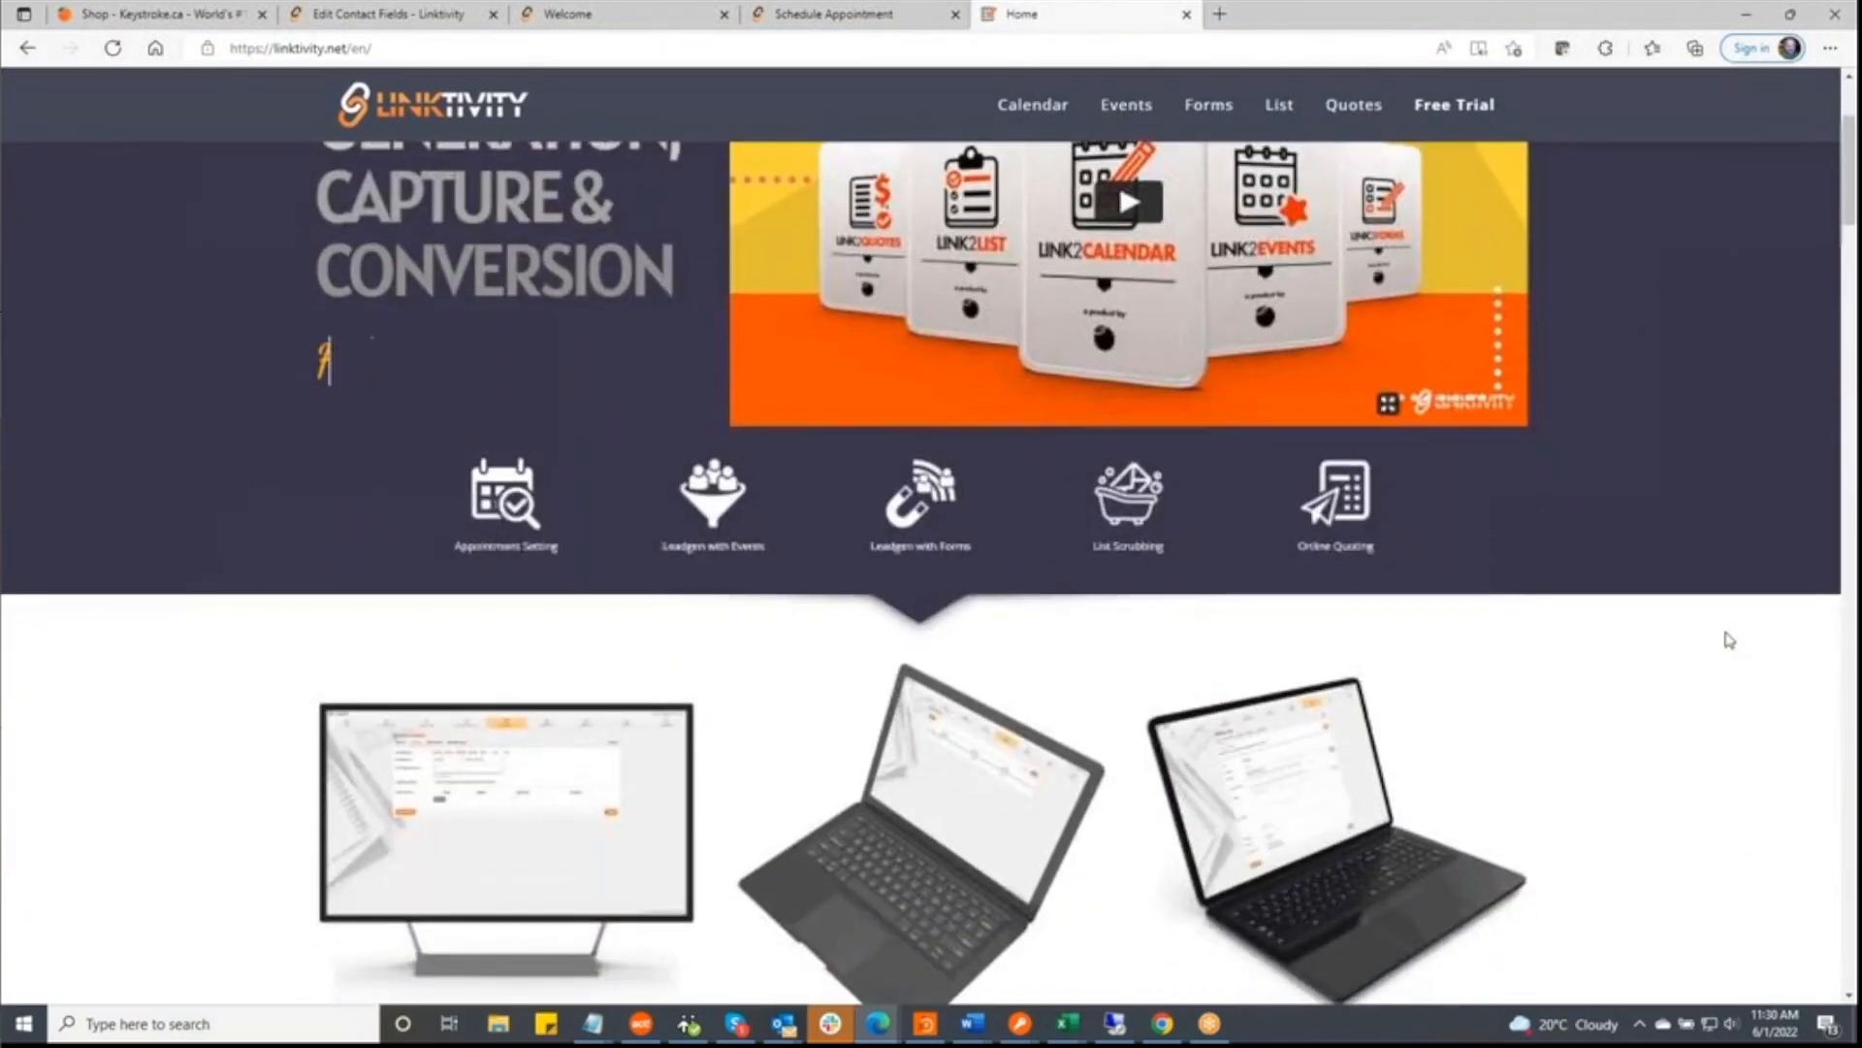
scroll(1727, 639, down, 5)
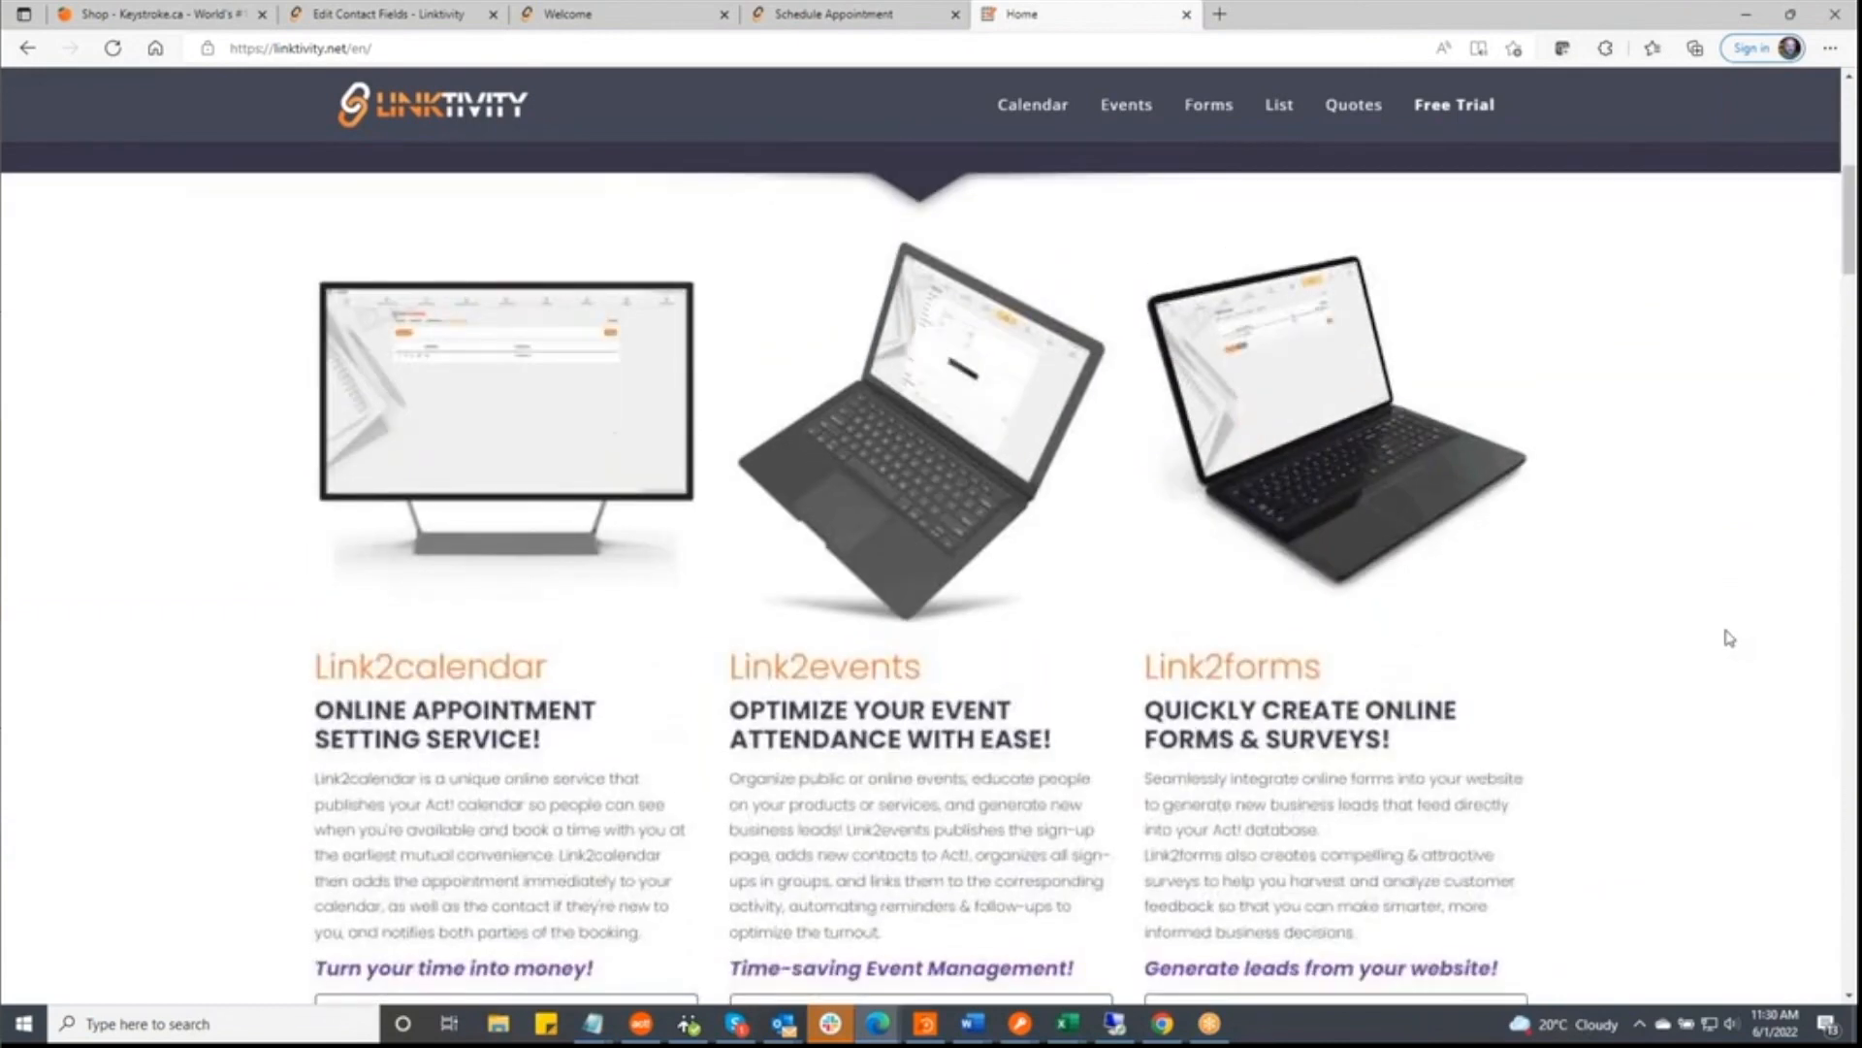
scroll(1191, 643, up, 3)
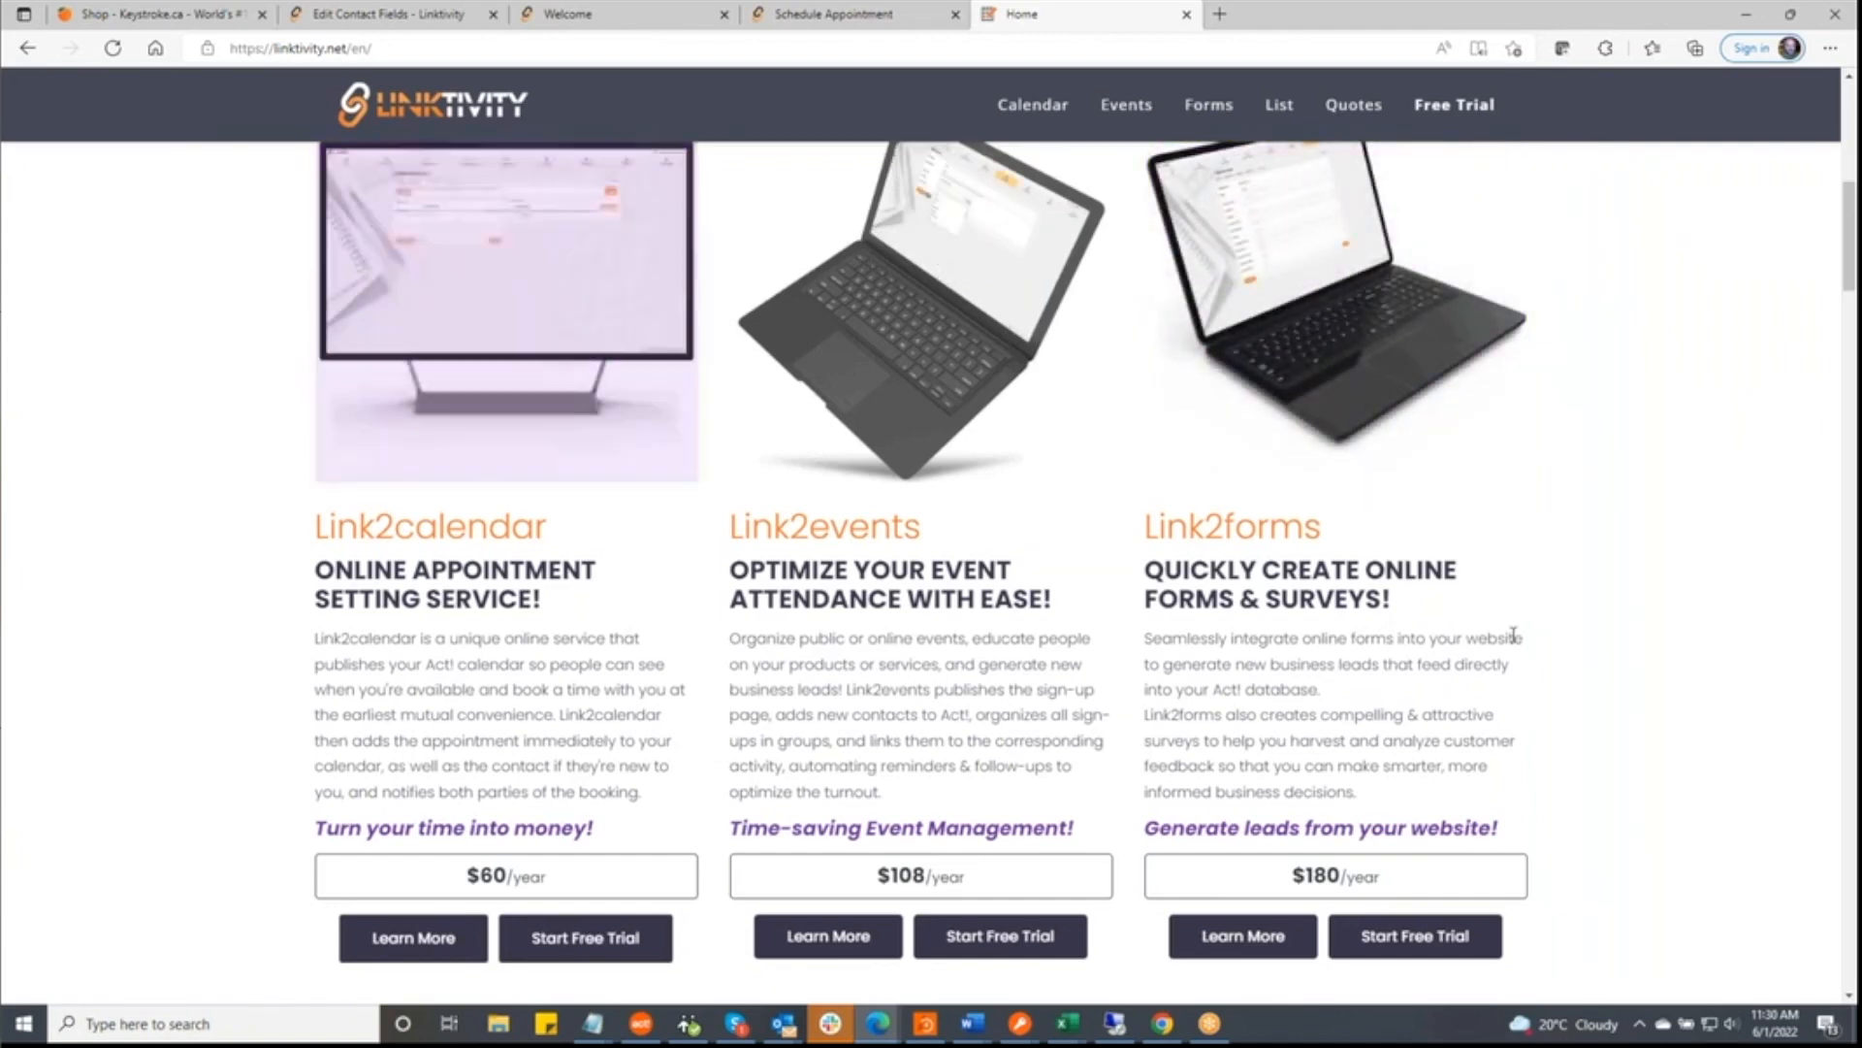
scroll(1500, 582, down, 1)
scroll(1710, 636, down, 6)
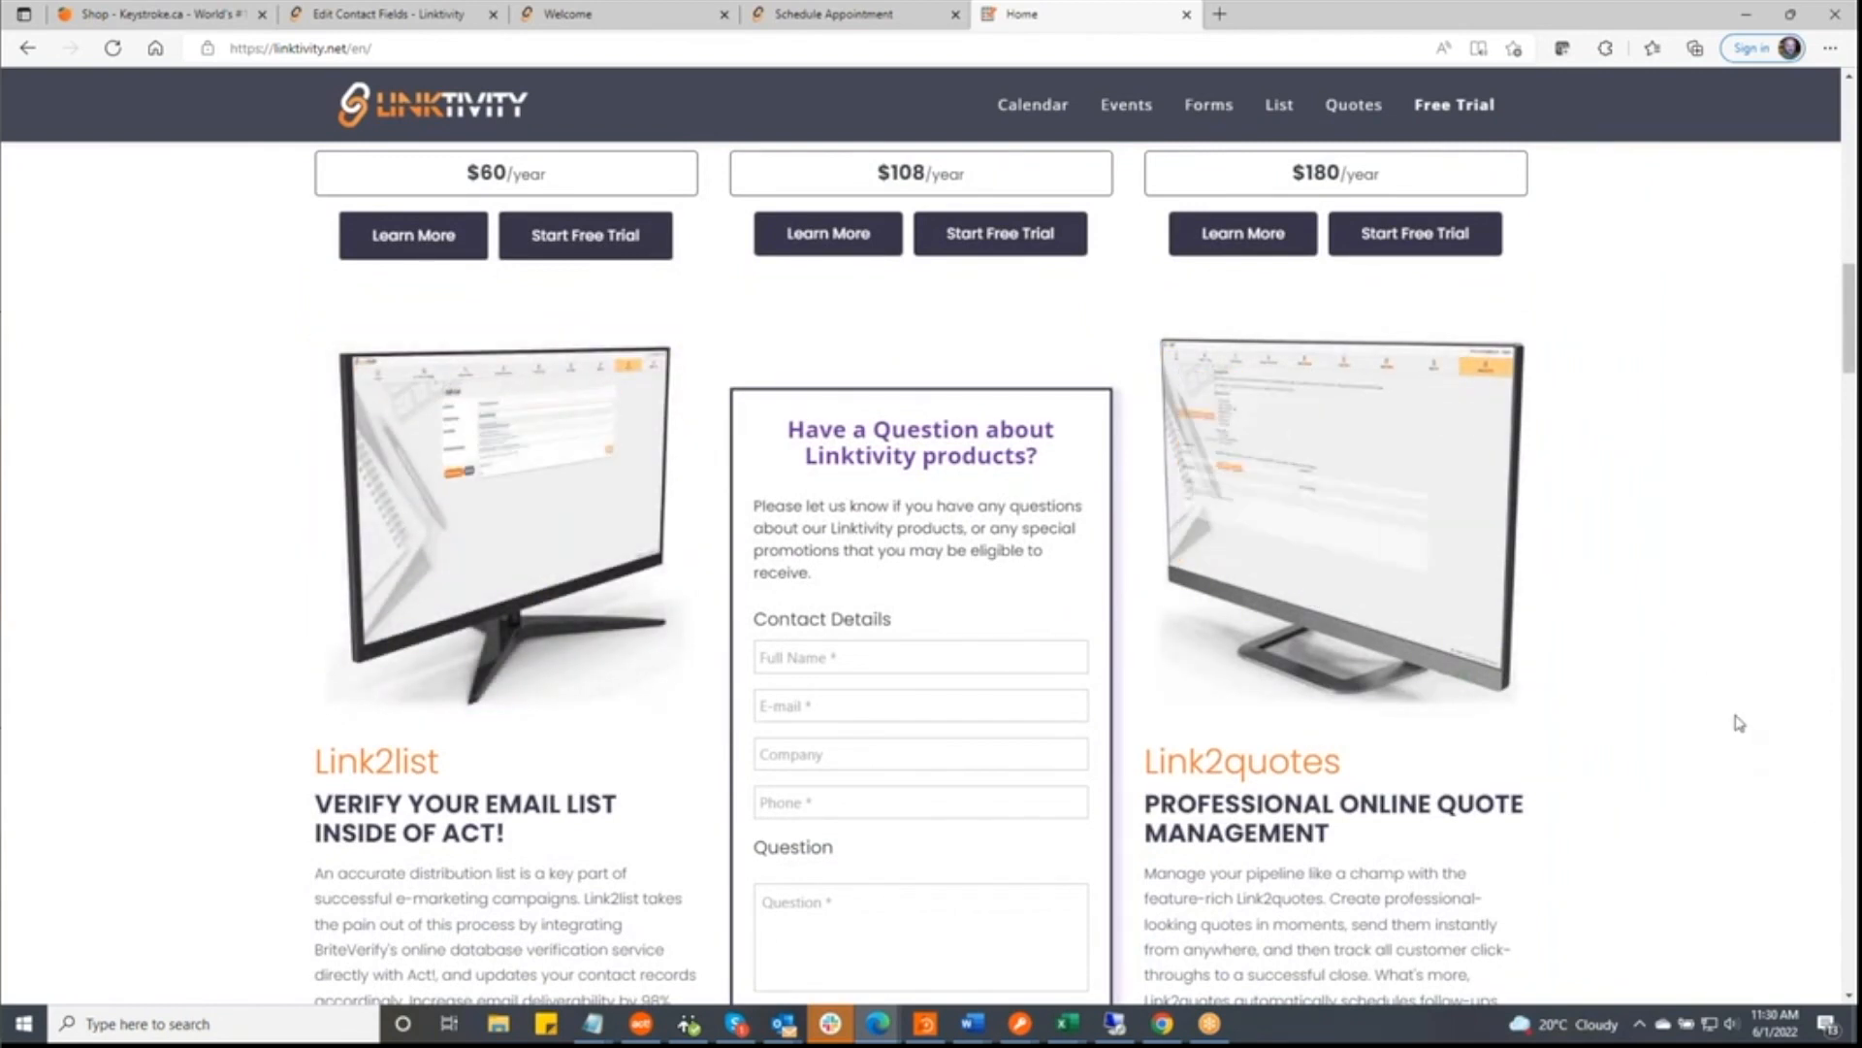
scroll(644, 727, down, 1)
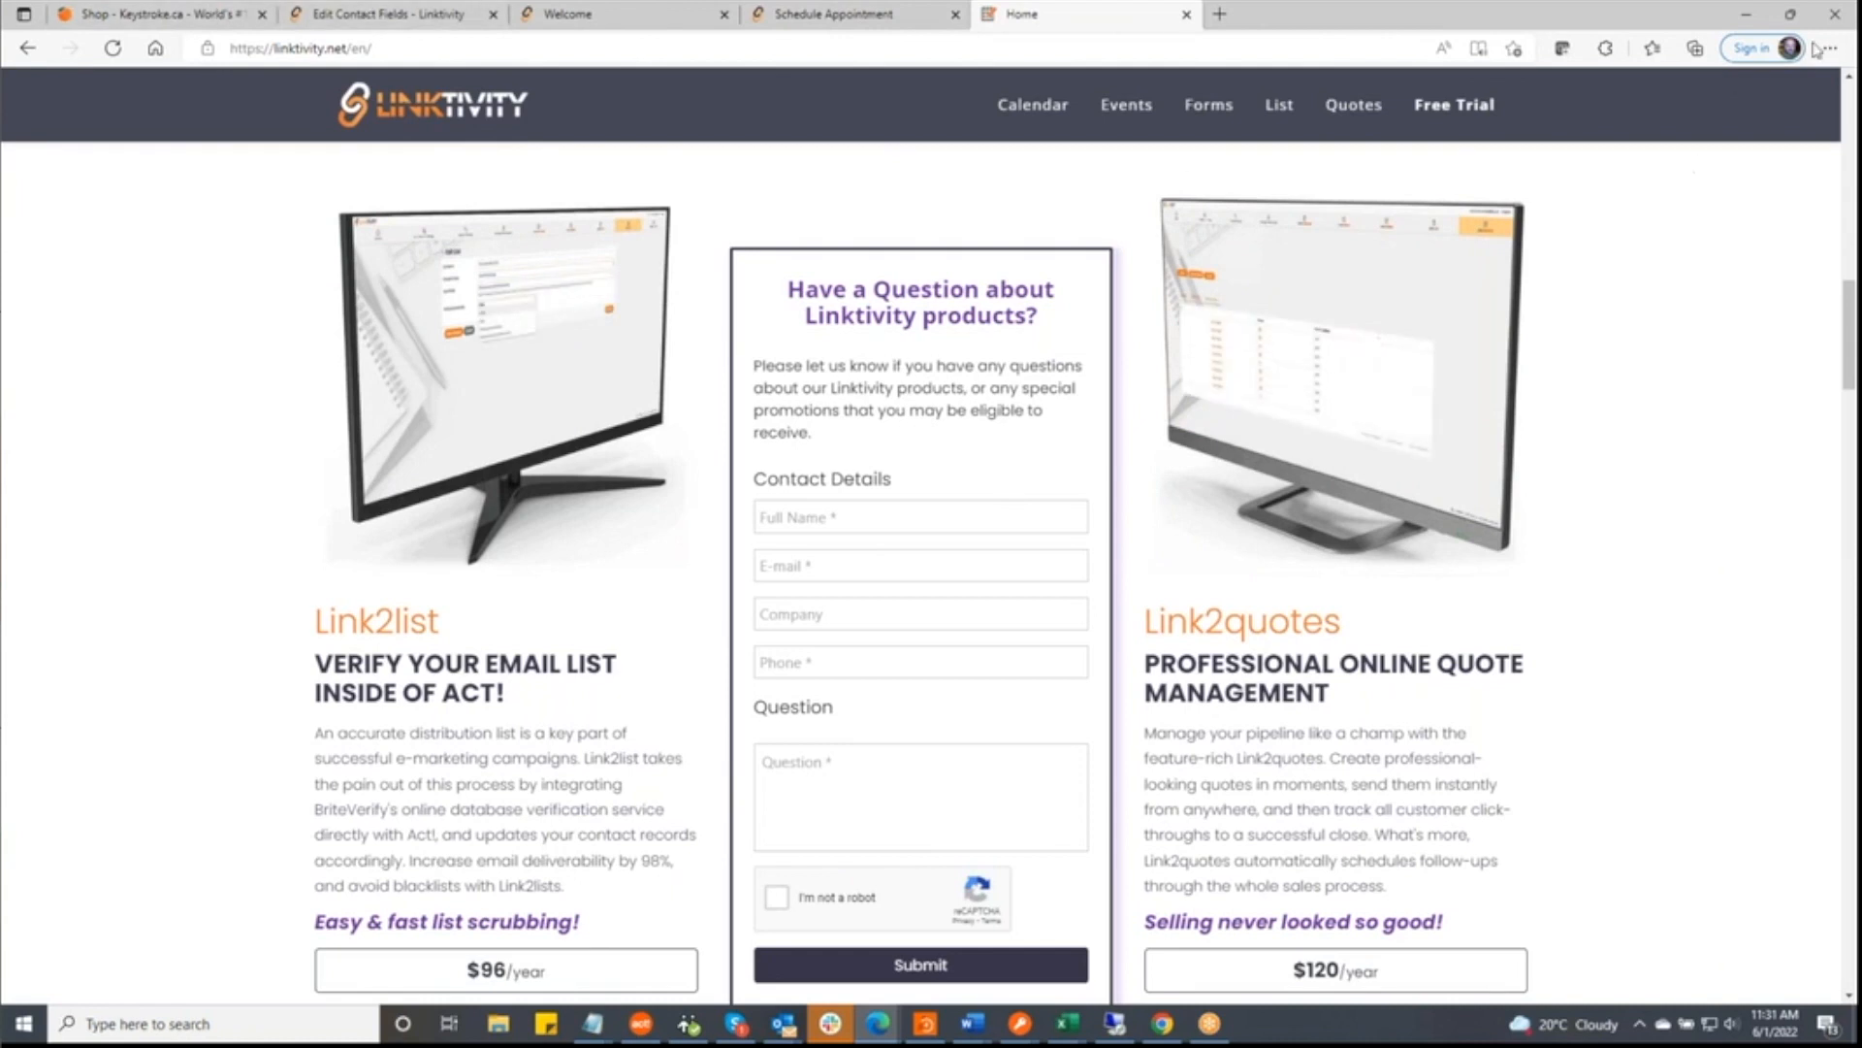
- Return to Act! CRM in Chrome and export the Contacts list to an Excel file, dismissing the download notice
click(1744, 14)
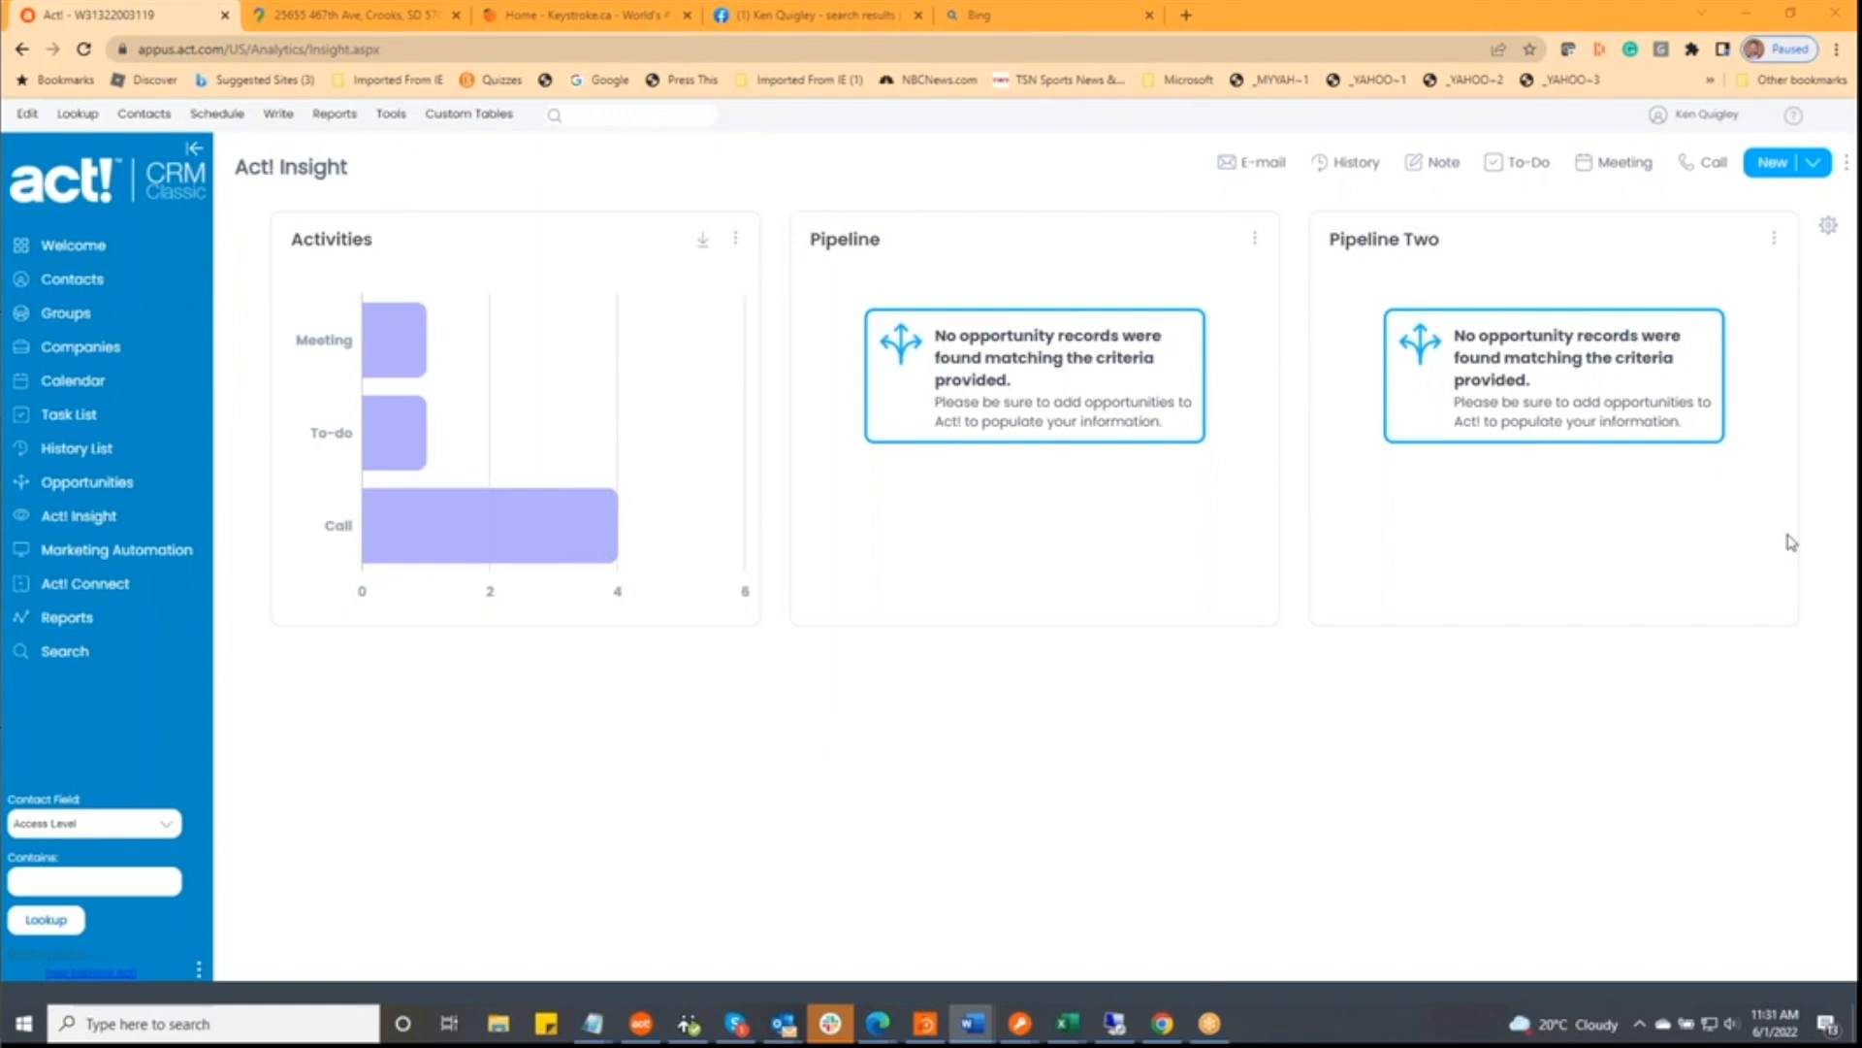
click(77, 295)
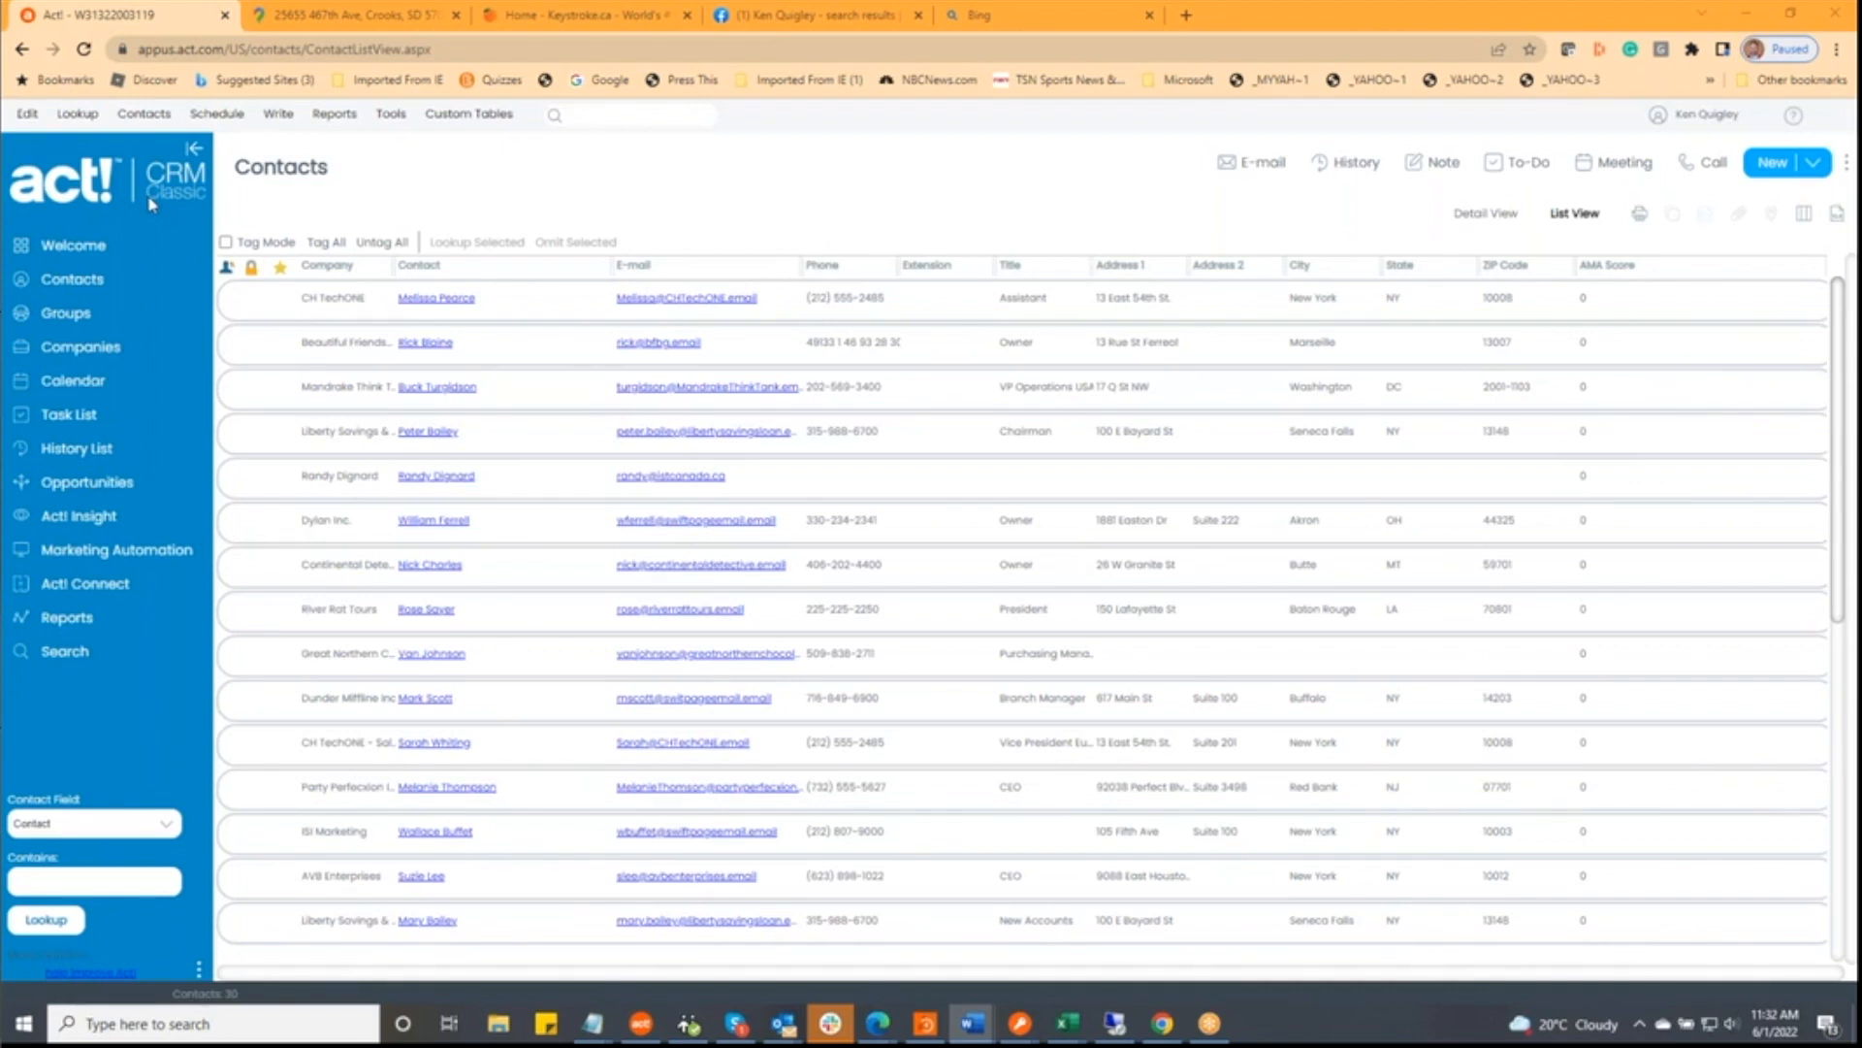
click(960, 213)
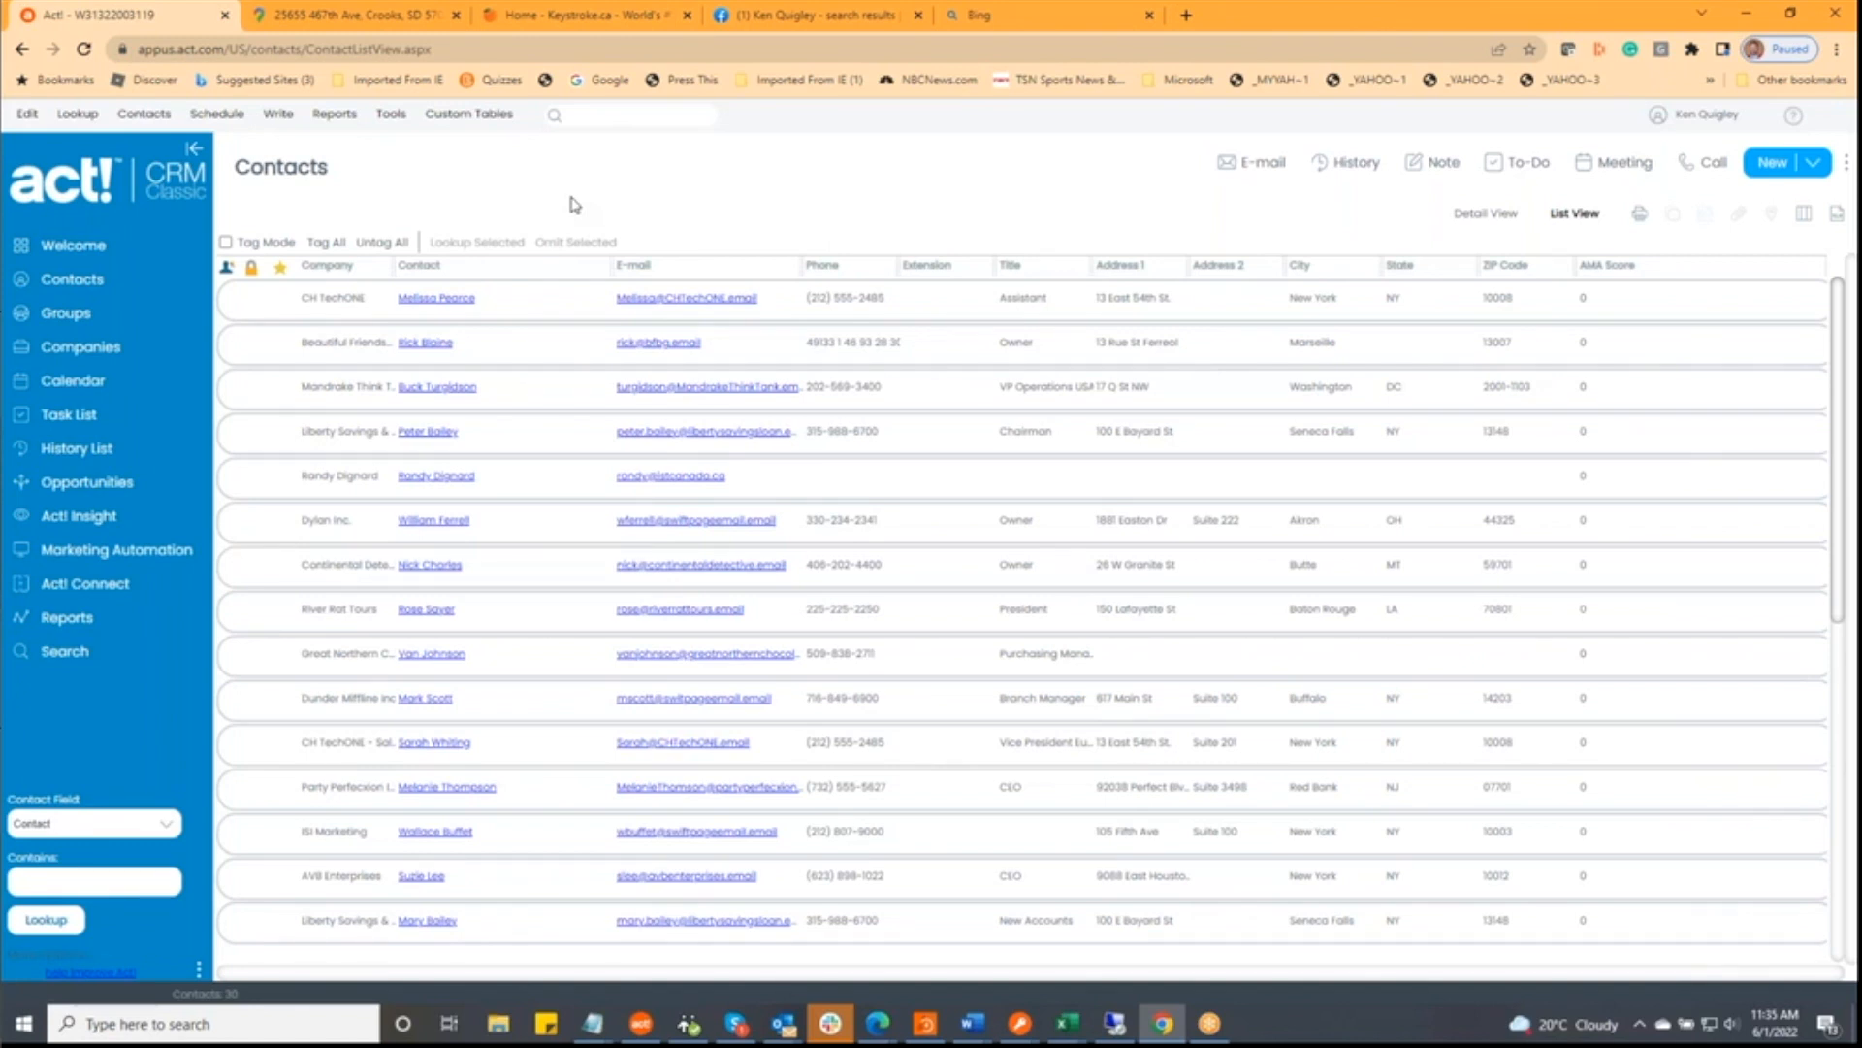
key(alt+Tab)
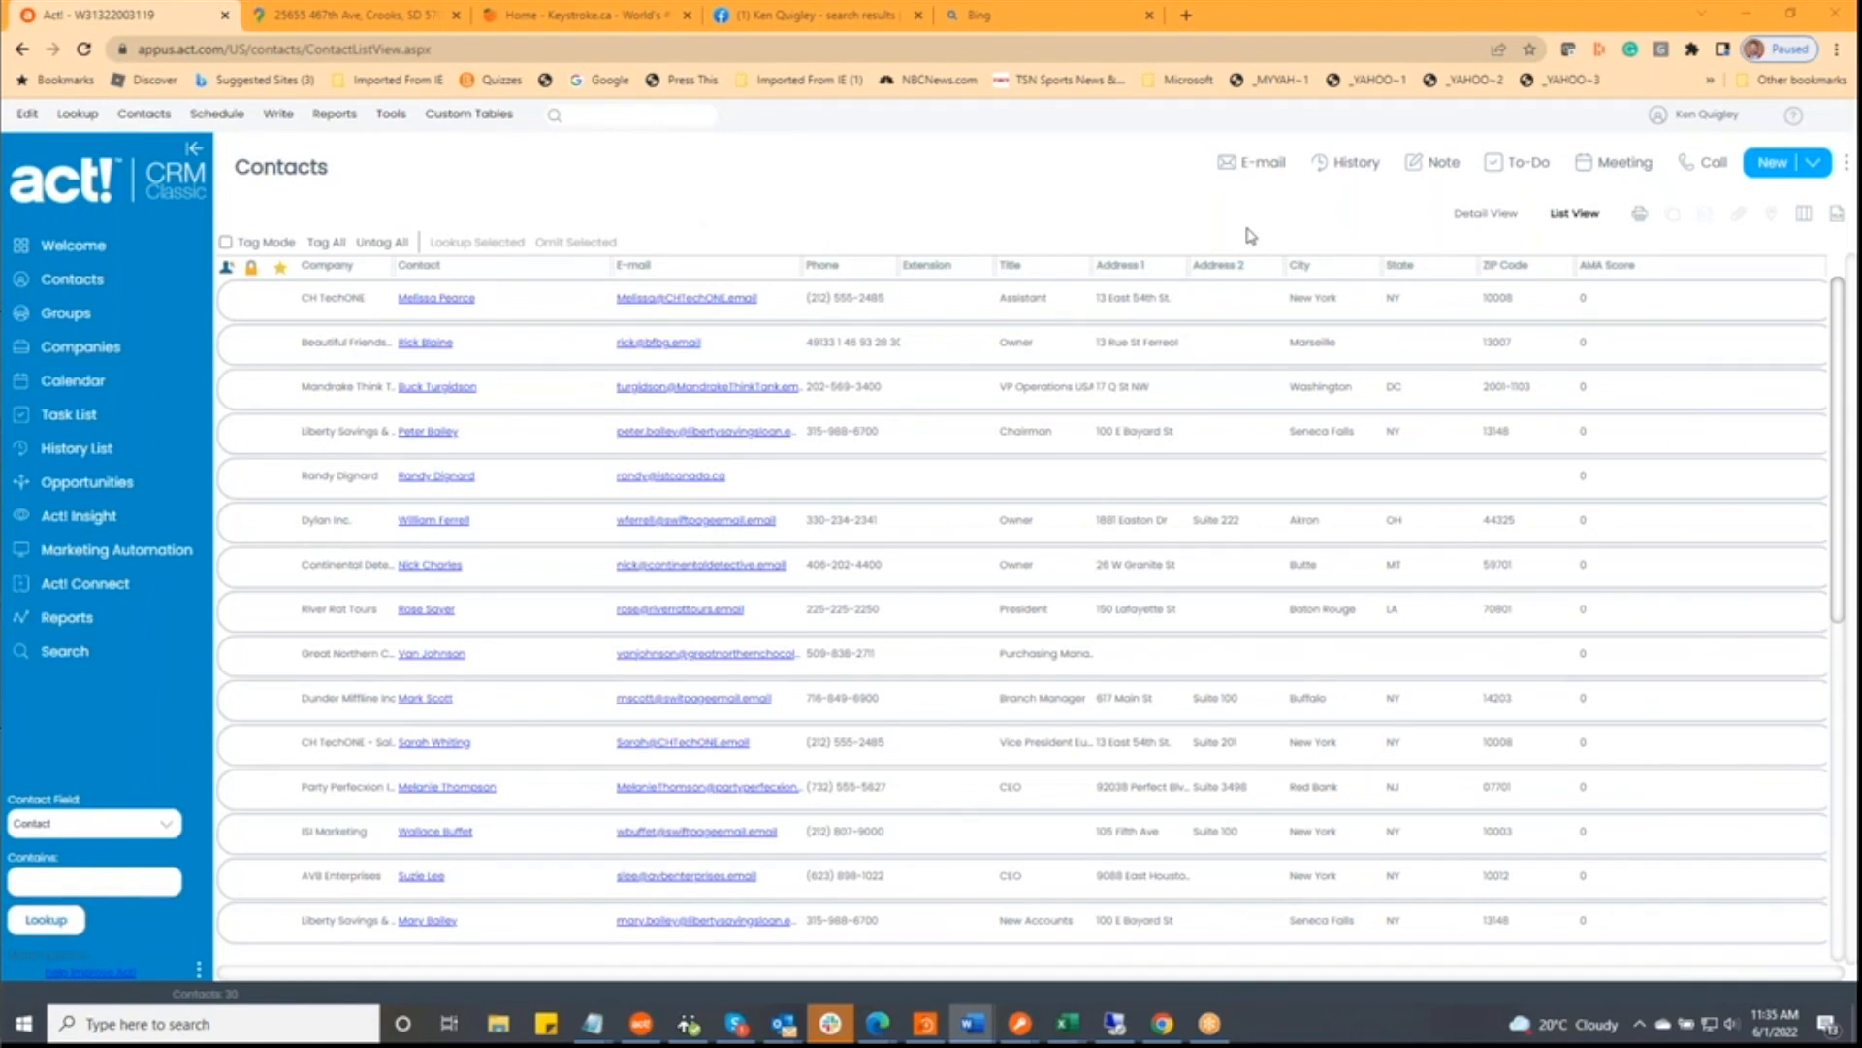
click(1836, 222)
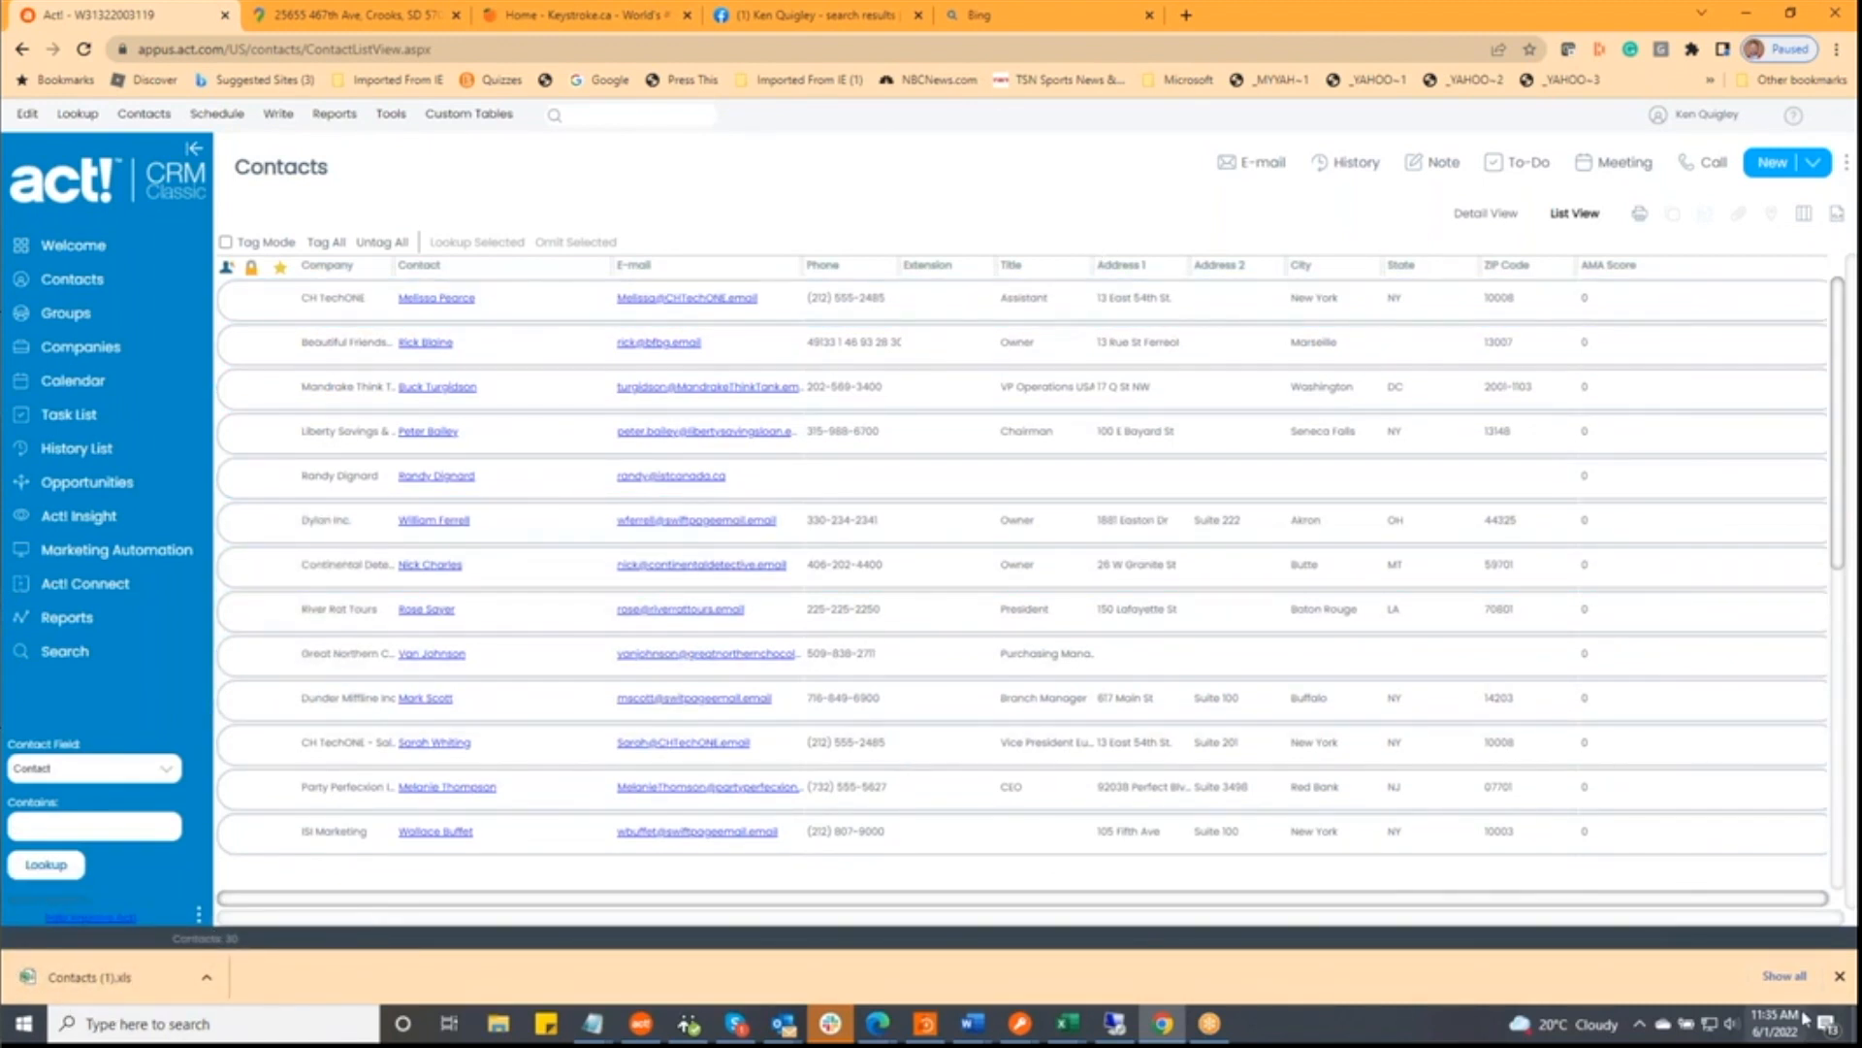
click(1839, 976)
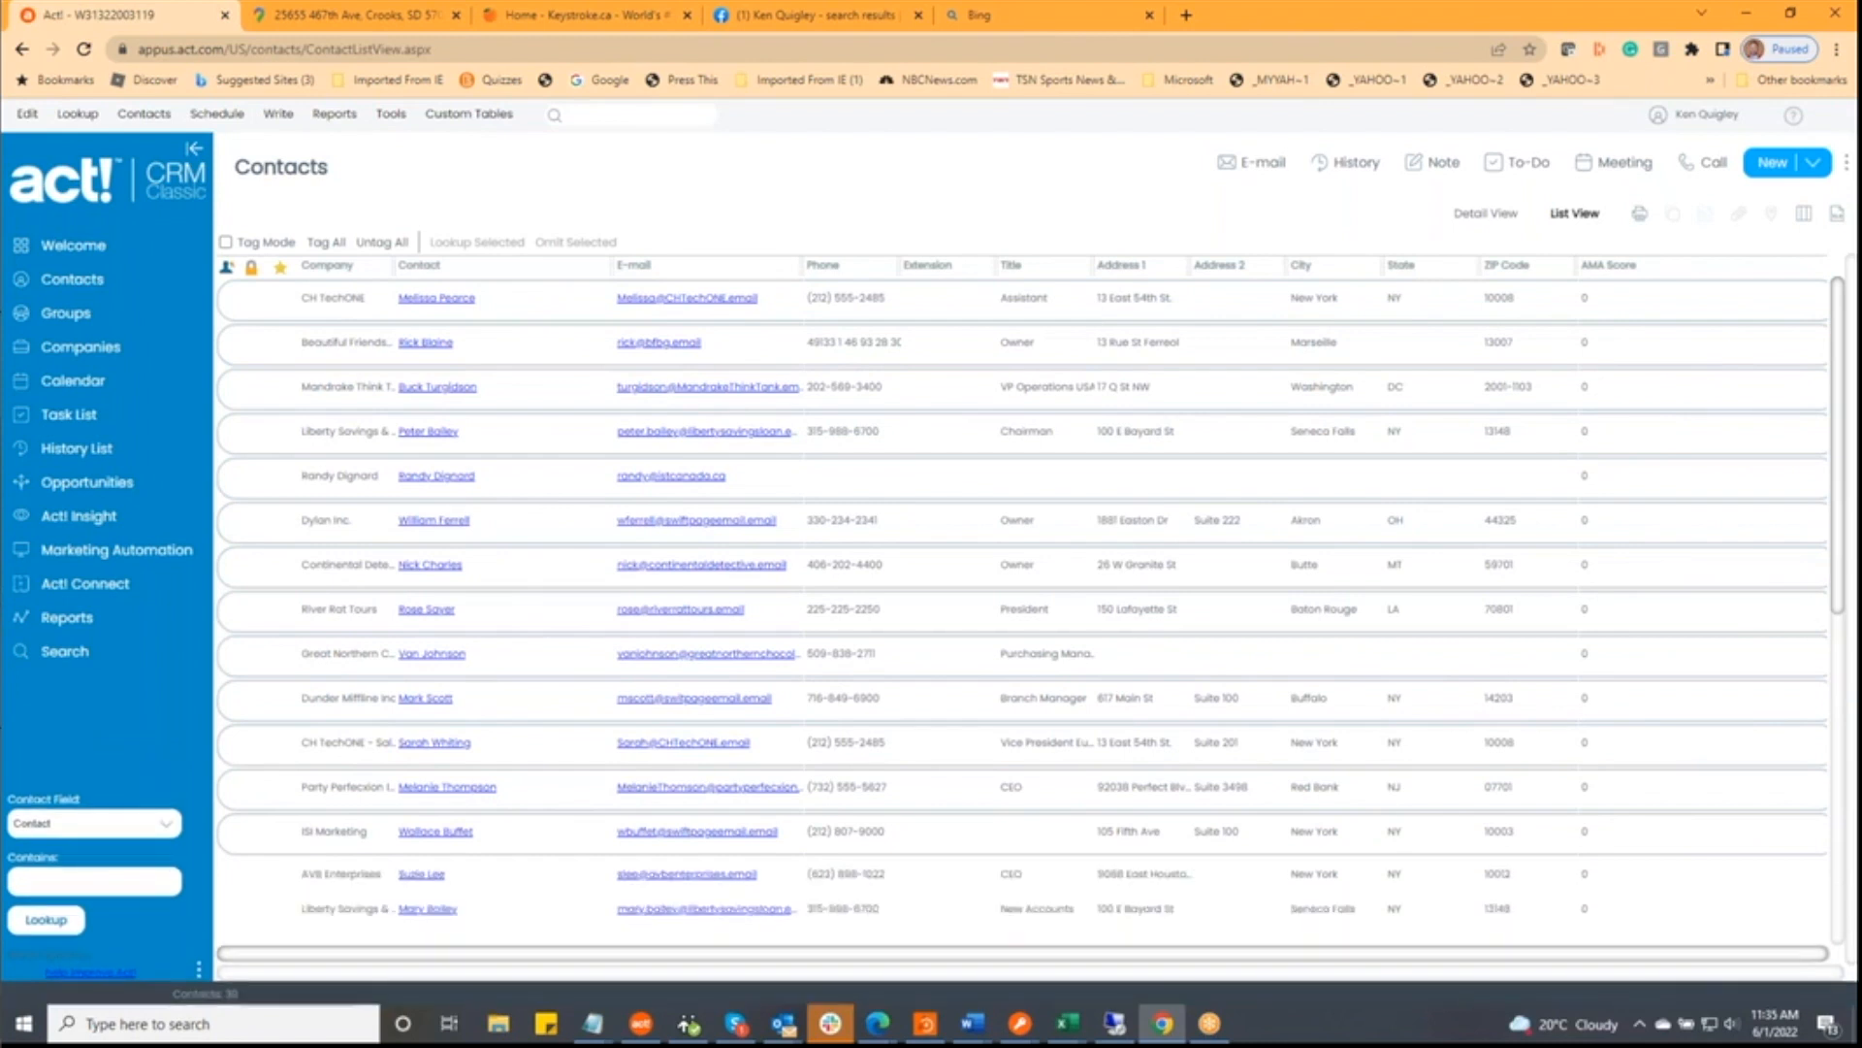